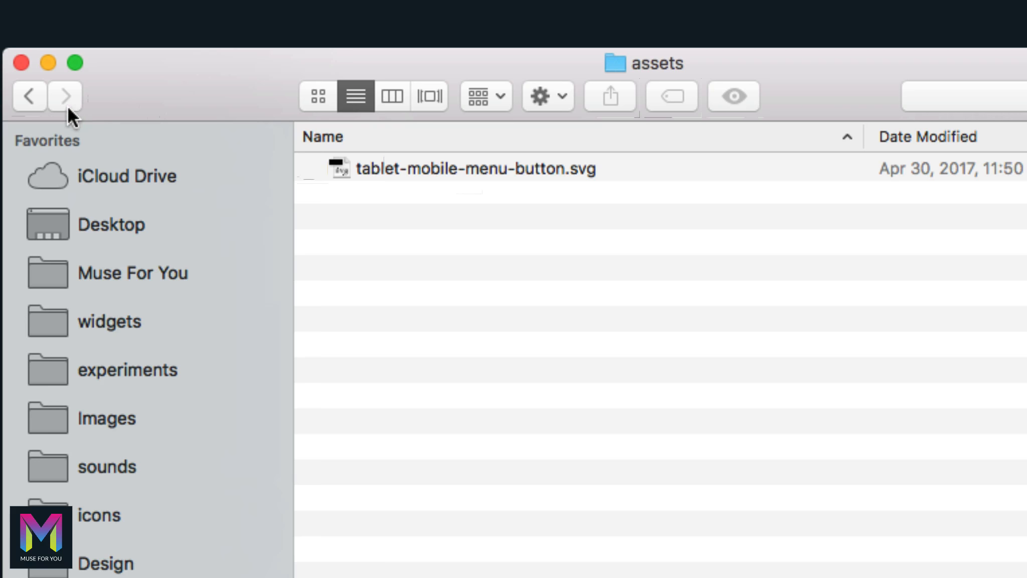
Return to the day-11-tablet-breakpoints folder and select its png and tablet-version-completed.muse files.
left_click(32, 92)
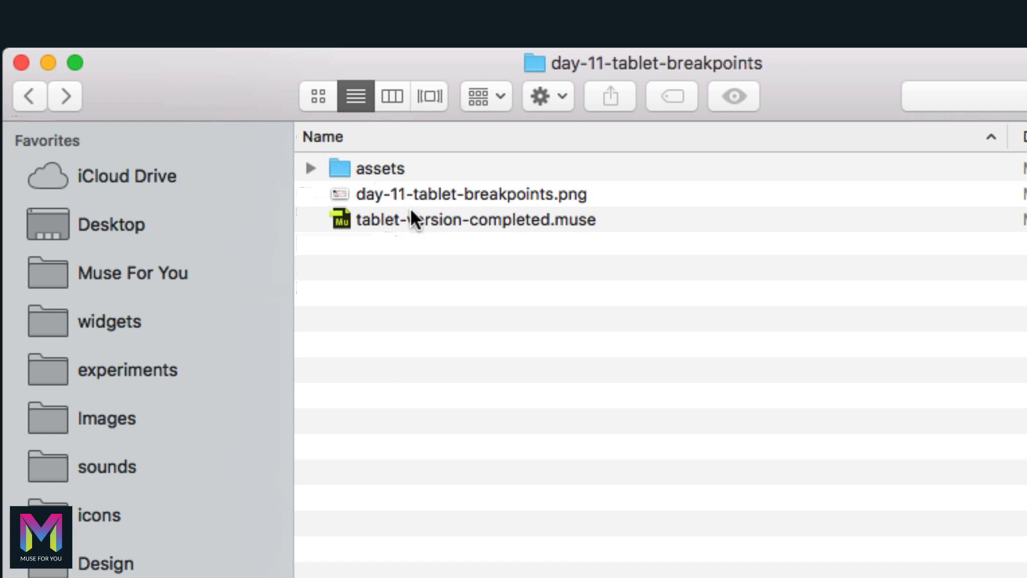
left_click(432, 192)
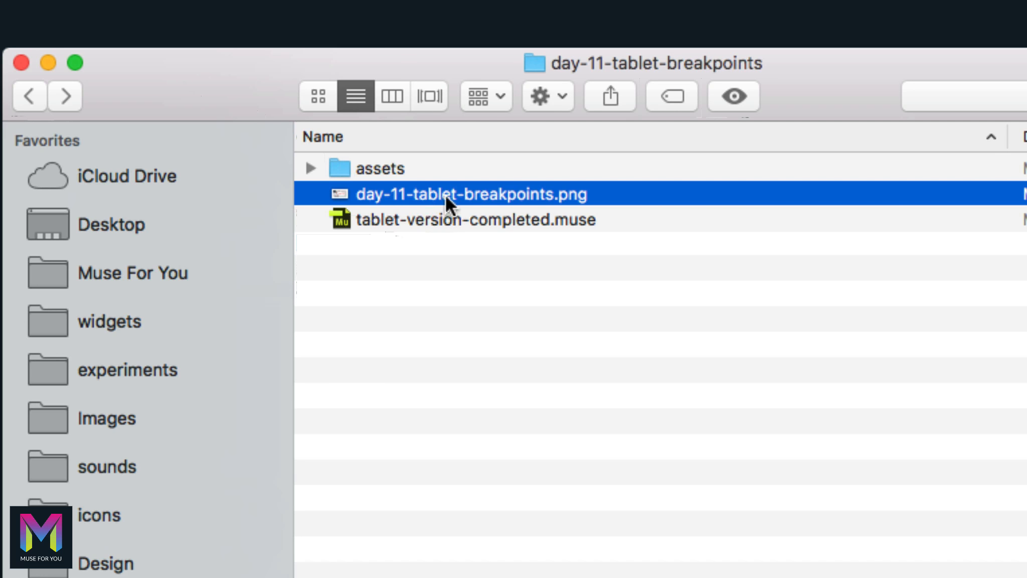
left_click(433, 217)
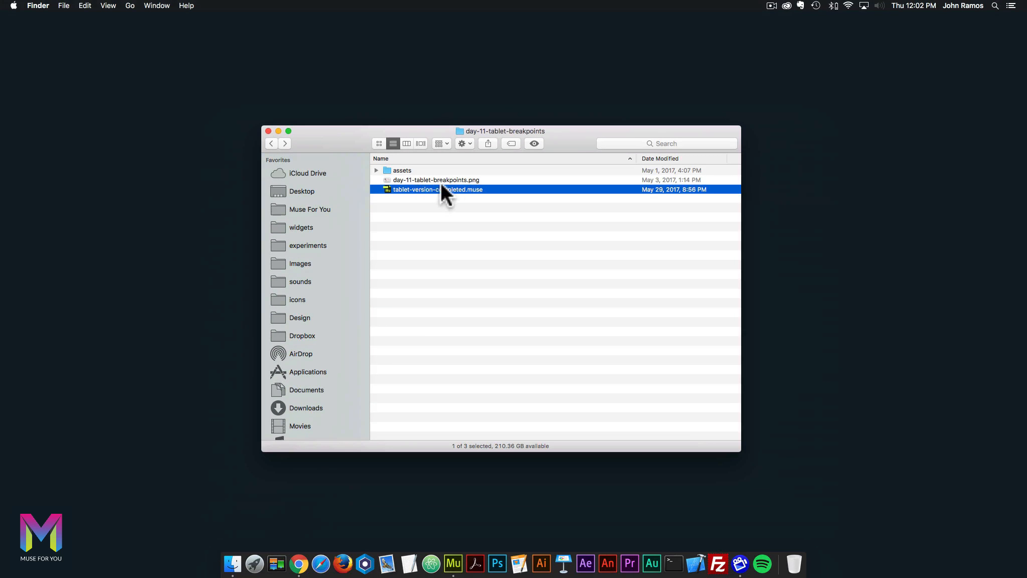
left_click(405, 180)
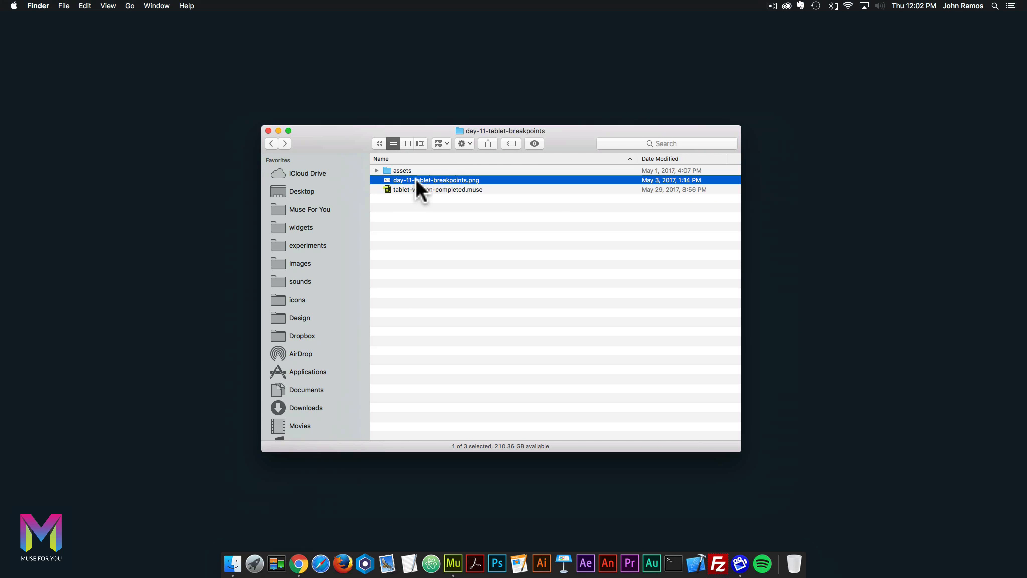
Open day-11-tablet-breakpoints.png in Preview to view the Day 11 breakpoint overview.
double_click(420, 178)
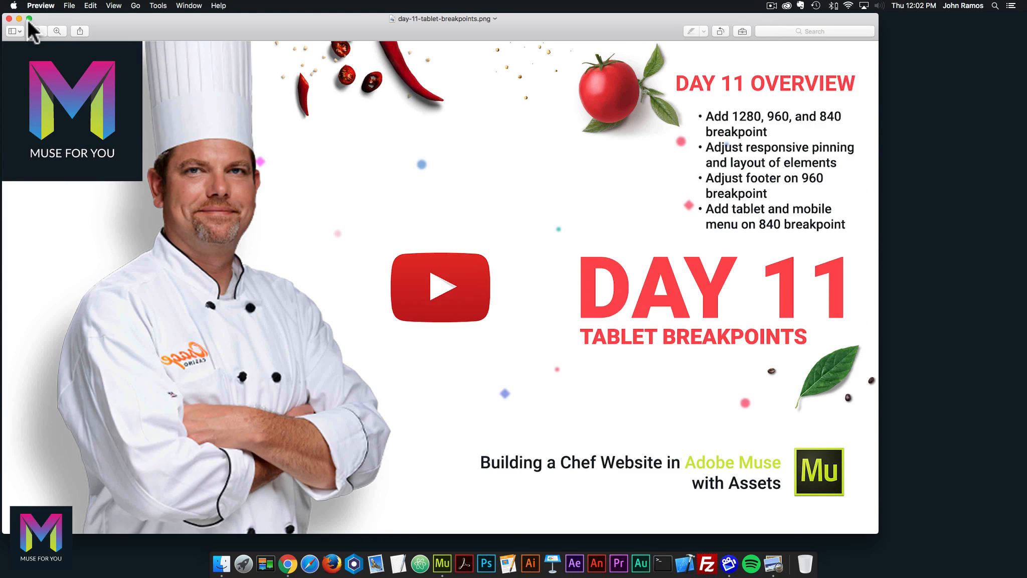
Close the overview image and open chef-website-starting-file.muse from the main course folder.
left_click(9, 19)
left_click(349, 129)
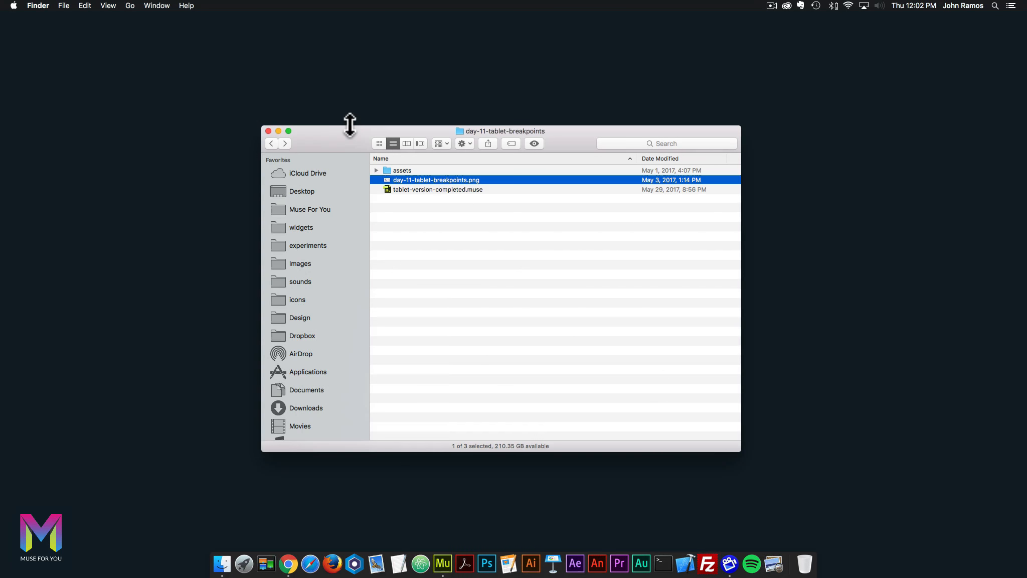
left_click(271, 143)
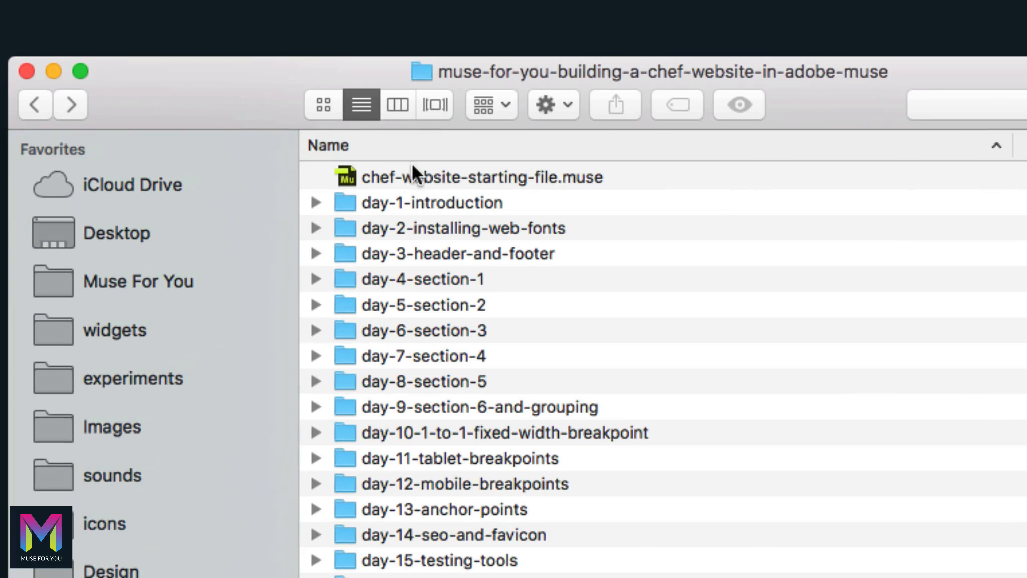
left_click(414, 173)
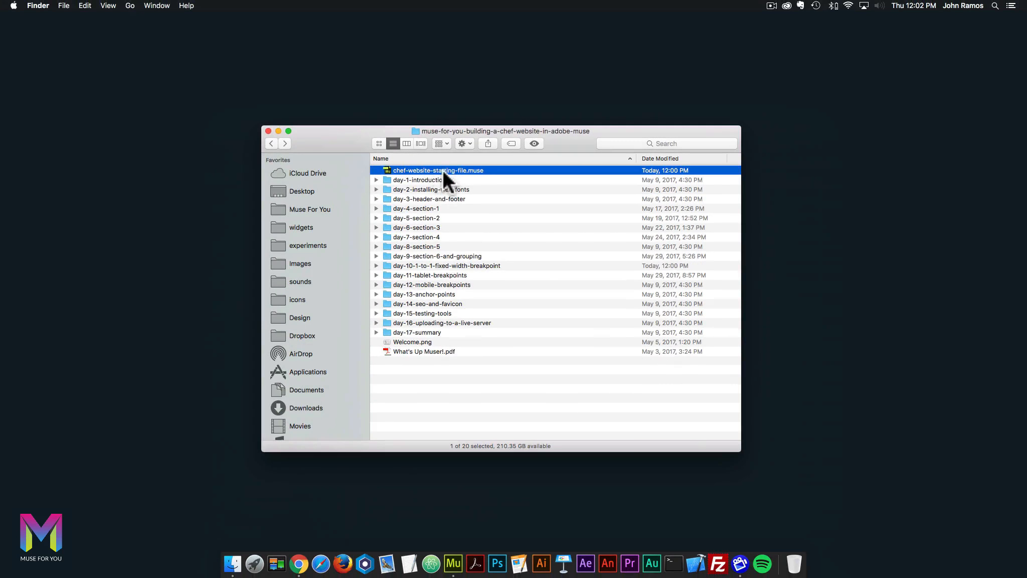
double_click(440, 171)
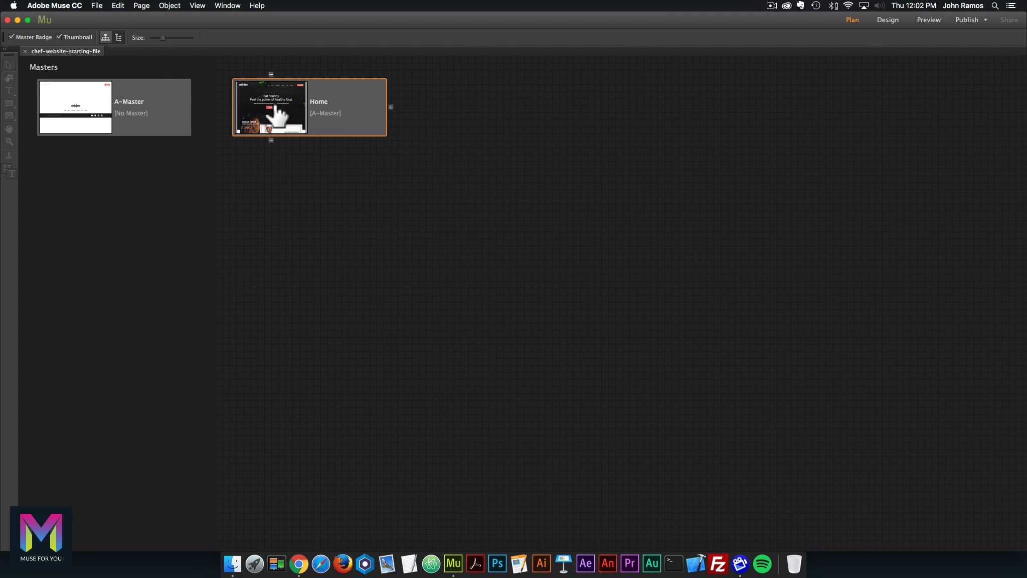
Open the Home page for design and make its 1280 breakpoint Fluid Width.
double_click(275, 106)
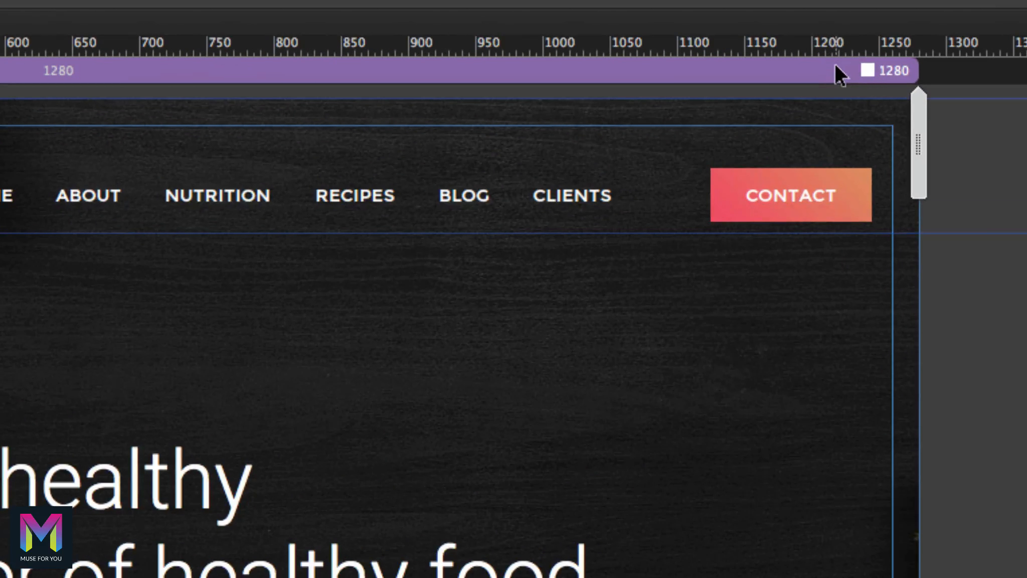
right_click(832, 66)
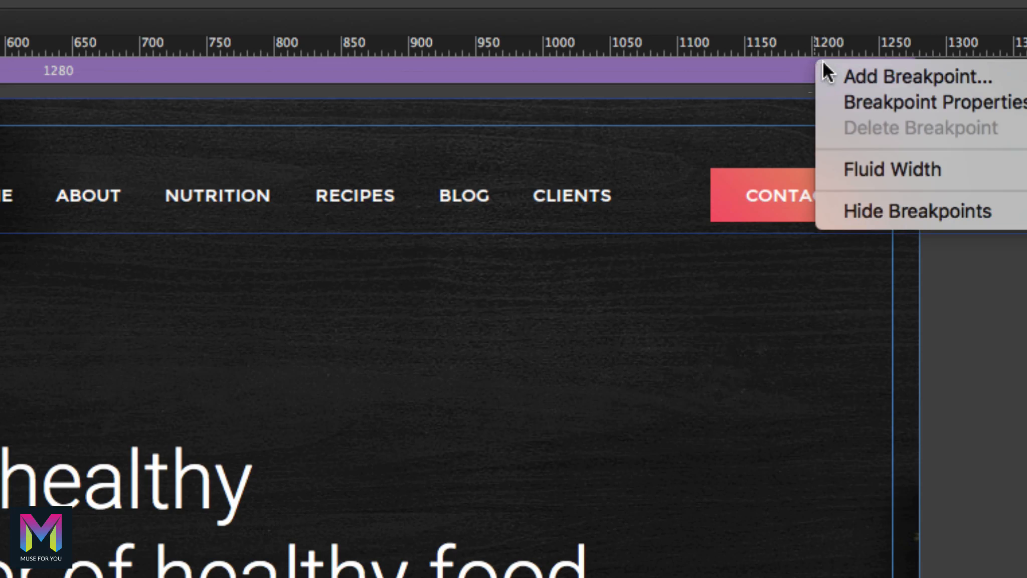
left_click(857, 169)
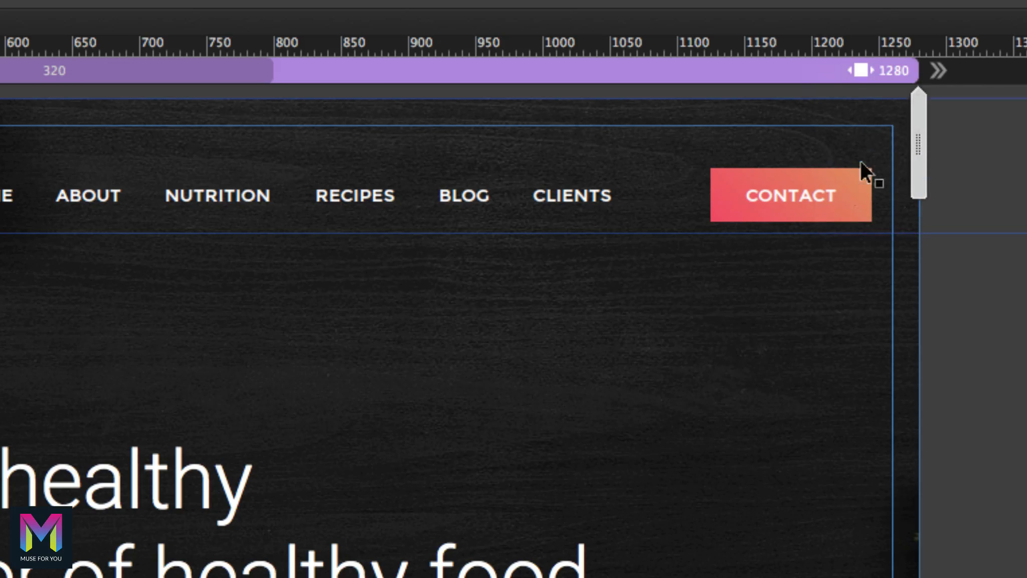
right_click(840, 68)
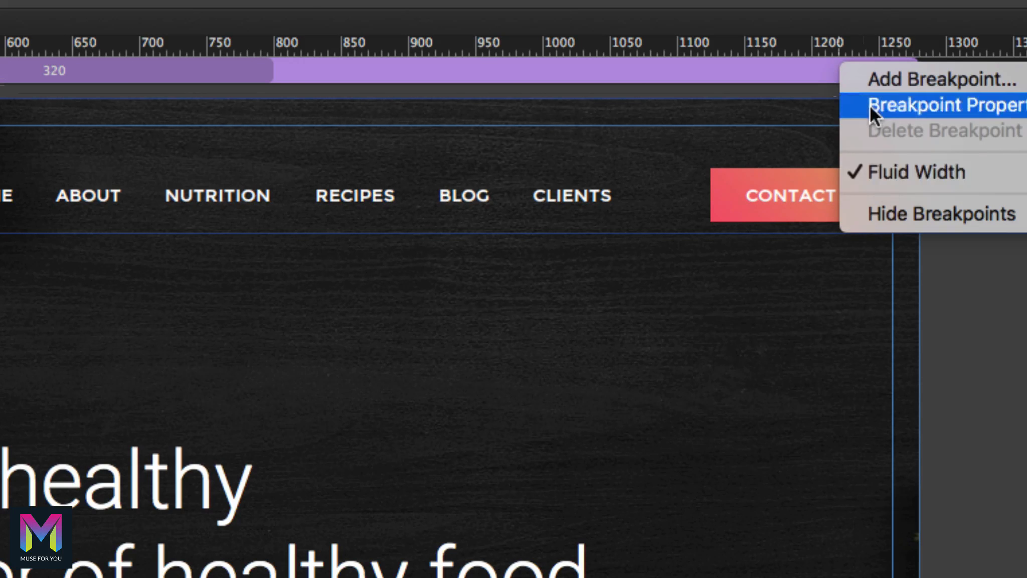
left_click(821, 83)
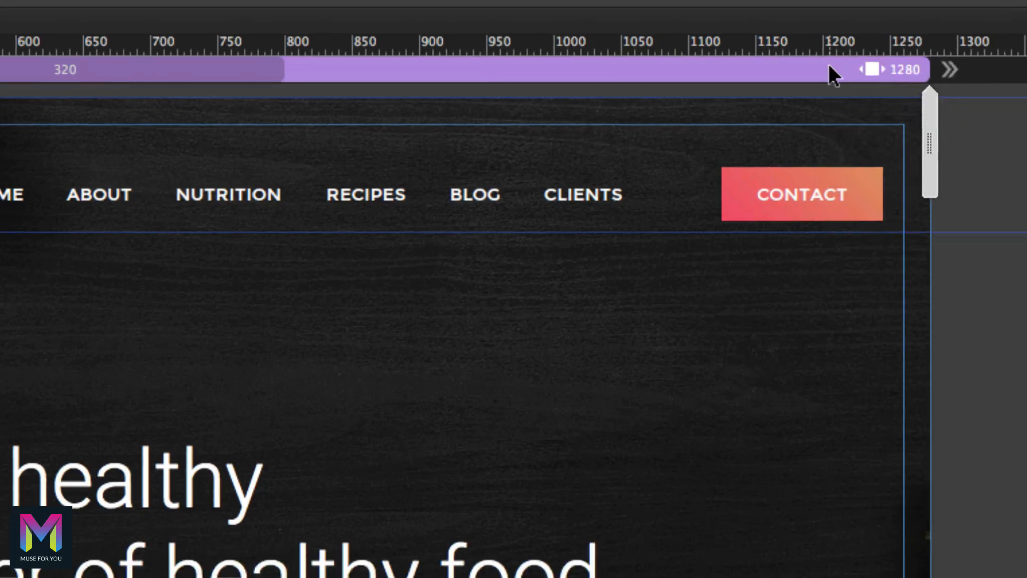
Change the Home page breakpoint width from 1280 to 1600 in Breakpoint Properties.
right_click(830, 66)
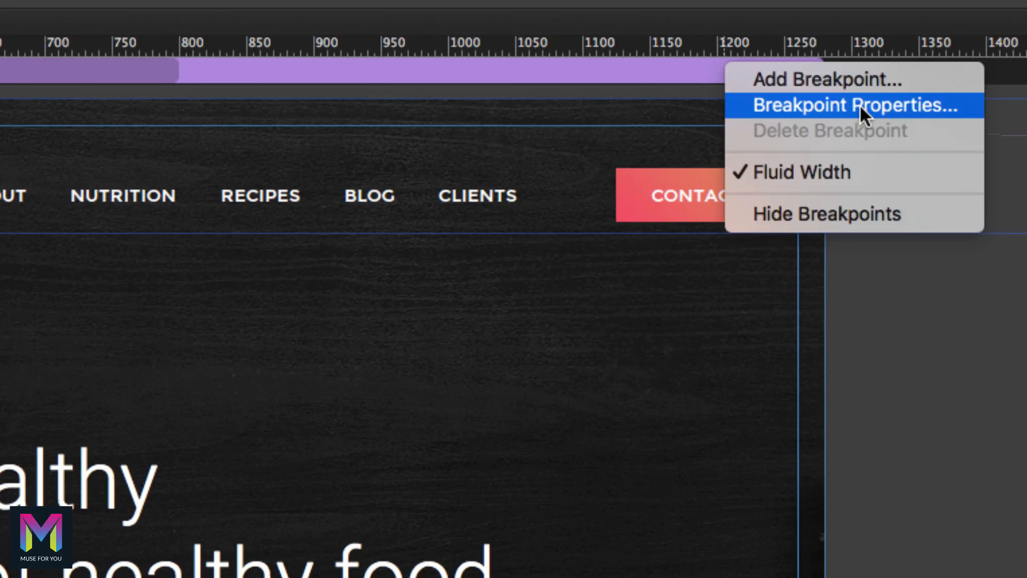
left_click(860, 104)
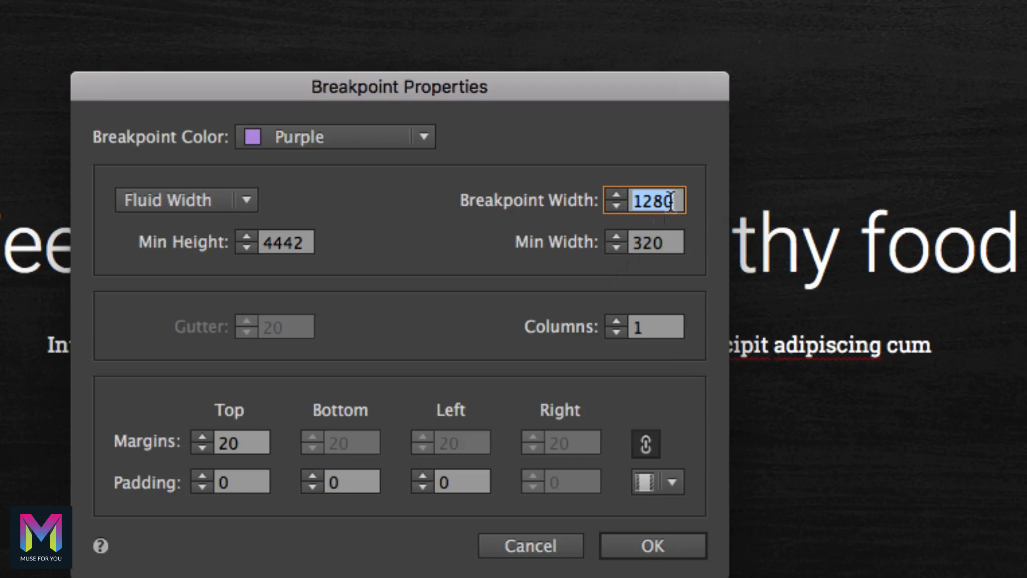
left_click_drag(617, 242, 613, 241)
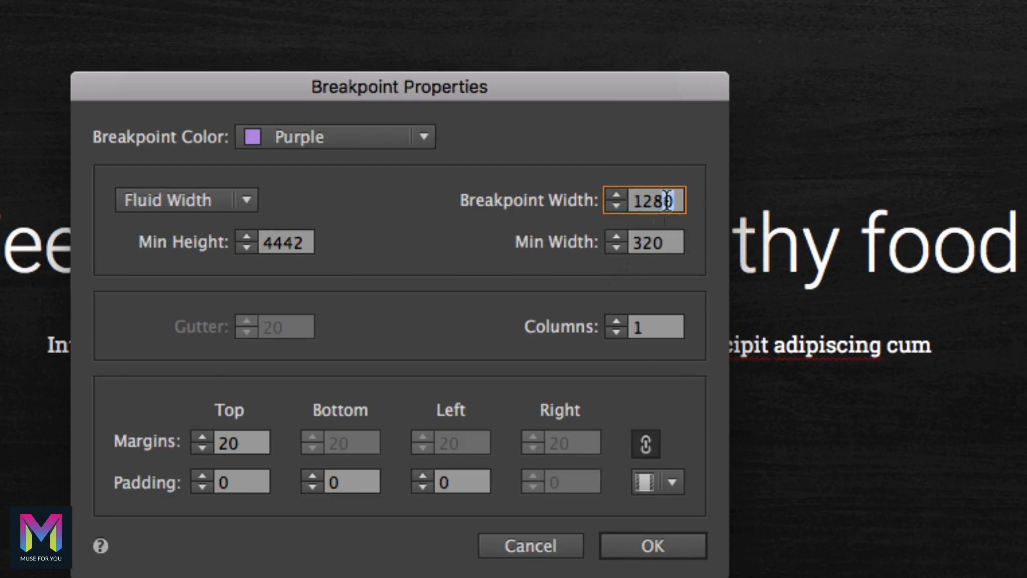
left_click_drag(667, 201, 605, 202)
type("1600")
key("Return")
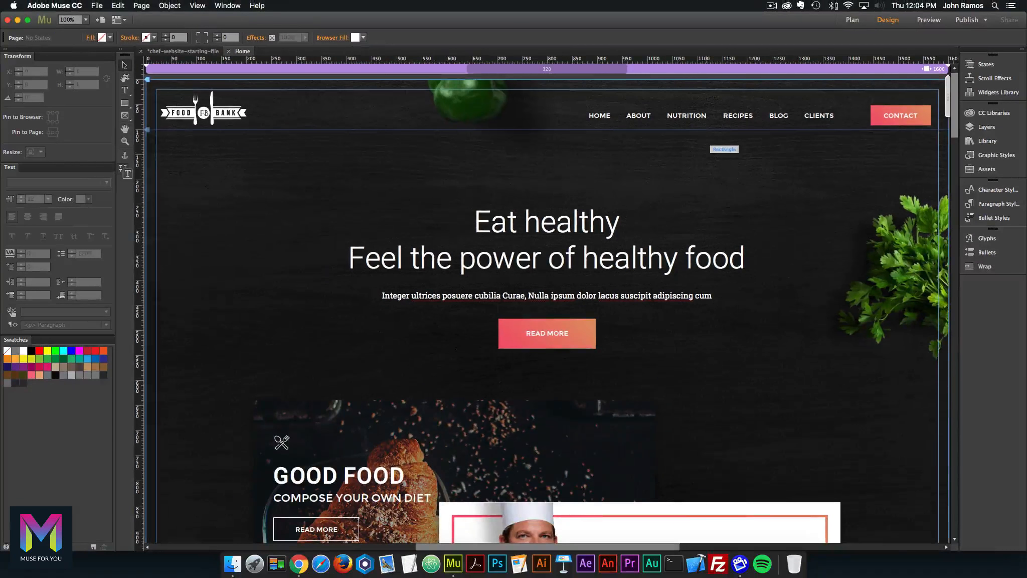
scroll(987, 274, "down", 2)
key("super+minus")
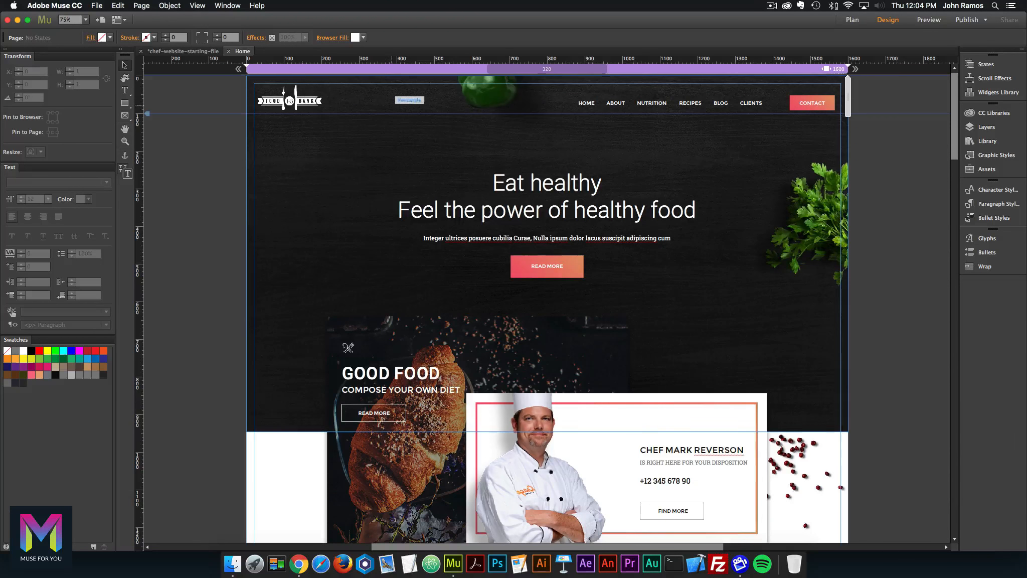
scroll(619, 107, "down", 10)
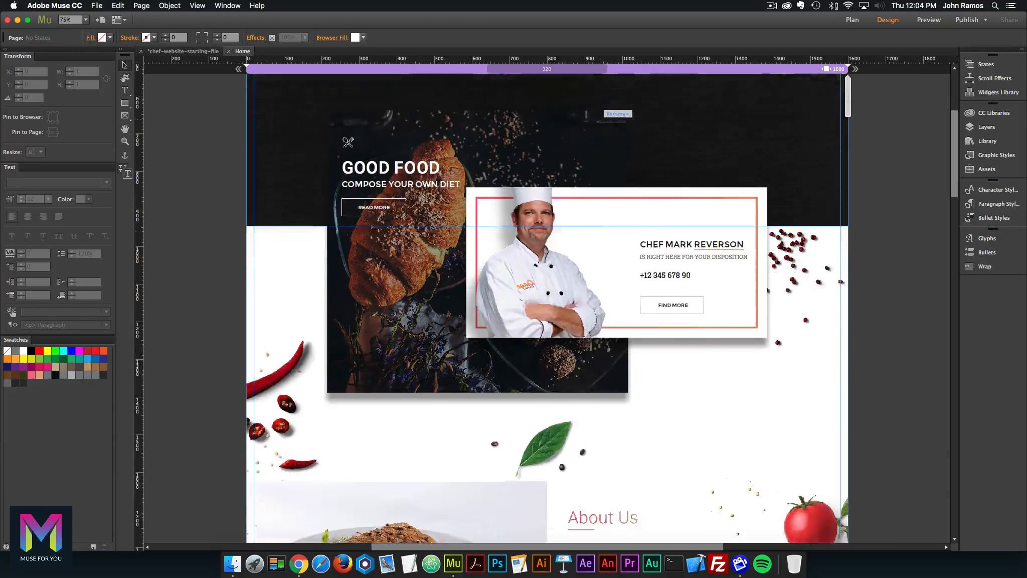
scroll(620, 108, "down", 12)
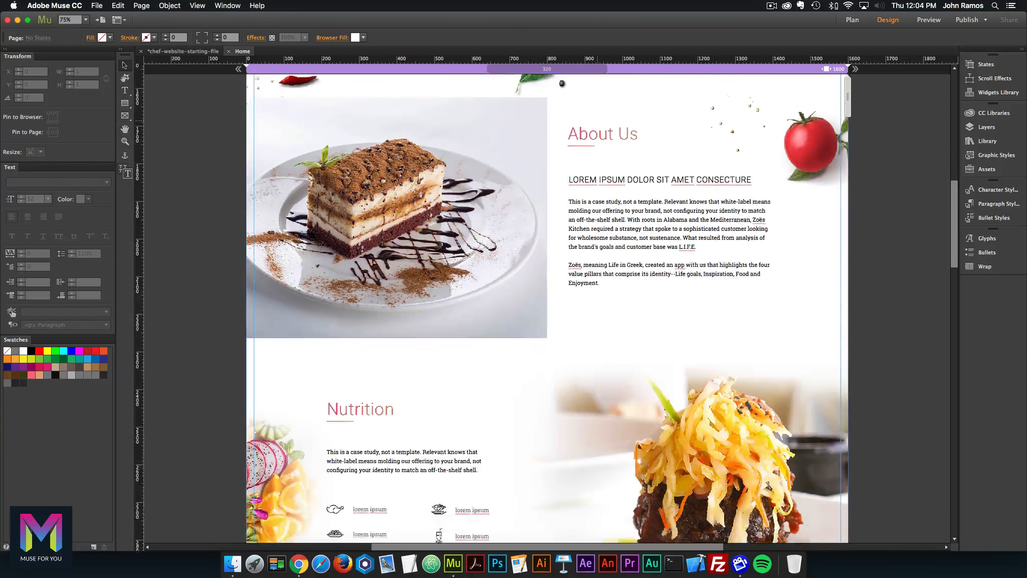
scroll(547, 306, "down", 15)
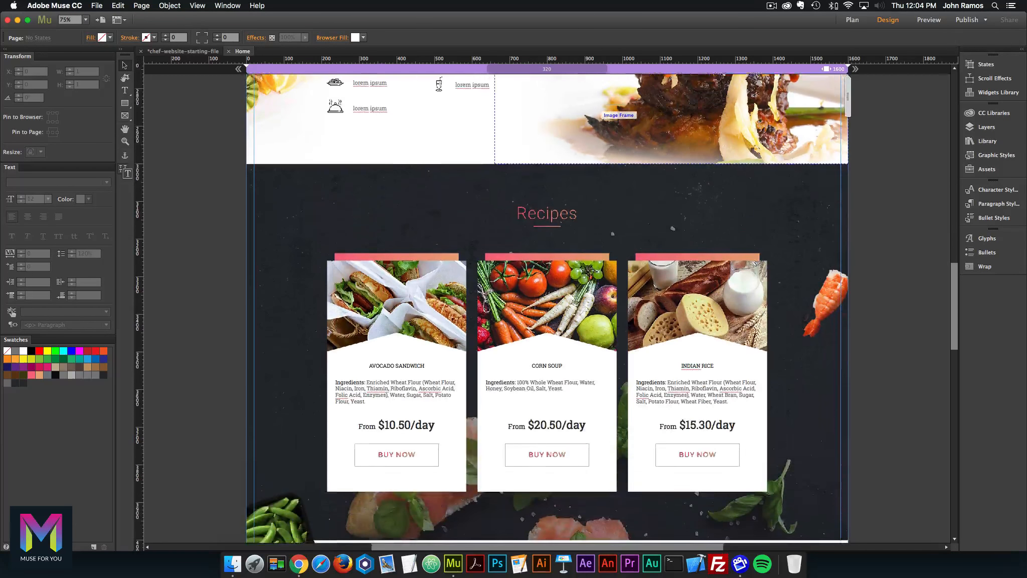
scroll(547, 306, "down", 17)
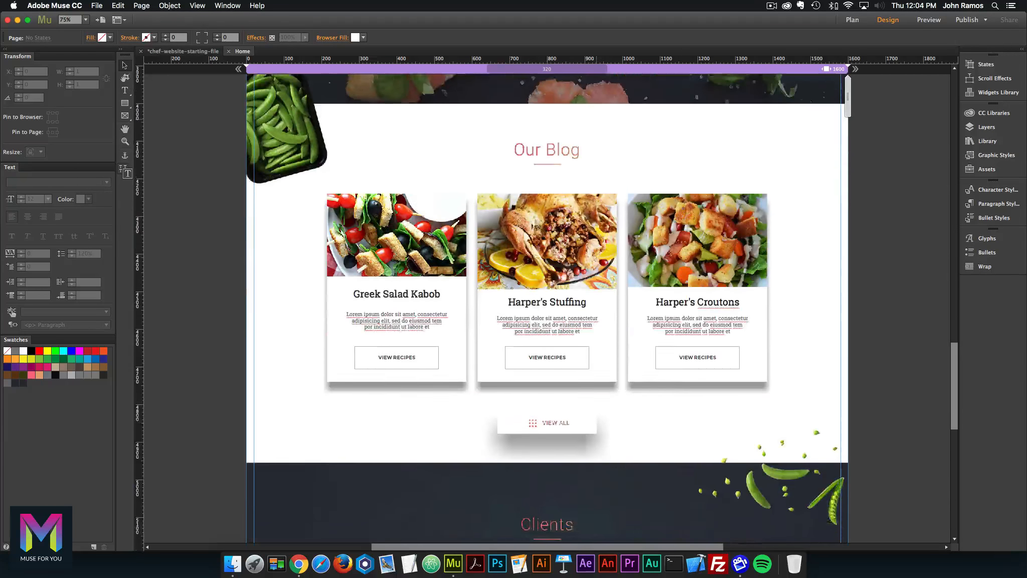
scroll(547, 306, "down", 9)
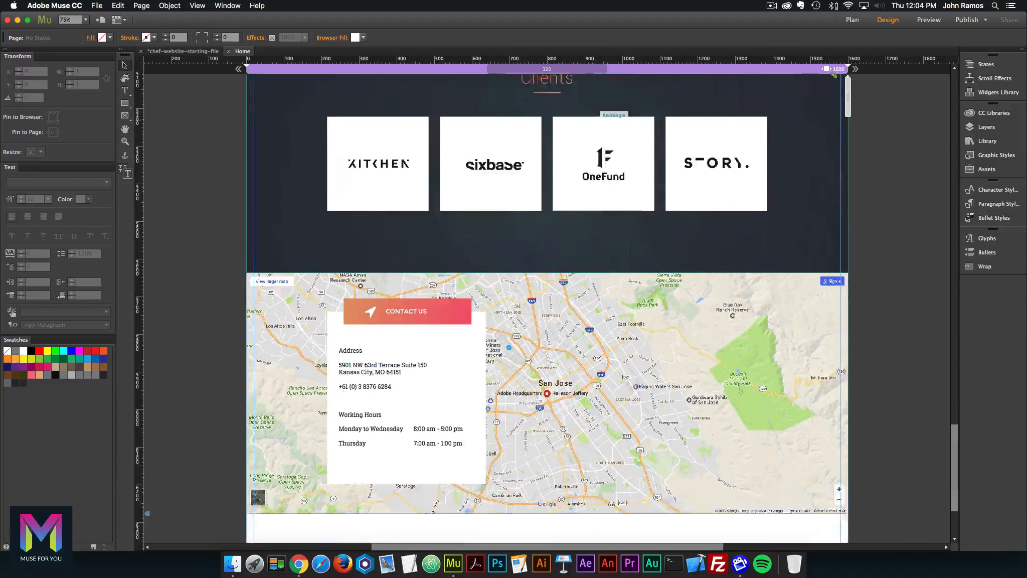
scroll(547, 306, "up", 13)
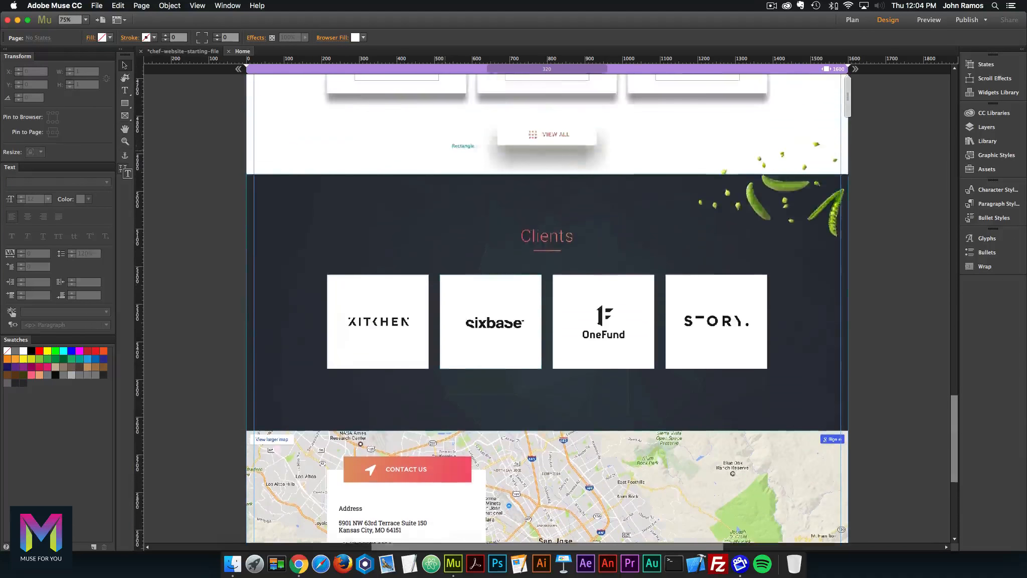
scroll(547, 306, "up", 6)
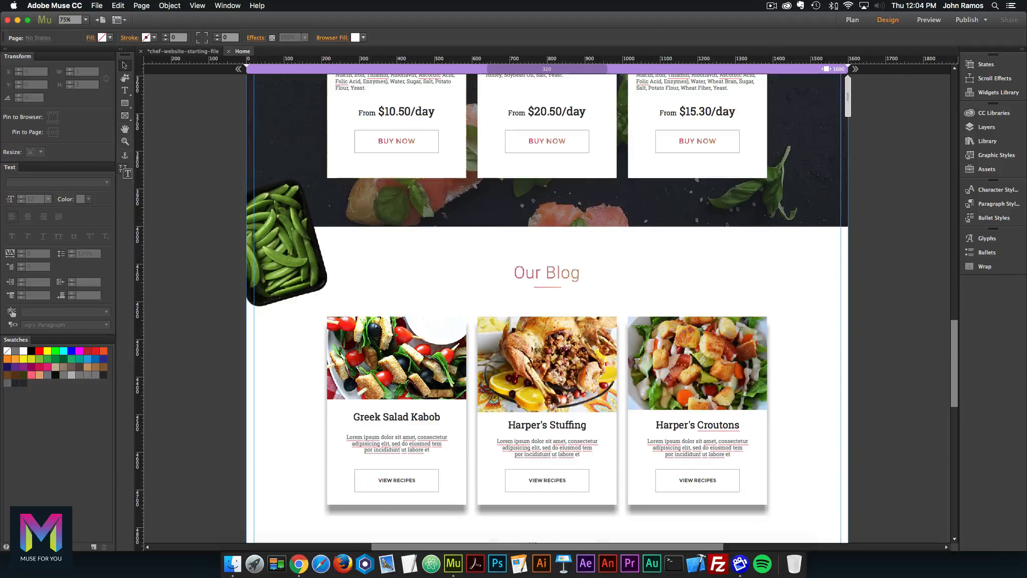
left_click(97, 6)
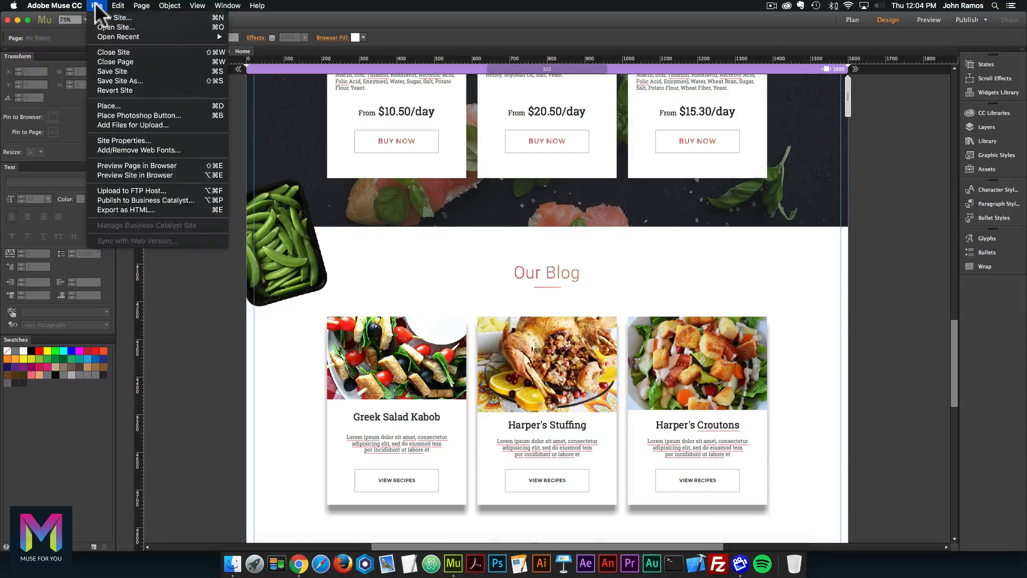
Preview the Home page in Chrome, then close the browser window.
left_click(146, 163)
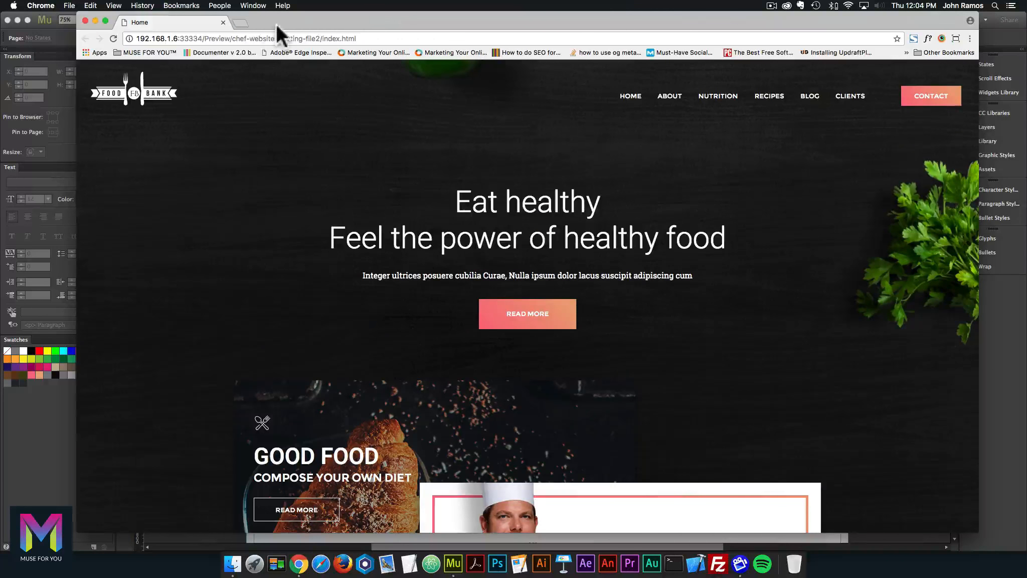
left_click(85, 20)
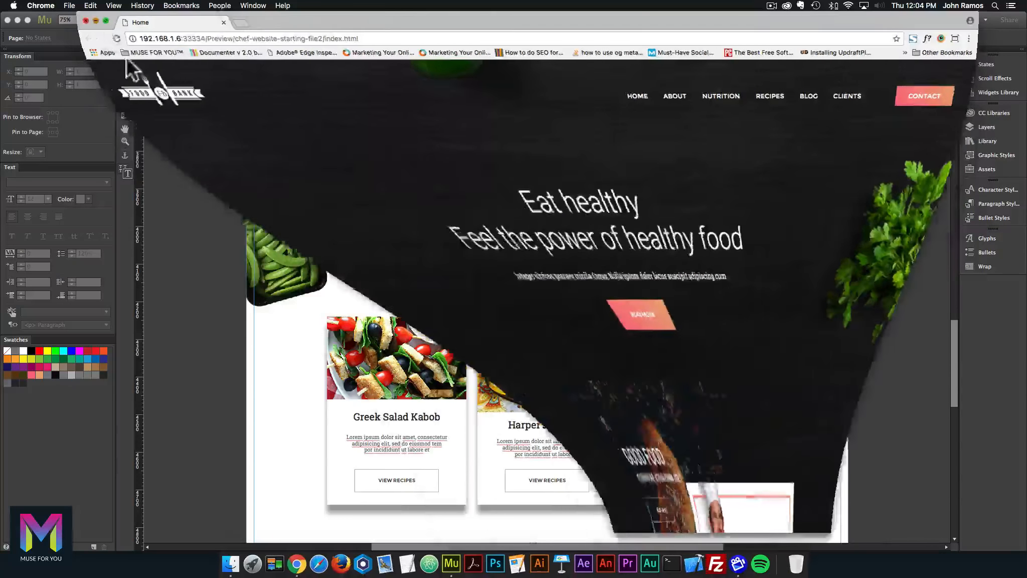
Open tablet-version-completed.muse from the day-11-tablet-breakpoints folder in Muse.
left_click(222, 563)
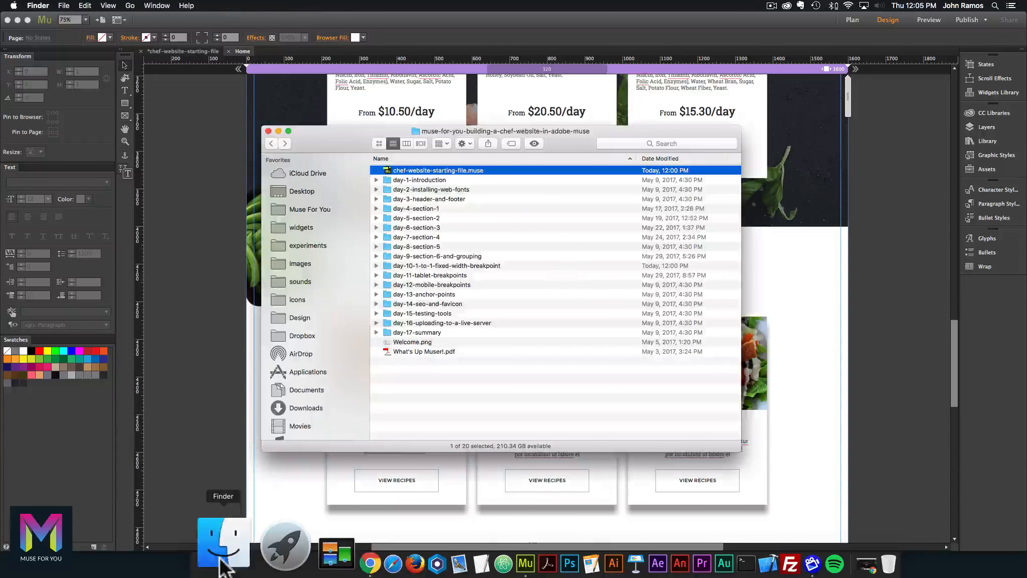
left_click(419, 273)
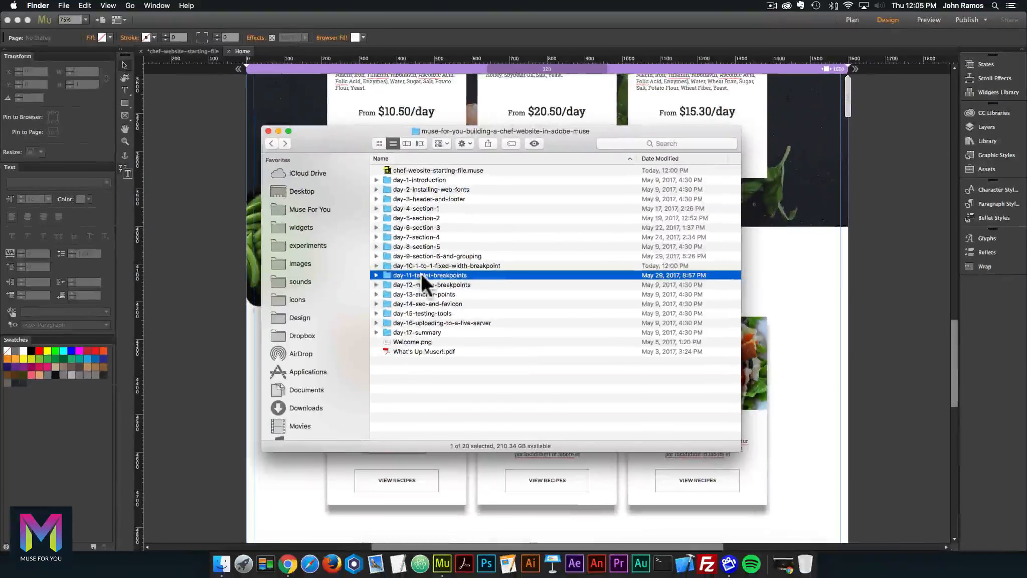
double_click(424, 276)
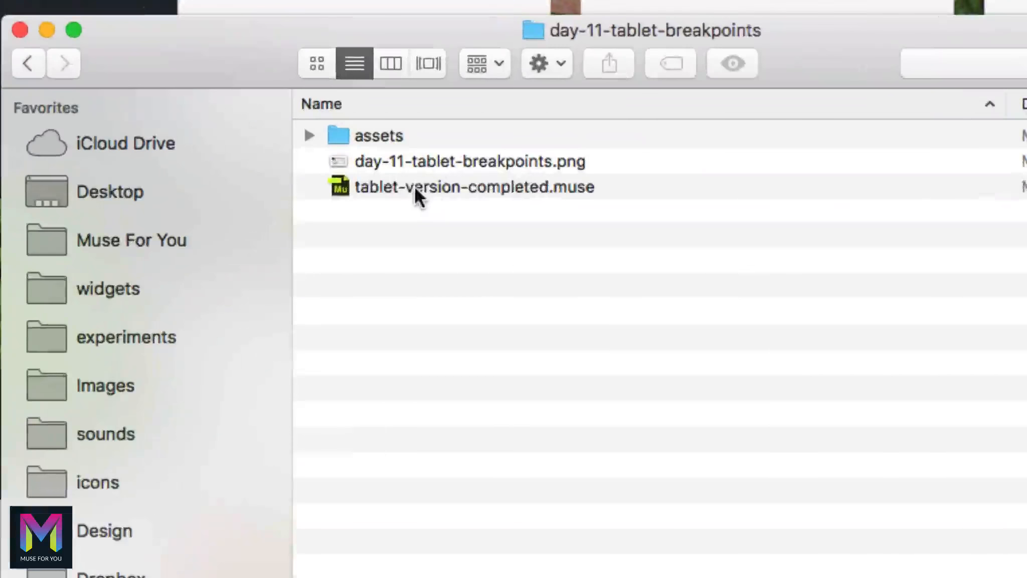
left_click(406, 189)
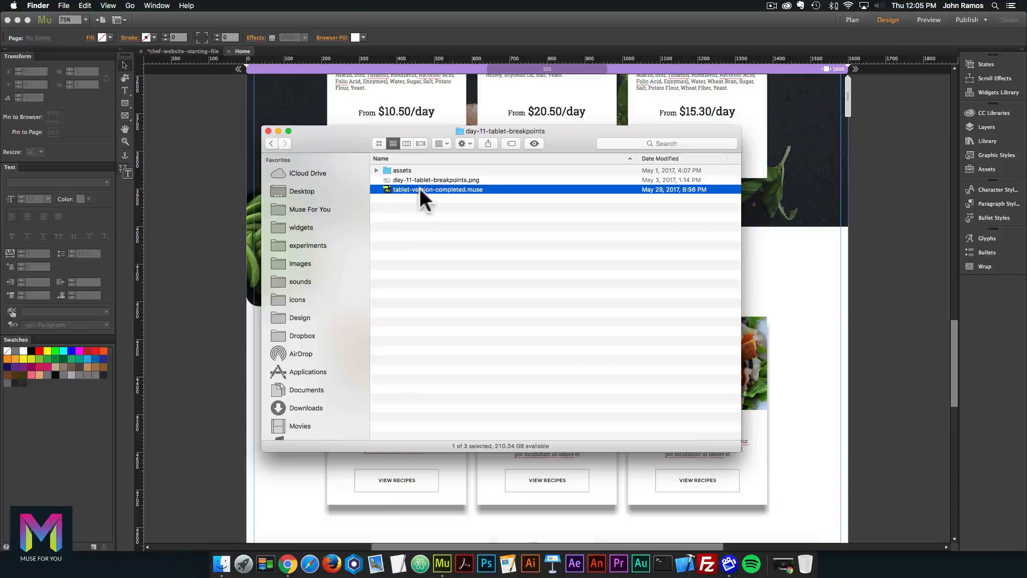
double_click(436, 186)
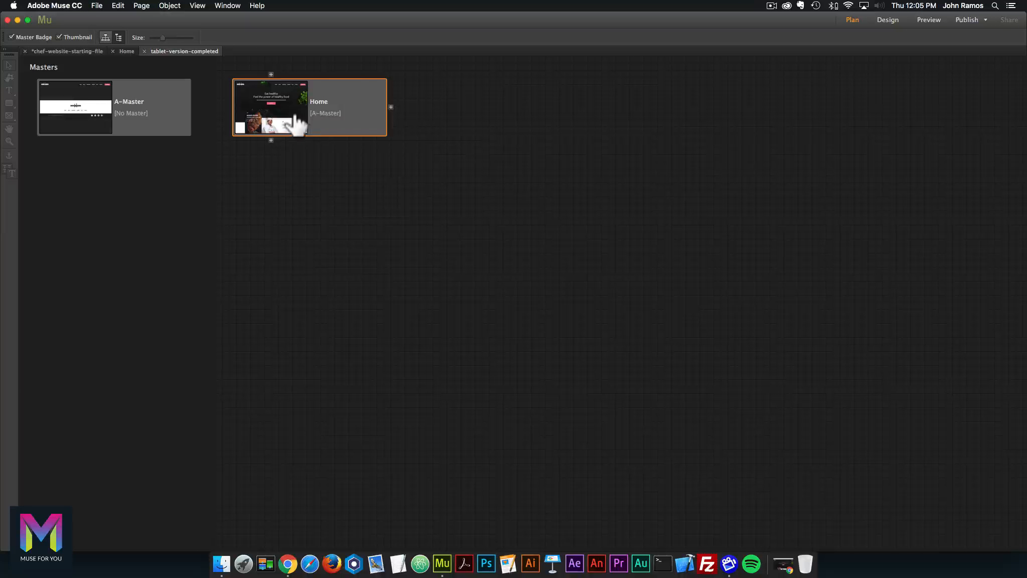
Open the completed file's Home page, then narrow the working Home page to about 1269 px.
double_click(295, 119)
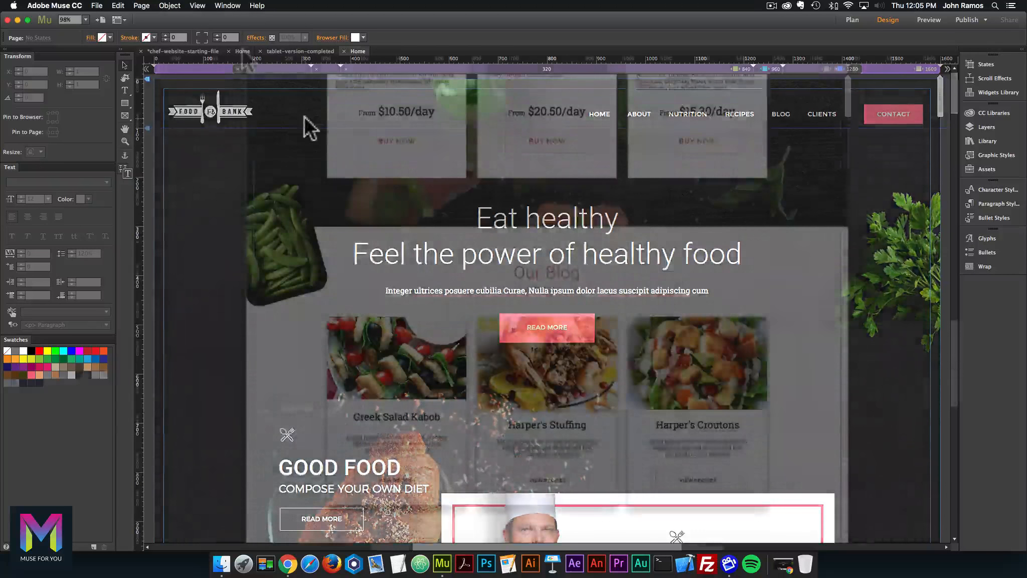
left_click(242, 51)
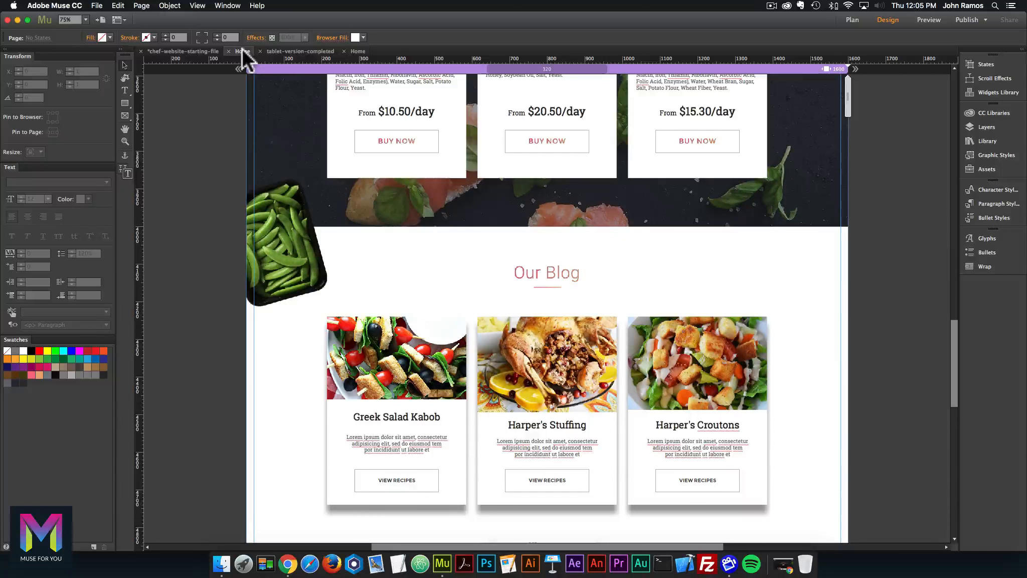
scroll(547, 301, "up", 6)
left_click_drag(847, 105, 787, 116)
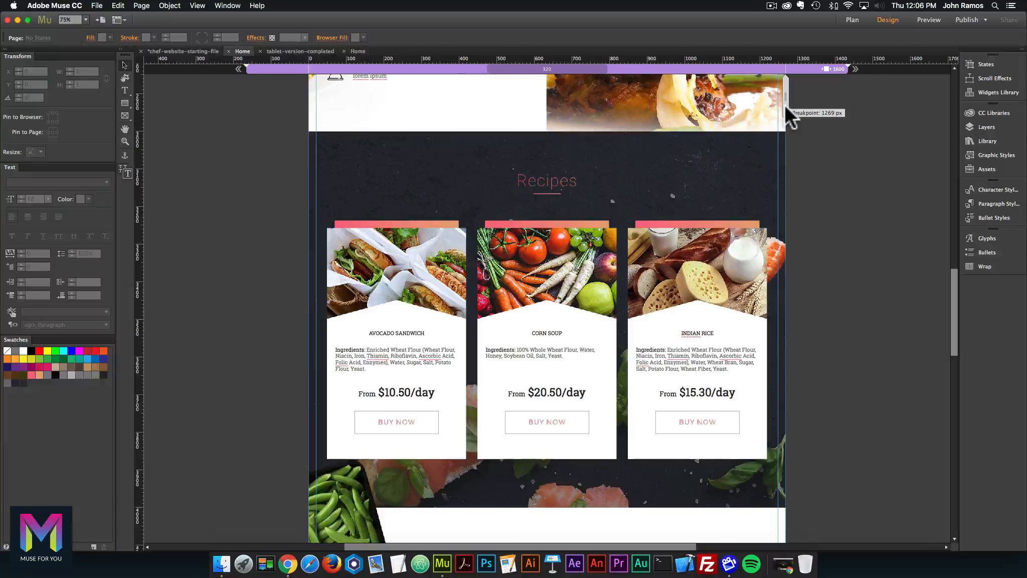
mouse_move(786, 107)
left_mouse_down()
mouse_move(793, 103)
mouse_move(747, 102)
mouse_move(782, 106)
left_mouse_up()
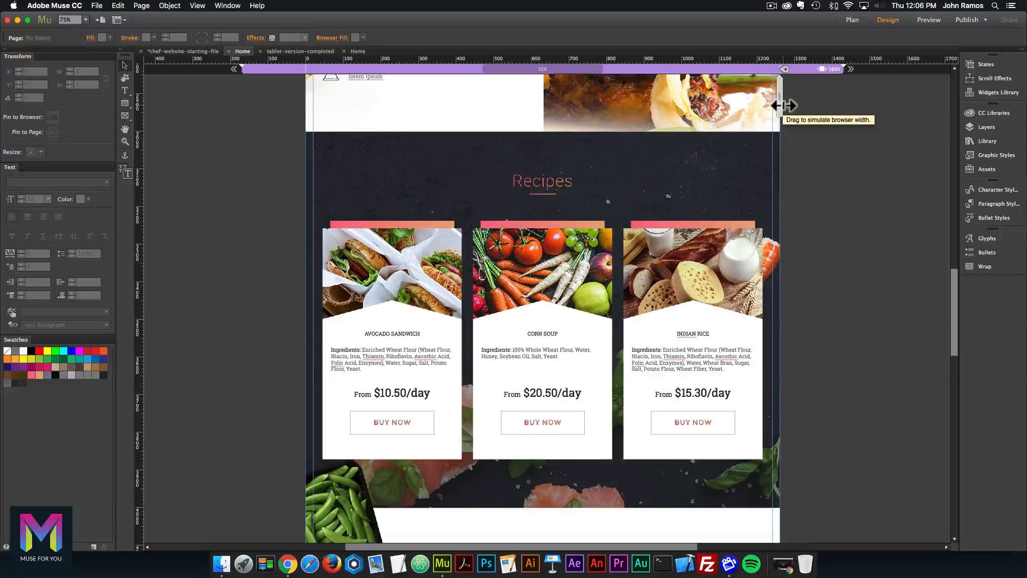
right_click(775, 67)
Add a new fluid-width breakpoint at 1280 px to the Home page.
left_click(794, 70)
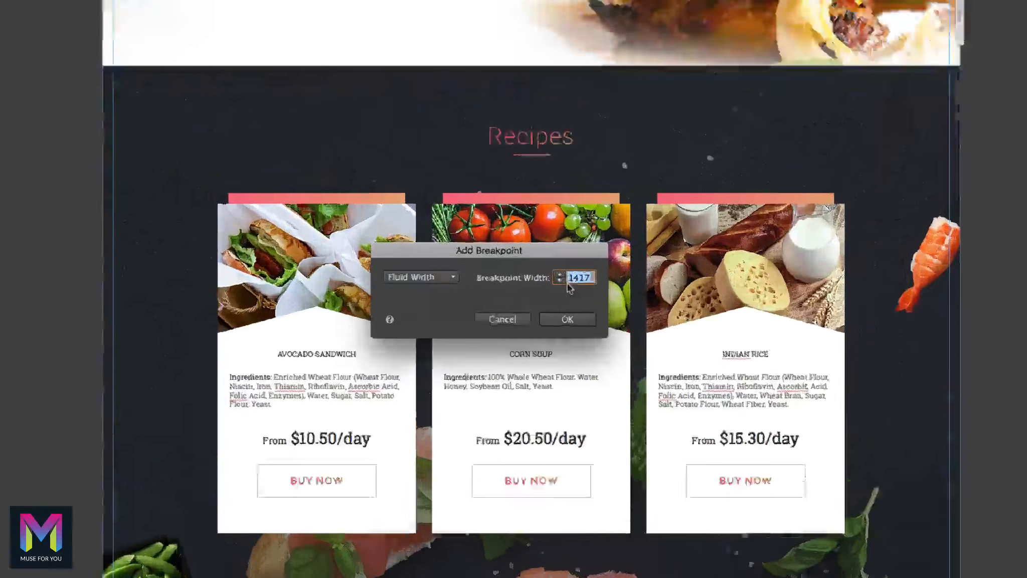
type("128")
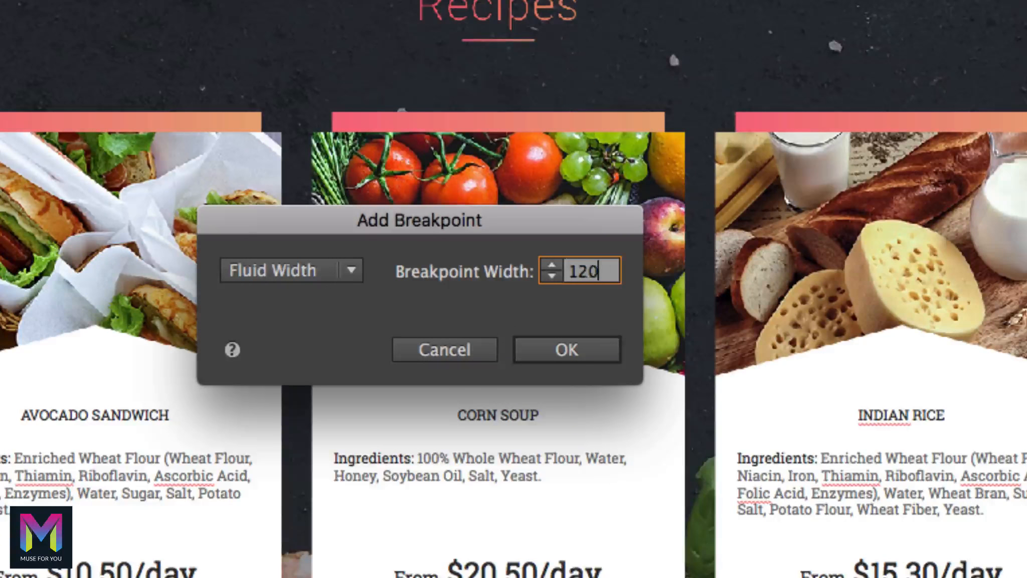
type("9")
key("BackSpace")
type("0")
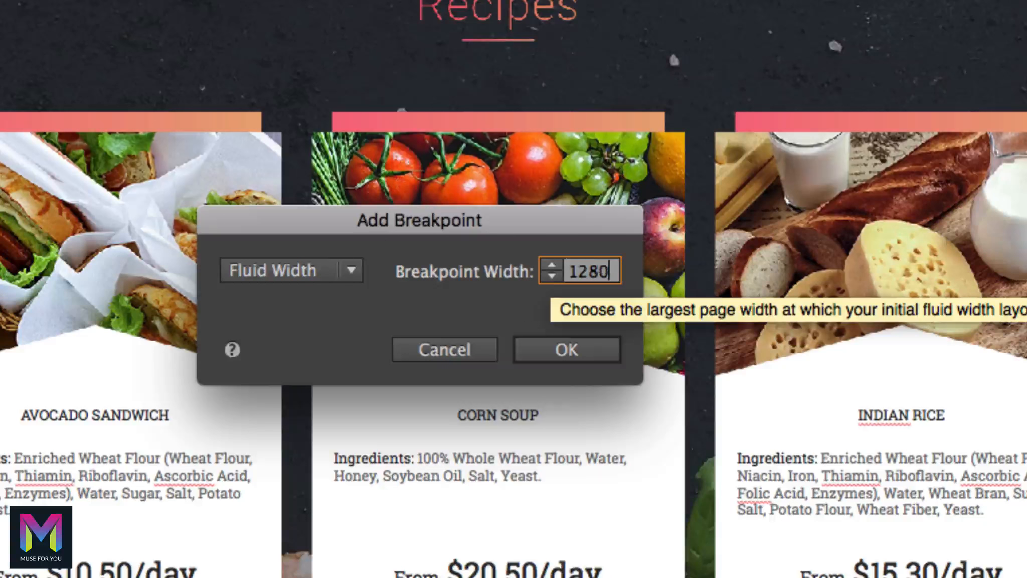
key("Return")
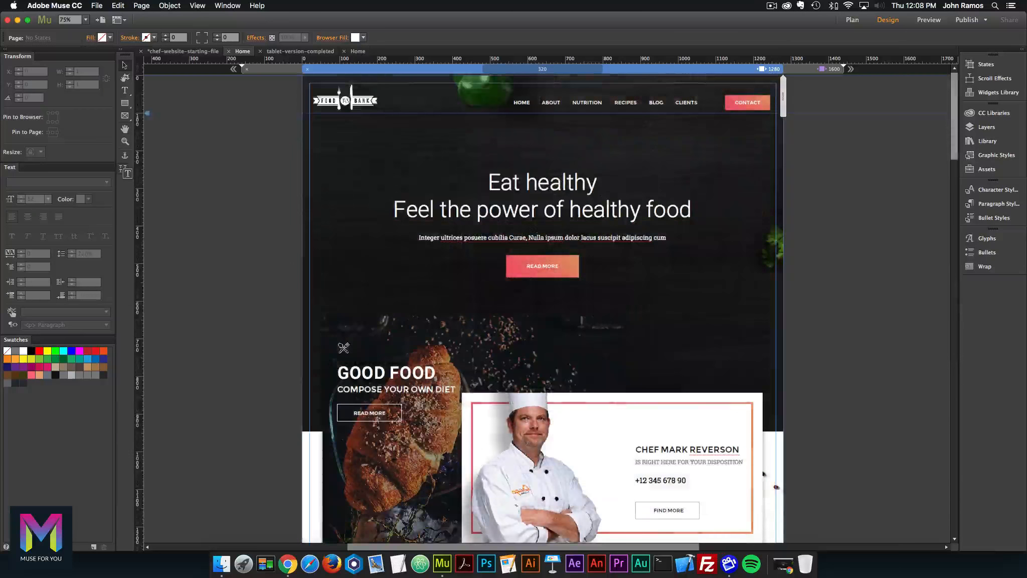
Select the GOOD FOOD and chef card groups and test their reflow down to about 1032 px.
scroll(501, 301, "down", 4)
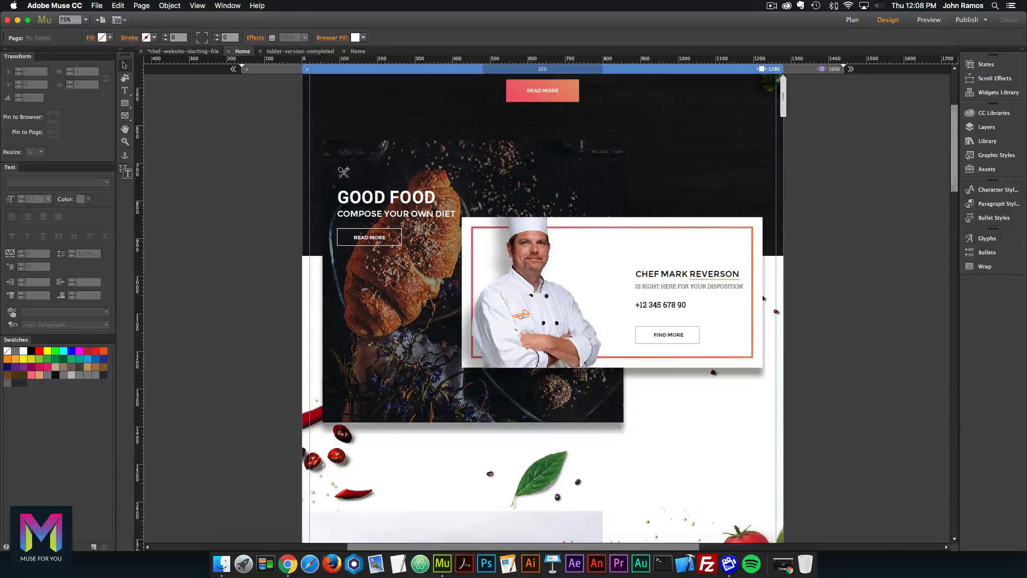
left_click(502, 162)
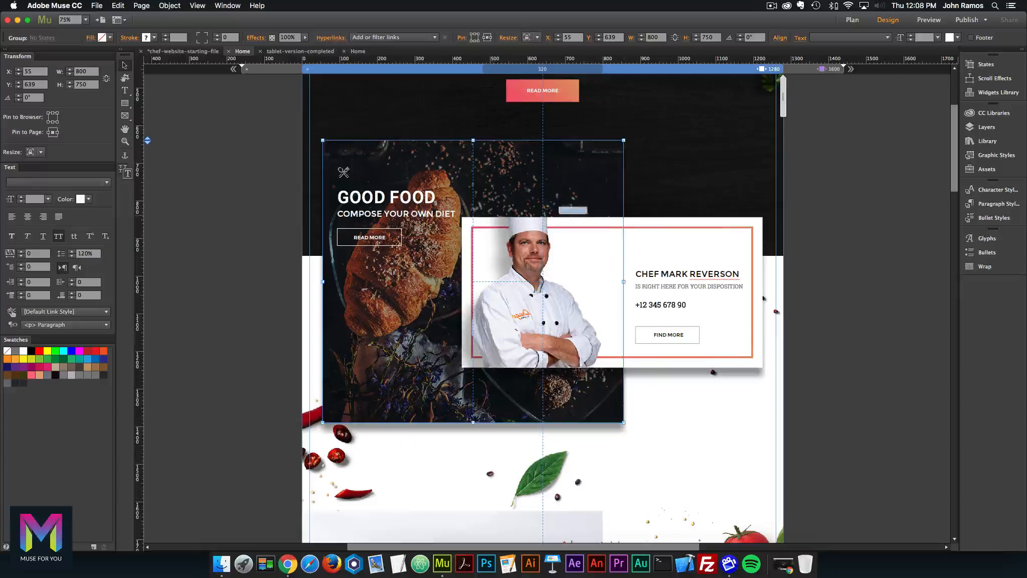
left_click(761, 298)
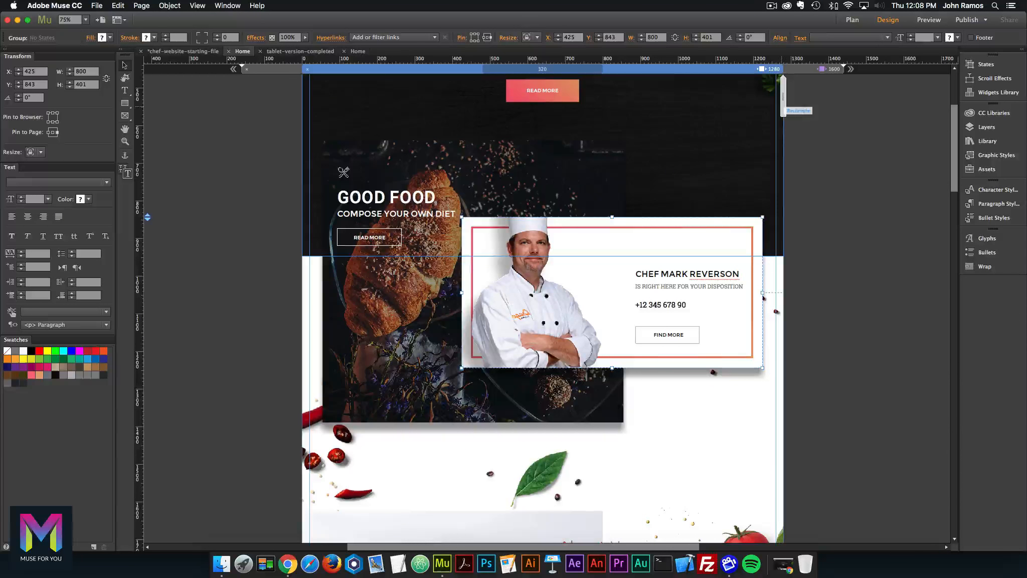
mouse_move(784, 96)
left_mouse_down()
mouse_move(729, 95)
mouse_move(782, 95)
left_mouse_up()
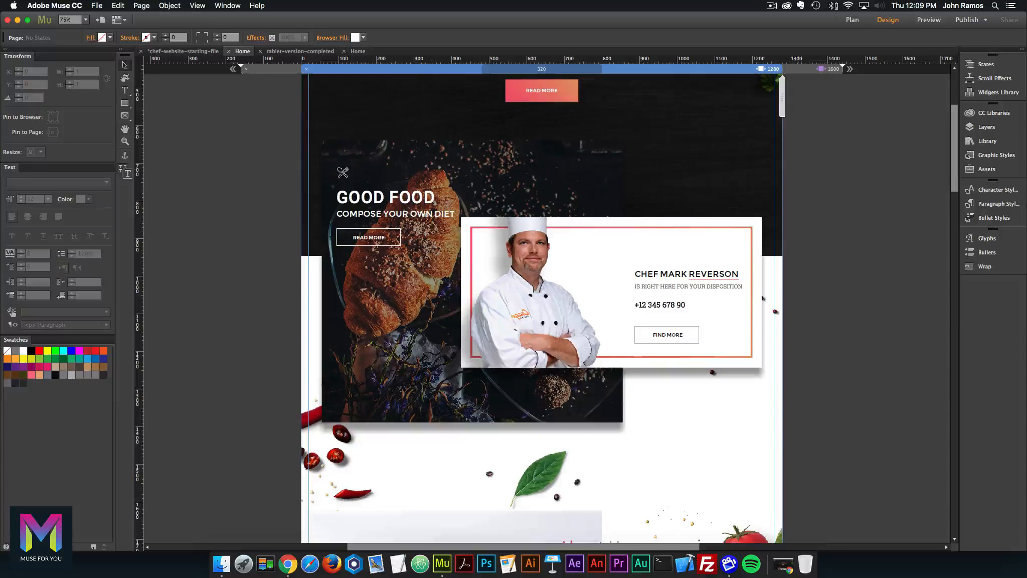
left_click(616, 283)
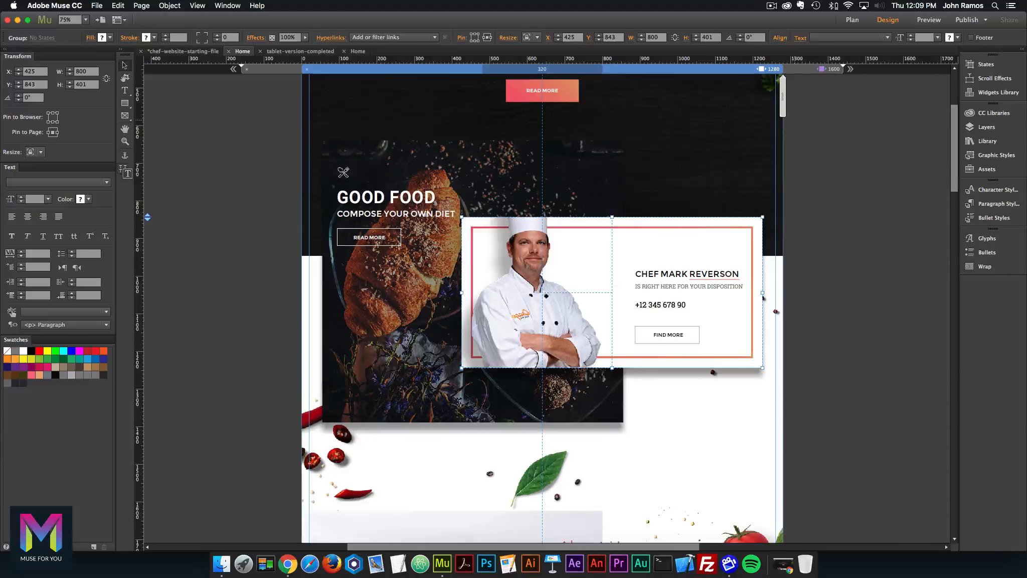
left_click(413, 291)
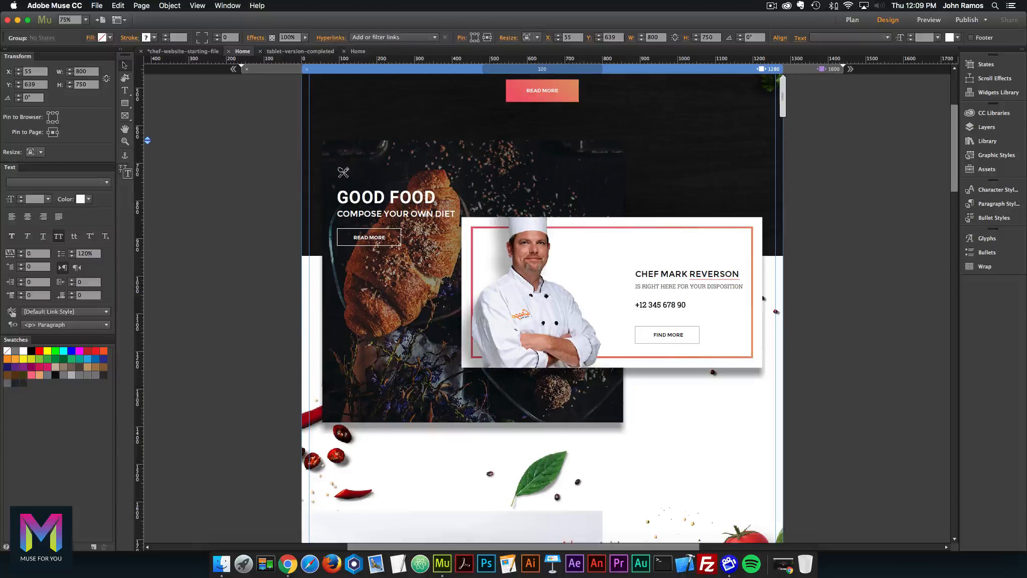
left_click_drag(783, 95, 775, 95)
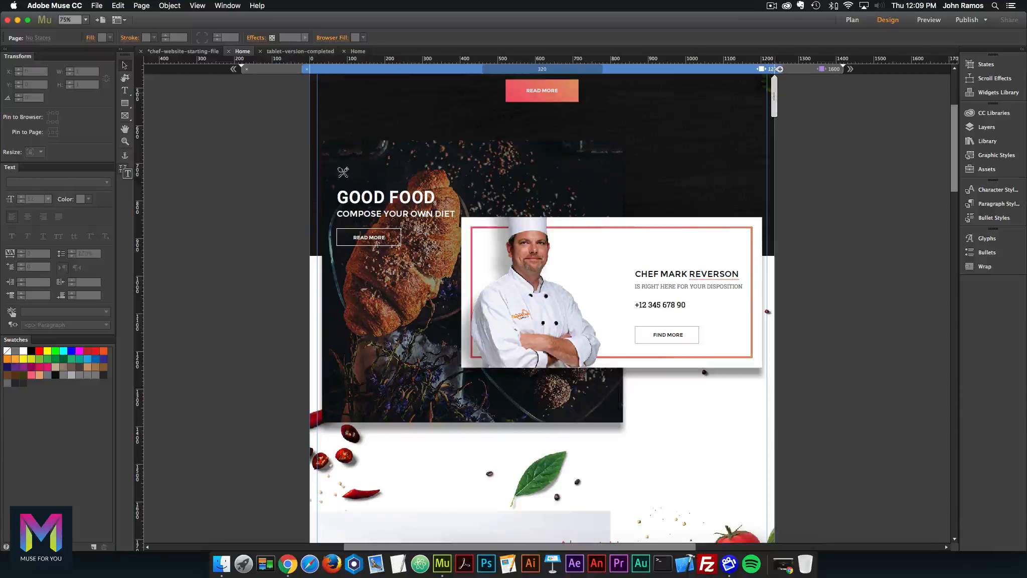
left_click_drag(775, 95, 736, 95)
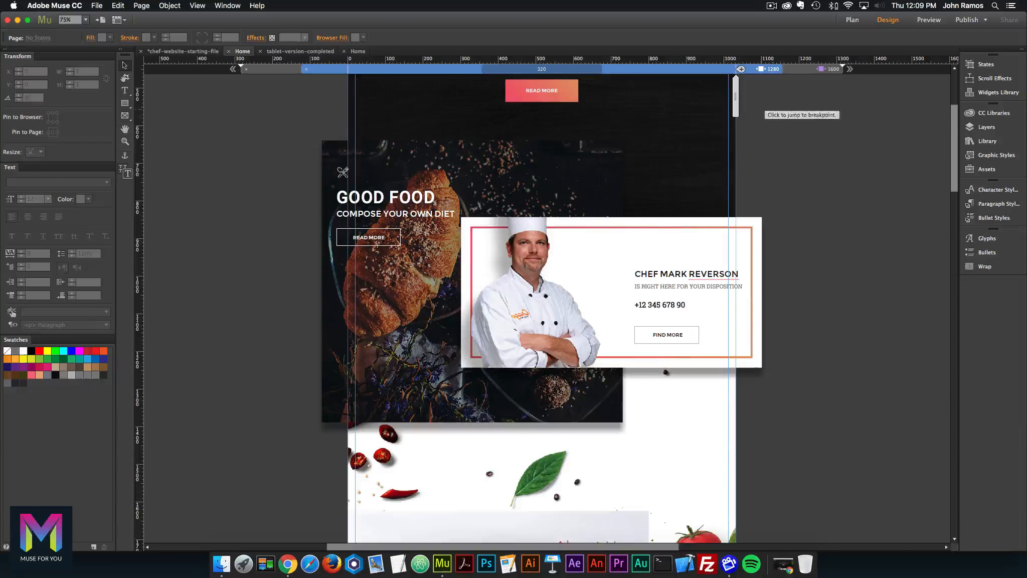
At the 1280 breakpoint, pin the GOOD FOOD image group to the page's left-middle.
left_click(773, 70)
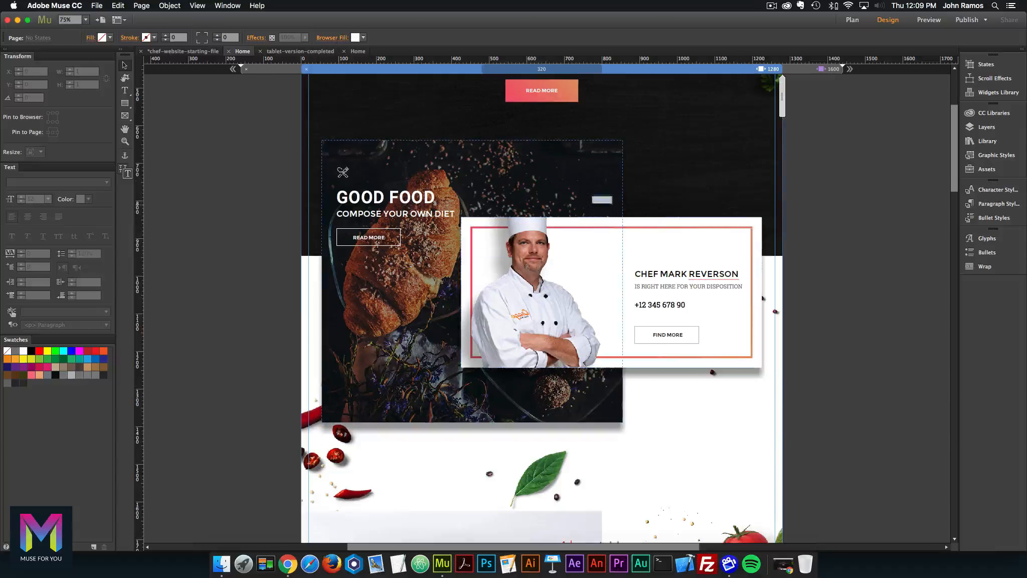
left_click(479, 171)
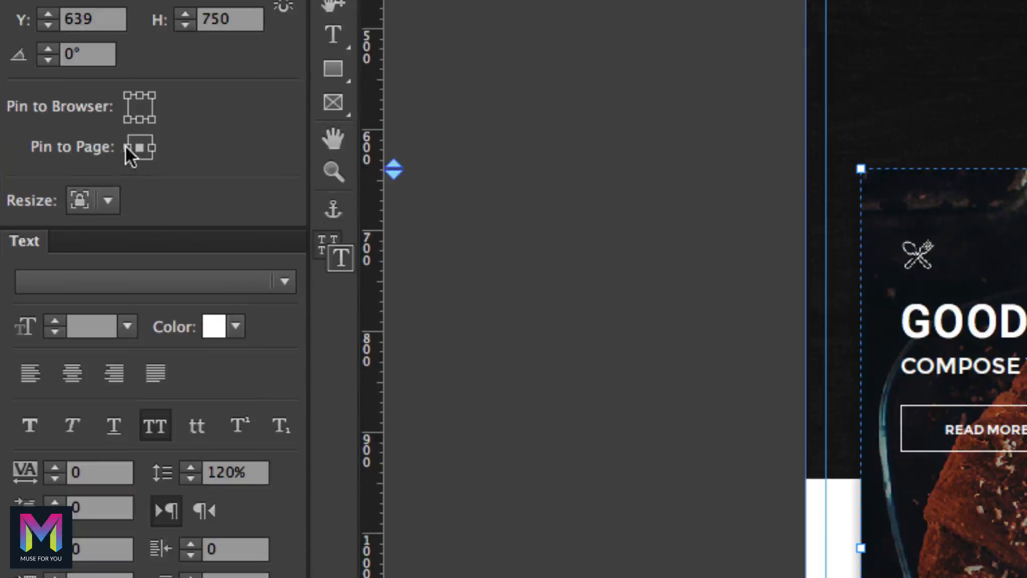
left_click(48, 132)
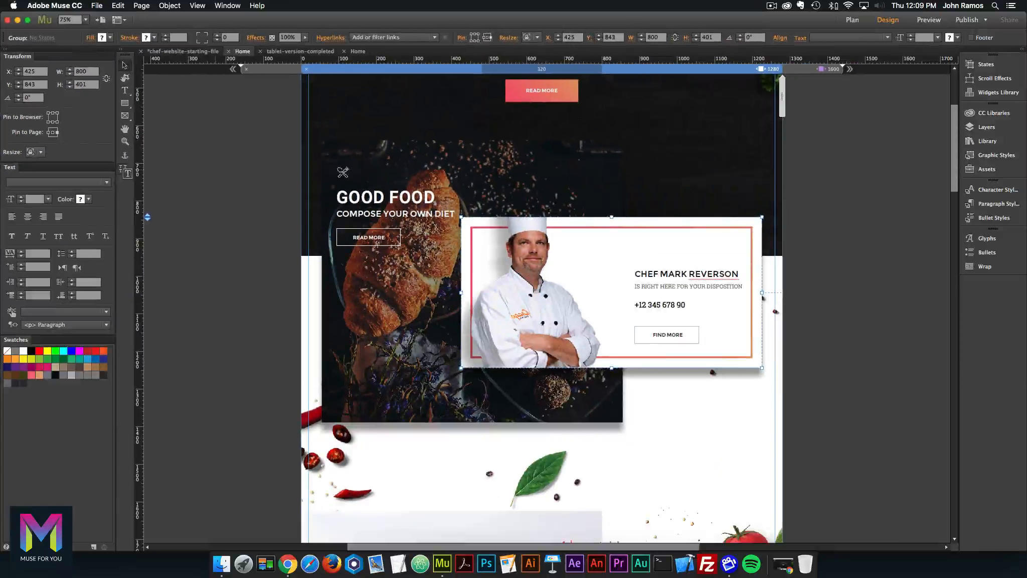
Test the layout at narrower widths, returning the page to the 1280 breakpoint each time.
left_click(258, 175)
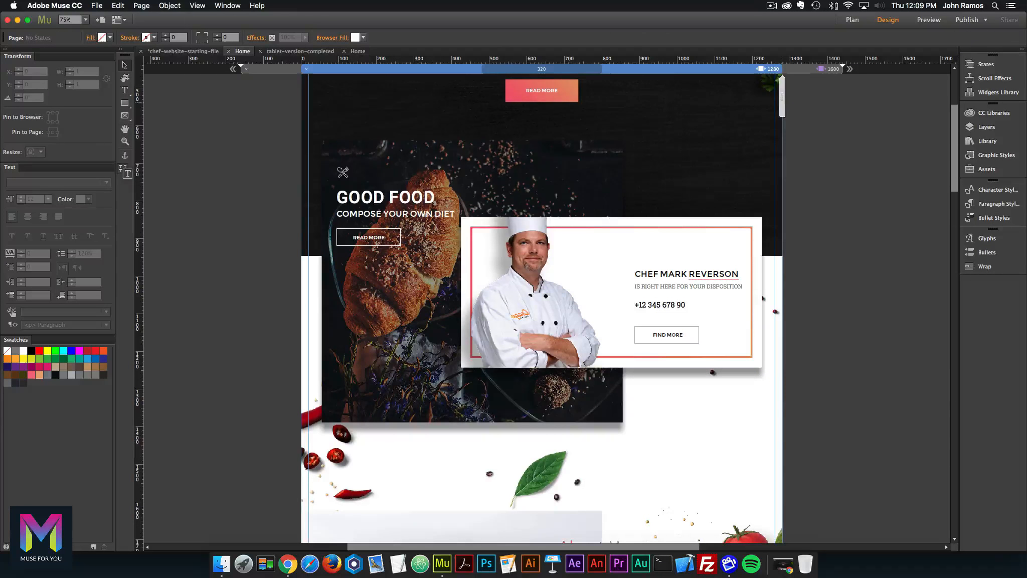
left_click_drag(783, 95, 734, 96)
left_click(762, 69)
scroll(542, 309, "down", 5)
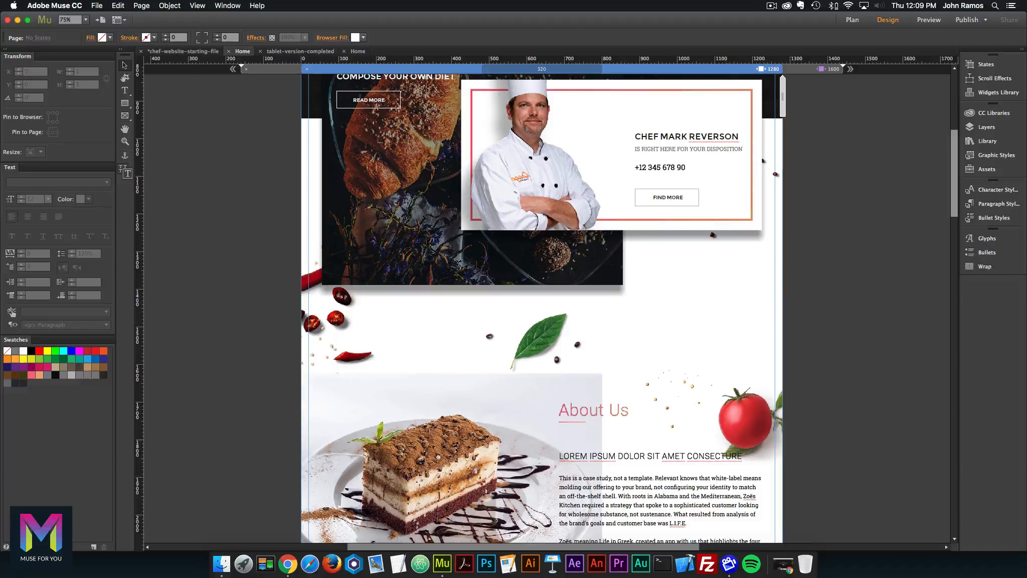
scroll(542, 308, "down", 3)
left_click_drag(782, 97, 717, 97)
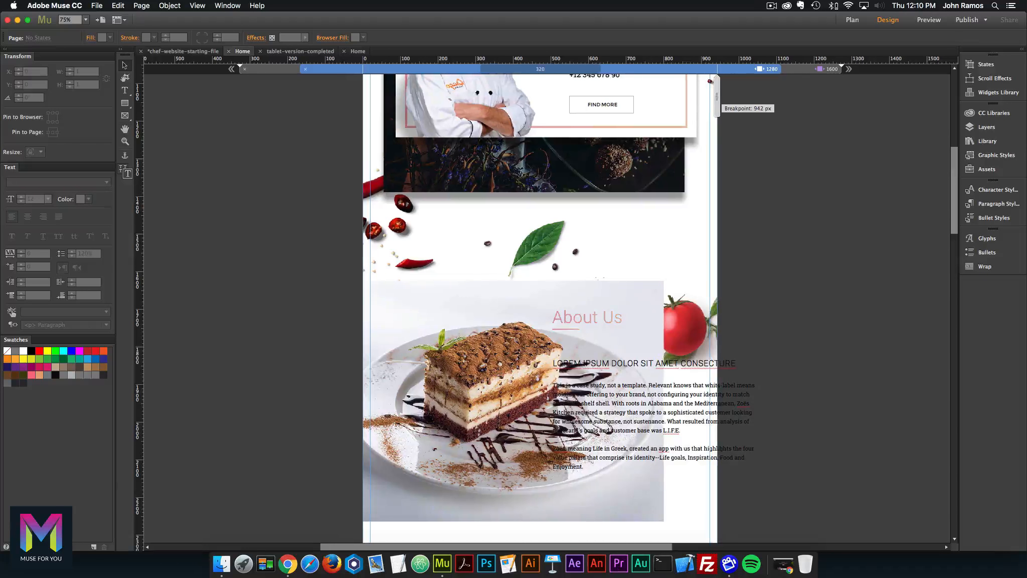
left_click(760, 69)
scroll(539, 308, "down", 6)
Set the About Us dessert image to Responsive Width and Height and preview it narrower.
left_click(425, 181)
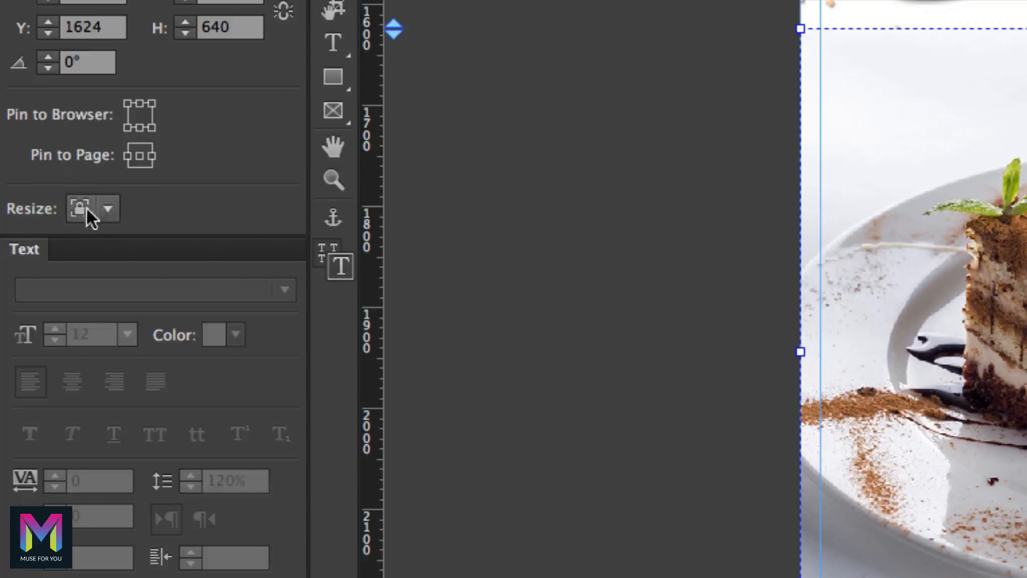
left_click(40, 152)
left_click(157, 292)
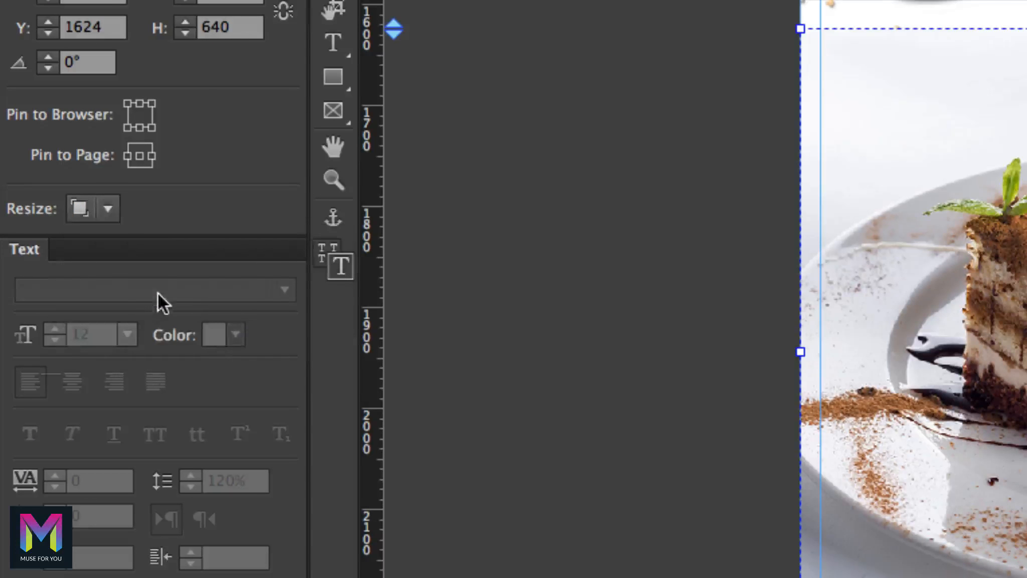
left_click_drag(782, 97, 736, 98)
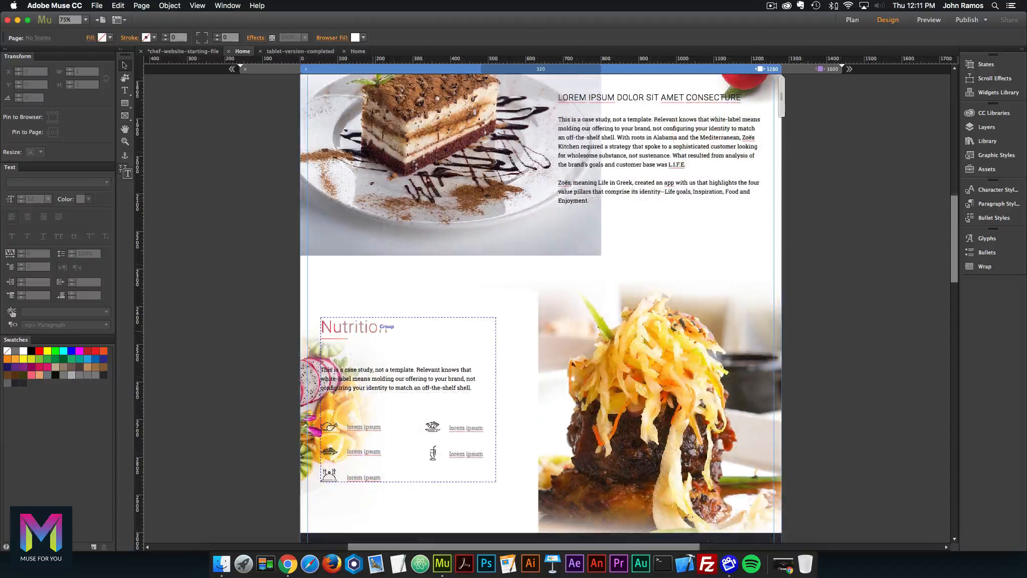
Pin the Nutrition group to the page's left and preview it at a narrower width.
left_click(388, 327)
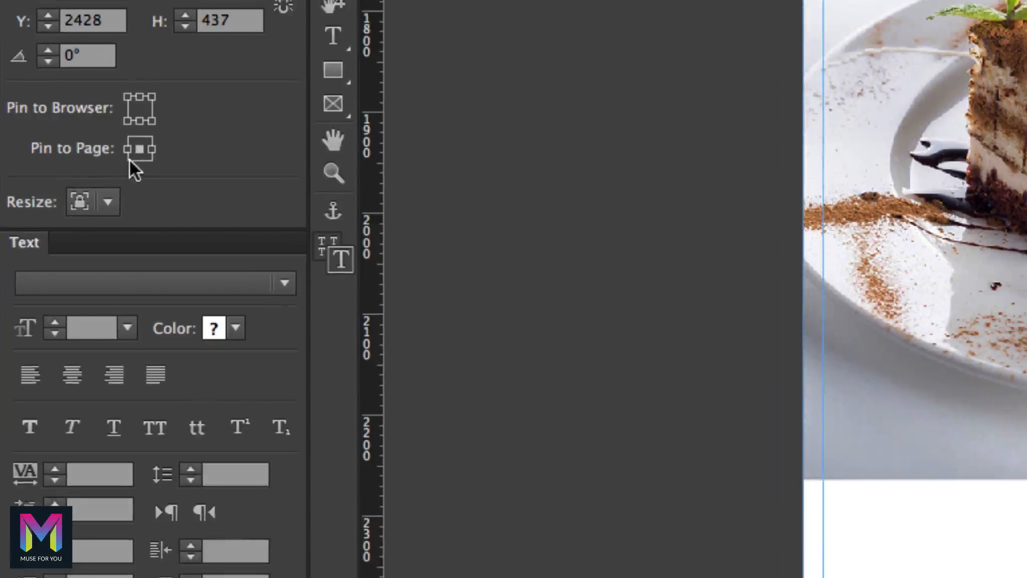
left_click(127, 149)
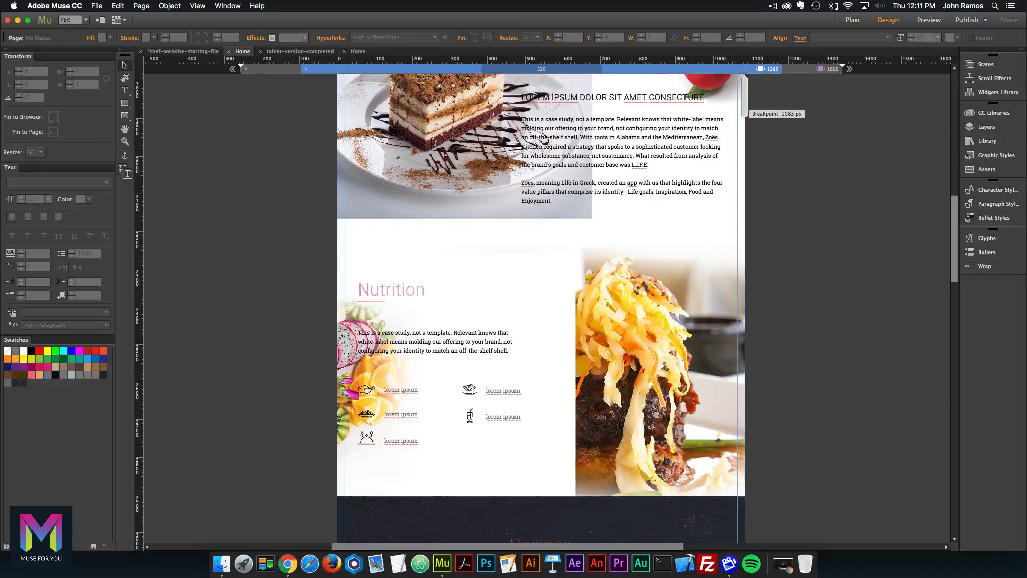
left_click_drag(745, 97, 775, 96)
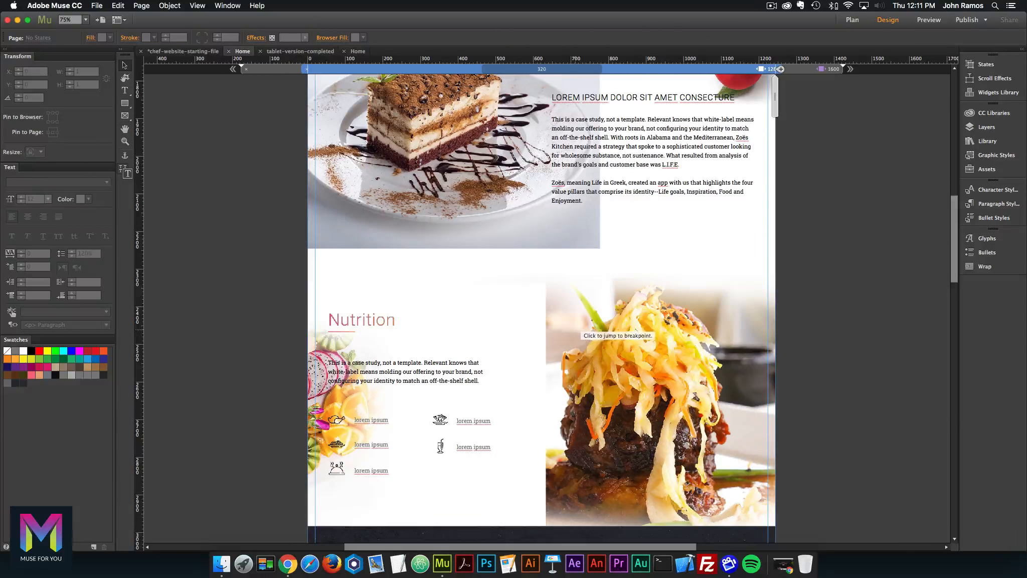
Add a new 960 px breakpoint to the Home page alongside 1280.
left_click(855, 269)
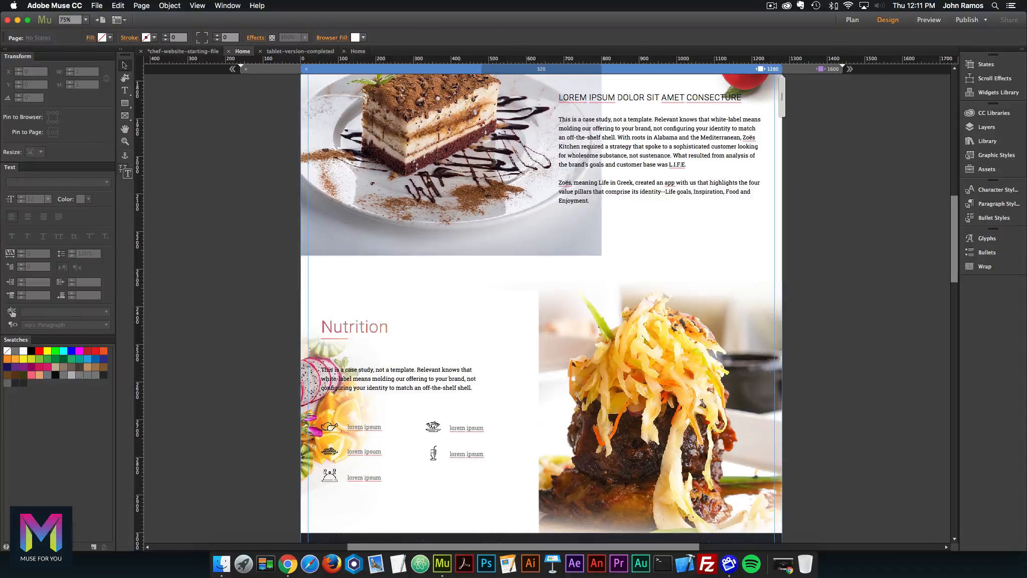
scroll(541, 308, "down", 3)
scroll(542, 308, "up", 6)
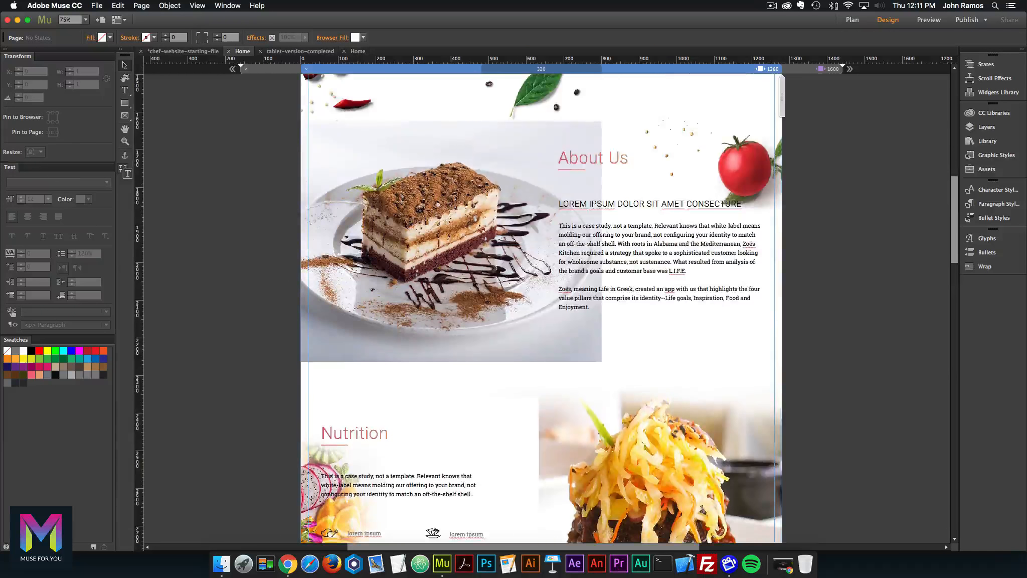
left_click_drag(783, 96, 722, 96)
left_click(723, 69)
scroll(780, 295, "down", 5)
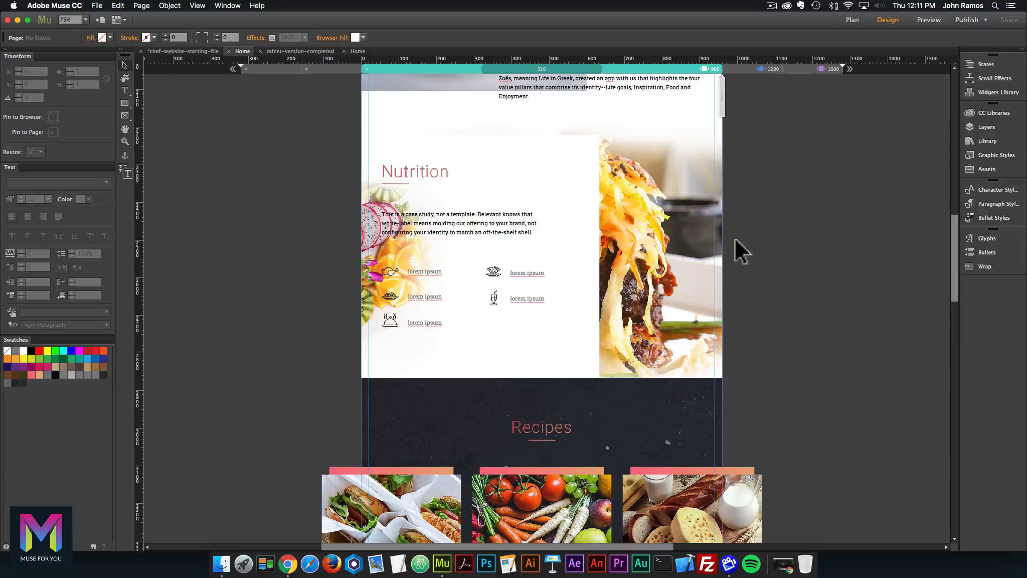
Hide the Nutrition food photo at the 960 breakpoint only.
left_click(720, 249)
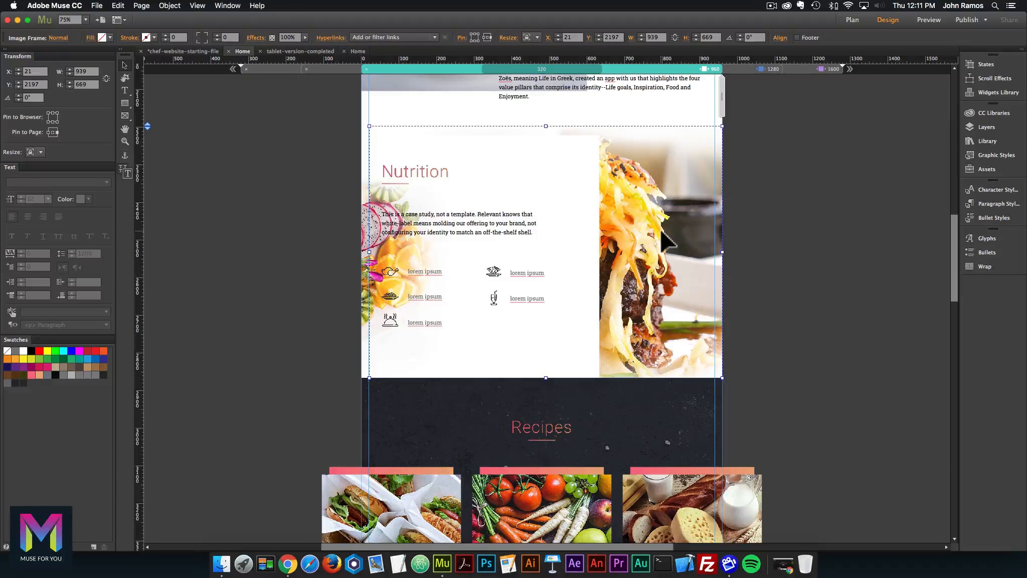
right_click(647, 179)
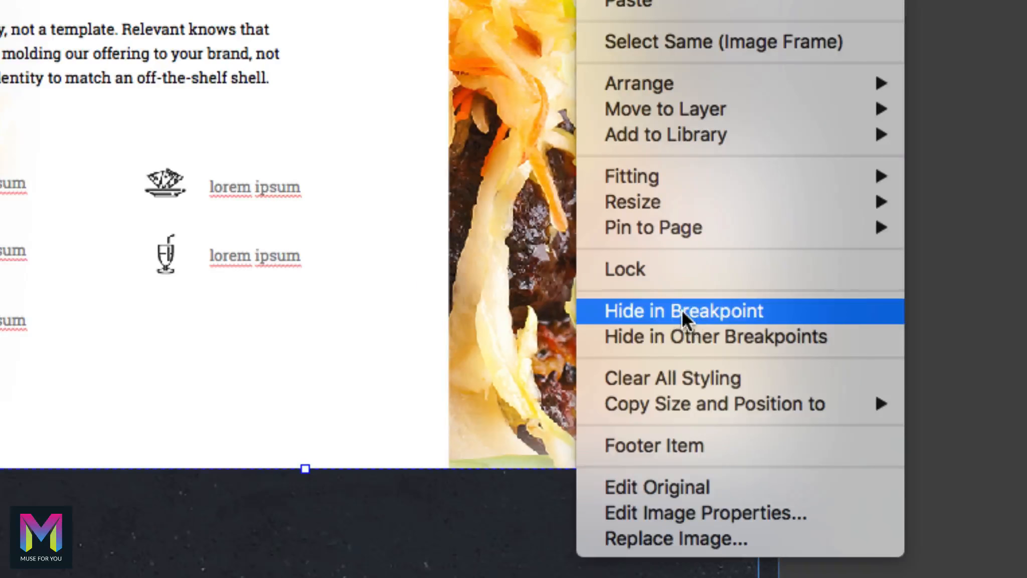
left_click(686, 320)
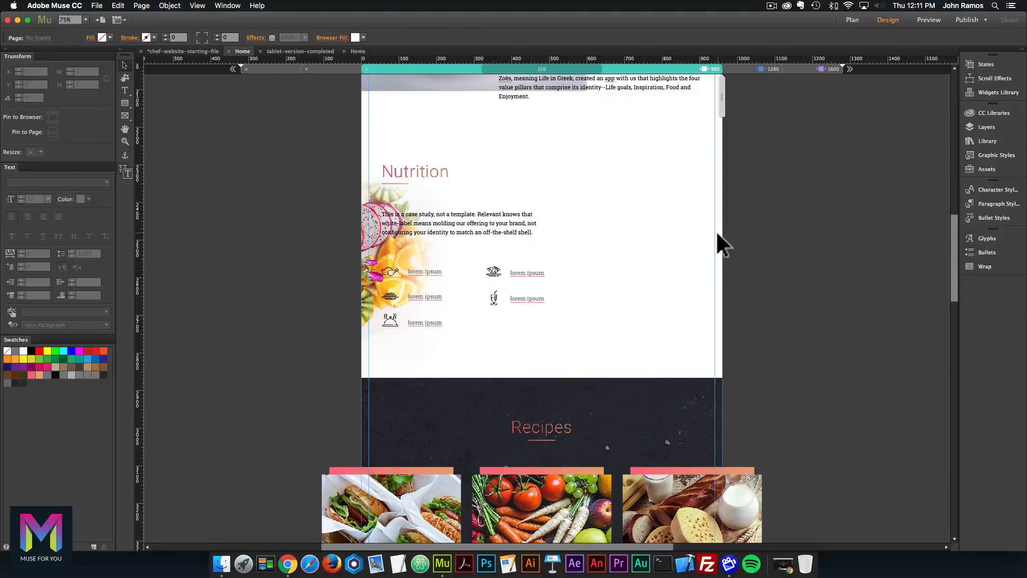
Shrink the About Us cake image by dragging its right edge inward.
scroll(716, 230, "up", 5)
scroll(717, 236, "up", 3)
left_click(452, 276)
left_click_drag(587, 277, 489, 277)
Check the Recipes cards and the Layers panel for locked items.
left_click(796, 310)
scroll(796, 310, "down", 11)
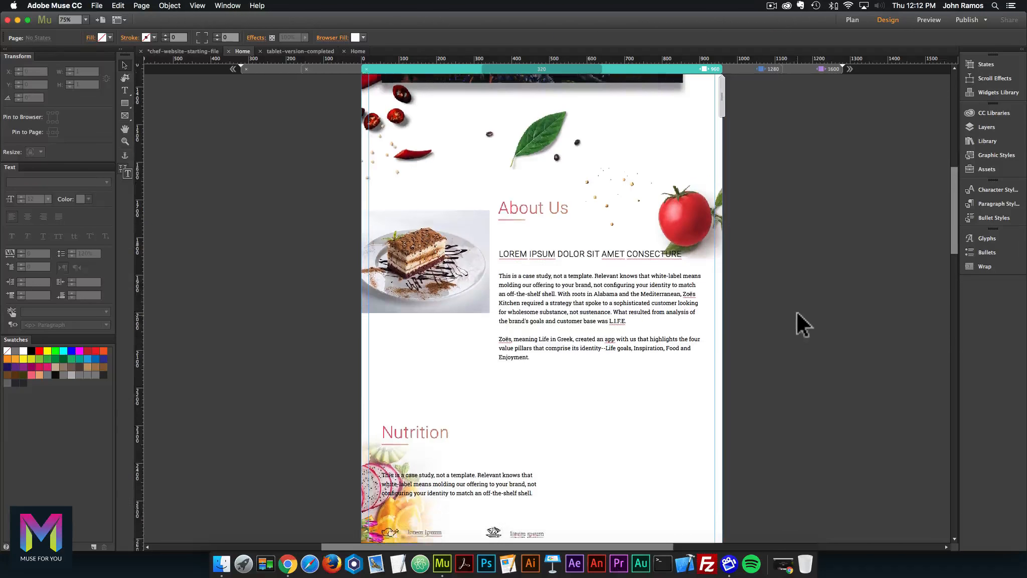
scroll(800, 321, "down", 5)
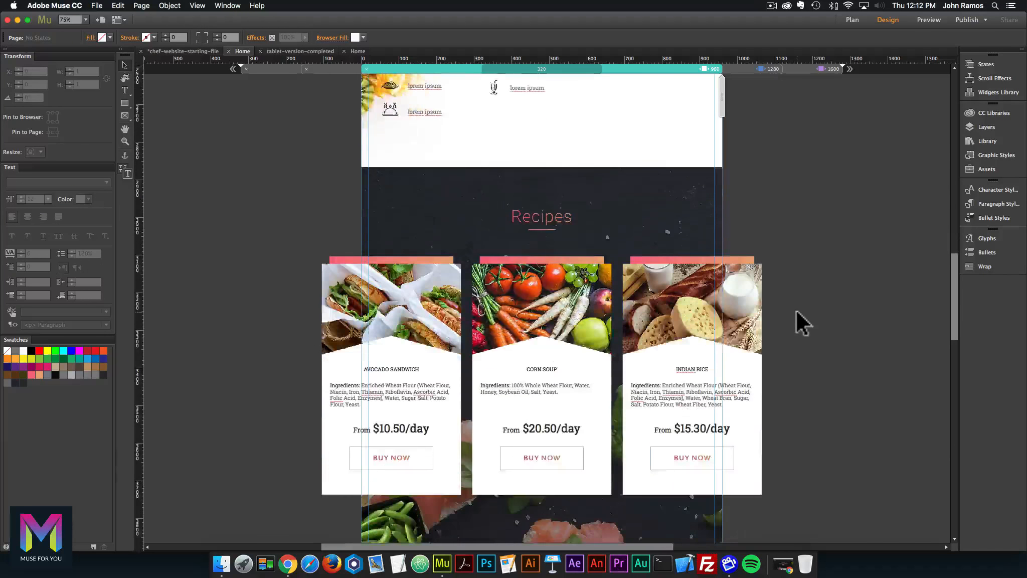
left_click(710, 217)
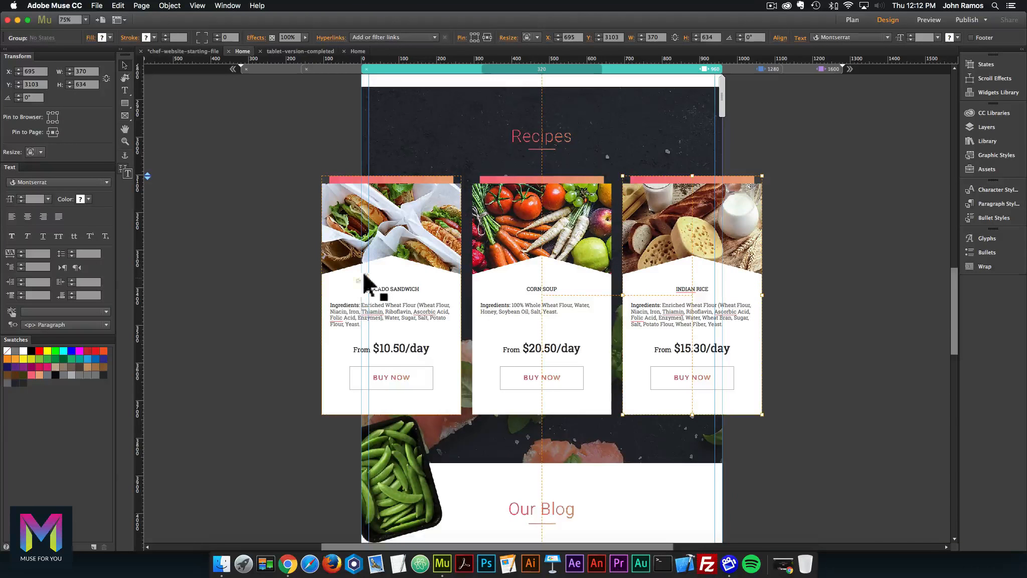
left_click(554, 456)
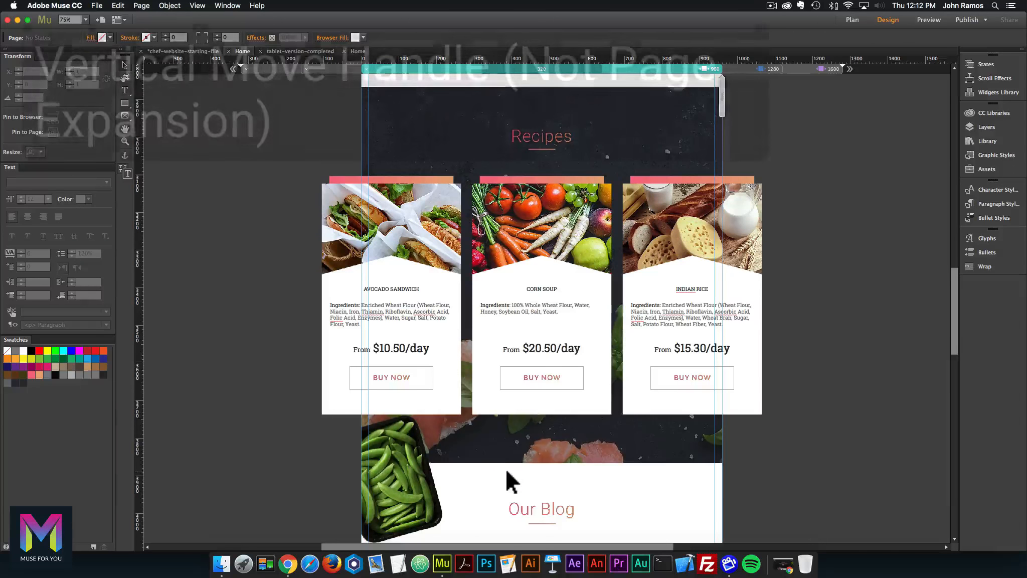
scroll(572, 401, "down", 4)
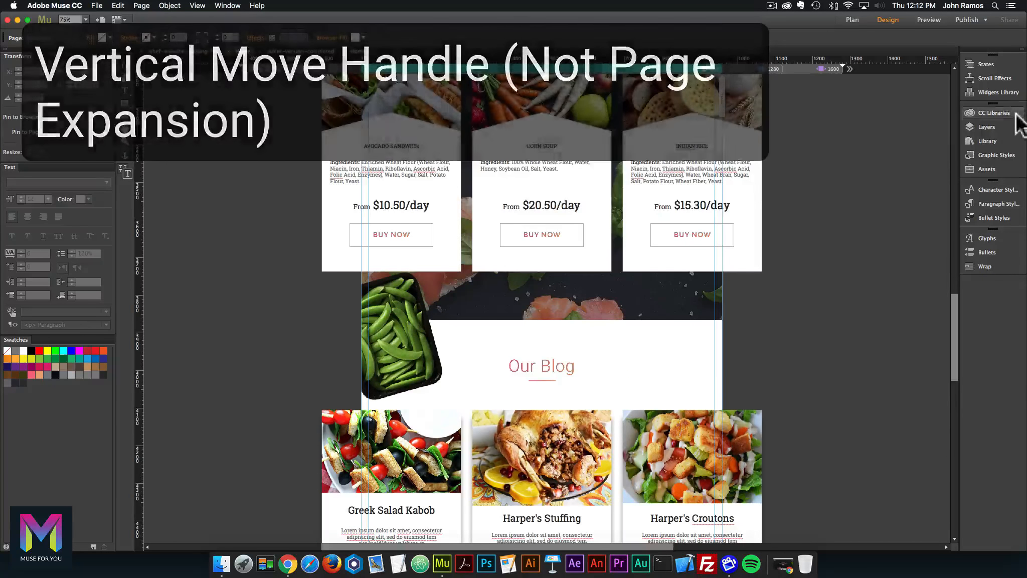
left_click(1008, 129)
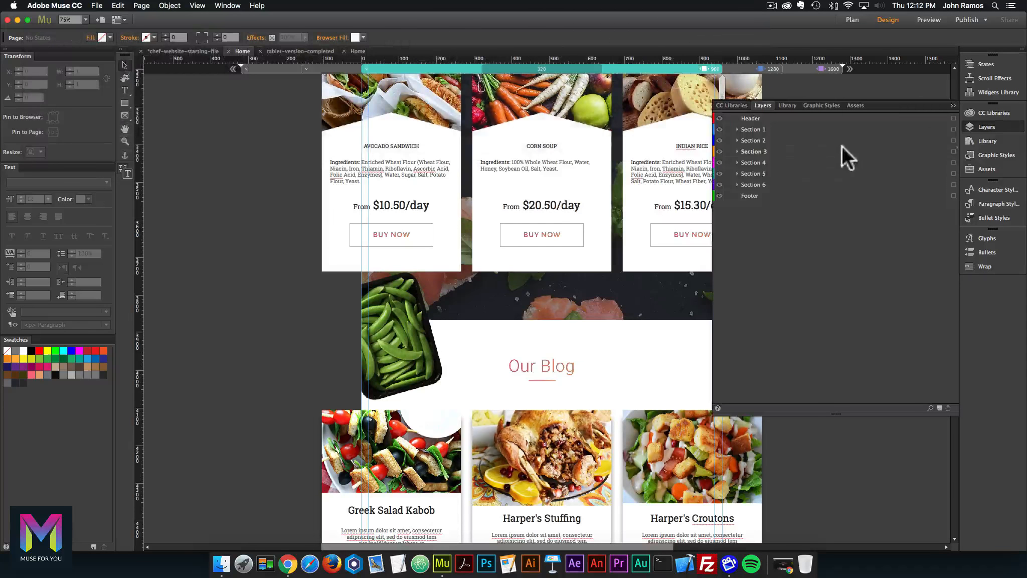
left_click(1018, 127)
Unlock all items with Object > Unlock All on Page, then confirm Our Blog is selectable.
left_click(170, 6)
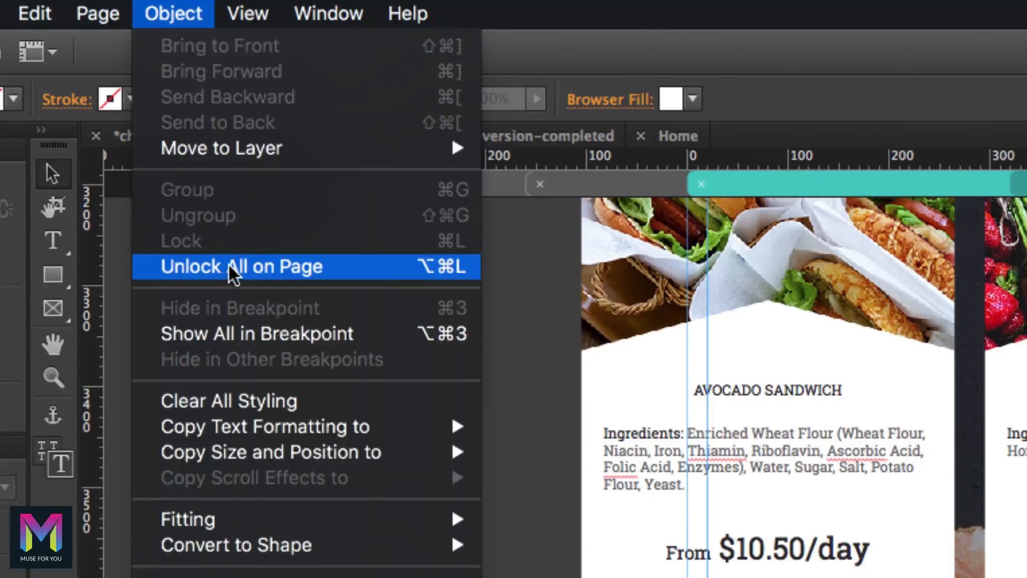
left_click(229, 265)
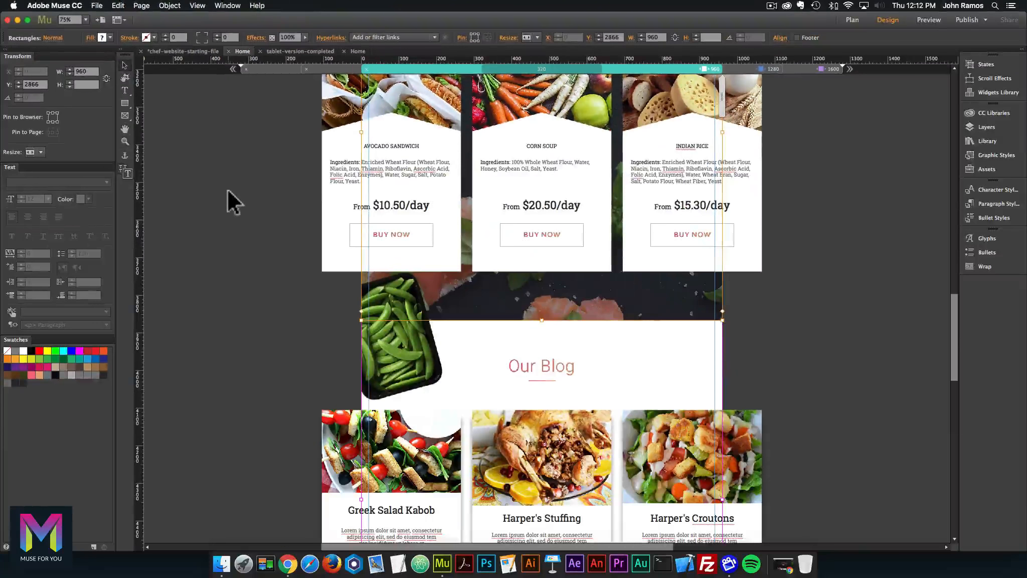
scroll(502, 276, "down", 5)
left_click(542, 306)
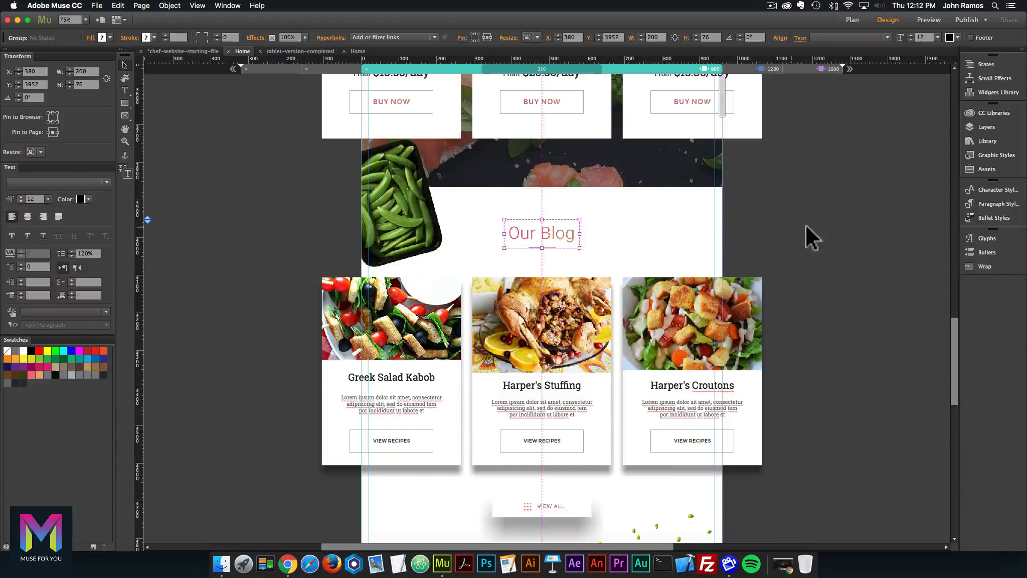
left_click(806, 223)
scroll(806, 230, "up", 10)
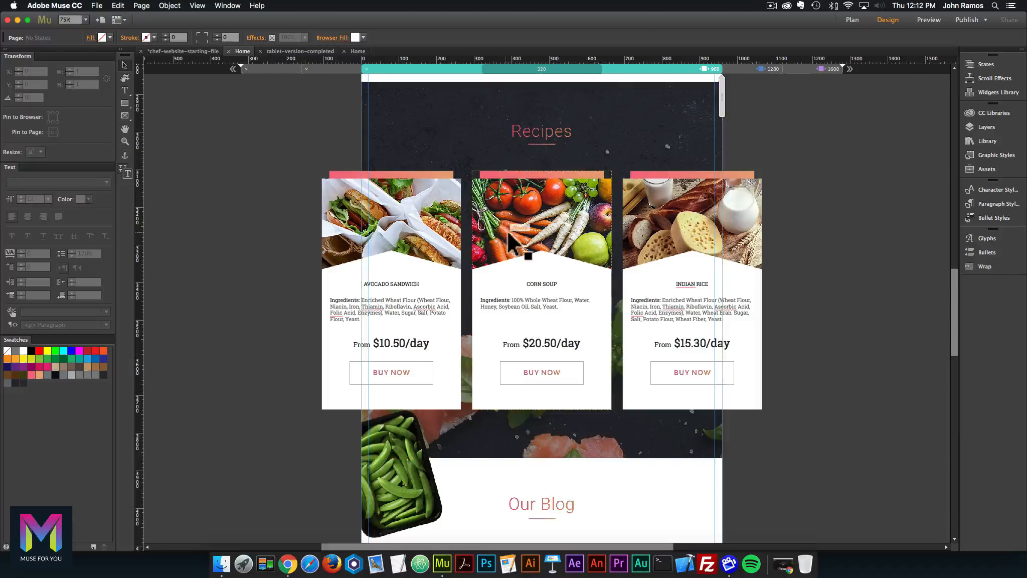
Push the white Our Blog section down the page.
left_click(540, 459)
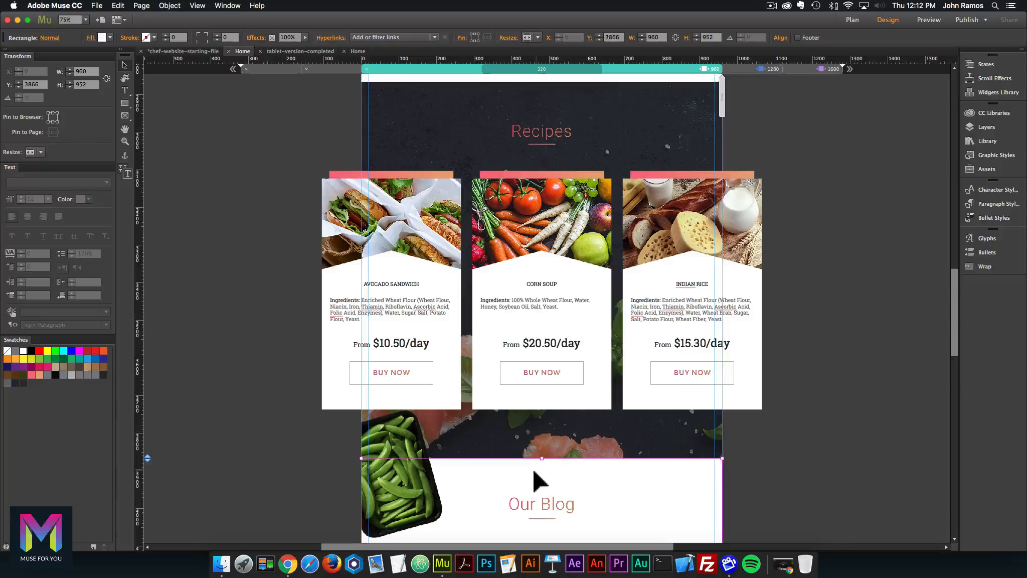
scroll(539, 476, "down", 3)
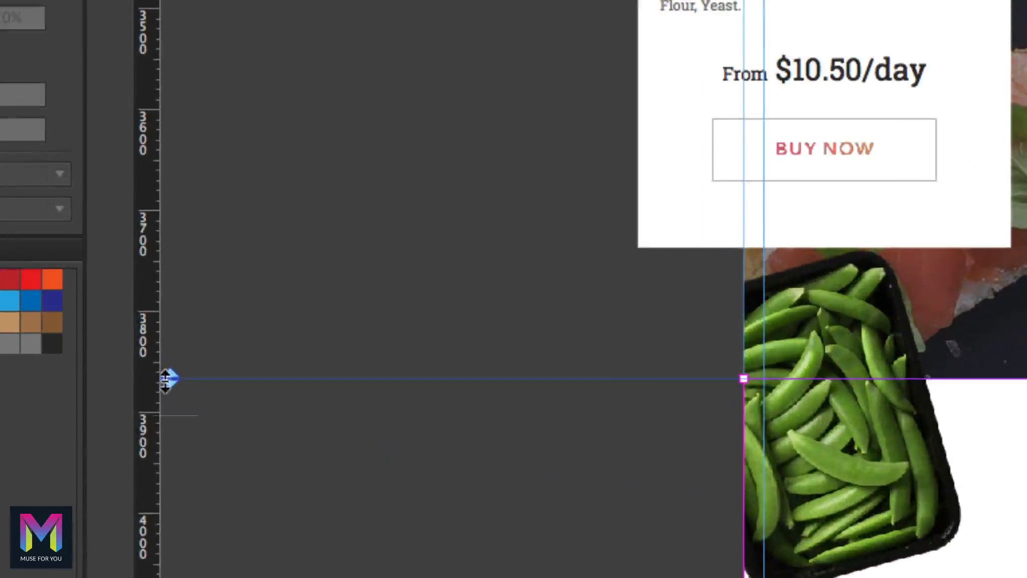
left_click_drag(169, 381, 147, 507)
scroll(227, 376, "down", 6)
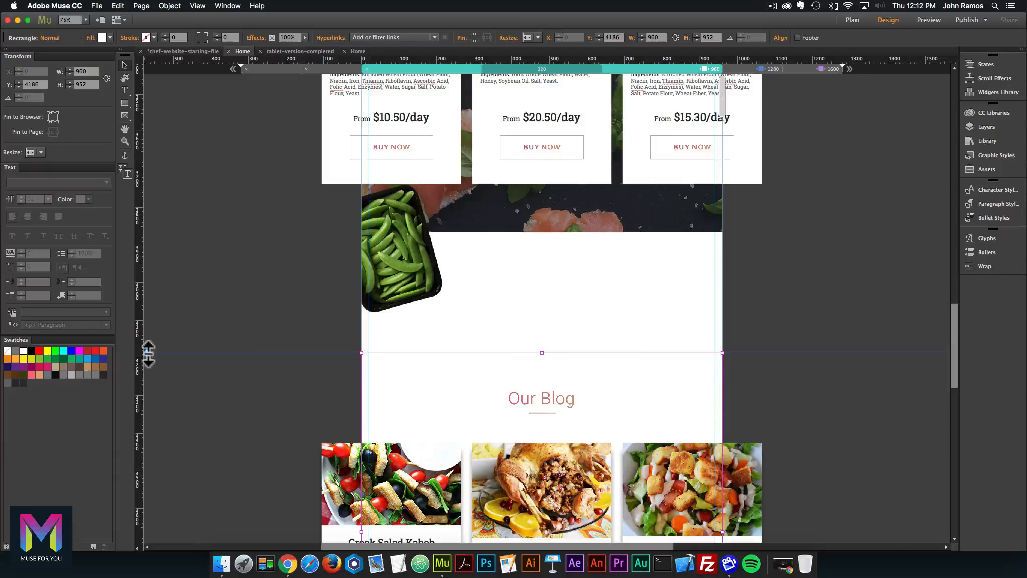
left_click_drag(148, 354, 130, 427)
Stretch the dark food image behind the recipes to 1504 px tall.
left_click(601, 216)
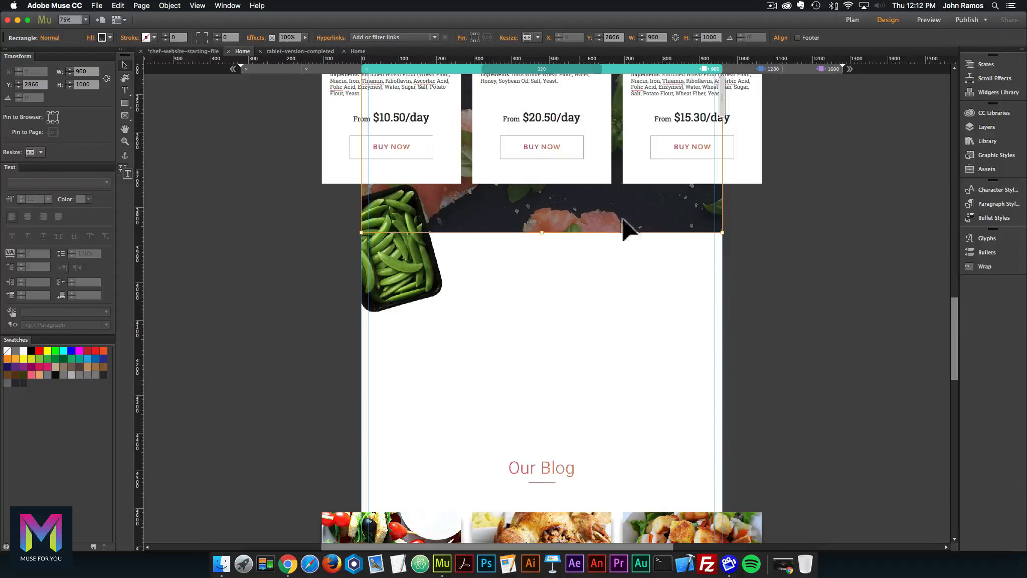
scroll(575, 216, "up", 5)
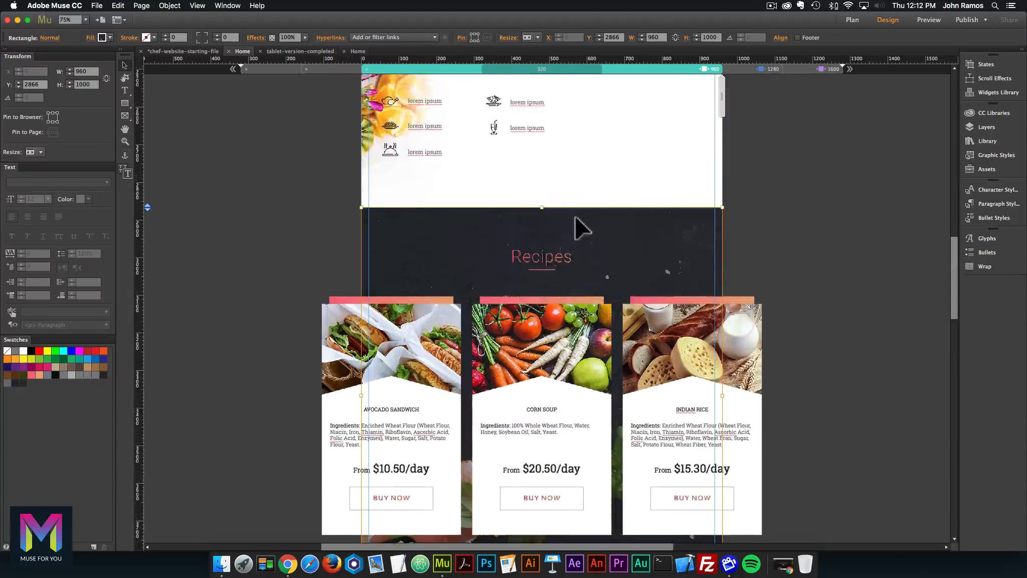
scroll(576, 217, "down", 4)
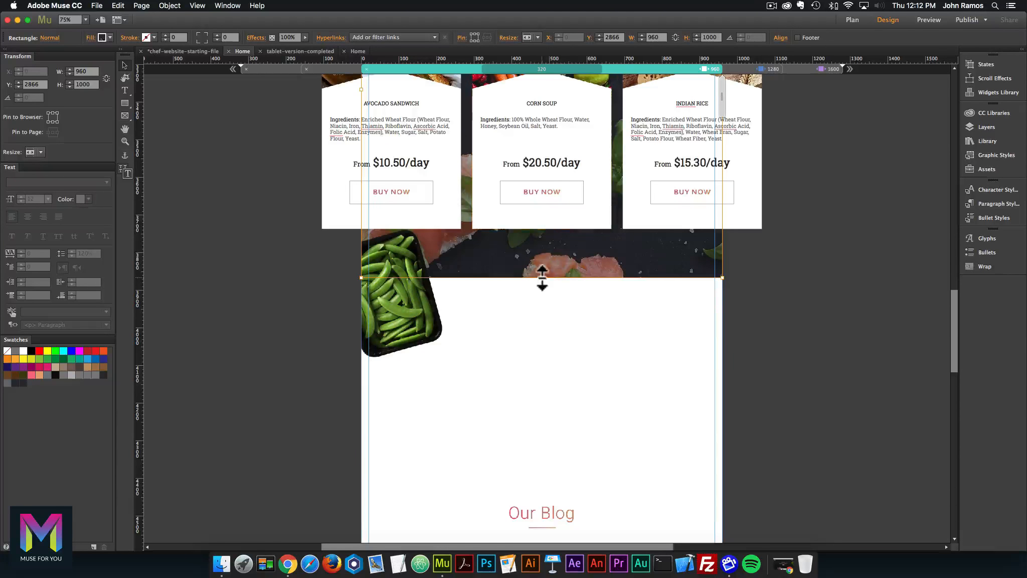
left_click_drag(542, 278, 546, 499)
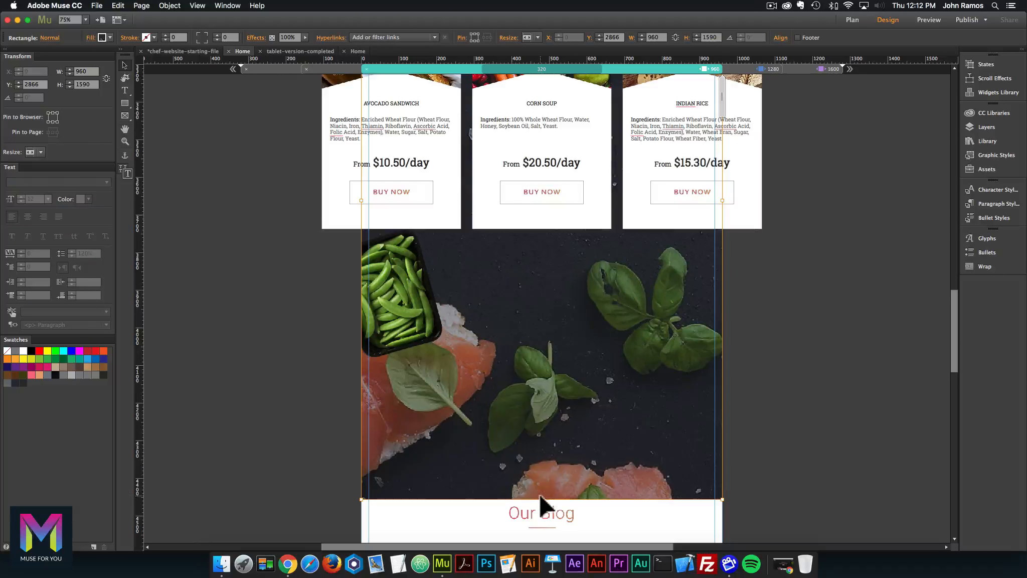
left_click_drag(541, 499, 545, 467)
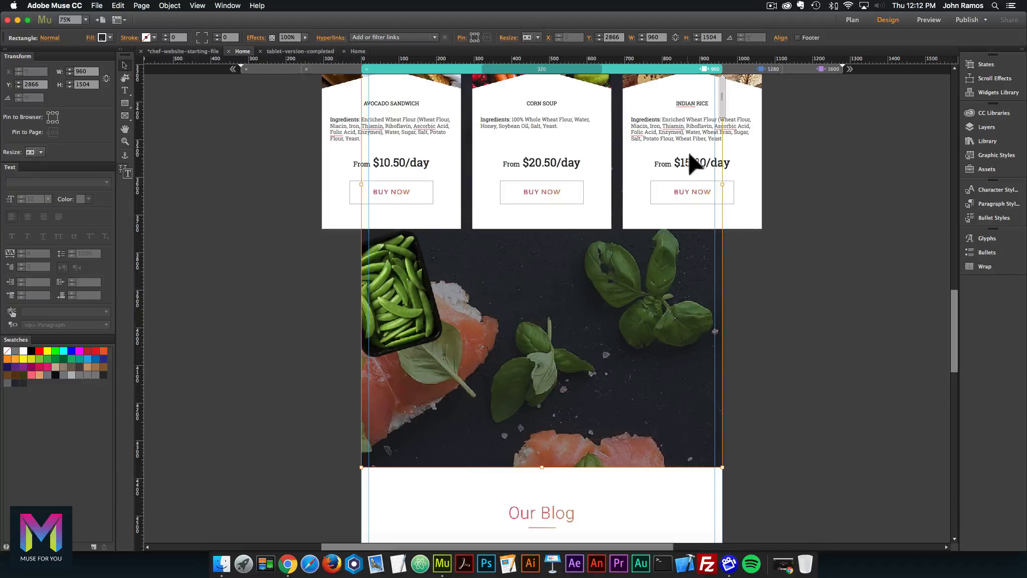
Move the Indian Rice card below the others and push Our Blog down 135 px.
left_click(752, 140)
scroll(748, 133, "up", 1)
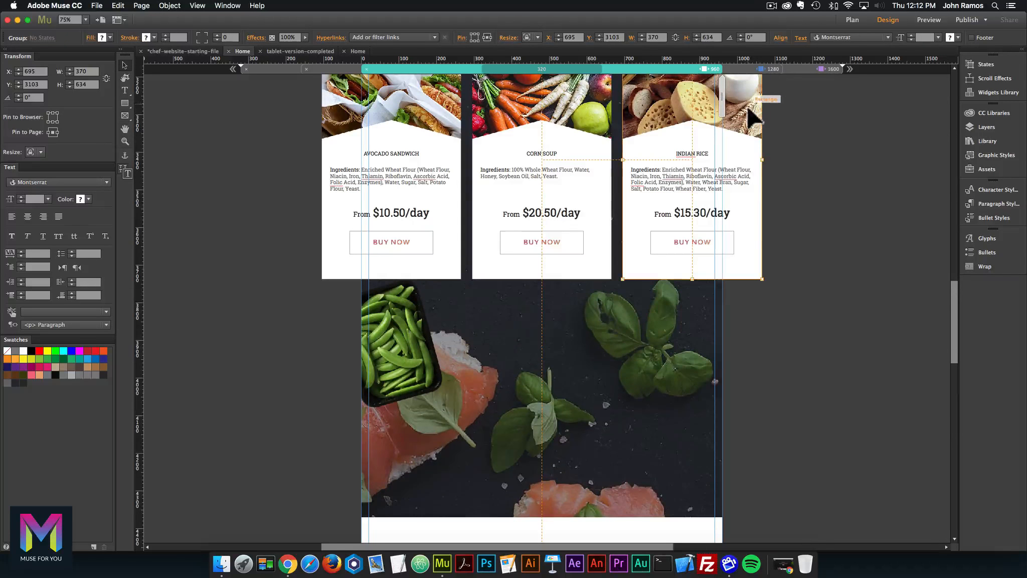
left_click_drag(749, 111, 754, 221)
scroll(750, 227, "down", 4)
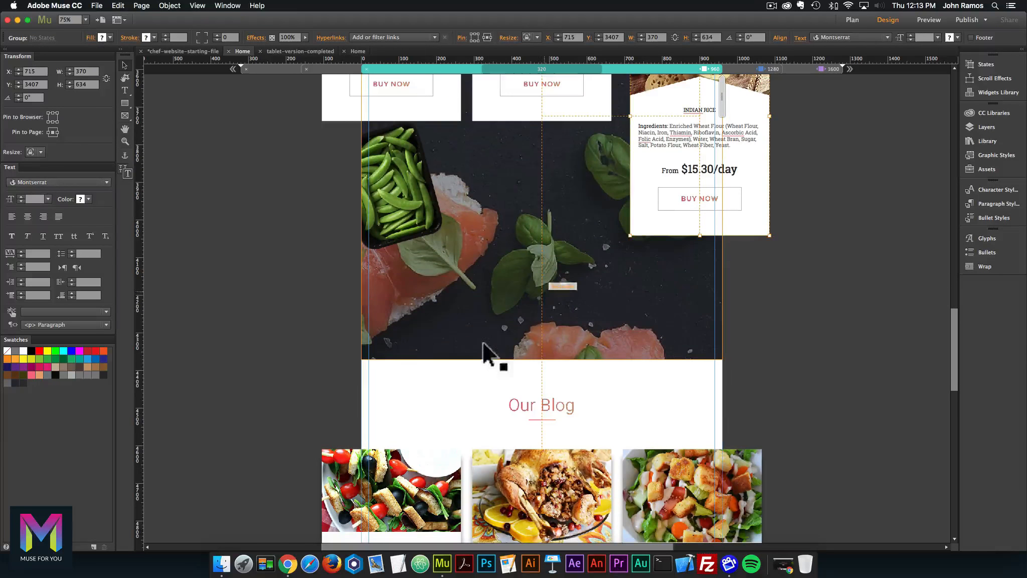
left_click(445, 390)
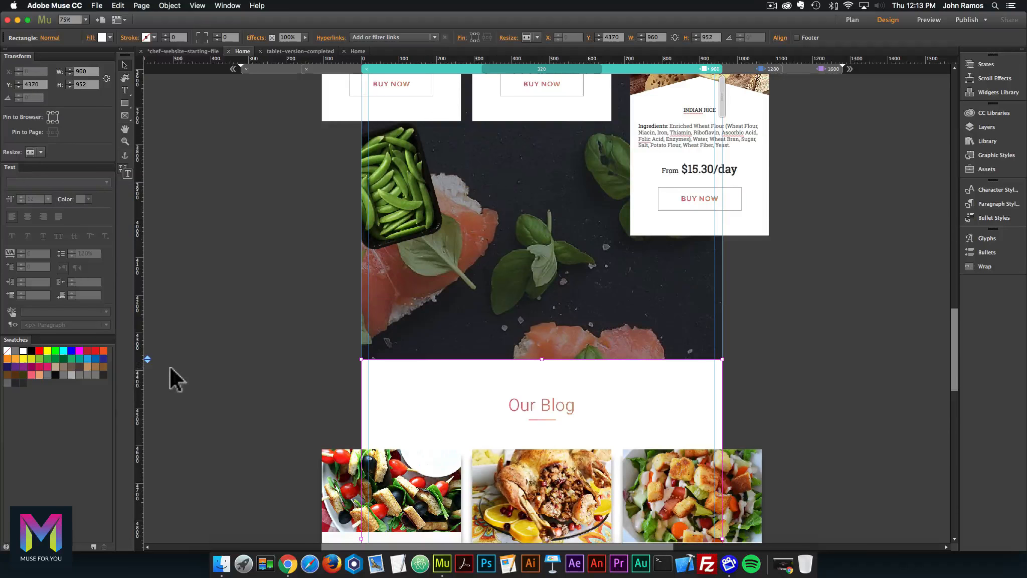
left_click_drag(147, 359, 123, 412)
left_click(552, 346)
Lengthen the dark food image to about 1571 px and compare with the completed file at 960.
left_click_drag(542, 359, 542, 410)
left_click(306, 50)
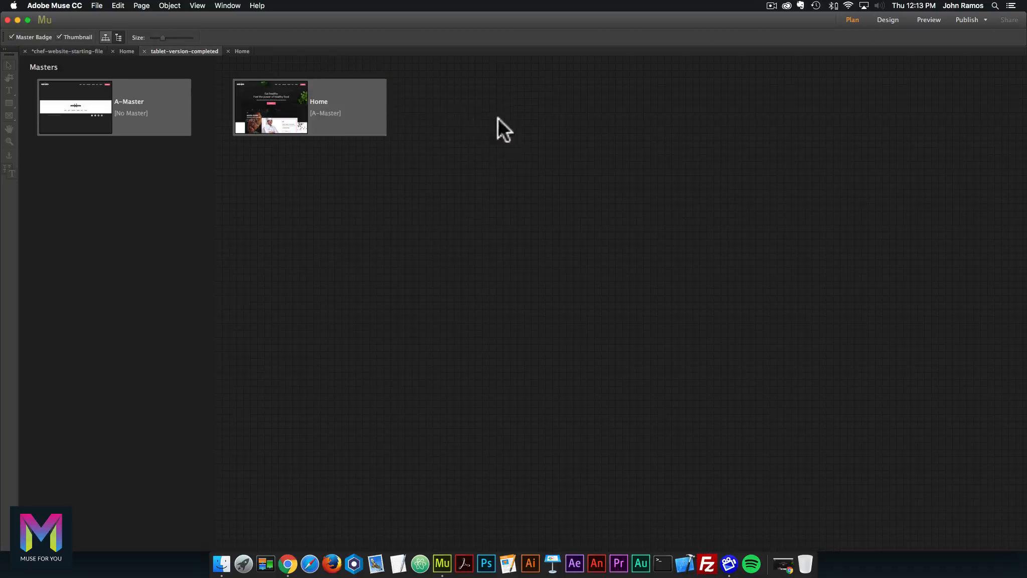
double_click(312, 108)
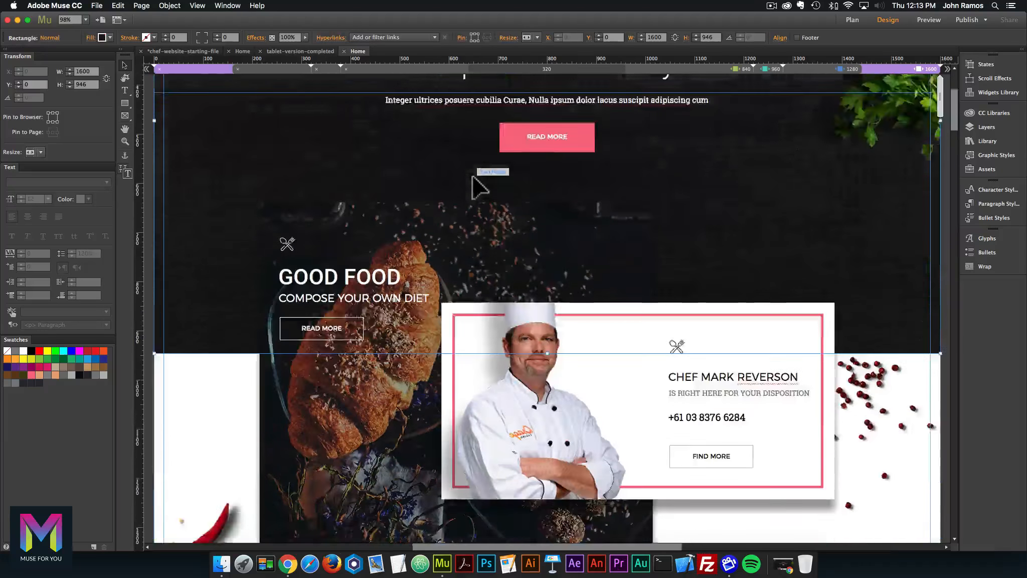
scroll(472, 175, "down", 15)
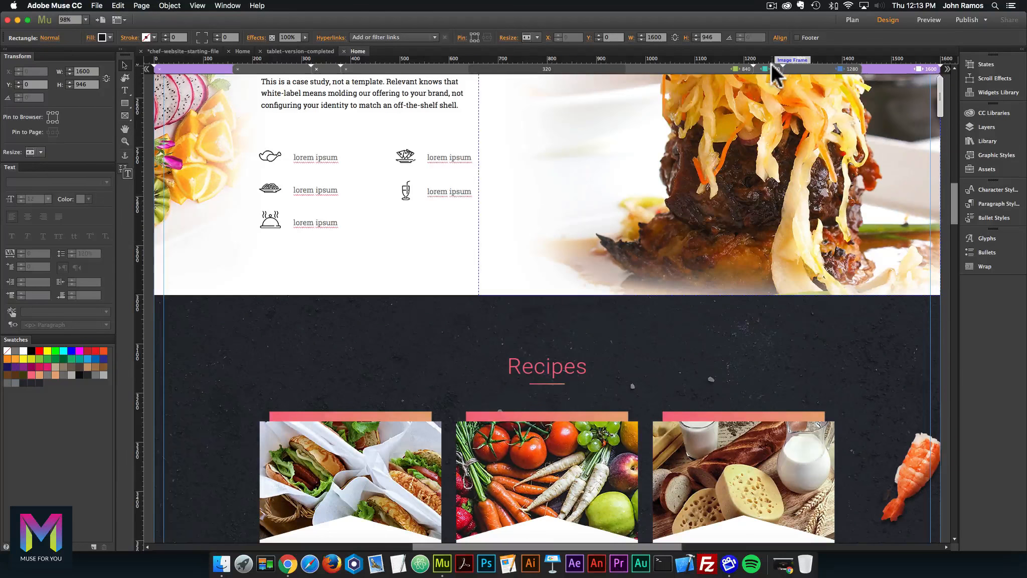
left_click(772, 66)
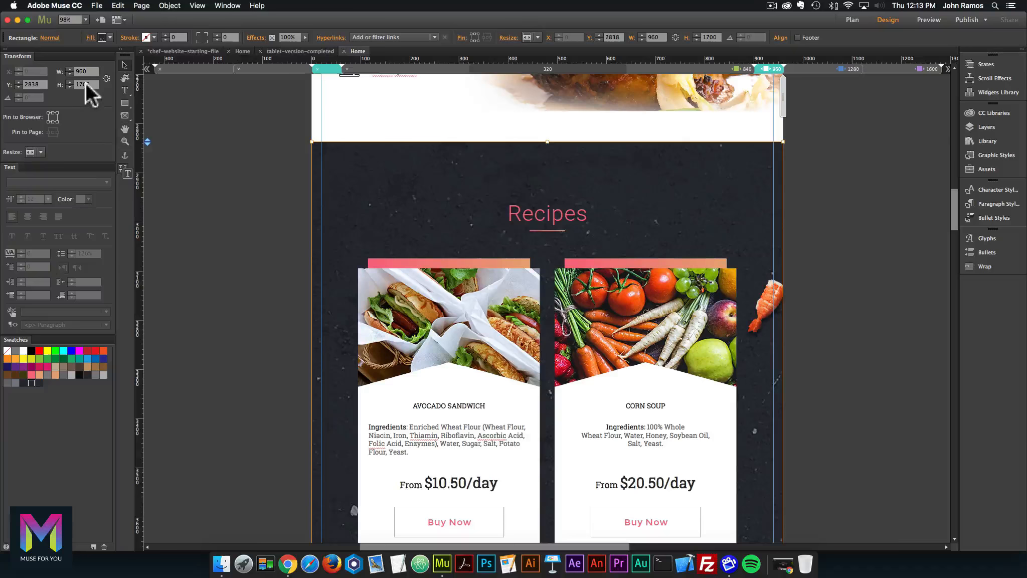
left_click(243, 51)
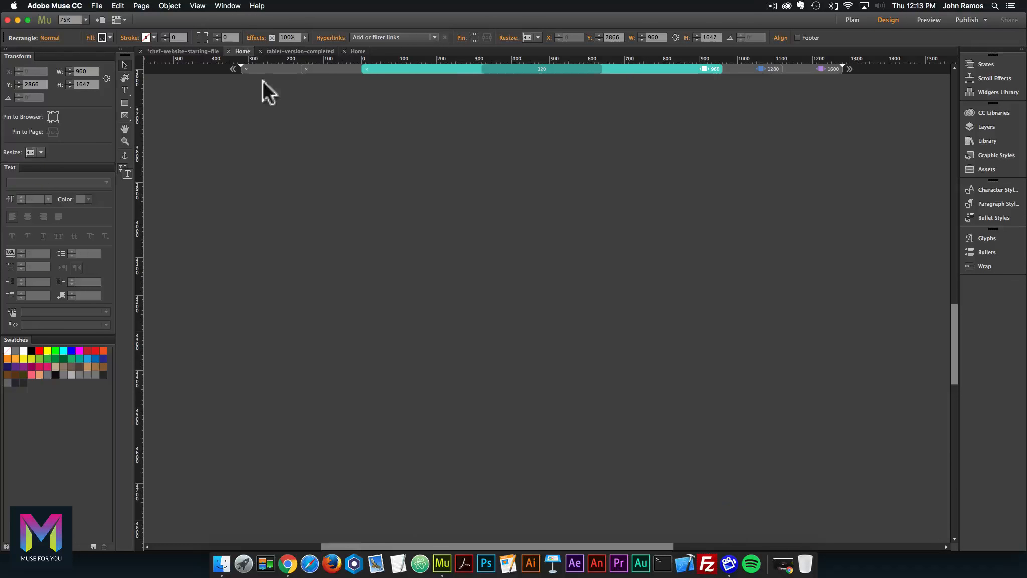
Set the dark section background height to 1700 px.
scroll(426, 271, "down", 2)
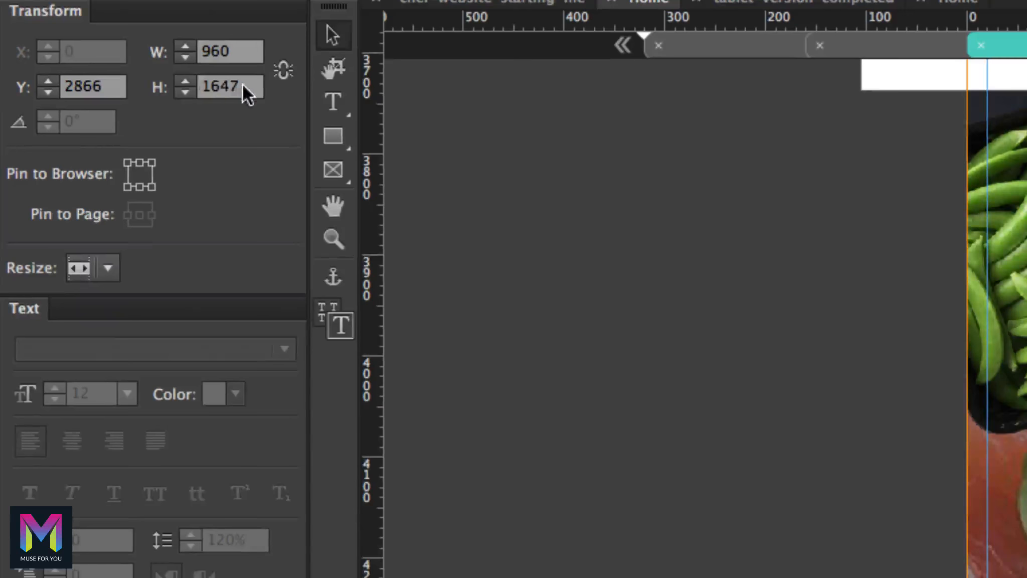
left_click(243, 85)
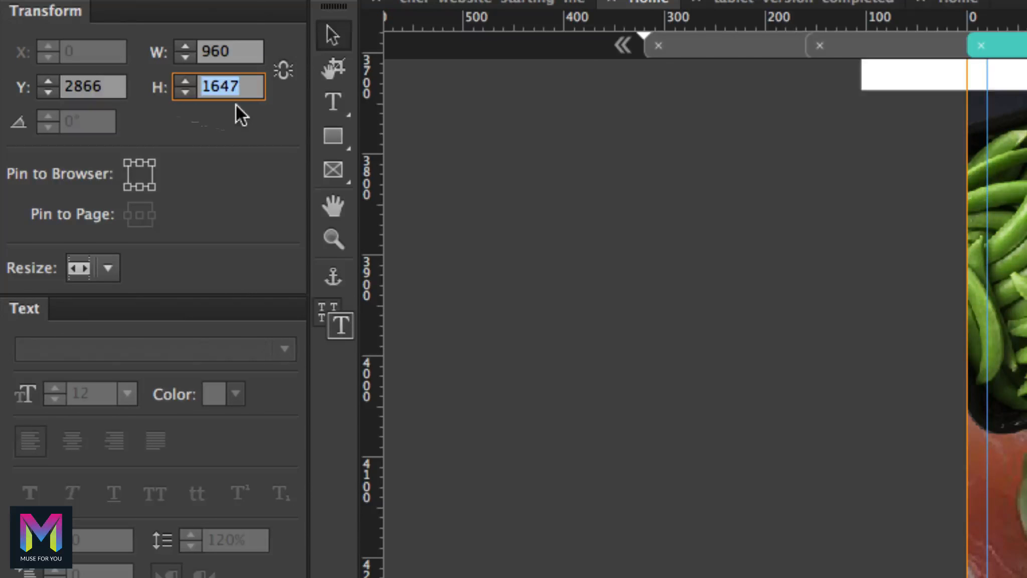
type("1700")
key("Return")
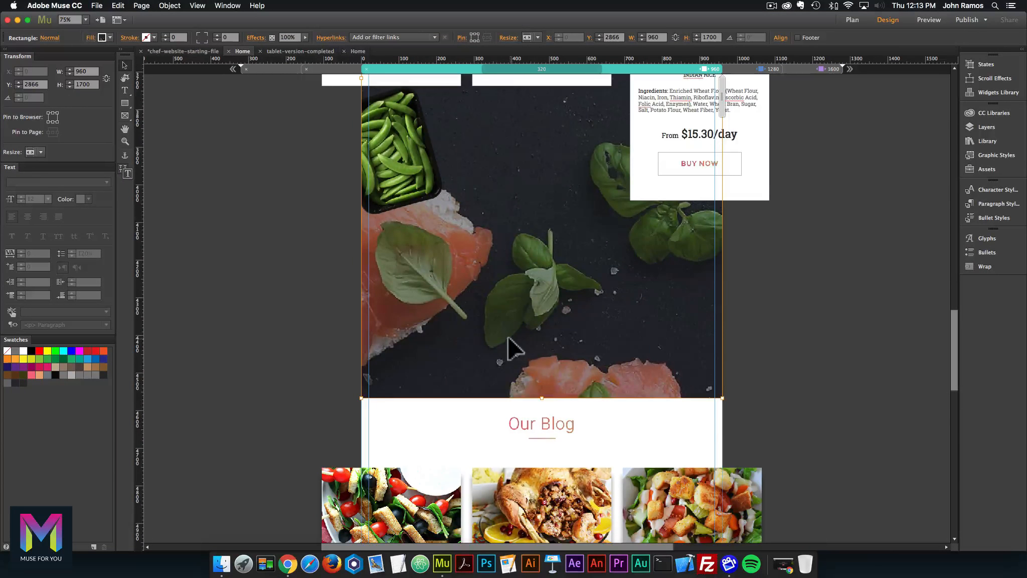
Push the Our Blog section further down the page.
left_click(596, 410)
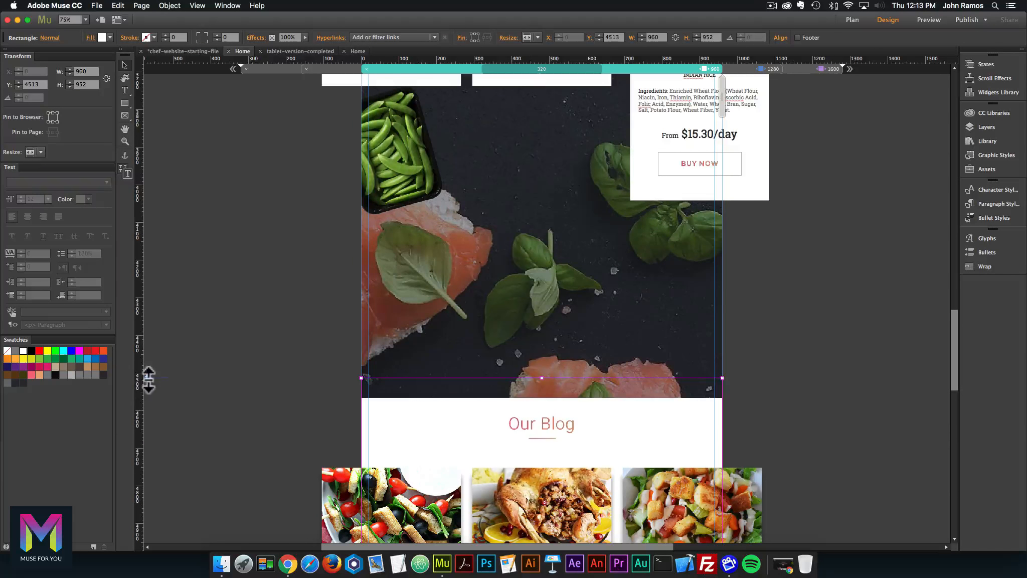
left_click_drag(146, 382, 146, 403)
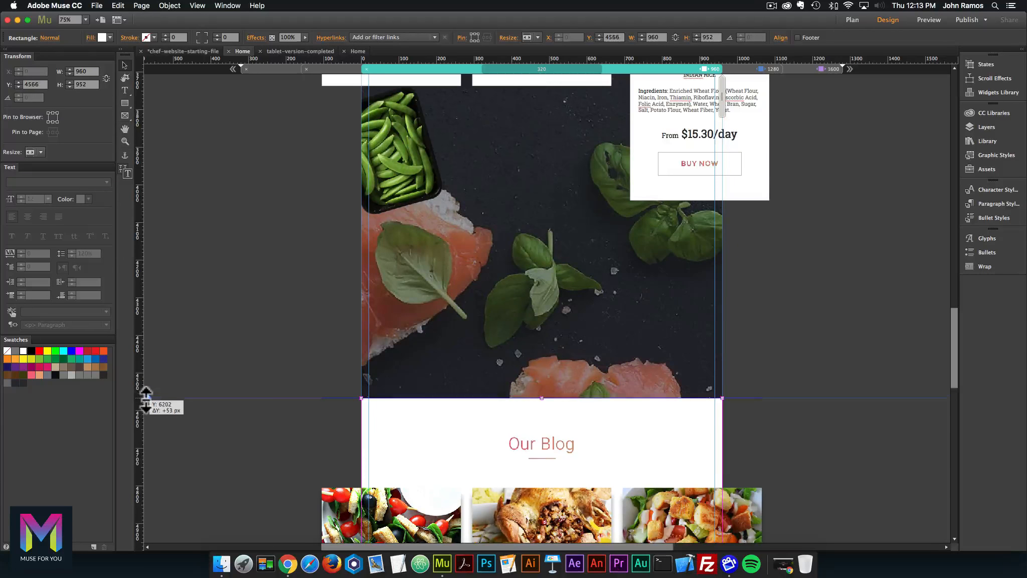
left_click(334, 331)
Move the Indian Rice card onto the dark section, centred beneath the other recipe cards.
scroll(619, 296, "up", 3)
left_click_drag(691, 171, 534, 347)
left_click(821, 263)
scroll(822, 263, "down", 10)
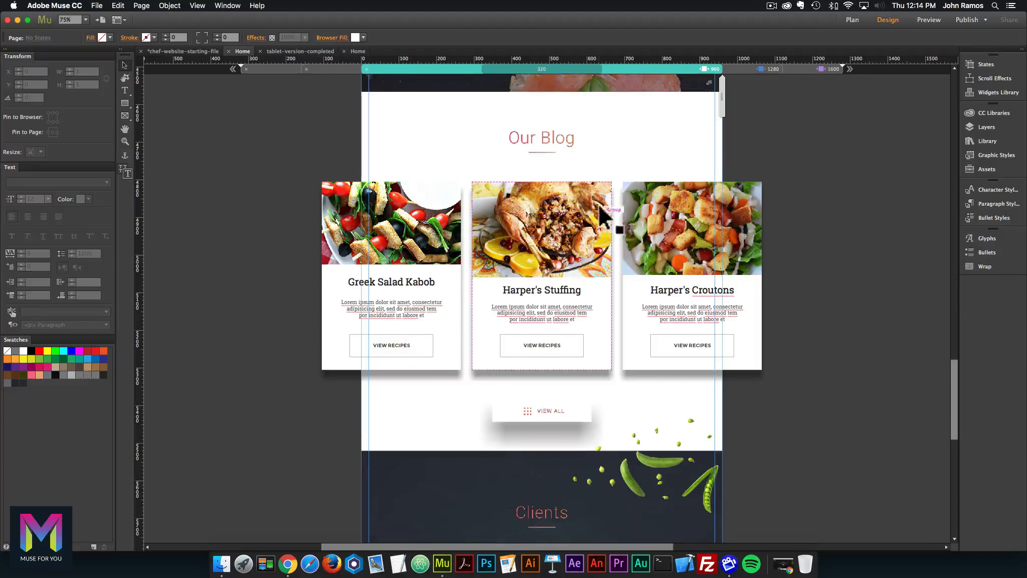
Look over the completed tablet version's Home page for reference.
left_click(360, 51)
scroll(457, 143, "down", 15)
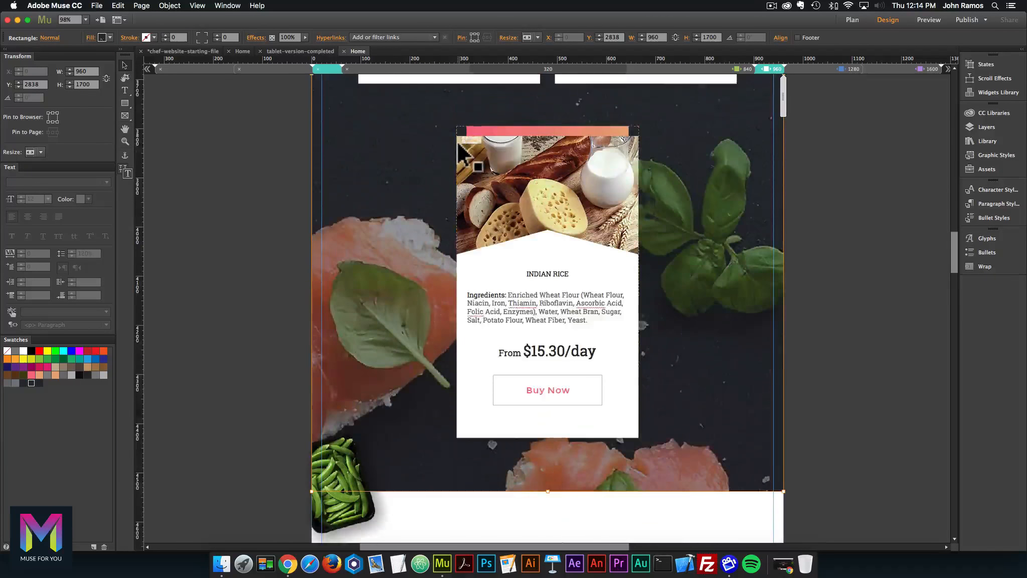
left_click(242, 51)
Set the Our Blog section background height to 1600 px.
scroll(532, 190, "up", 3)
left_click(478, 136)
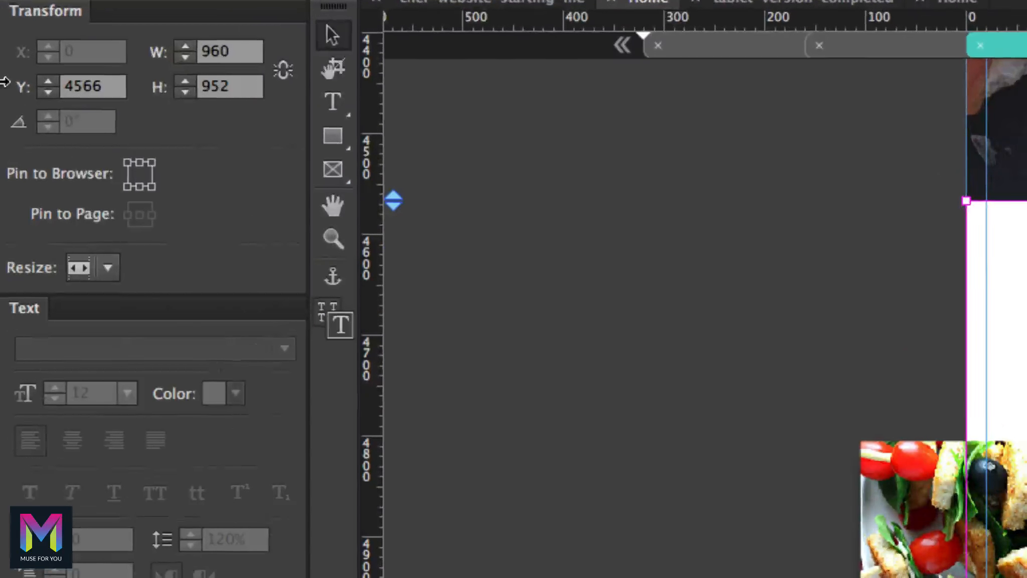
left_click_drag(252, 87, 185, 85)
type("1600")
key("Return")
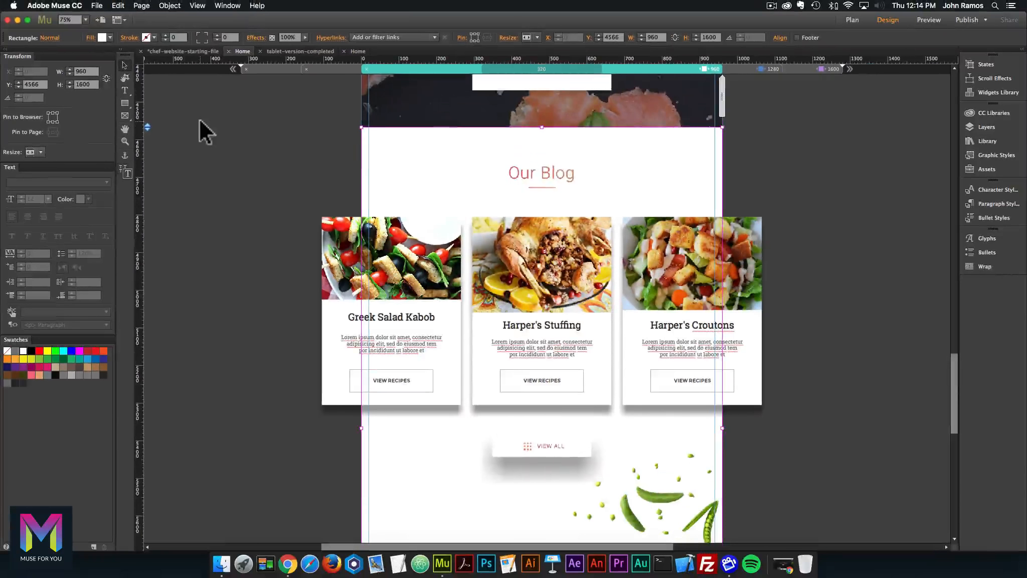
scroll(532, 176, "down", 5)
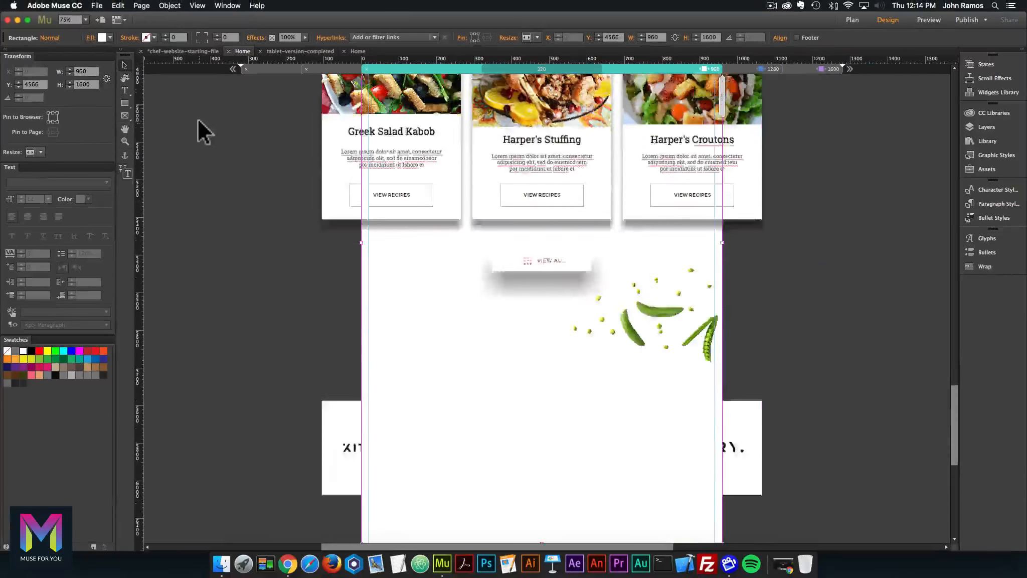
scroll(198, 120, "down", 5)
Push the Clients section down below the blog area.
left_click(433, 419)
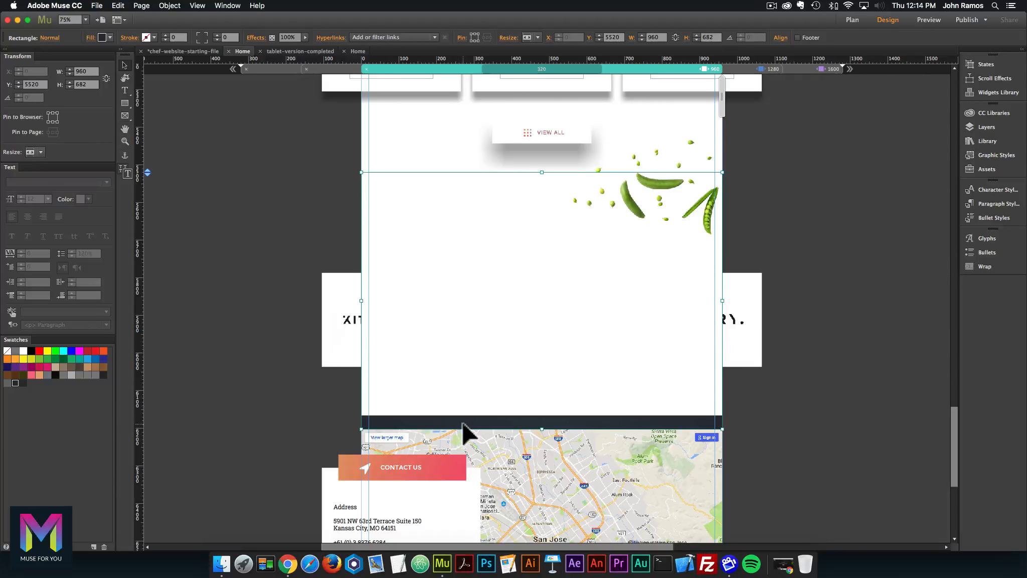
left_click_drag(149, 176, 142, 415)
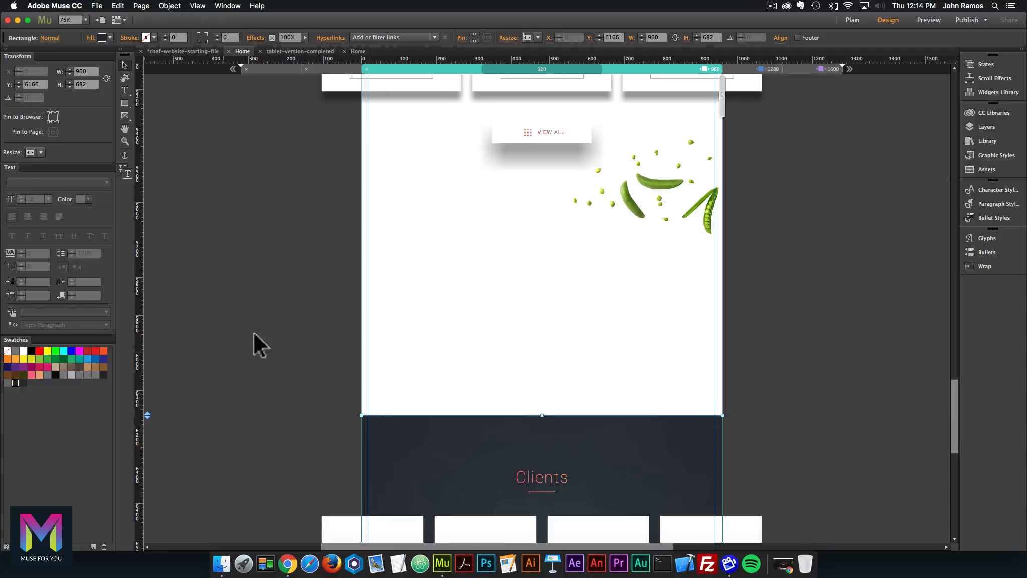
scroll(381, 180, "up", 3)
Move the VIEW ALL button down and place the Harper's Croutons card below the other two.
left_click(548, 239)
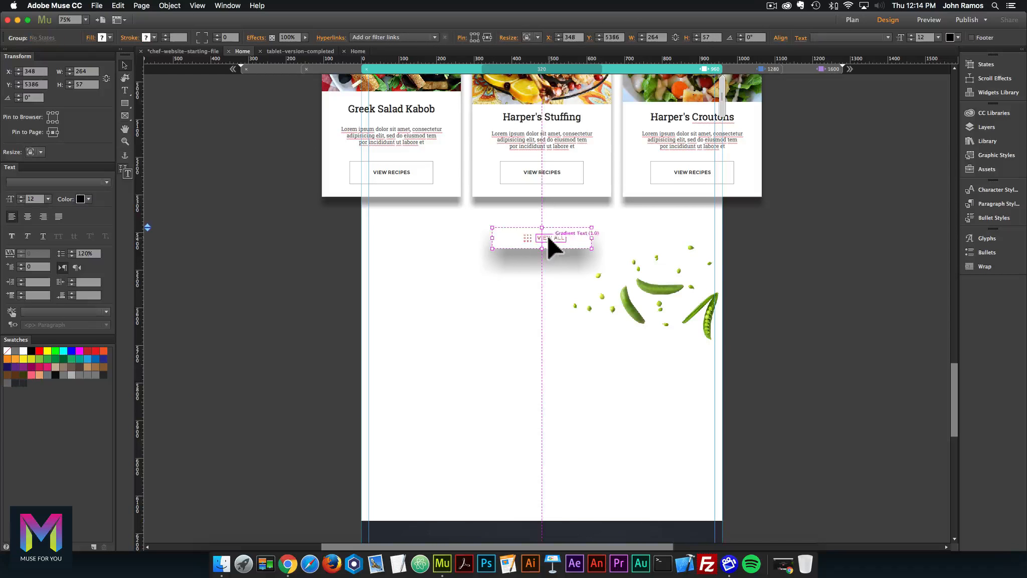
left_click_drag(572, 229, 562, 475)
left_click(721, 107)
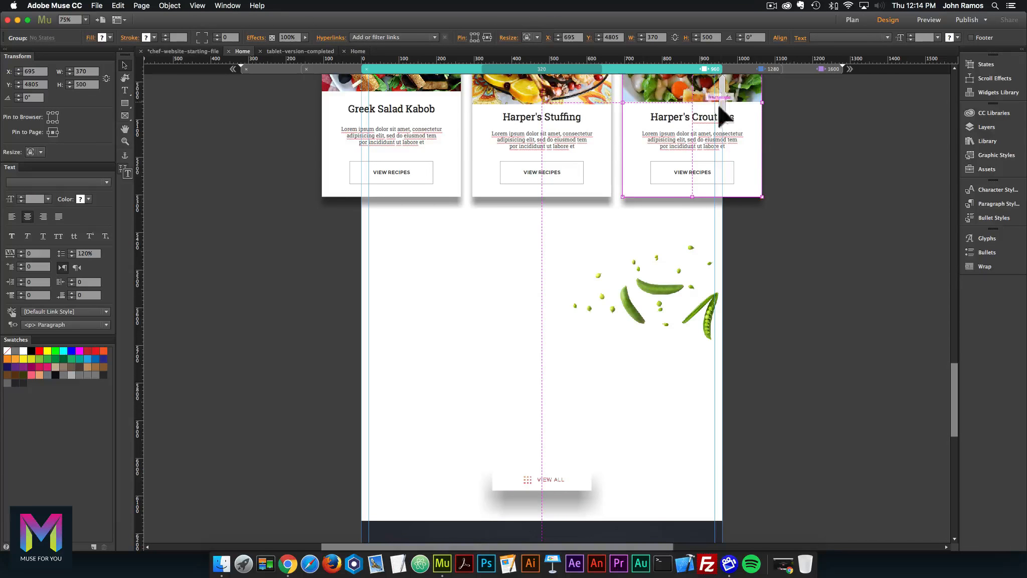
left_click_drag(737, 142, 592, 345)
Centre the two upper blog cards and reposition the peas image.
left_click(449, 150)
left_click(597, 150, "shift")
left_click_drag(597, 150, 672, 150)
scroll(675, 281, "down", 5)
left_click_drag(676, 292, 686, 380)
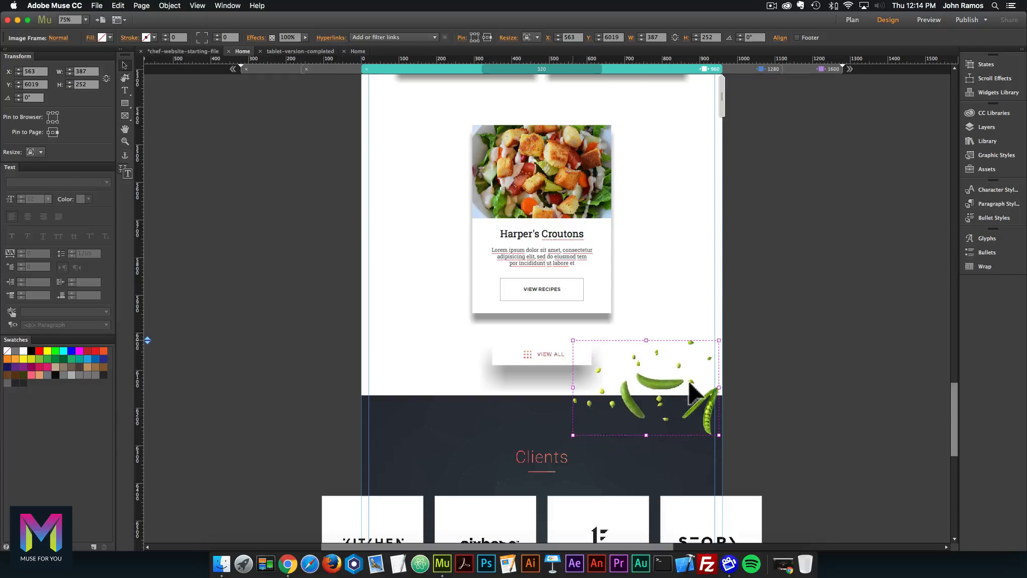
Check the completed blog layout, then shrink the peas image to about 220 px wide.
left_click(369, 51)
scroll(586, 186, "down", 5)
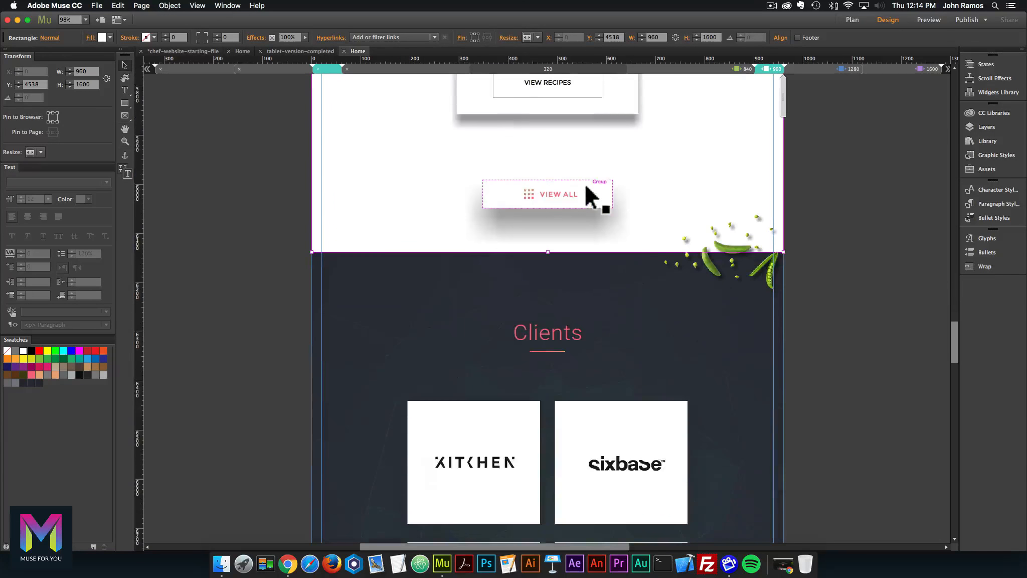
left_click(244, 50)
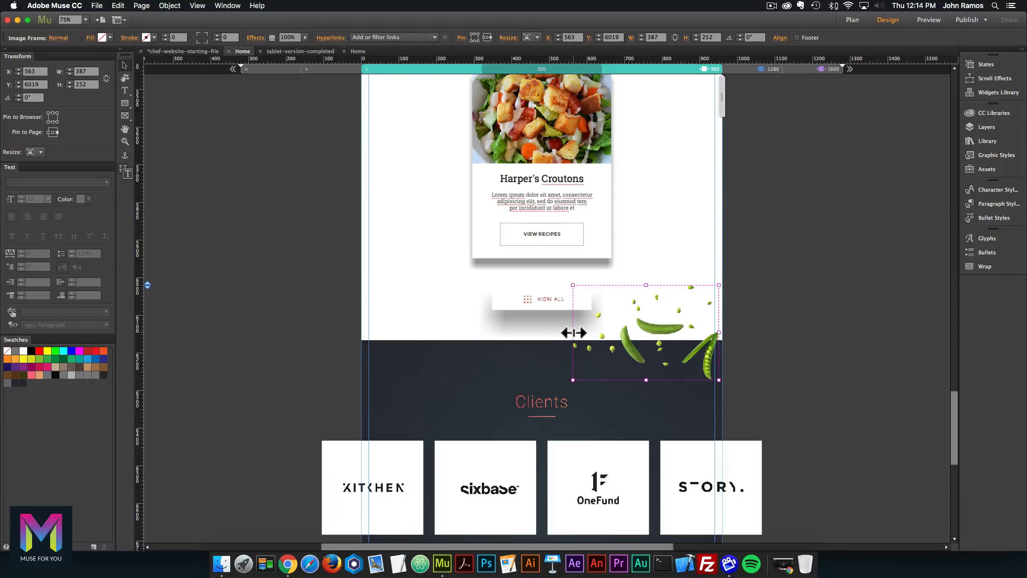
left_click_drag(574, 333, 632, 335)
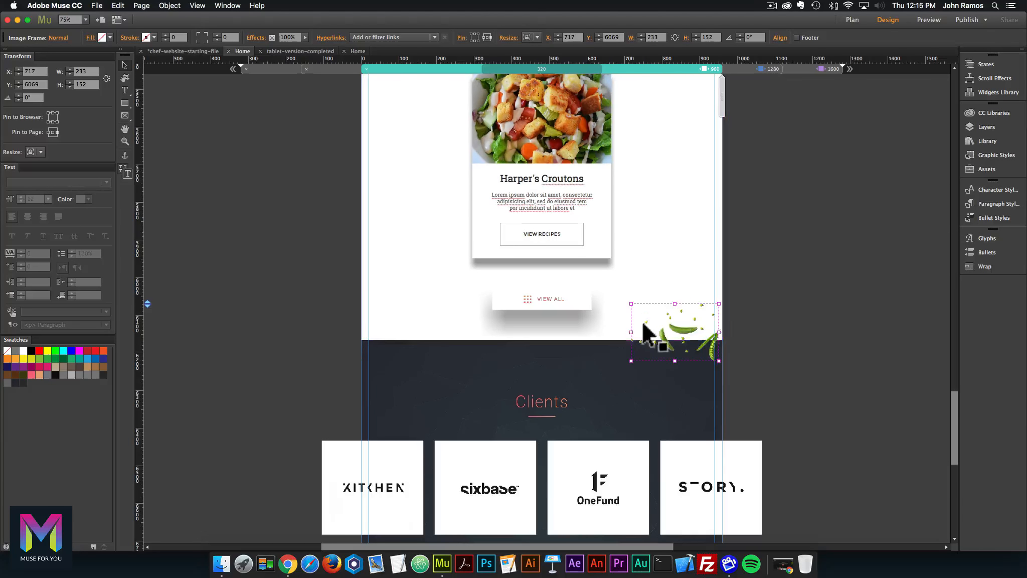
key("super+z")
left_click_drag(573, 332, 636, 332)
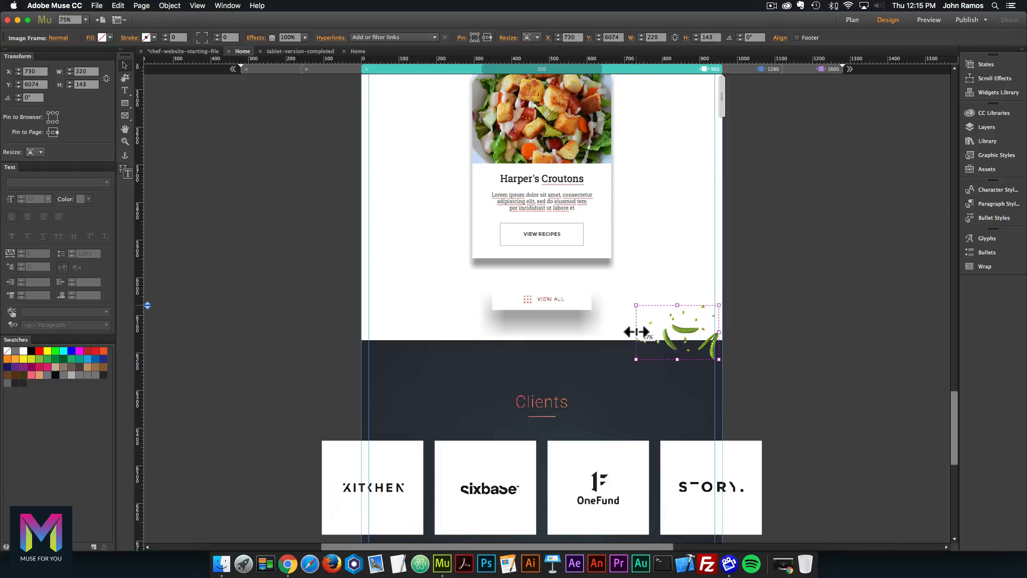
left_click(773, 301)
Compare the Clients section background size against the completed version.
scroll(772, 297, "down", 3)
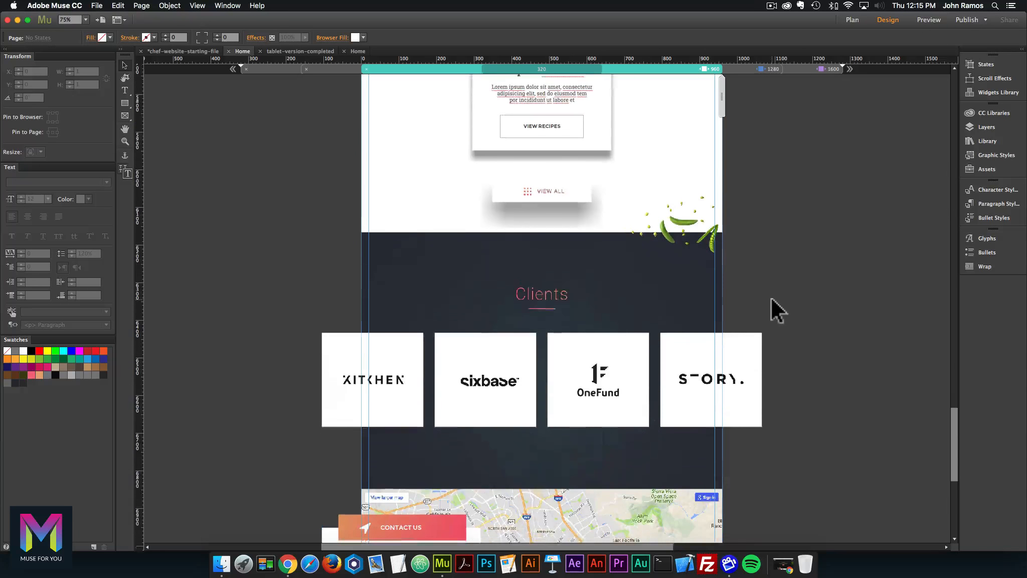
left_click(586, 461)
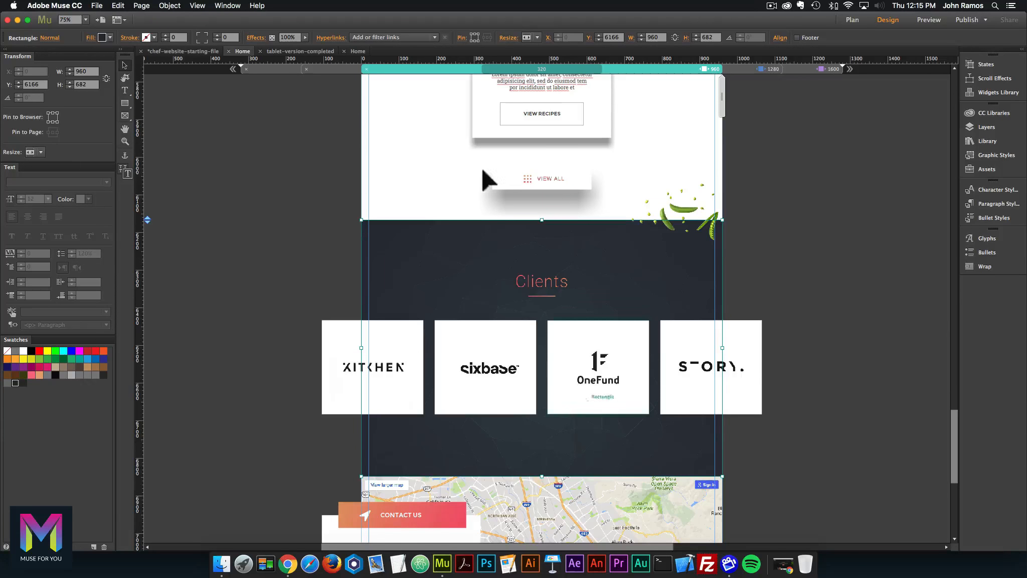
left_click(368, 51)
scroll(477, 185, "down", 6)
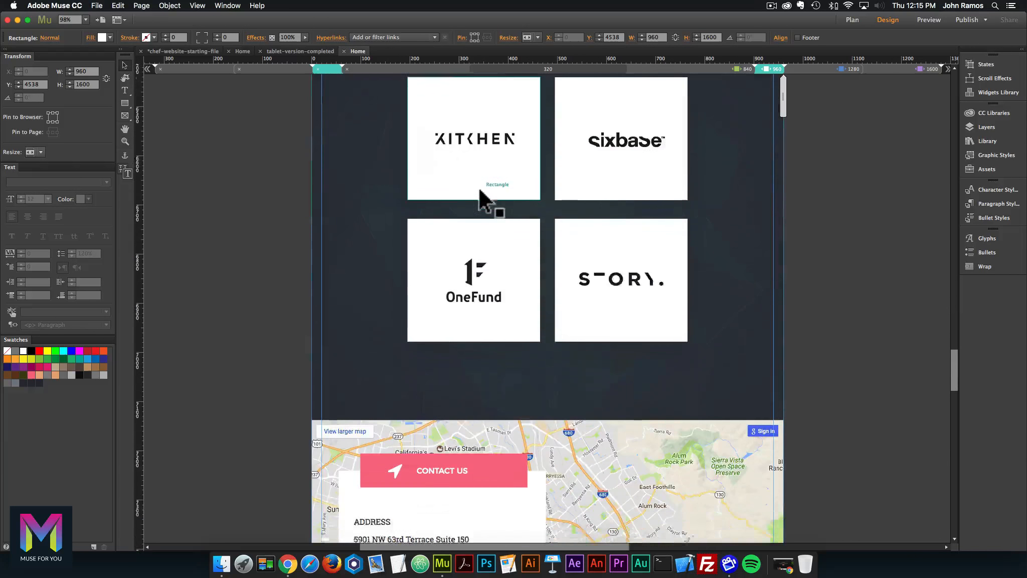
left_click(340, 160)
scroll(374, 165, "up", 4)
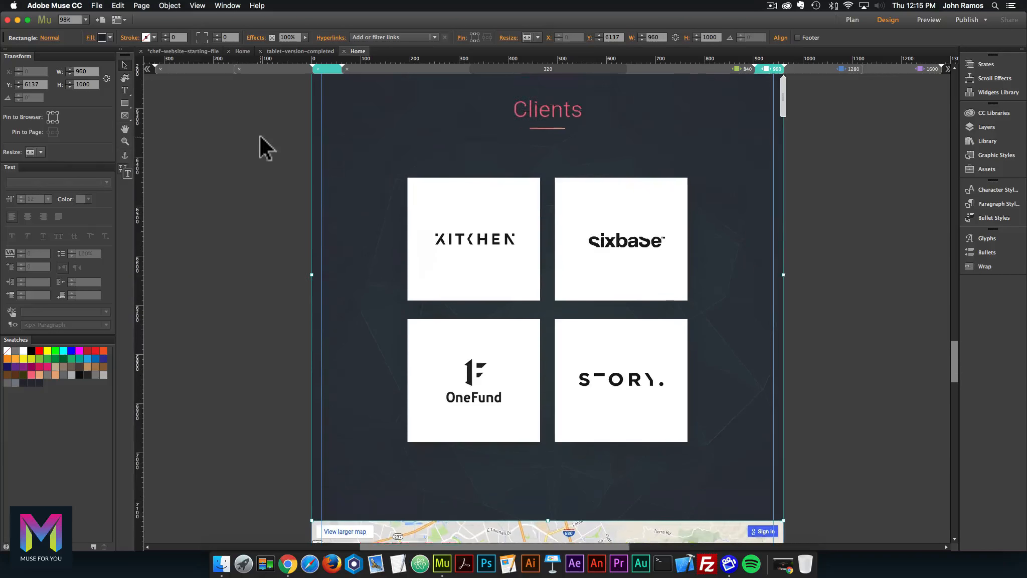
Set the Clients section background height to 1000 px.
scroll(258, 134, "up", 2)
left_click(243, 51)
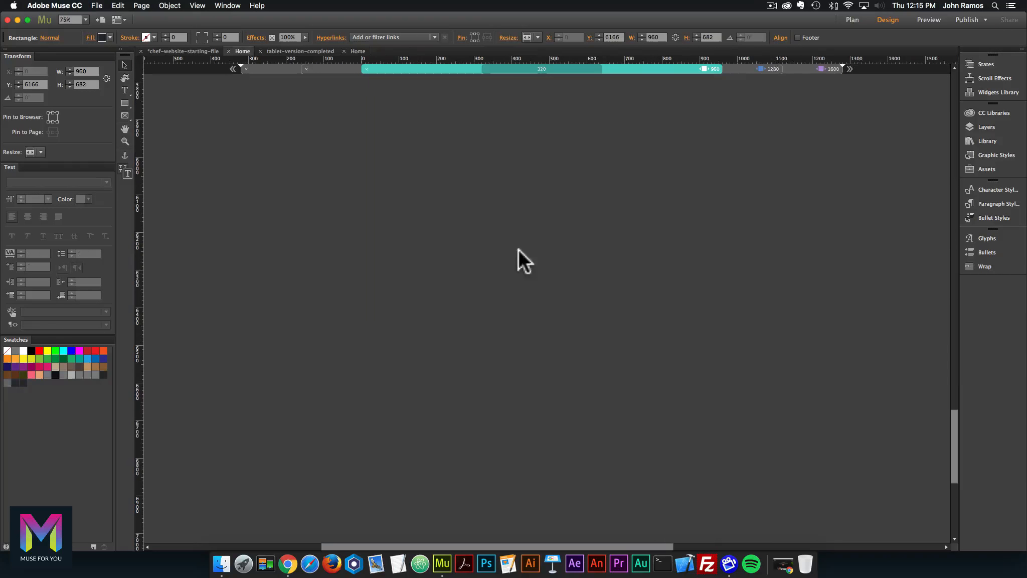
scroll(539, 267, "down", 2)
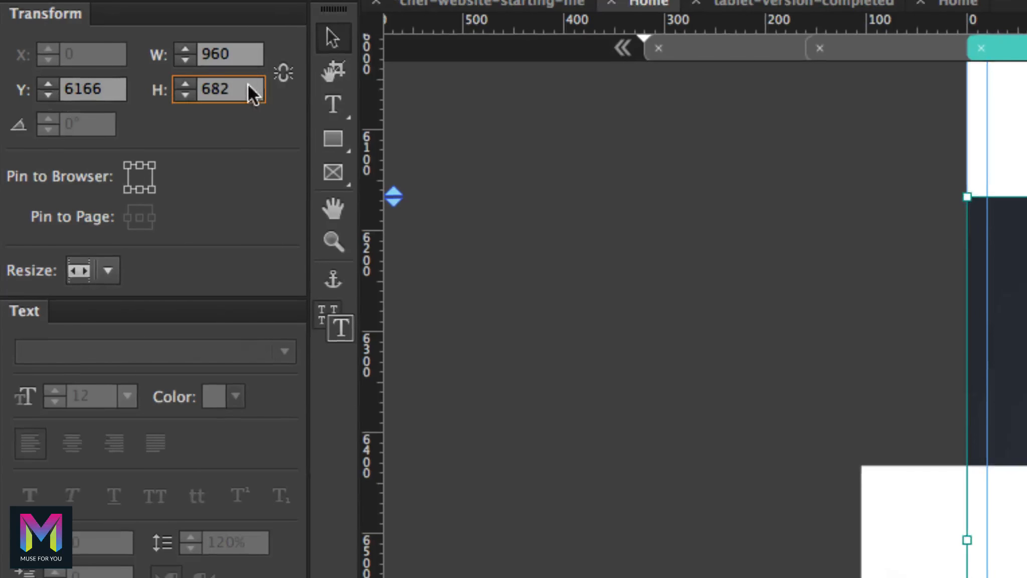
left_click(248, 86)
type("1000")
key("Return")
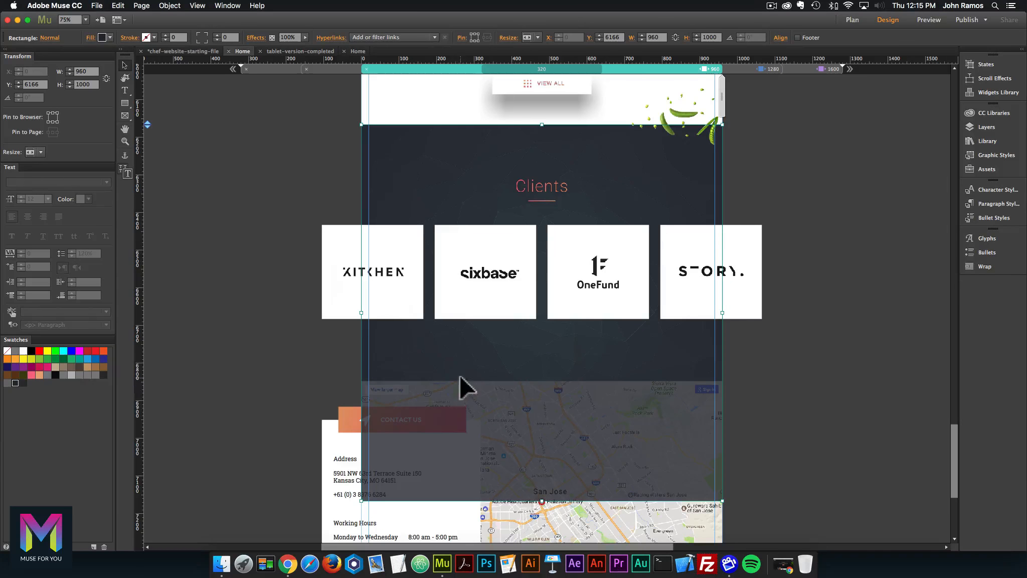
key("super+z")
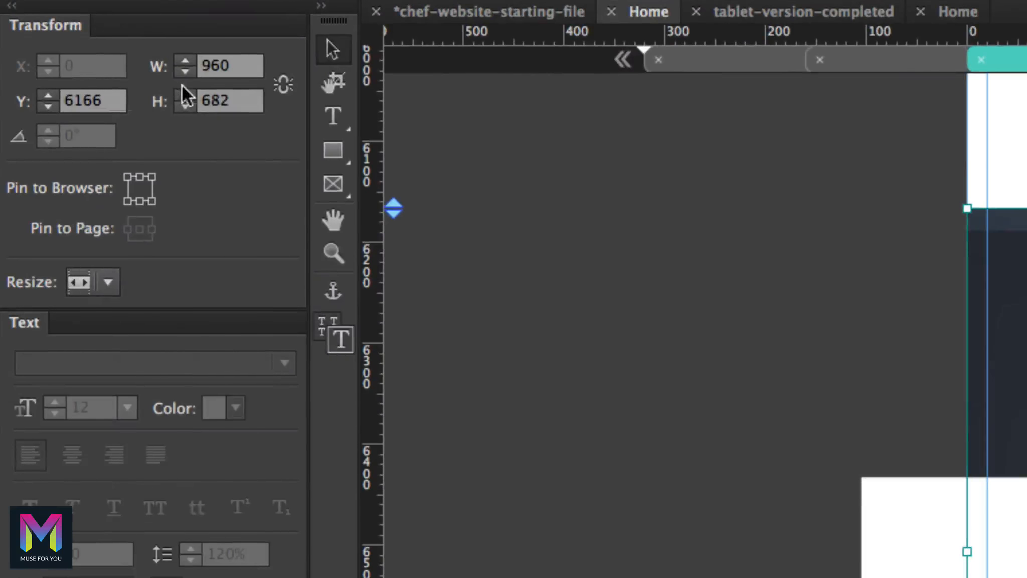
left_click(93, 82)
type("1000")
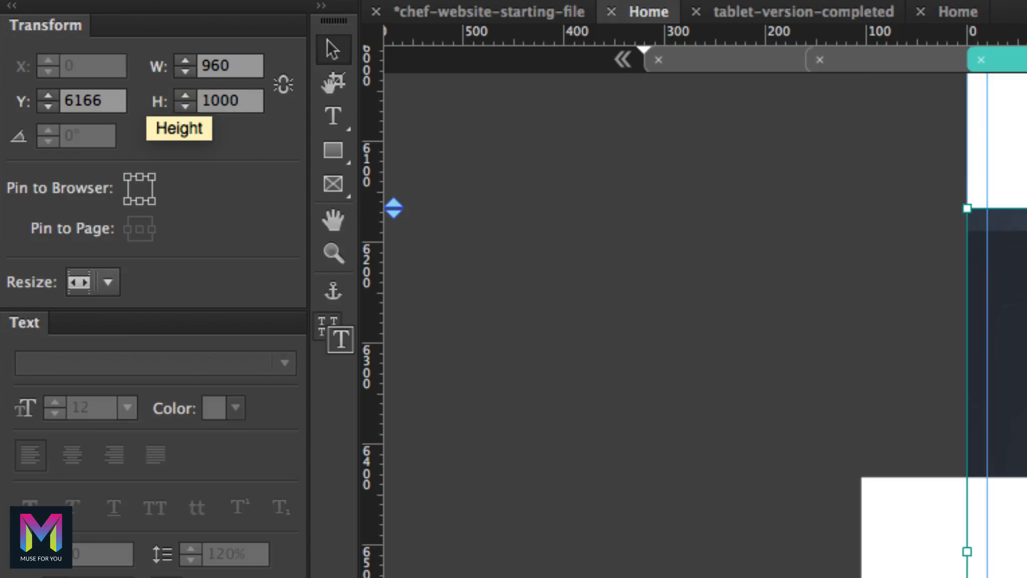
key("Return")
left_click_drag(481, 185, 482, 194)
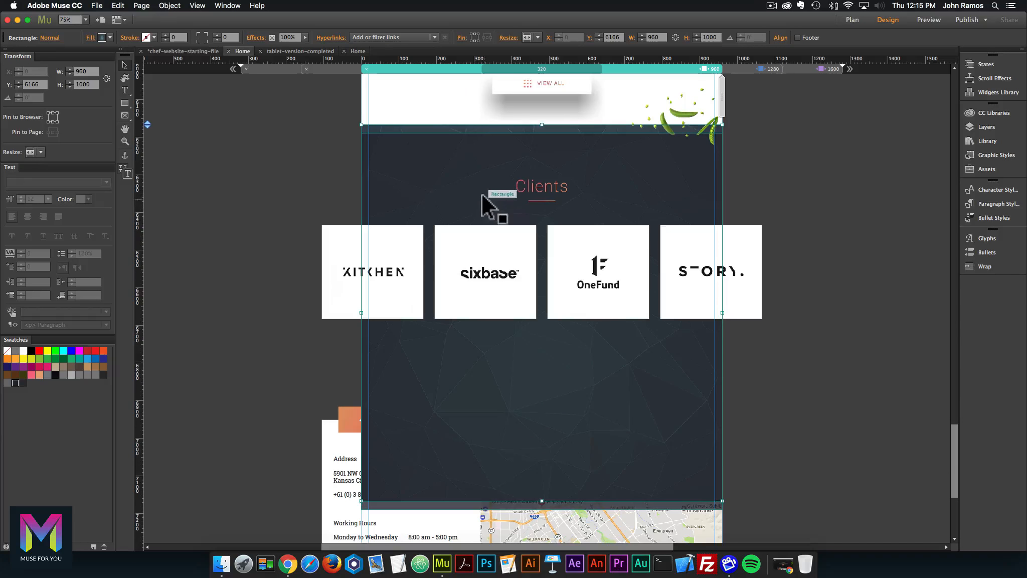
left_click_drag(423, 178, 428, 169)
Move the Google Maps contact block down to Y 7166 below the Clients section.
scroll(393, 282, "down", 3)
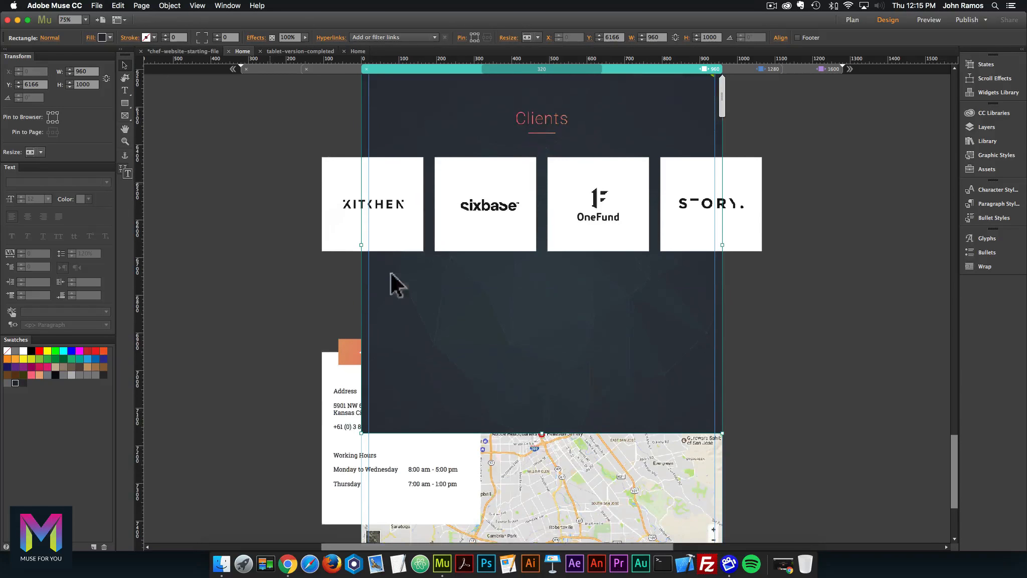
left_click(606, 446)
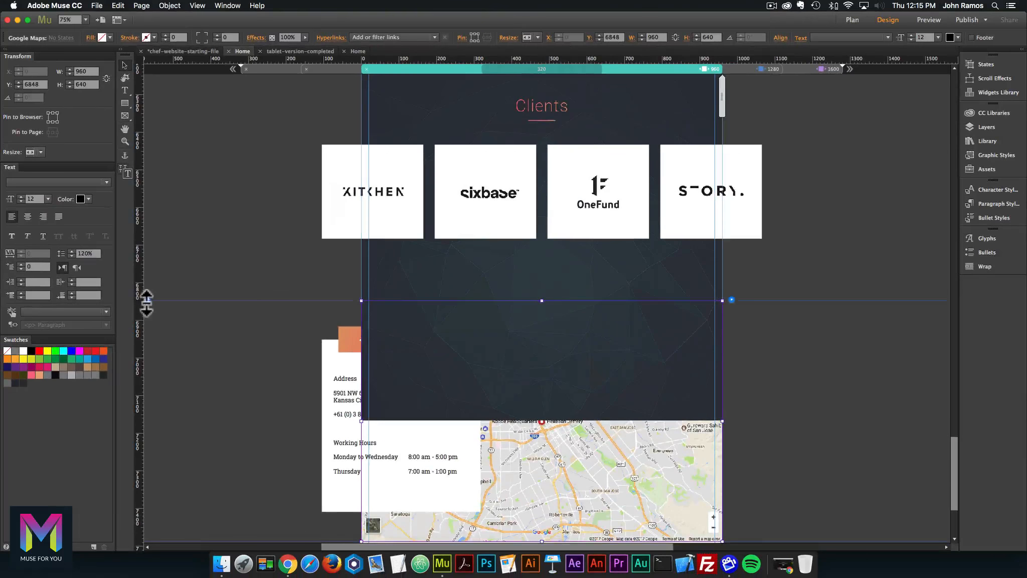
left_click_drag(146, 303, 134, 418)
Move the OneFund and STORY logos down into a second row.
scroll(234, 311, "up", 3)
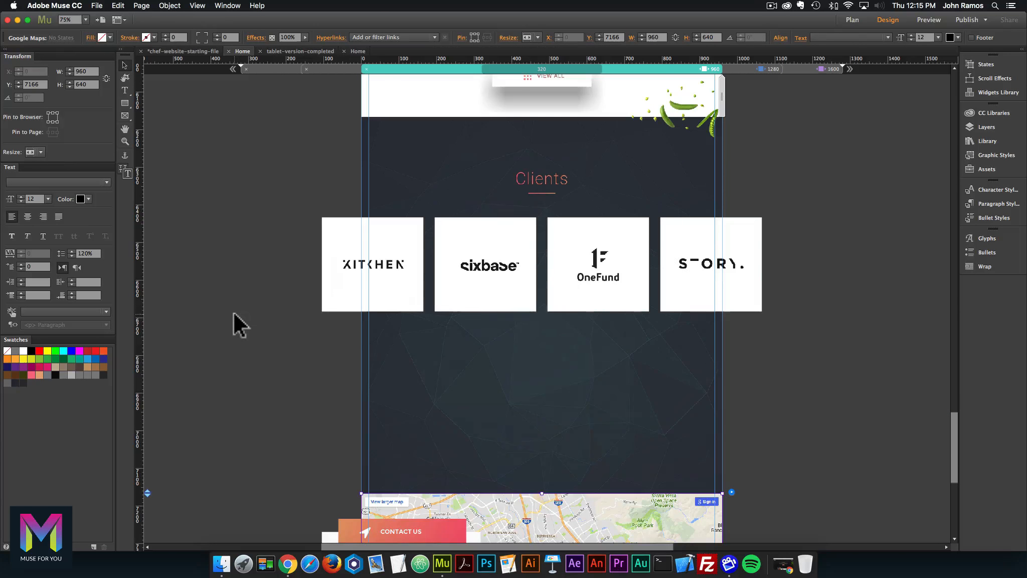
left_click(722, 246)
left_click(619, 247, "shift")
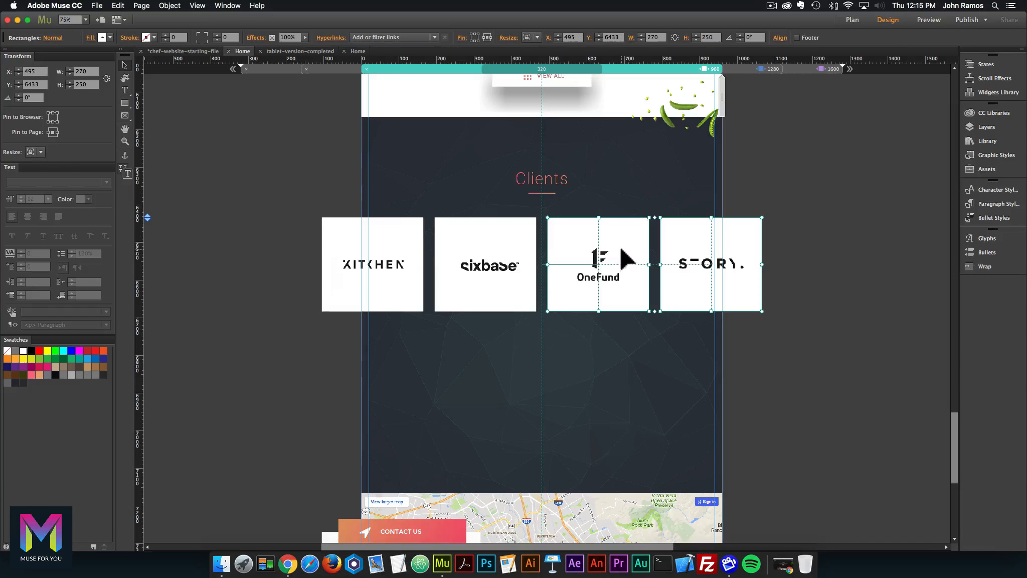
left_click_drag(583, 302, 506, 381)
Shift the KITCHEN and sixbase logos right to sit centred above them.
left_click(504, 250)
left_click(381, 245, "shift")
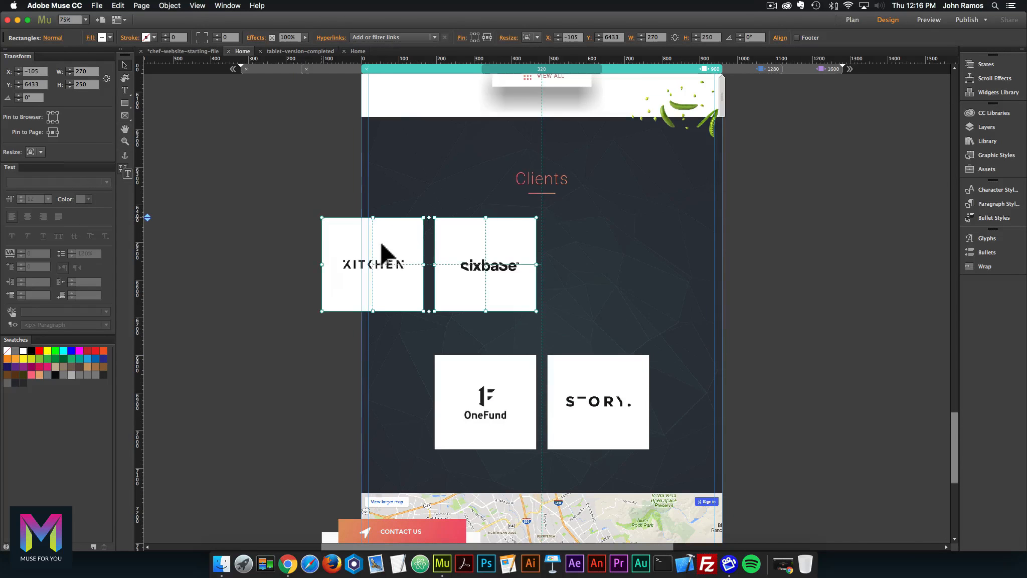
left_click_drag(389, 261, 502, 261)
left_click(804, 338)
Drag the green-beans image down beside the Our Blog heading.
scroll(803, 336, "up", 10)
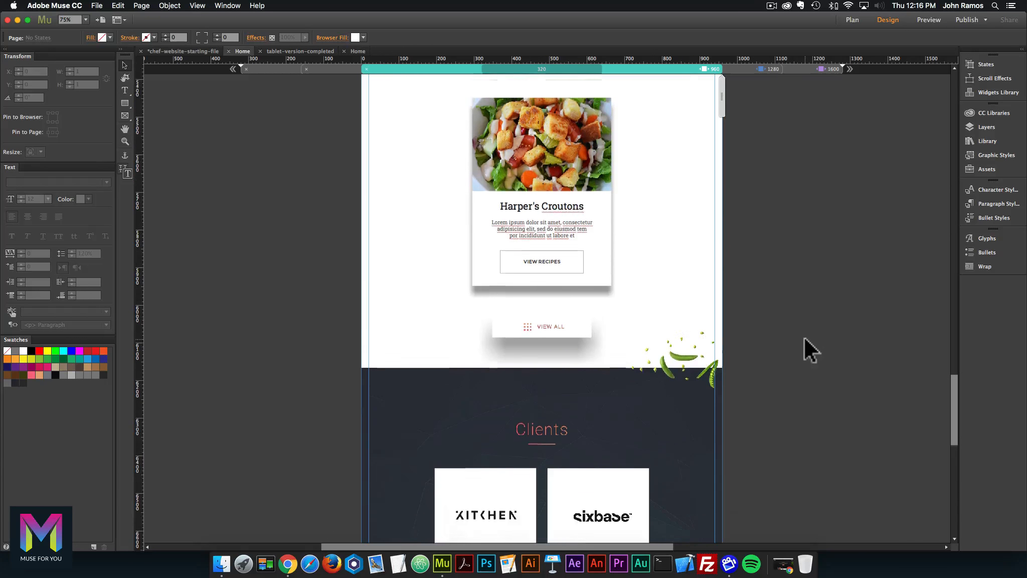
scroll(804, 337, "down", 3)
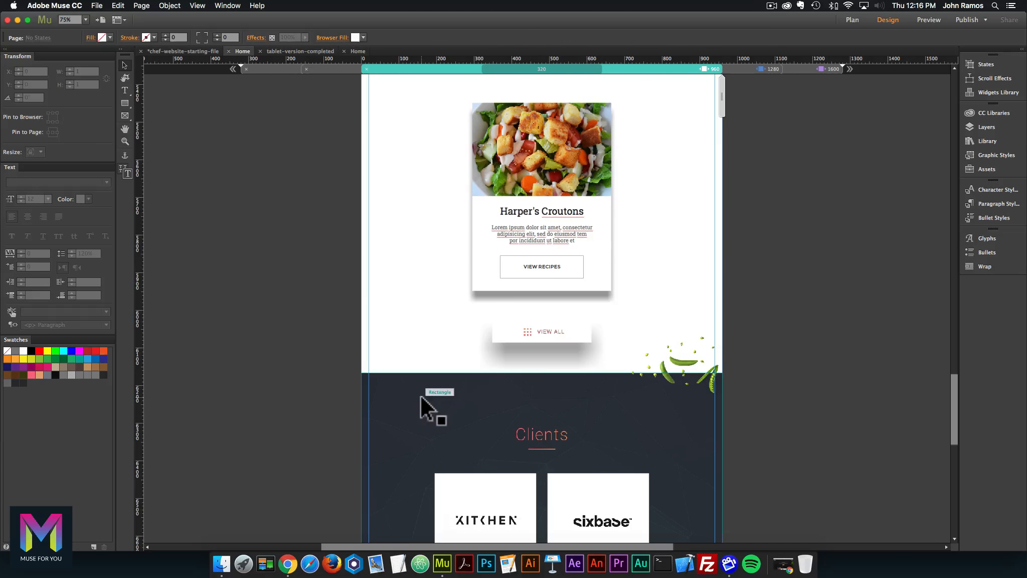
left_click(421, 398)
scroll(384, 341, "up", 2)
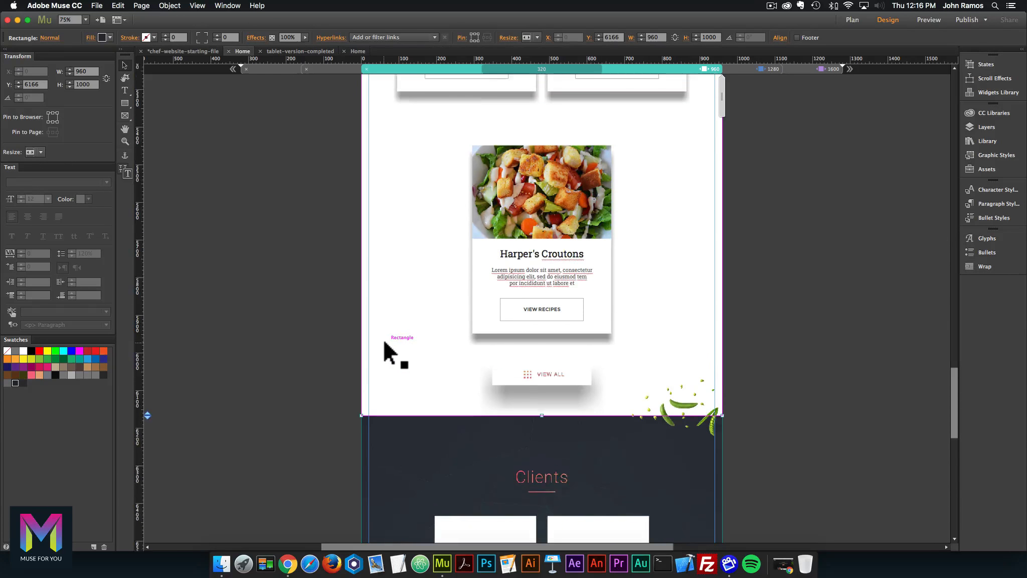
scroll(385, 342, "up", 15)
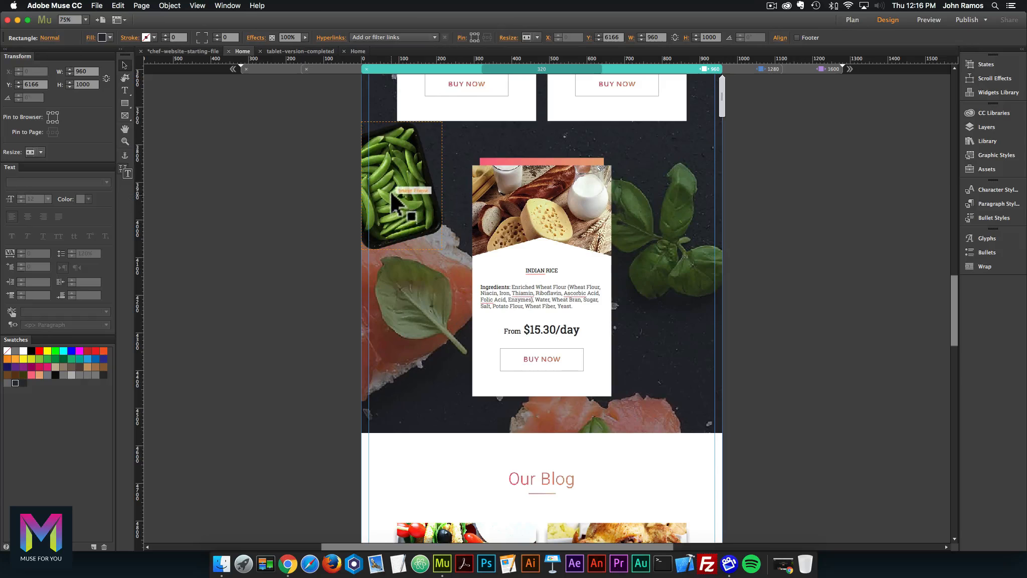
left_click_drag(397, 196, 390, 420)
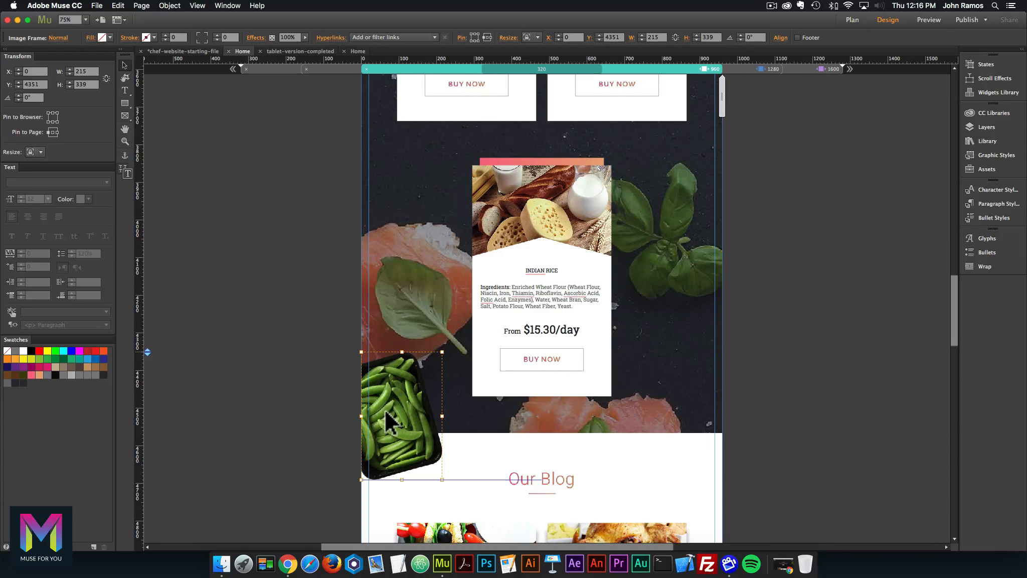
Move the shrimp image from beside the Corn Soup card up beside the Recipes heading.
scroll(619, 307, "up", 10)
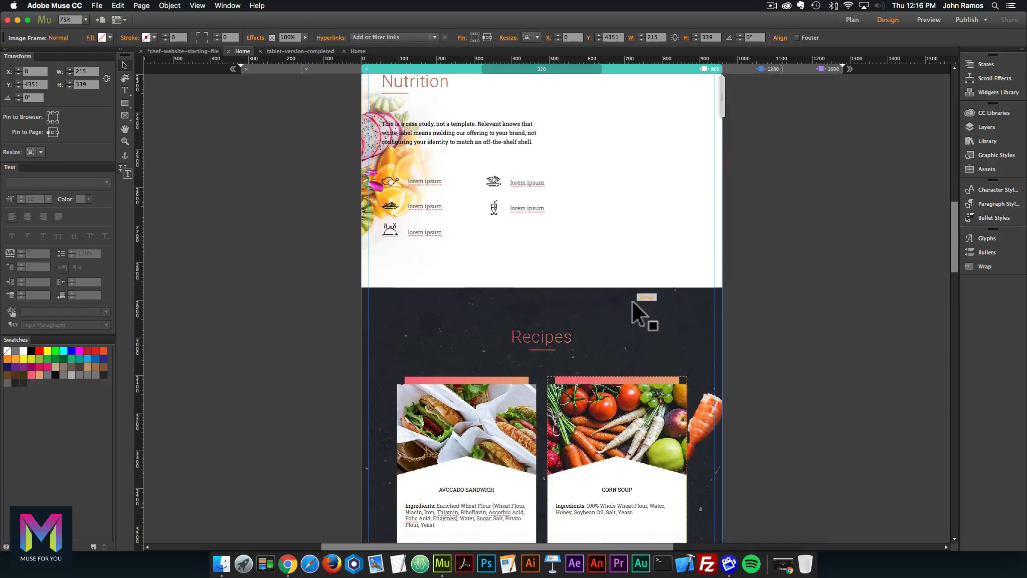
left_click(697, 422)
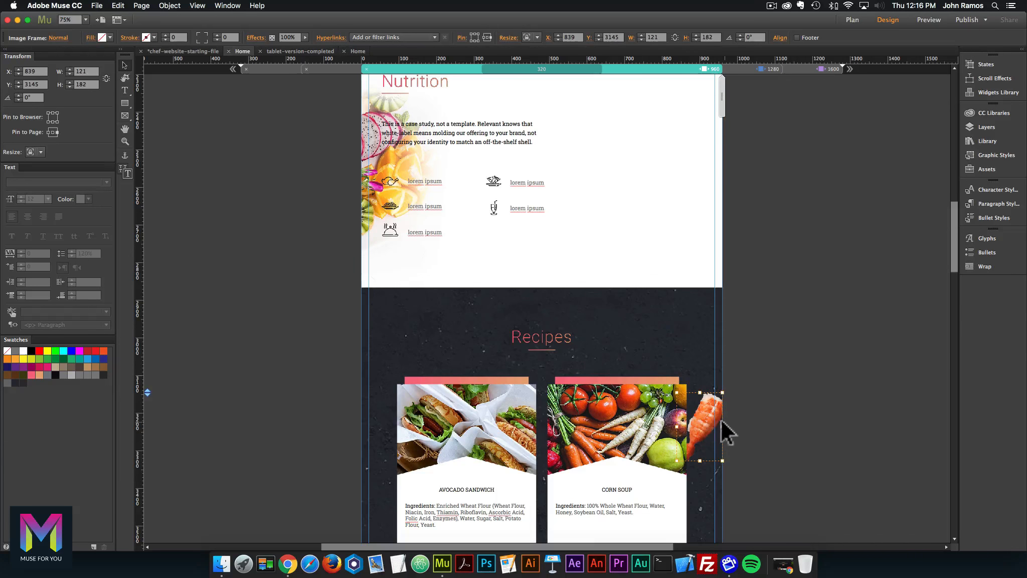
left_click_drag(711, 423, 711, 366)
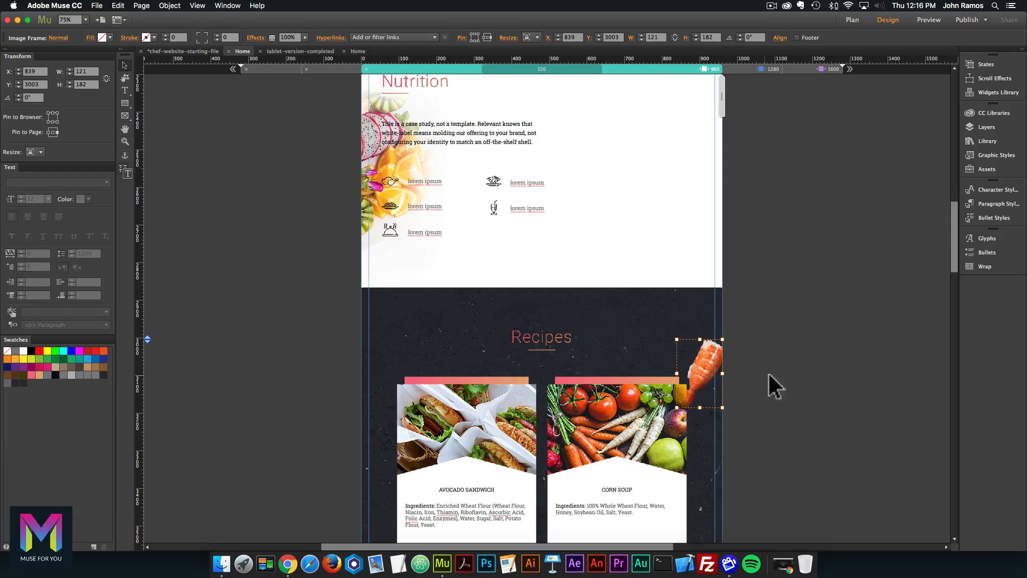
left_click(756, 361)
scroll(756, 359, "up", 5)
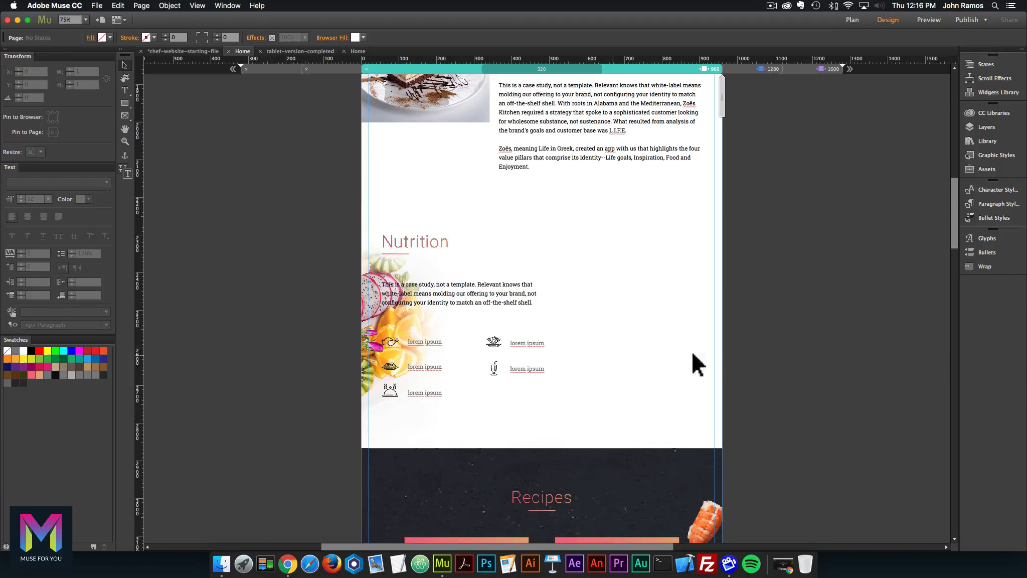
Shift the Nutrition heading, text and icons right, clear of the fruit image.
scroll(666, 327, "up", 2)
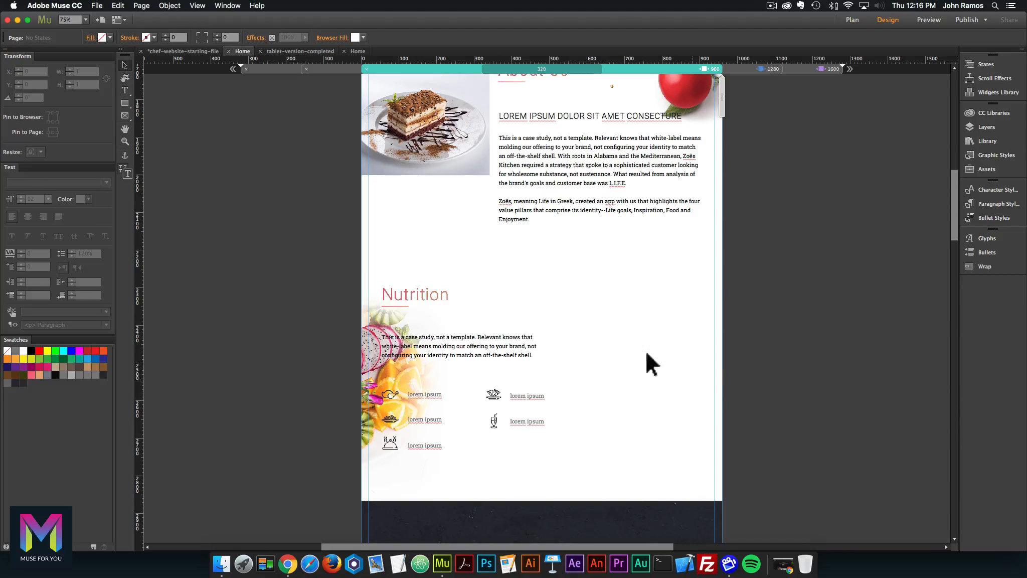
left_click(483, 356)
left_click_drag(484, 355, 525, 349)
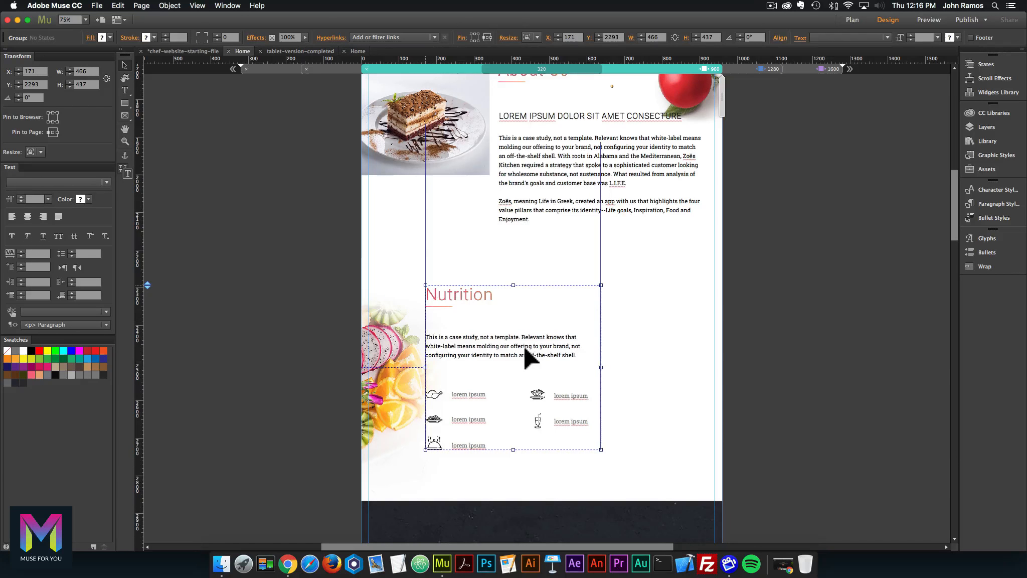
left_click(630, 353)
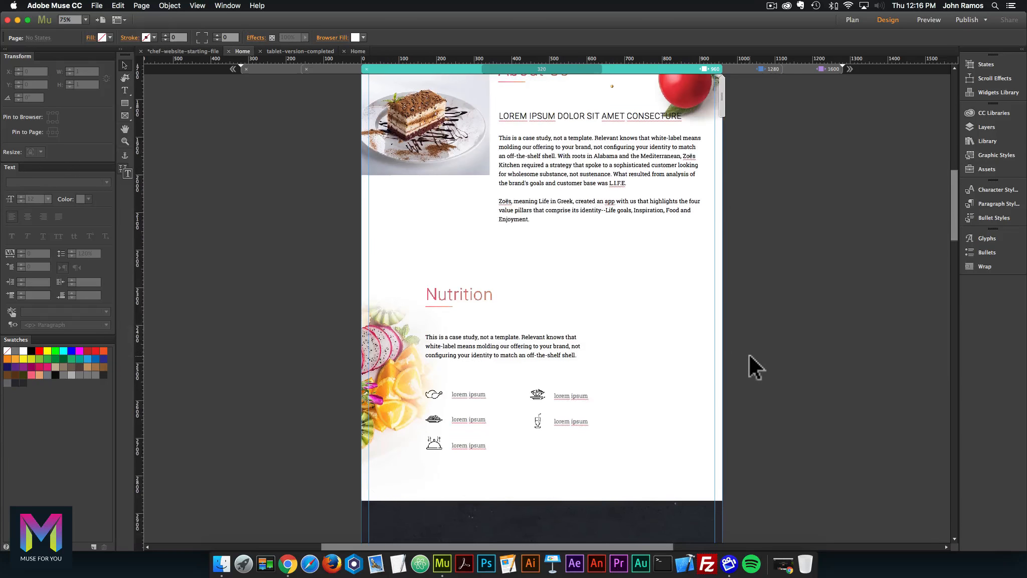
Check the placement of the About Us text, chef card and hero background image.
scroll(749, 354, "up", 3)
scroll(749, 354, "up", 6)
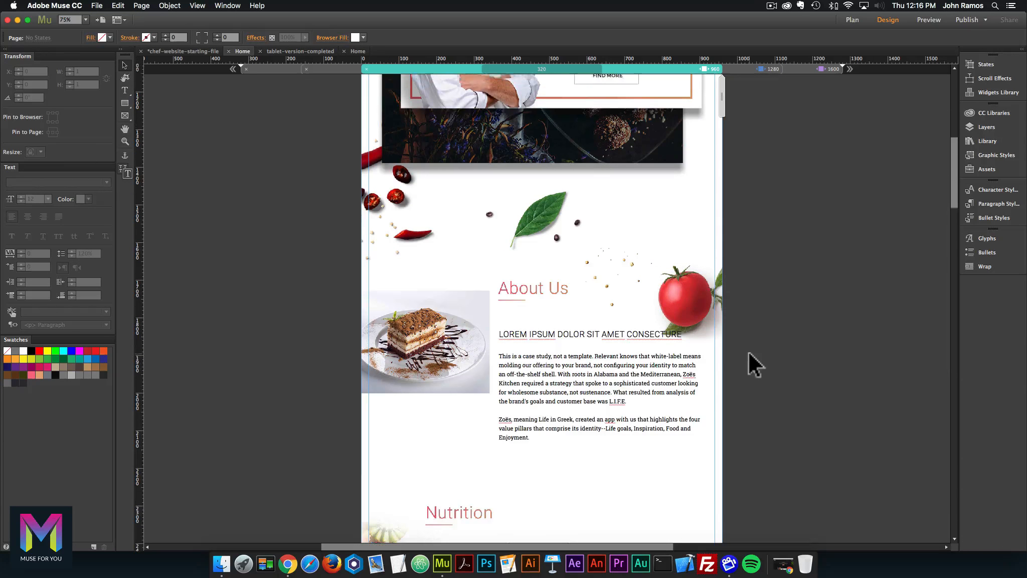
left_click(619, 381)
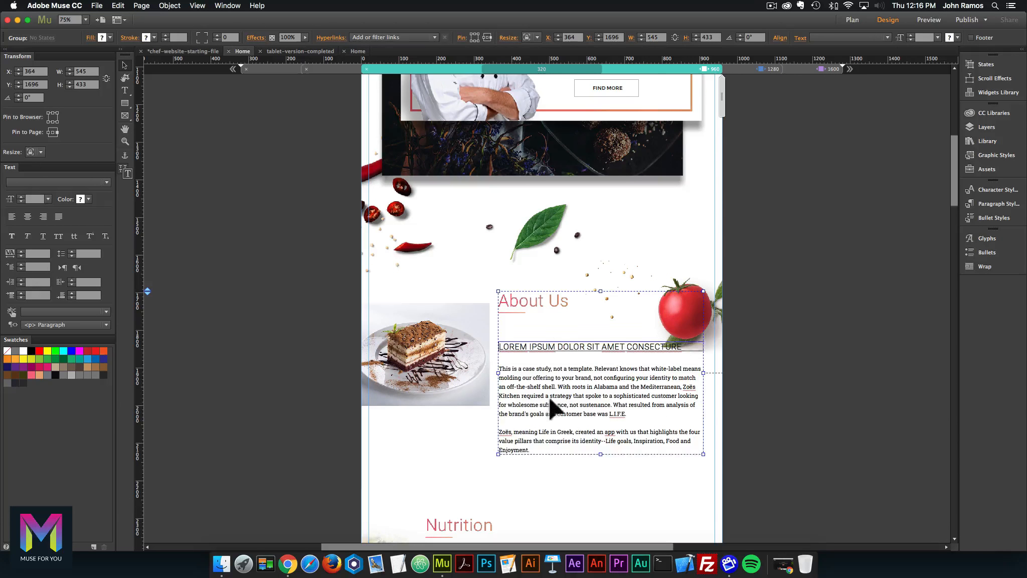
scroll(742, 376, "up", 6)
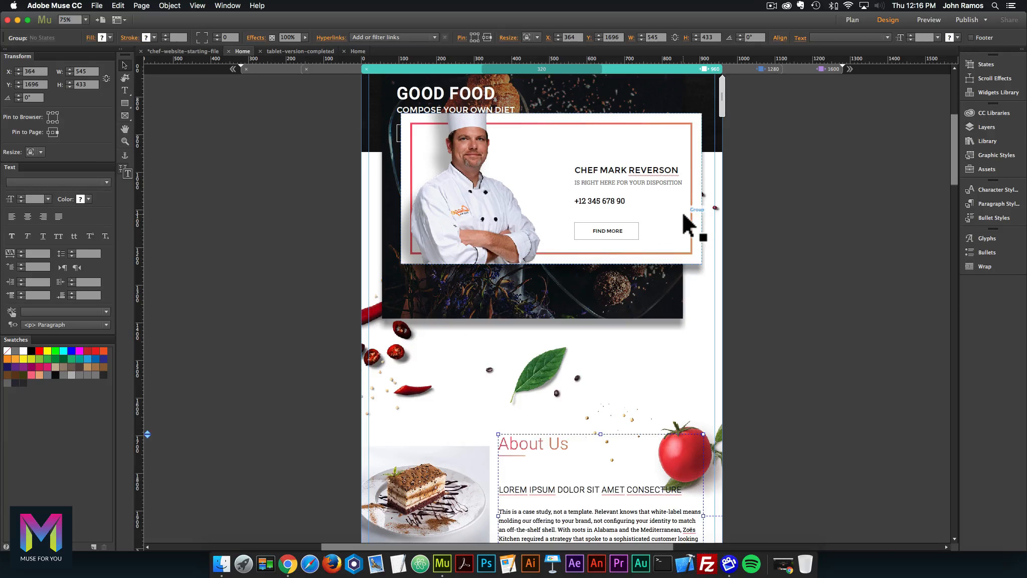
left_click(682, 211)
scroll(516, 195, "up", 8)
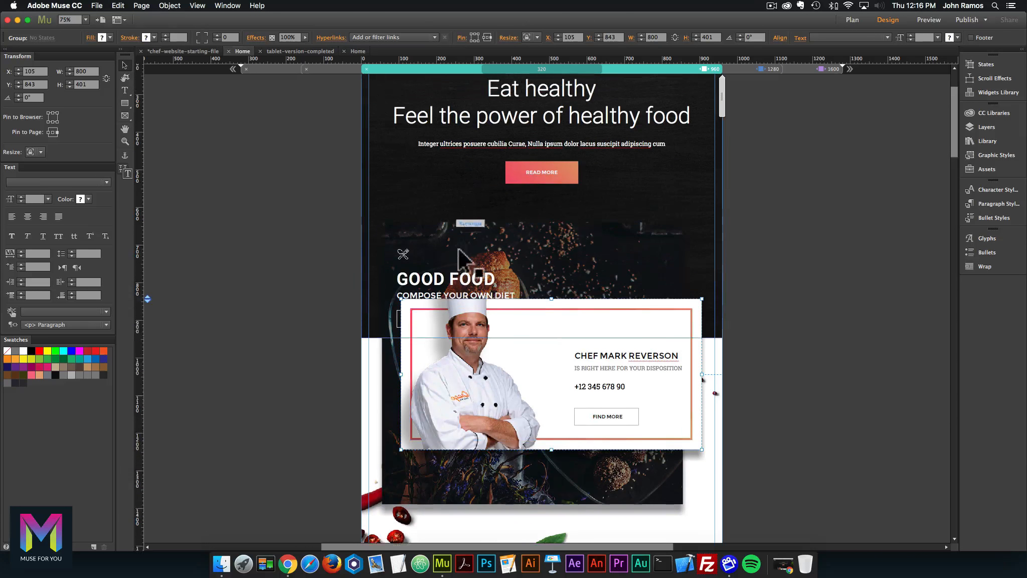
left_click(459, 251)
scroll(725, 108, "down", 20)
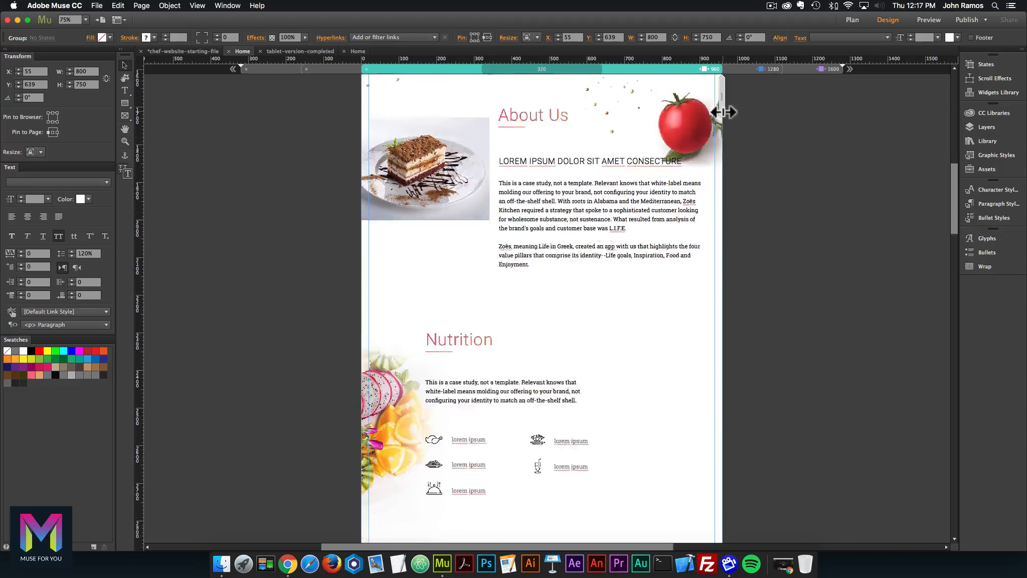
scroll(722, 112, "down", 13)
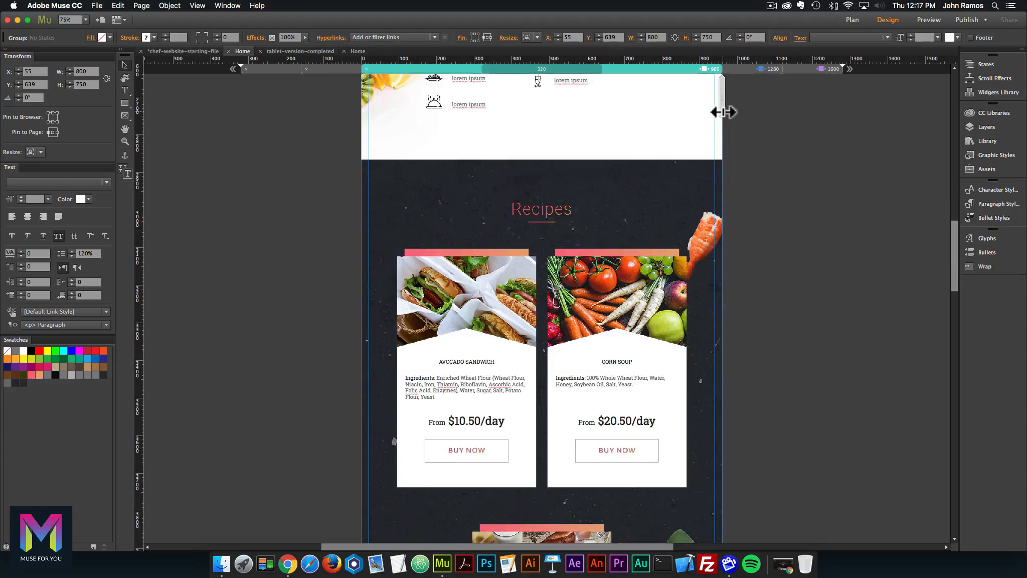
left_click_drag(711, 105, 697, 106)
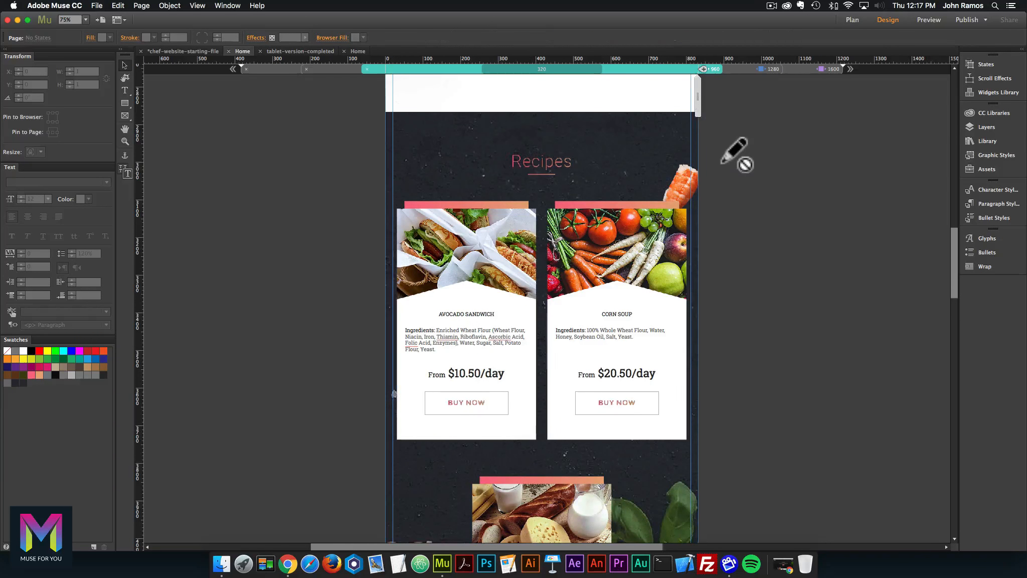
scroll(735, 151, "down", 5)
scroll(735, 151, "down", 15)
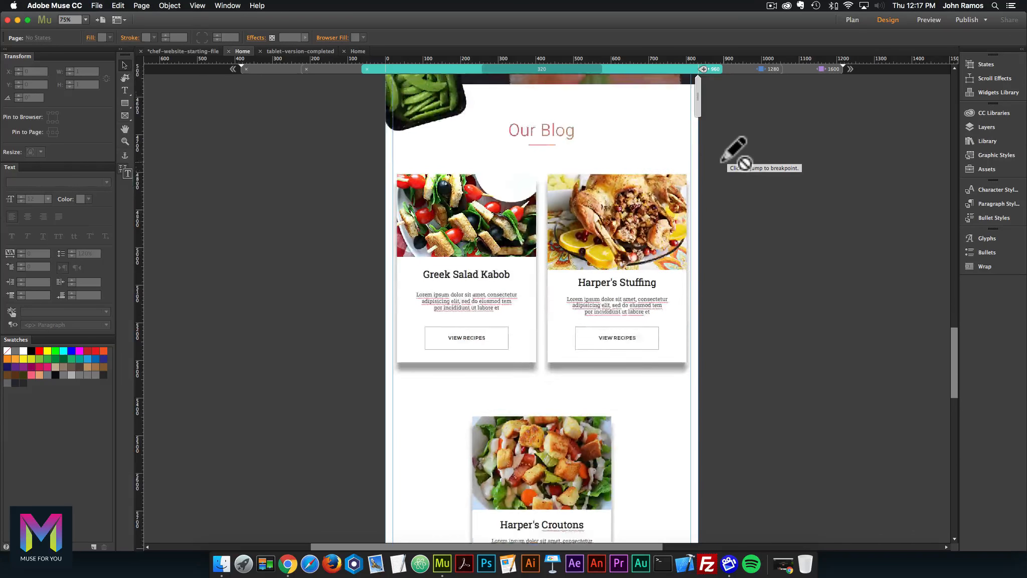
scroll(737, 150, "down", 15)
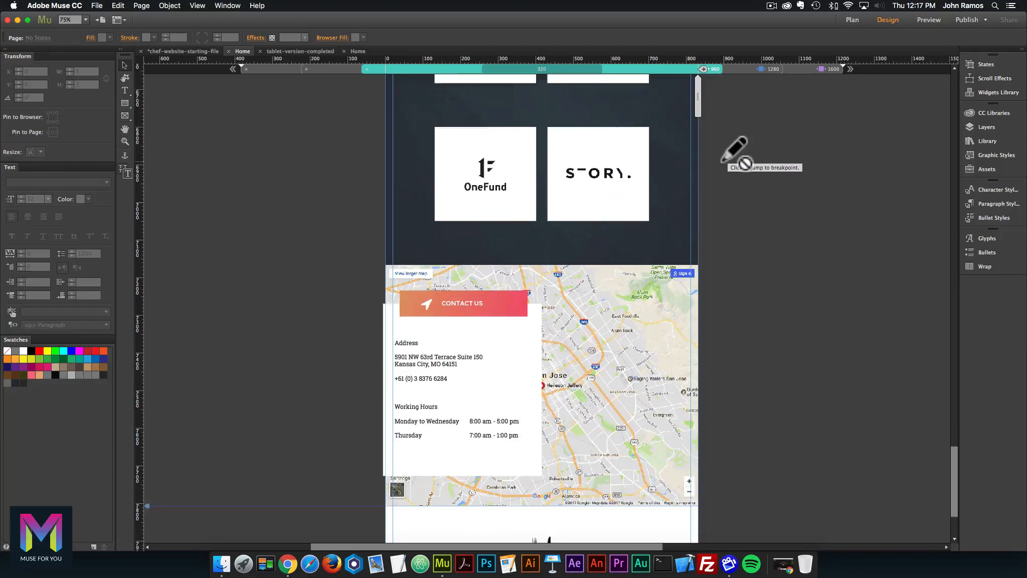
scroll(736, 151, "down", 3)
scroll(735, 150, "up", 15)
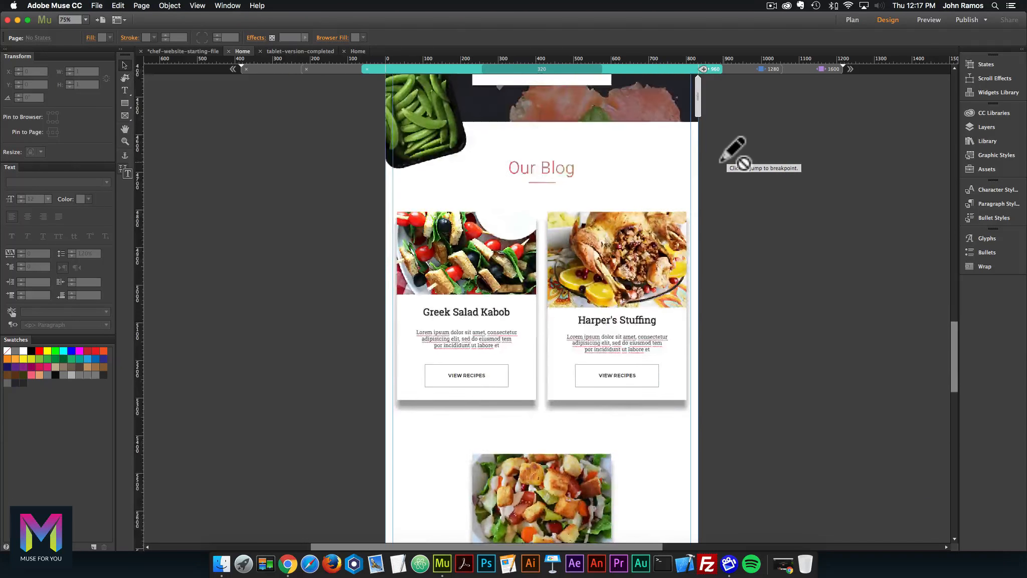
scroll(735, 151, "up", 10)
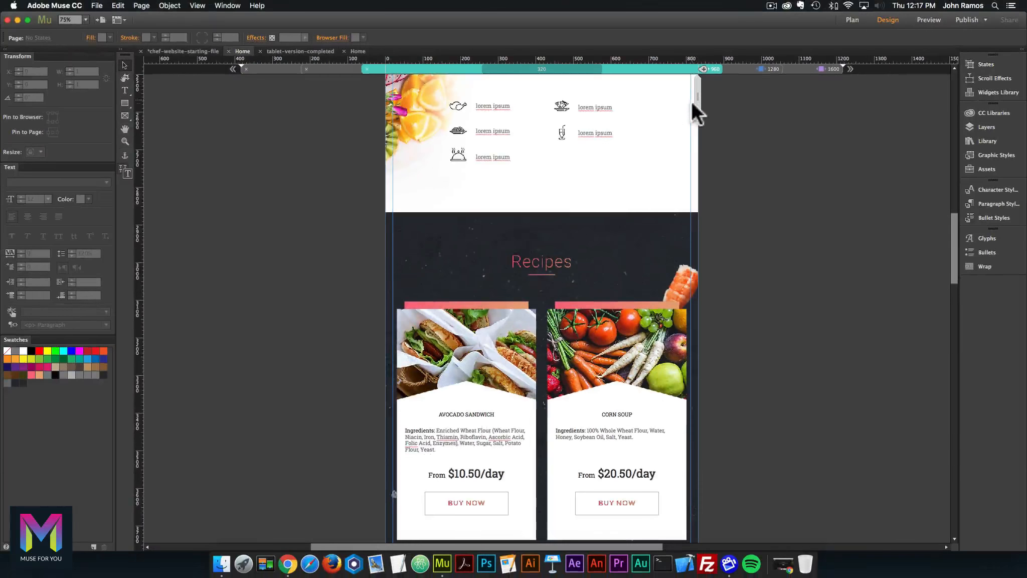
scroll(696, 139, "up", 1)
scroll(696, 139, "up", 12)
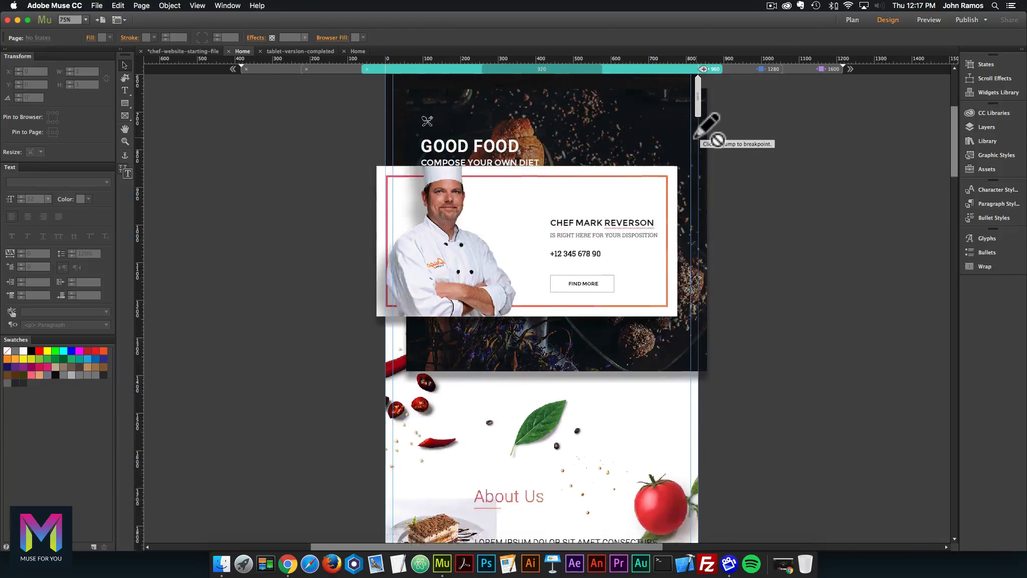
scroll(696, 139, "up", 3)
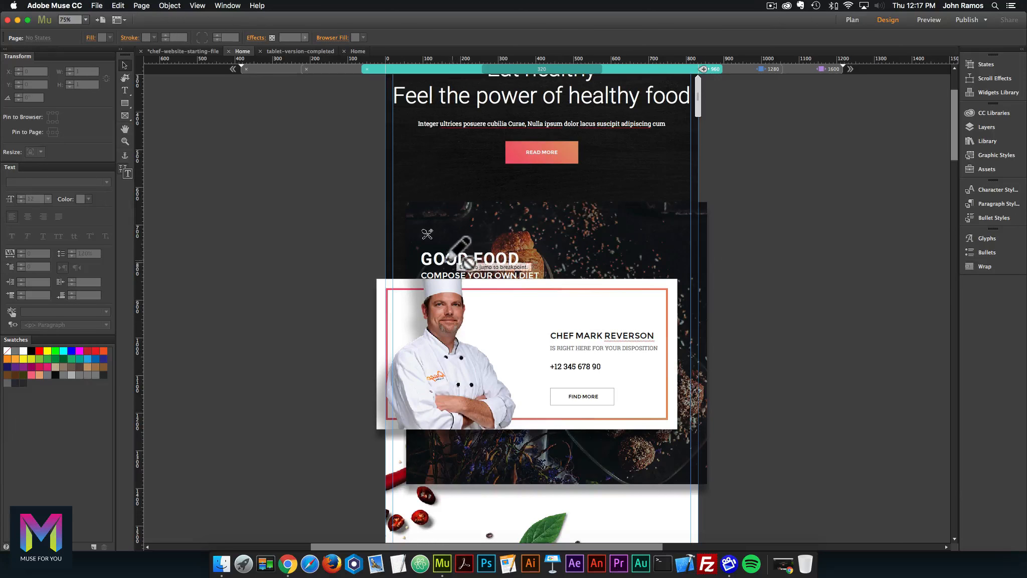
scroll(711, 138, "up", 3)
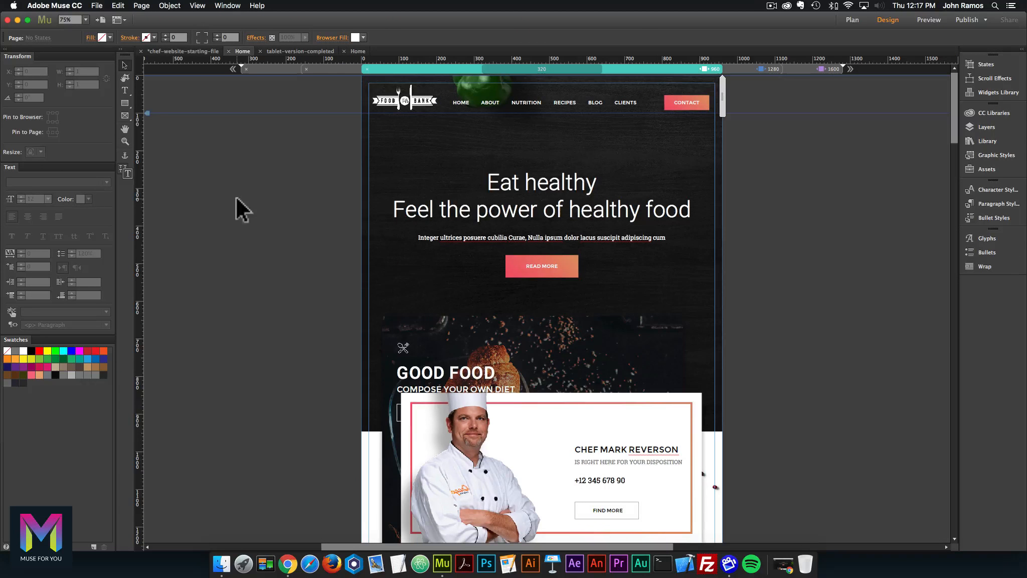
Export the Home page for preview with File > Preview Page in Browser.
left_click(96, 5)
left_click(126, 210)
key("Return")
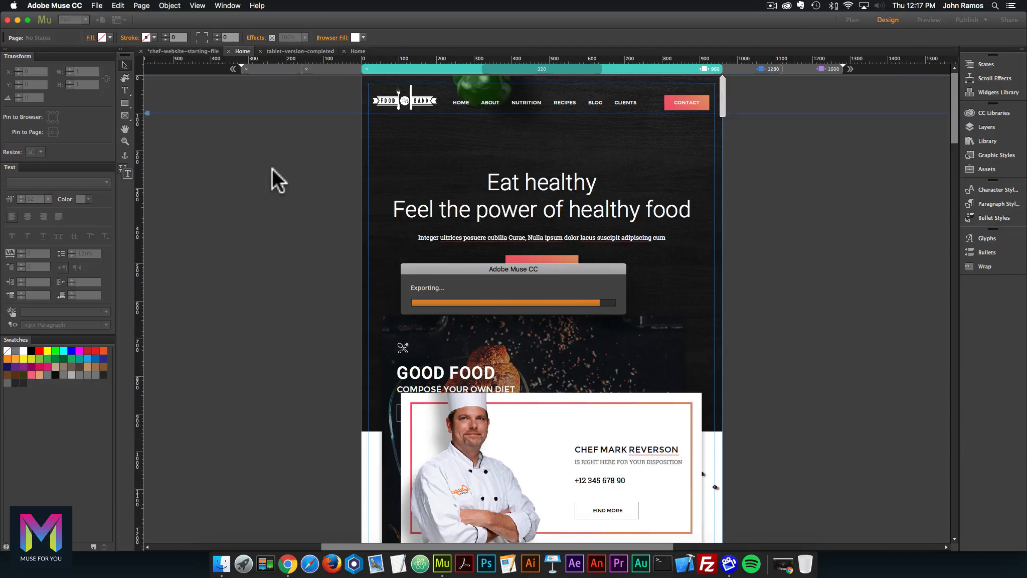
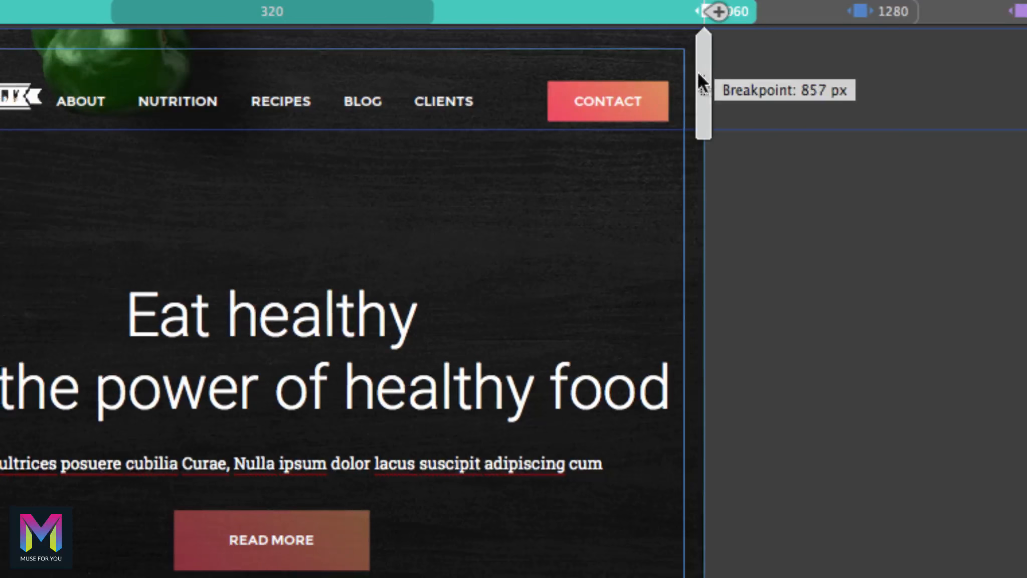
Narrow the Home page from the 960 px breakpoint to 840 px and add a breakpoint there.
left_click(750, 224)
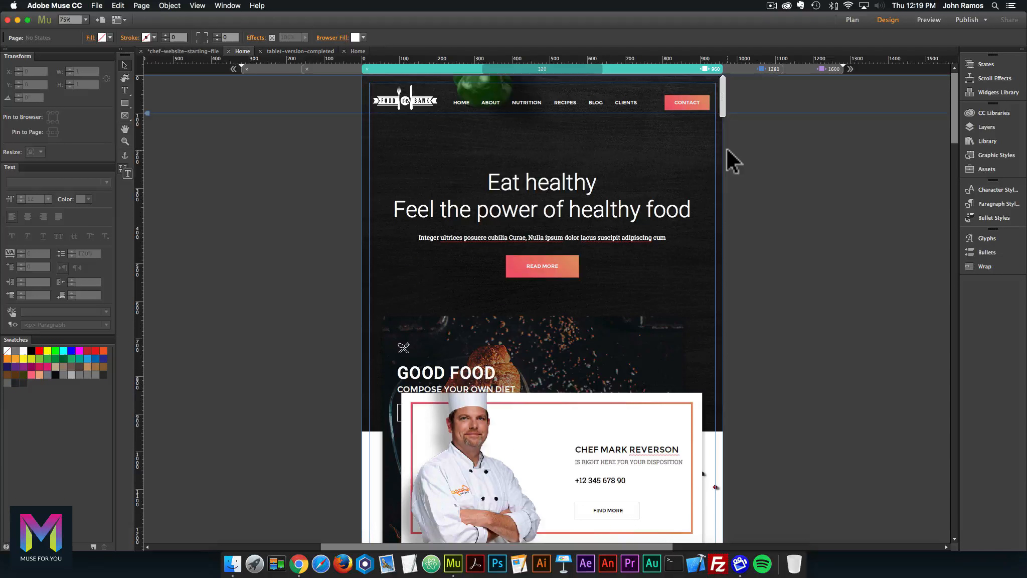
scroll(723, 118, "down", 5)
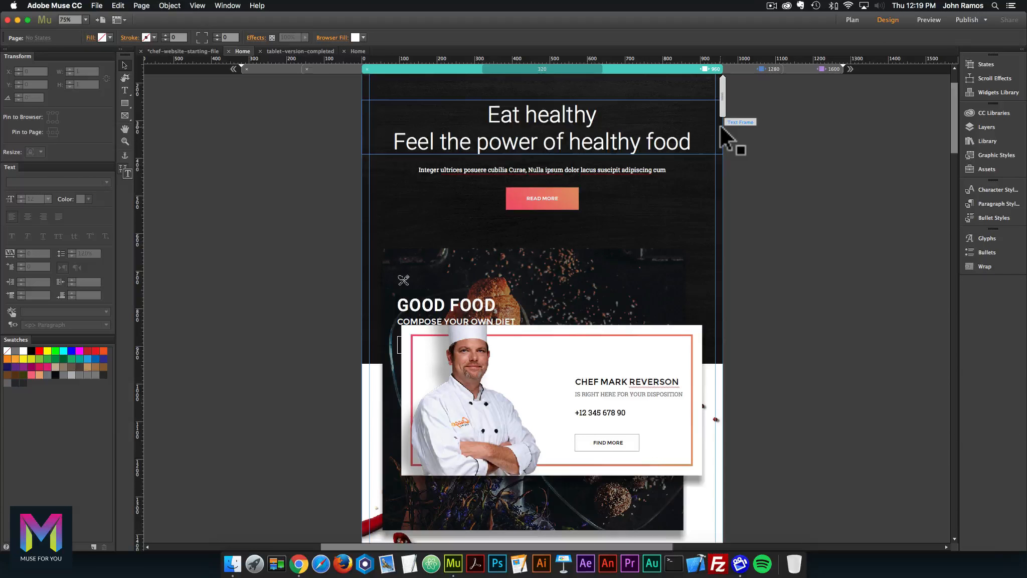
scroll(712, 101, "up", 5)
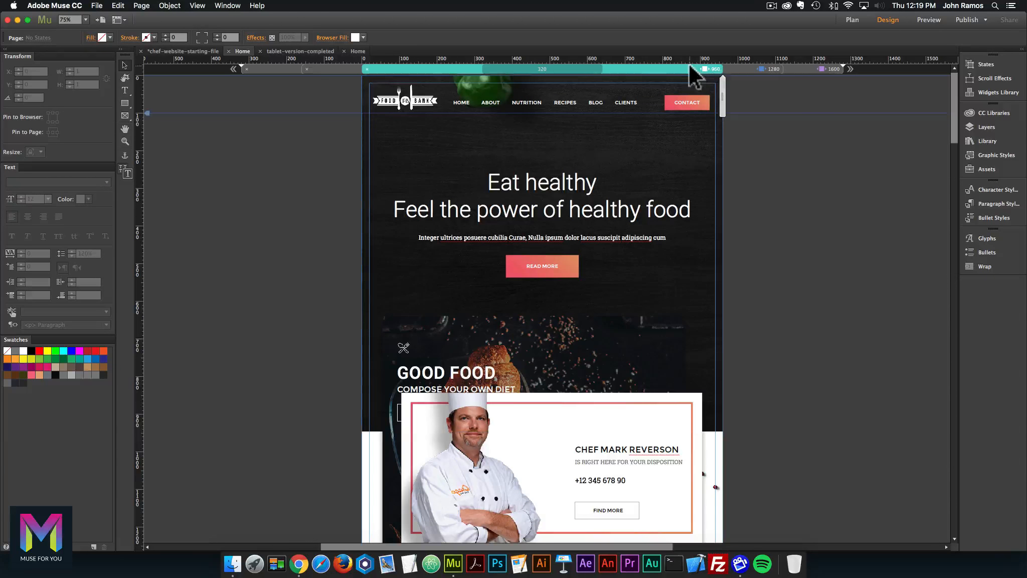
left_click_drag(722, 95, 700, 96)
left_click(700, 69)
left_click(696, 344)
scroll(695, 343, "down", 5)
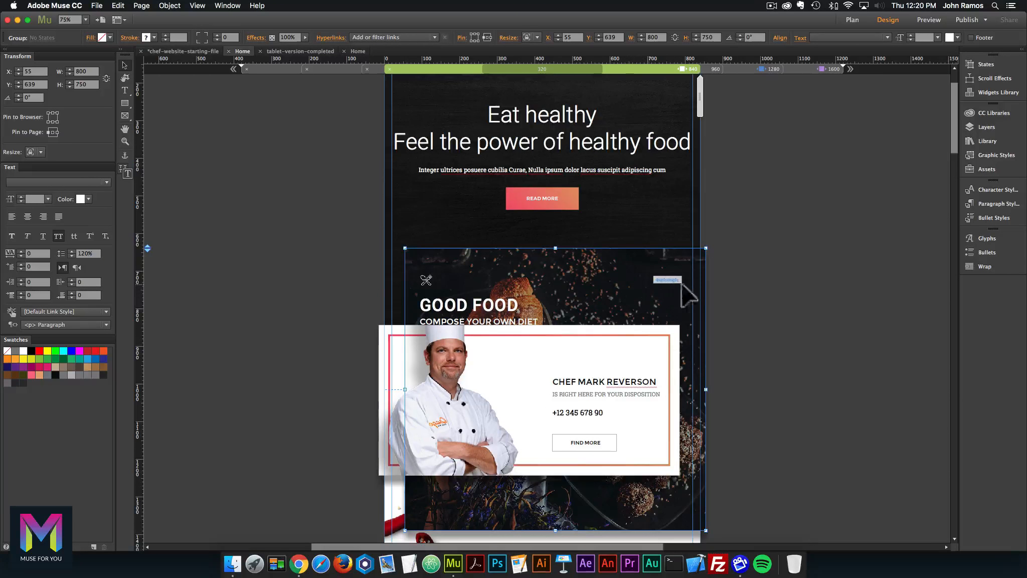
Centre the chef card group horizontally on the page.
scroll(592, 277, "down", 1)
left_click_drag(591, 277, 579, 273)
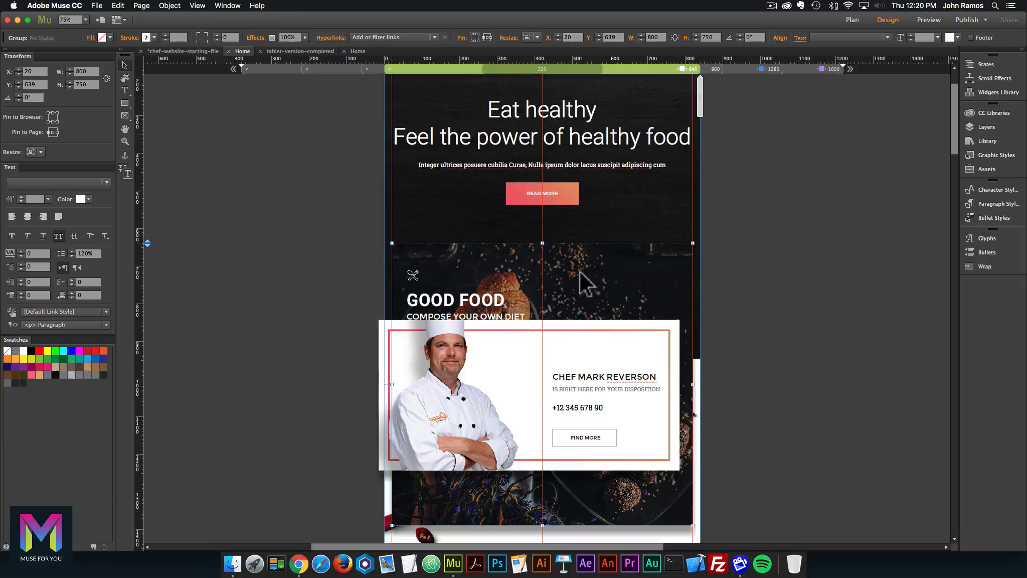
scroll(577, 279, "down", 5)
left_click(544, 281)
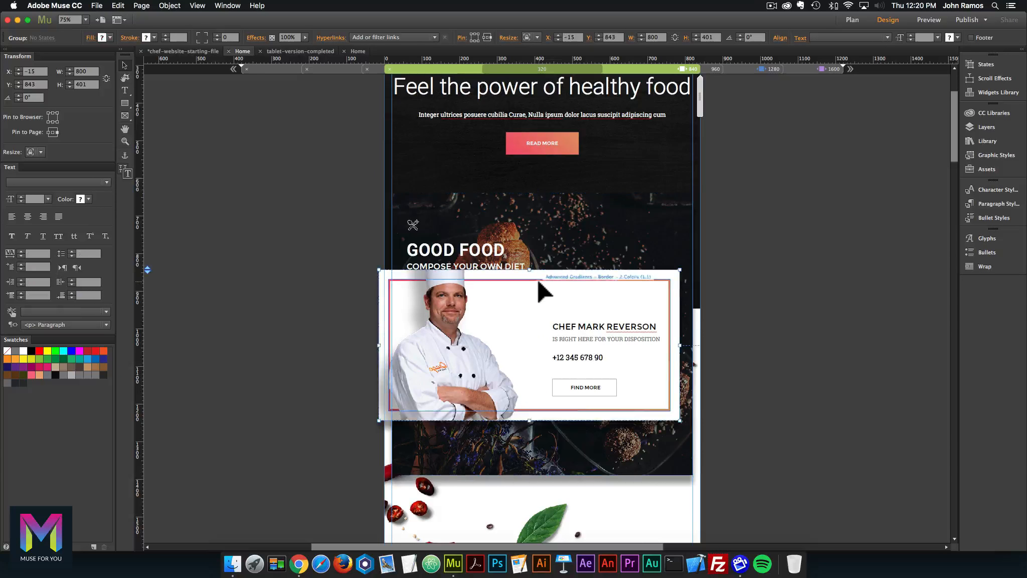
left_click_drag(538, 282, 551, 281)
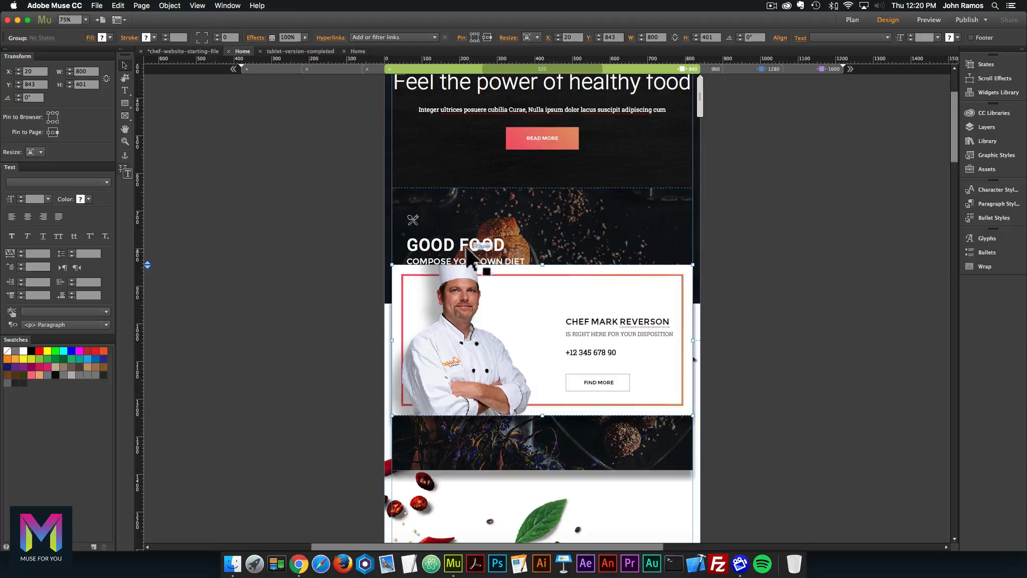
Move the Good Food icon, heading and subtitle up about 46 px, clear of the chef card.
left_click(445, 253)
left_click(445, 253)
left_click(446, 261, "shift")
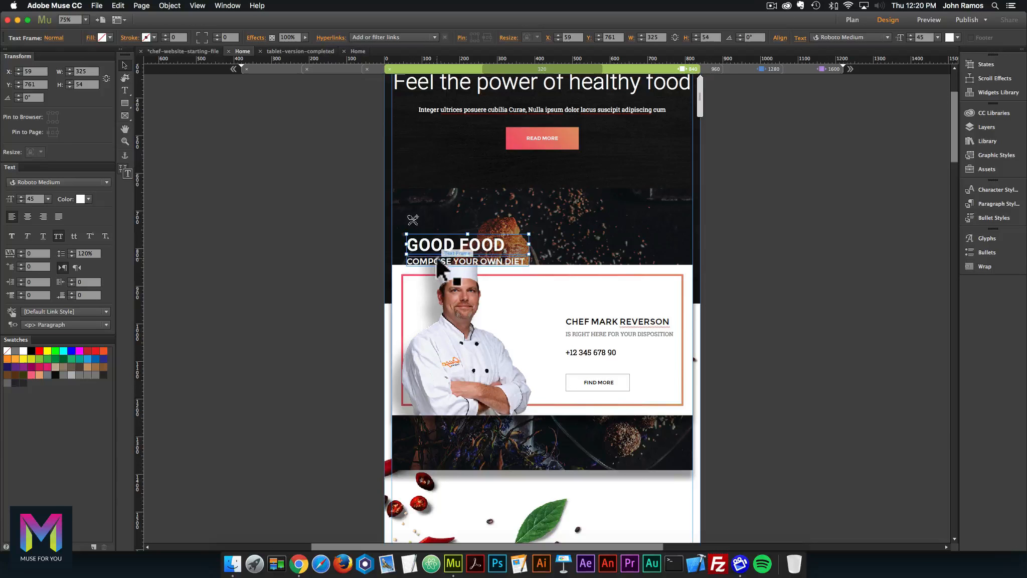
left_click(413, 219, "shift")
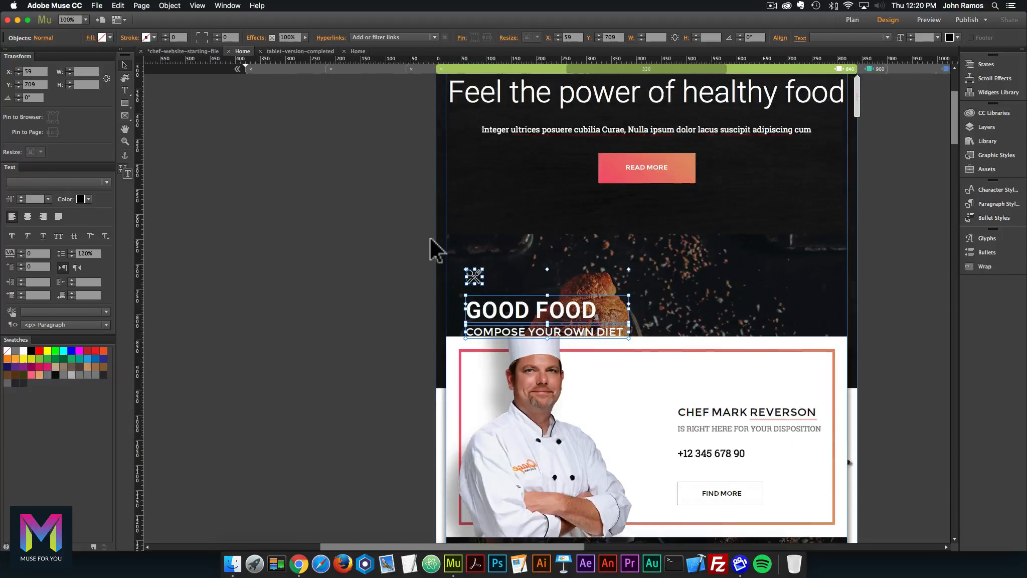
key("super+equal")
key("super+equal")
left_click_drag(502, 316, 504, 294)
left_click(271, 291)
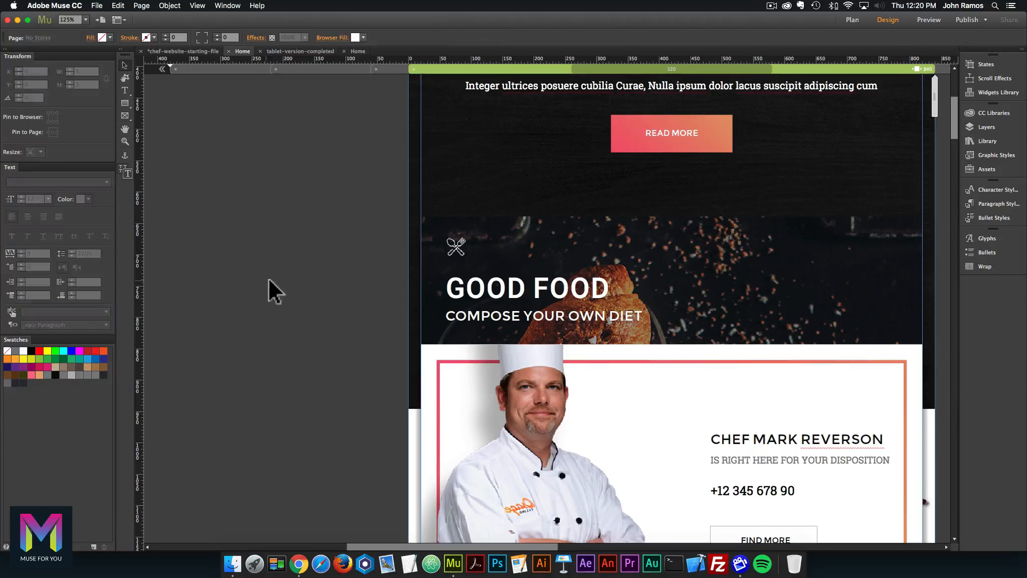
left_click(501, 289)
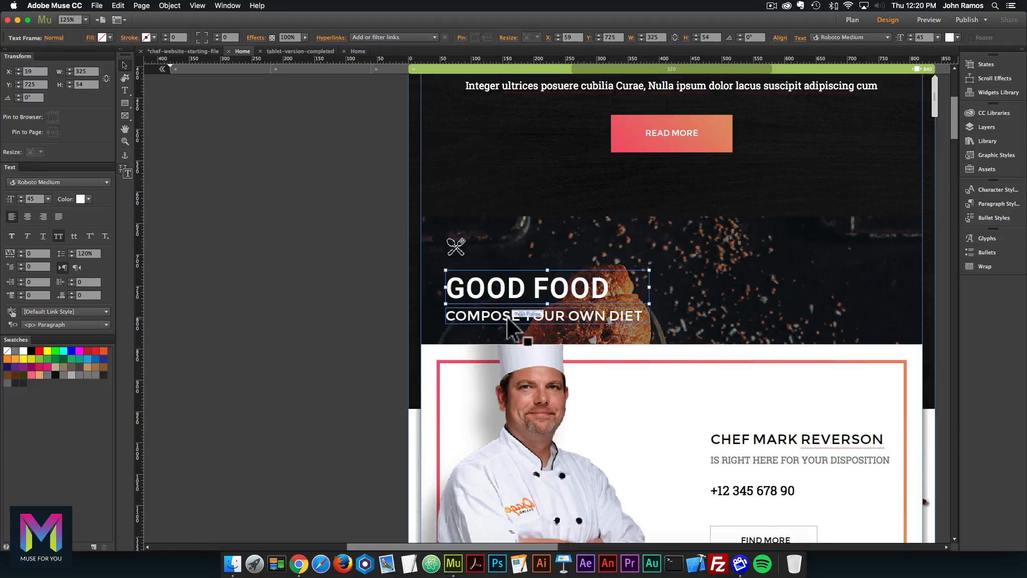
left_click_drag(459, 246, 460, 249)
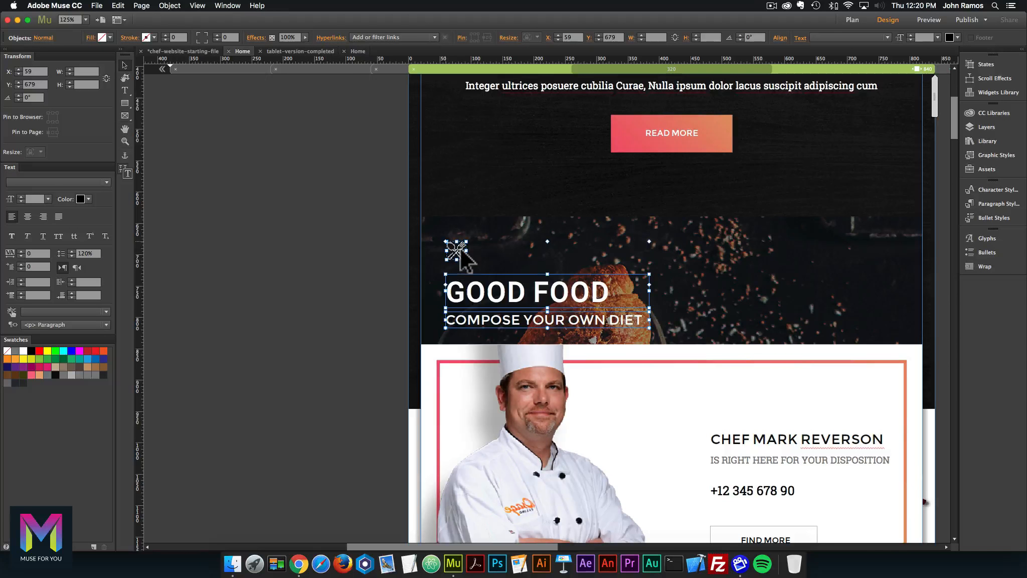
left_click(377, 284)
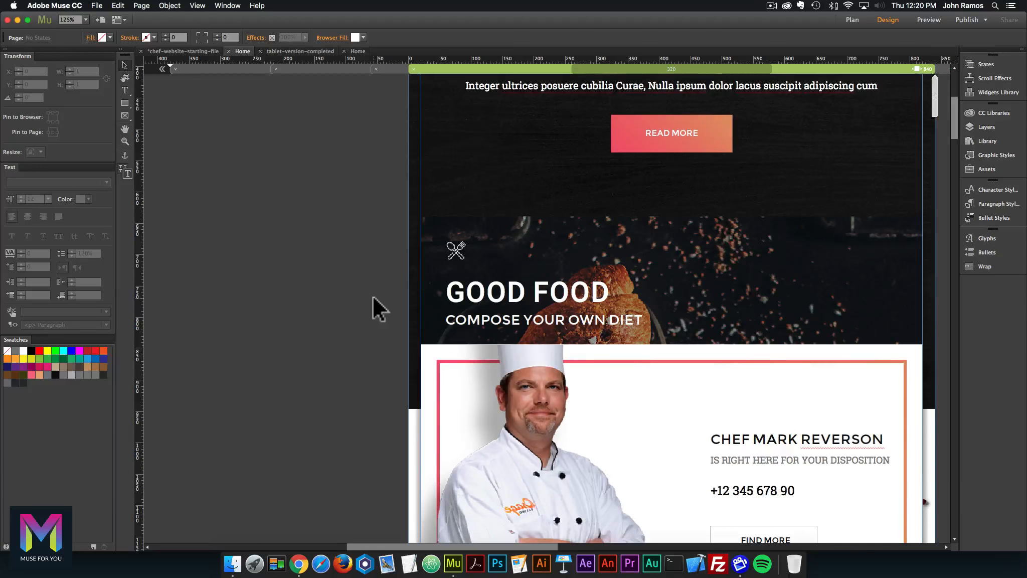
key("super+minus")
key("super+minus")
scroll(551, 298, "right", 2)
scroll(549, 293, "down", 12)
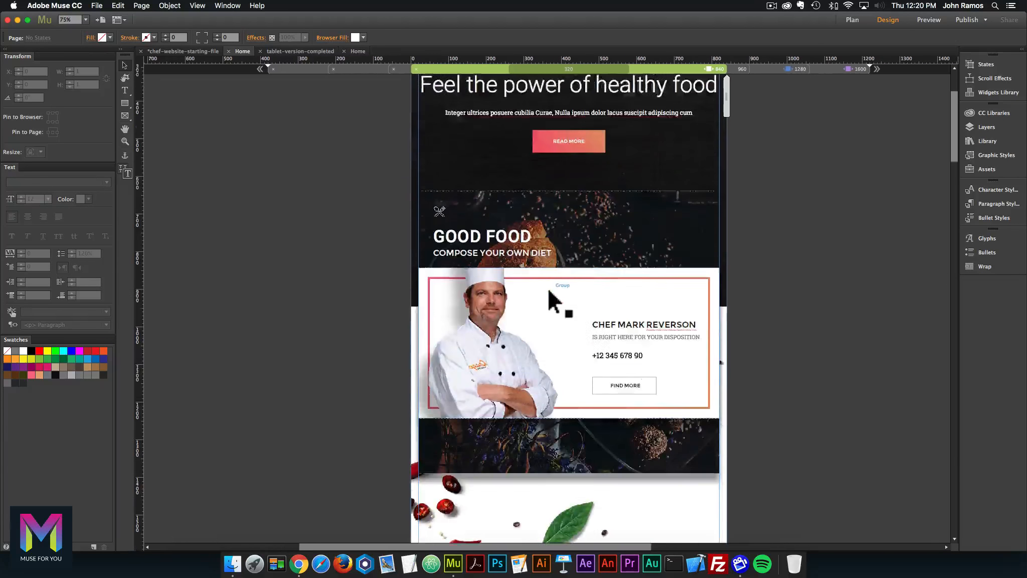
scroll(545, 288, "down", 15)
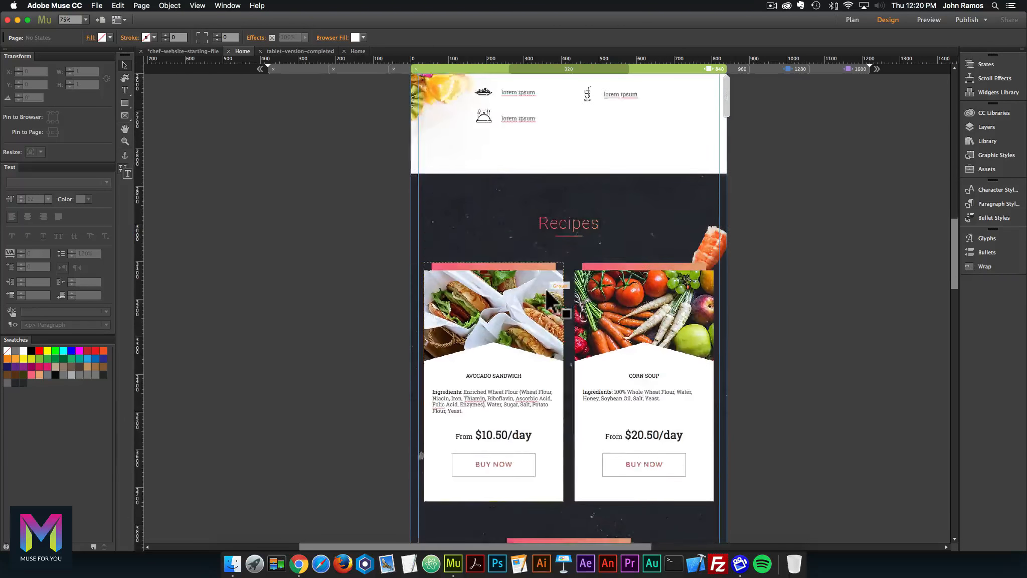
scroll(545, 287, "down", 8)
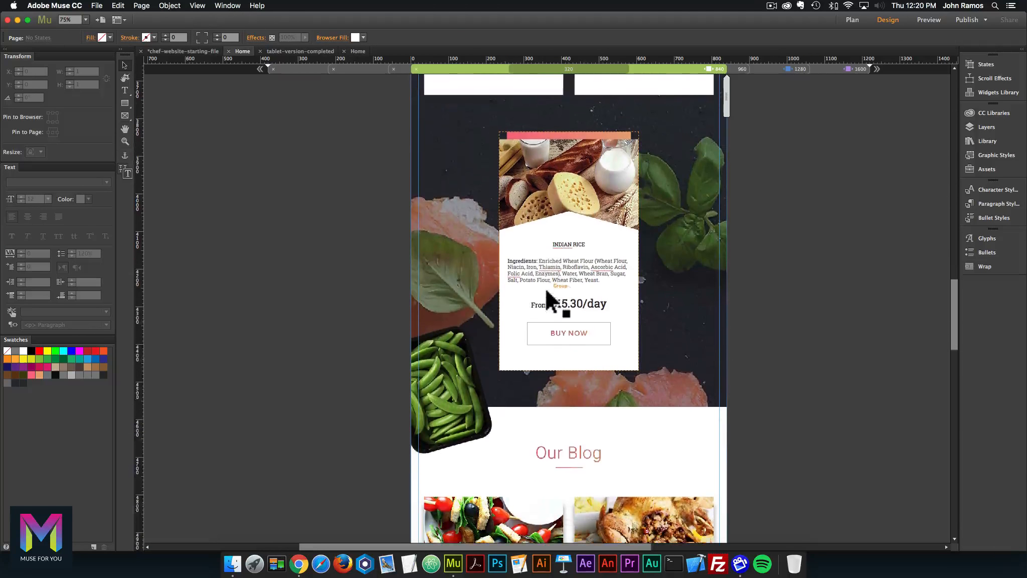
scroll(545, 288, "up", 8)
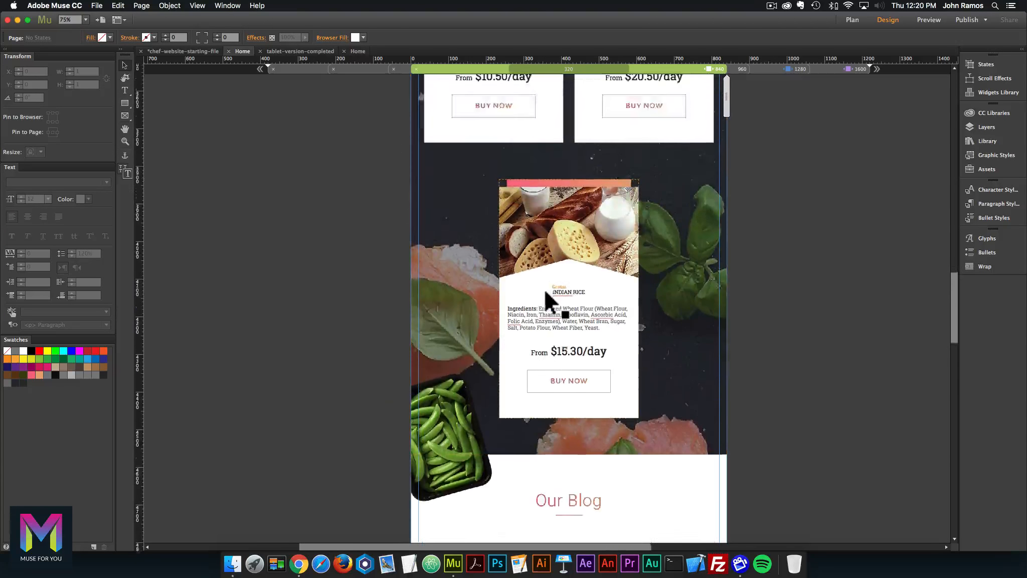
scroll(544, 288, "down", 3)
scroll(547, 301, "down", 5)
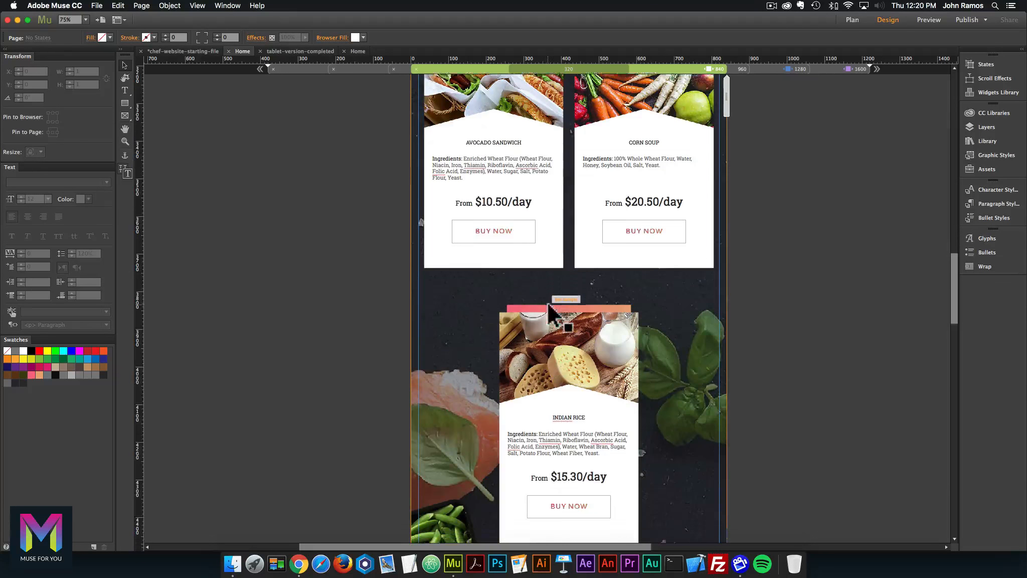
scroll(569, 205, "down", 18)
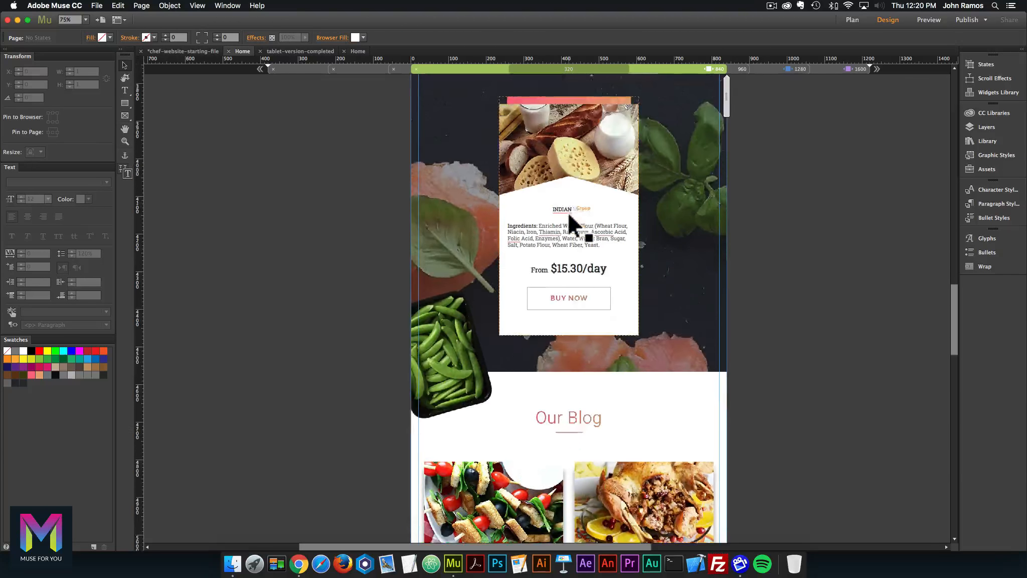
scroll(565, 216, "down", 10)
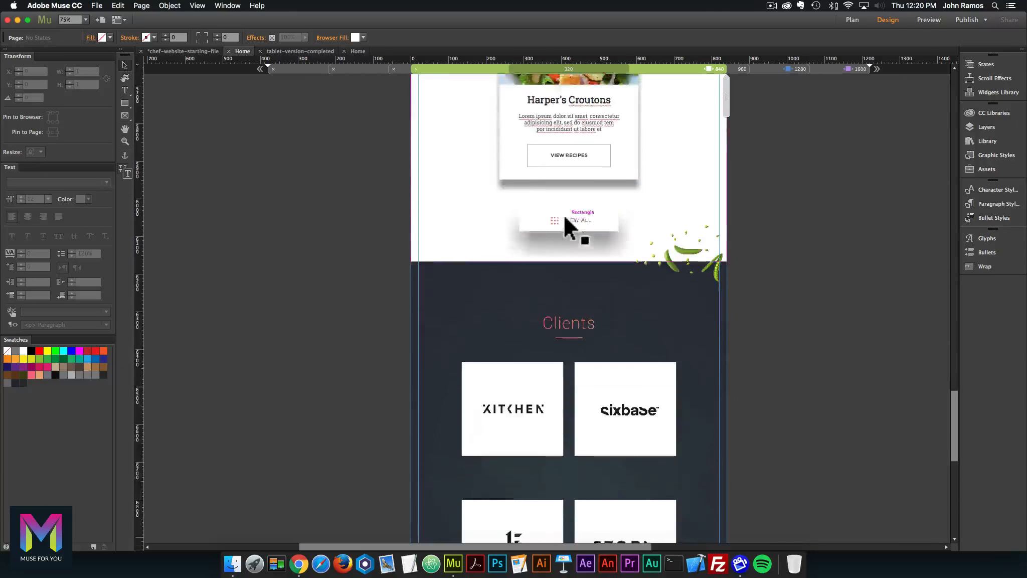
scroll(562, 216, "up", 3)
scroll(562, 217, "up", 20)
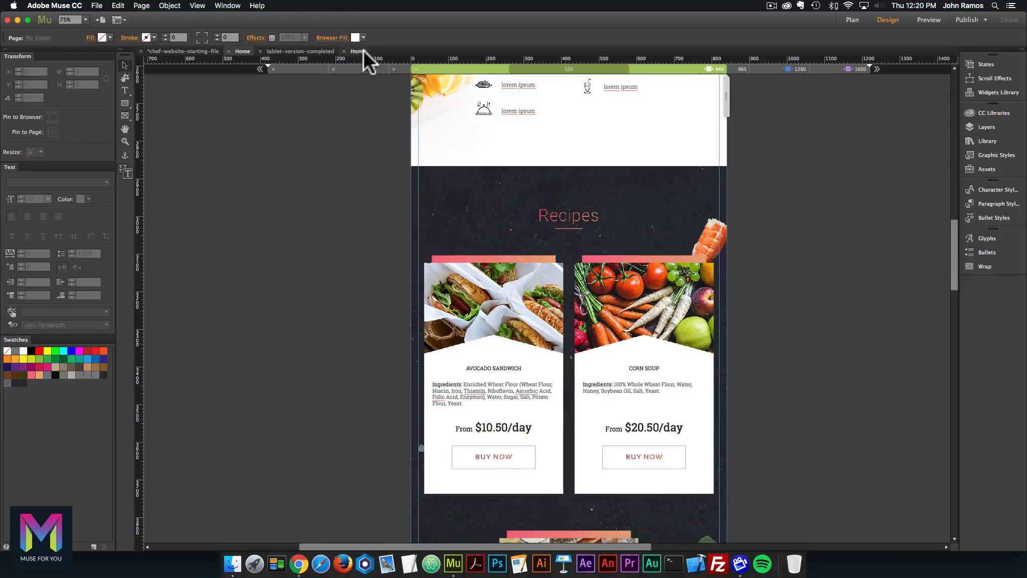
left_click(362, 51)
left_click(728, 69)
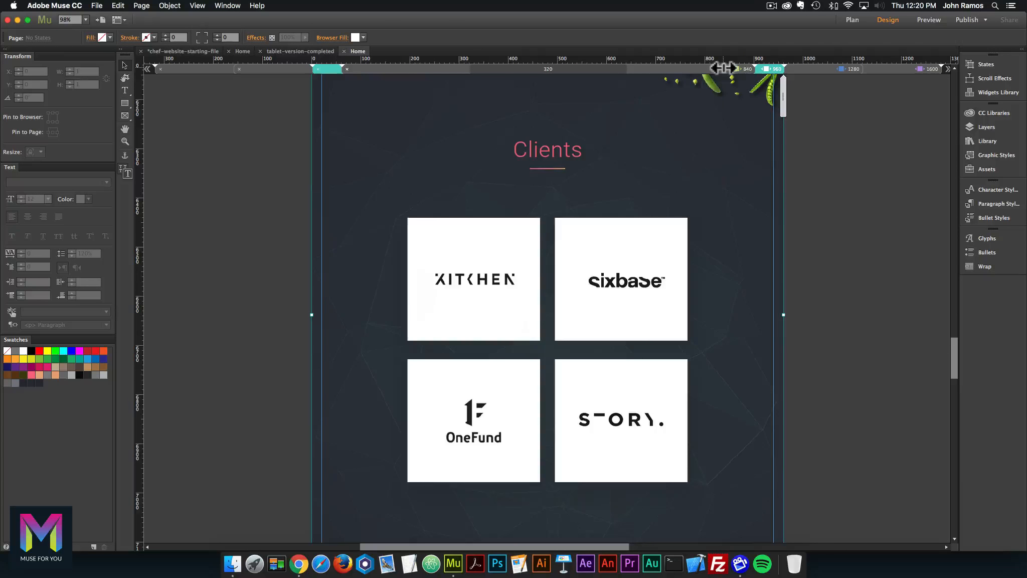
scroll(627, 191, "up", 5)
scroll(627, 191, "up", 15)
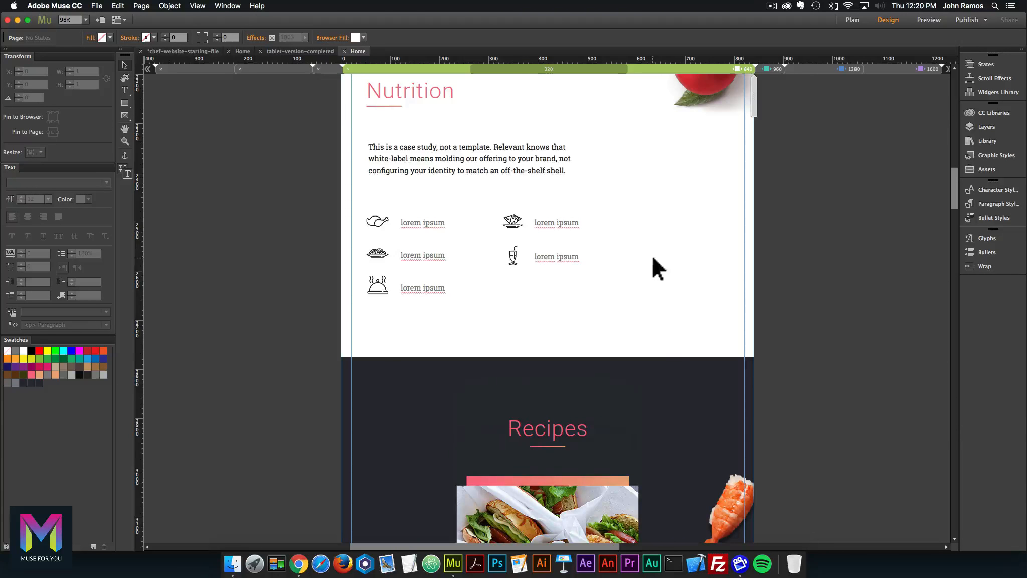
scroll(668, 342, "down", 4)
left_click(672, 306)
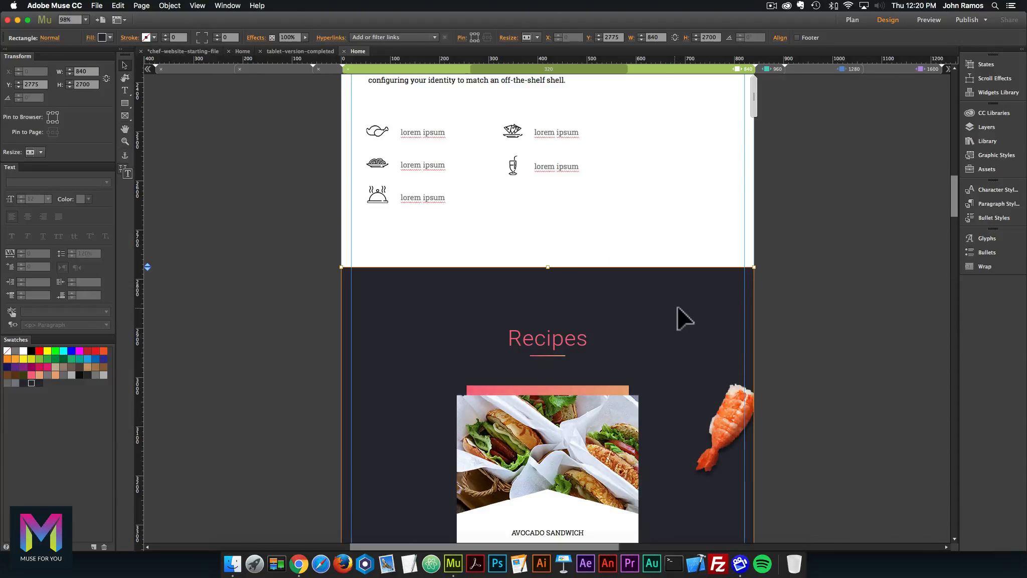
scroll(670, 306, "down", 3)
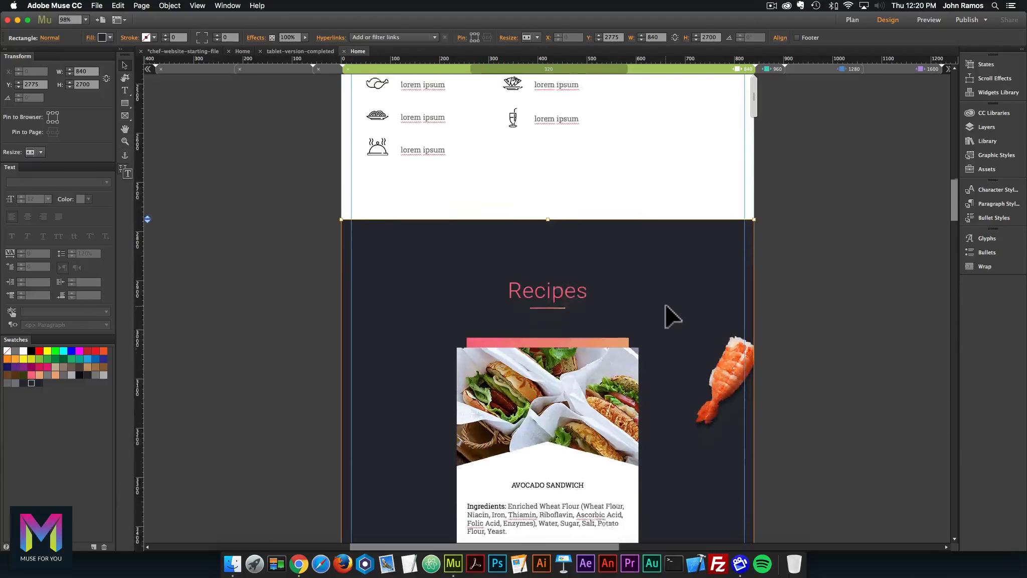
left_click(240, 50)
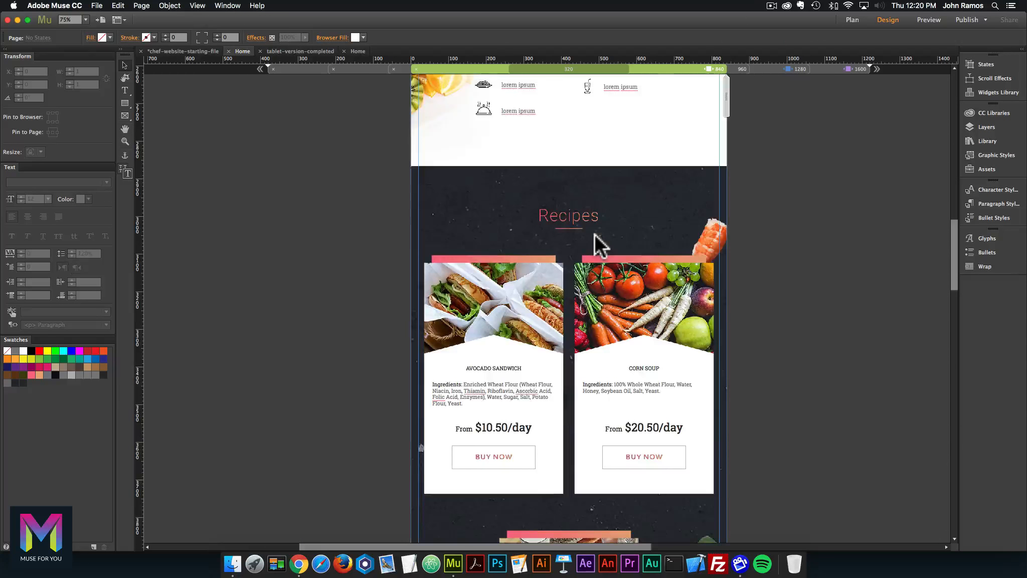
key("super+minus")
scroll(577, 258, "down", 5)
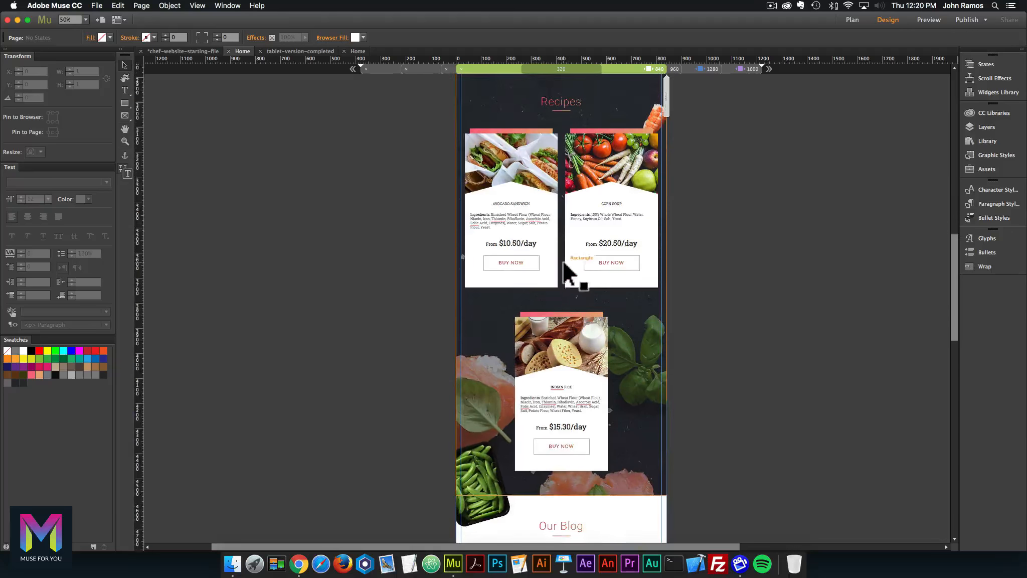
key("super+minus")
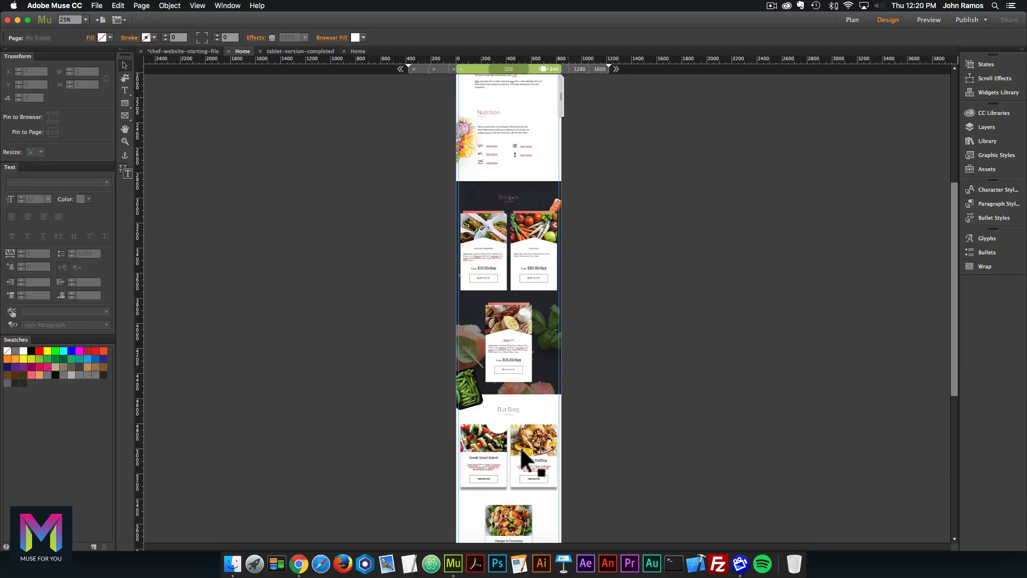
Push the Our Blog section further down the page.
left_click(547, 405)
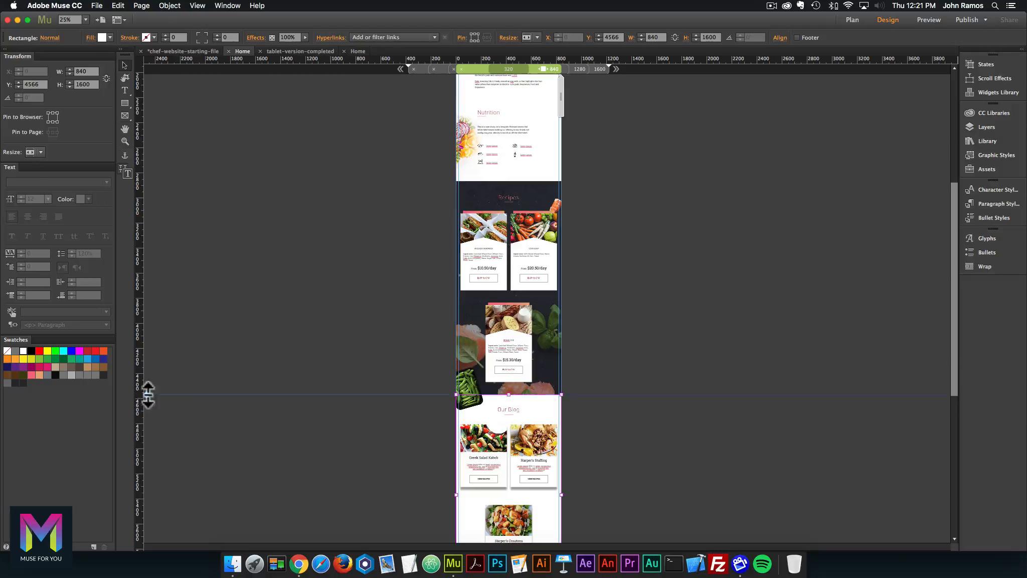
left_click_drag(148, 395, 146, 505)
scroll(243, 400, "down", 1)
left_click_drag(147, 417, 132, 519)
Make the Recipes background rectangle 2700 px tall.
left_click(552, 282)
left_click_drag(508, 293, 508, 421)
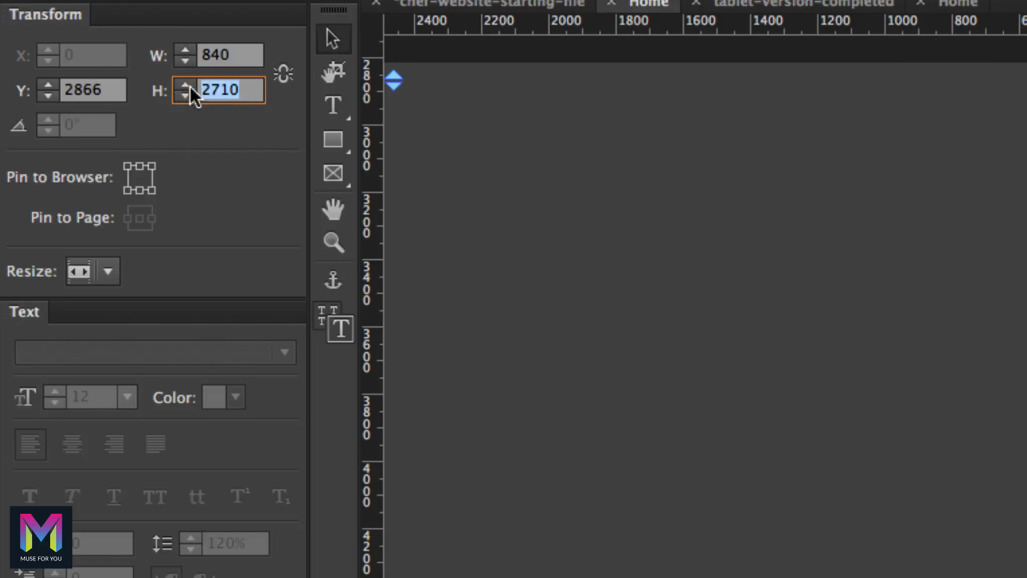
type("2700")
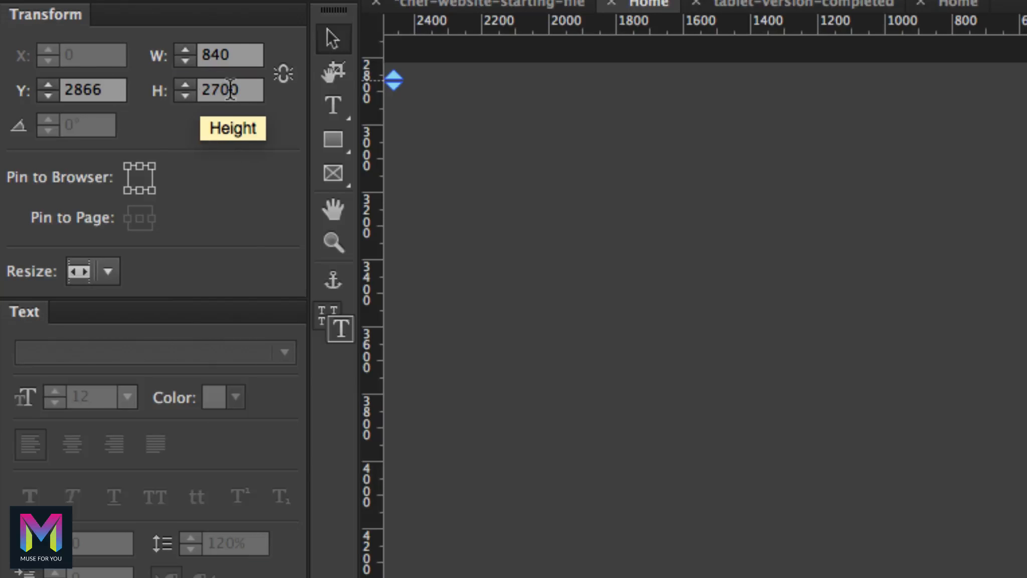
key("Return")
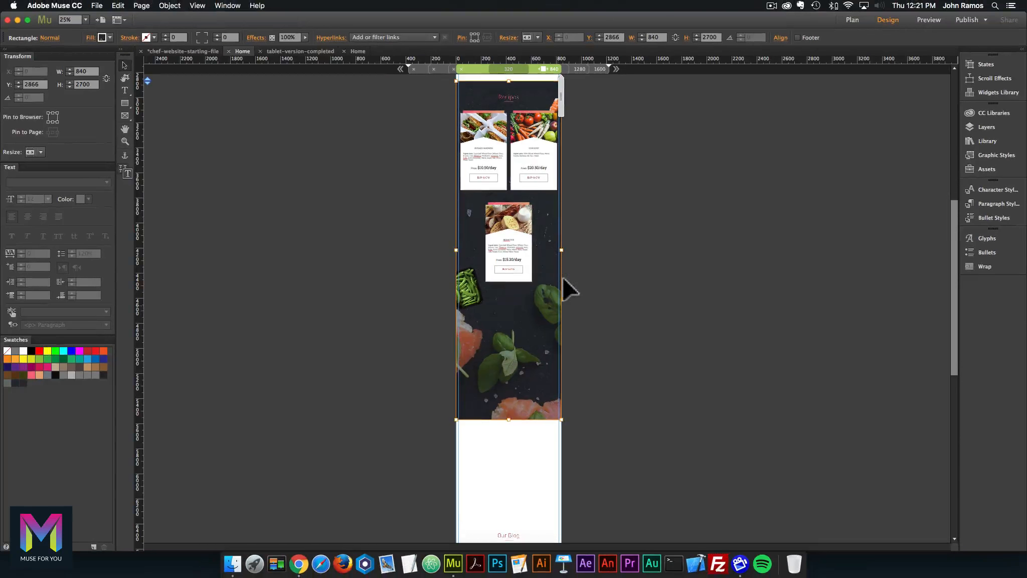
Hide the dark Recipes background at this breakpoint and draw a browser-width rectangle 2700 px tall.
right_click(546, 214)
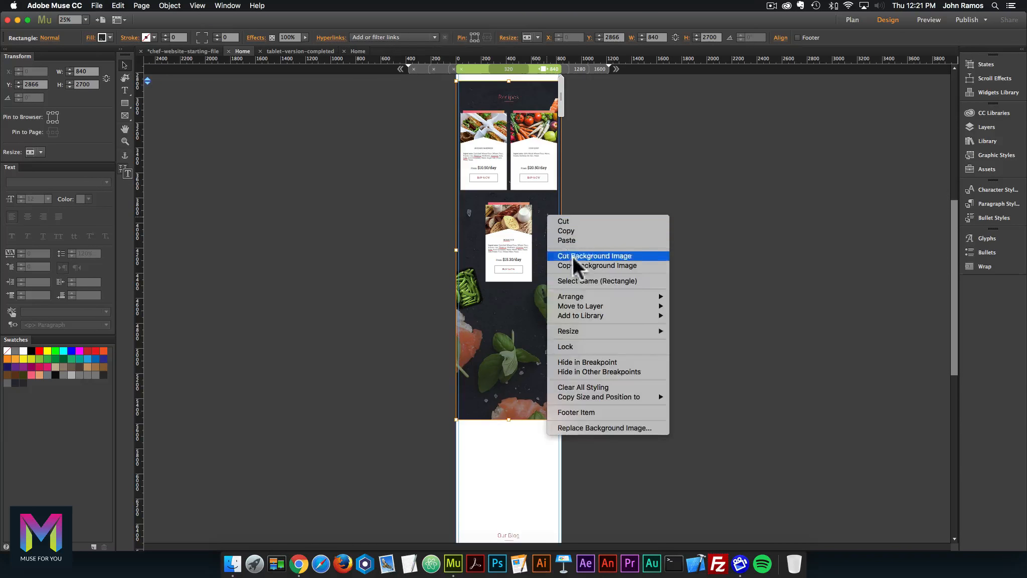
left_click(587, 358)
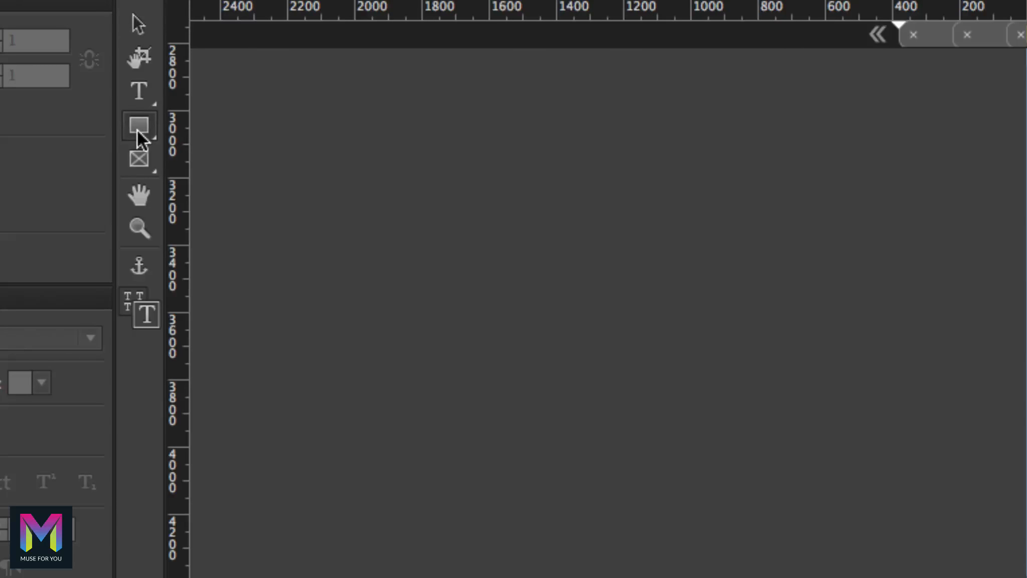
left_click(125, 103)
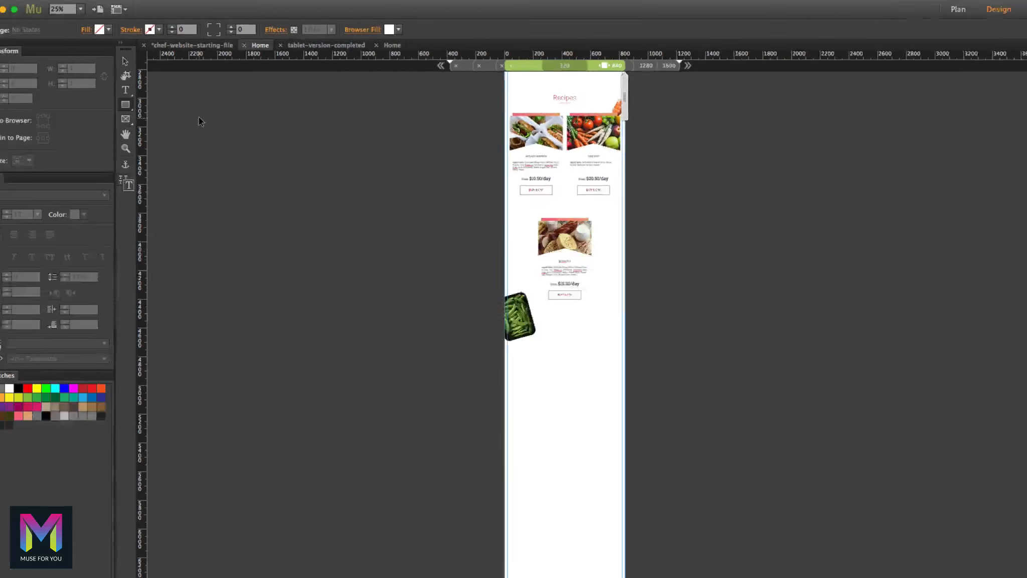
left_click_drag(511, 296, 555, 336)
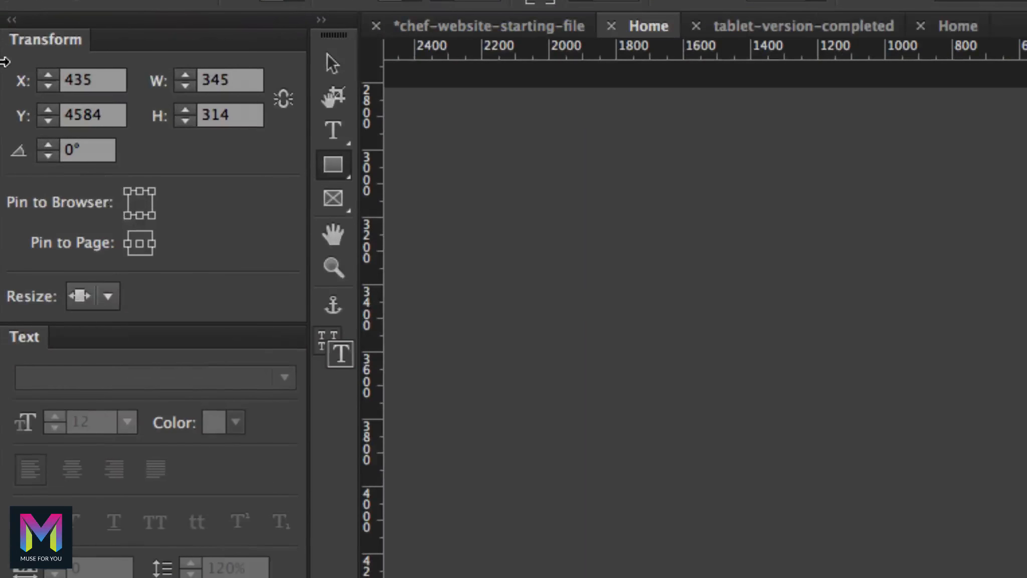
left_click(107, 297)
left_click(178, 416)
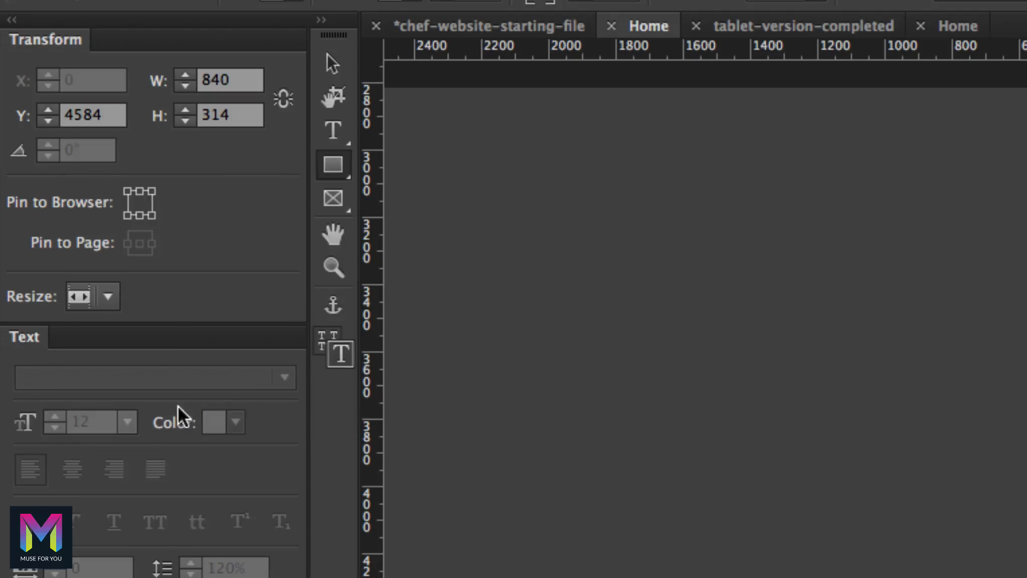
left_click(216, 116)
type("2700")
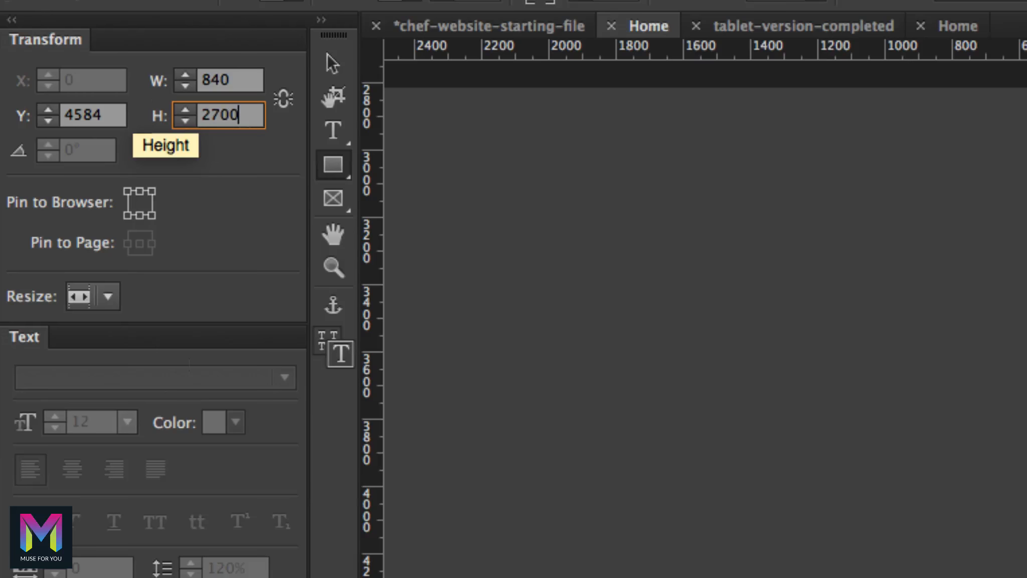
key("Return")
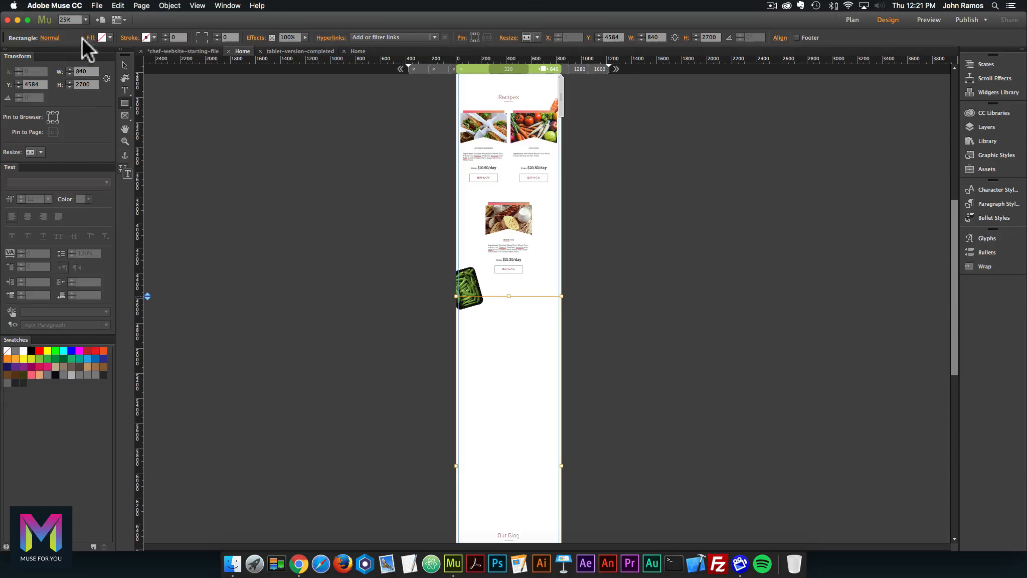
Fill the new rectangle with 272A33 and move it up to Y 2894, just below Nutrition.
left_click(110, 38)
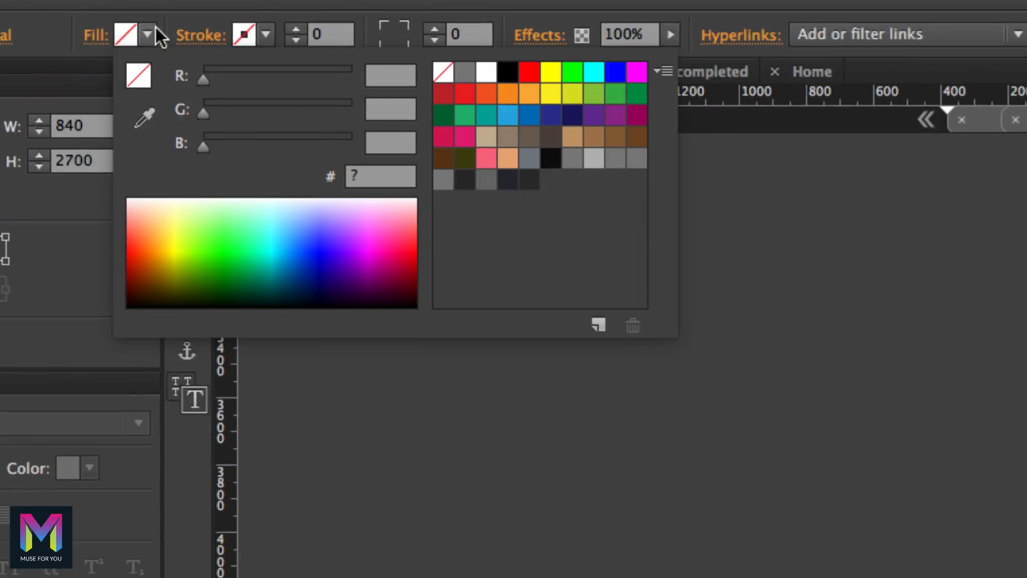
left_click(506, 179)
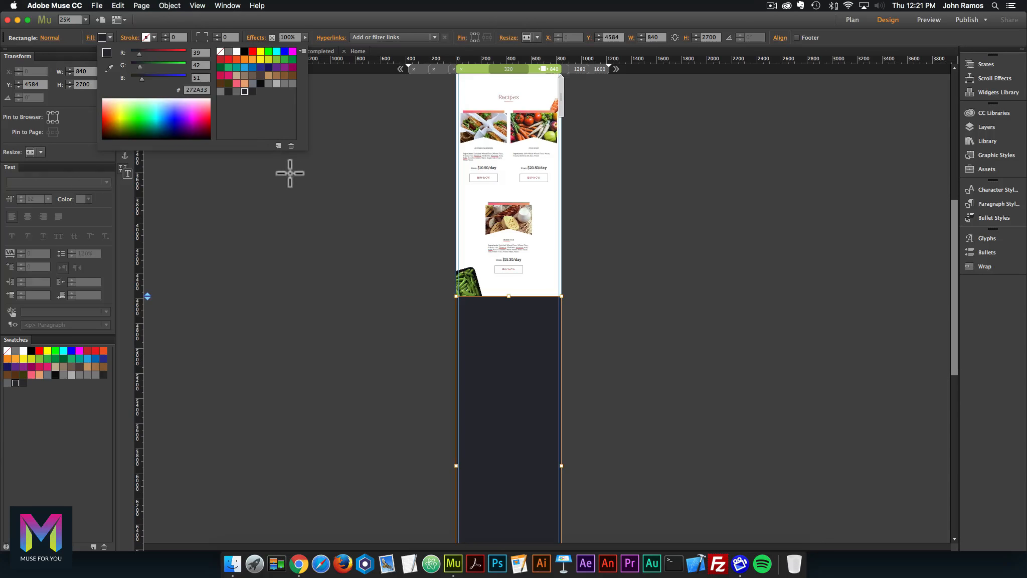
left_click(290, 173)
left_click_drag(517, 312, 516, 195)
scroll(517, 195, "up", 6)
left_click_drag(532, 298, 531, 275)
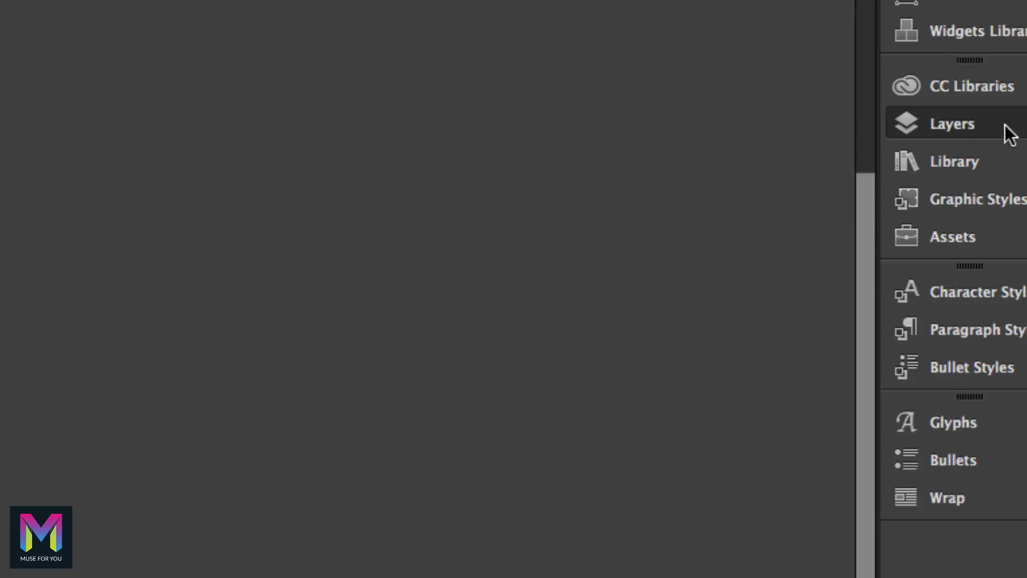
Move the Rectangle to the bottom of Section 3 in the Layers panel.
left_click(1008, 132)
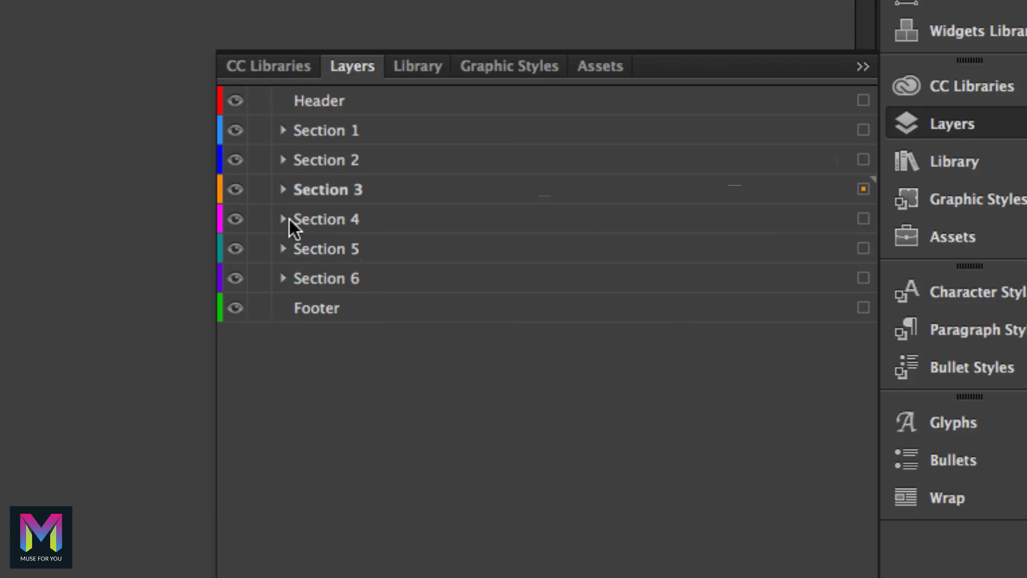
left_click(283, 189)
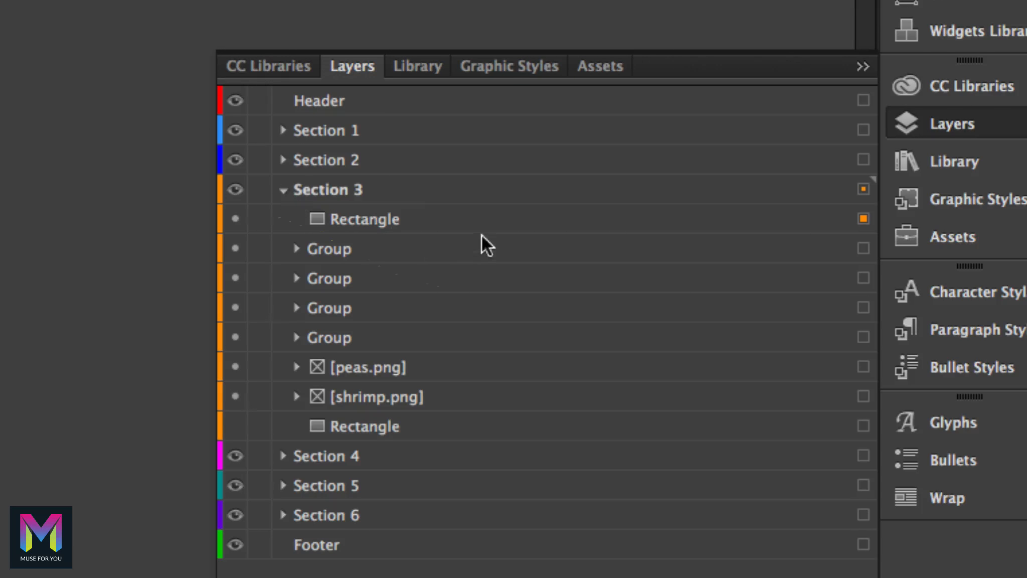
left_click(424, 220)
left_click_drag(385, 209, 386, 337)
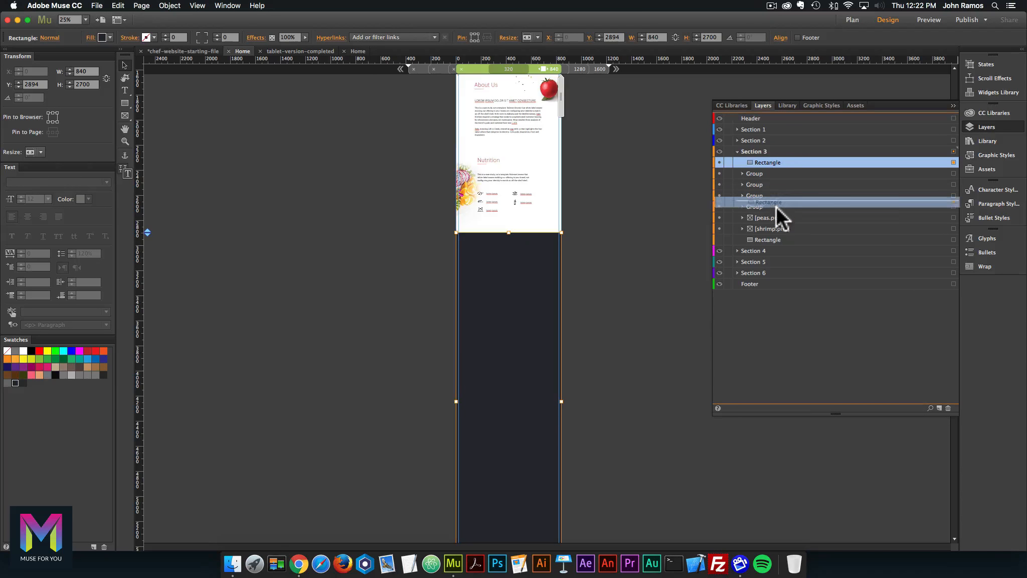
left_click_drag(776, 206, 761, 242)
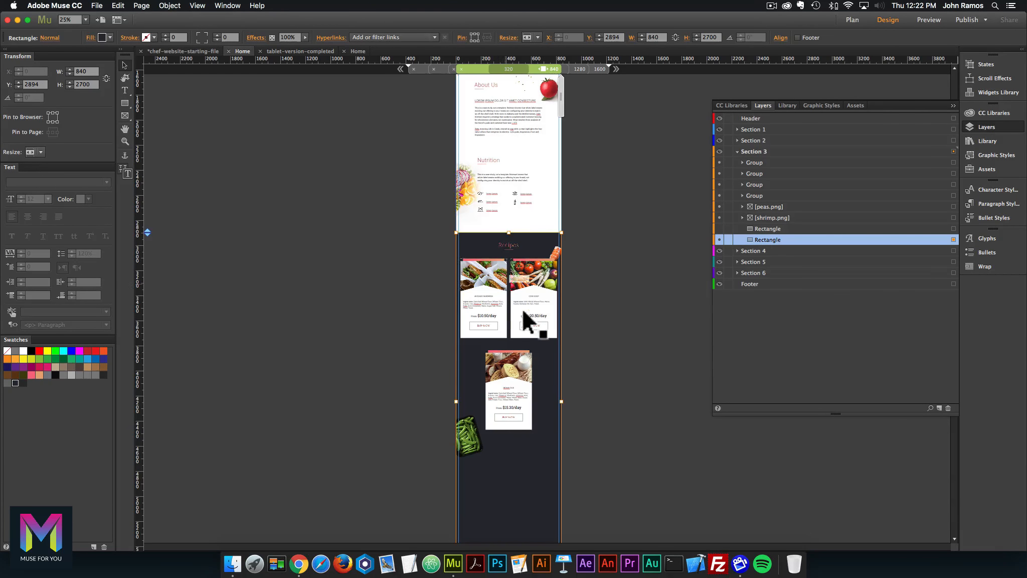
left_click(987, 127)
Fine-tune the dark rectangle's vertical position to Y 2897.
key("super+equal")
key("super+equal")
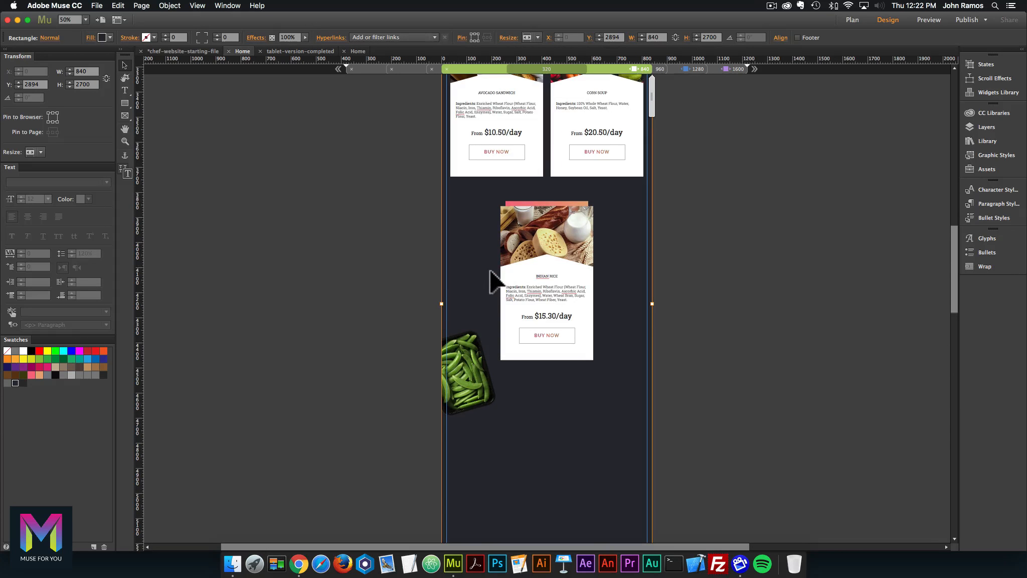
scroll(500, 270, "up", 1)
scroll(501, 279, "up", 5)
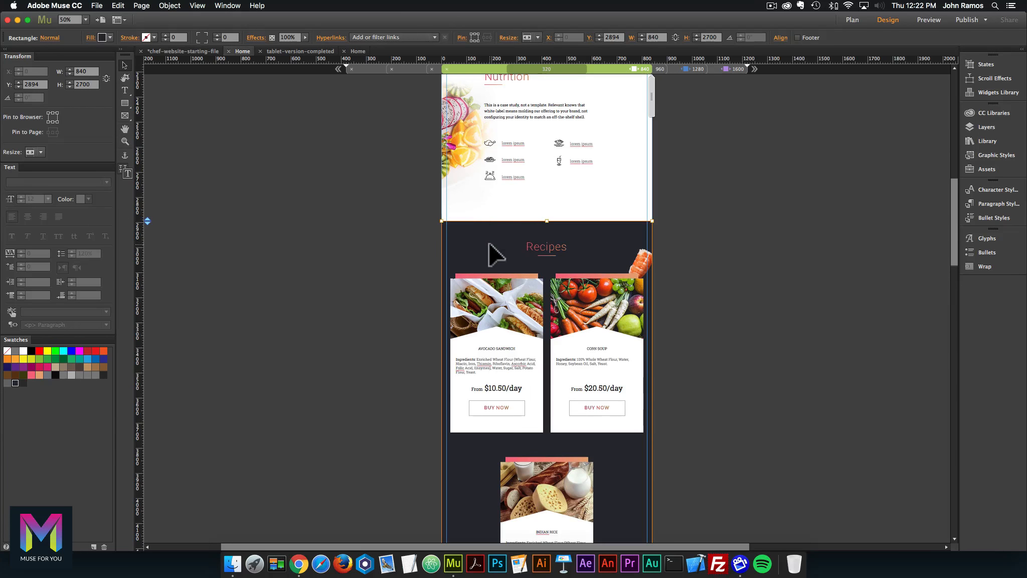
mouse_move(491, 229)
left_mouse_down()
mouse_move(491, 239)
mouse_move(492, 230)
left_mouse_up()
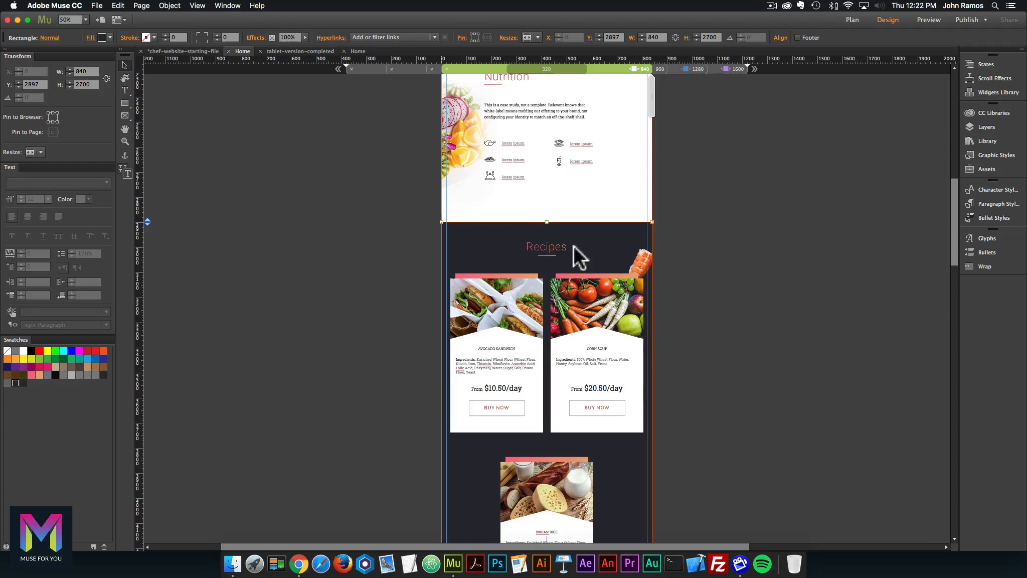
scroll(737, 287, "down", 2)
scroll(742, 289, "down", 7)
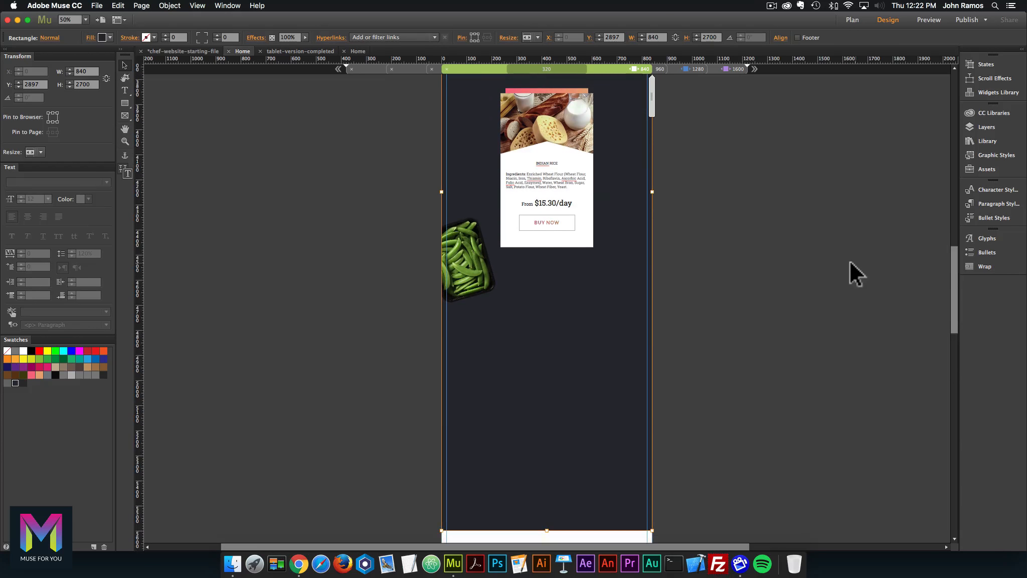
key("super+minus")
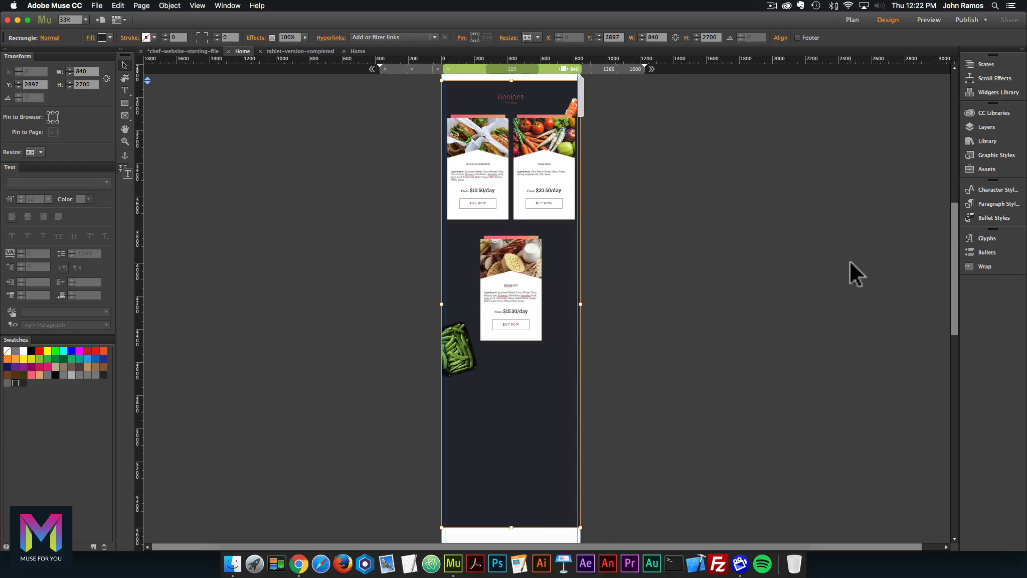
Stack Avocado Sandwich, Corn Soup and Indian Rice cards in one centred column, then switch Home pages.
left_click(519, 272)
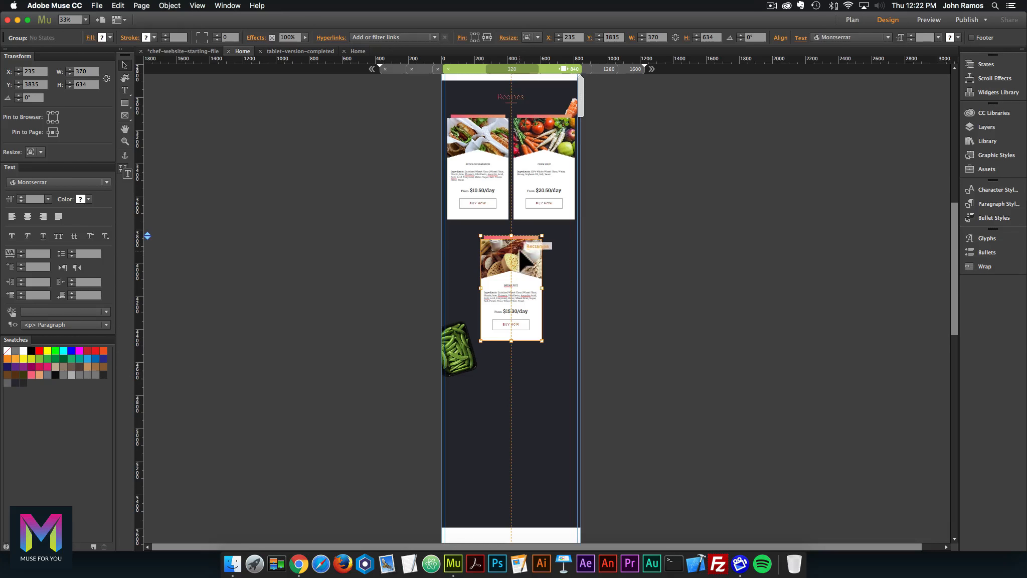
left_click_drag(516, 258, 523, 402)
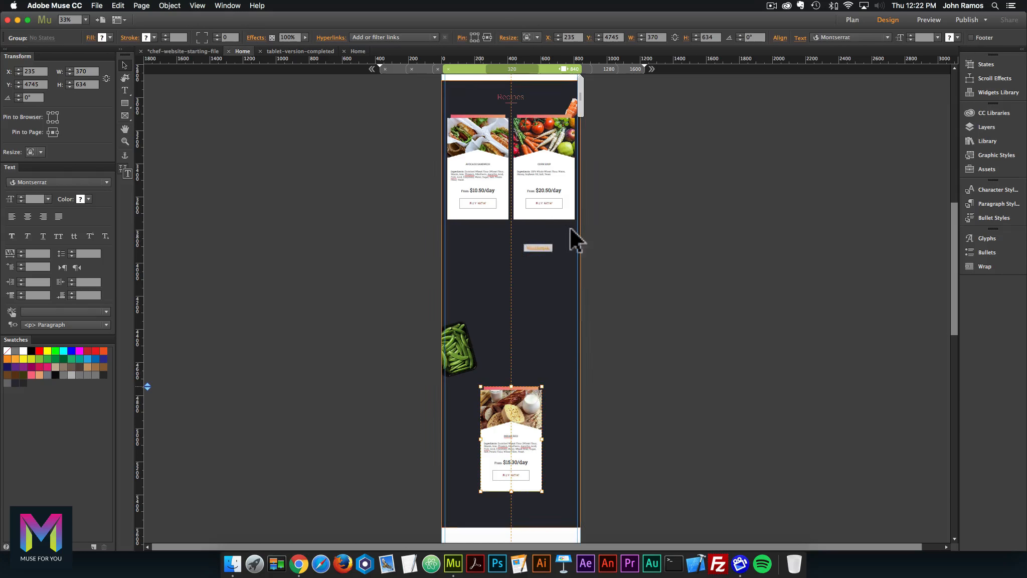
left_click(547, 147)
left_click_drag(557, 156, 522, 291)
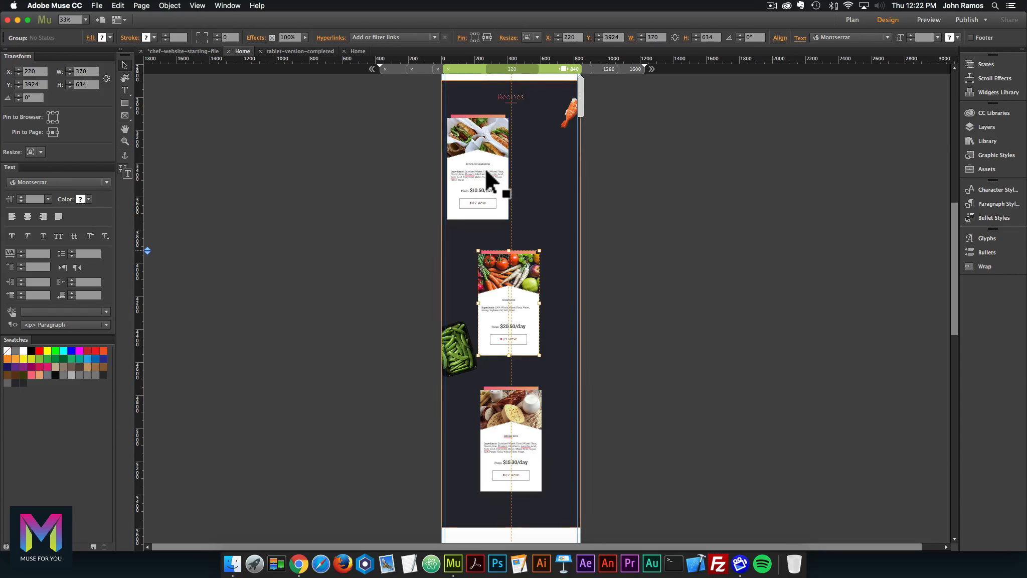
left_click_drag(479, 168, 513, 170)
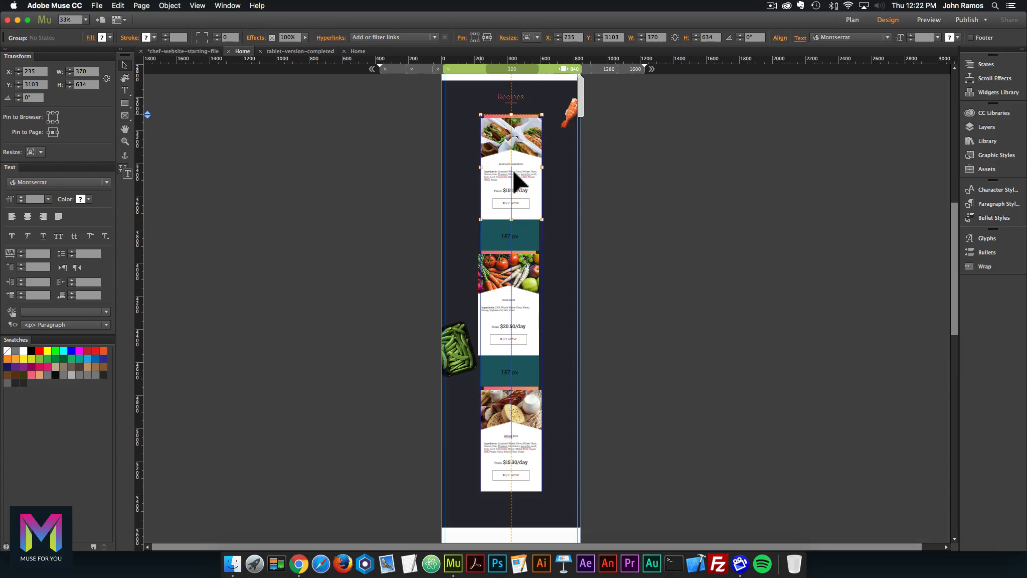
left_click(615, 110)
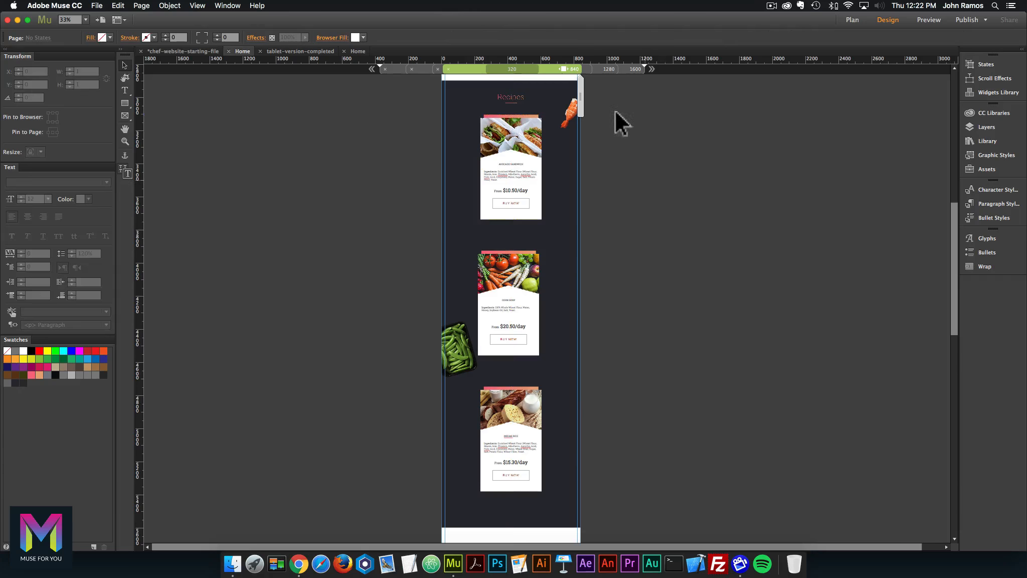
left_click(360, 50)
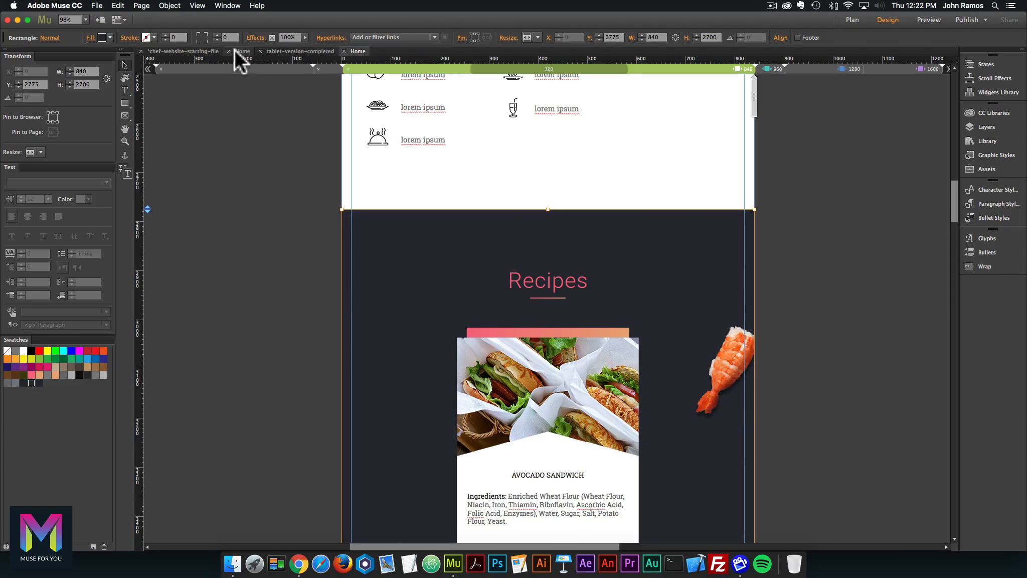
Set the dark rectangle's Y to 2775 and align its top edge with the Nutrition section.
left_click(235, 49)
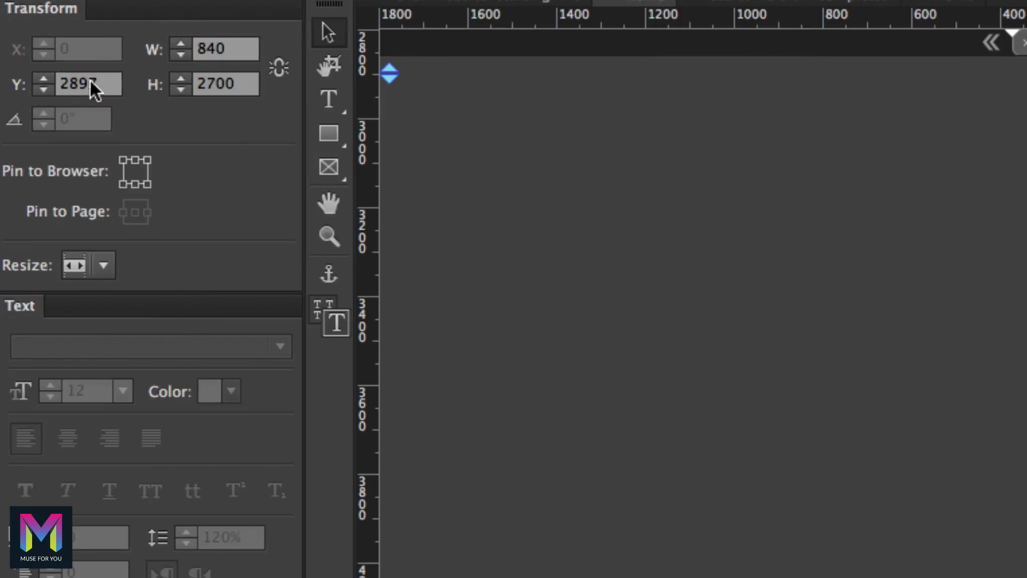
left_click(35, 86)
type("27")
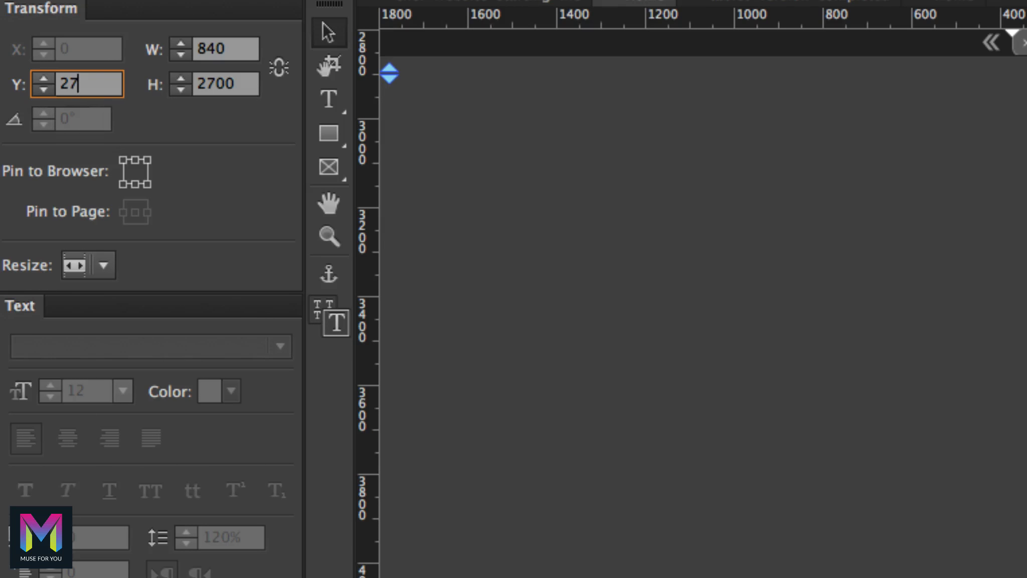
type("75")
key("Return")
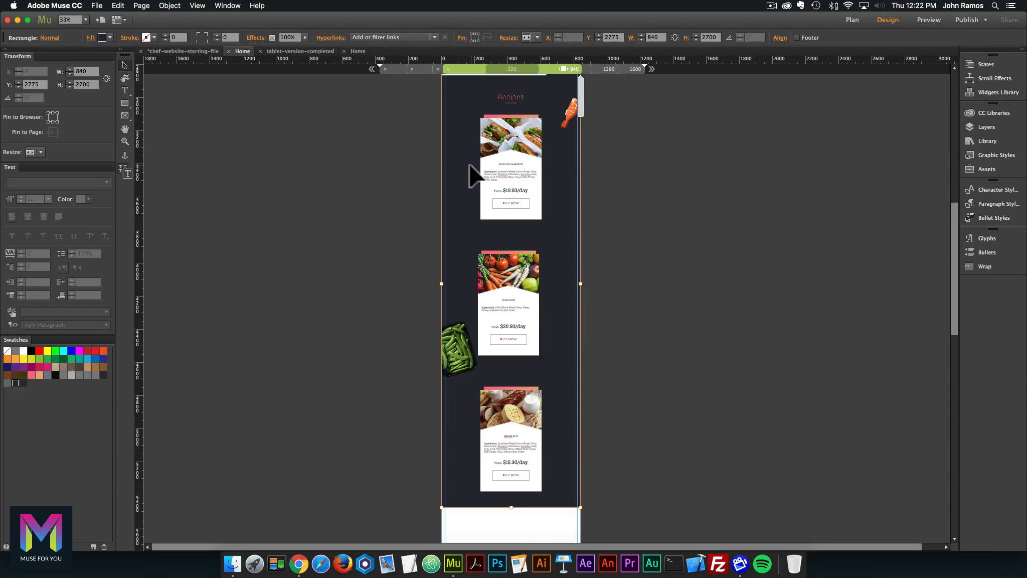
scroll(472, 170, "up", 6)
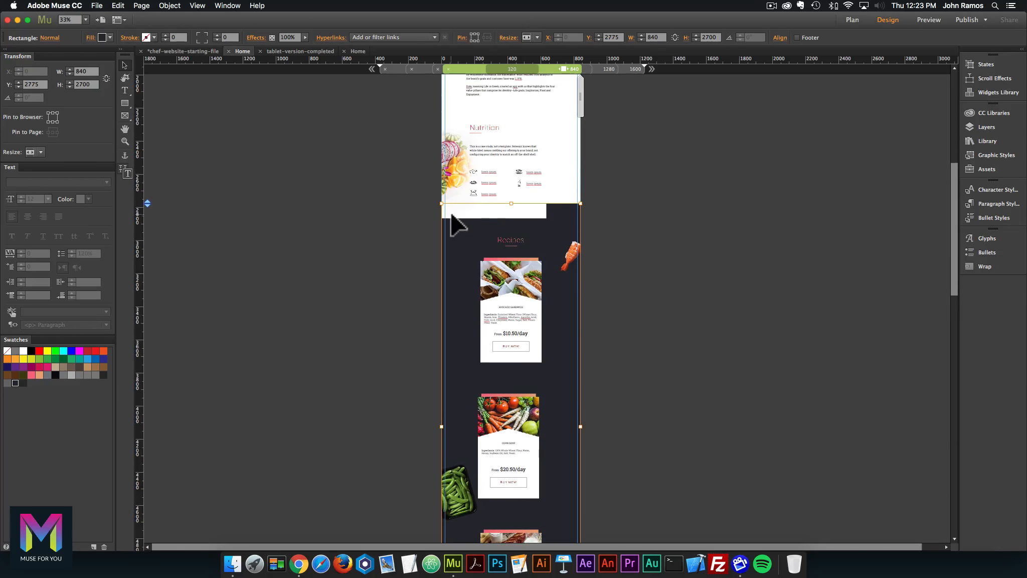
left_click_drag(511, 203, 511, 218)
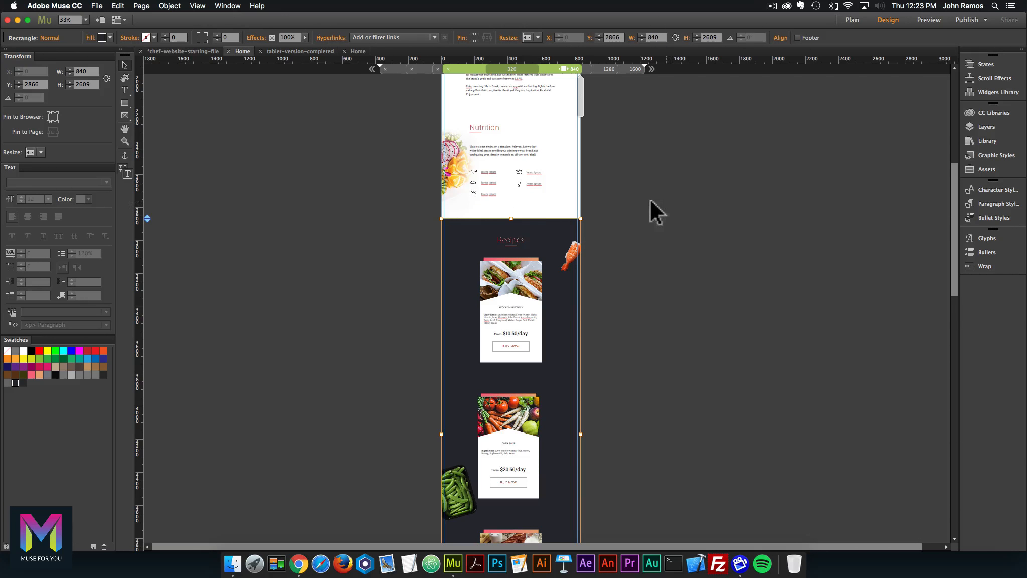
left_click(625, 191)
scroll(625, 191, "down", 4)
scroll(621, 191, "down", 3)
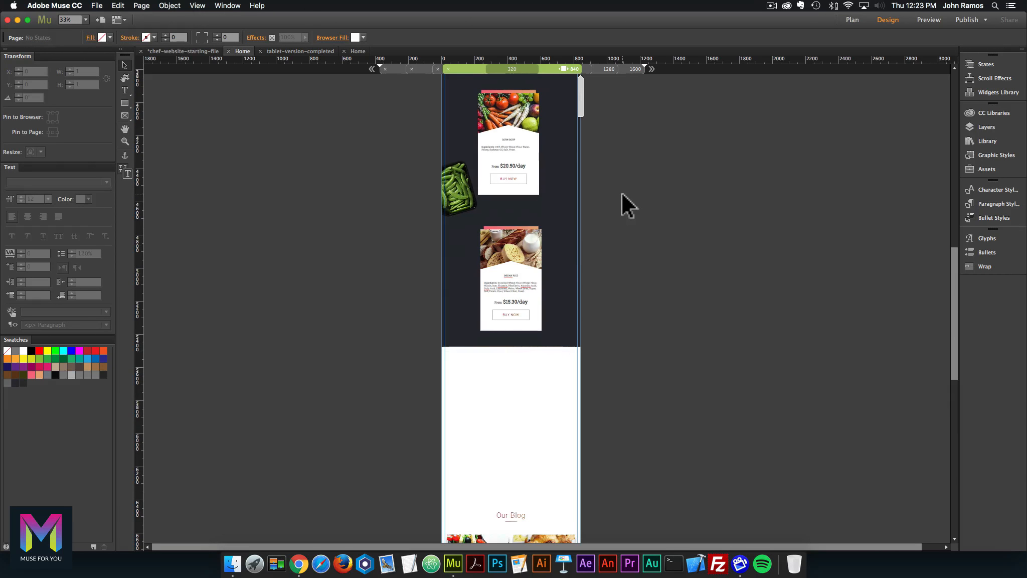
Centre the Corn Soup card and raise the Indian Rice card up beneath it.
left_click(531, 236)
scroll(524, 218, "up", 2)
scroll(524, 217, "up", 2)
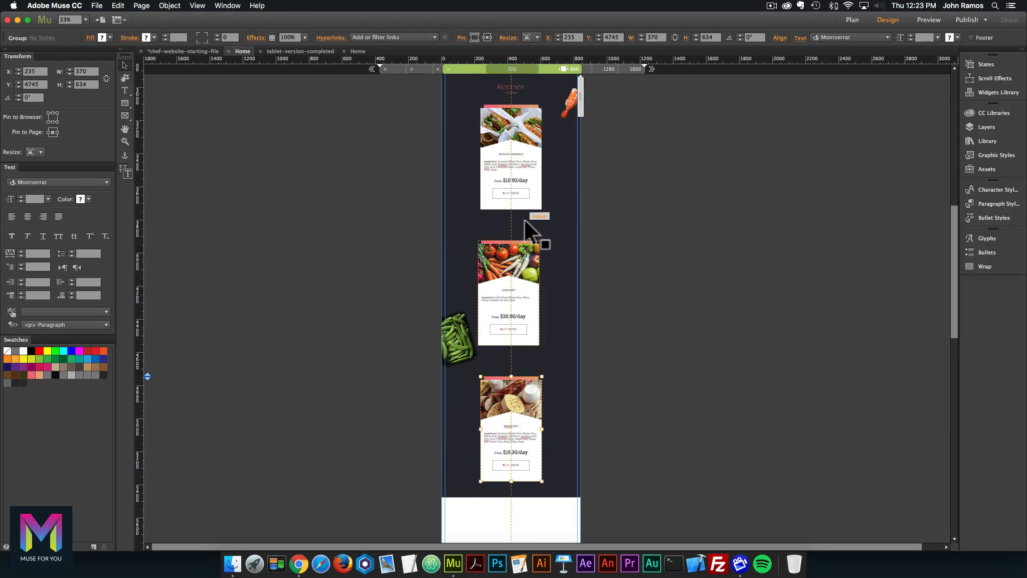
left_click(517, 282)
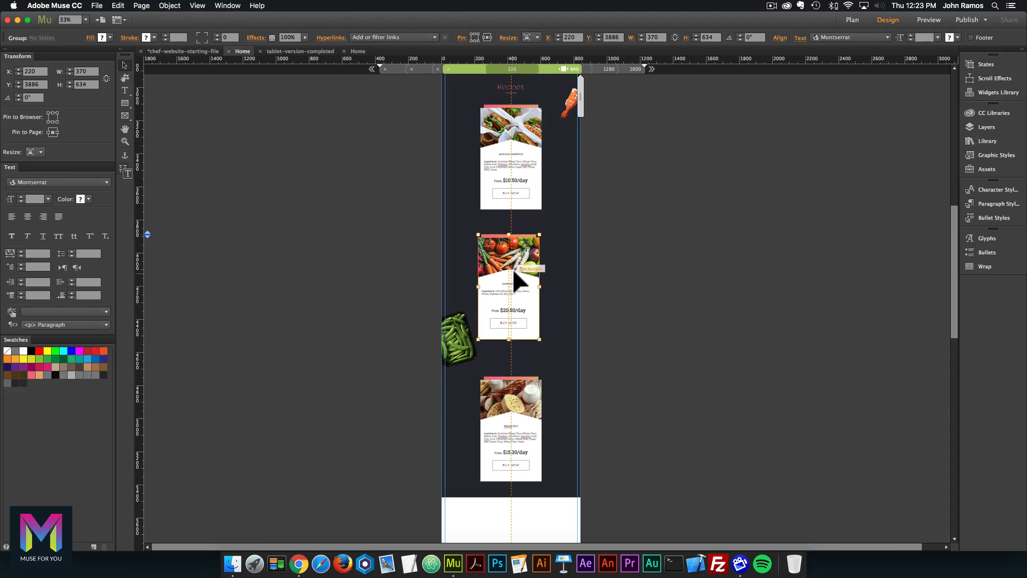
left_click_drag(511, 309, 515, 307)
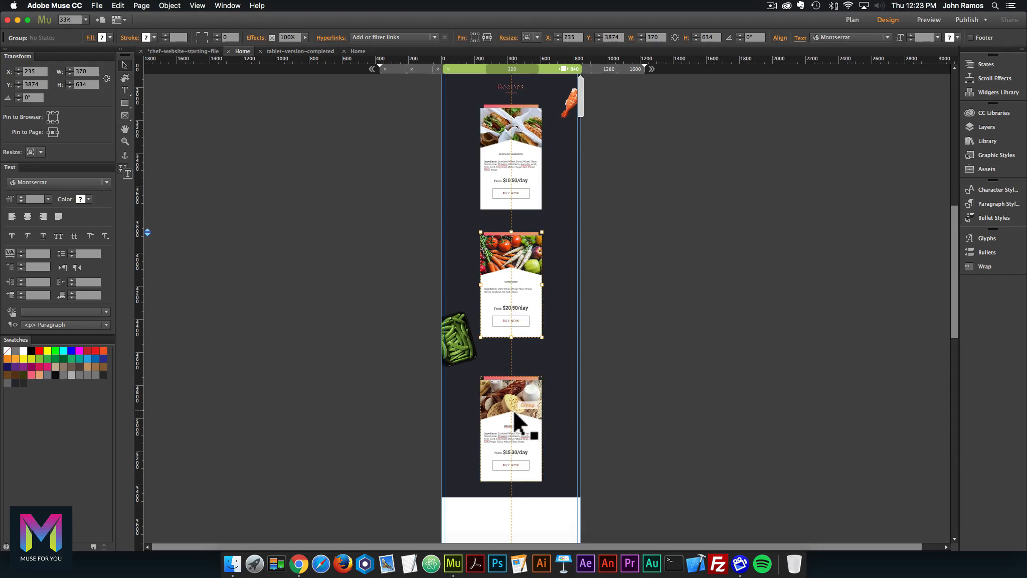
left_click_drag(514, 412, 516, 404)
left_click(652, 402)
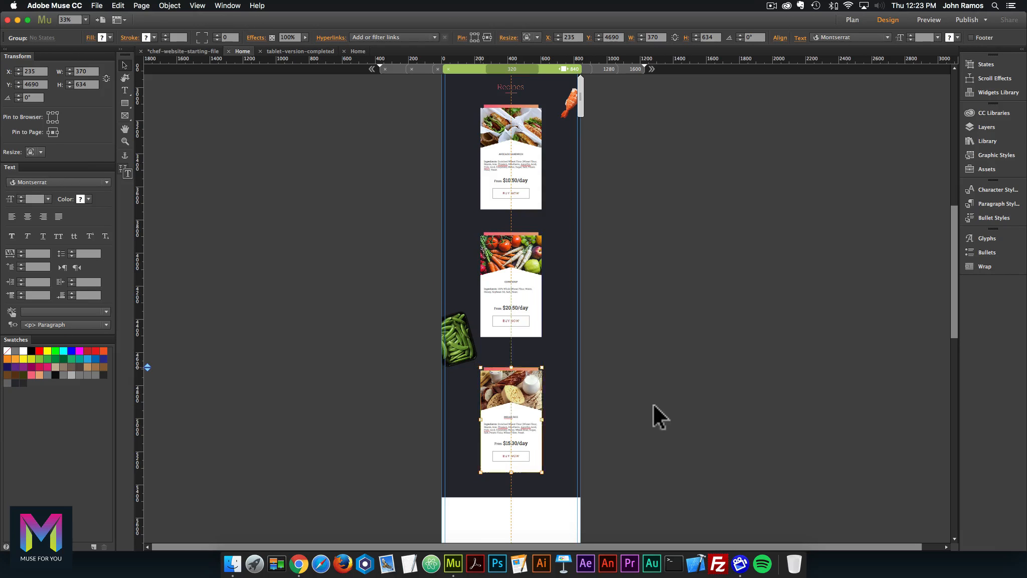
scroll(644, 395, "down", 3)
scroll(644, 395, "down", 5)
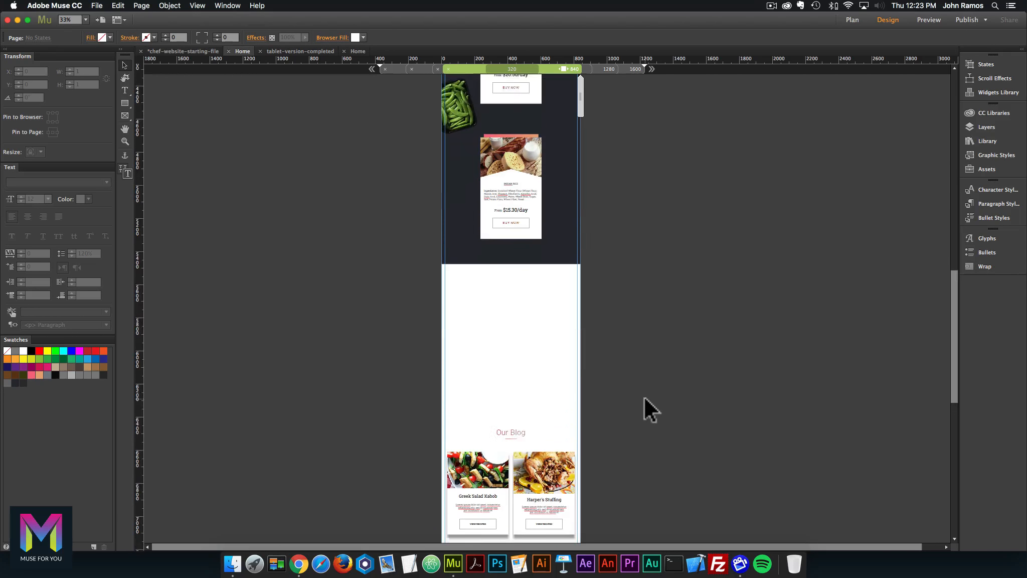
Move the Our Blog background up and push the Clients section further down.
left_click(480, 375)
mouse_move(145, 367)
left_mouse_down()
mouse_move(164, 299)
mouse_move(163, 222)
left_mouse_up()
left_click(280, 366)
scroll(301, 369, "down", 3)
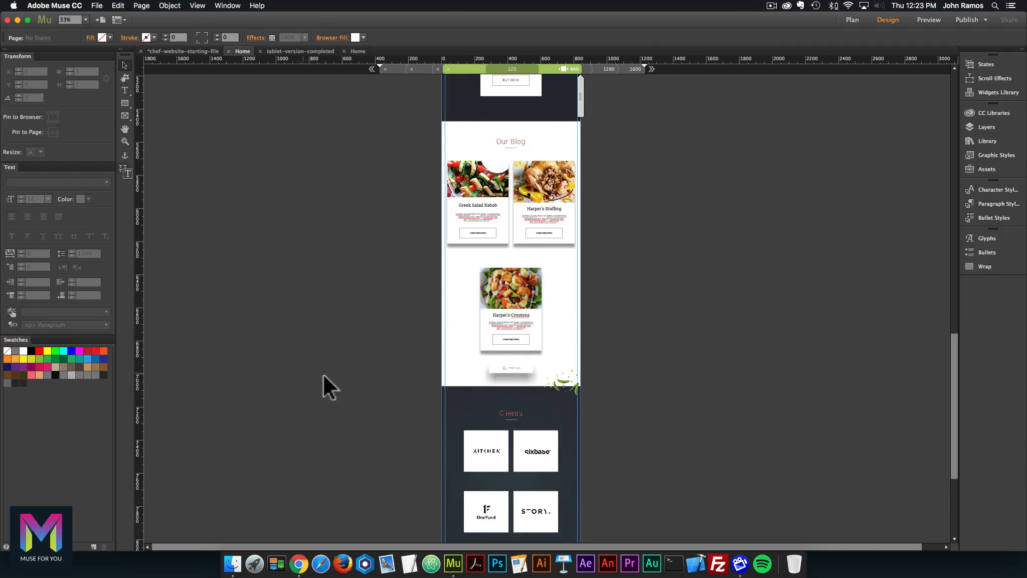
scroll(351, 373, "down", 3)
left_click(464, 312)
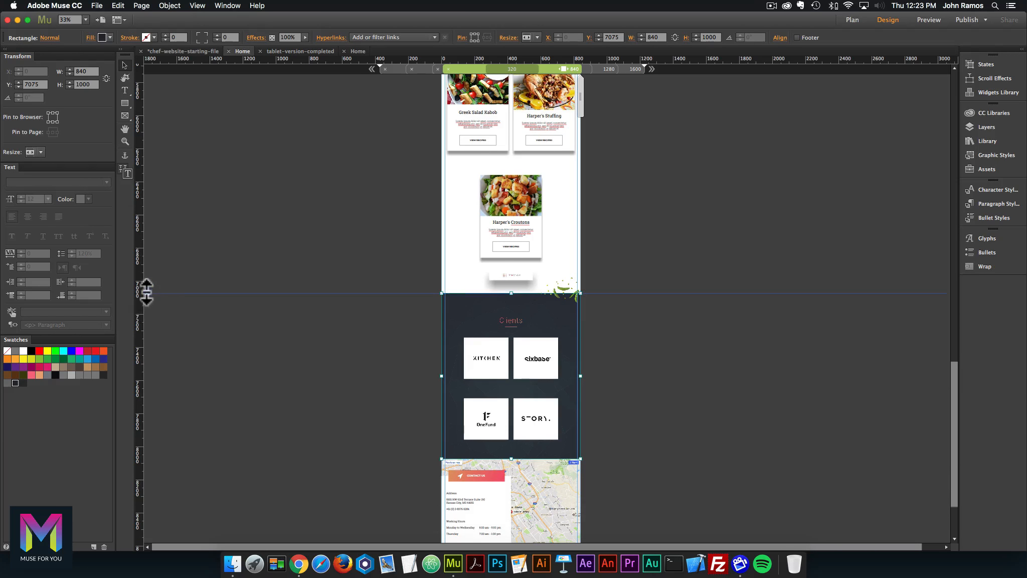
mouse_move(146, 292)
left_mouse_down()
mouse_move(138, 431)
mouse_move(147, 437)
left_mouse_up()
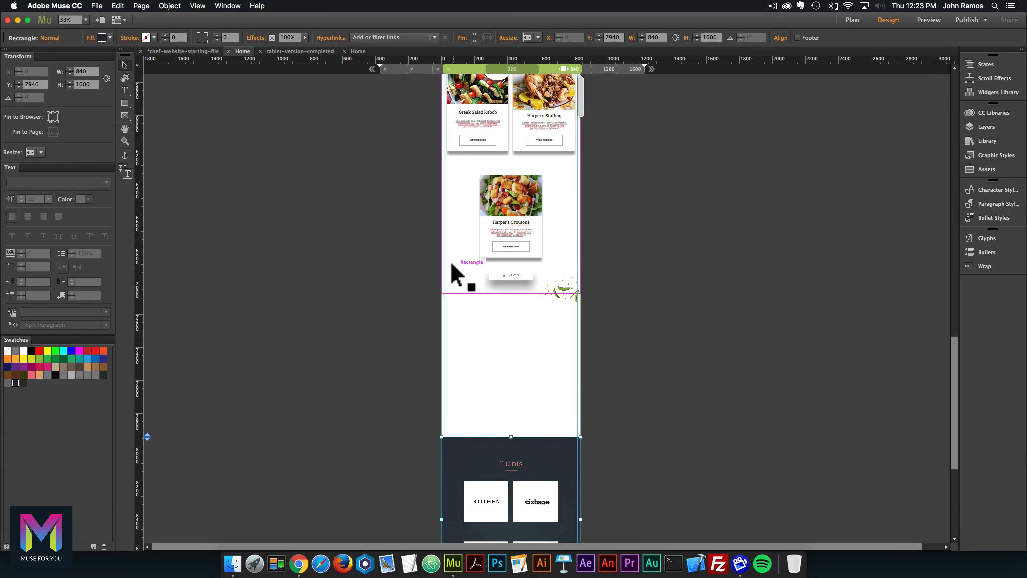
Check the reference tablet page's blog background, then set the Our Blog height to 2500.
left_click(358, 51)
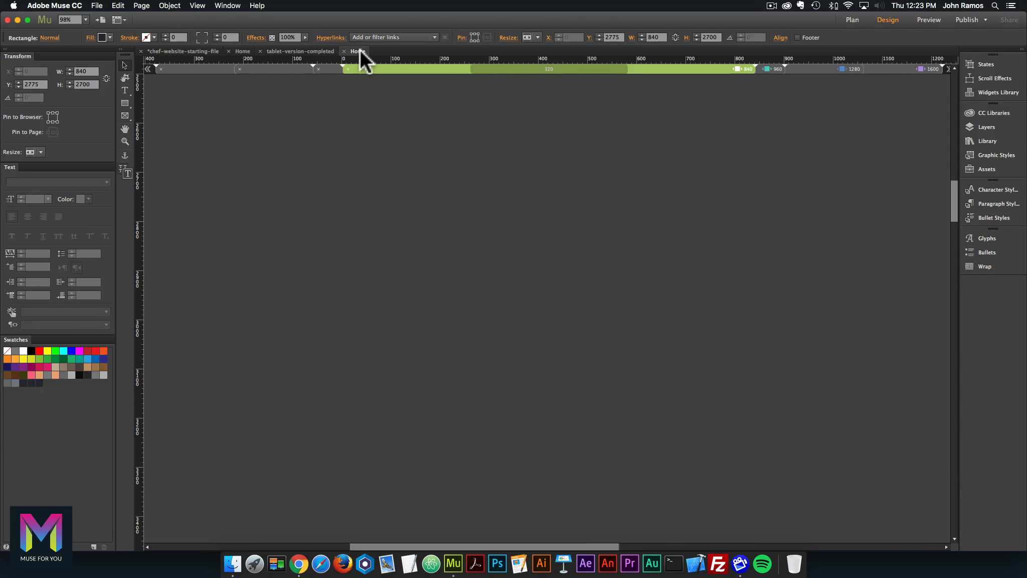
scroll(351, 211, "down", 15)
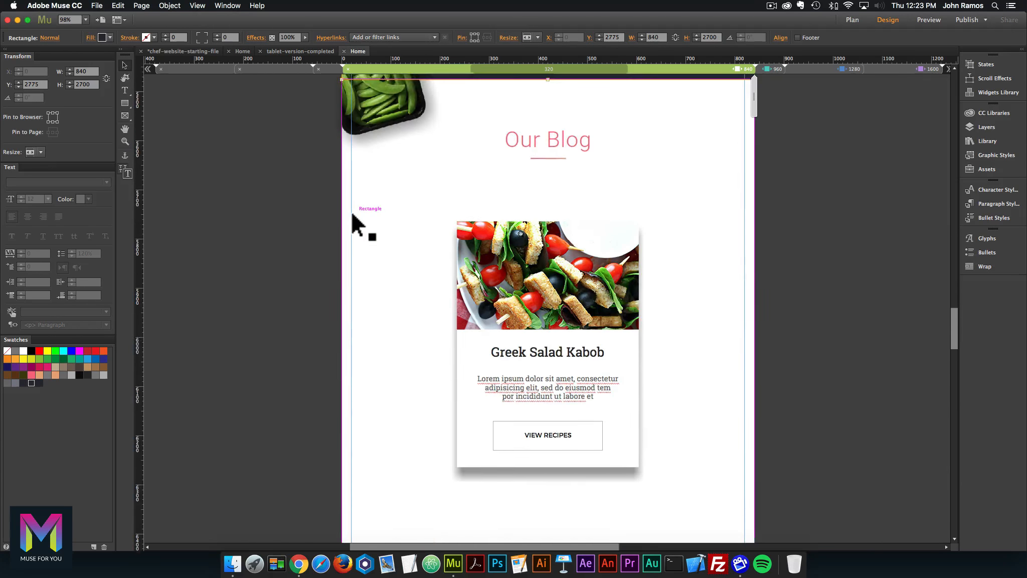
left_click(415, 165)
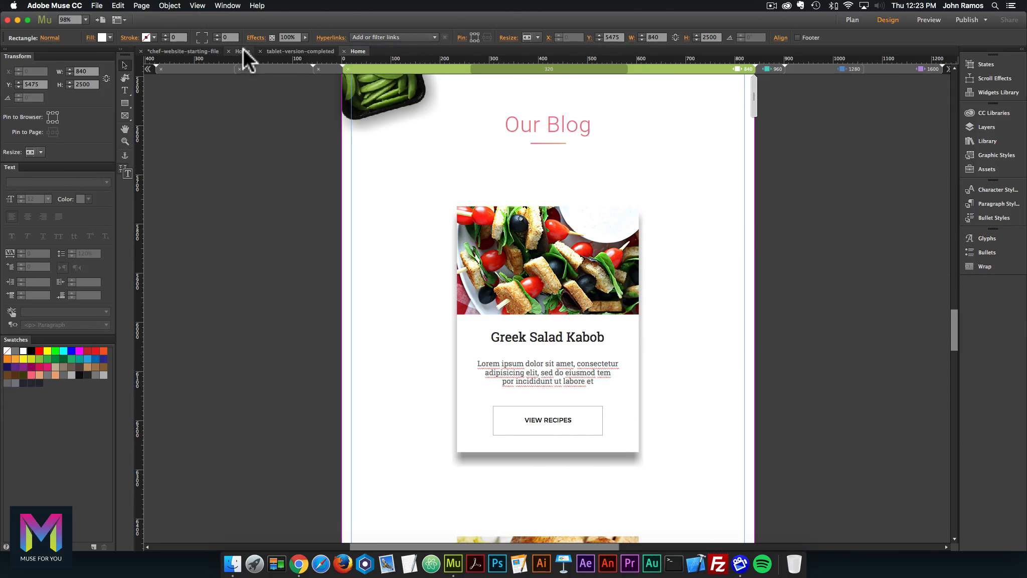
left_click(243, 51)
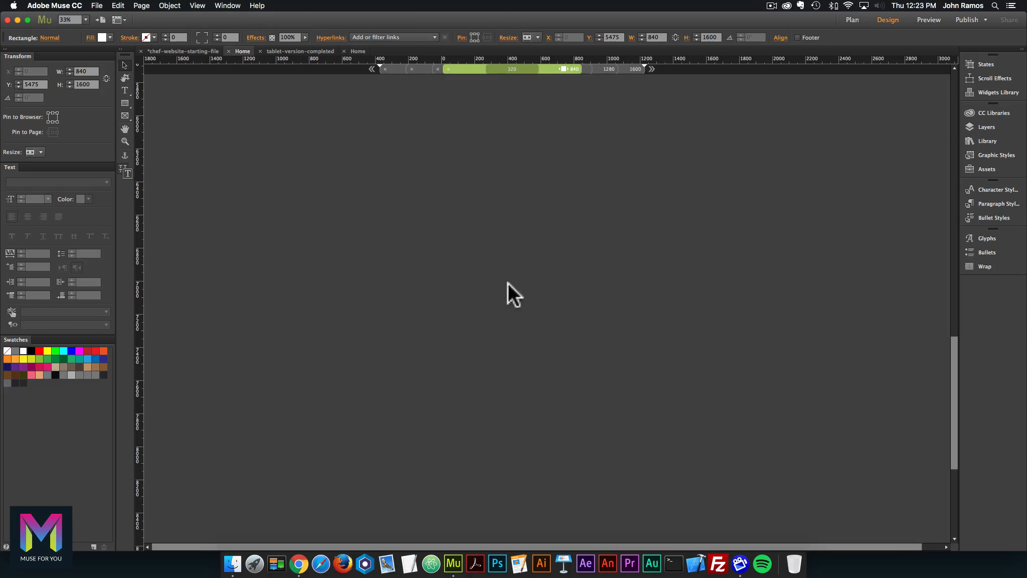
scroll(507, 279, "up", 5)
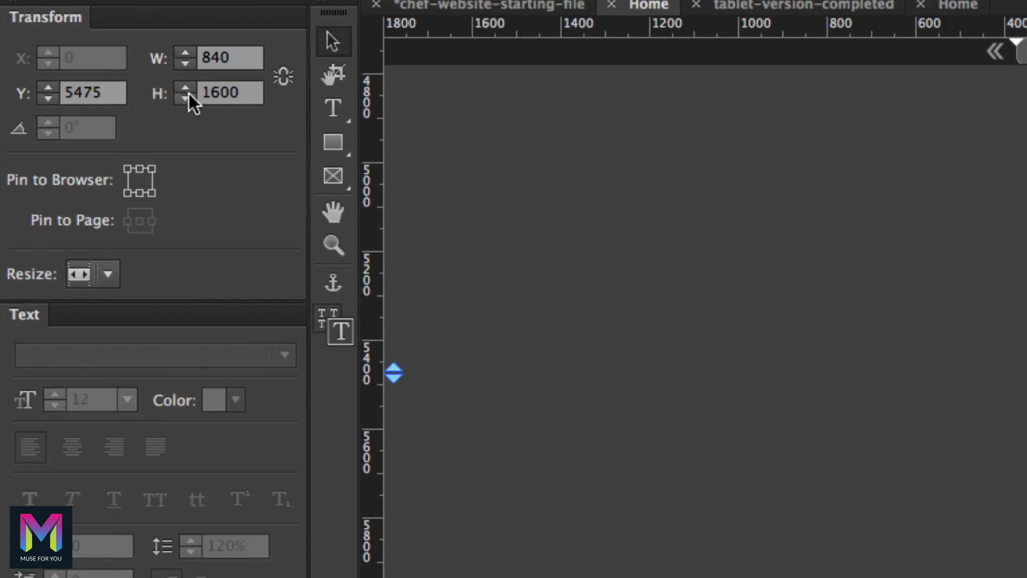
type("2500")
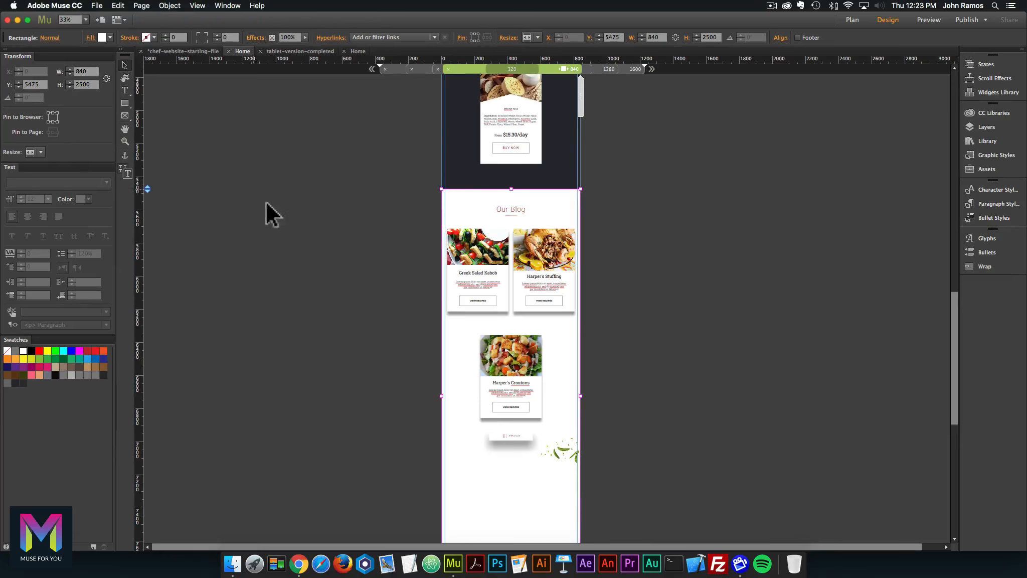
scroll(266, 211, "down", 5)
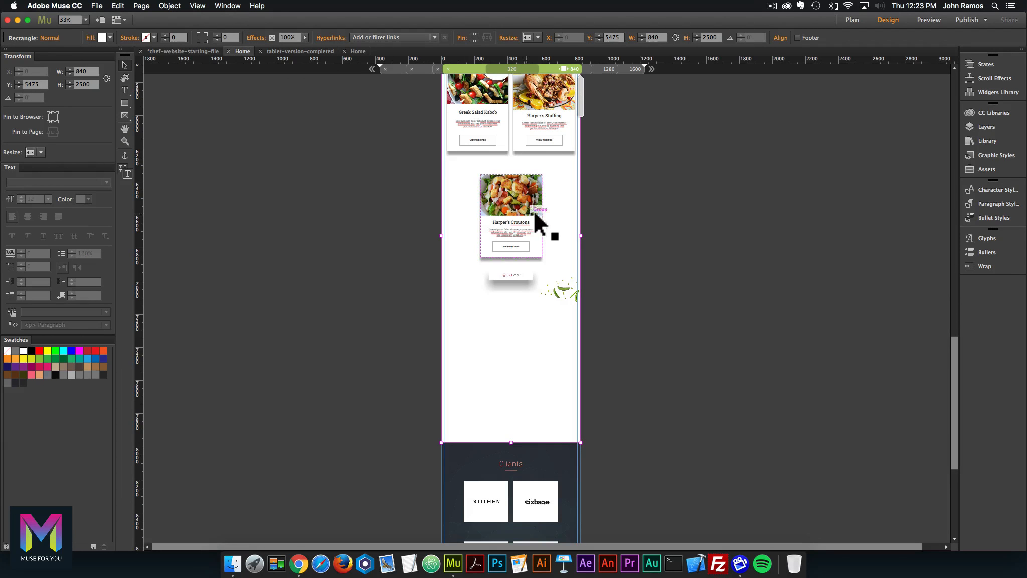
Stack the Harper's blog cards in one centred column, 210 px apart, with View All below.
left_click(496, 275)
left_click(523, 218, "shift")
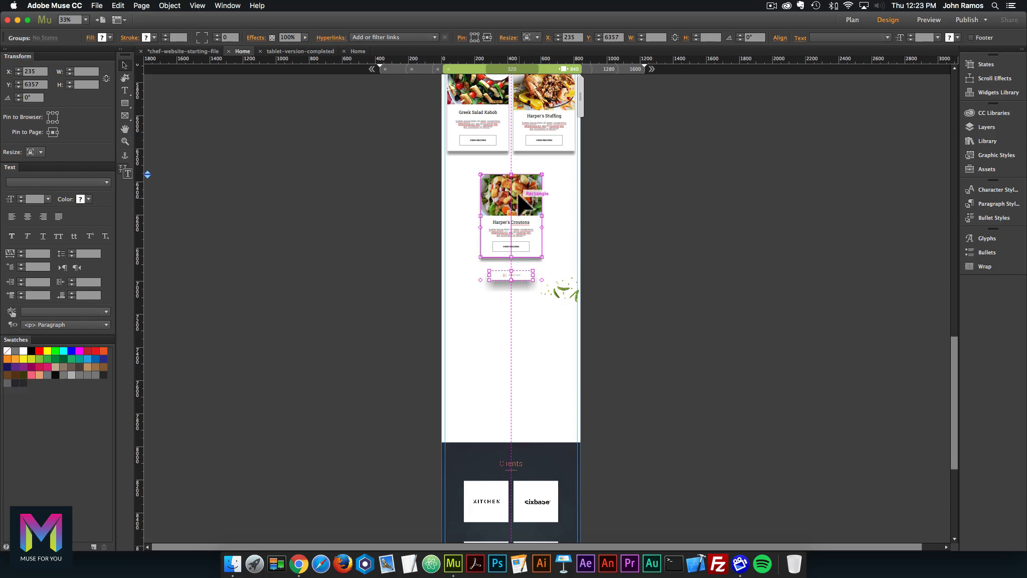
key("super+equal")
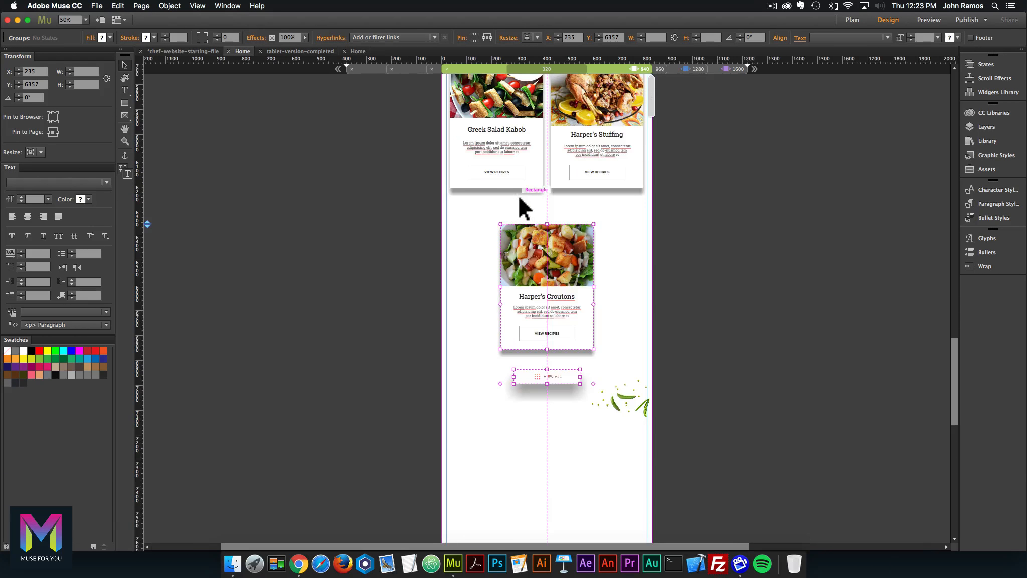
scroll(510, 253, "down", 3)
left_click_drag(548, 219, 551, 362)
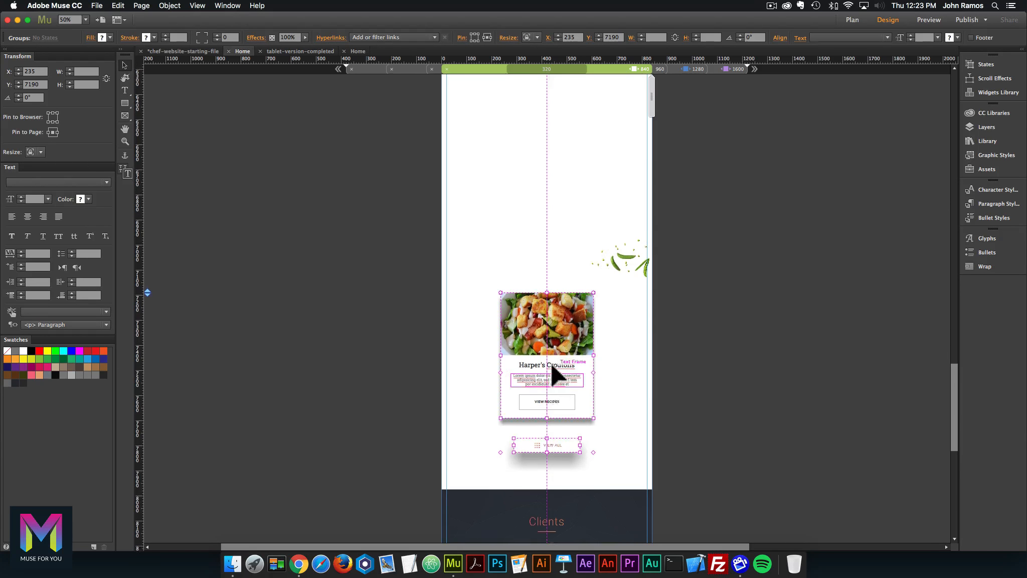
scroll(551, 362, "up", 5)
left_click_drag(598, 146, 556, 326)
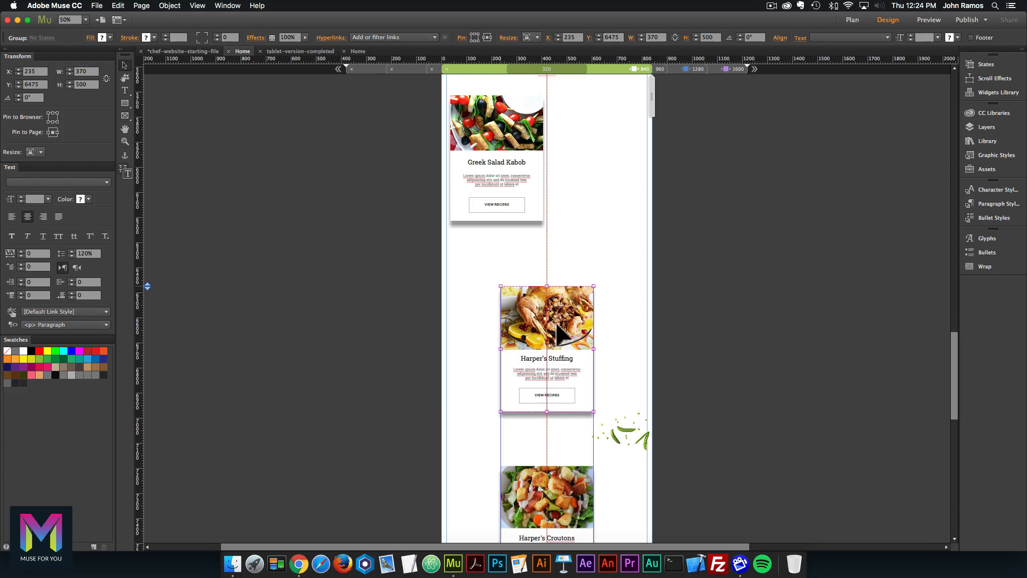
scroll(561, 314, "up", 2)
left_click_drag(507, 190, 557, 192)
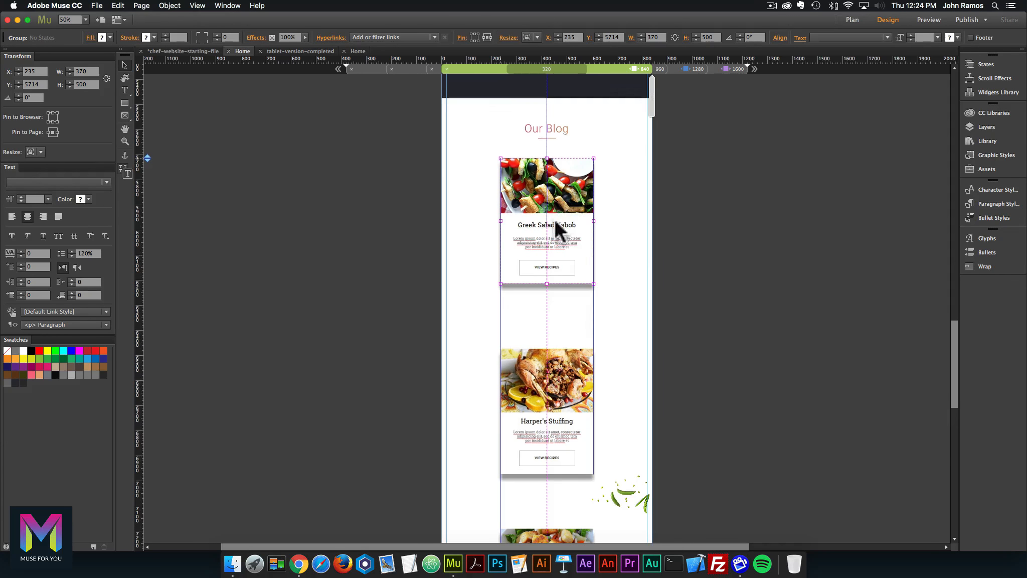
scroll(555, 201, "down", 10)
left_click(557, 346)
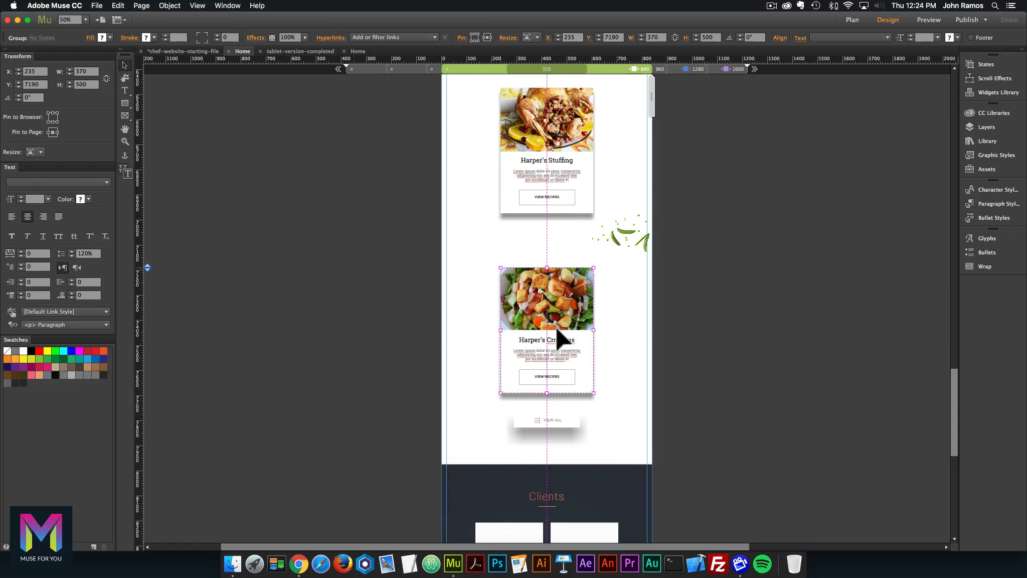
left_click_drag(554, 317, 550, 205)
scroll(554, 303, "up", 6)
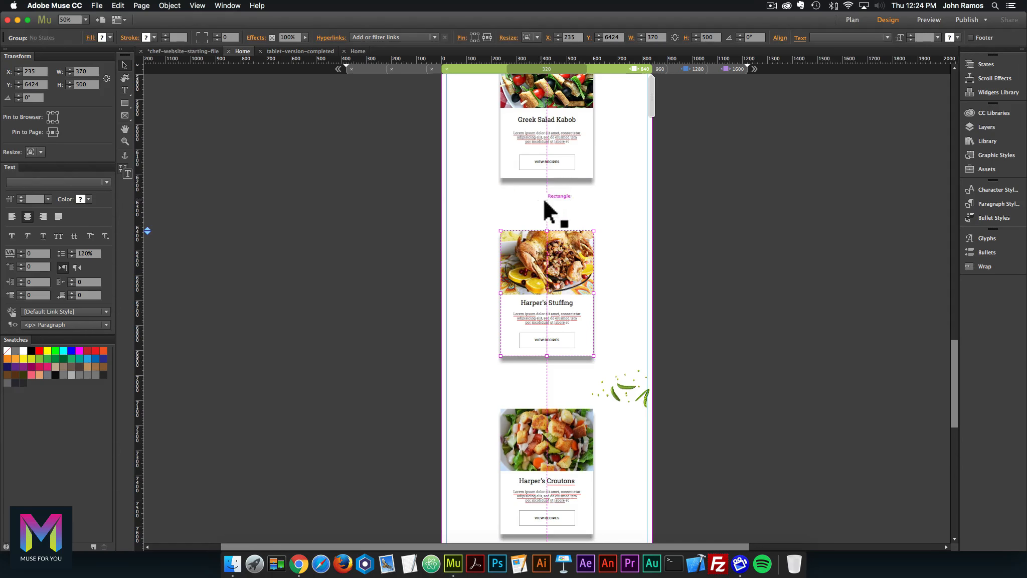
Move the pea-pod image down to Y 7900 on the Clients section's top edge.
scroll(639, 387, "down", 8)
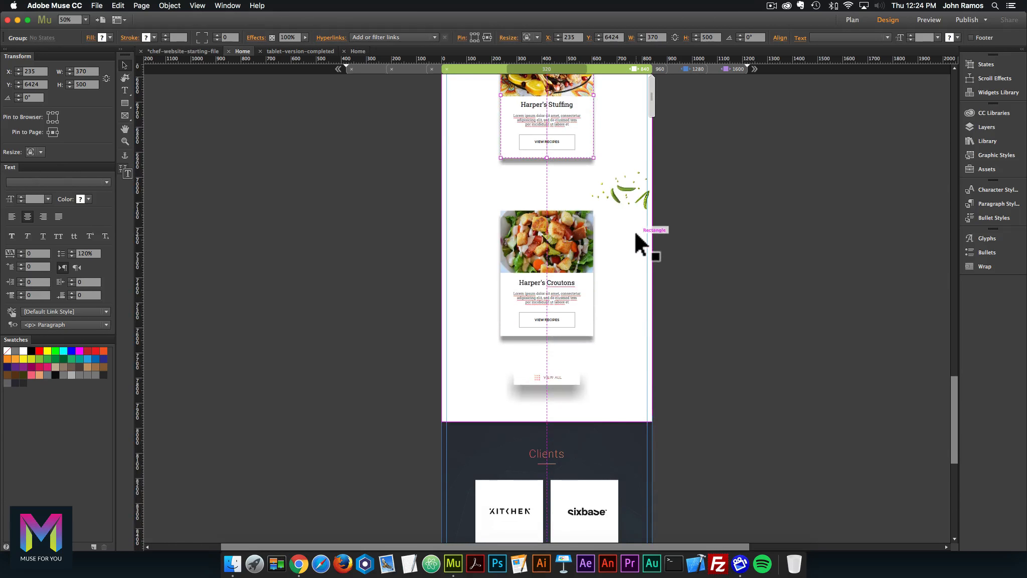
left_click(628, 195)
left_click_drag(628, 194, 634, 284)
left_click_drag(630, 359, 630, 412)
scroll(620, 304, "up", 10)
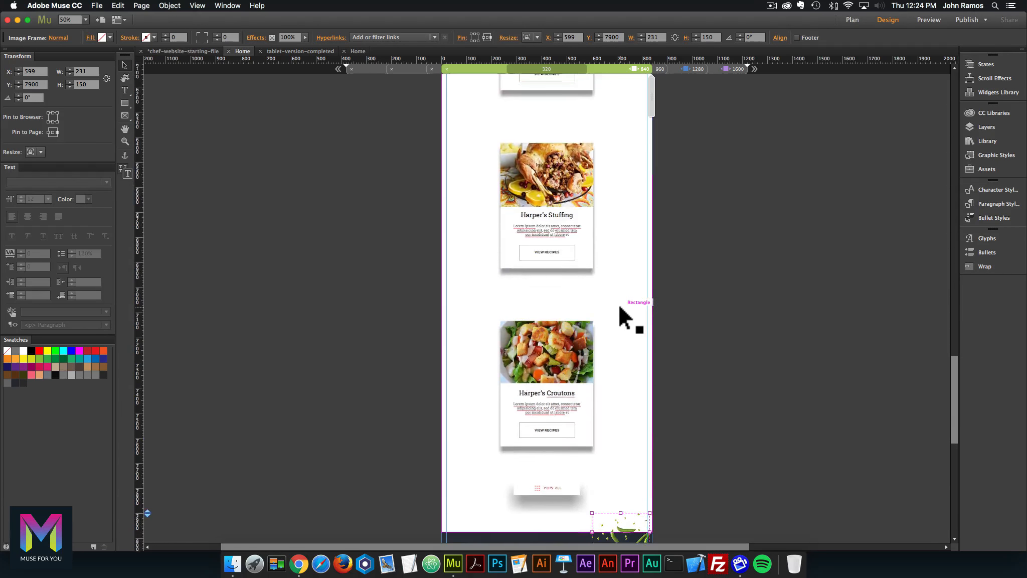
scroll(617, 306, "up", 15)
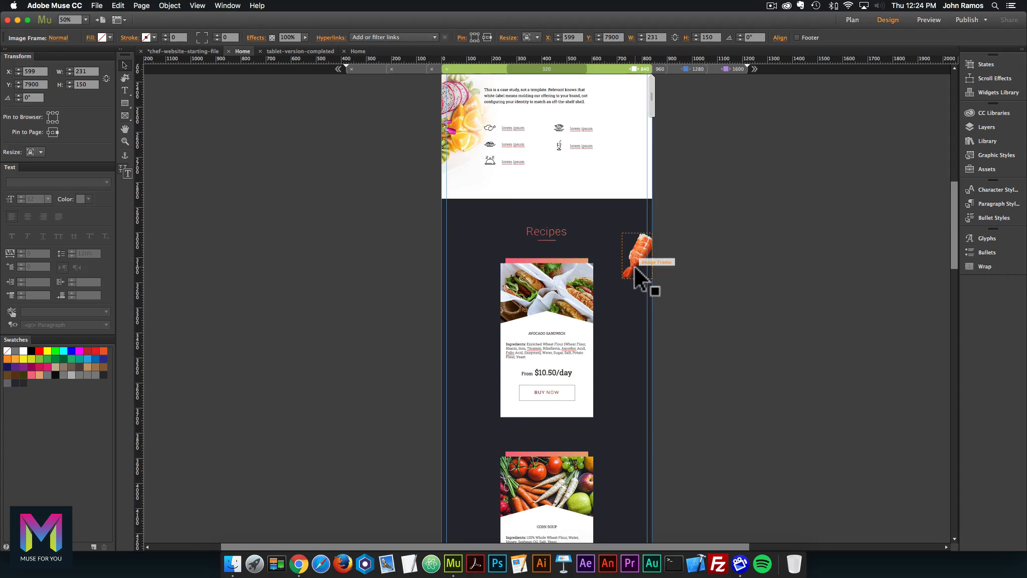
scroll(635, 267, "up", 1)
scroll(620, 266, "up", 10)
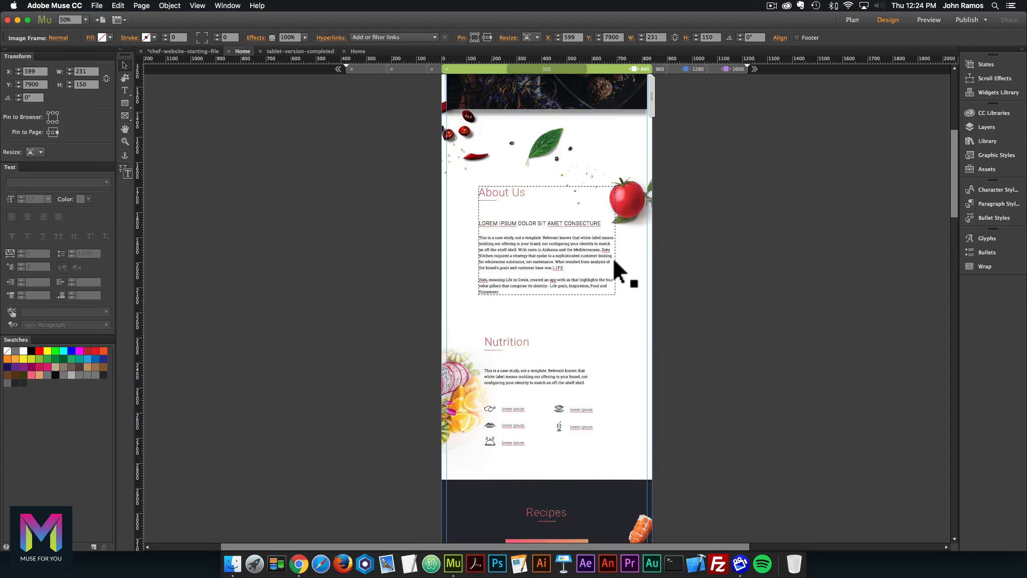
scroll(612, 257, "down", 20)
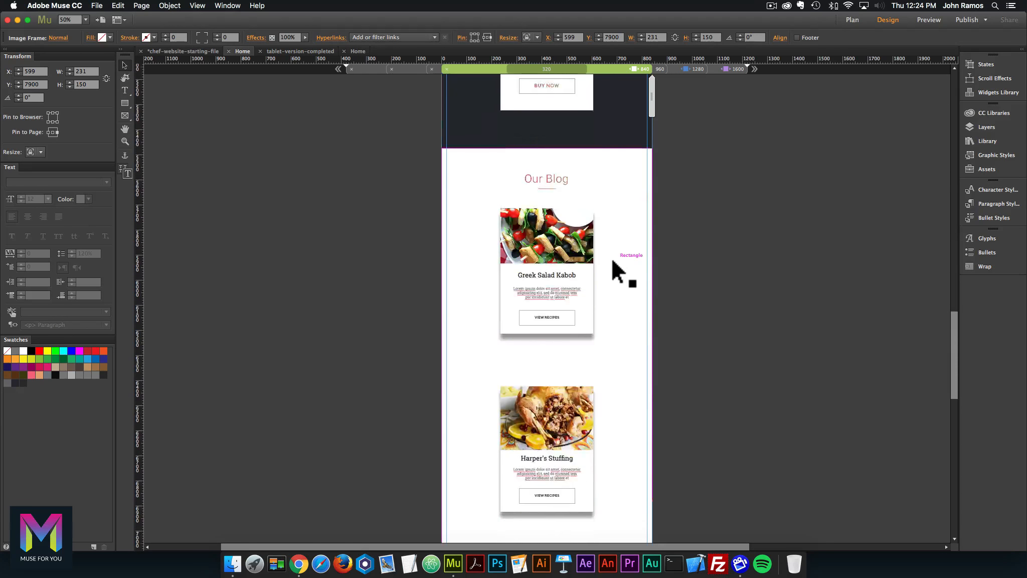
scroll(611, 259, "down", 13)
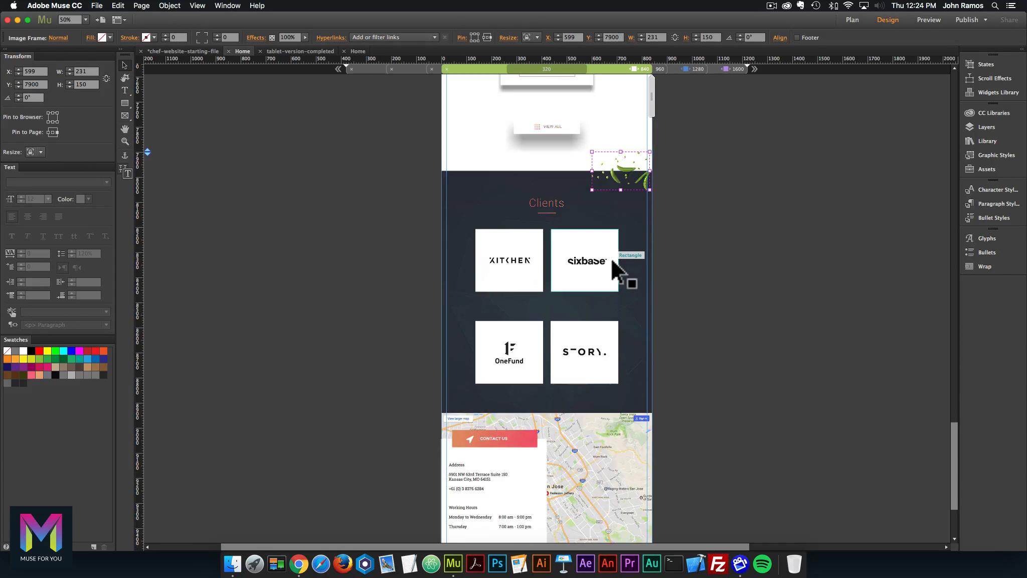
scroll(561, 396, "down", 3)
left_click(607, 404)
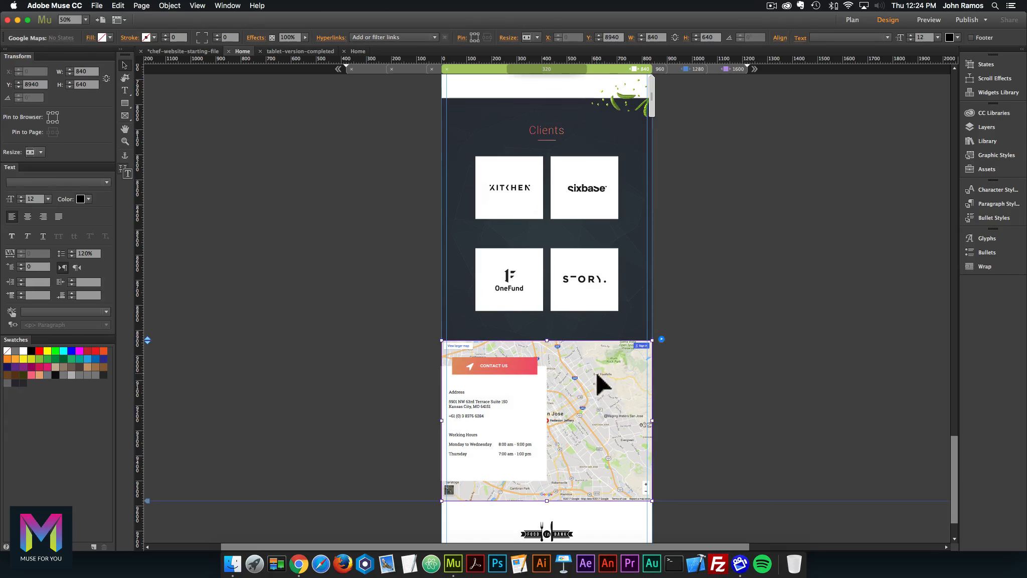
left_click(360, 50)
scroll(322, 216, "down", 10)
scroll(328, 220, "down", 15)
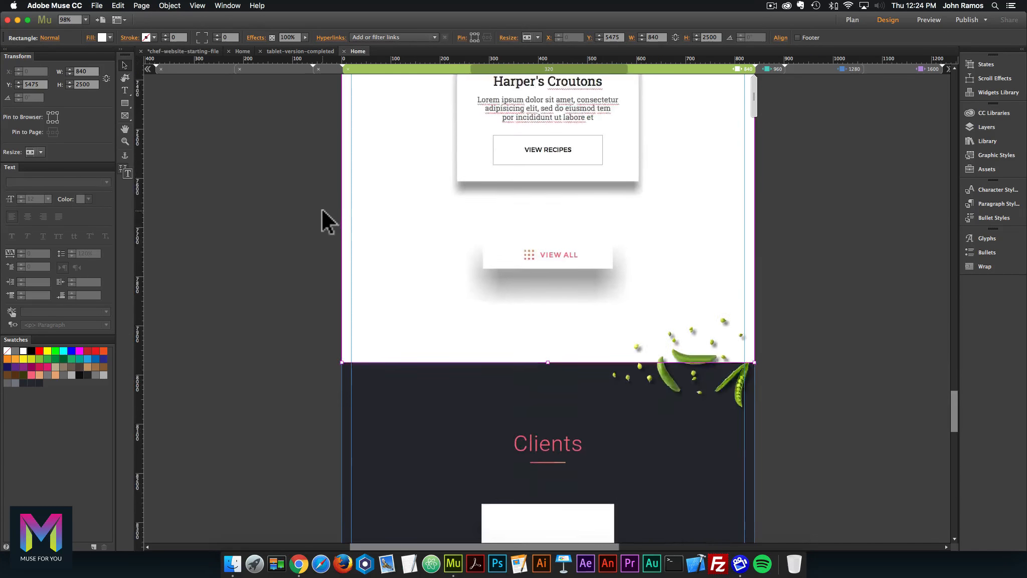
left_click(388, 284)
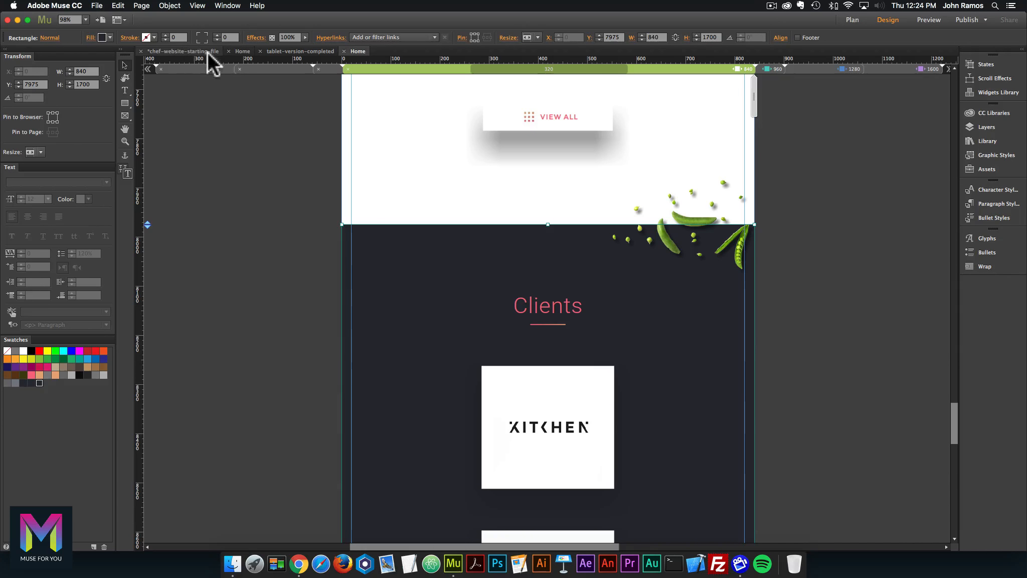
left_click(242, 50)
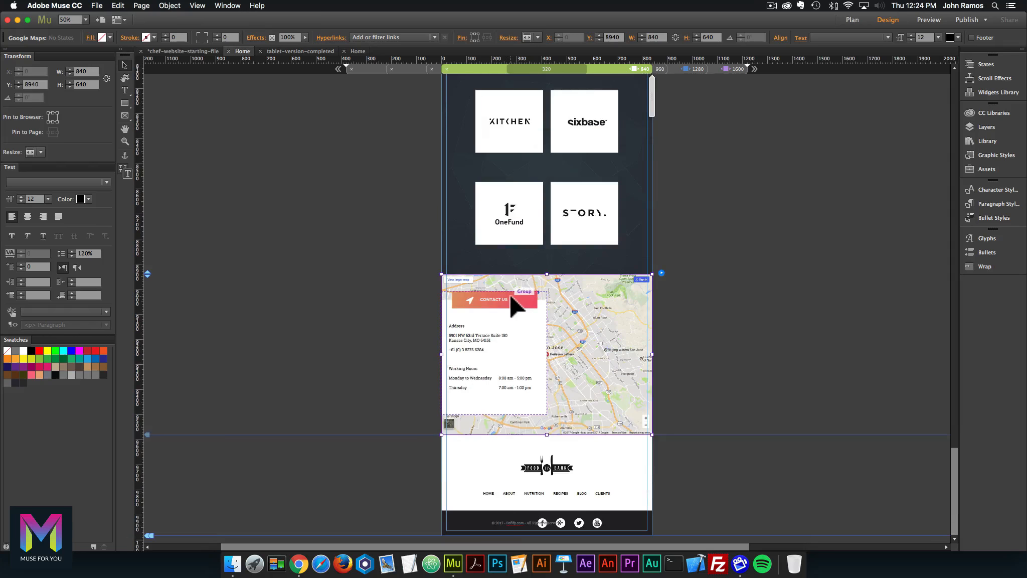
scroll(514, 304, "up", 5)
left_click(483, 207)
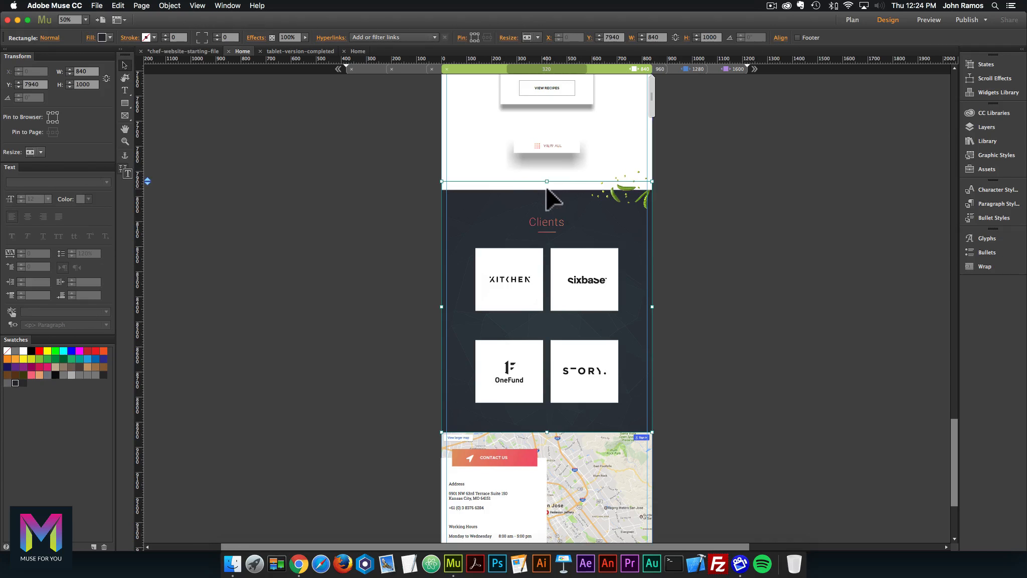
Raise the white section's bottom edge and hide the image rectangle behind Clients at this breakpoint.
left_click(508, 177)
left_click_drag(547, 190, 546, 181)
left_click(496, 193)
left_click_drag(491, 197, 490, 214)
left_click(490, 187)
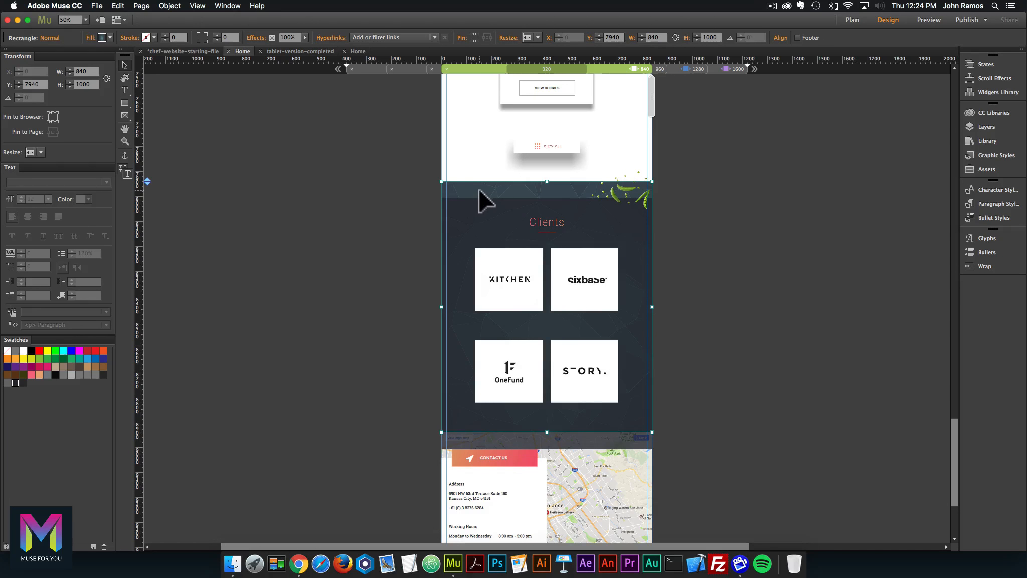
right_click(479, 185)
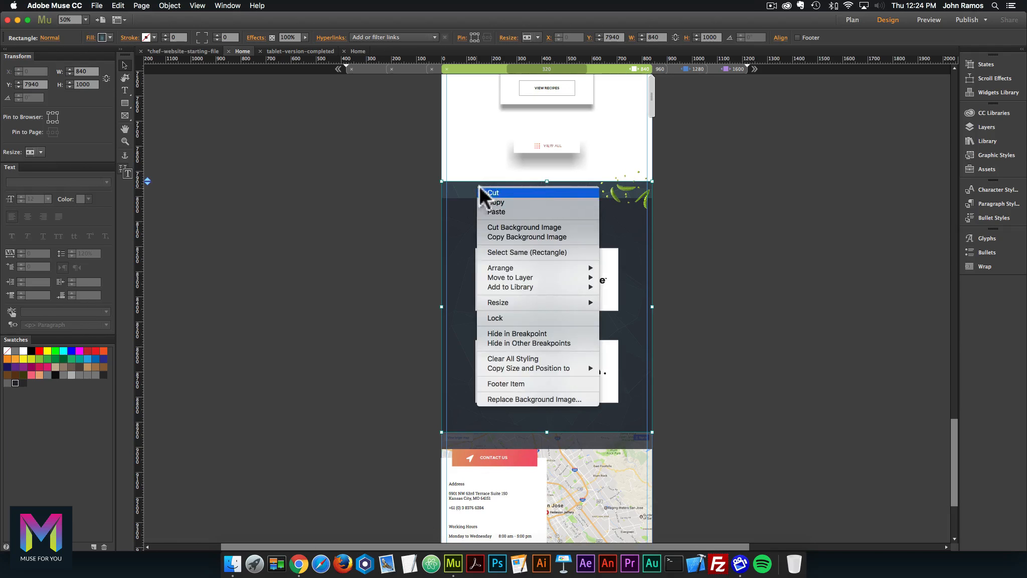
left_click(512, 334)
Move the dark Clients background back up and set its fill opacity from 77% to 100%.
left_click(468, 232)
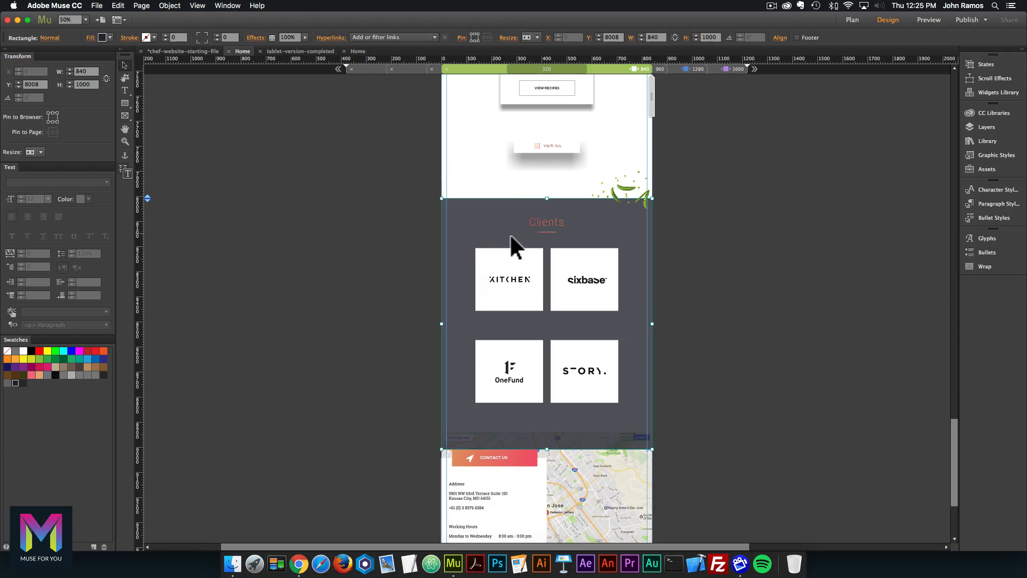
left_click_drag(509, 267, 509, 247)
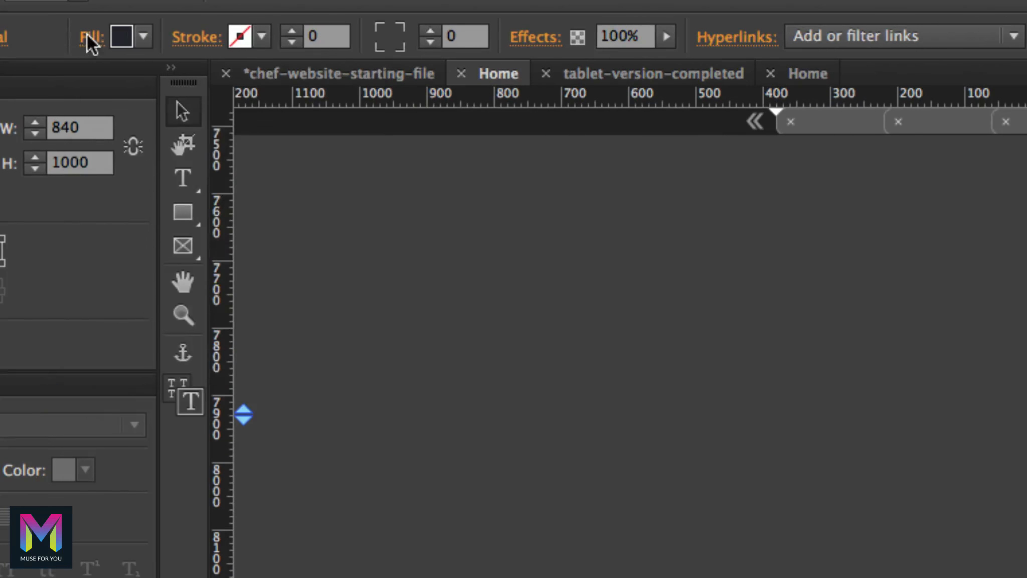
left_click(91, 36)
left_click_drag(224, 205, 160, 197)
type("100")
key("Return")
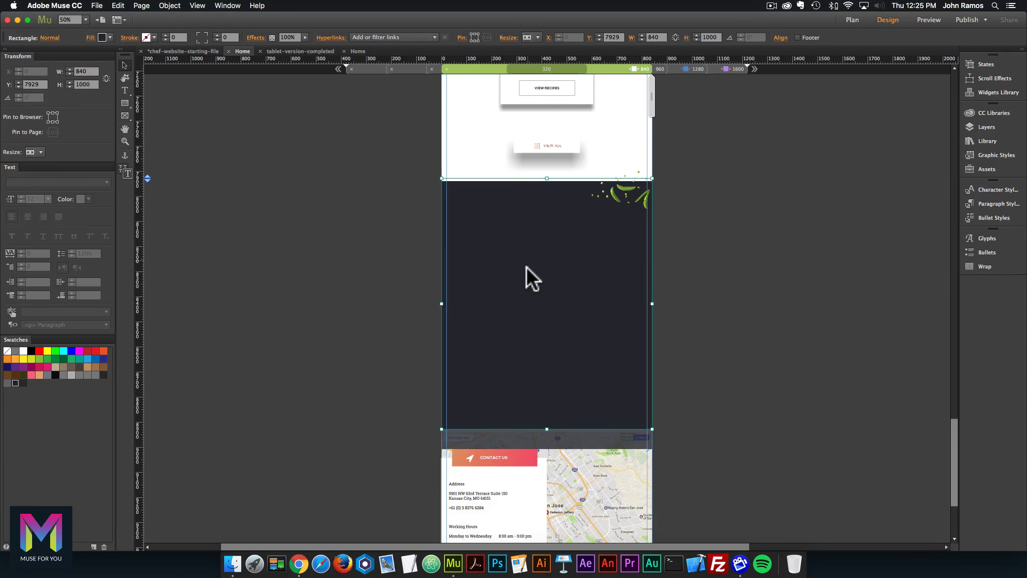
Hide the grey rectangle at this breakpoint and move the dark background back over the logos.
left_click_drag(491, 253, 483, 147)
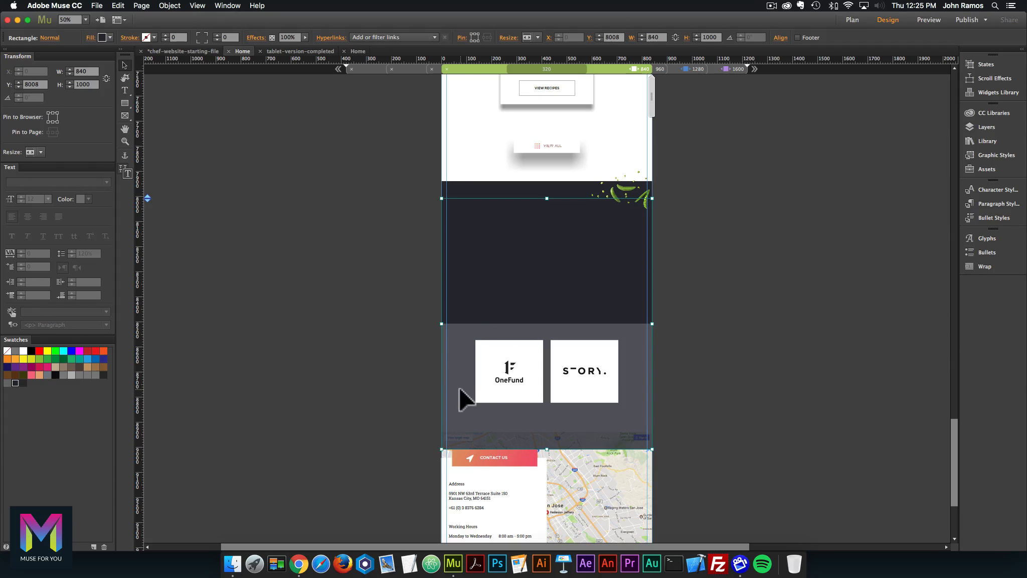
right_click(456, 355)
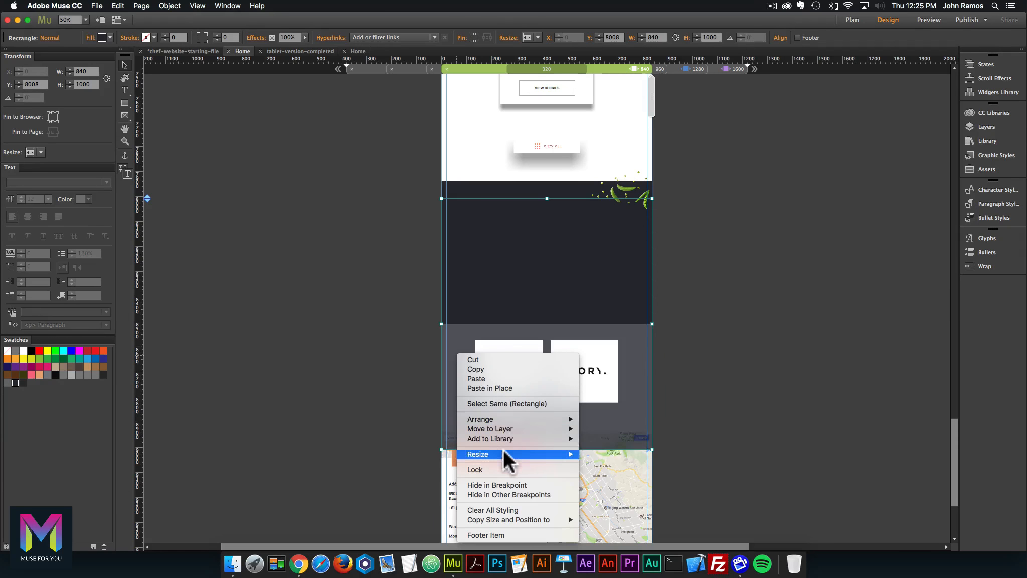
mouse_move(502, 424)
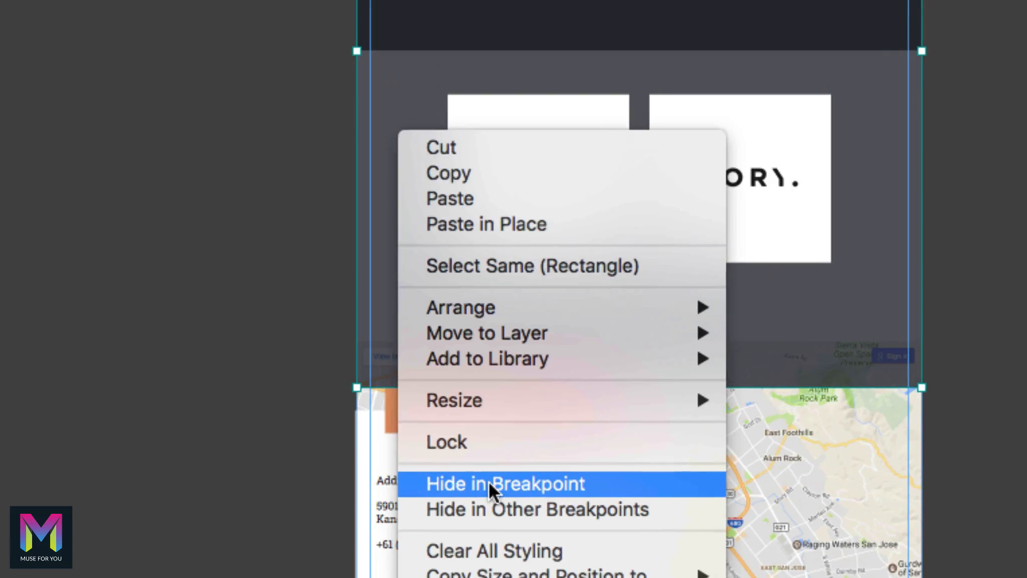
left_click(492, 485)
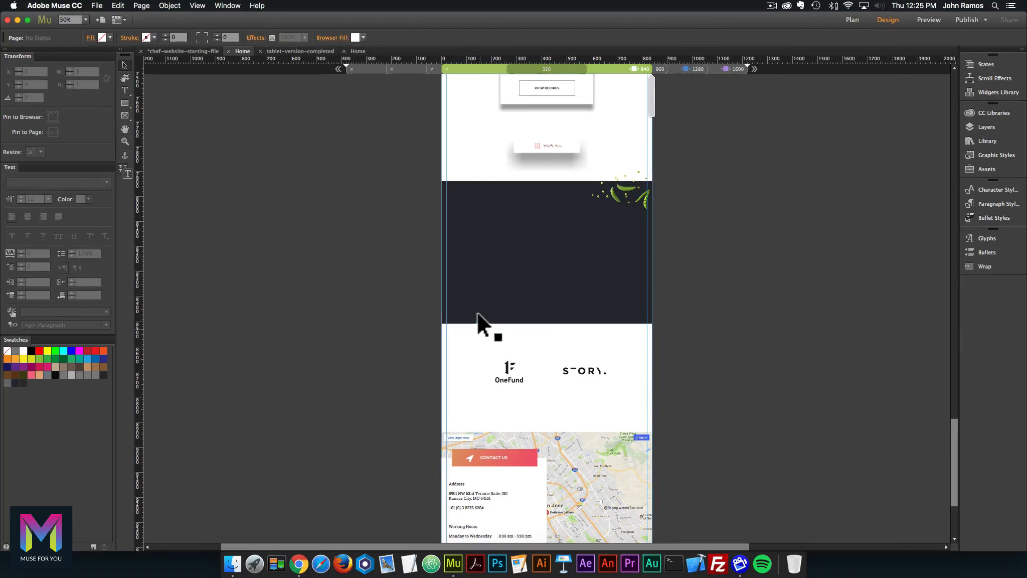
left_click_drag(475, 292, 471, 399)
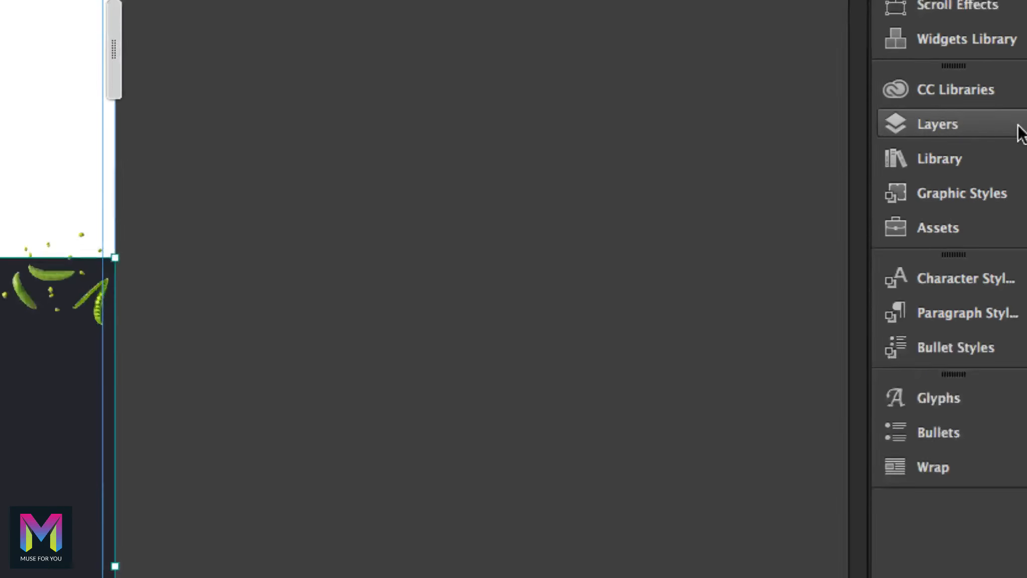
In the Layers panel, move the dark rectangle lower in Section 5's stacking order.
left_click(1004, 129)
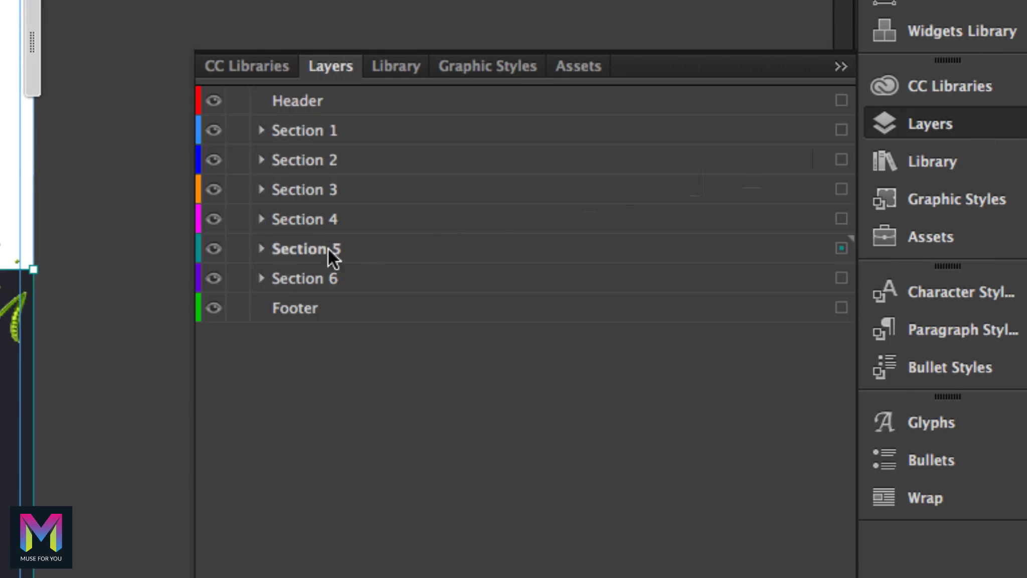
left_click(261, 249)
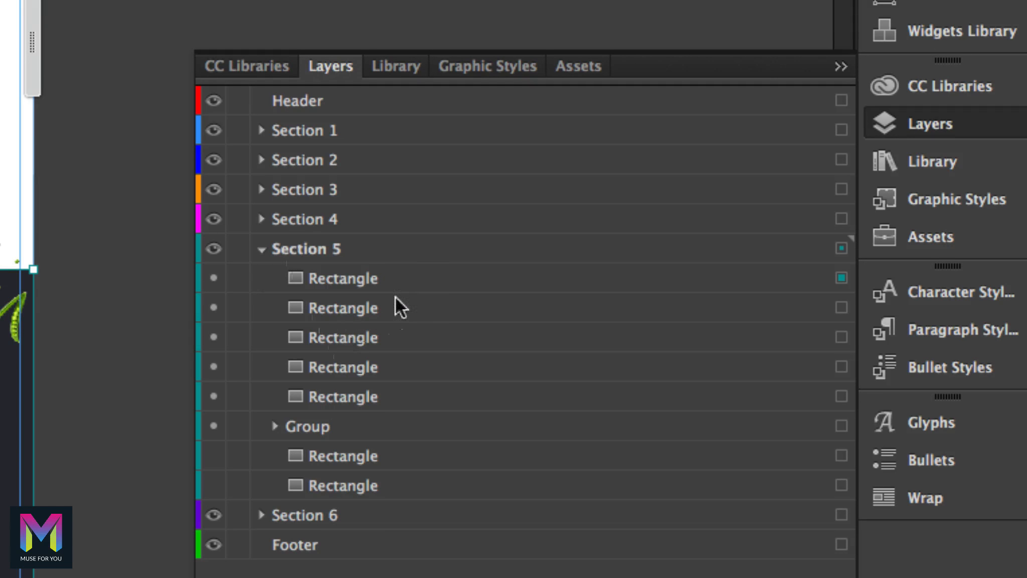
left_click(384, 283)
left_click_drag(336, 281, 352, 503)
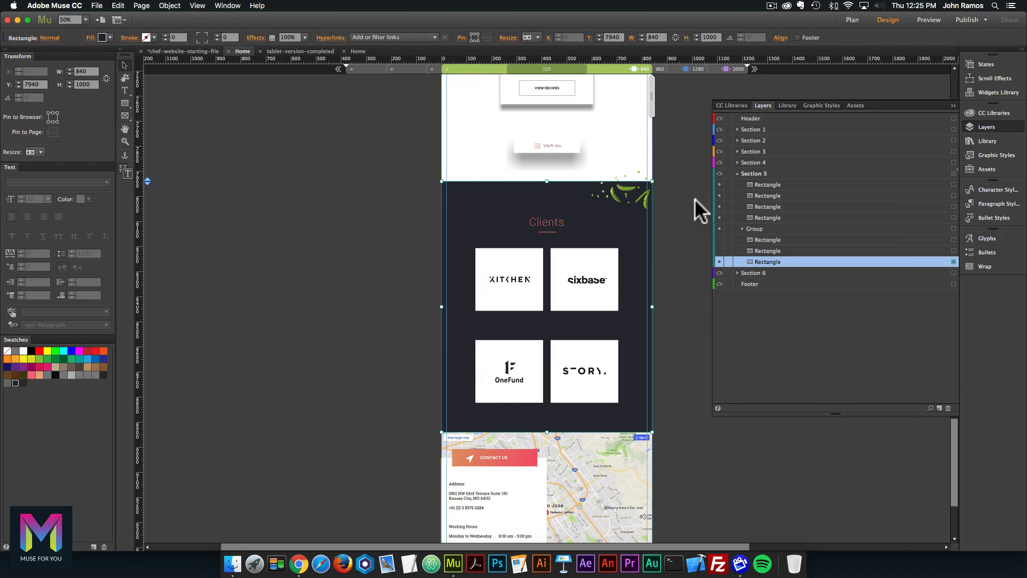
left_click(986, 126)
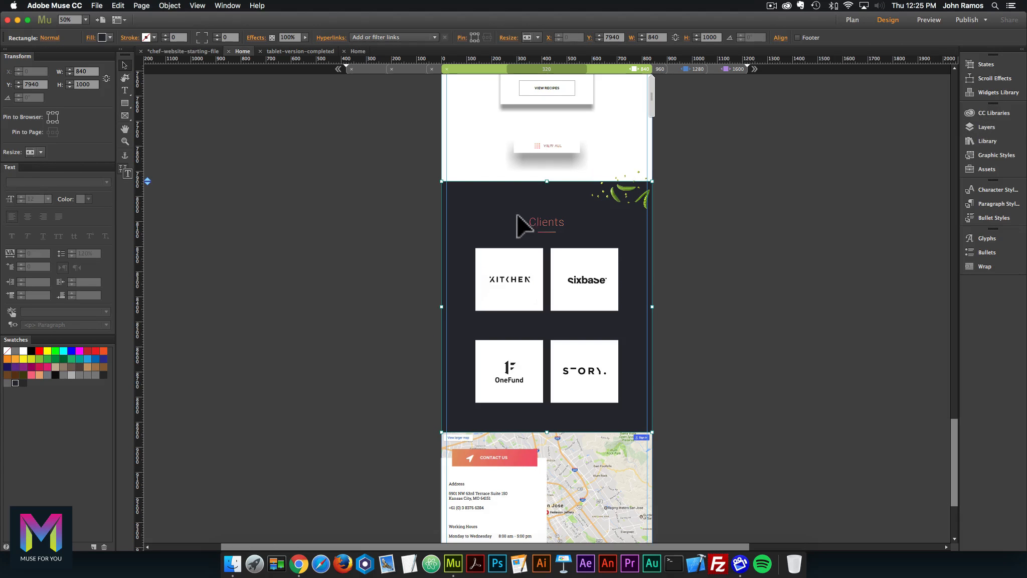
Check the completed Home page for the Clients background size, then try and undo a 1700 height.
key("super+equal")
key("super+equal")
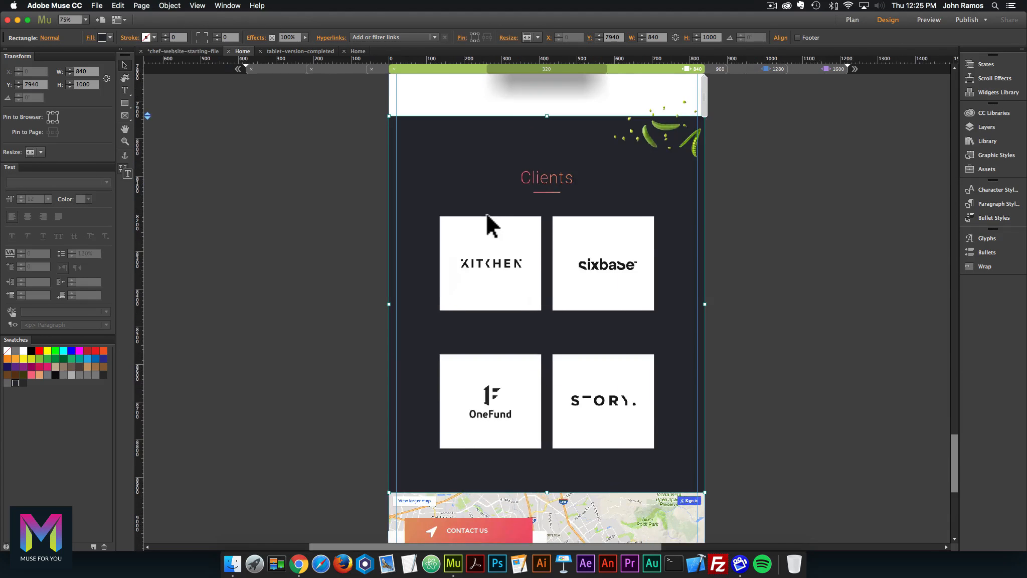
key("super+minus")
left_click(360, 50)
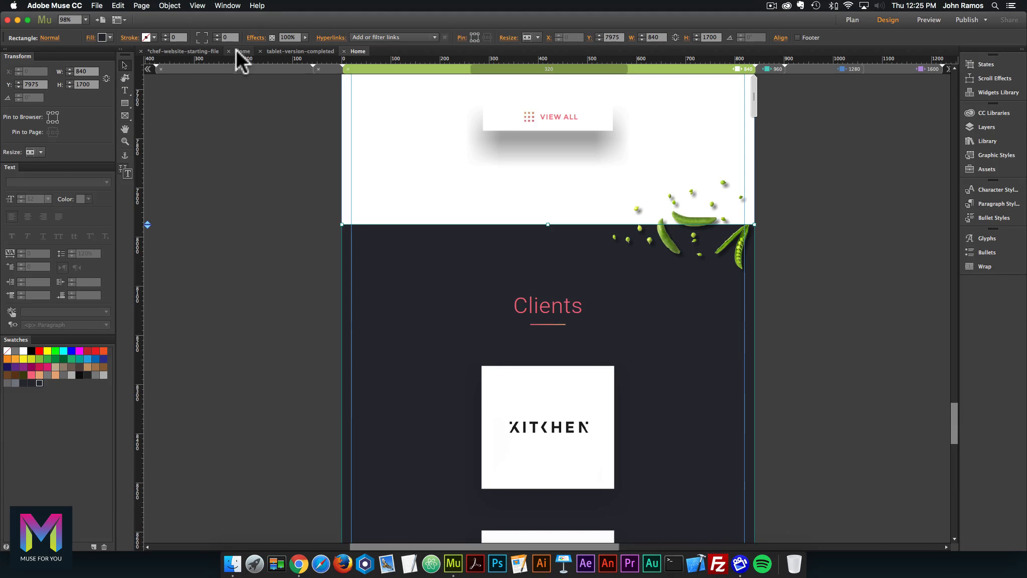
left_click(237, 50)
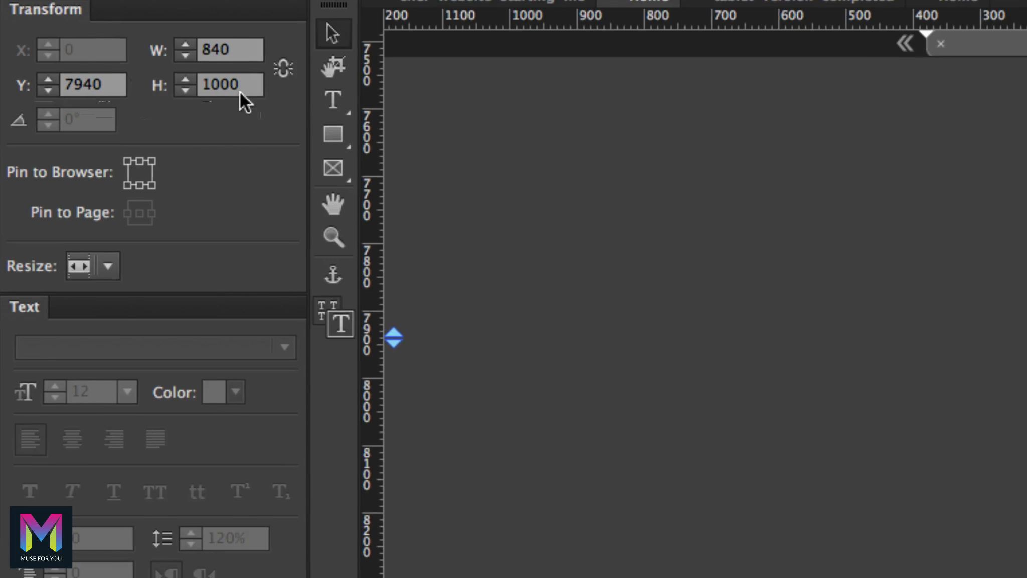
type("1")
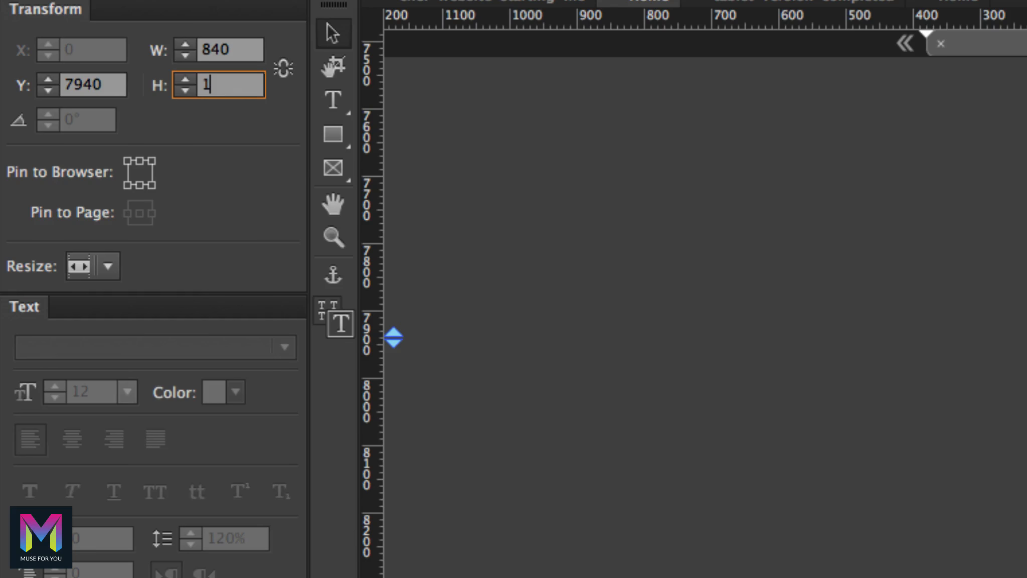
type("700")
key("Return")
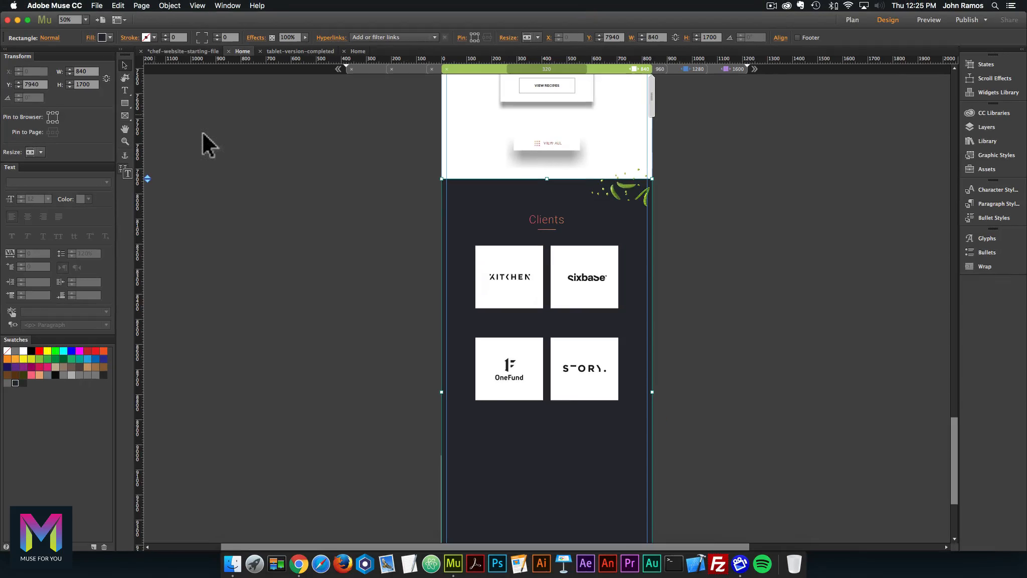
scroll(379, 227, "down", 5)
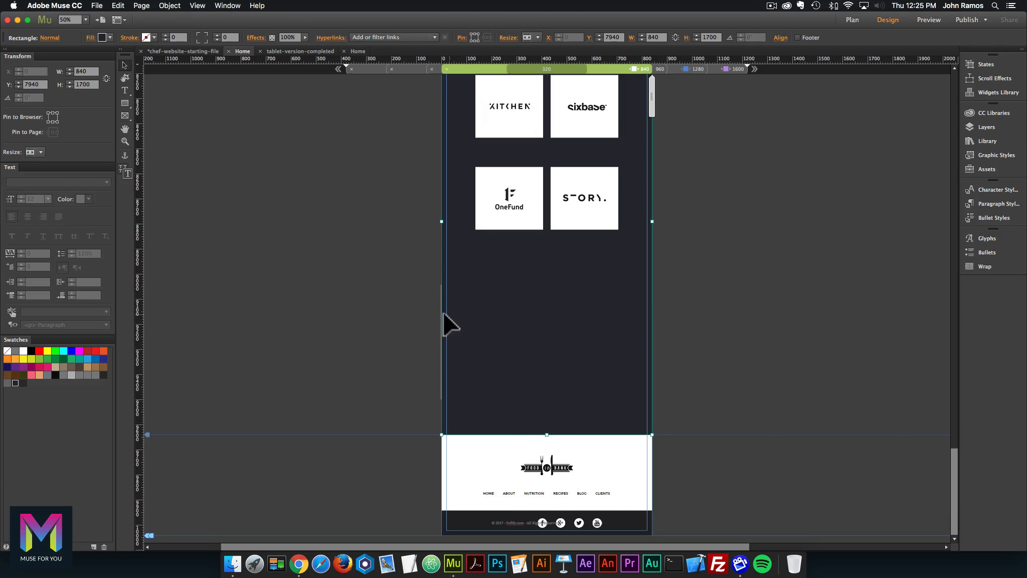
key("super+z")
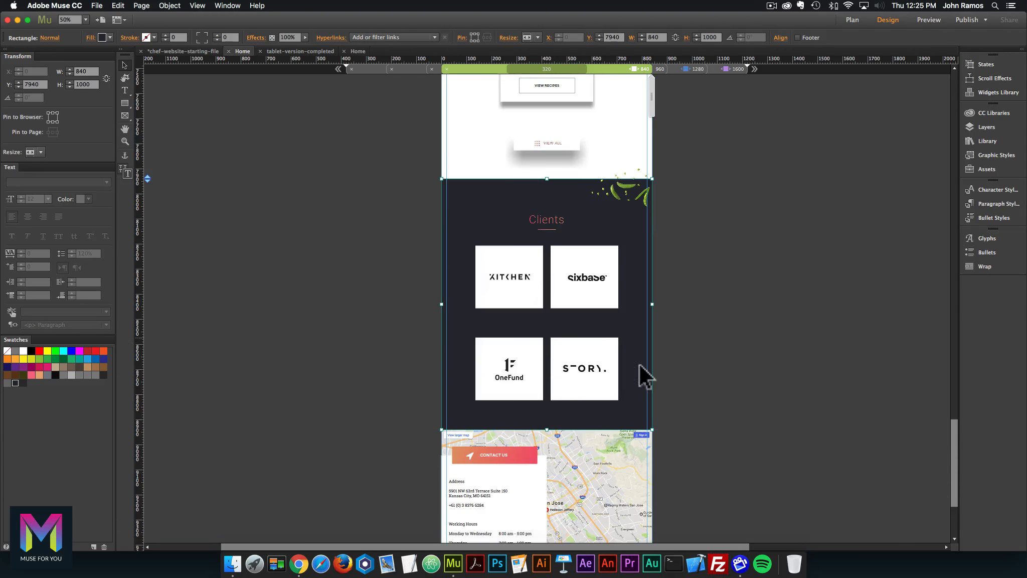
Push the Google Maps section down and set the dark Clients background height to 1700 px.
left_click(603, 443)
scroll(607, 421, "down", 3)
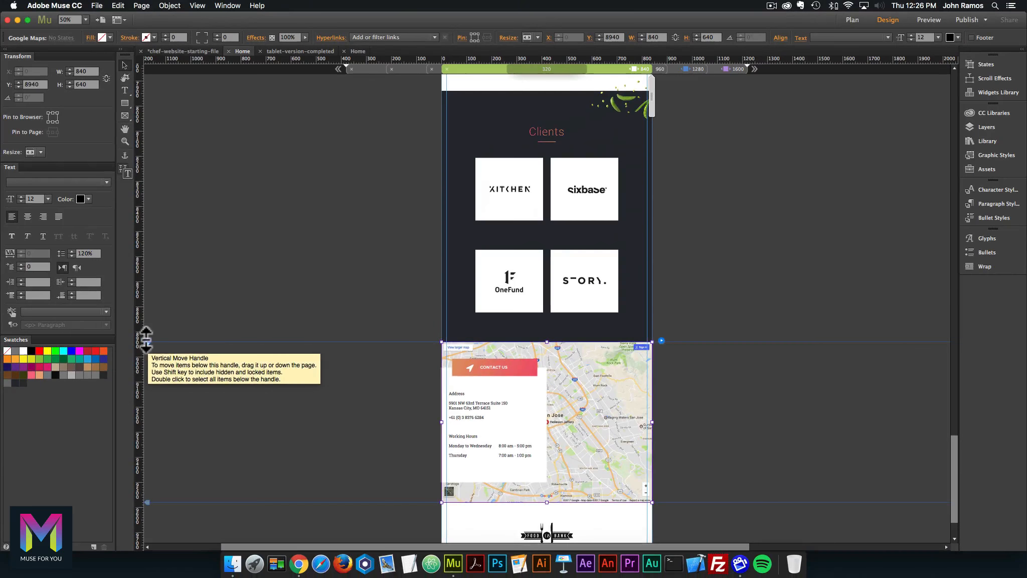
left_click_drag(177, 333, 123, 523)
left_click(497, 339)
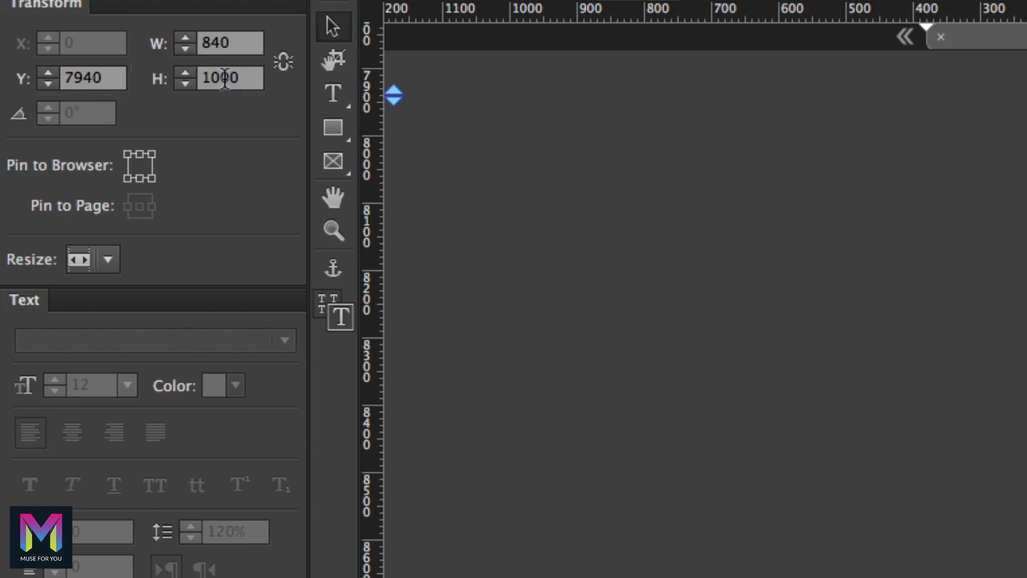
double_click(83, 85)
type("1")
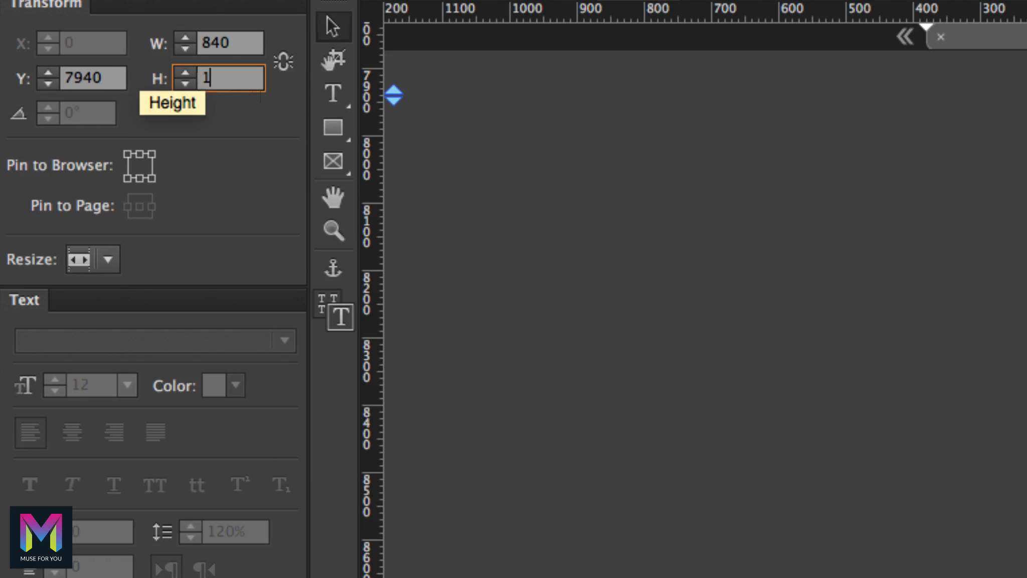
key("Return")
Move the Google Maps section up so it sits flush beneath the 1700 px background.
scroll(195, 160, "down", 3)
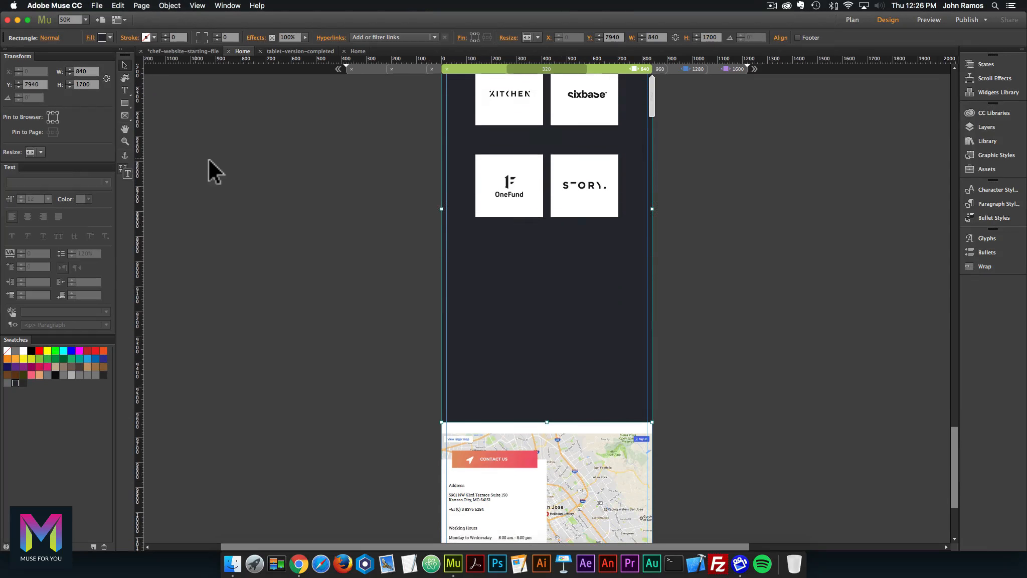
left_click(556, 421)
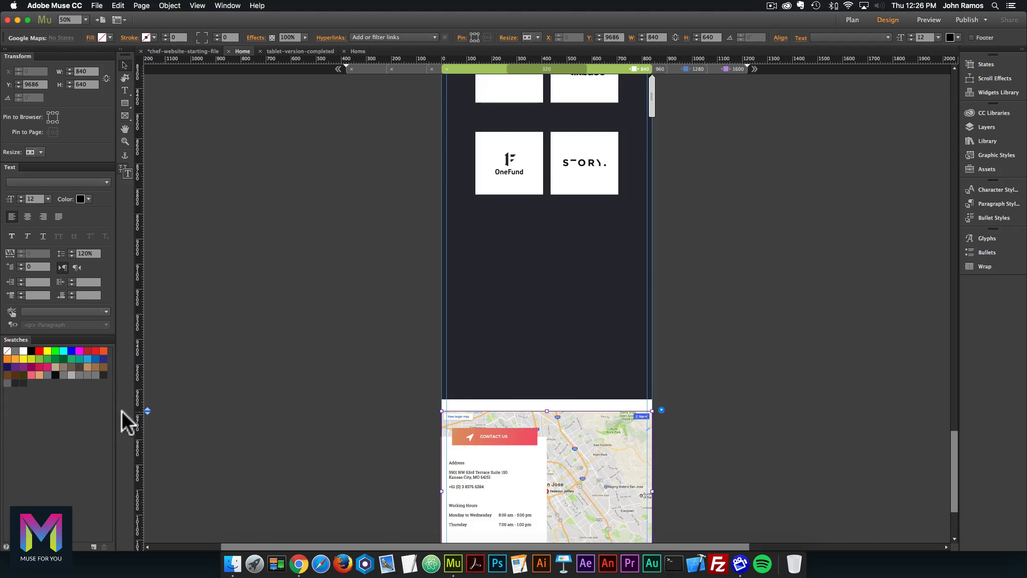
left_click_drag(145, 410, 146, 399)
left_click(282, 441)
scroll(281, 441, "down", 4)
scroll(280, 440, "up", 10)
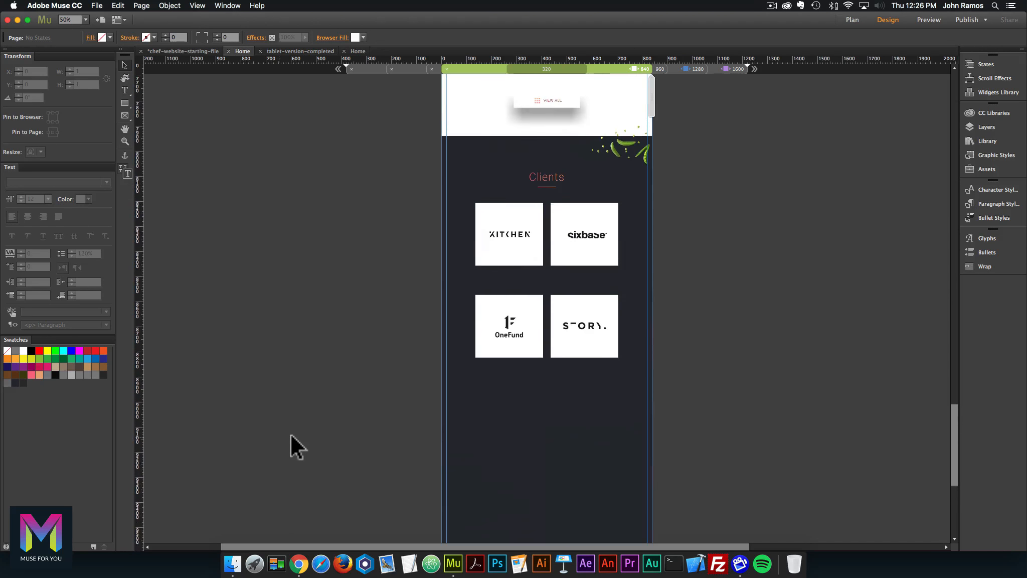
Move the sixbase and STORY tiles below OneFund and centre them horizontally on the page content area.
left_click(596, 355)
left_click(587, 248, "shift")
left_click_drag(587, 248, 550, 441)
left_click_drag(553, 436, 562, 434)
scroll(562, 434, "down", 2)
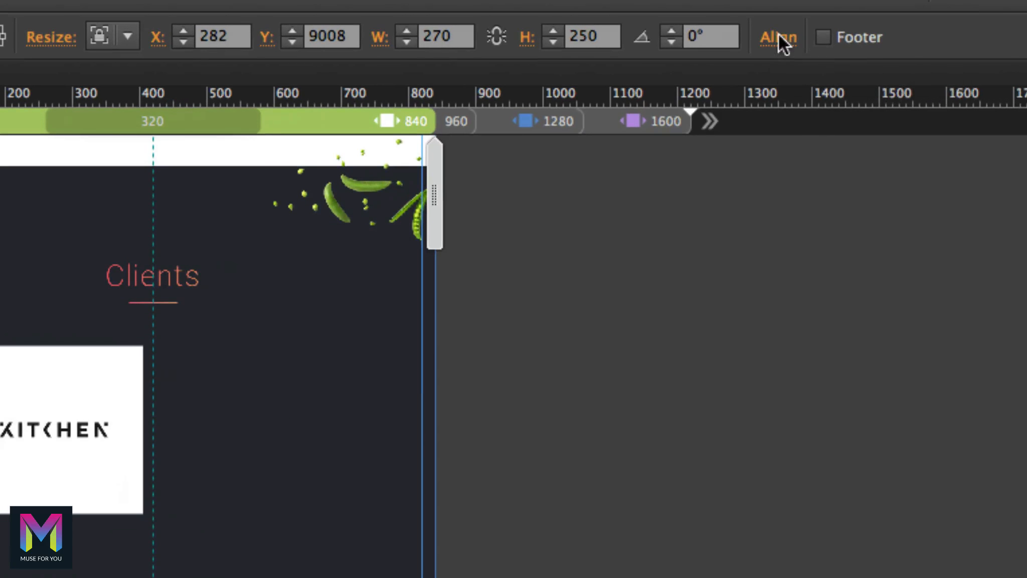
left_click(779, 38)
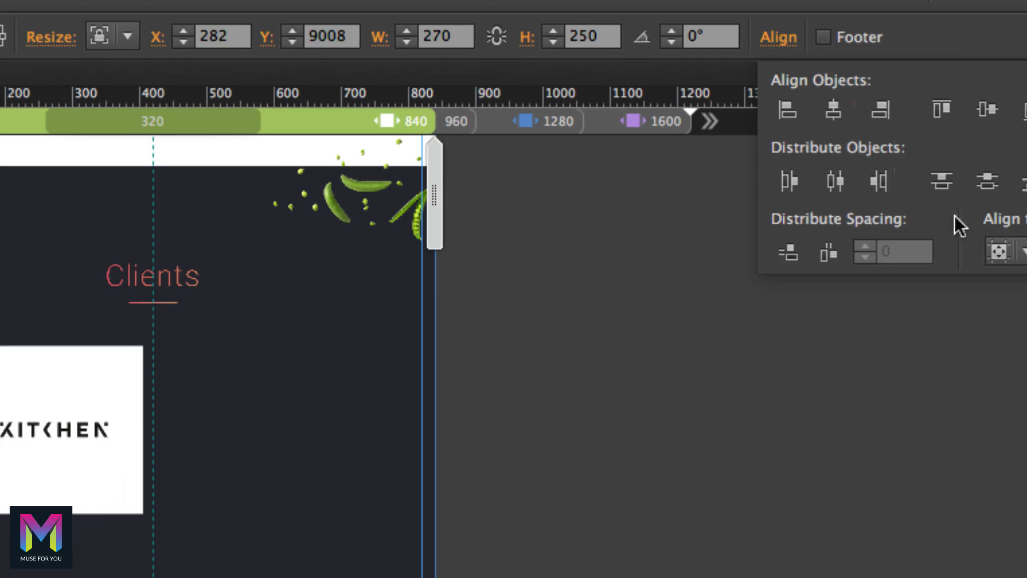
left_click(845, 249)
left_click(893, 314)
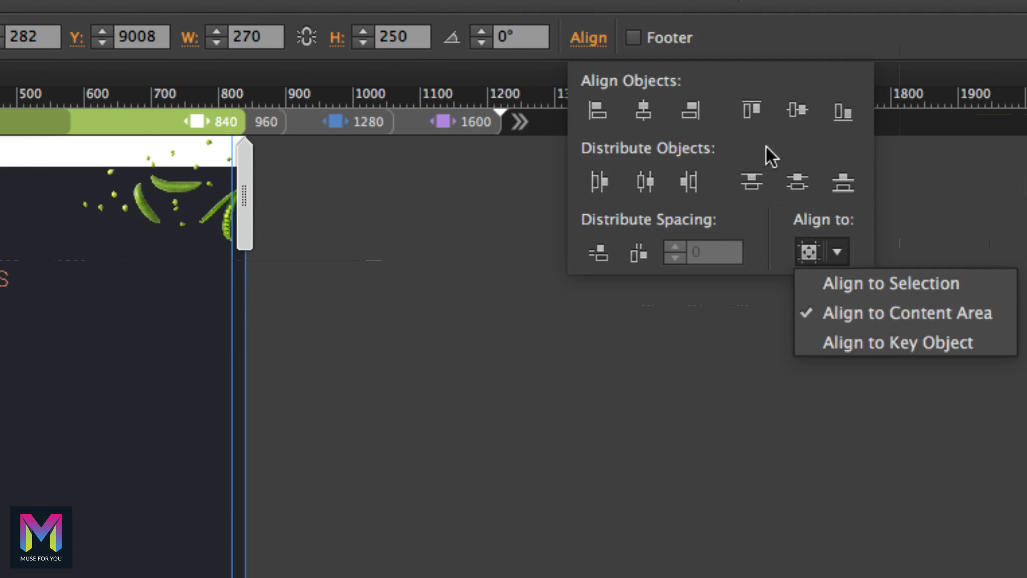
left_click(645, 114)
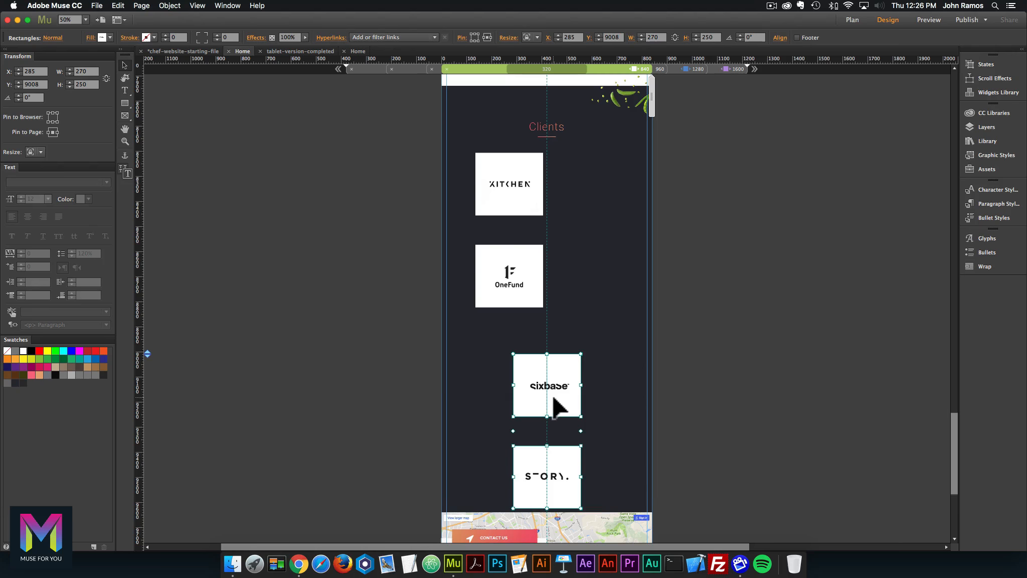
left_click_drag(557, 407, 557, 390)
Move the KITCHEN and OneFund boxes into the centred column and adjust sixbase's gap.
left_click(513, 272)
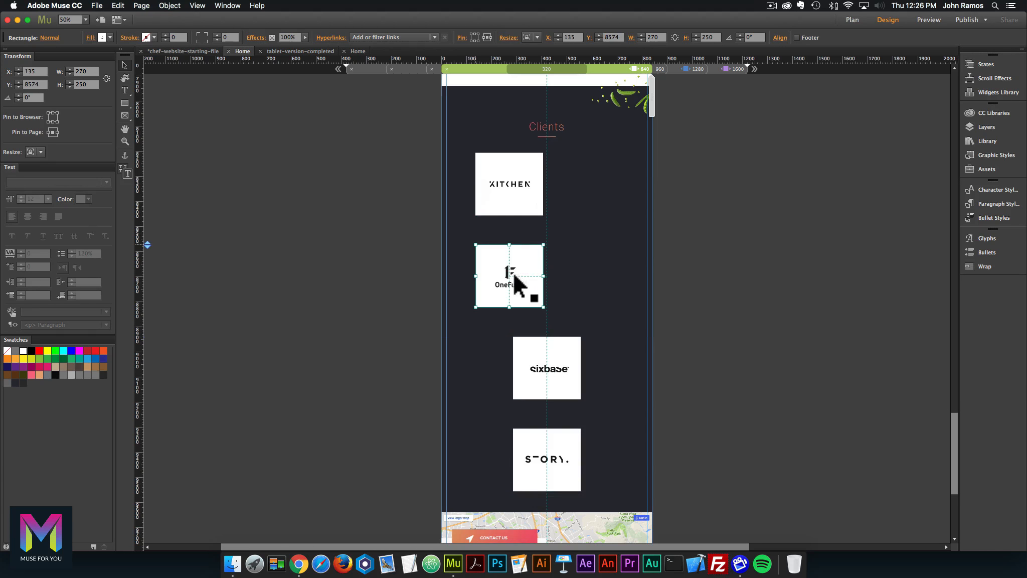
left_click(526, 179, "shift")
left_click_drag(527, 179, 552, 179)
left_click(729, 324)
left_click(580, 374)
left_click_drag(570, 305, 570, 305)
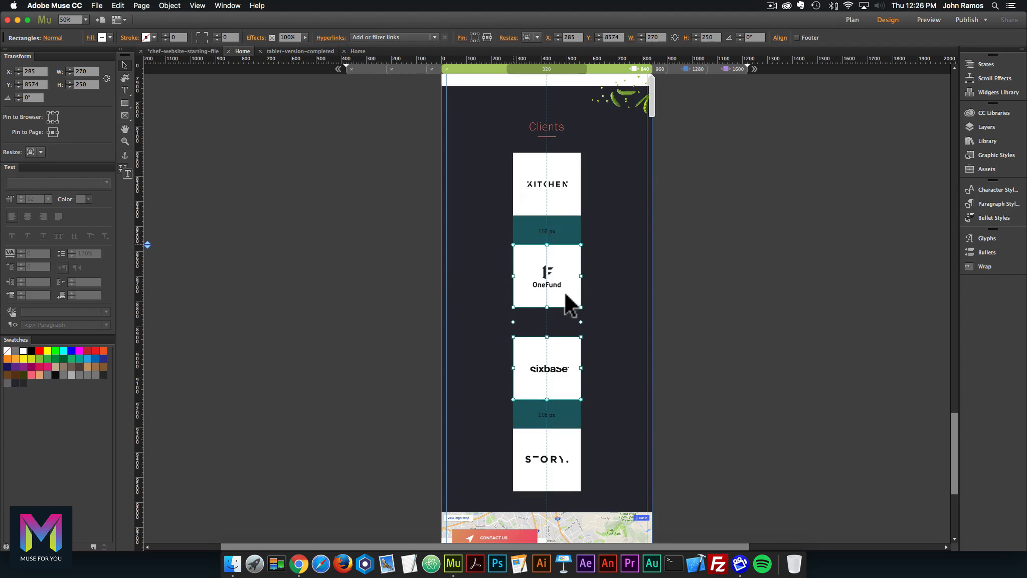
left_click(595, 388)
Nudge OneFund, sixbase and STORY vertically until the four tiles are evenly spaced about 92 px apart.
scroll(592, 328, "down", 2)
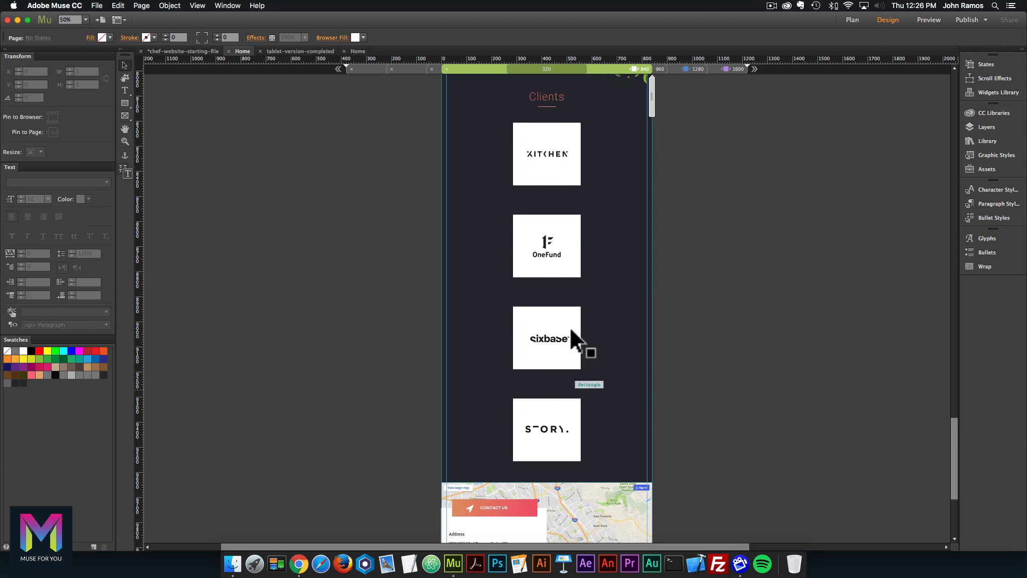
left_click_drag(554, 234, 552, 226)
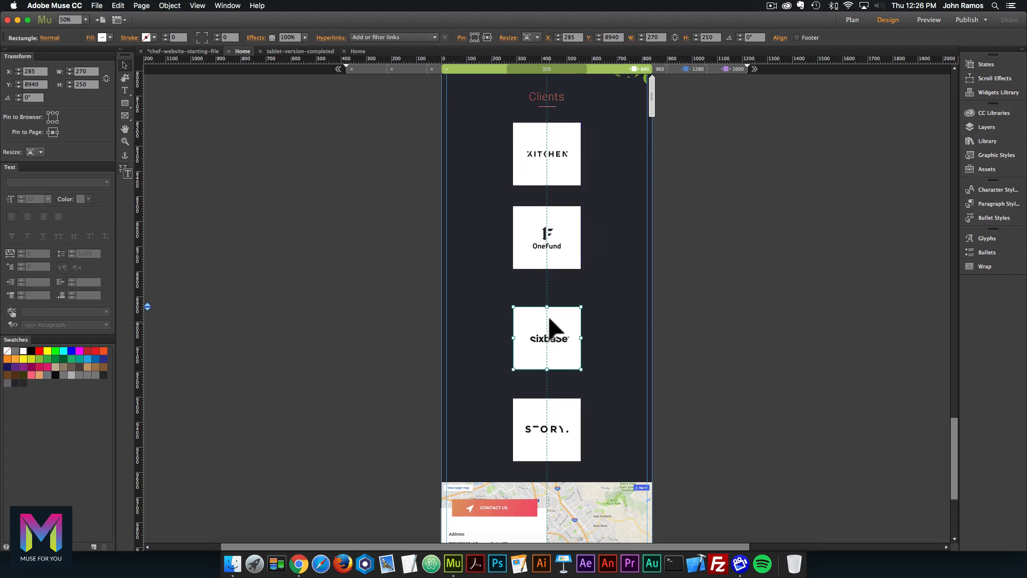
left_click_drag(548, 320, 548, 308)
left_click_drag(555, 410, 554, 400)
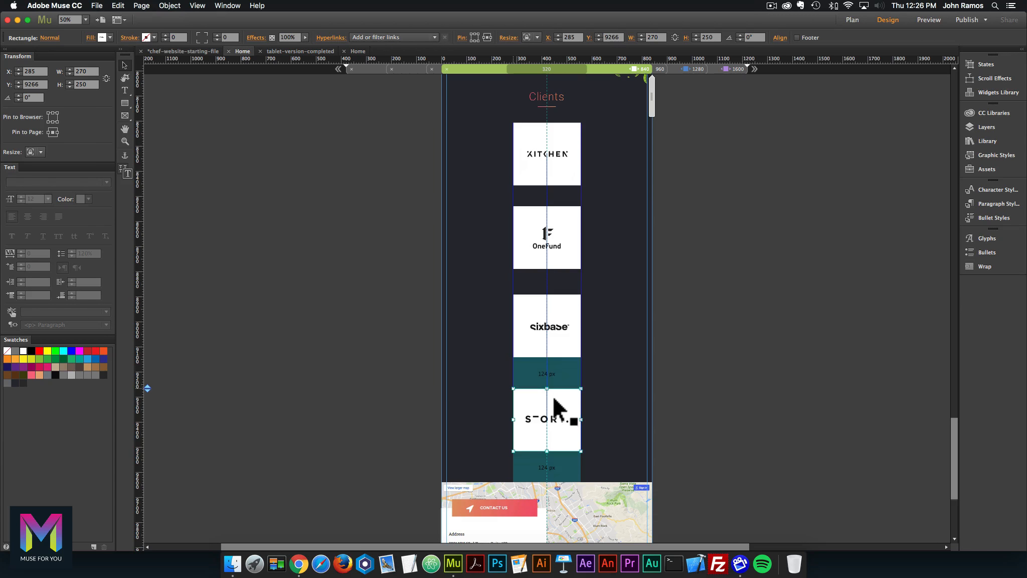
left_click_drag(548, 167, 549, 174)
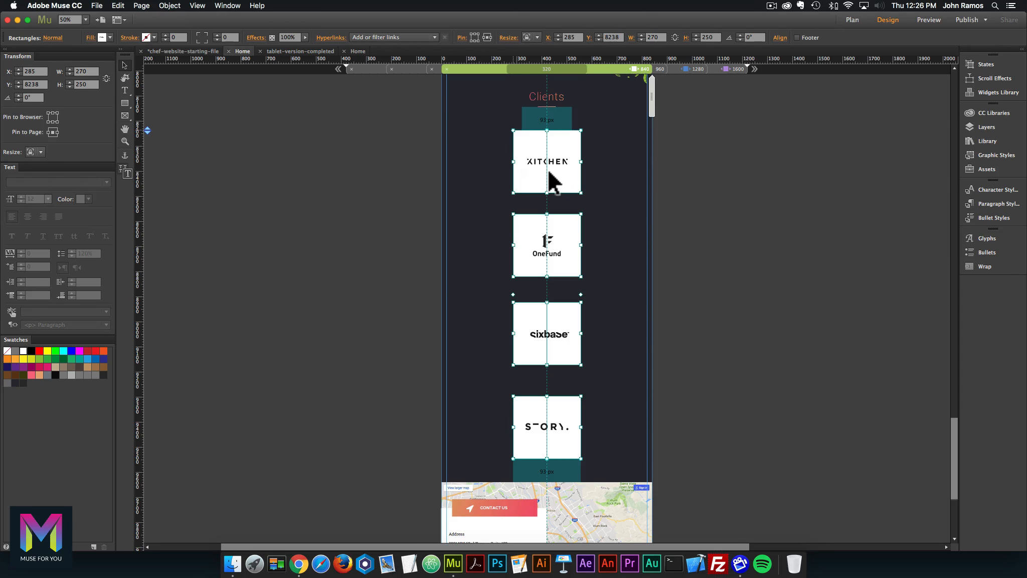
left_click(591, 220)
left_click_drag(554, 247, 554, 250)
left_click_drag(566, 425, 567, 418)
left_click(732, 392)
Shift the contact-info group right to X 74 over the map and zoom in to check it.
scroll(749, 424, "down", 5)
left_click(587, 359)
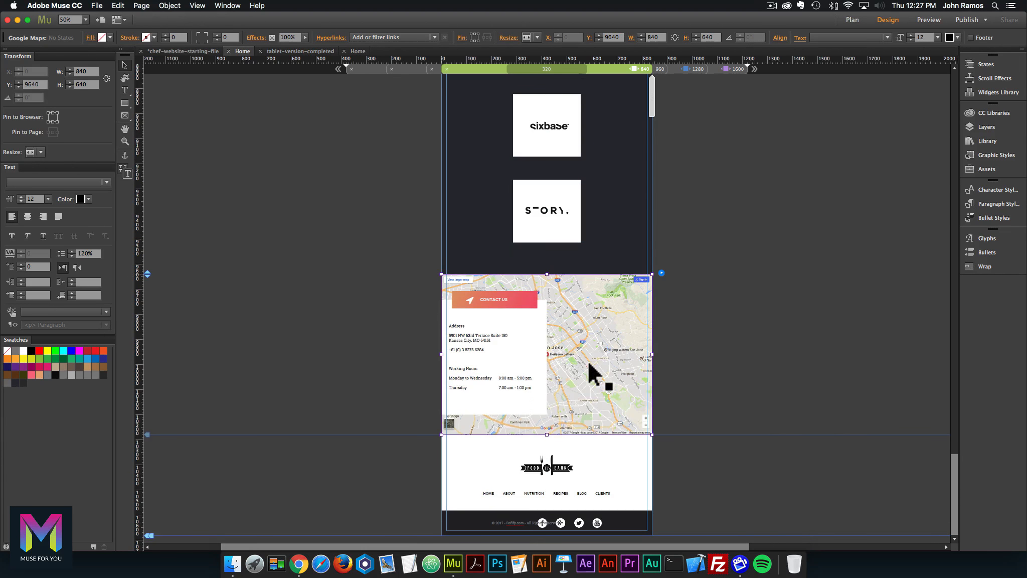
left_click(507, 301)
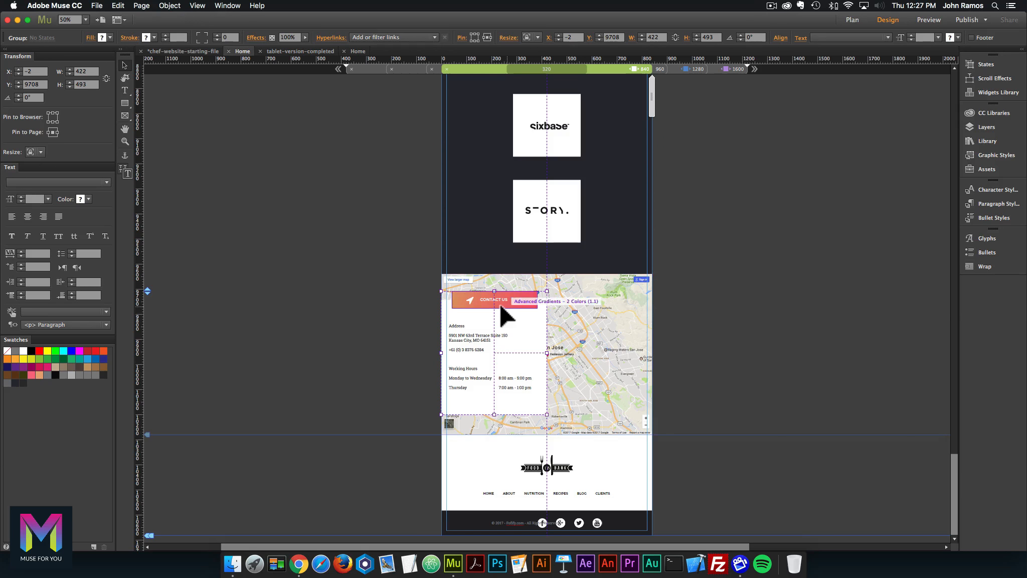
left_click_drag(507, 298, 526, 300)
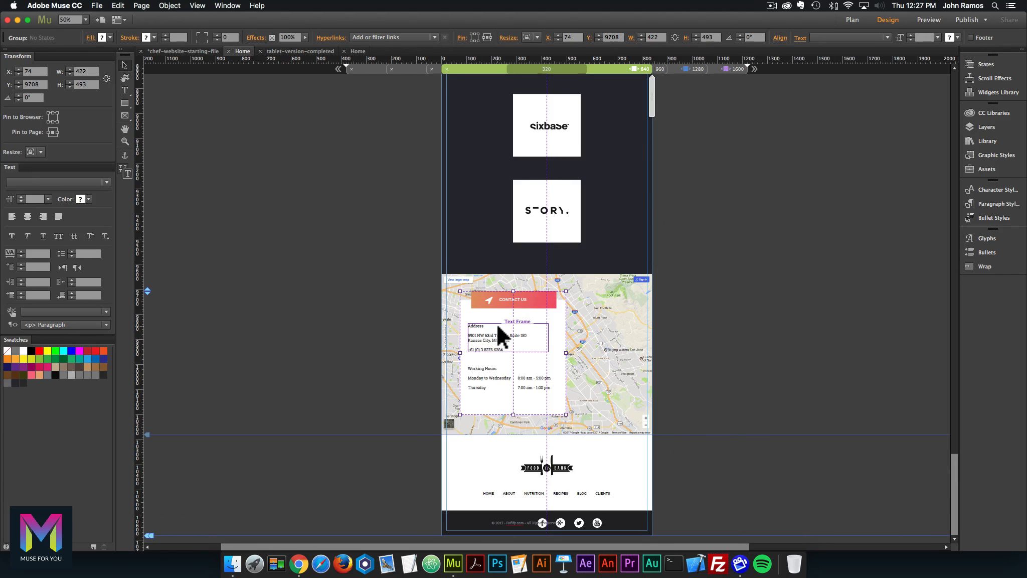
key("super+equal")
key("super+equal")
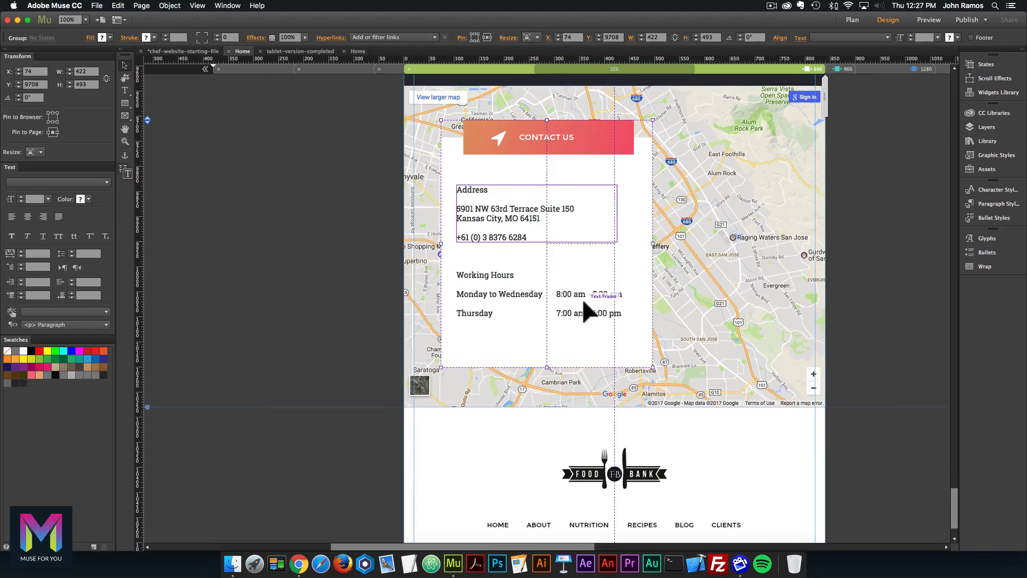
scroll(587, 308, "down", 4)
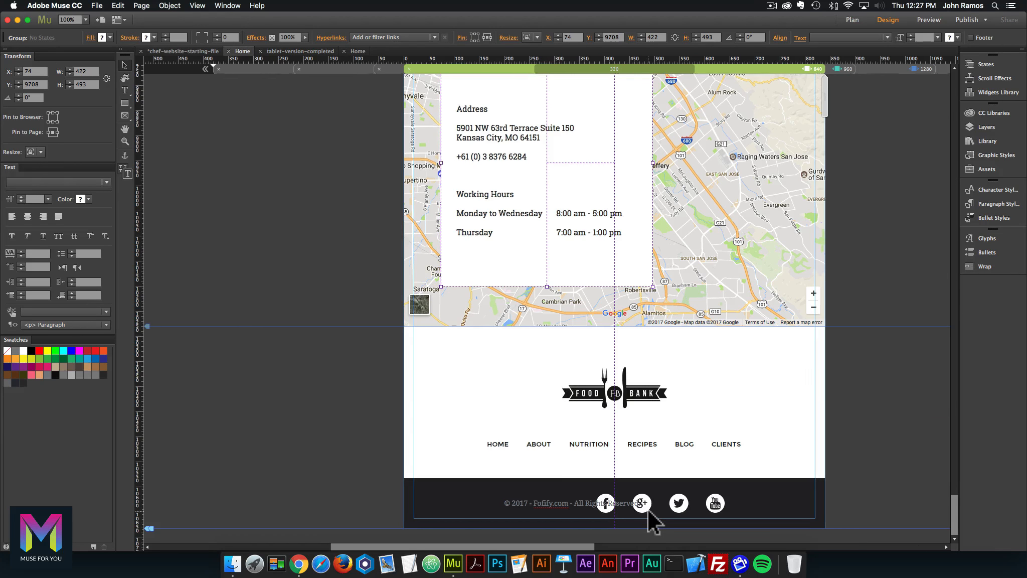
key("super+minus")
key("super+minus")
scroll(783, 383, "up", 5)
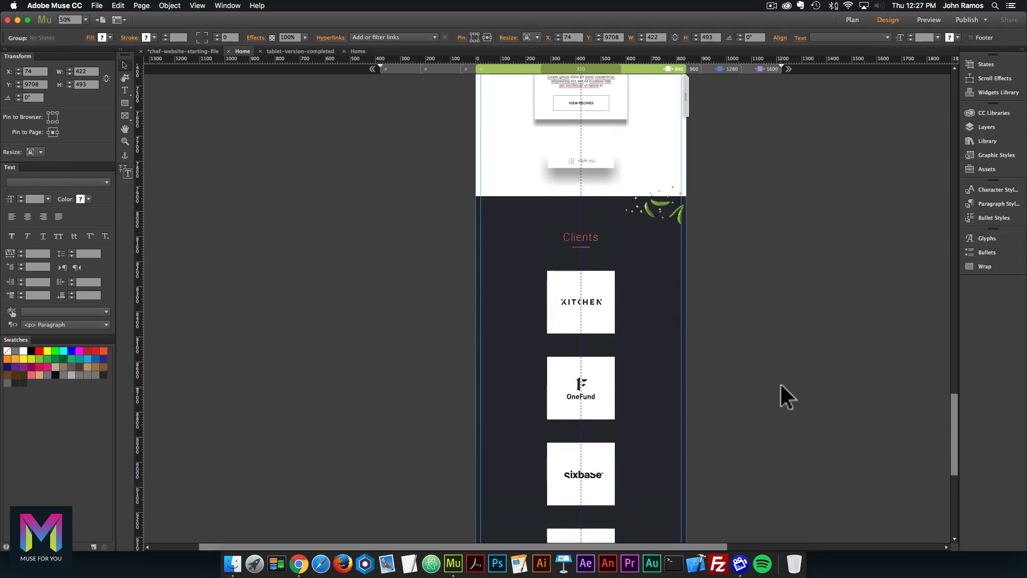
scroll(780, 382, "up", 12)
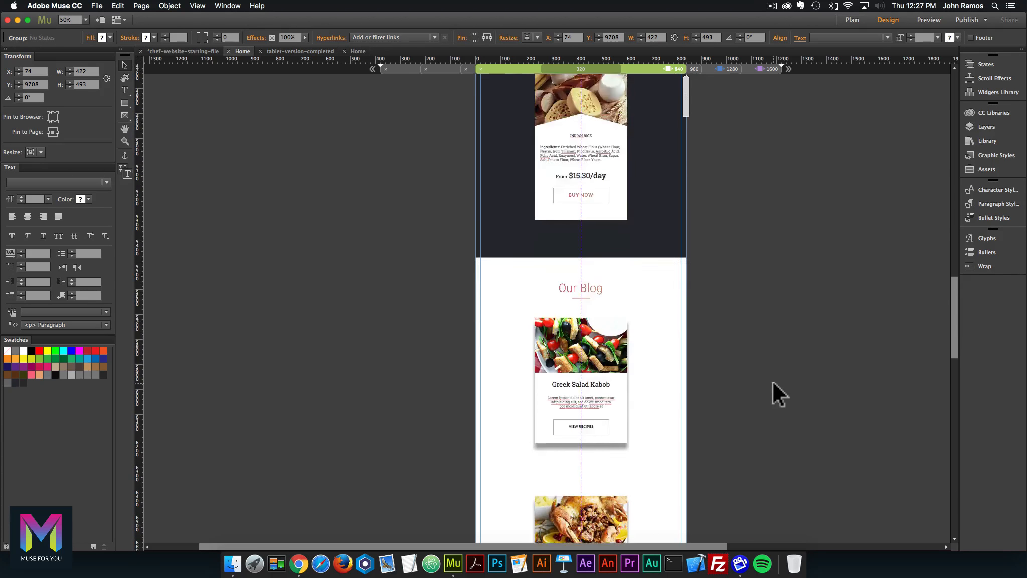
scroll(772, 379, "up", 5)
Move the green peas image down to Y 5324 beside the Our Blog section.
left_click(503, 233)
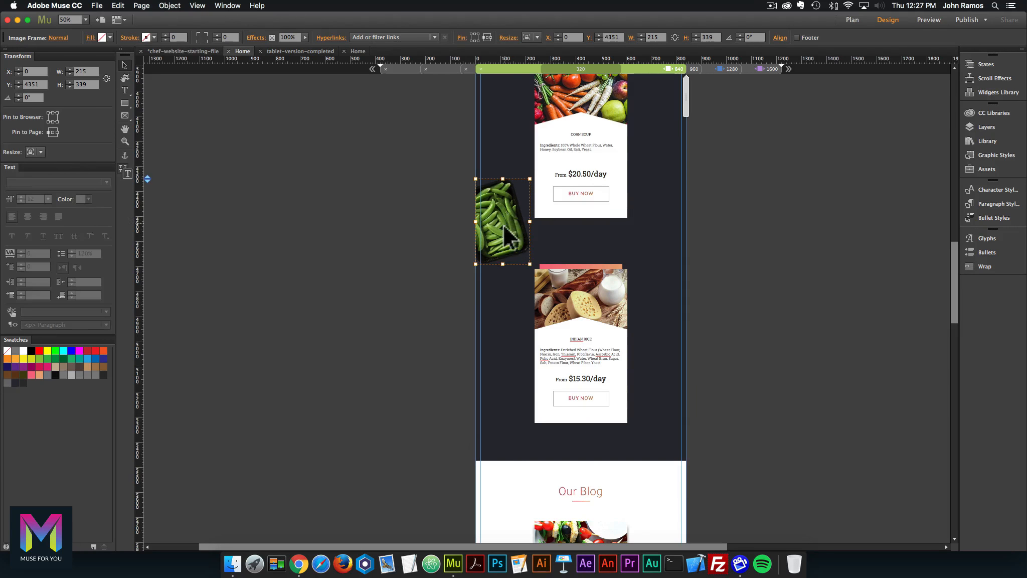
left_click_drag(504, 225, 482, 469)
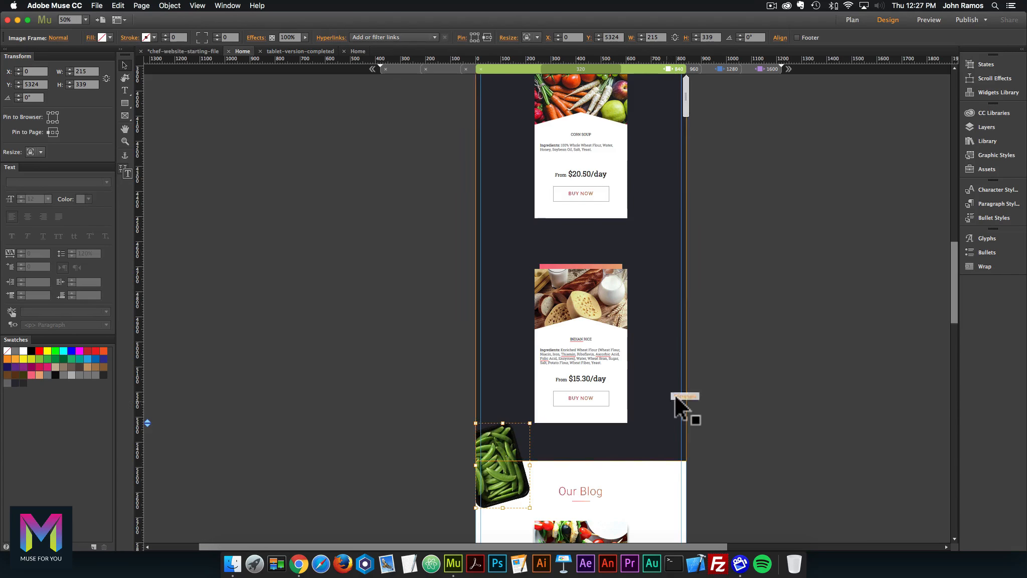
scroll(673, 392, "up", 8)
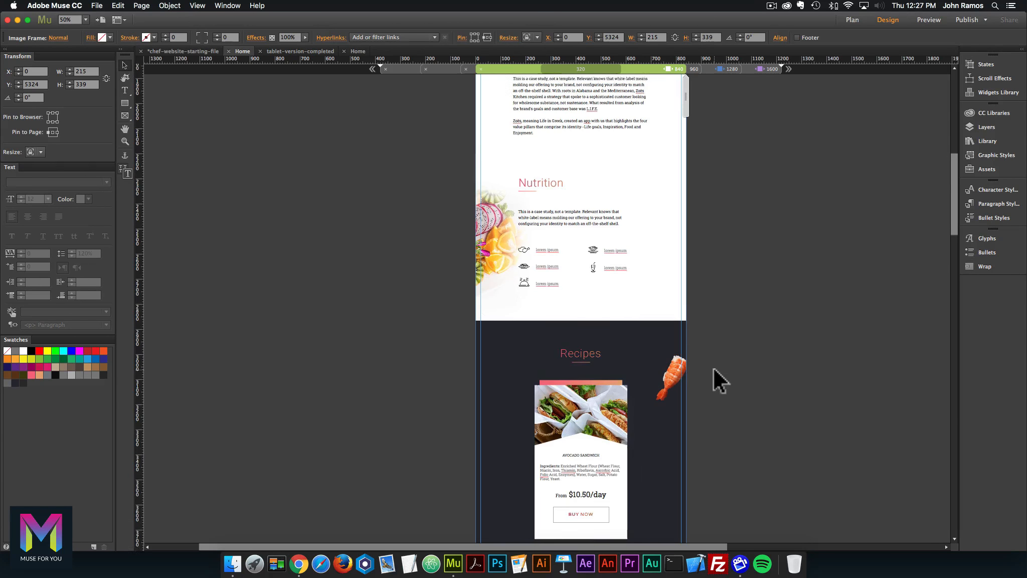
scroll(713, 374, "up", 6)
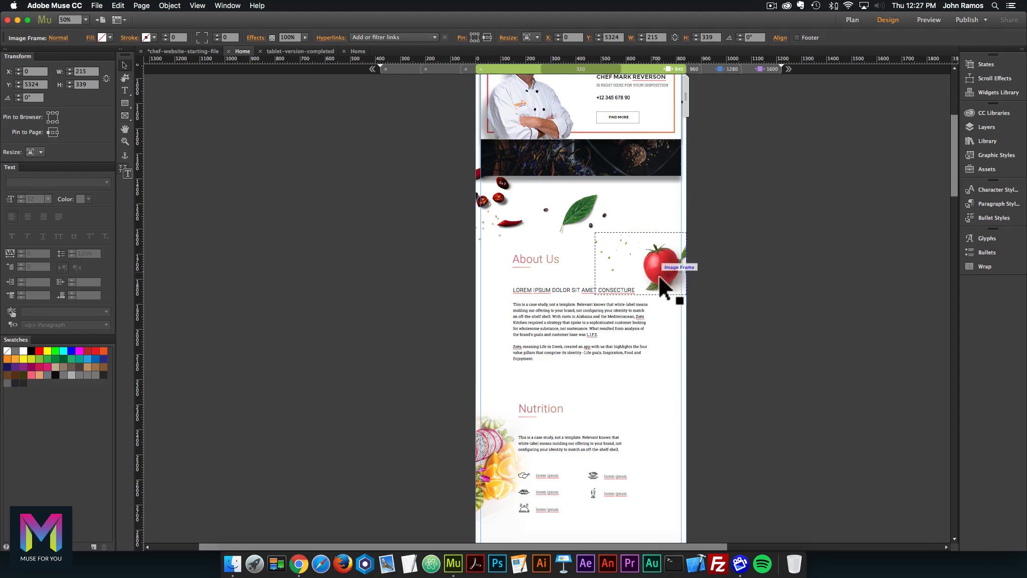
scroll(691, 323, "up", 1)
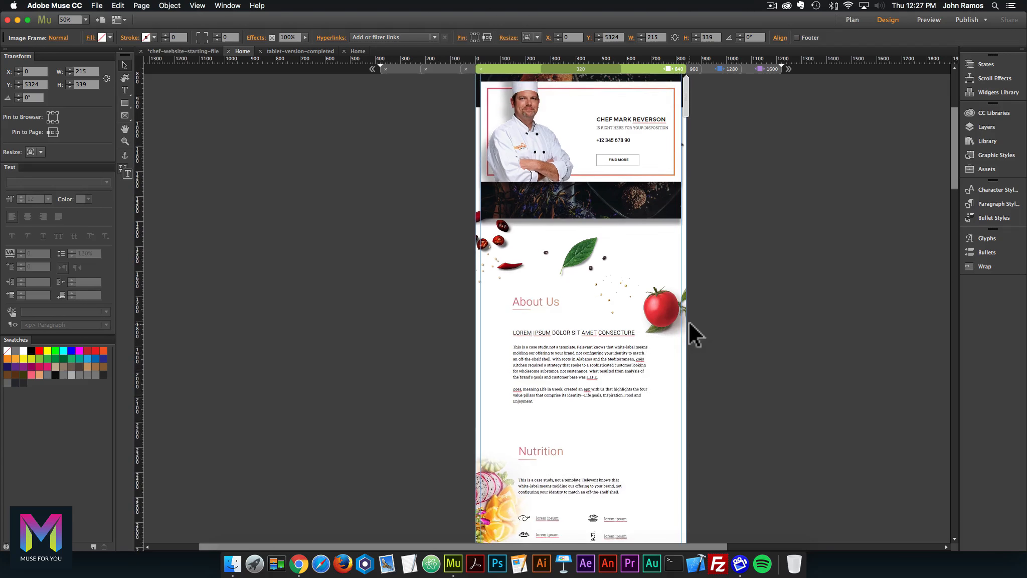
scroll(689, 321, "down", 2)
Select the Nutrition image, then the chef card group higher on the page.
left_click(567, 413)
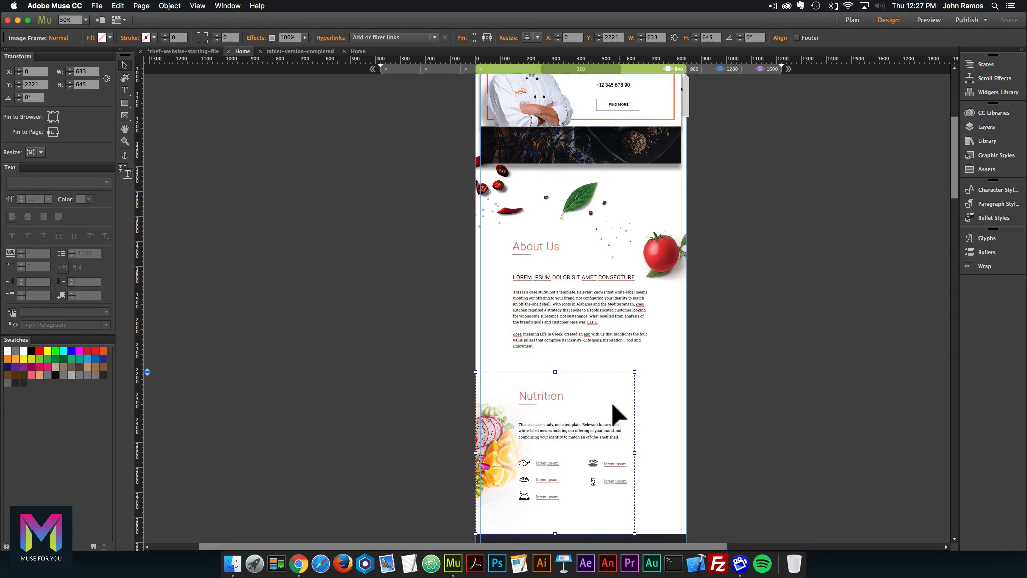
scroll(565, 281, "up", 5)
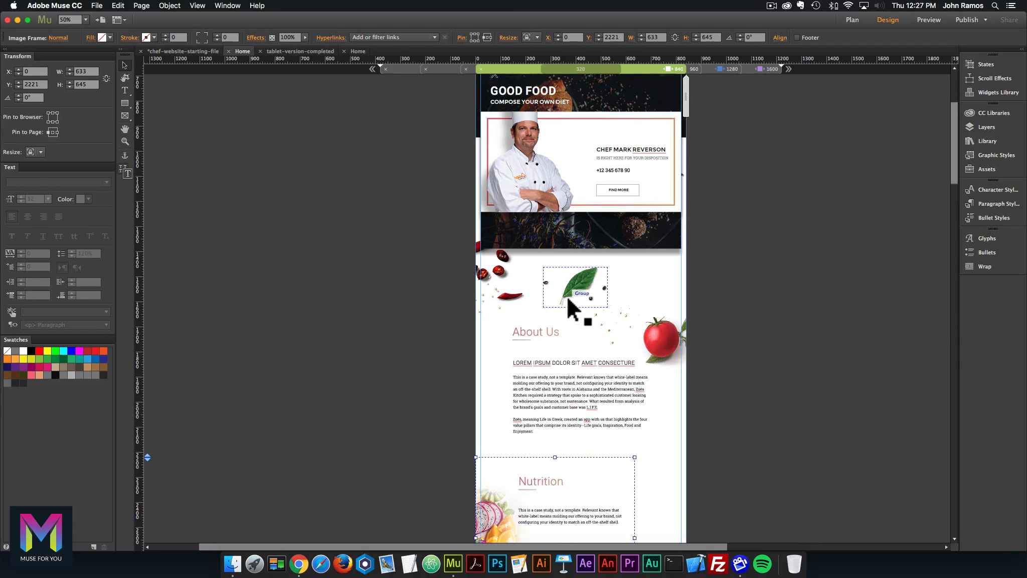
scroll(567, 296, "up", 6)
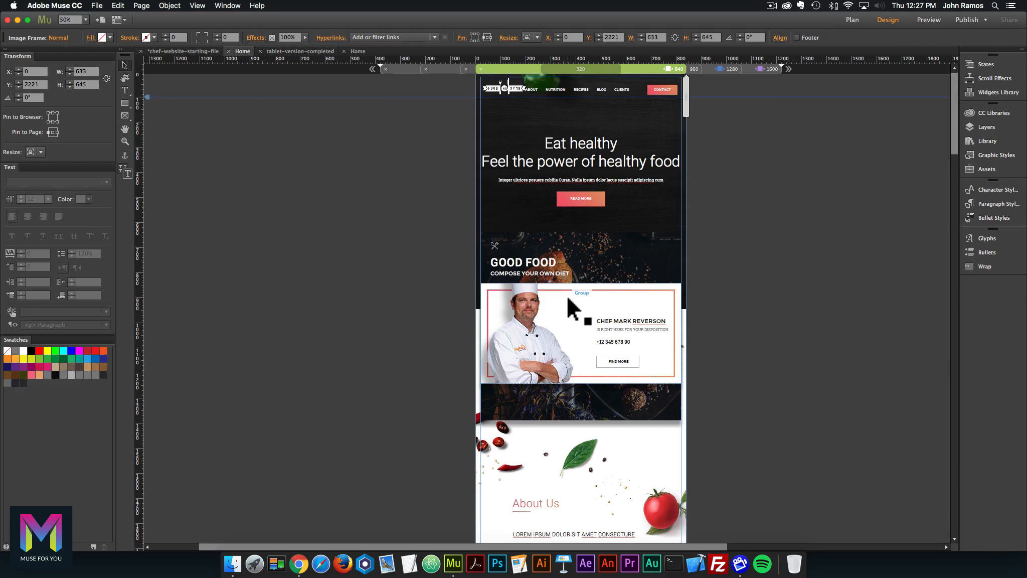
left_click(640, 294)
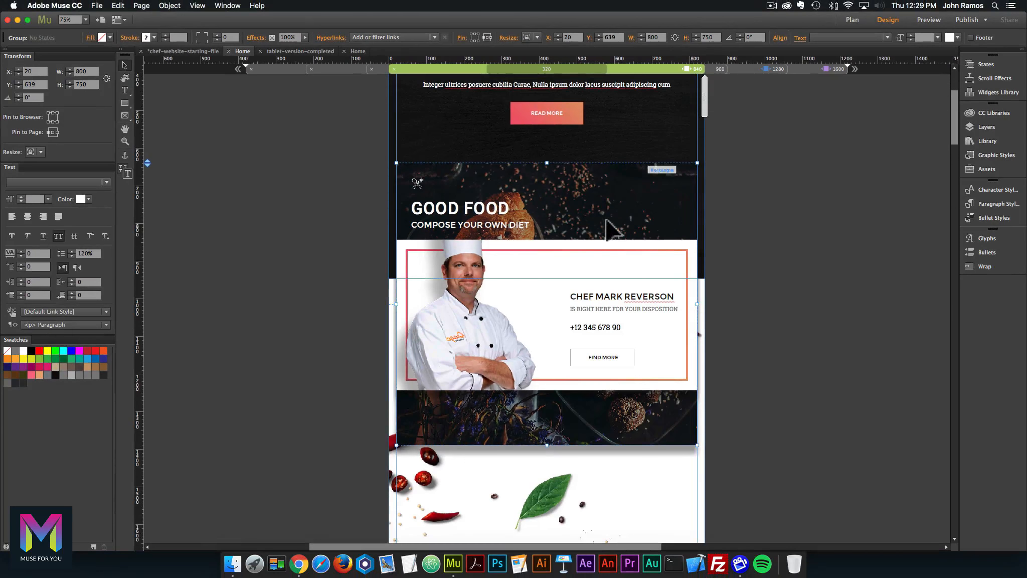
Ungroup the chef card, set its background rectangle to Responsive Width, and narrow the page to test.
right_click(583, 193)
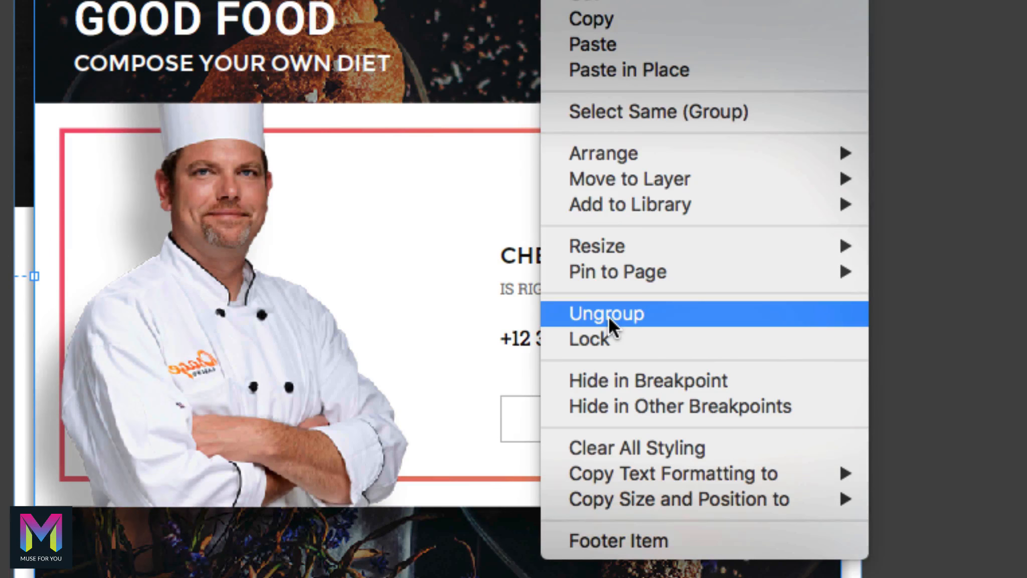
left_click(610, 317)
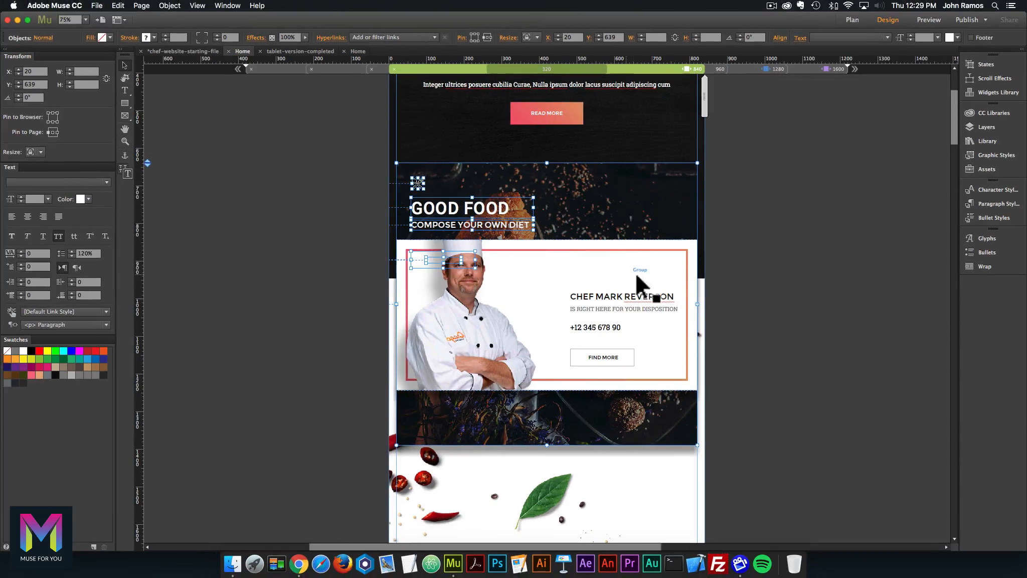
left_click(679, 208)
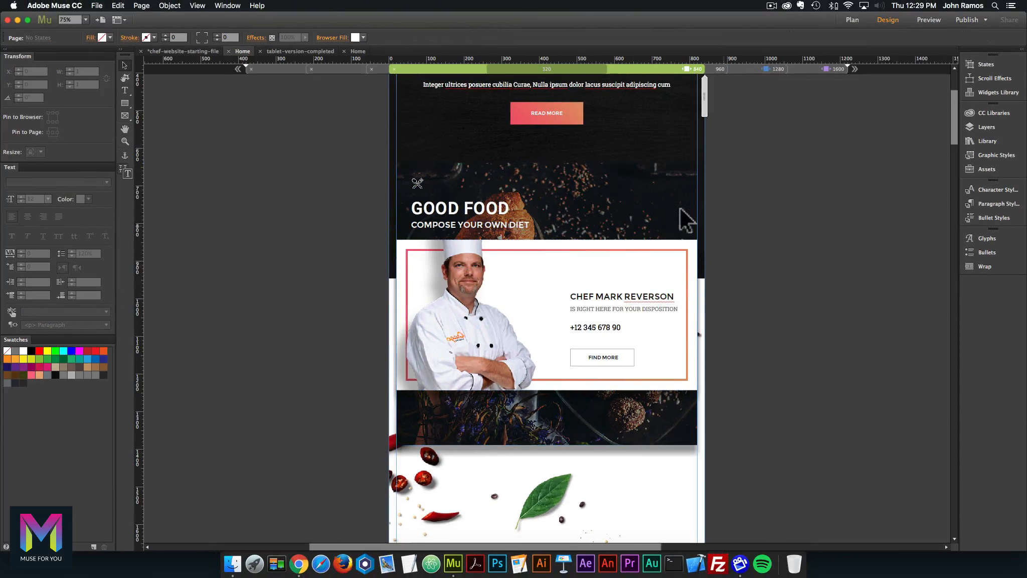
left_click(644, 198)
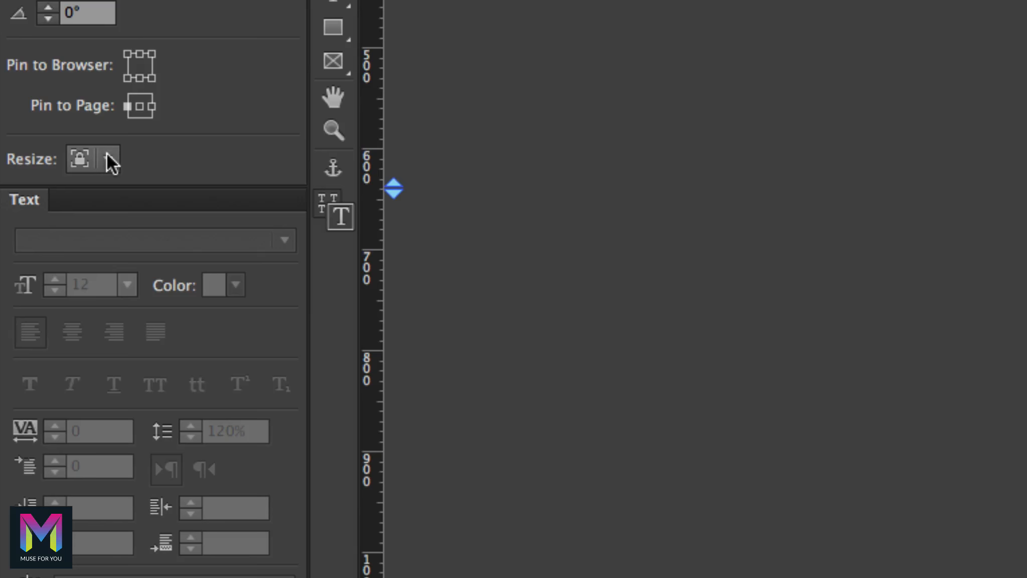
left_click(107, 155)
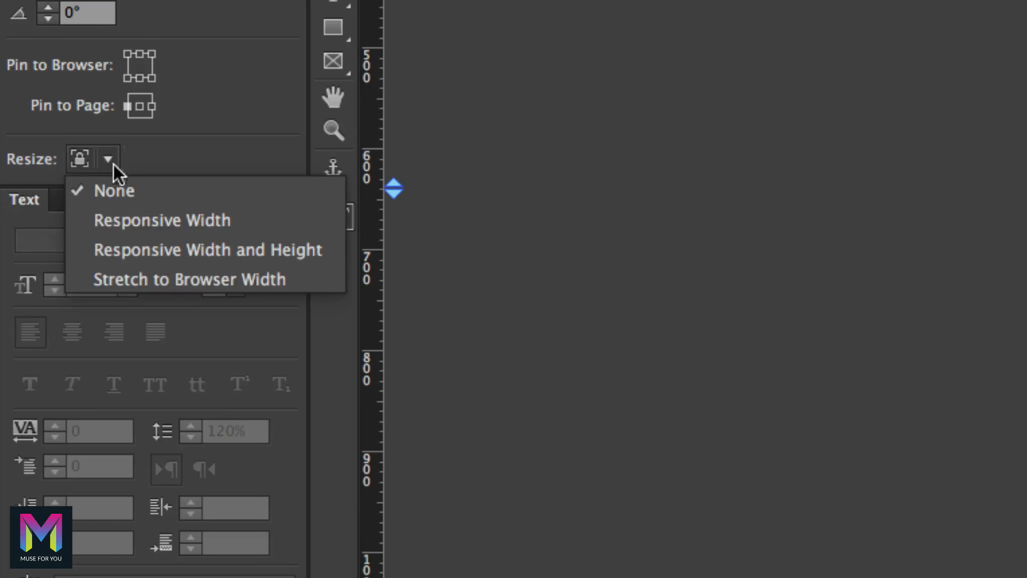
left_click(170, 221)
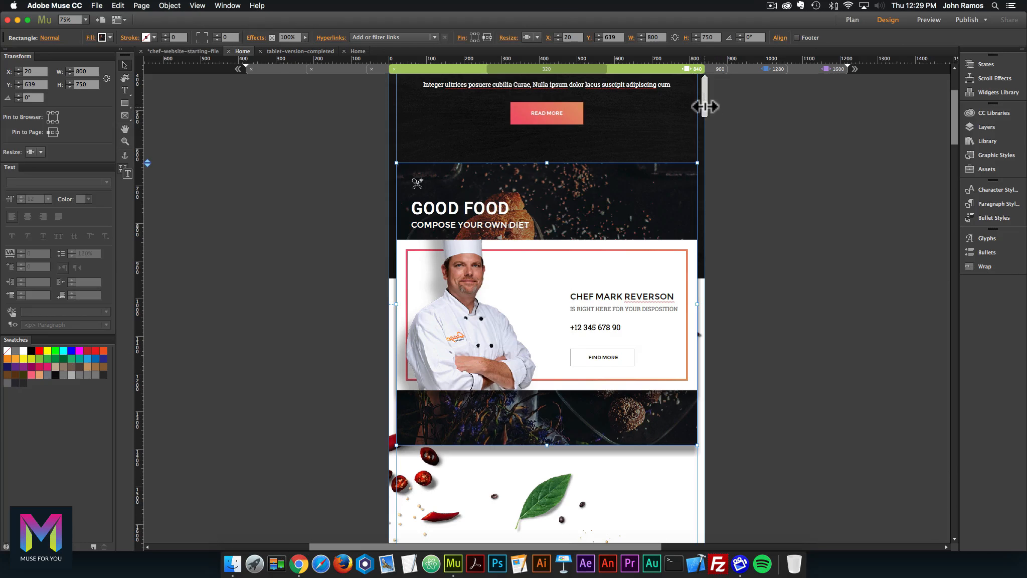
mouse_move(698, 106)
left_mouse_down()
mouse_move(679, 103)
mouse_move(704, 104)
left_mouse_up()
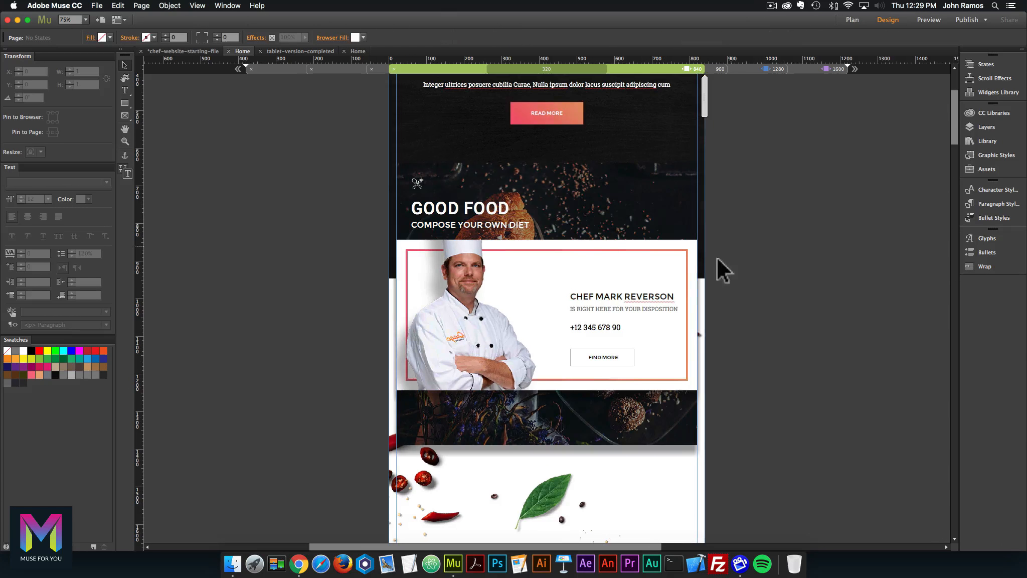
Ungroup the chef card again and set the background and inner bordered rectangles to Responsive Width.
left_click(585, 246)
right_click(573, 245)
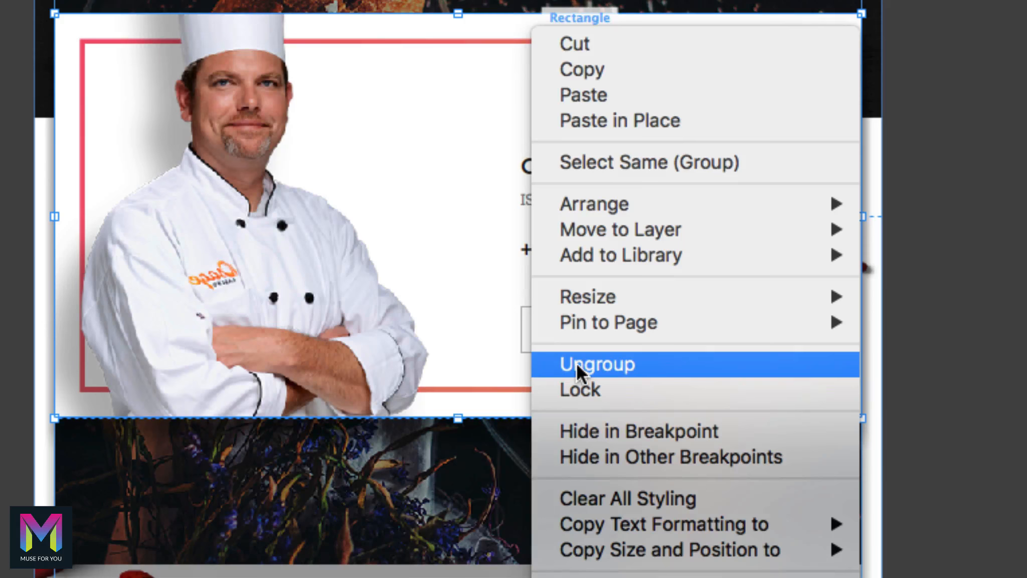
left_click(577, 362)
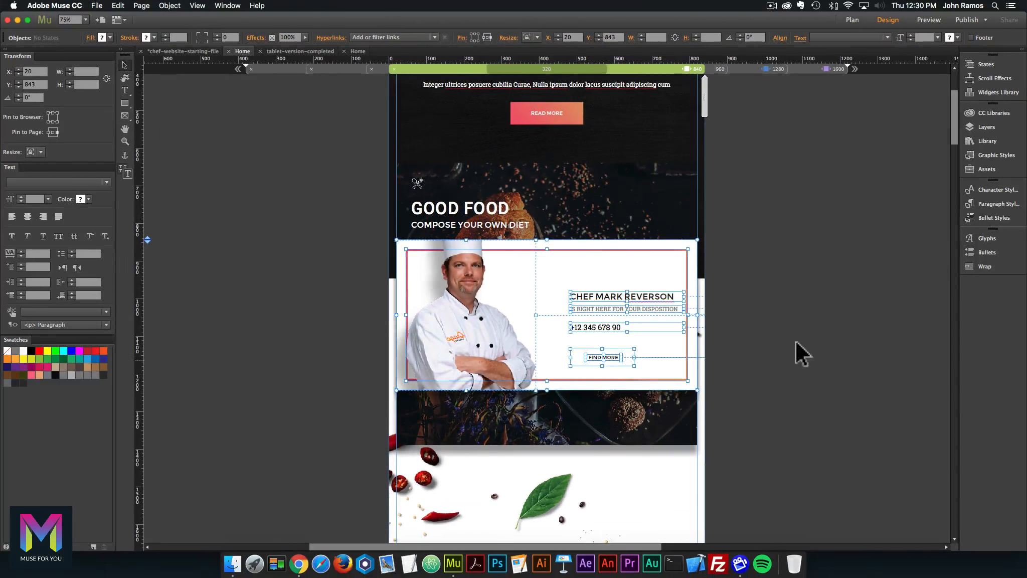
left_click(798, 337)
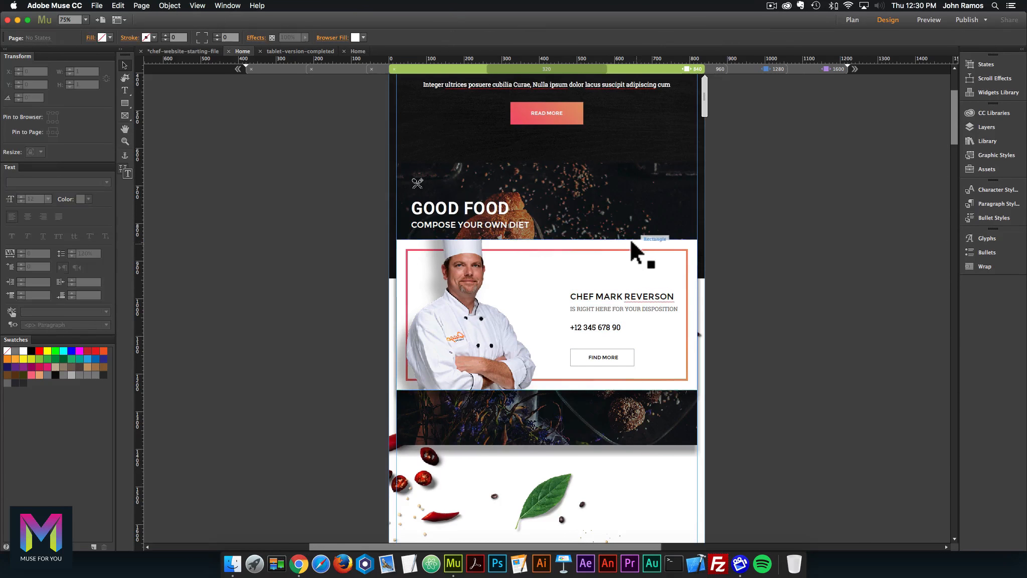
left_click(630, 242)
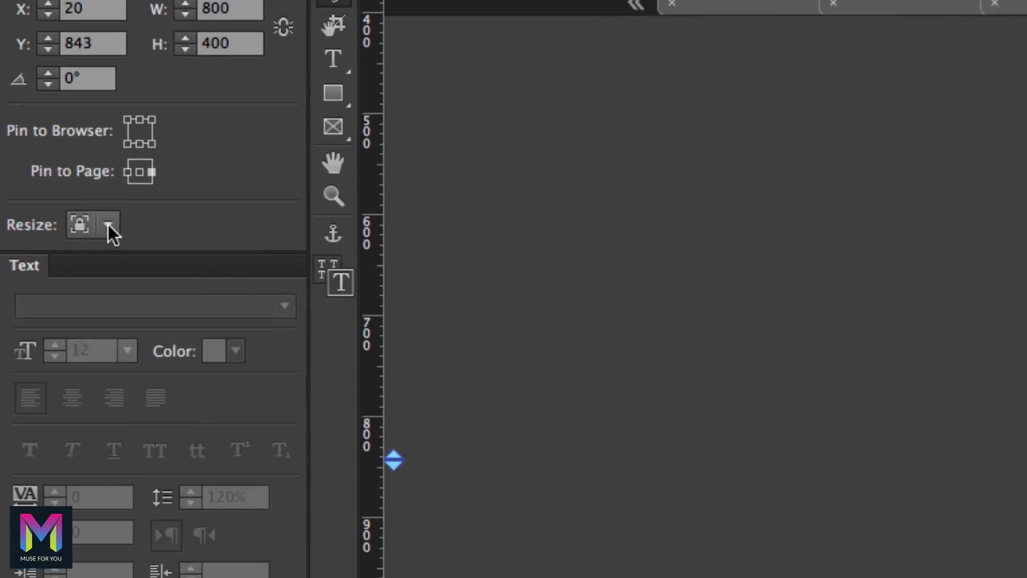
left_click(108, 225)
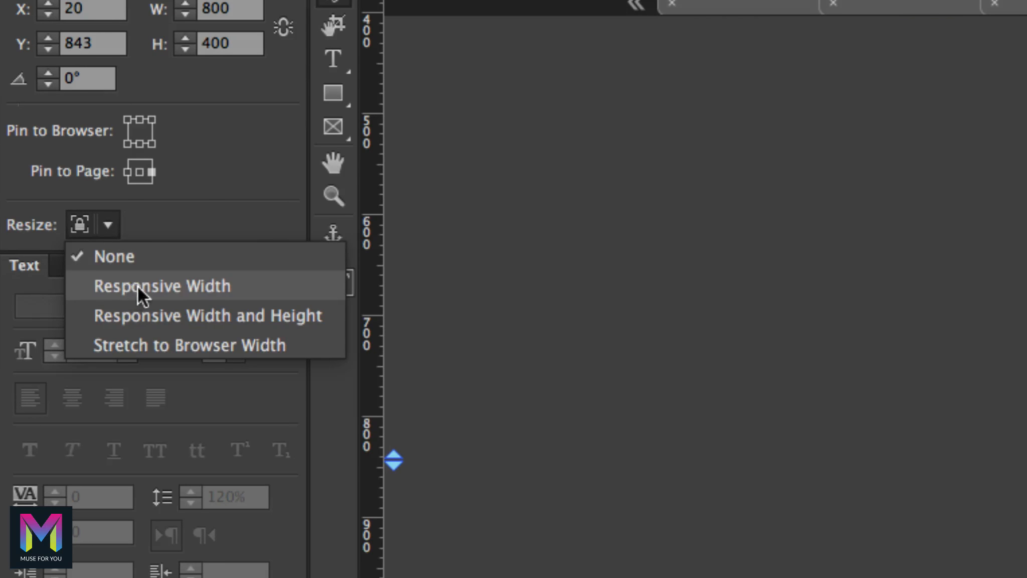
left_click(163, 286)
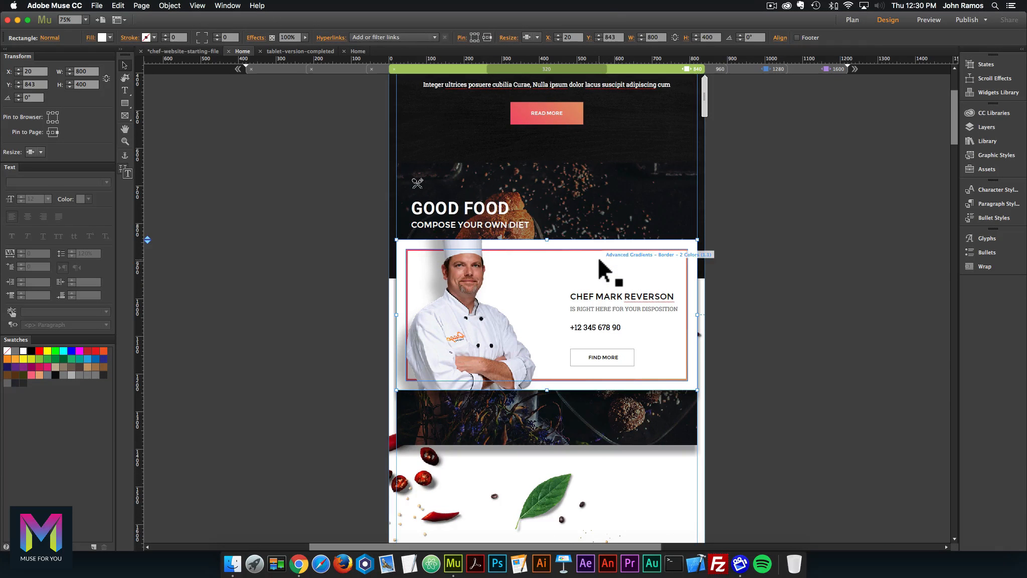
left_click(599, 259)
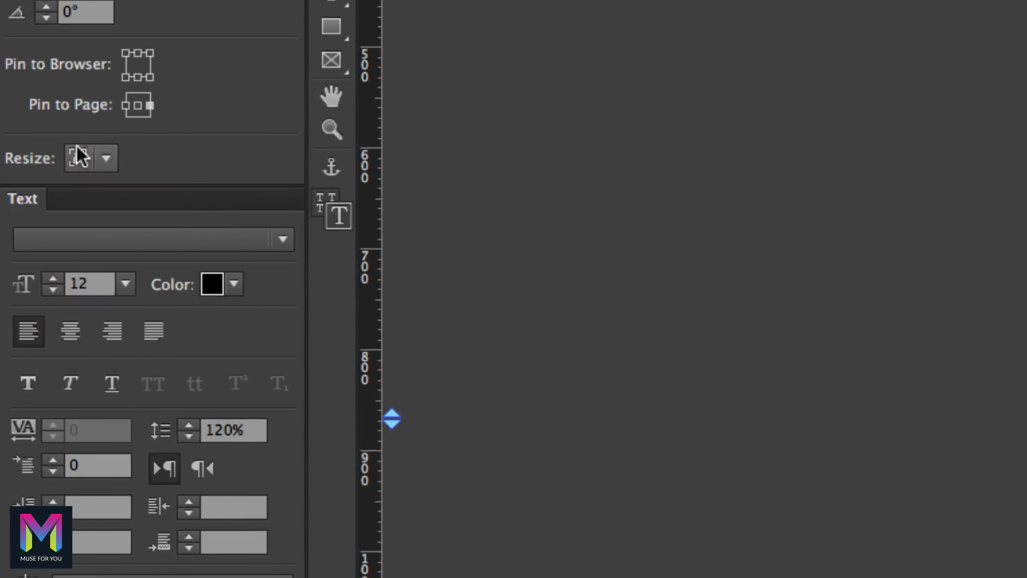
left_click(41, 152)
left_click(142, 219)
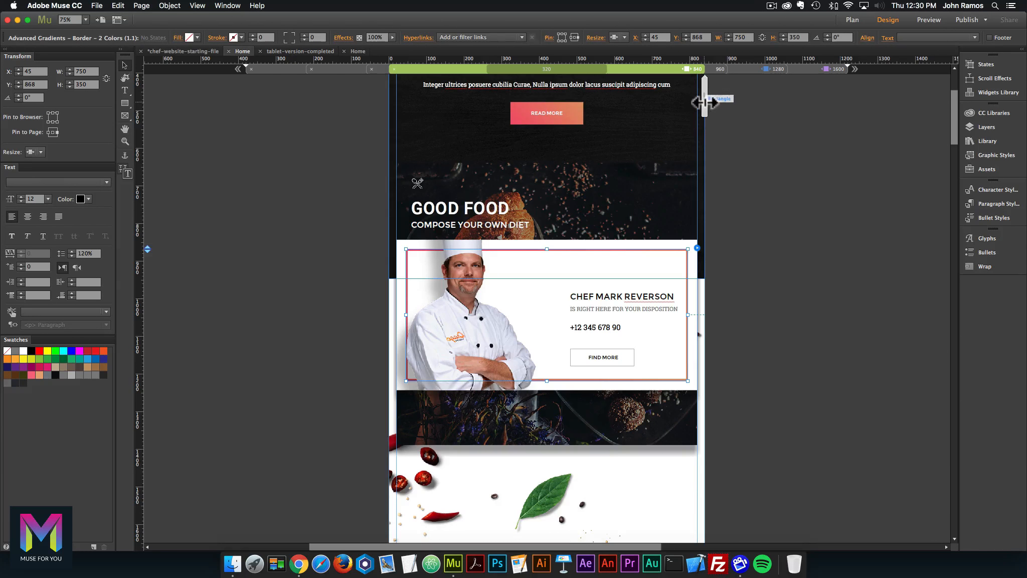
left_click_drag(704, 102, 666, 99)
double_click(734, 216)
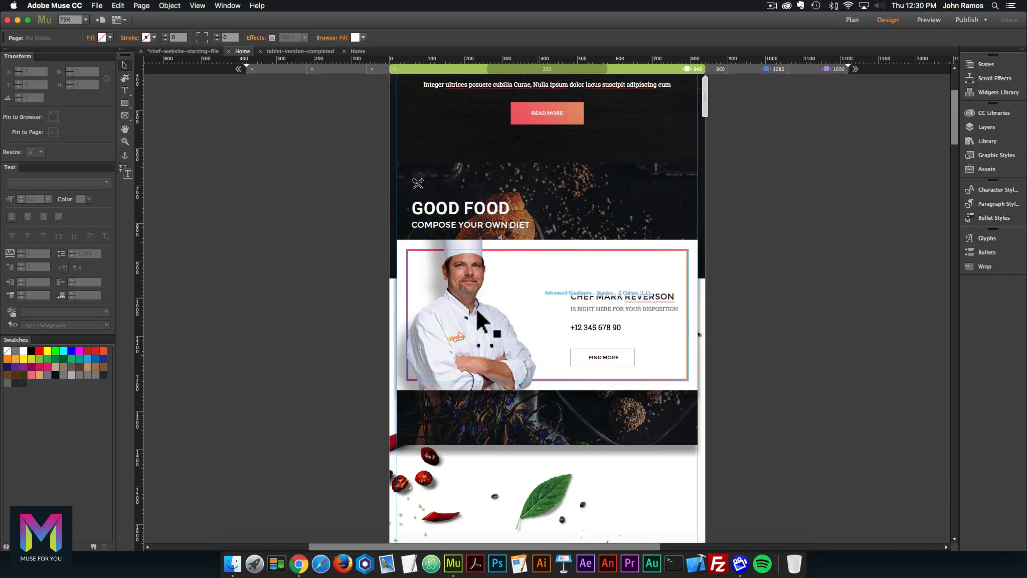
left_click(474, 314)
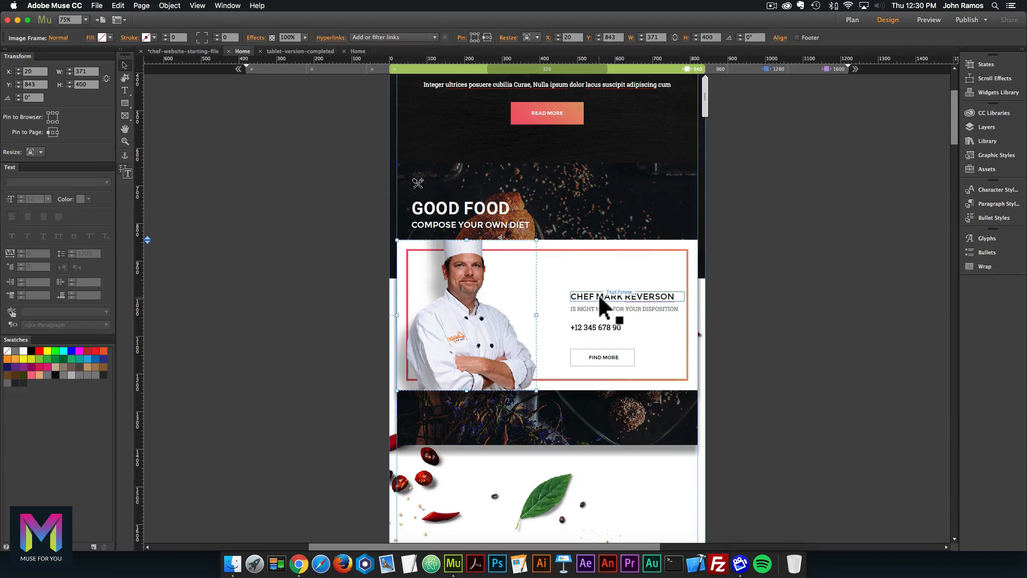
left_click(600, 296)
left_click(595, 308, "shift")
left_click(598, 324, "shift")
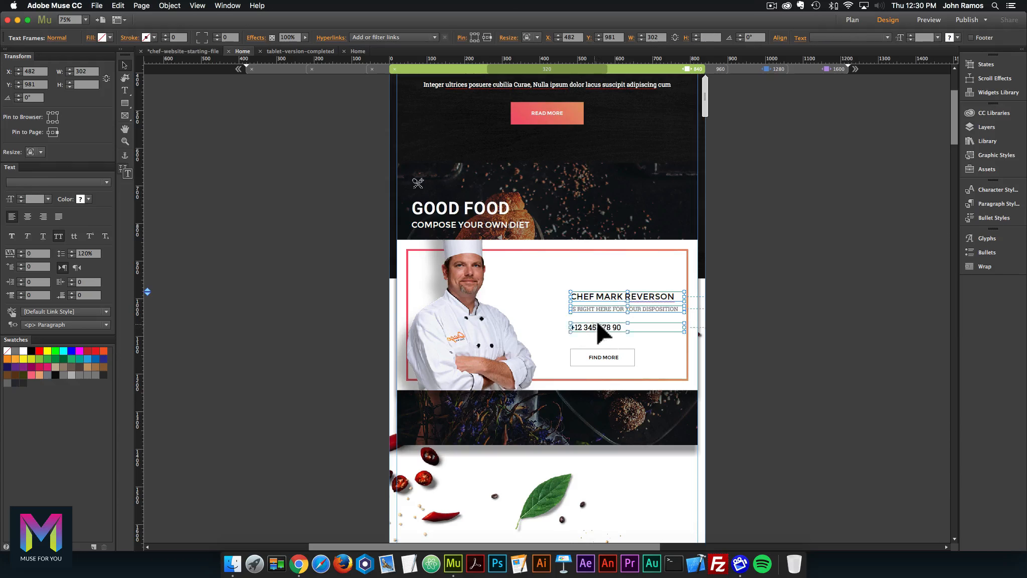
left_click(603, 356, "shift")
left_click(578, 353, "shift")
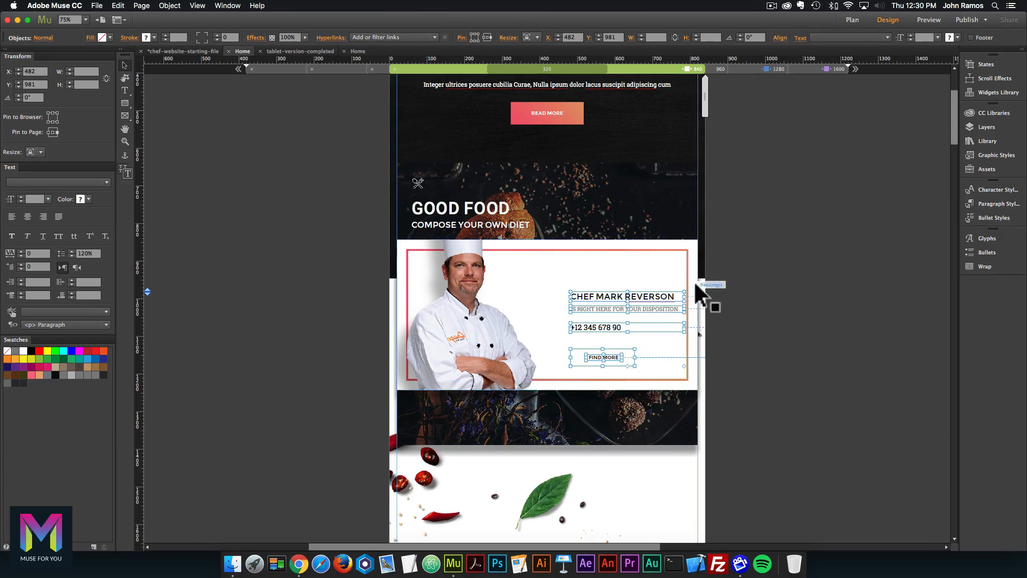
left_click(715, 106)
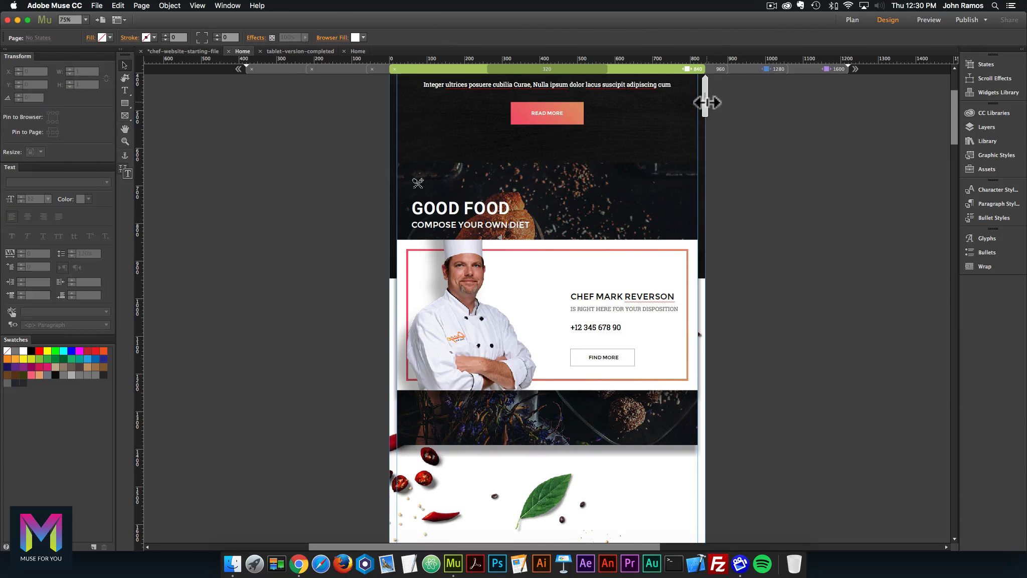
mouse_move(694, 102)
left_mouse_down()
mouse_move(668, 99)
mouse_move(689, 101)
left_mouse_up()
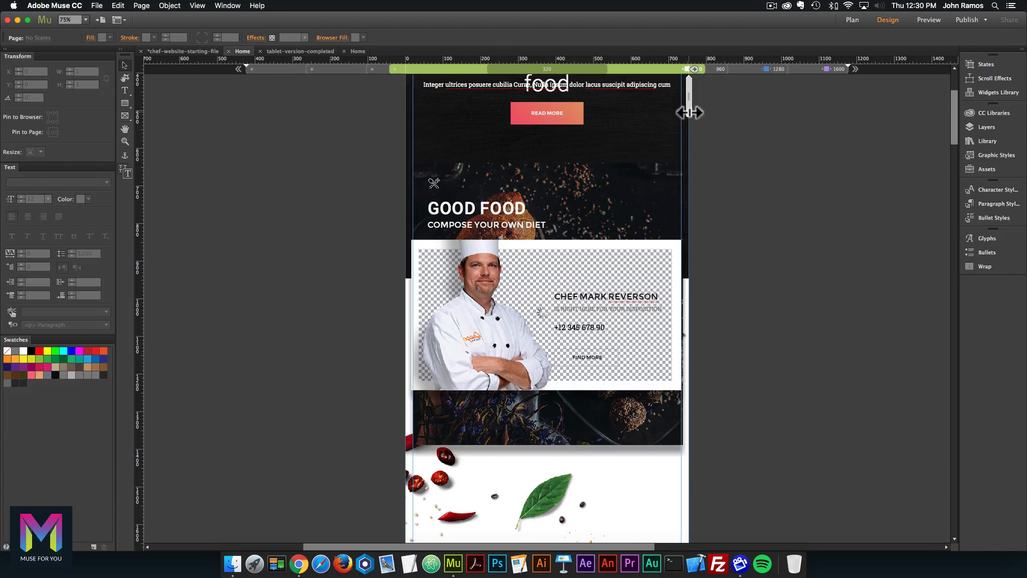
left_click_drag(676, 110, 672, 110)
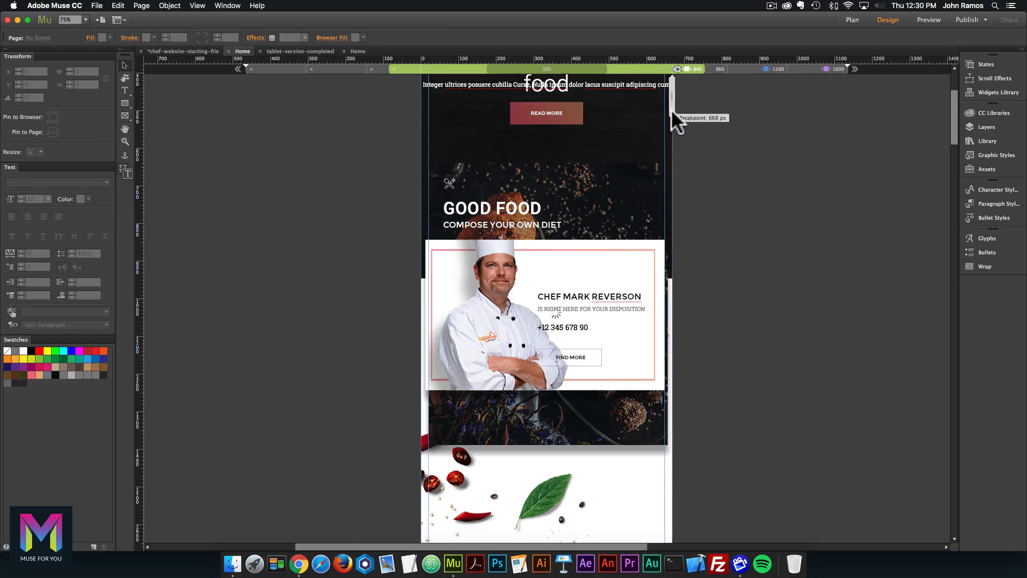
double_click(771, 235)
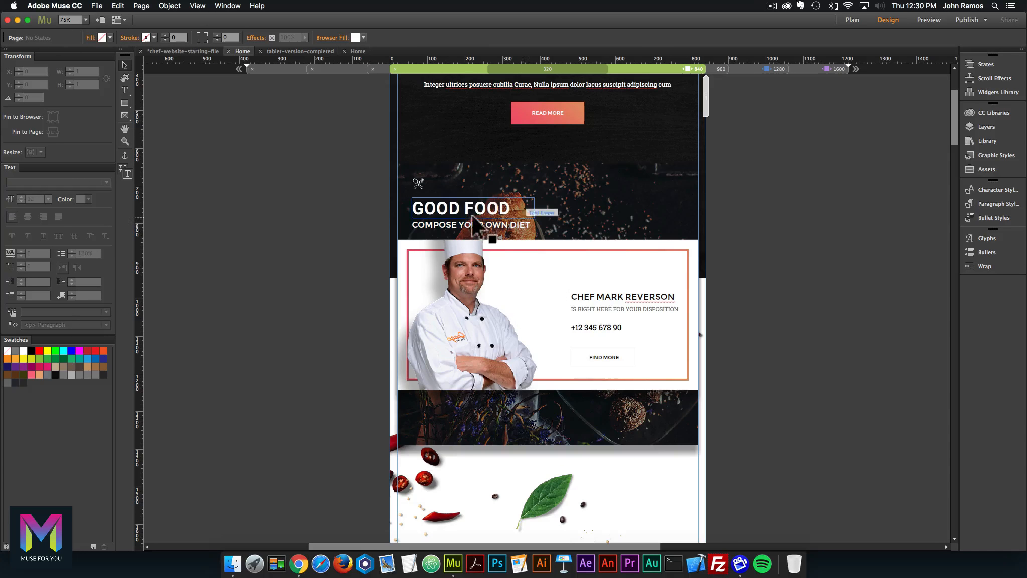
left_click(468, 207)
left_click(421, 186)
left_click(424, 201, "shift")
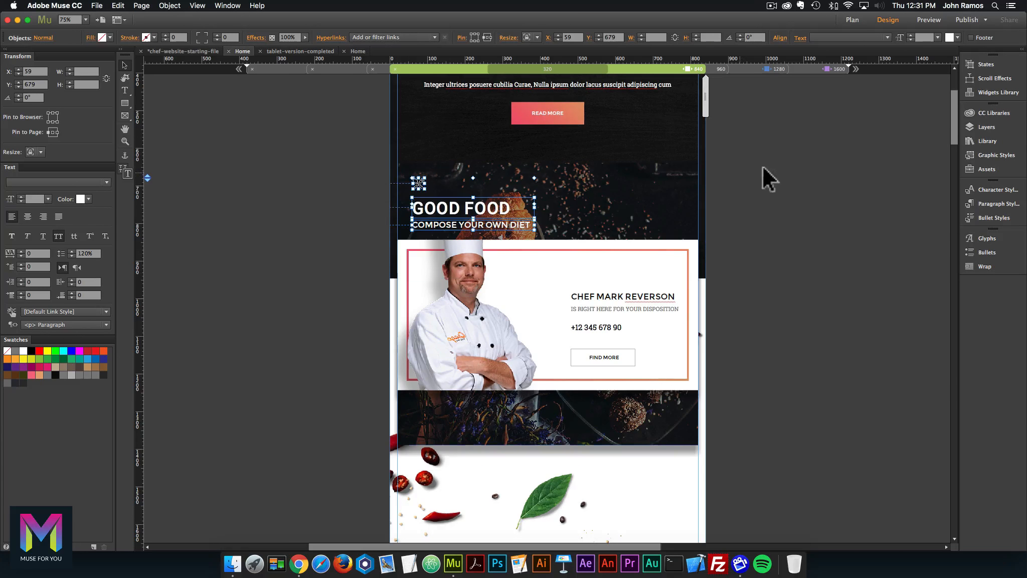
left_click(672, 172)
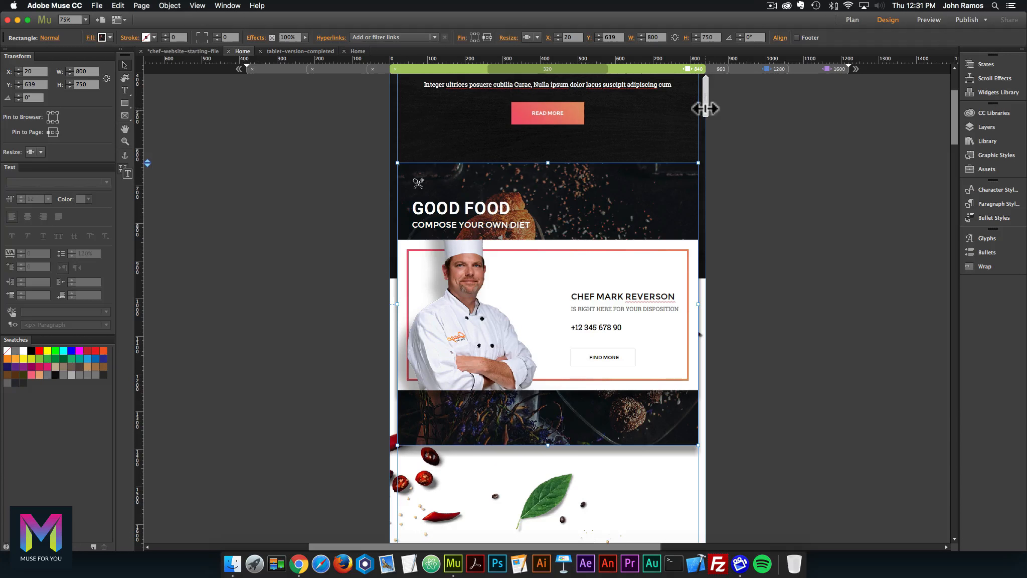
mouse_move(697, 108)
left_mouse_down()
mouse_move(673, 104)
mouse_move(696, 108)
left_mouse_up()
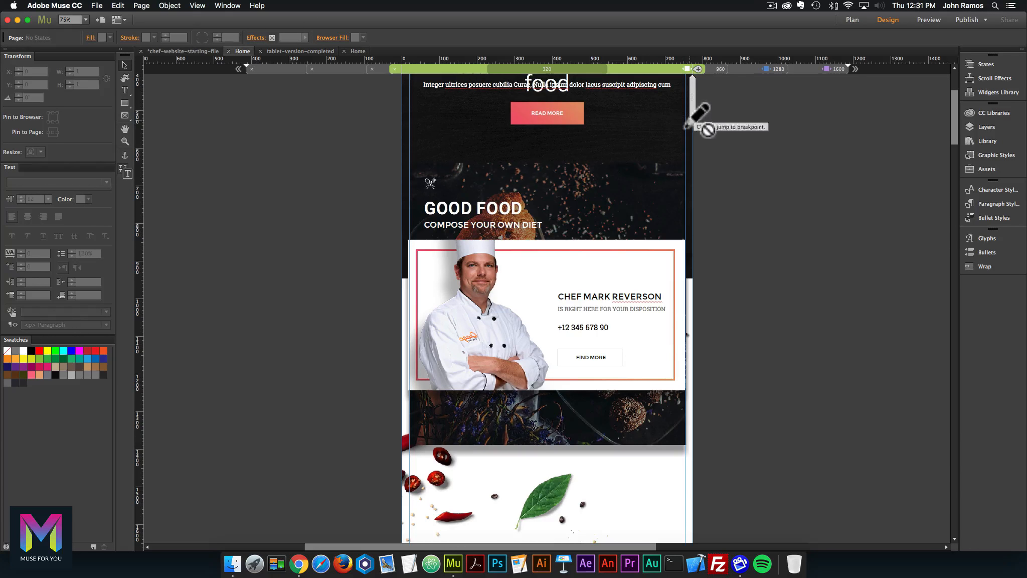
Scroll down and resize the page width to check how About Us and the recipe cards reflow.
scroll(713, 213, "down", 5)
scroll(711, 210, "down", 5)
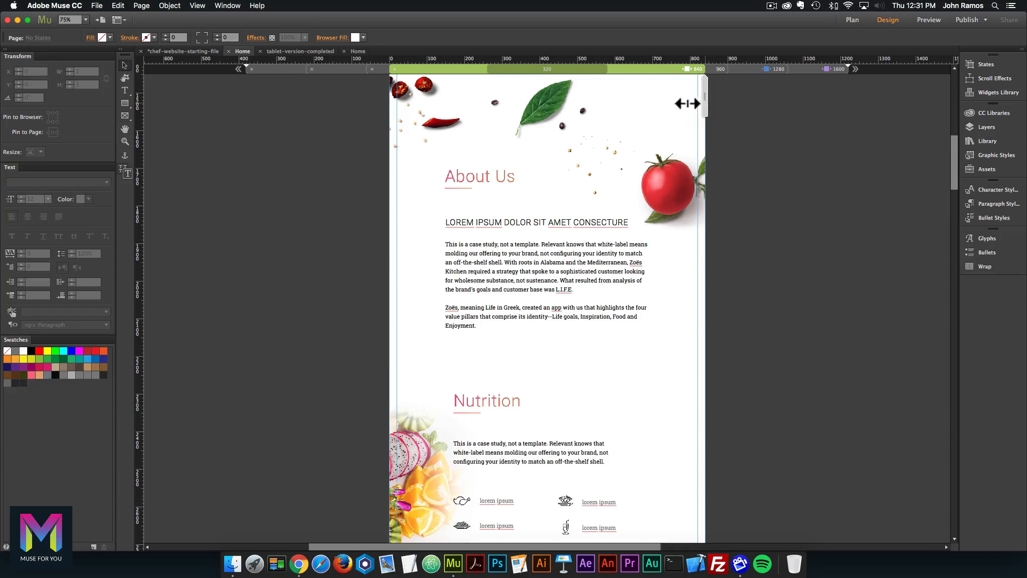
left_click_drag(684, 101, 721, 212)
scroll(722, 212, "down", 7)
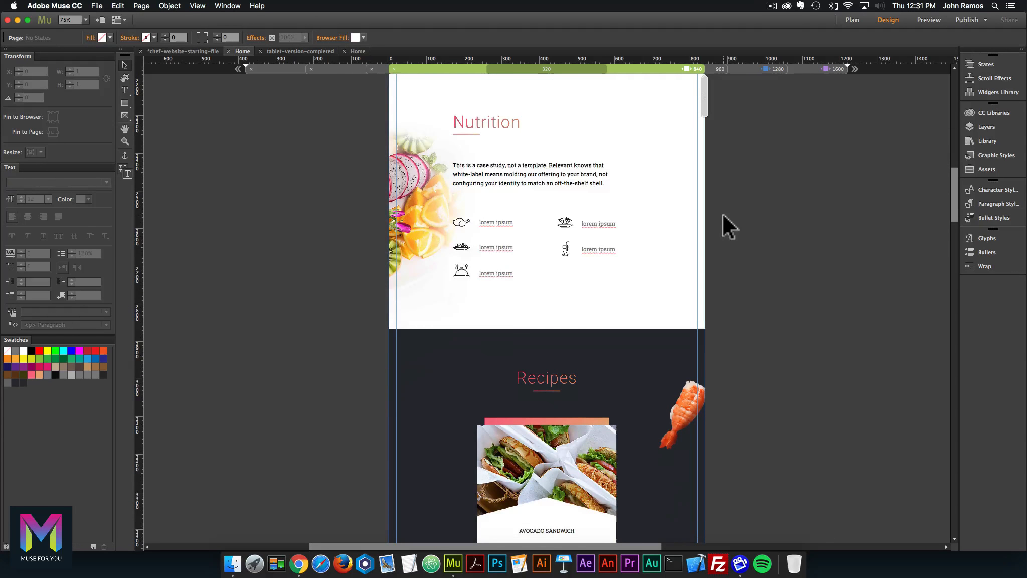
scroll(721, 211, "down", 8)
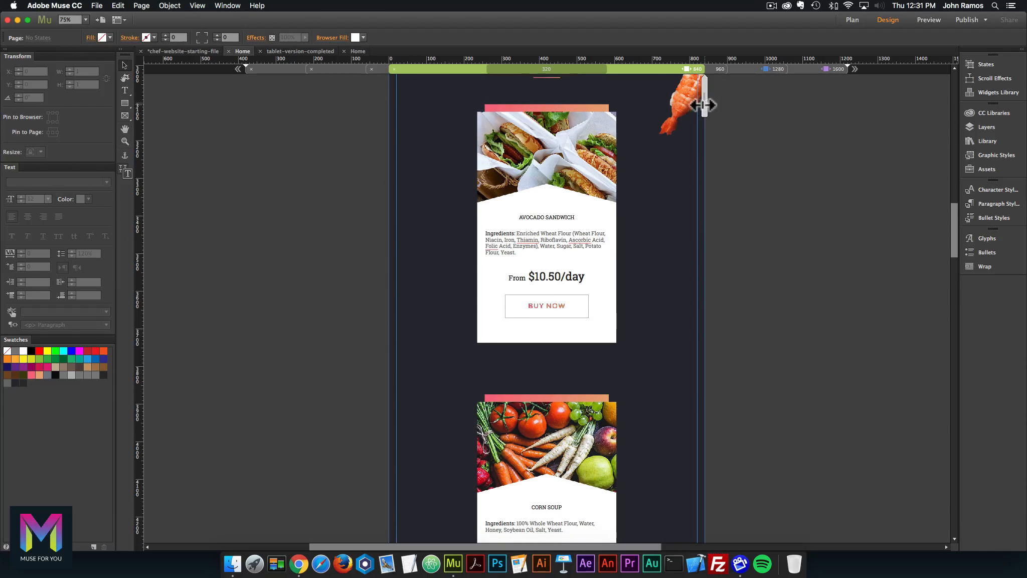
left_click_drag(681, 101, 646, 100)
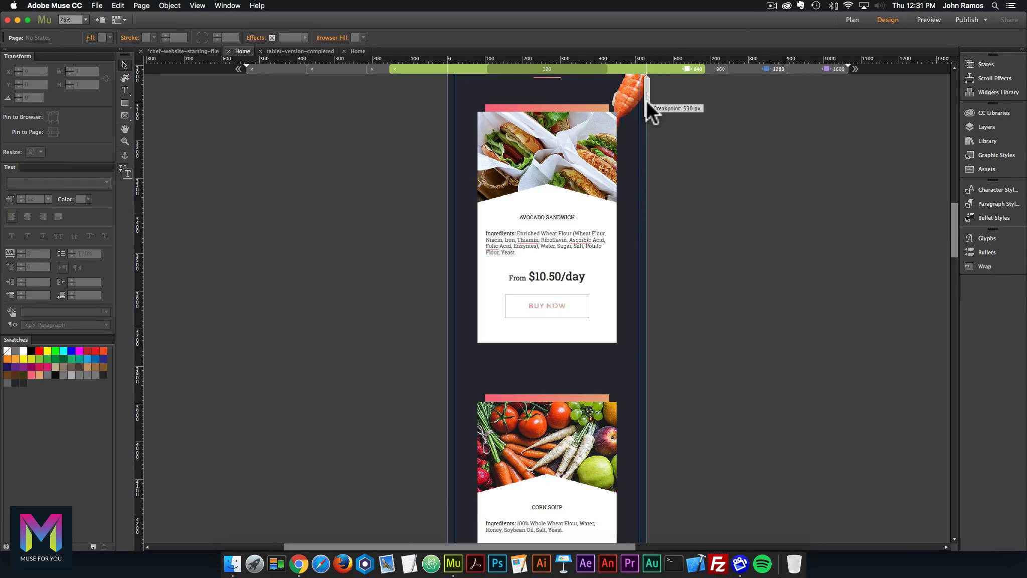
Scroll down to the map and footer, selecting the dark Clients background on the way.
scroll(705, 211, "down", 13)
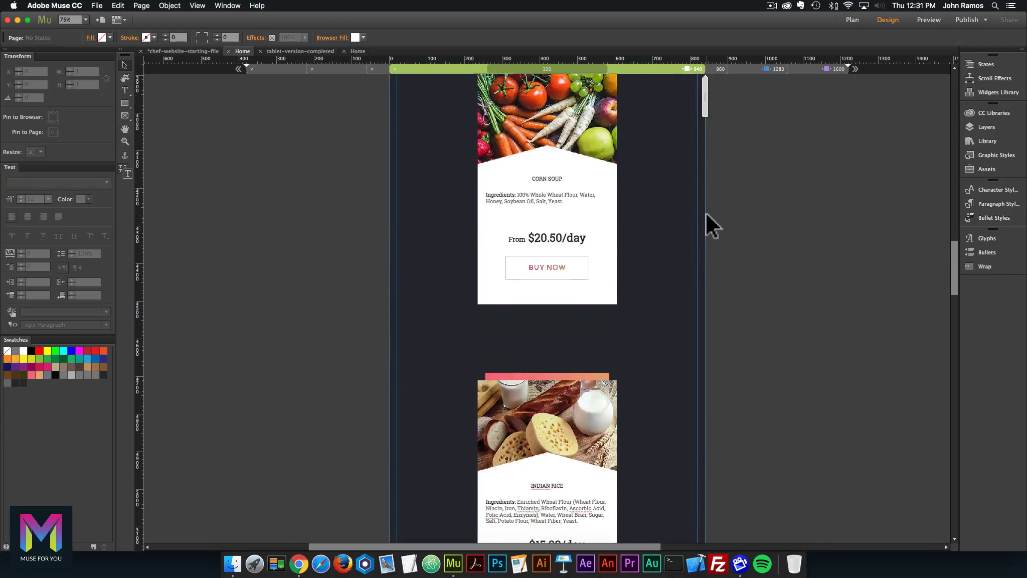
scroll(705, 210, "down", 12)
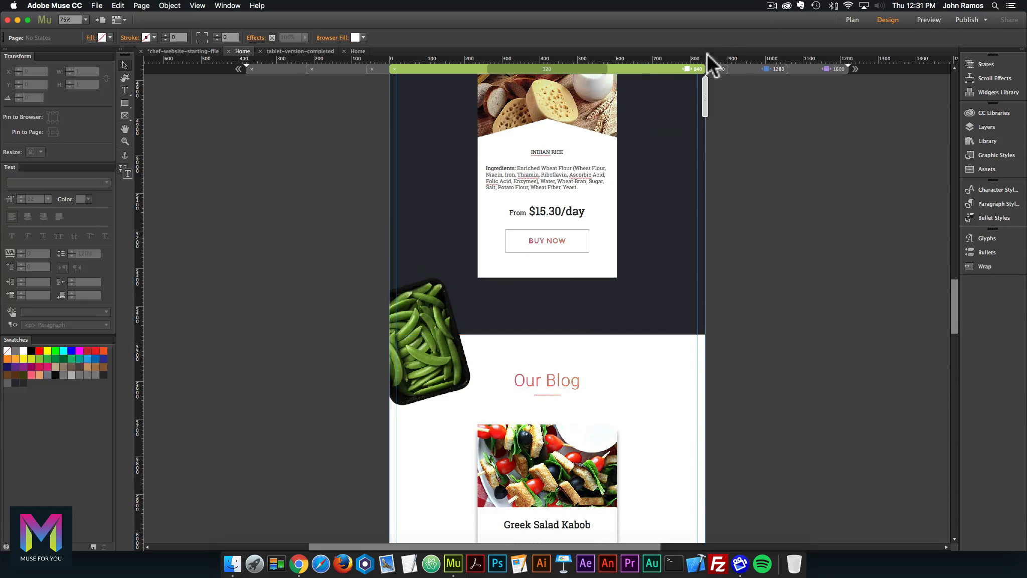
scroll(688, 138, "down", 3)
scroll(711, 209, "down", 10)
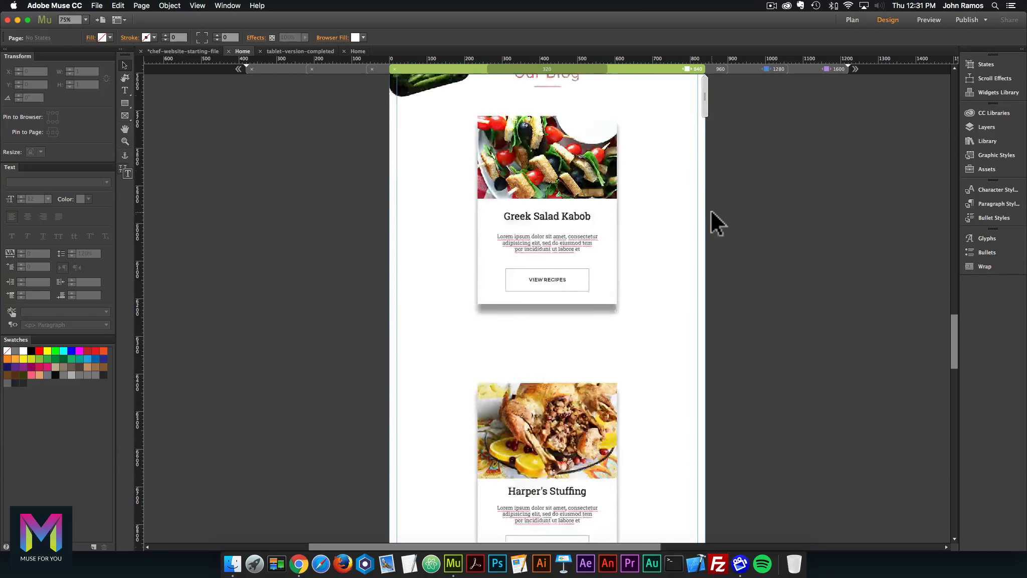
scroll(659, 181, "down", 4)
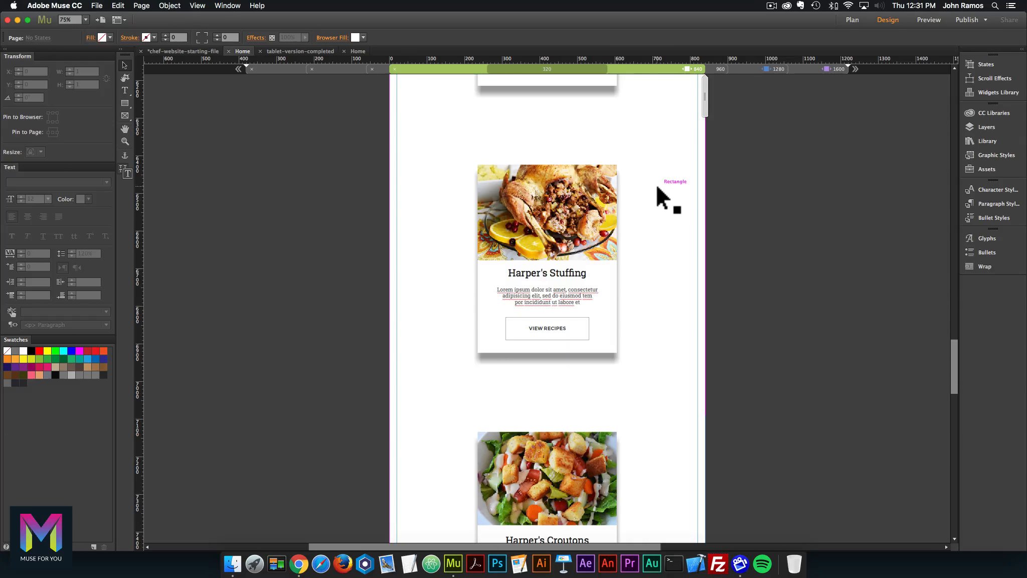
scroll(657, 188, "down", 2)
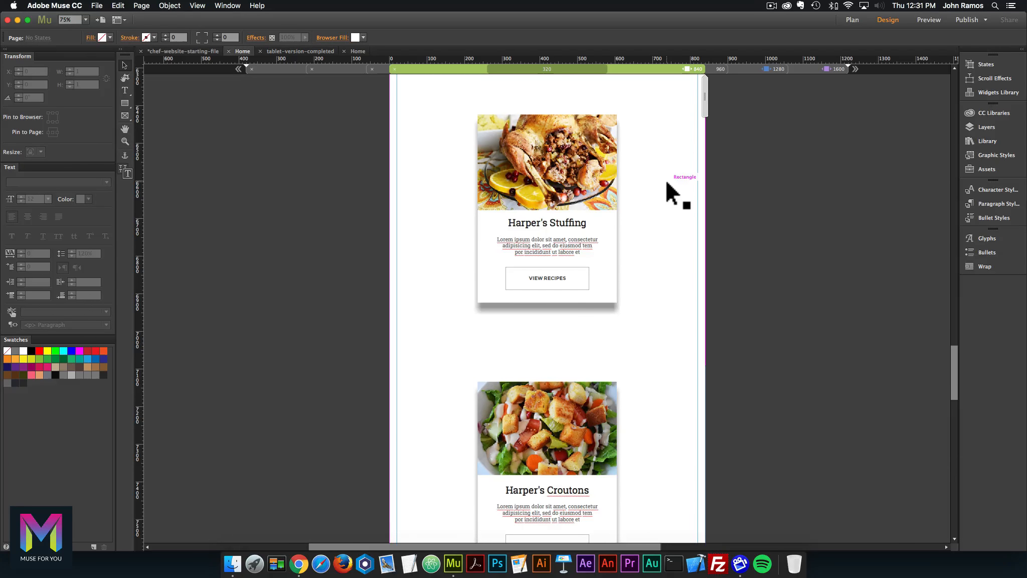
scroll(671, 215, "down", 10)
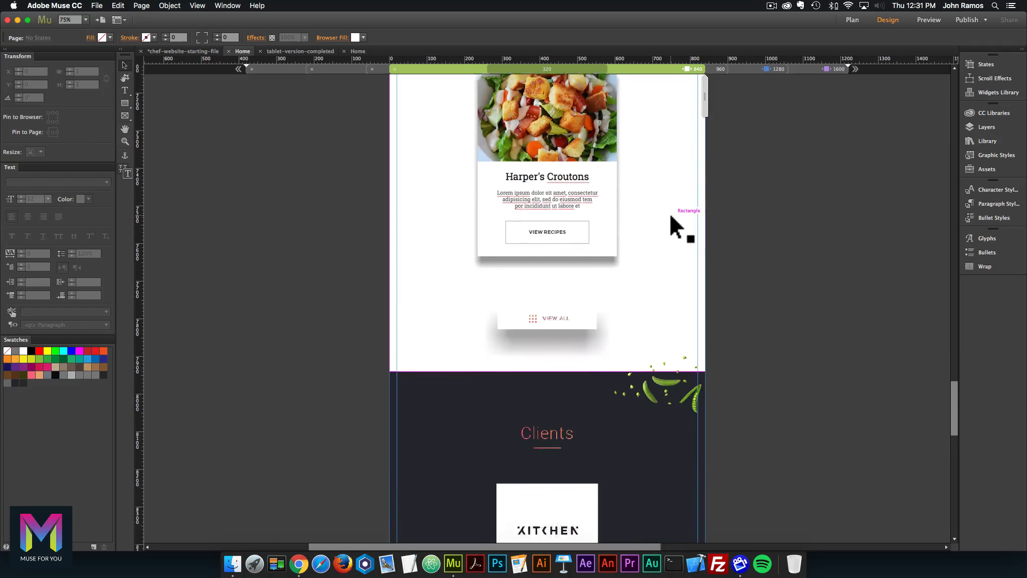
scroll(671, 217, "down", 20)
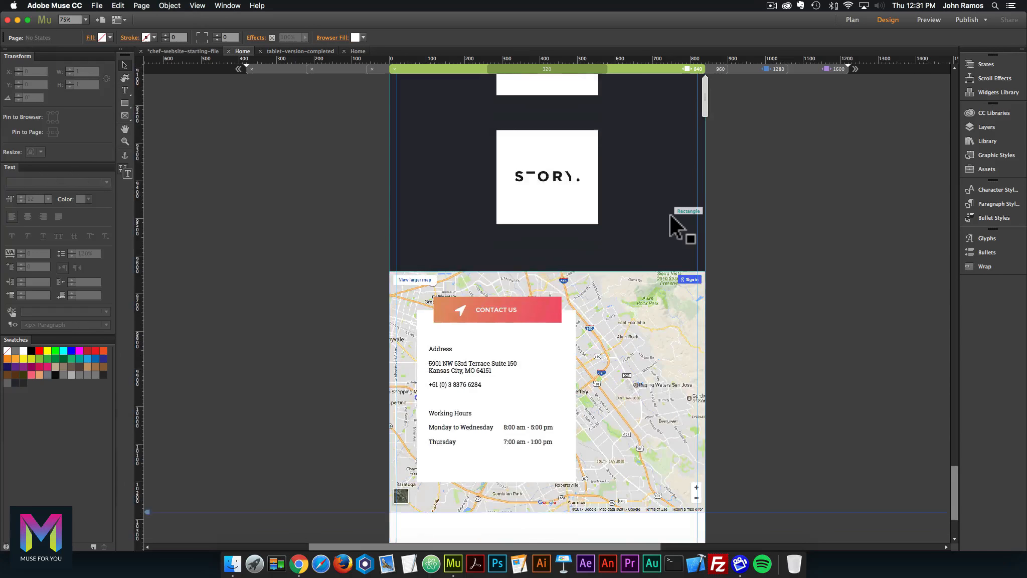
scroll(670, 215, "up", 12)
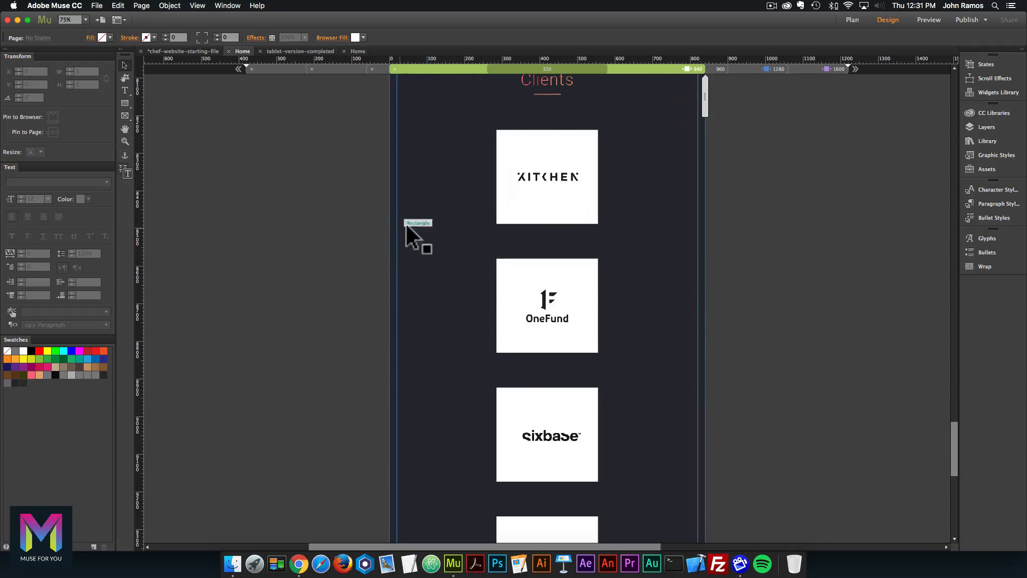
left_click(407, 223)
Scroll back up through the Home page to the header.
scroll(406, 223, "up", 4)
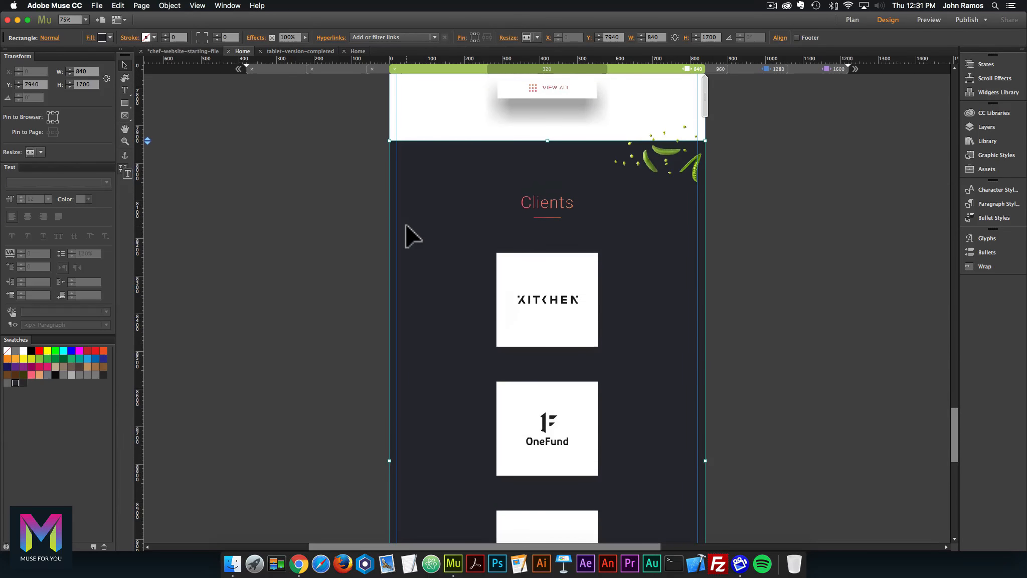
scroll(406, 223, "down", 8)
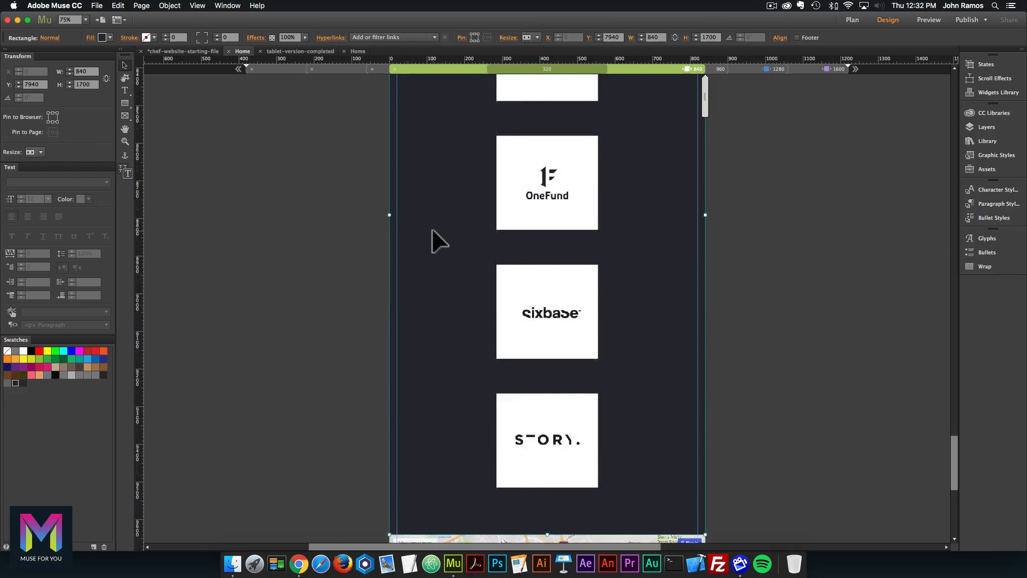
scroll(432, 232, "down", 11)
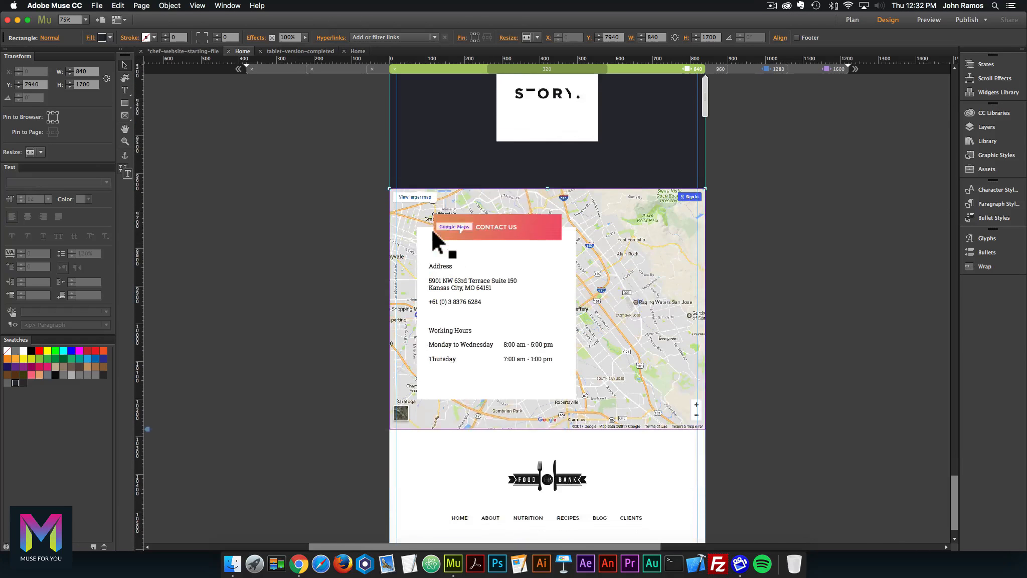
scroll(740, 370, "up", 15)
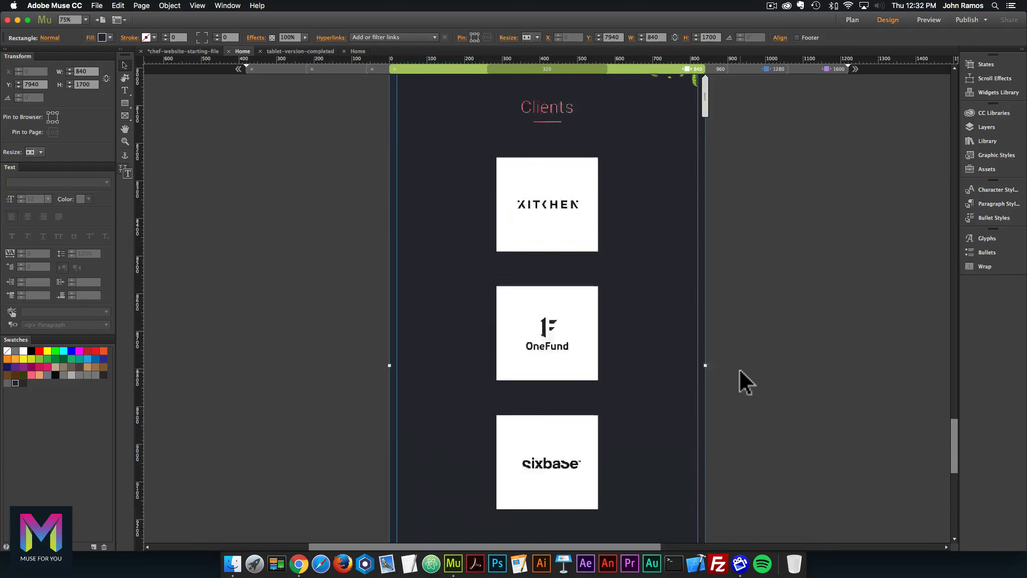
scroll(739, 366, "up", 20)
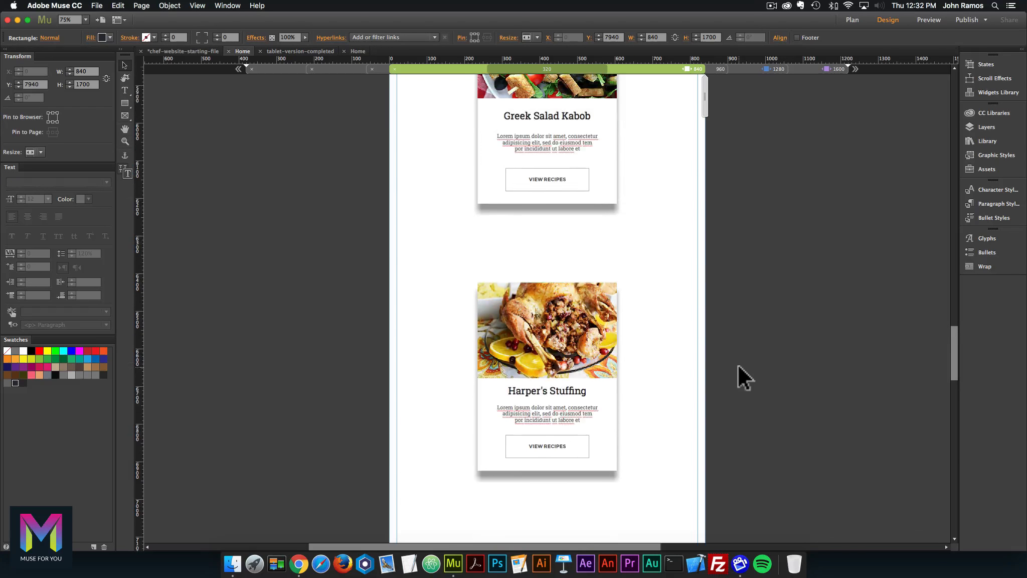
scroll(738, 367, "up", 15)
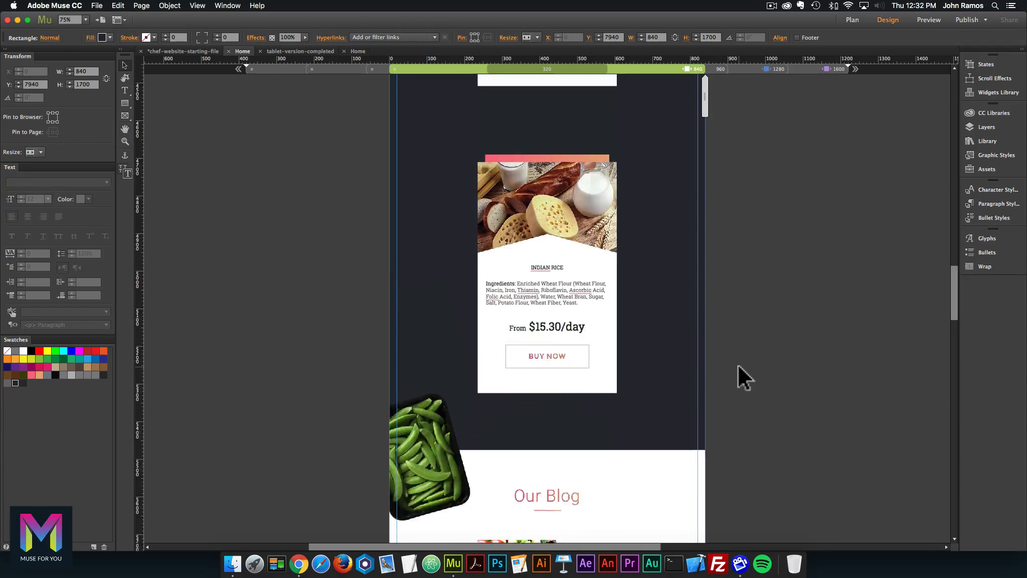
scroll(738, 366, "up", 10)
scroll(738, 366, "up", 10)
scroll(707, 364, "up", 5)
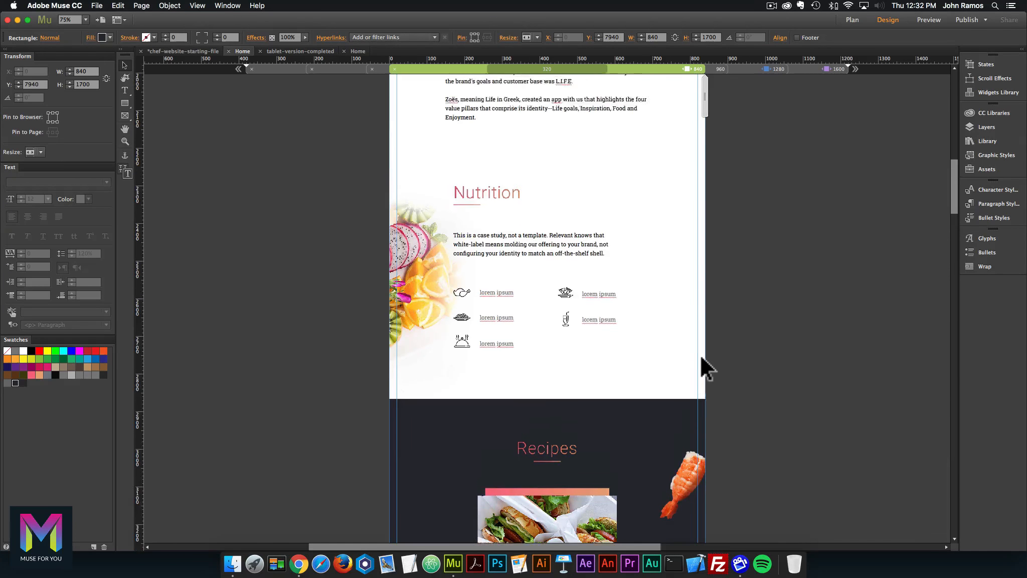
scroll(701, 356, "up", 3)
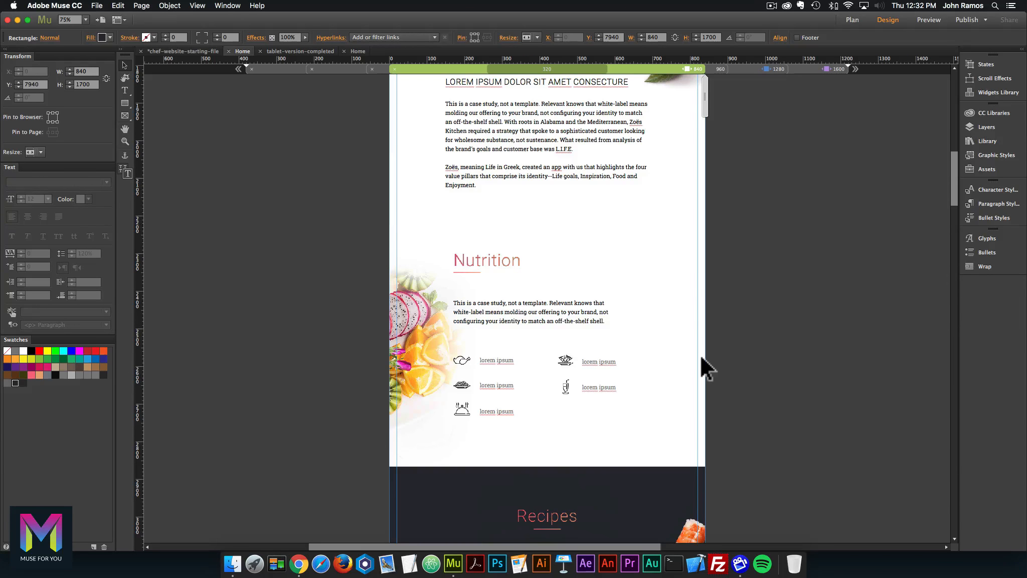
scroll(701, 356, "up", 15)
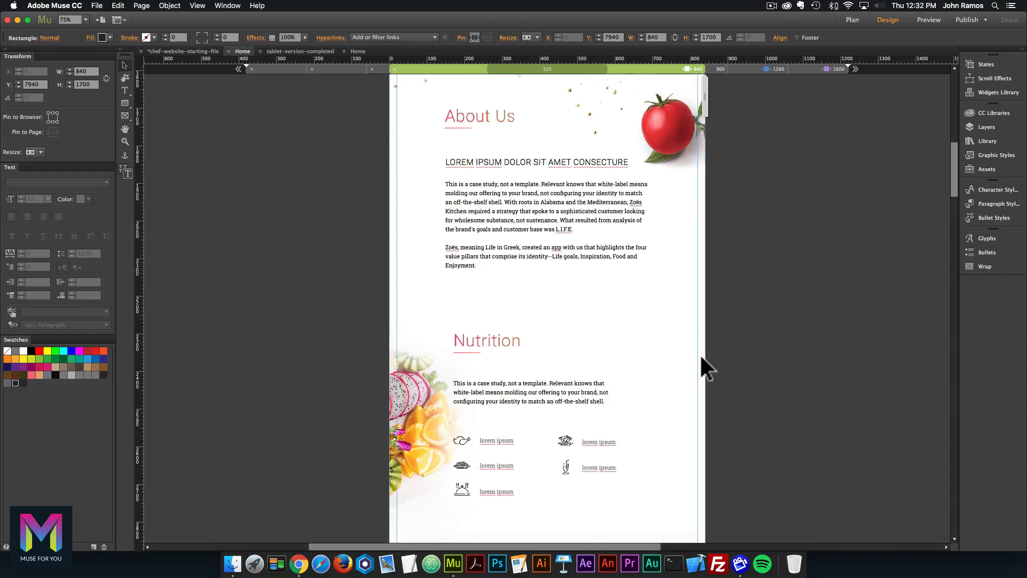
scroll(701, 356, "up", 13)
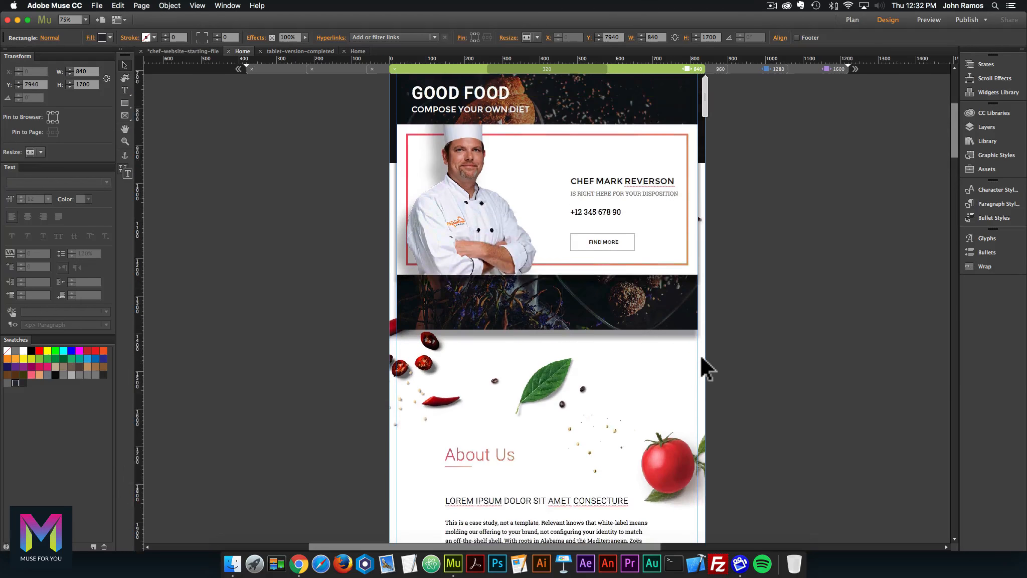
scroll(701, 356, "up", 3)
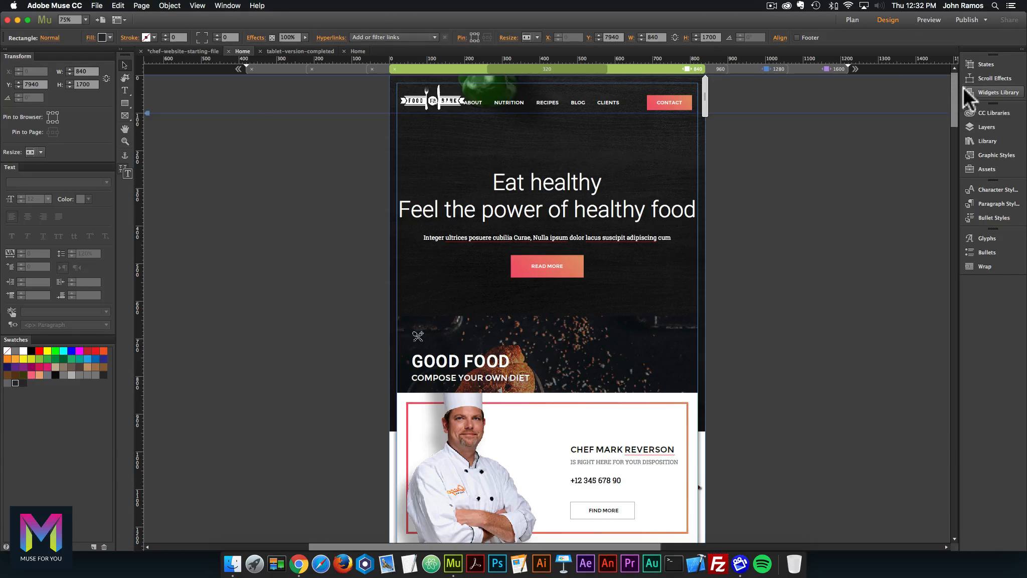
left_click_drag(955, 115, 944, 520)
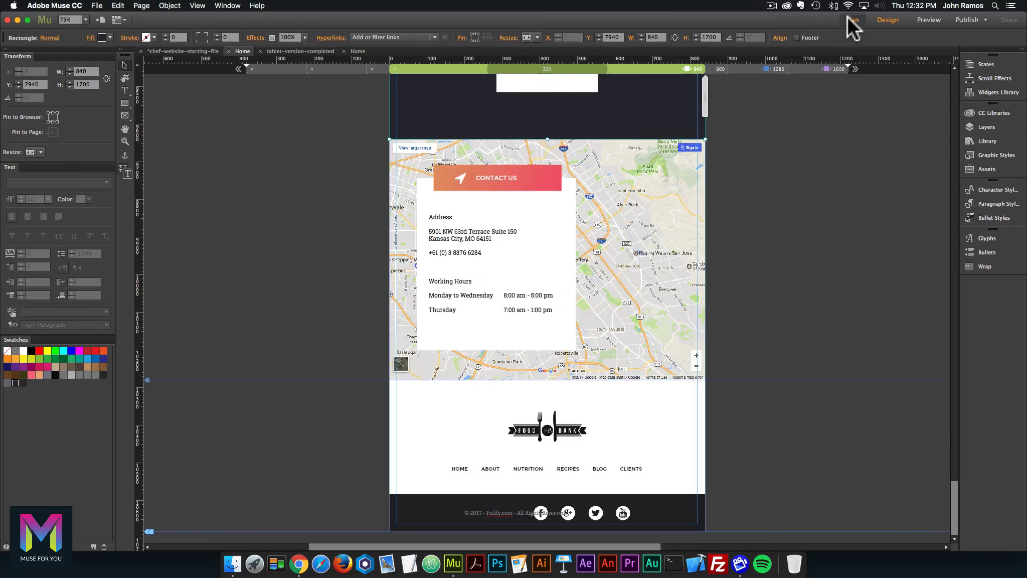
Open the A-Master page and add 1280 and 960 breakpoints.
left_click(853, 20)
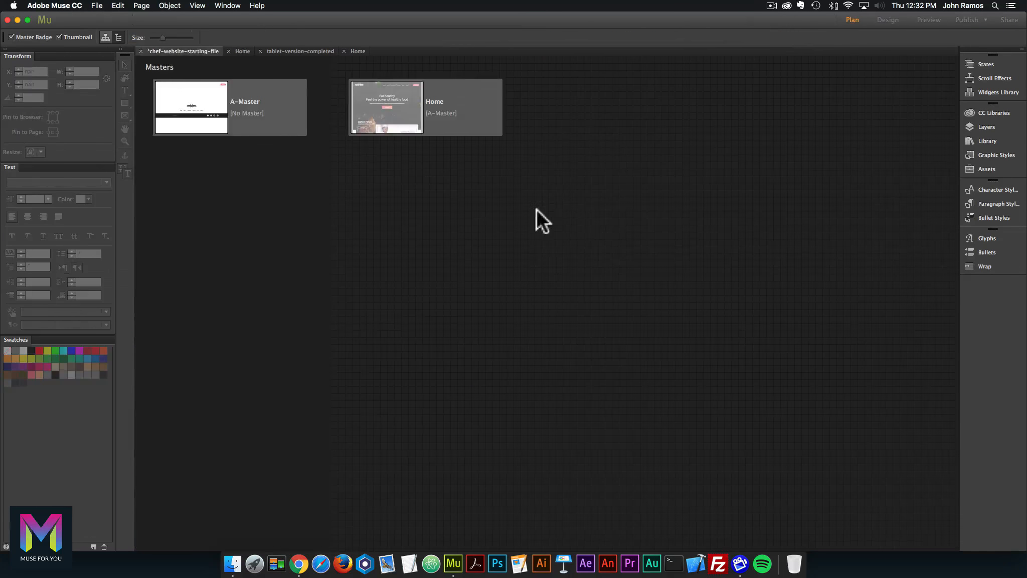
double_click(76, 109)
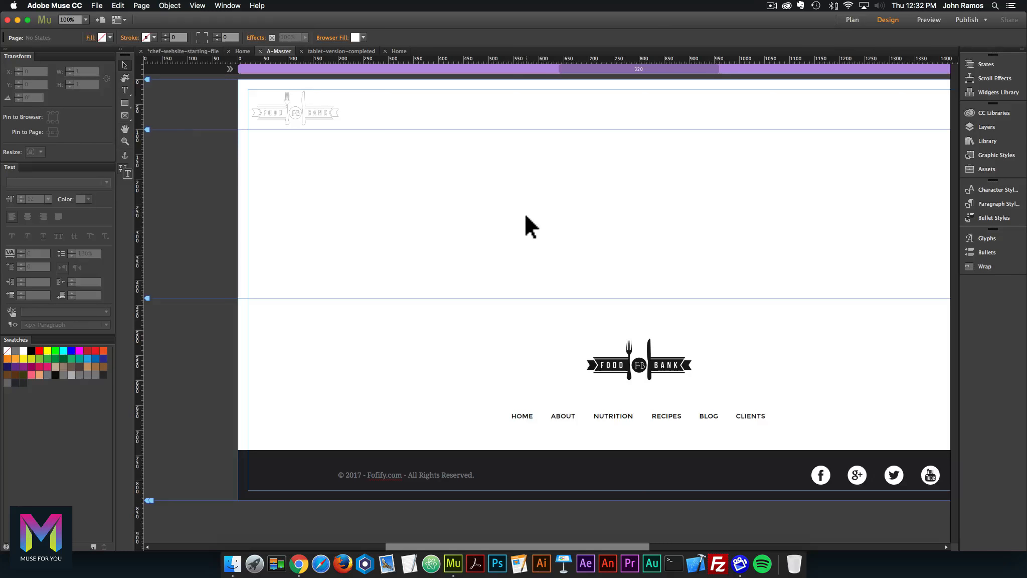
key("super+minus")
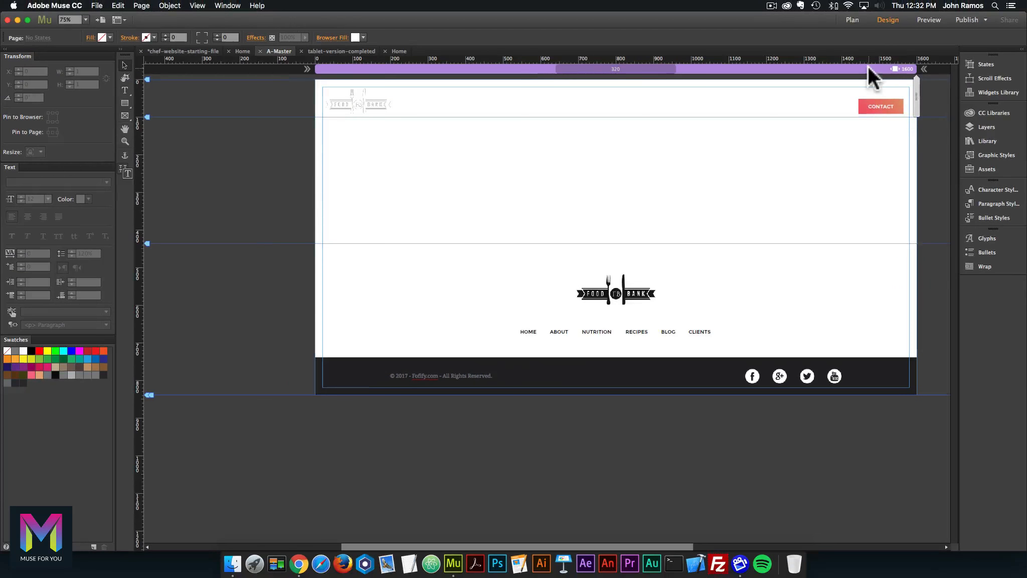
right_click(864, 67)
left_click(887, 73)
type("1280")
key("Return")
right_click(820, 67)
left_click(825, 71)
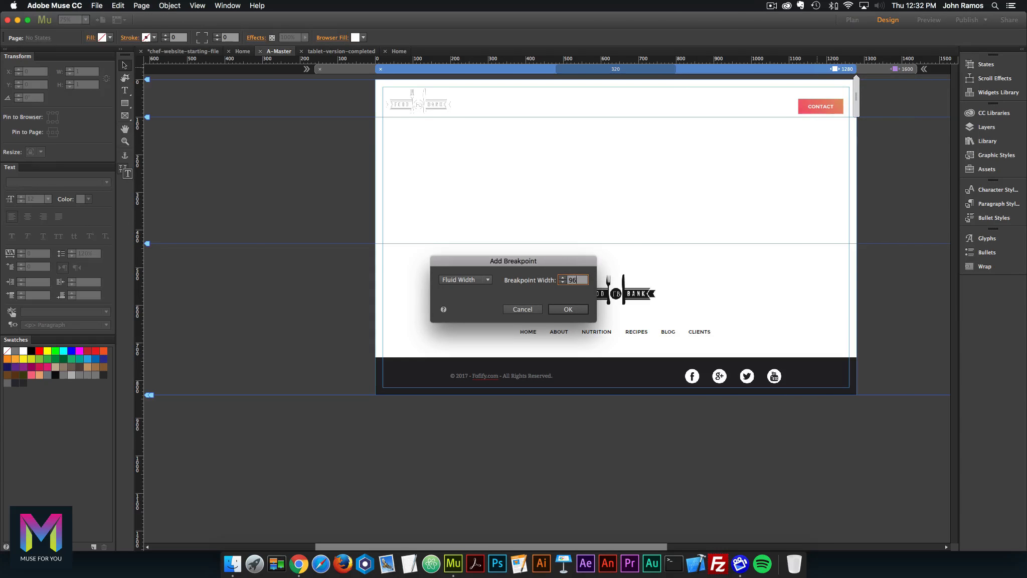
key("Return")
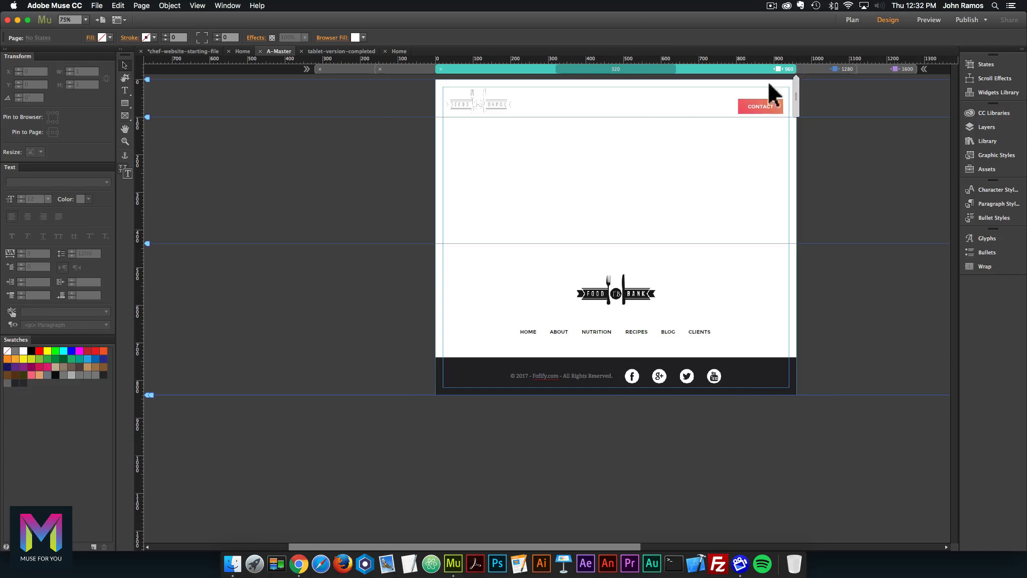
Move the four footer social icons to the right and the copyright text to the left edge.
left_click(714, 377)
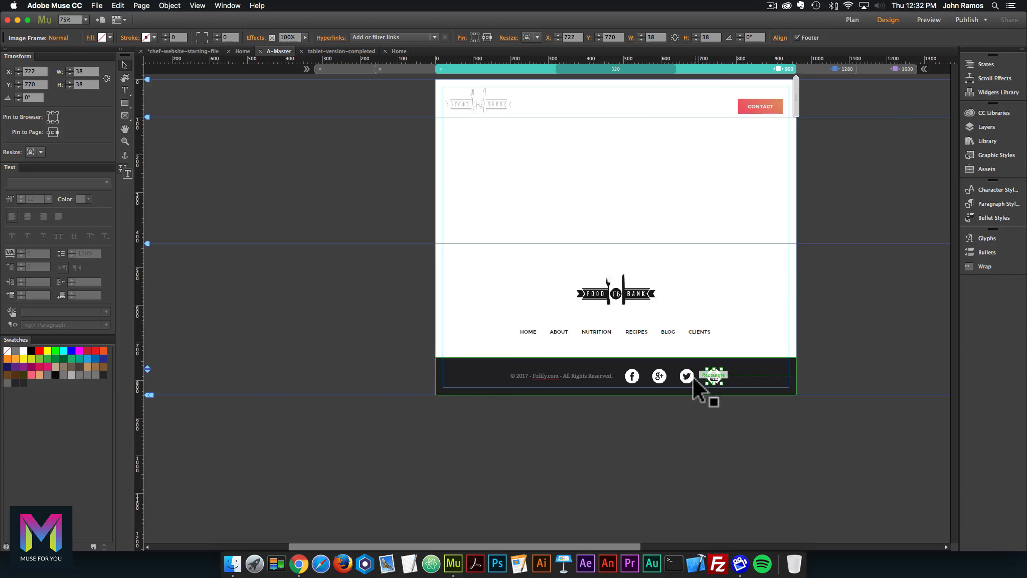
left_click(686, 377, "shift")
left_click(659, 376, "shift")
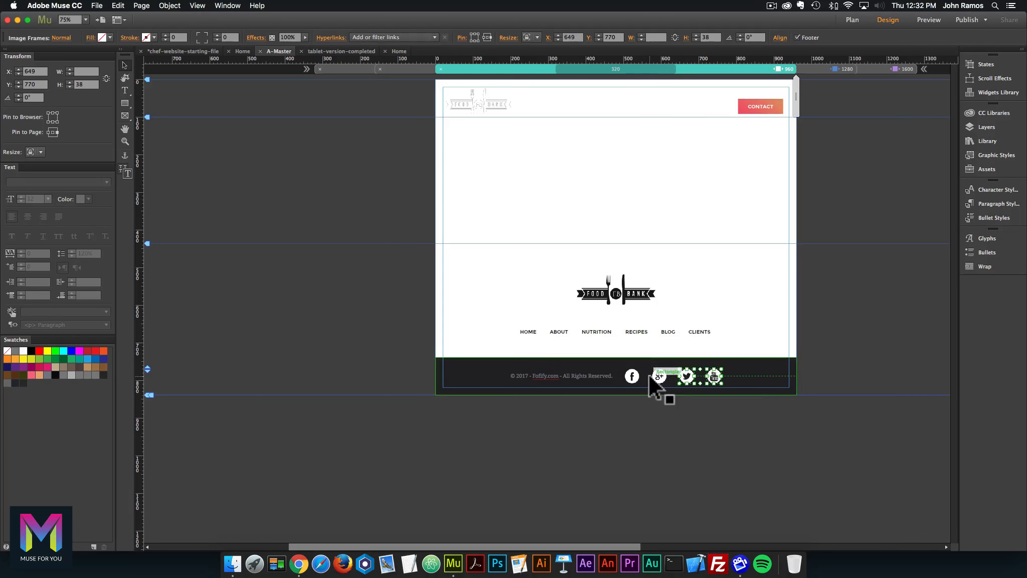
left_click(759, 426)
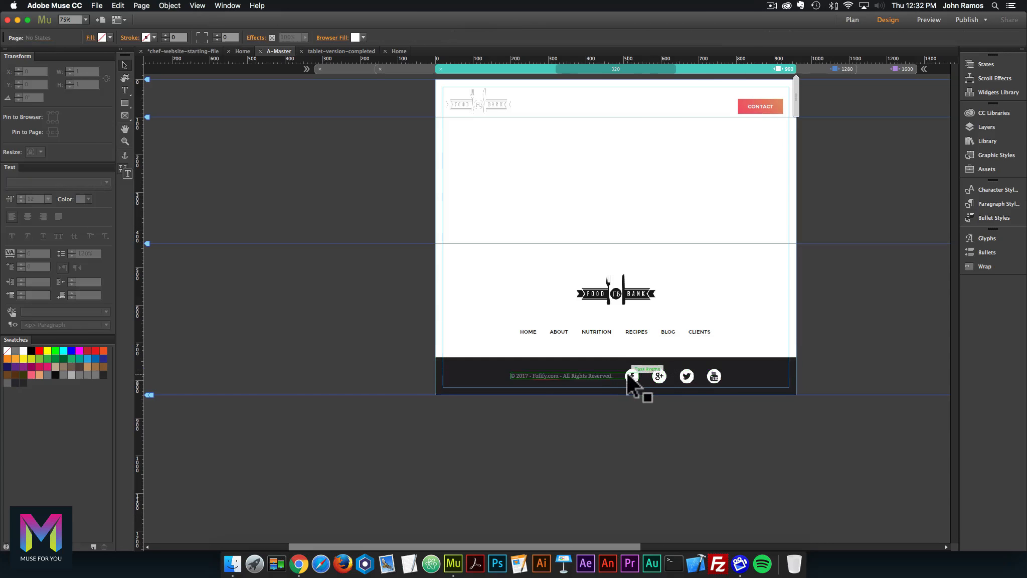
left_click(632, 377)
left_click(659, 378, "shift")
left_click(687, 377, "shift")
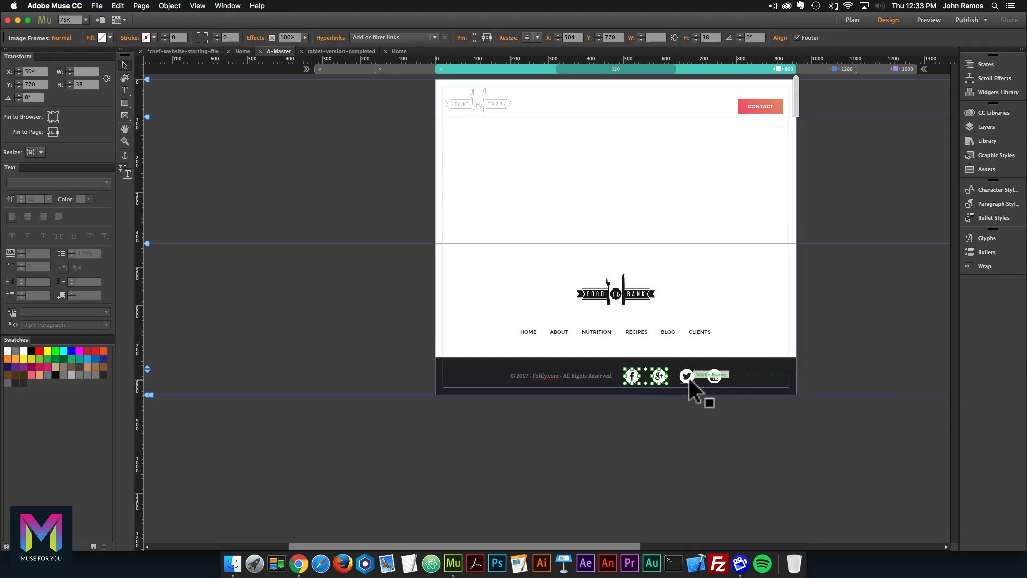
left_click(713, 377, "shift")
left_click_drag(713, 377, 781, 379)
left_click_drag(600, 373, 523, 375)
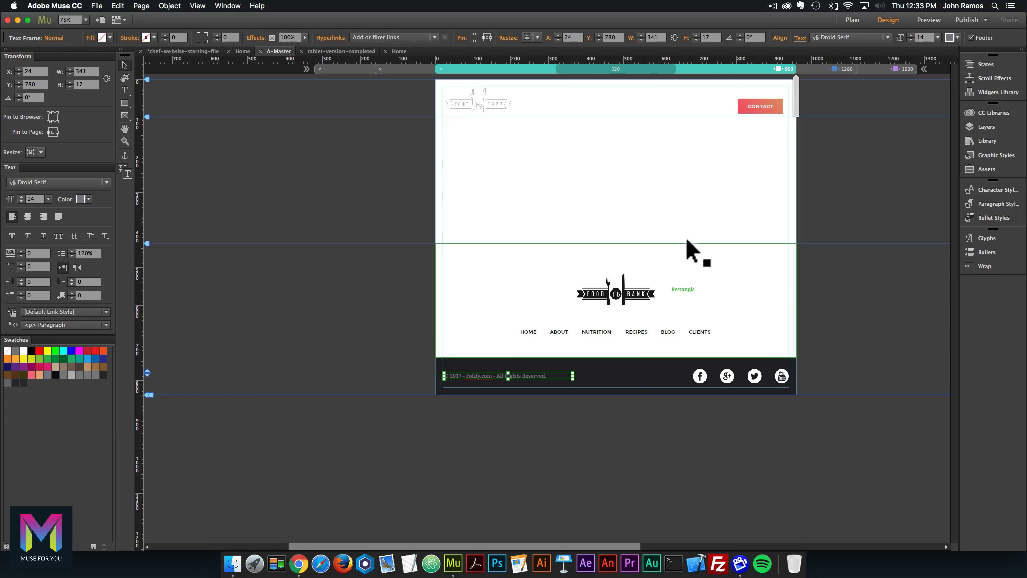
Add an 840 breakpoint, then preview the 1280, 1600 and 960 layouts before returning to 840.
right_click(776, 69)
left_click(777, 73)
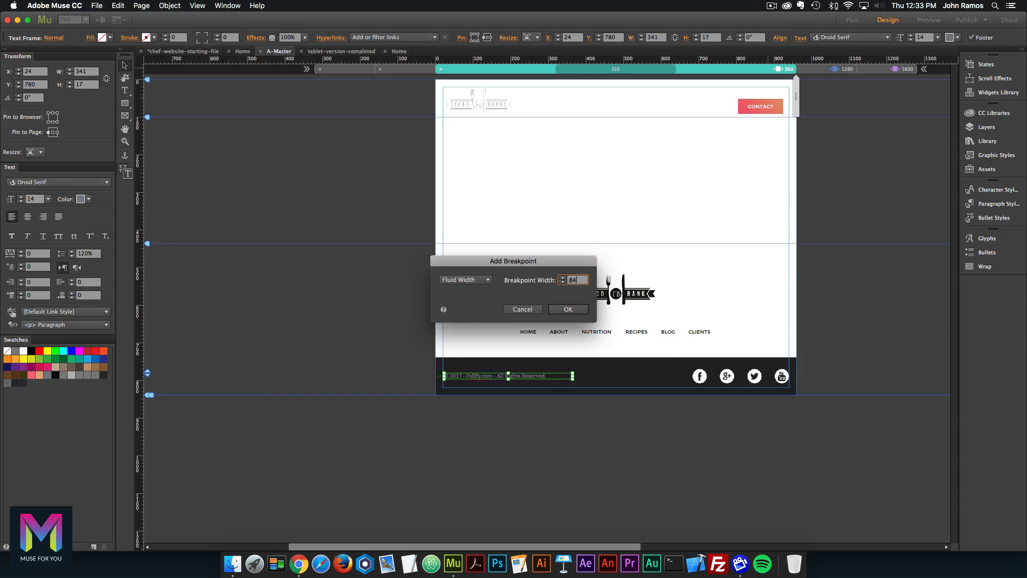
type("840")
key("Return")
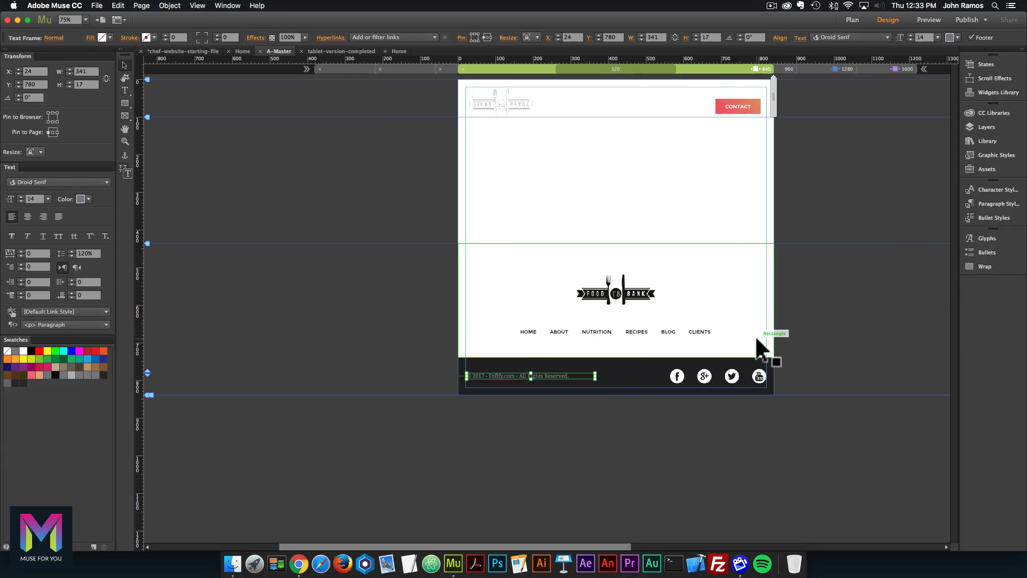
left_click(829, 67)
left_click(895, 67)
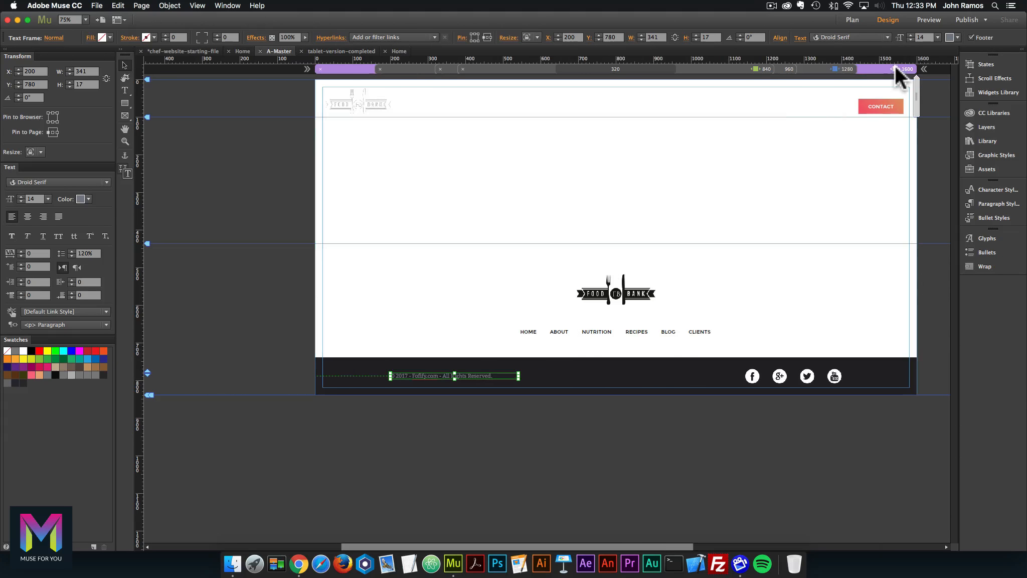
left_click(816, 66)
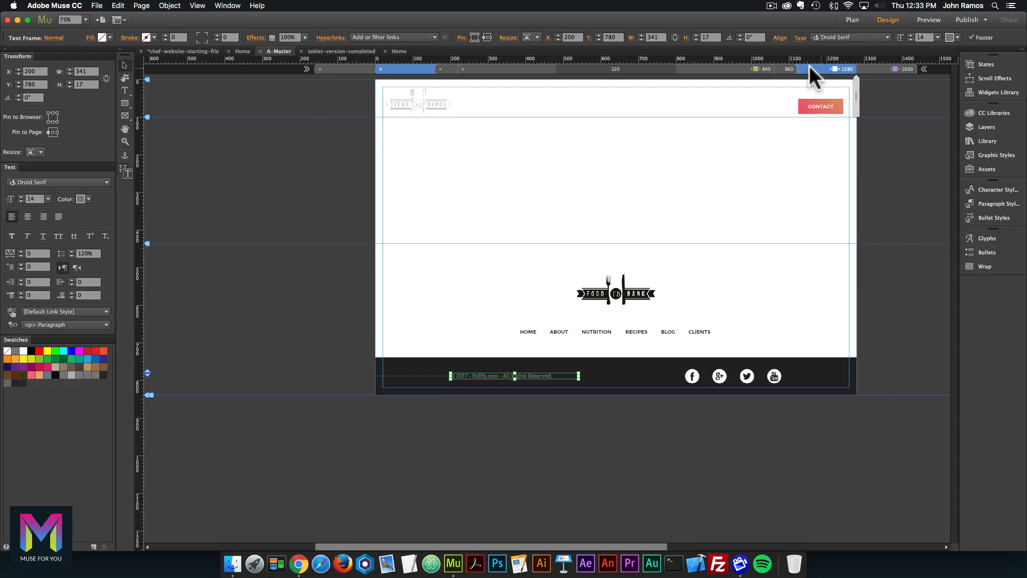
left_click(786, 67)
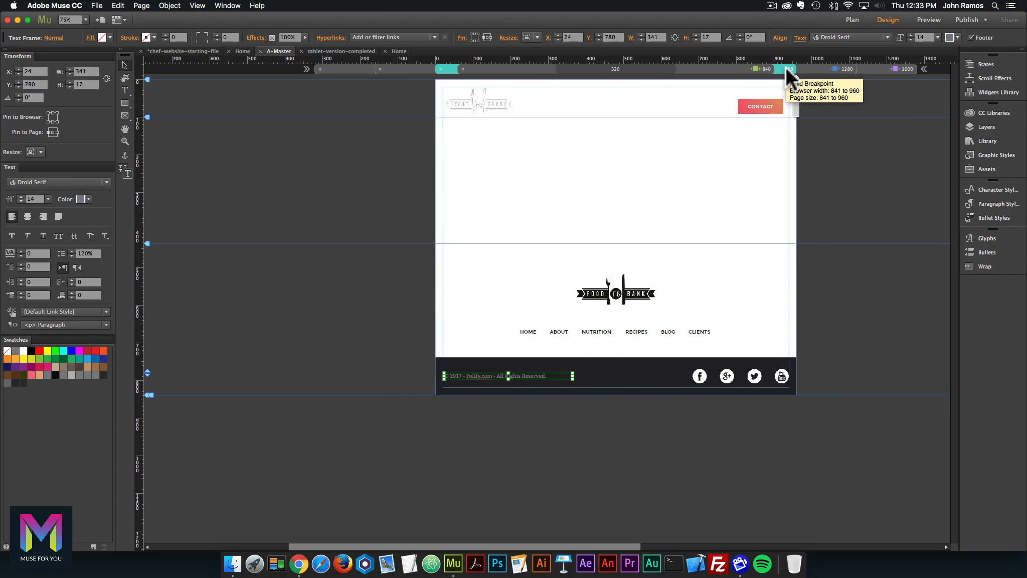
left_click(760, 68)
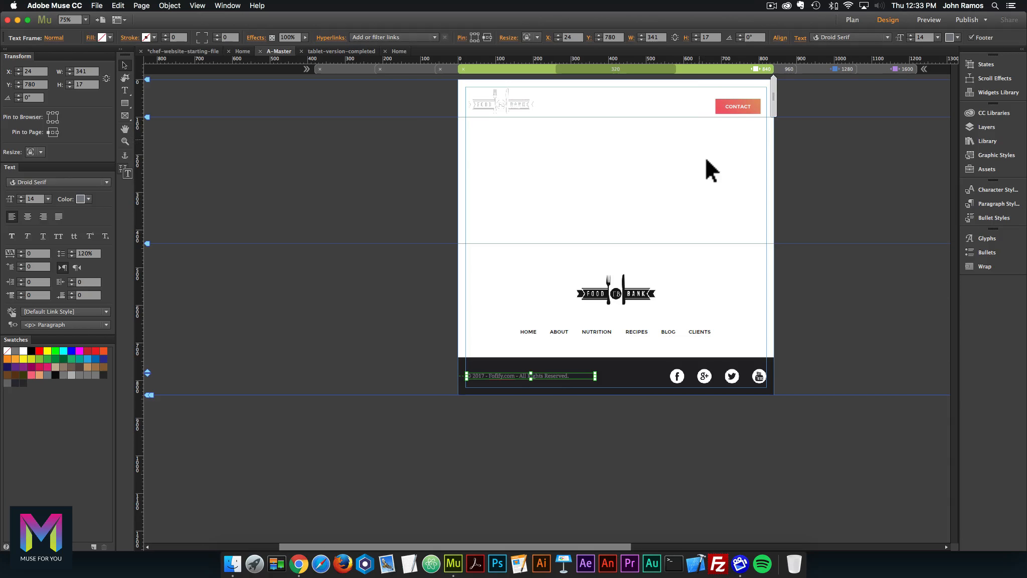
Fill the A-Master browser background with dark navy 272A33 and zoom in on the header at 840.
left_click(350, 40)
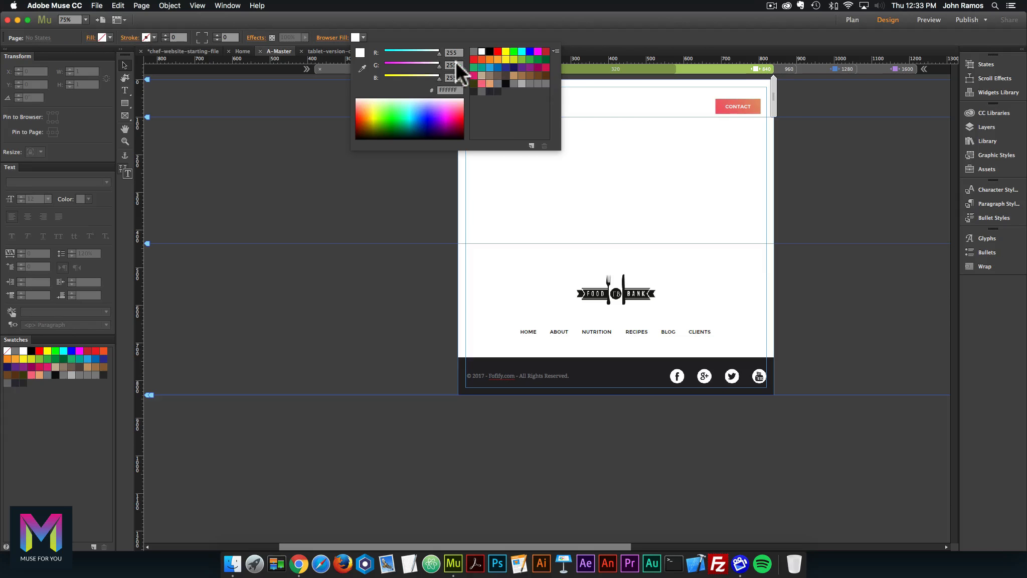
left_click(490, 91)
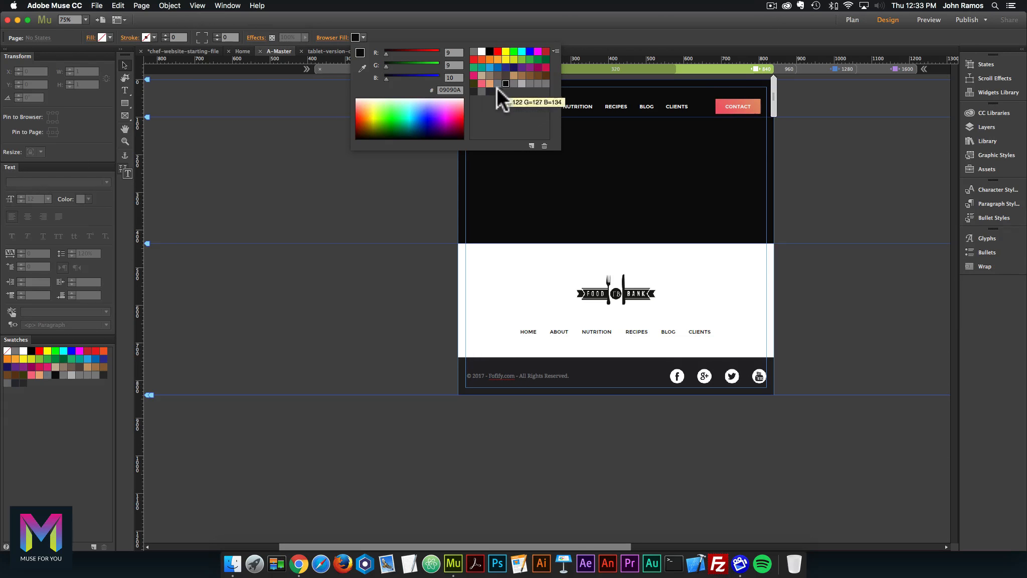
left_click(846, 229)
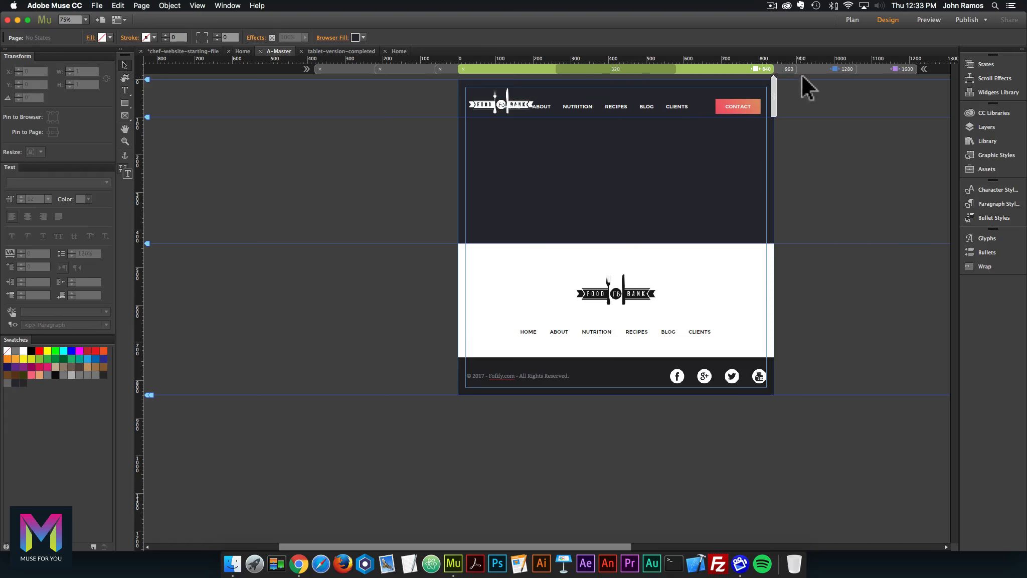
left_click(785, 69)
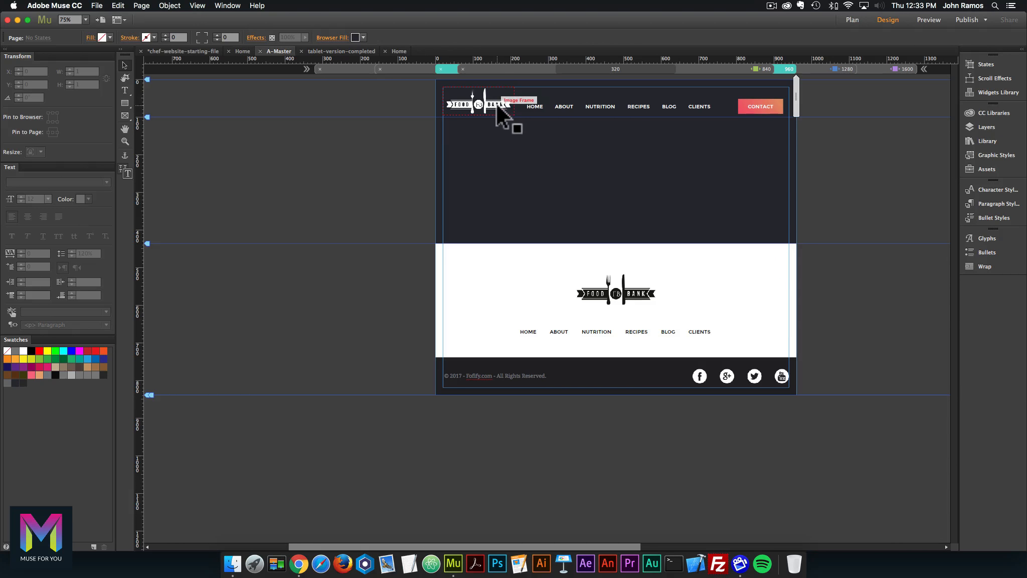
key("super+equal")
key("super+equal")
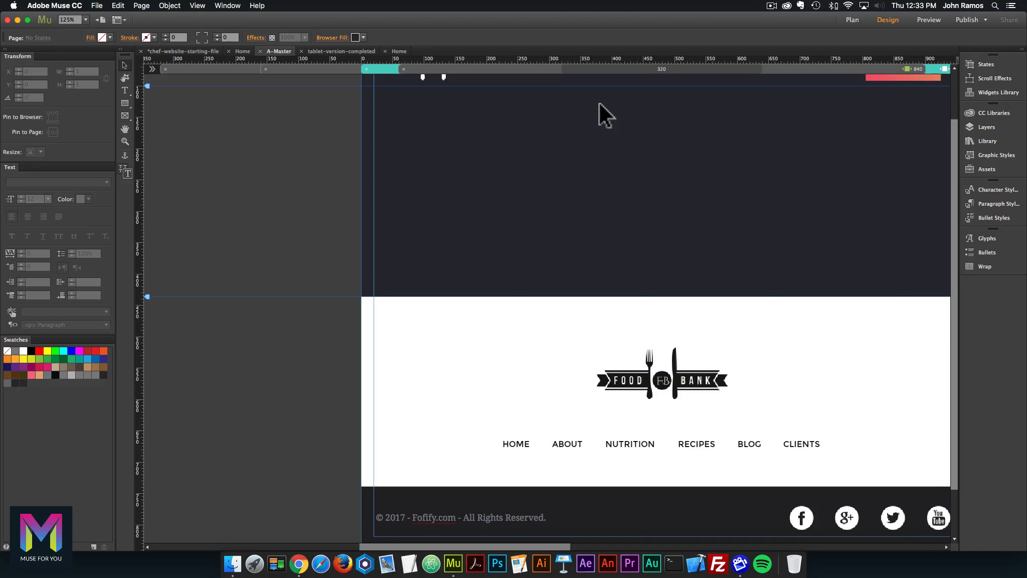
scroll(853, 196, "up", 3)
scroll(831, 201, "right", 4)
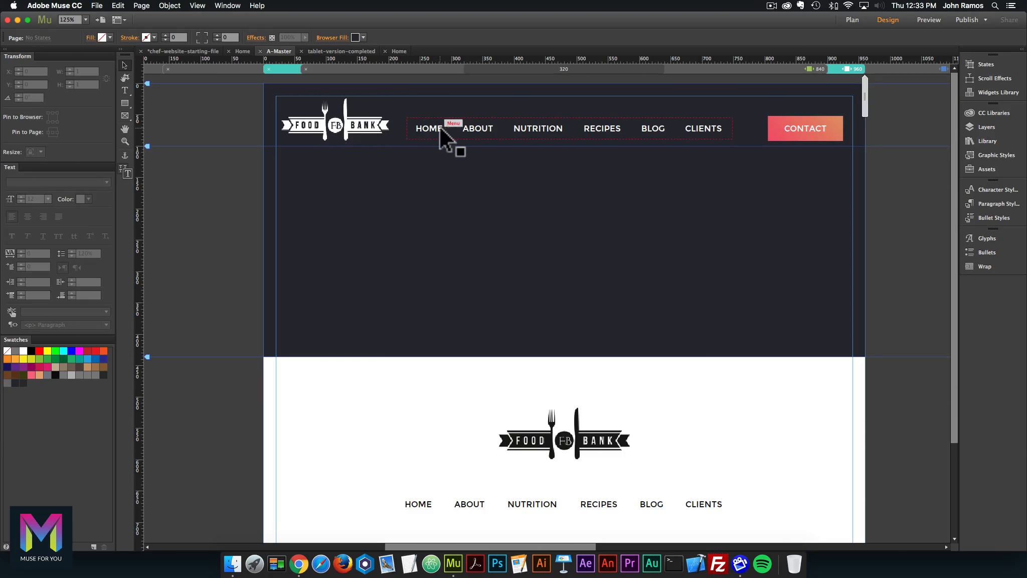
left_click(819, 68)
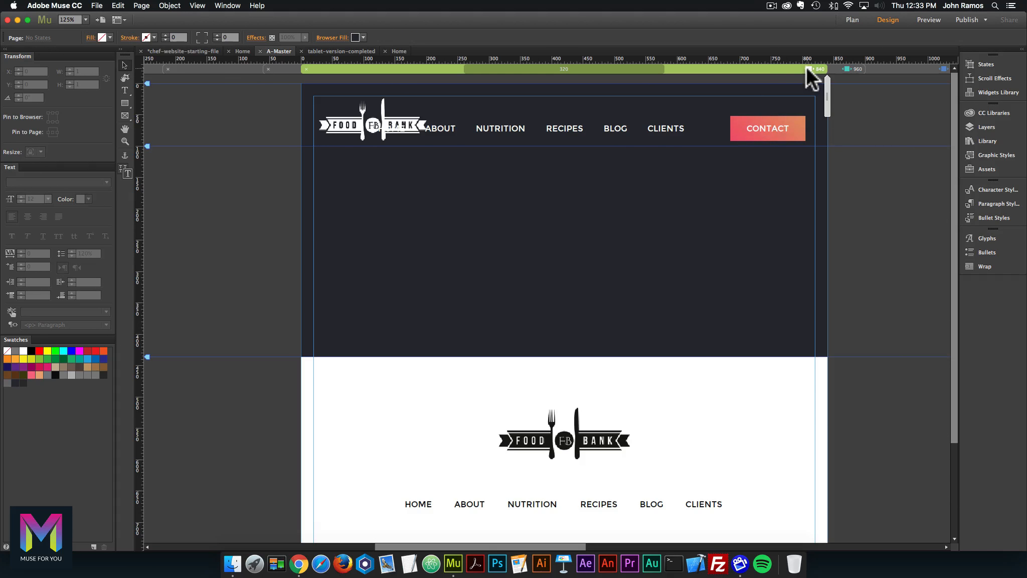
Hide the header navigation menu at the 840 breakpoint.
left_click(540, 129)
right_click(559, 125)
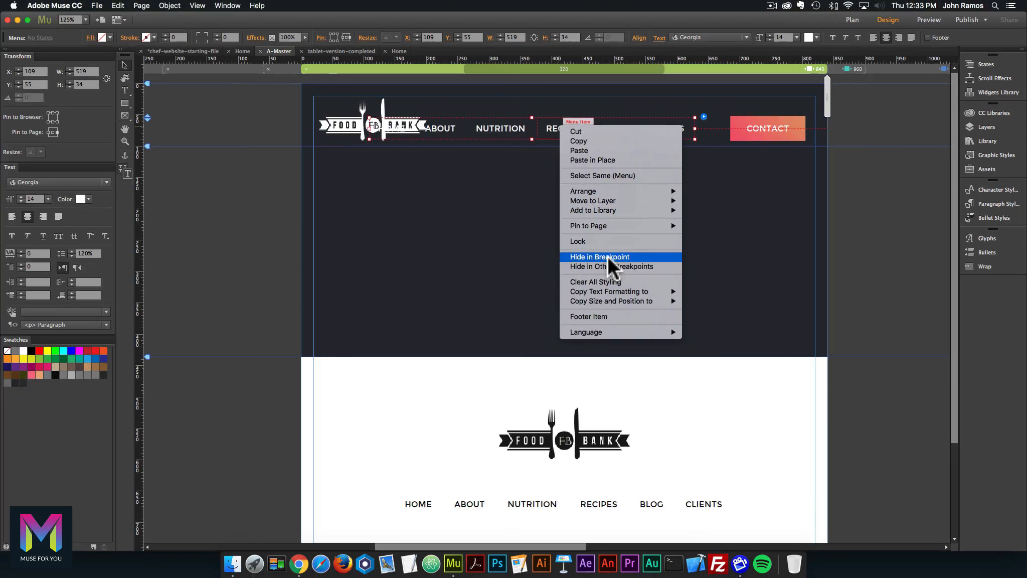
left_click(599, 255)
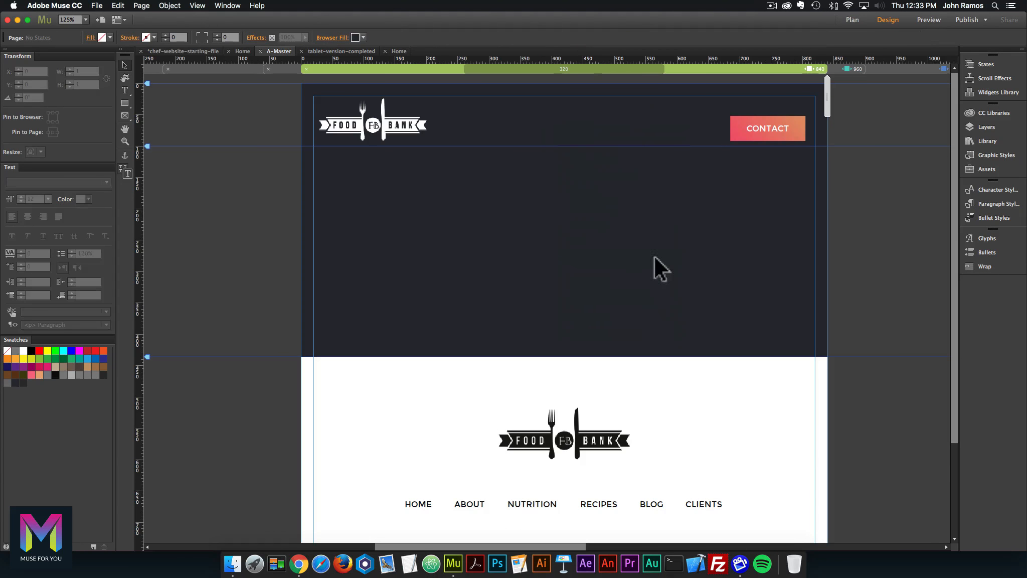
Hide the CONTACT button in the A-Master header at the 840 breakpoint.
left_click(769, 125)
left_click(769, 128)
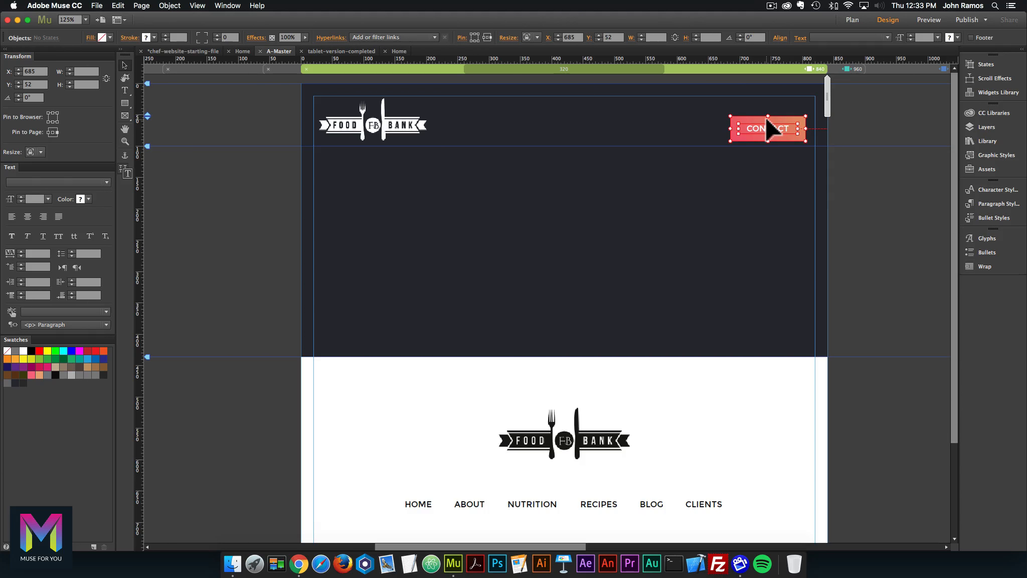
right_click(769, 128)
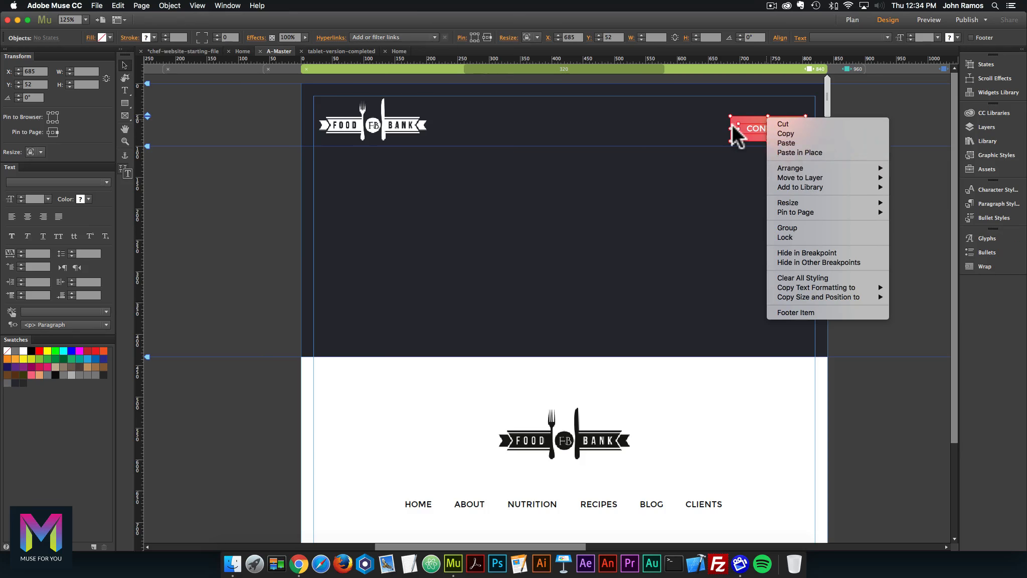
key("Escape")
left_click(394, 50)
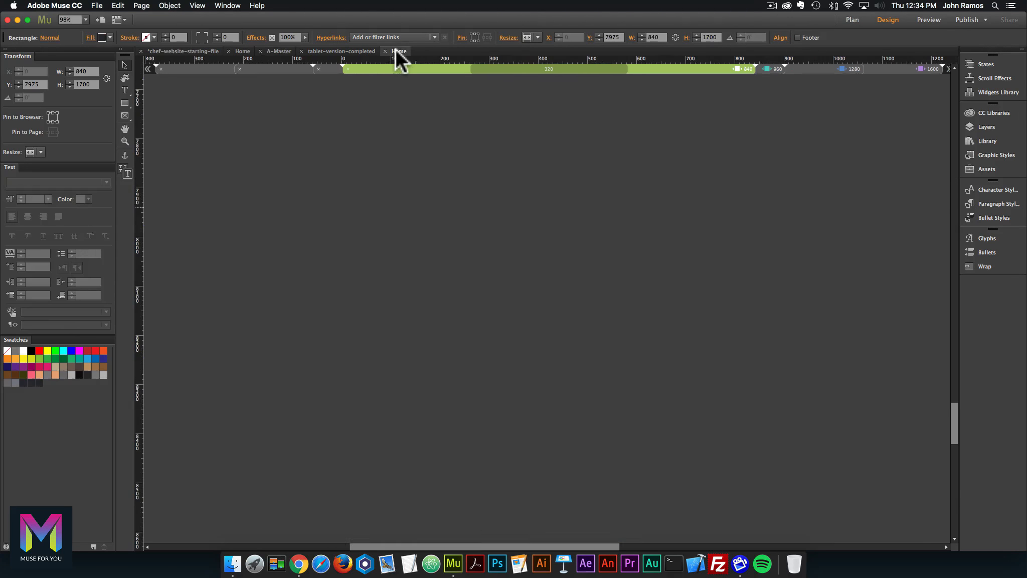
scroll(667, 106, "up", 5)
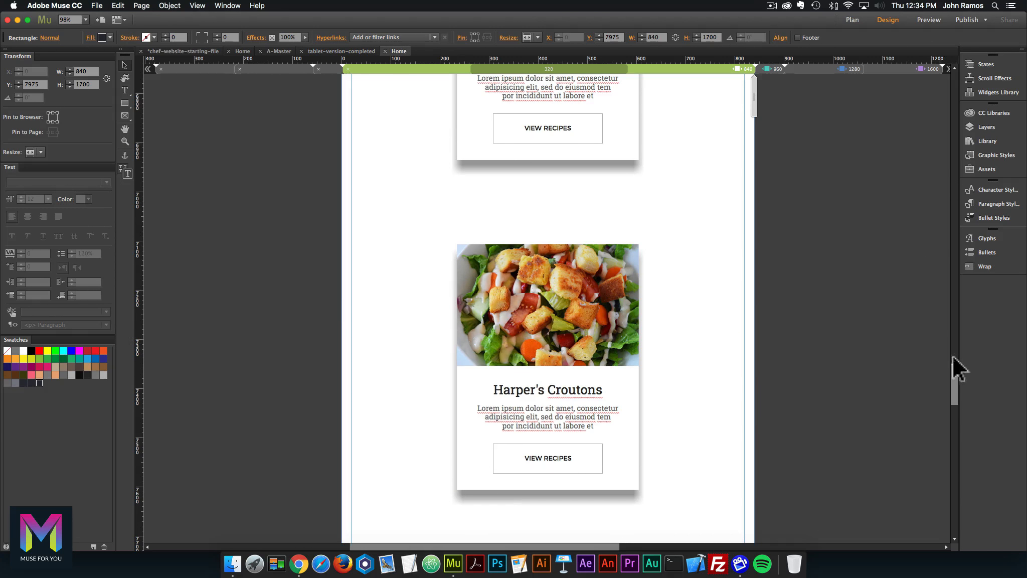
left_click_drag(952, 355, 942, 55)
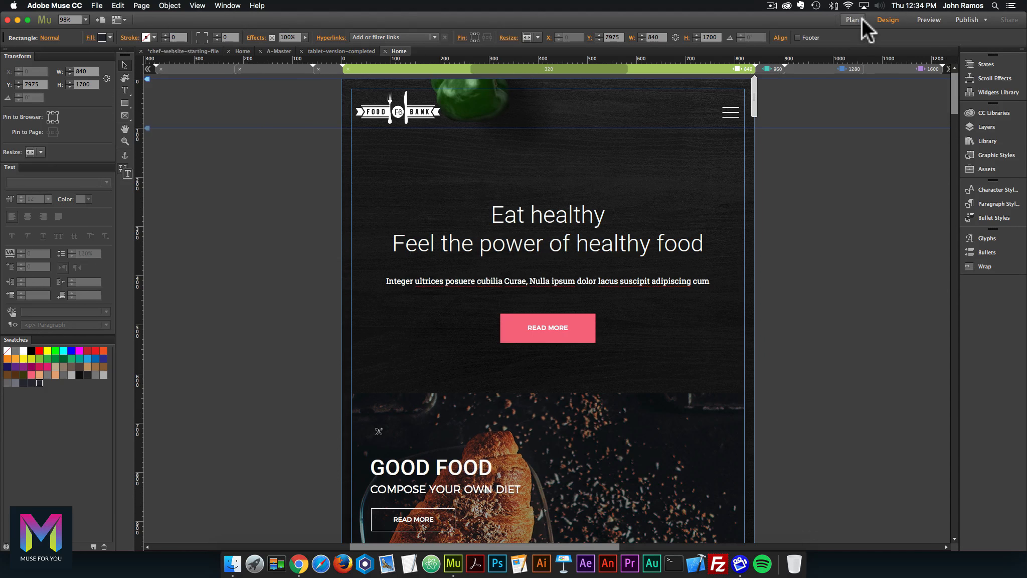
left_click(275, 51)
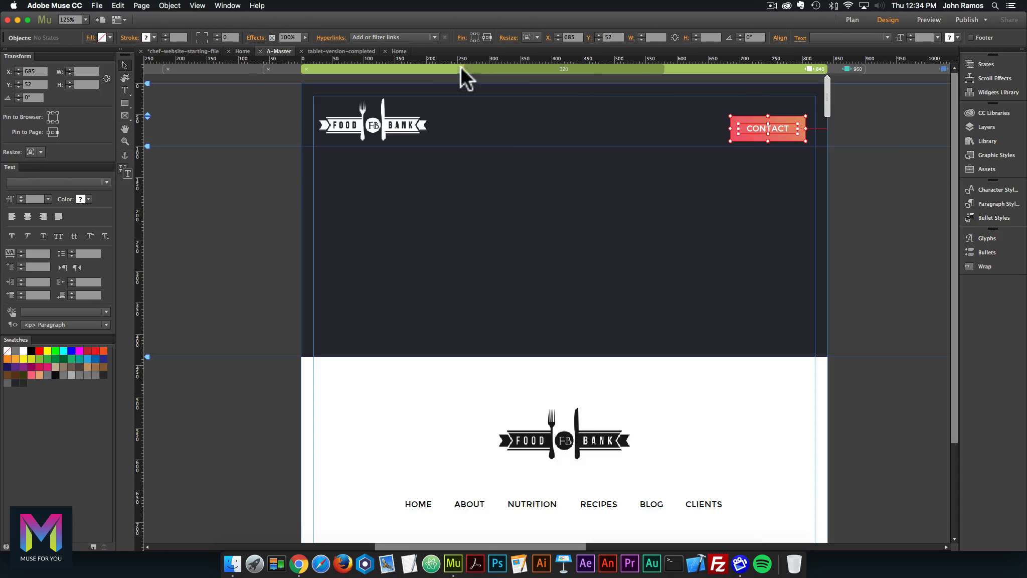
left_click(758, 129)
right_click(756, 129)
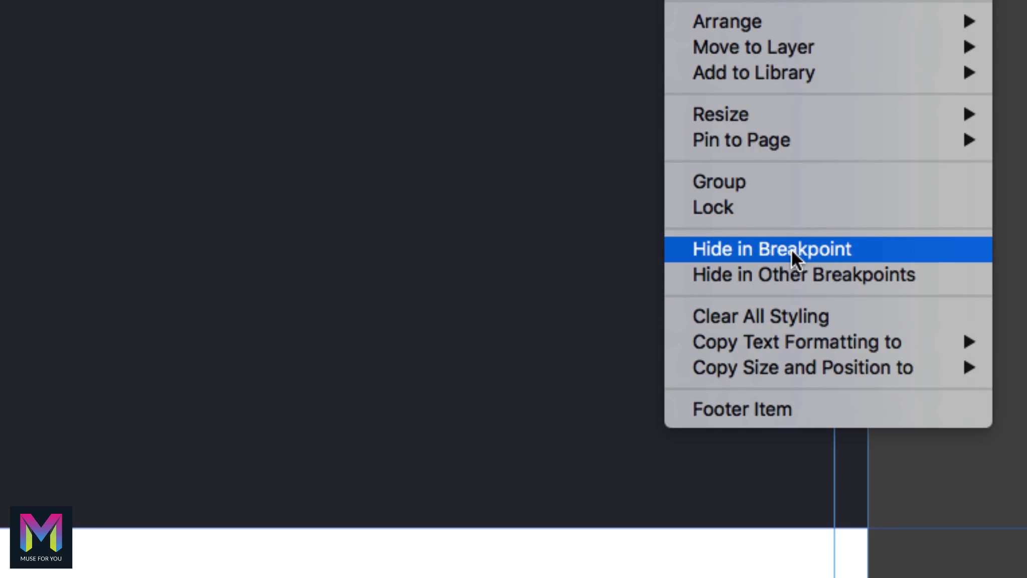
left_click(800, 253)
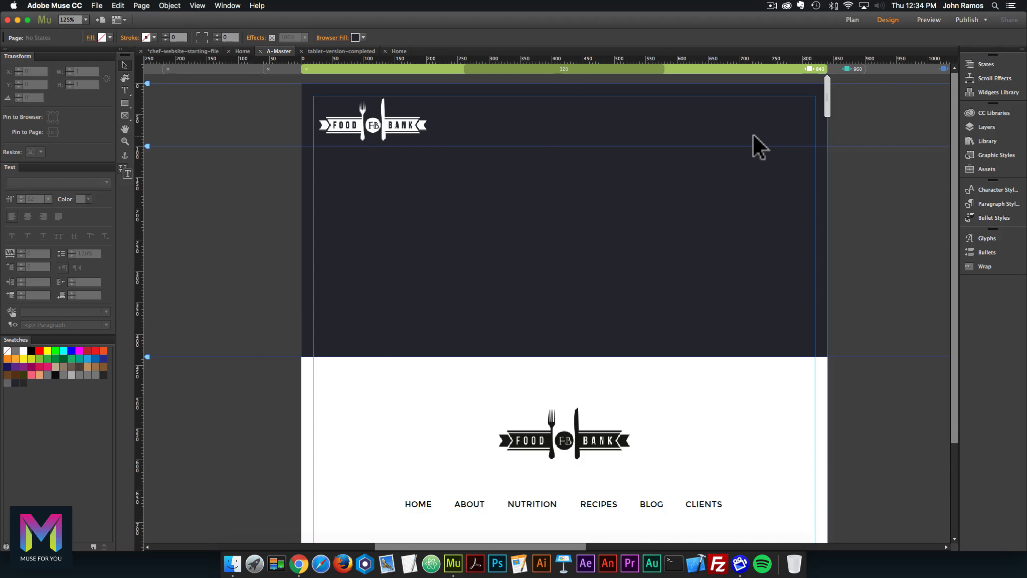
left_click(170, 6)
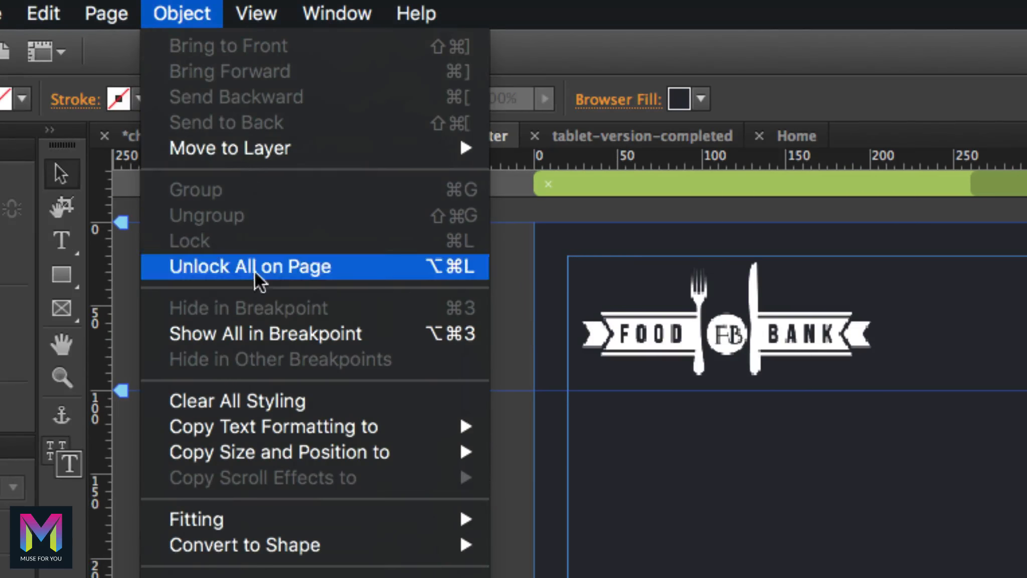
Insert a vertical menu widget at the header's top right and shrink it to one item.
mouse_move(301, 427)
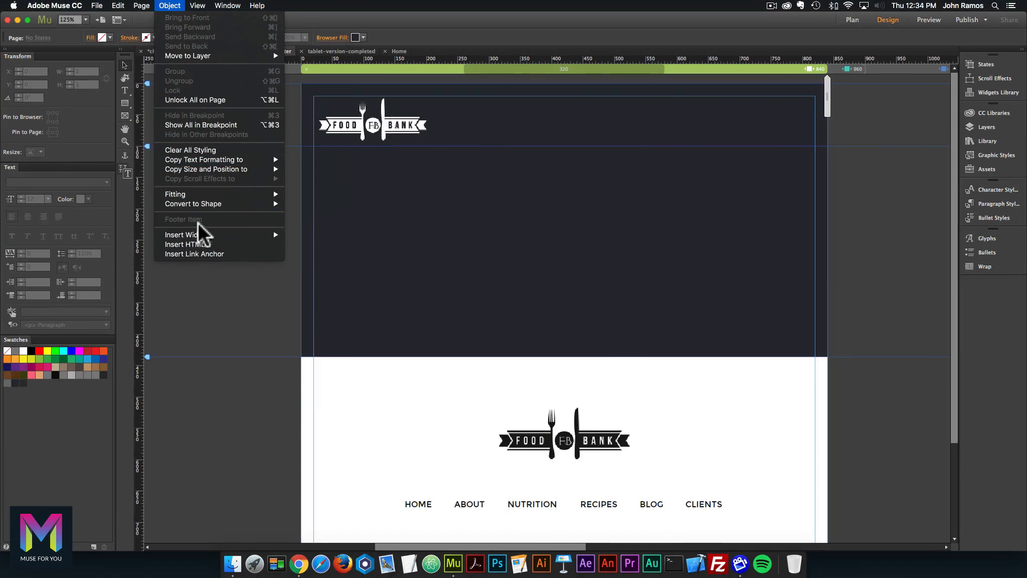
mouse_move(203, 247)
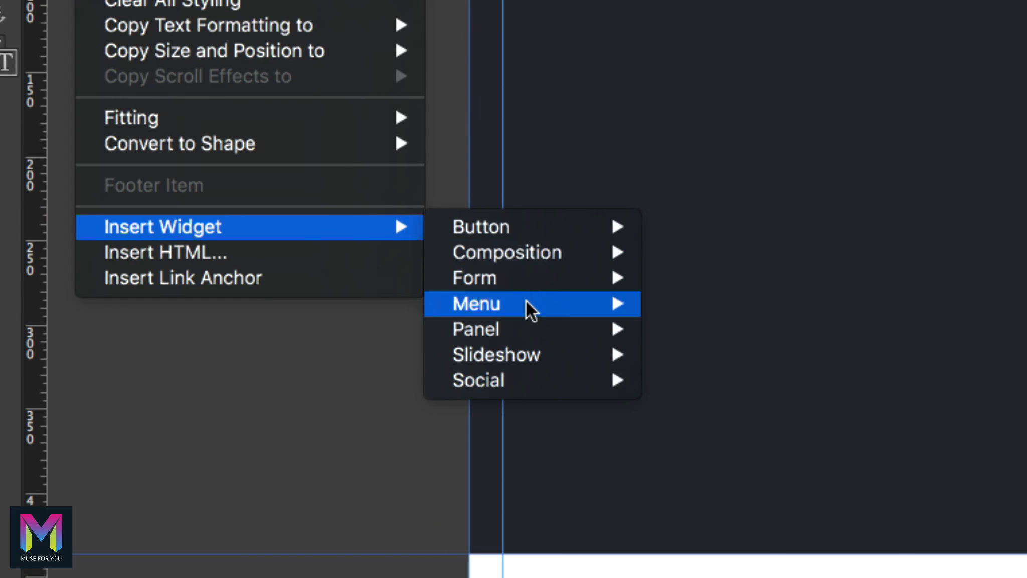
mouse_move(533, 307)
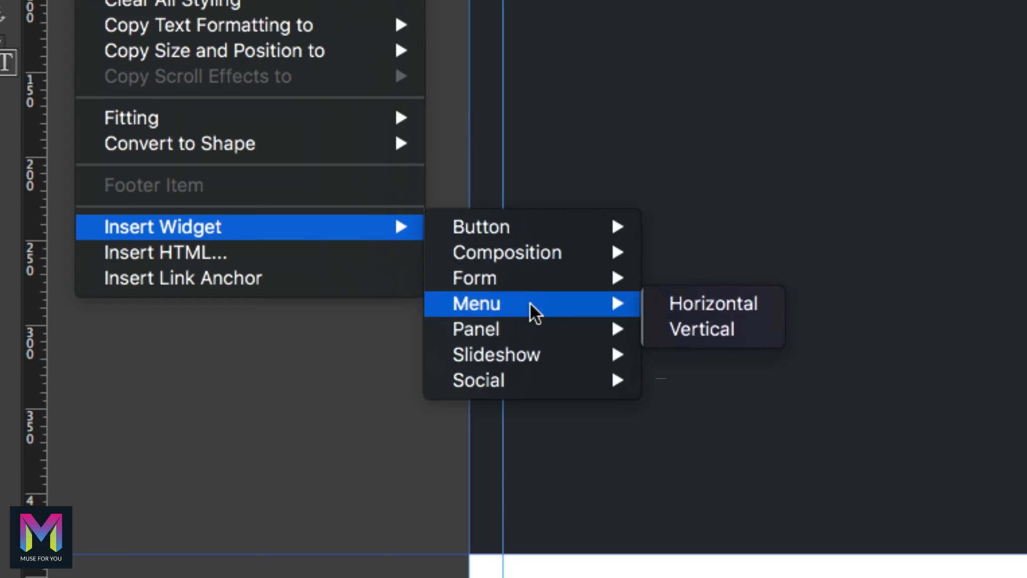
left_click(704, 333)
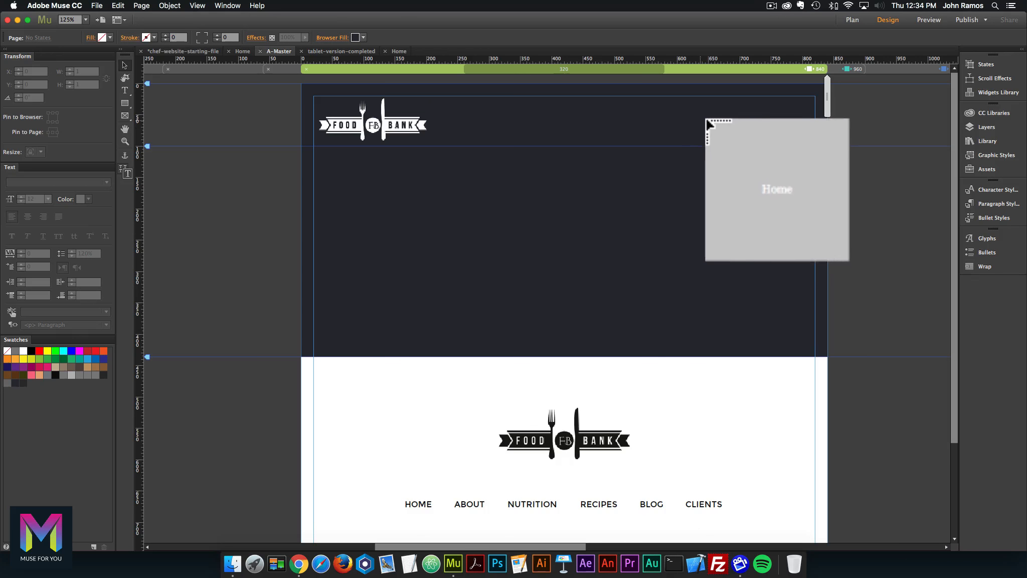
left_click(706, 121)
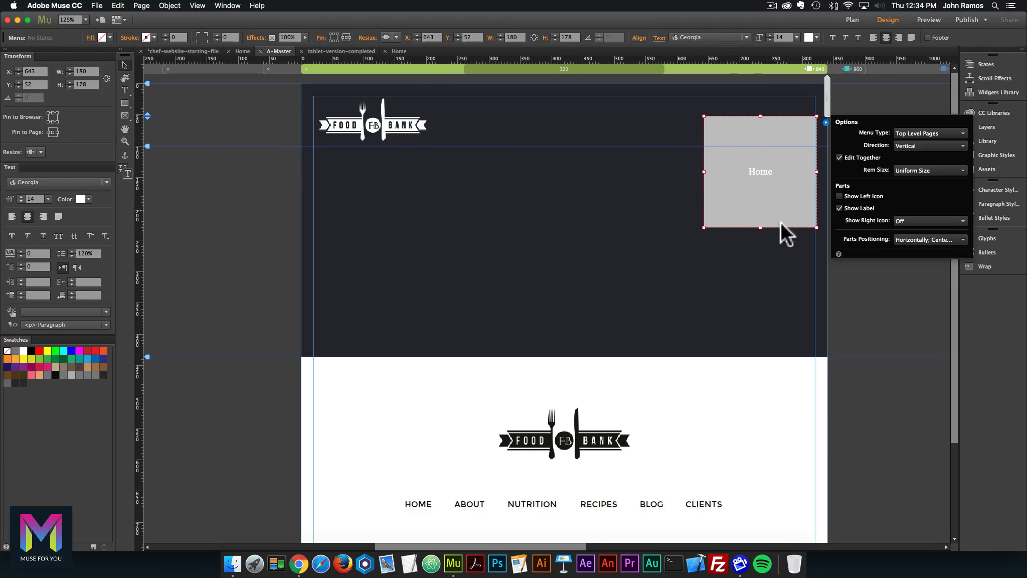
left_click_drag(760, 226, 768, 127)
left_click_drag(766, 122, 752, 122)
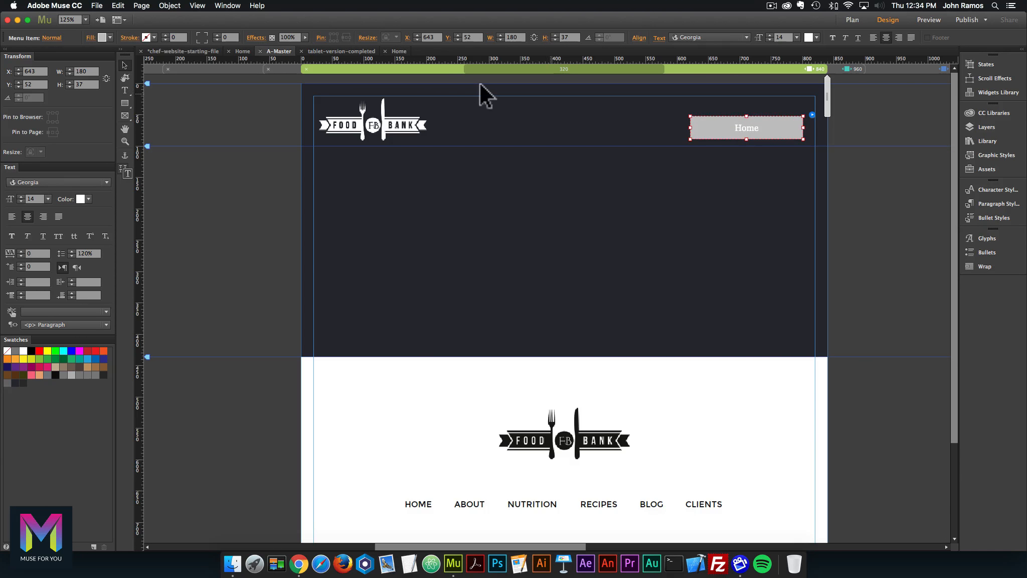
Inspect the HOME item size in the completed tablet file's A-Master at 840.
left_click(393, 49)
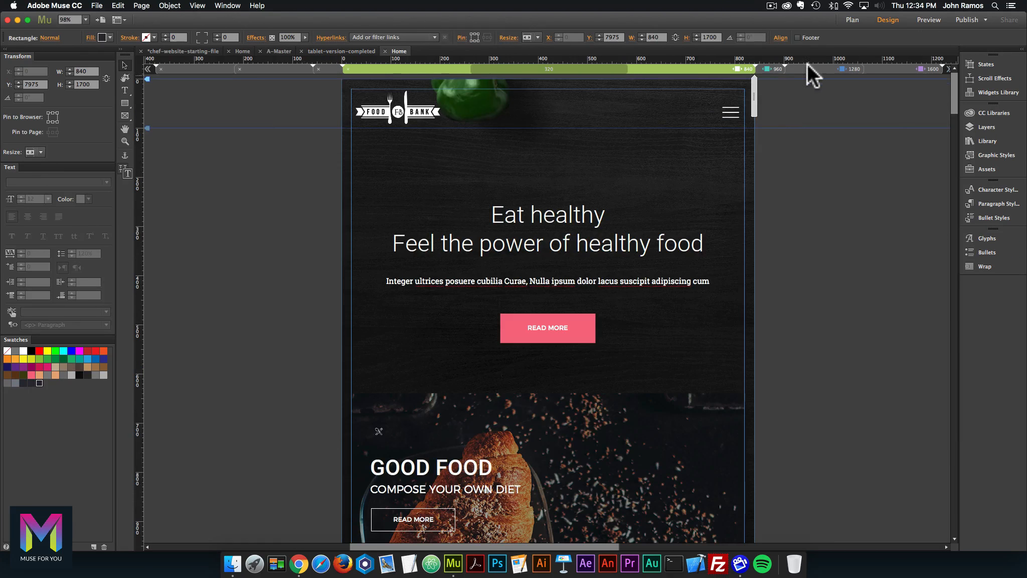
left_click(848, 20)
double_click(76, 108)
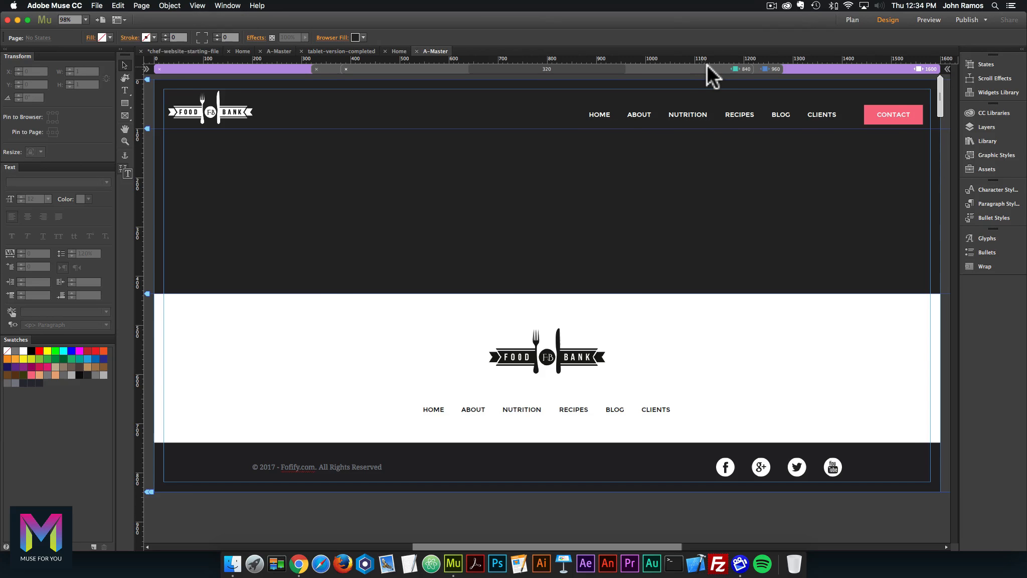
left_click(708, 68)
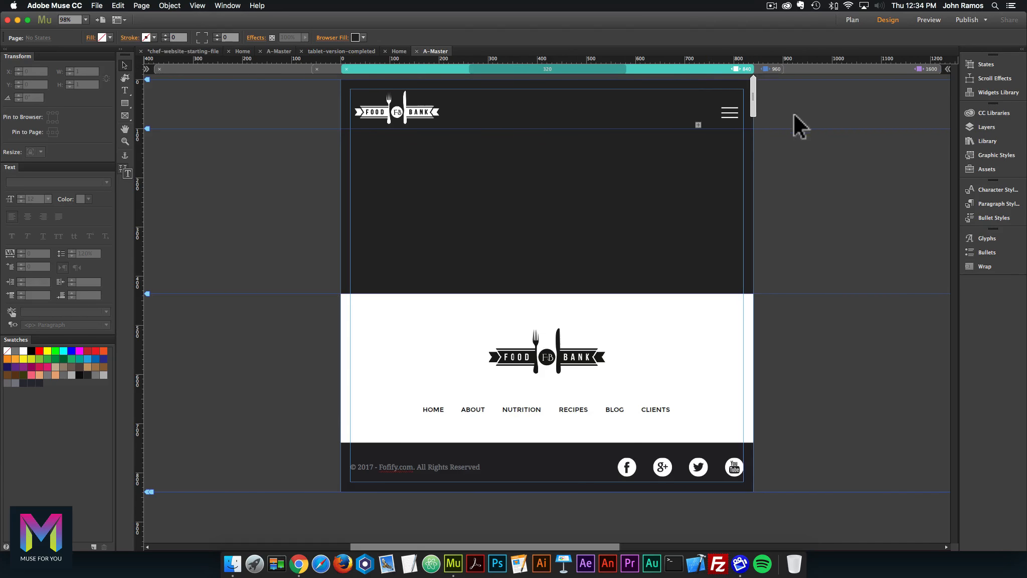
left_click(732, 116)
left_click(740, 120)
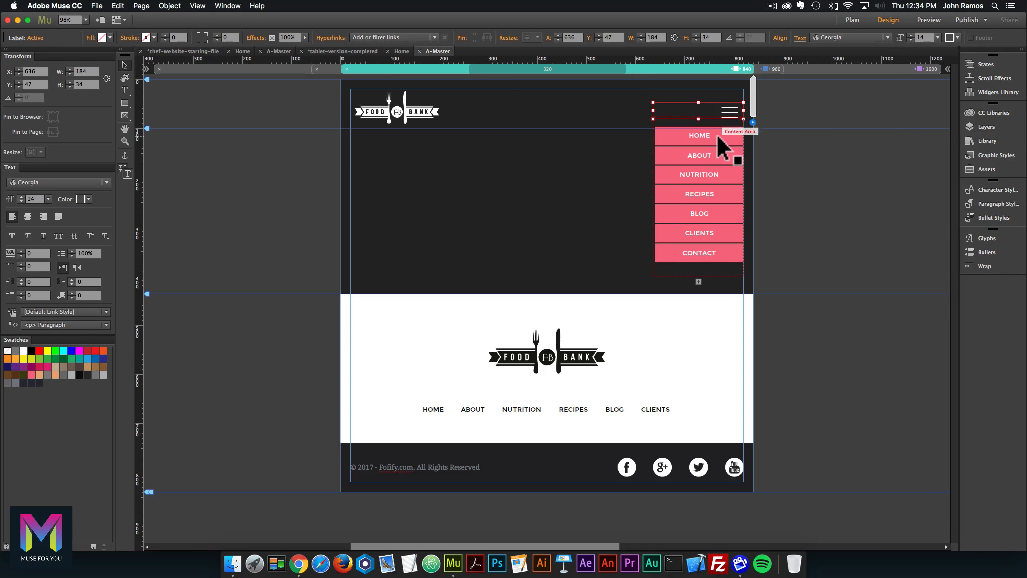
left_click(717, 137)
left_click(720, 136)
left_click(729, 137)
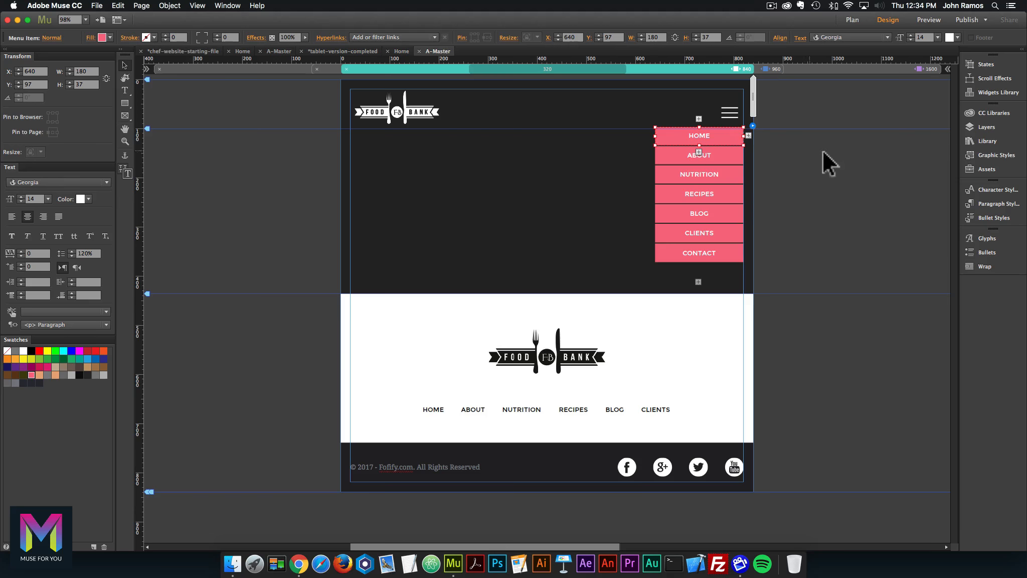
left_click(822, 166)
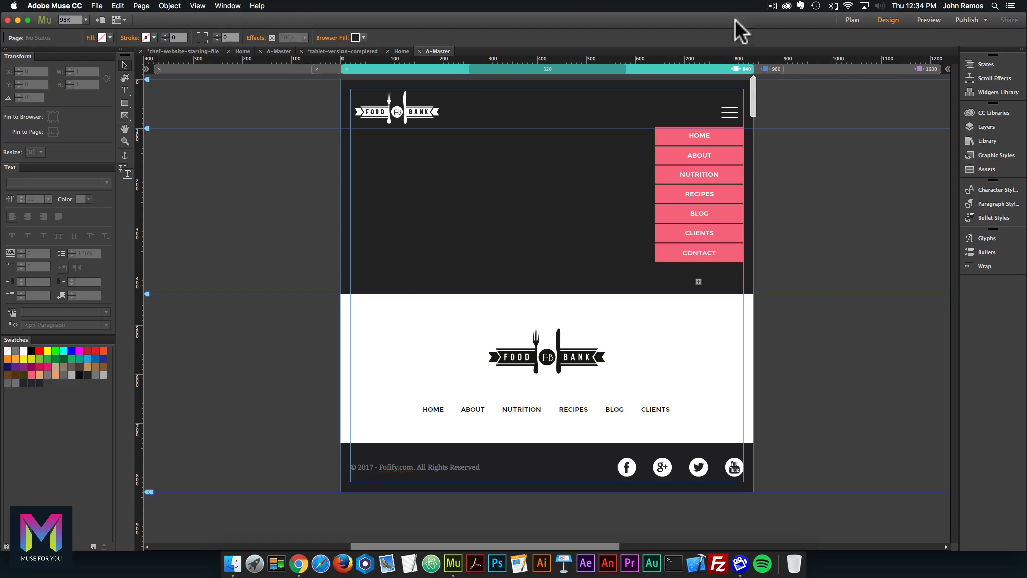
Set the working Home menu item's height to 37.
left_click(280, 50)
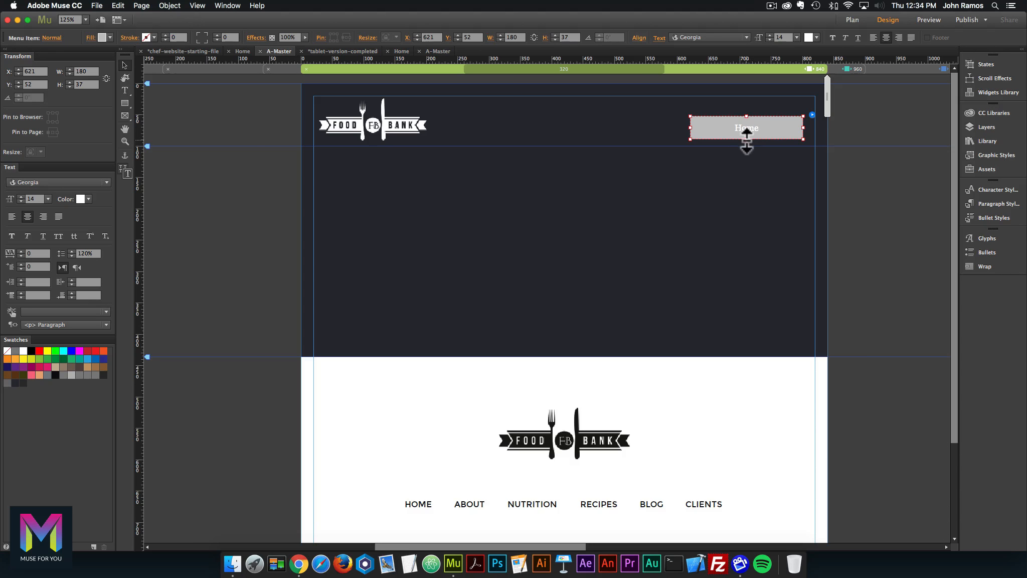
left_click_drag(747, 138, 747, 136)
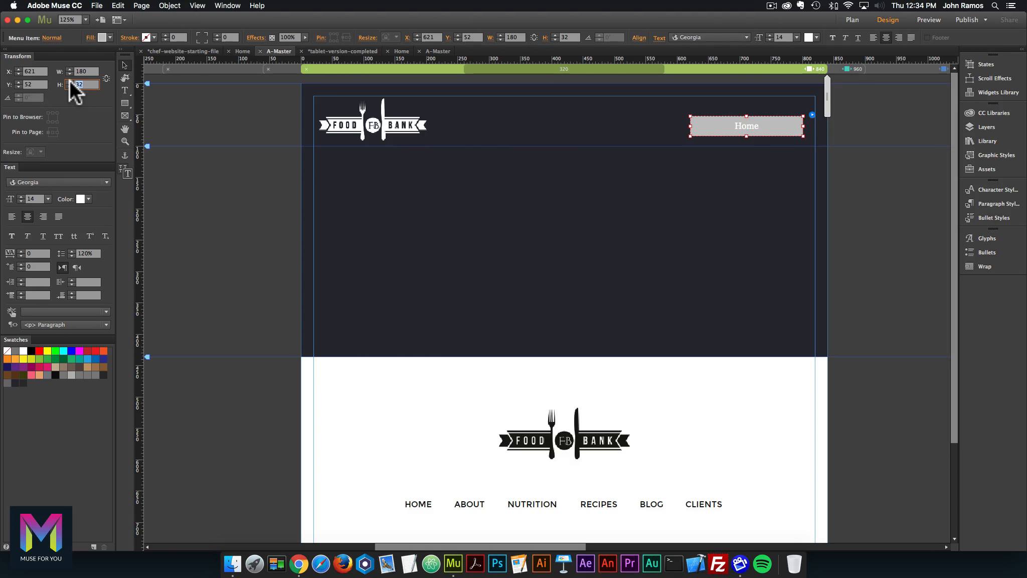
type("37")
key("Return")
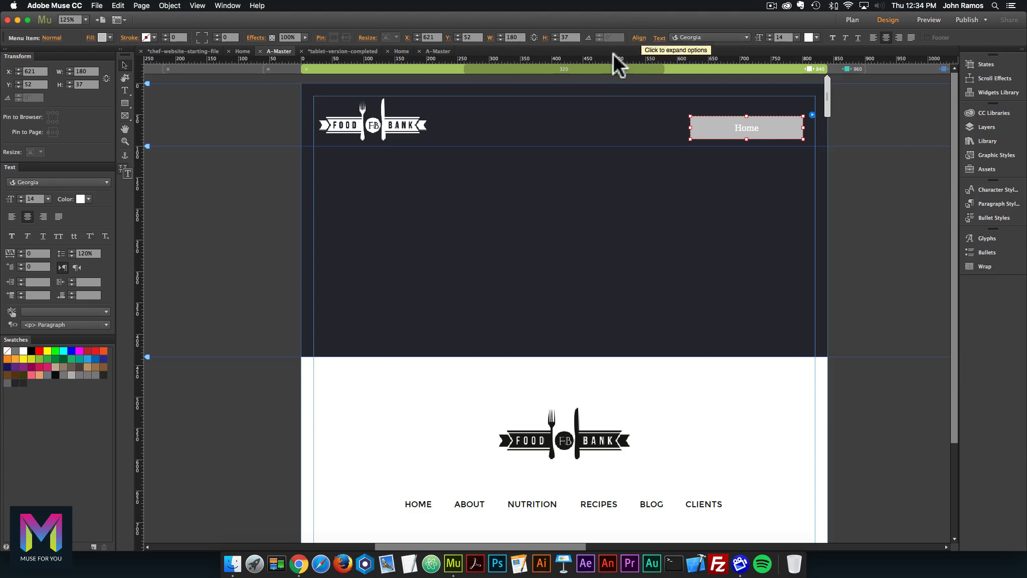
Check the reference HOME item's size and font, then select the working Home menu widget.
left_click(438, 51)
left_click(707, 139)
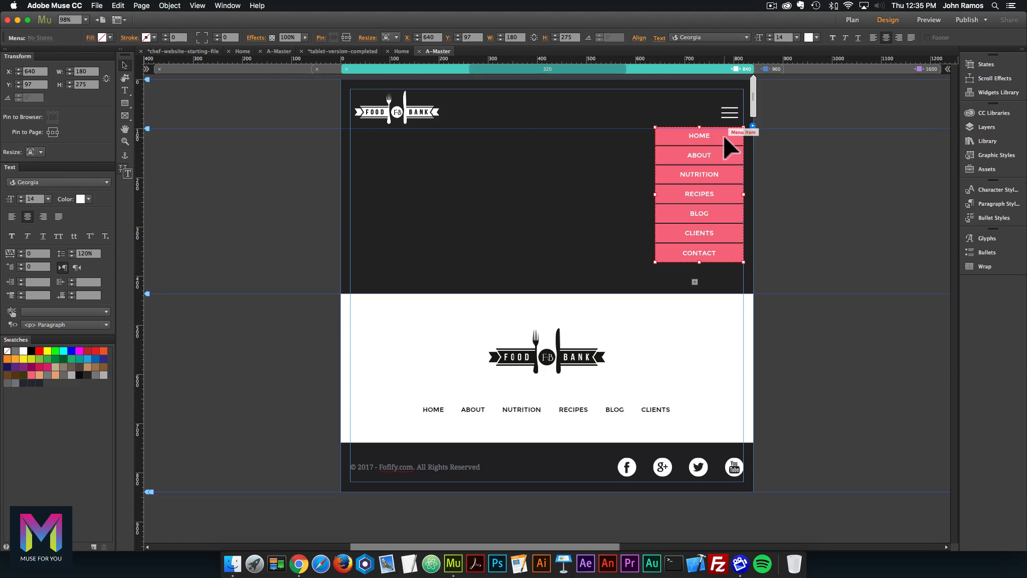
left_click(699, 136)
double_click(705, 133)
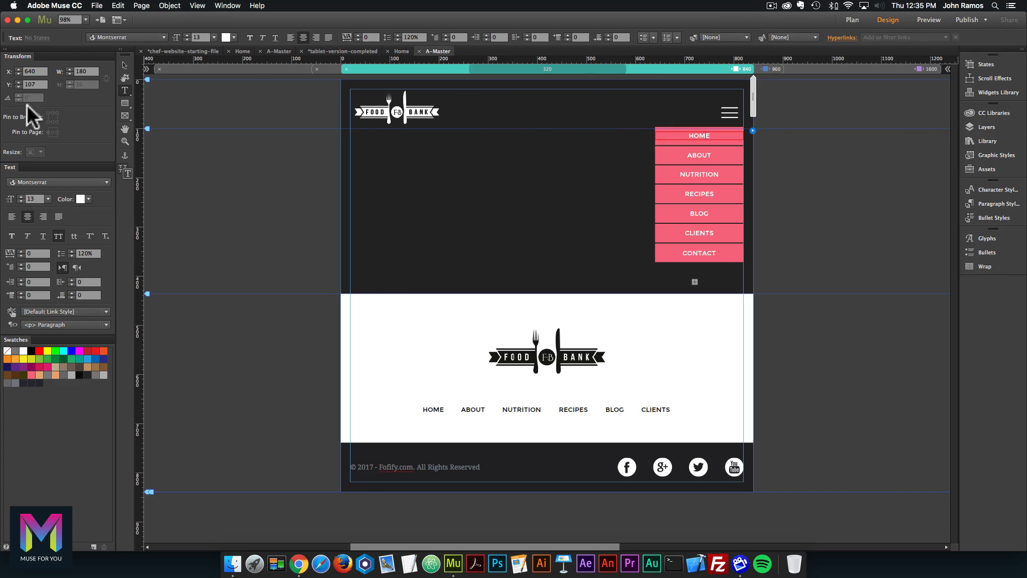
left_click(125, 65)
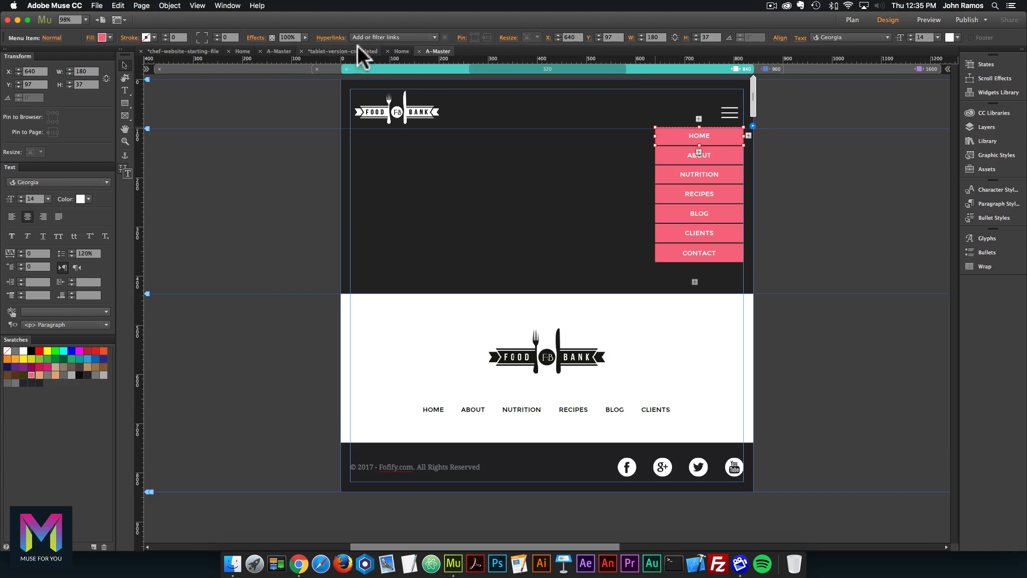
left_click(276, 49)
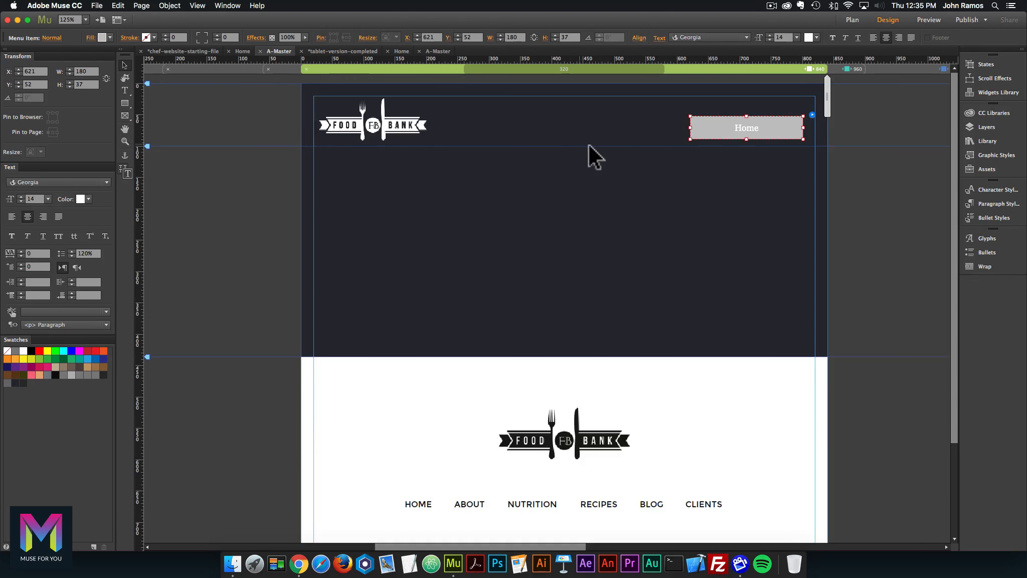
double_click(754, 125)
key("Escape")
left_click(801, 126)
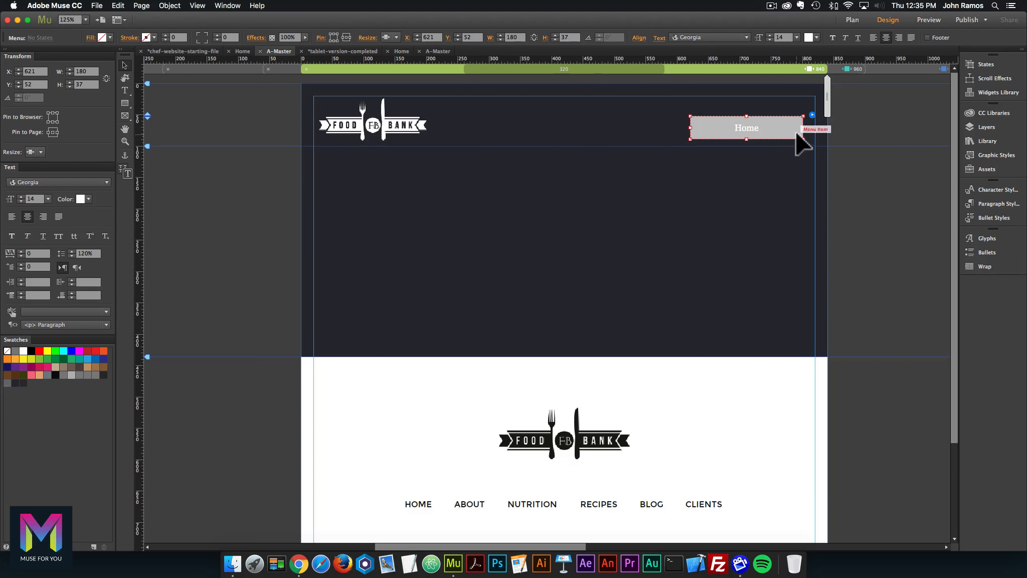
Switch the menu widget's Menu Type to Manual so its item shows [Name].
left_click(812, 114)
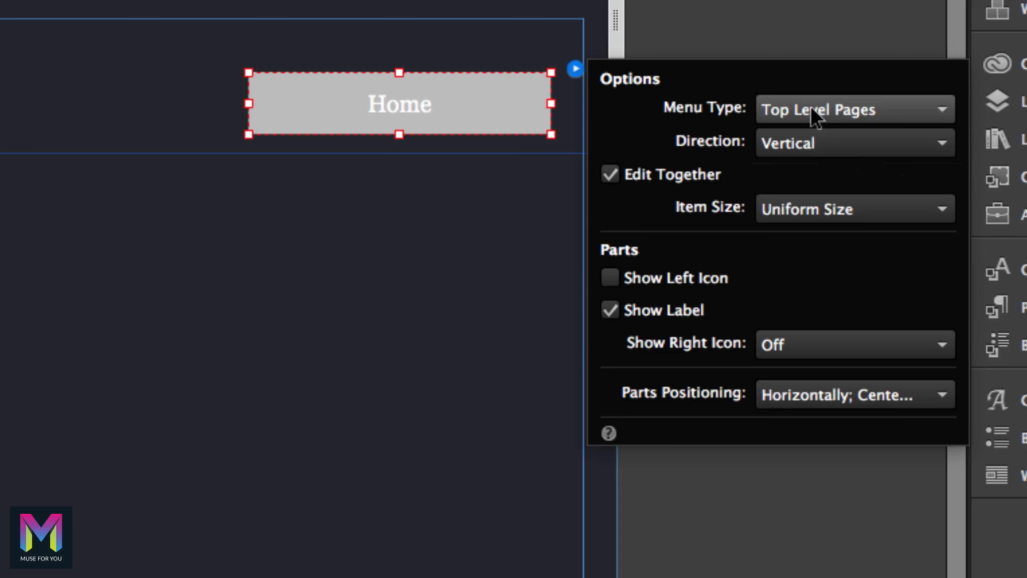
left_click(811, 107)
left_click(794, 187)
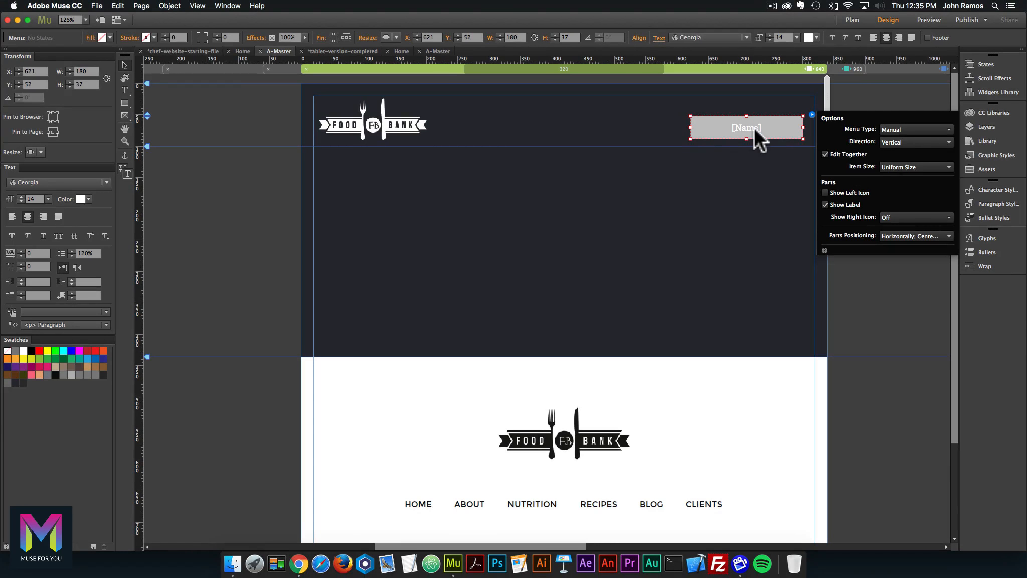
left_click(383, 103)
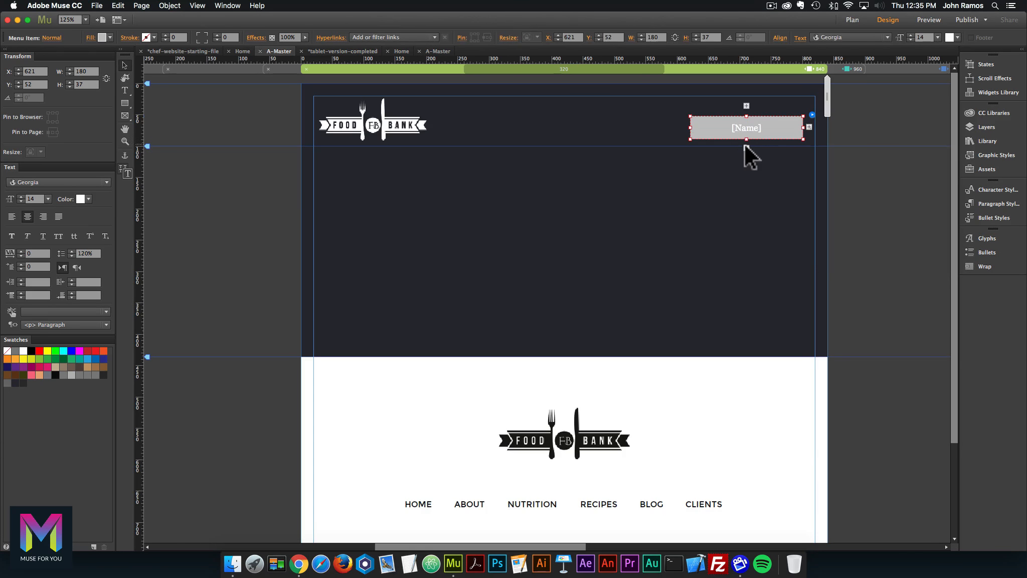
Add five more [Name] items below the first, making six stacked items.
left_click(746, 148)
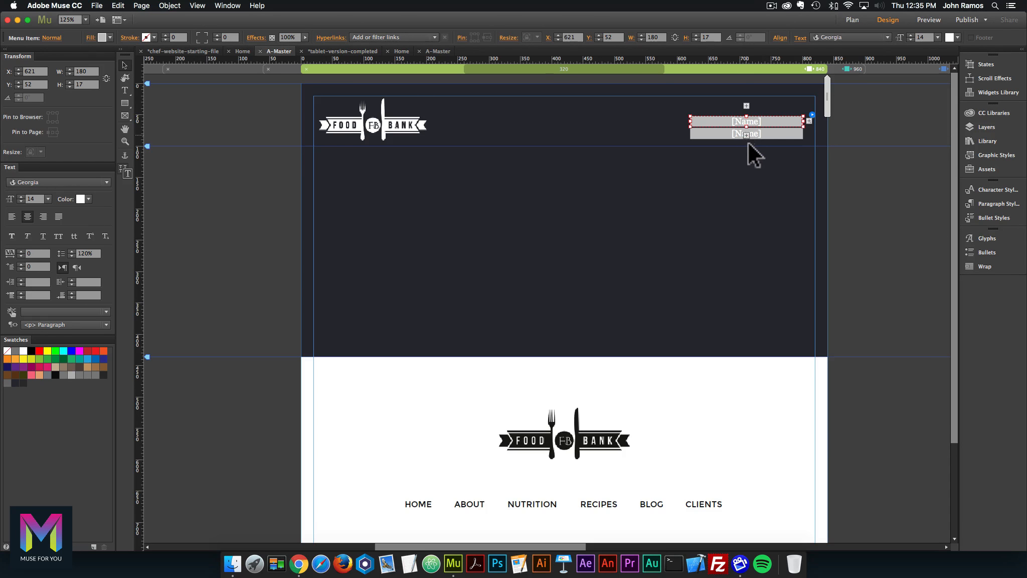
left_click(747, 142)
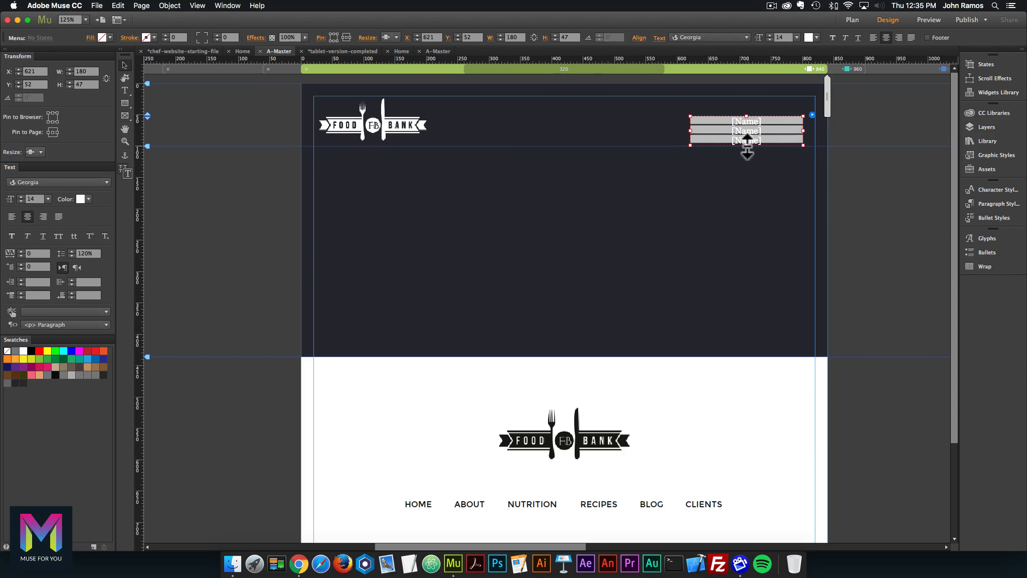
left_click_drag(747, 145, 746, 184)
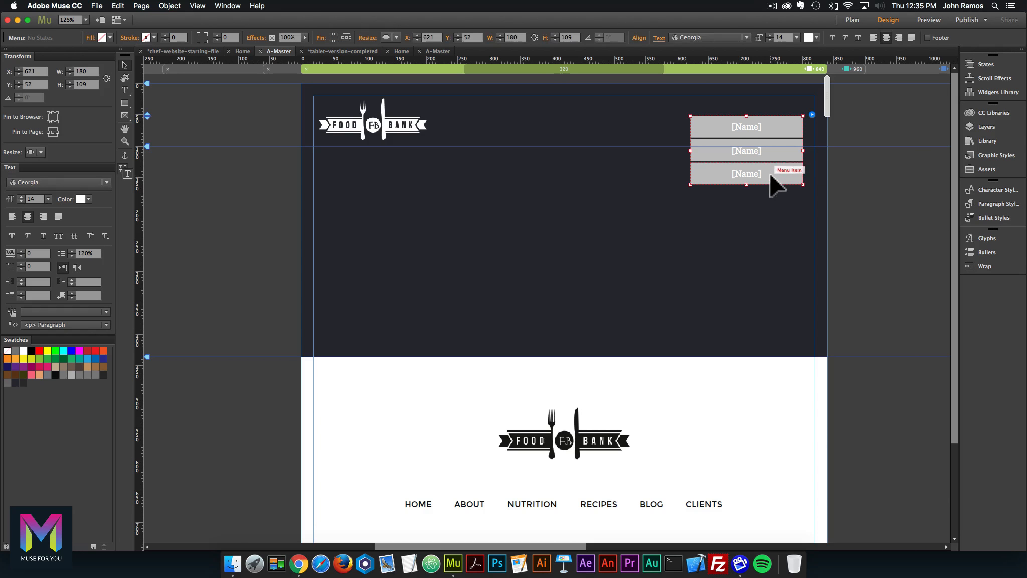
left_click(776, 177)
left_click(746, 193)
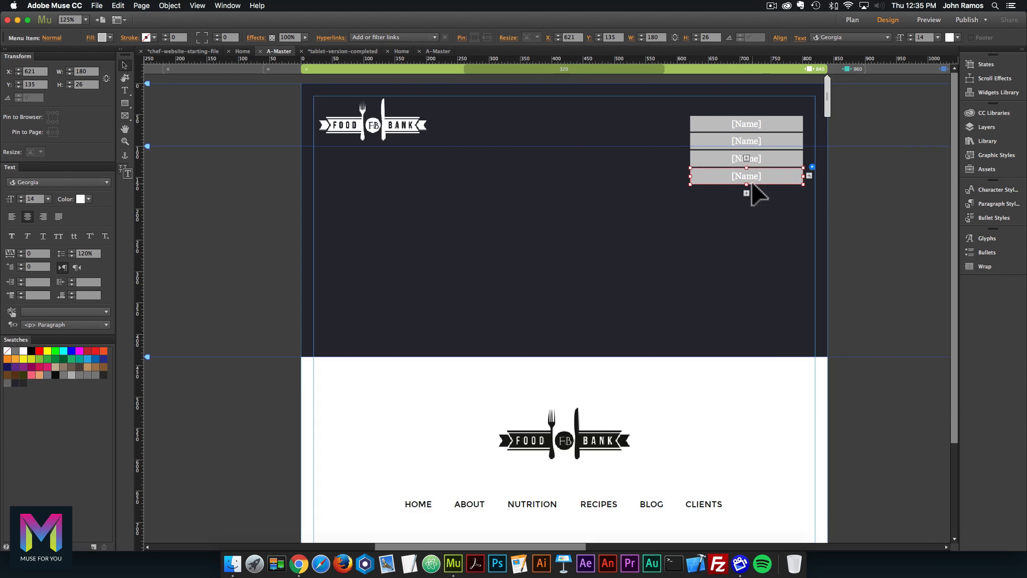
left_click(746, 191)
left_click(769, 179)
left_click(746, 192)
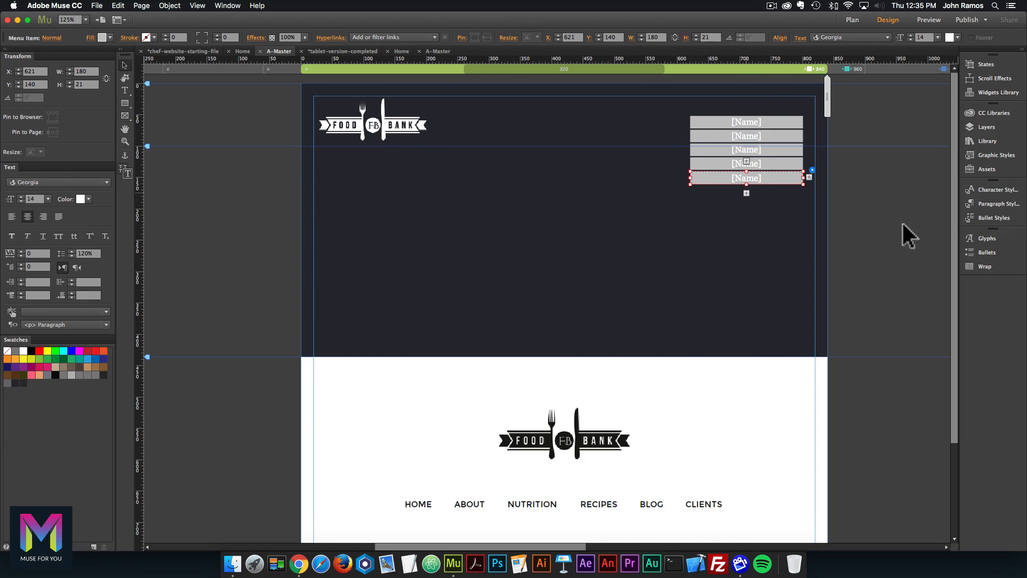
Stretch the whole menu taller so the six items grow evenly.
left_click(897, 224)
left_click(752, 181)
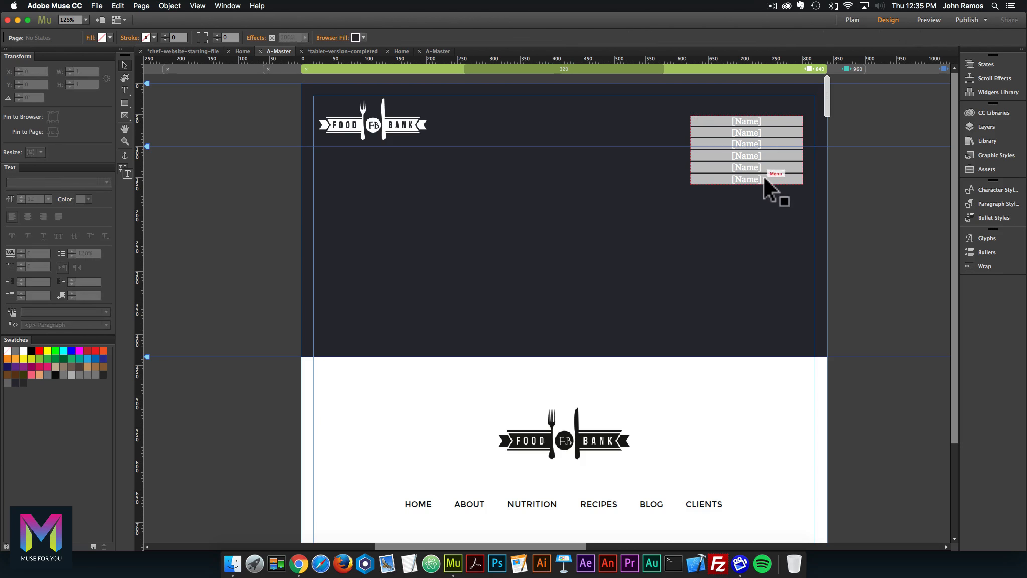
left_click_drag(747, 184, 747, 216)
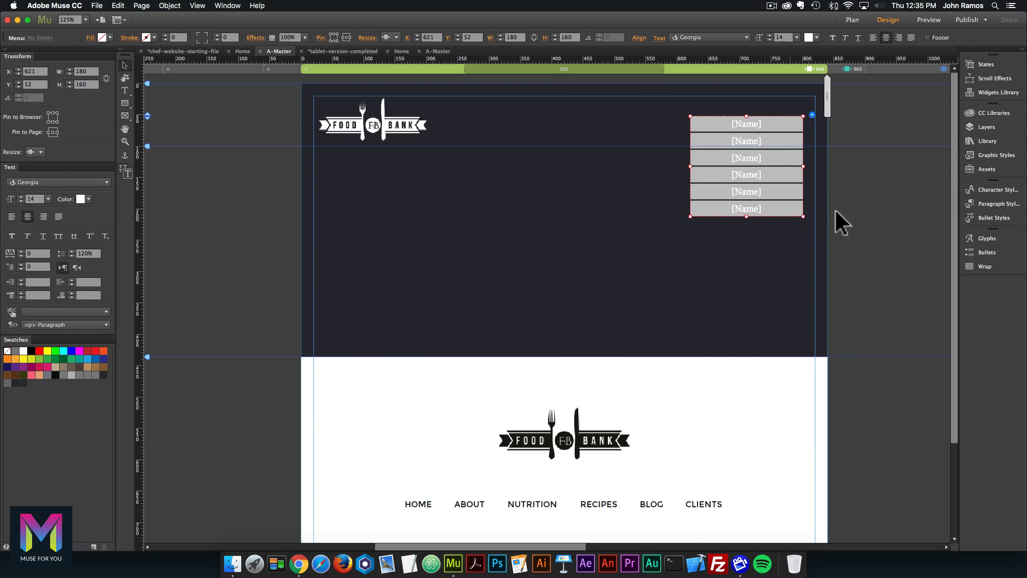
left_click(749, 214)
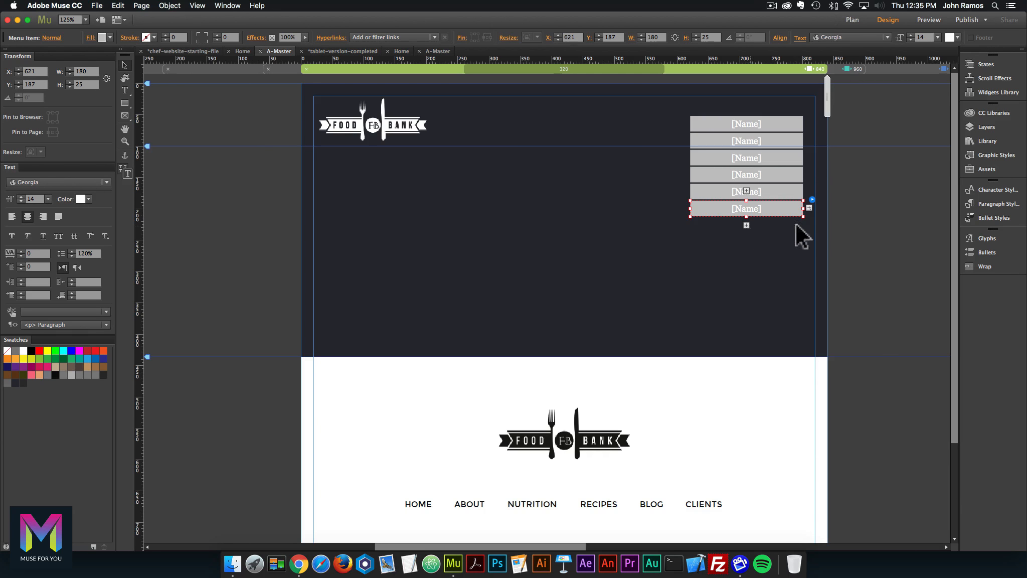
Label the first two menu items 'home' and 'about'.
left_click(745, 123)
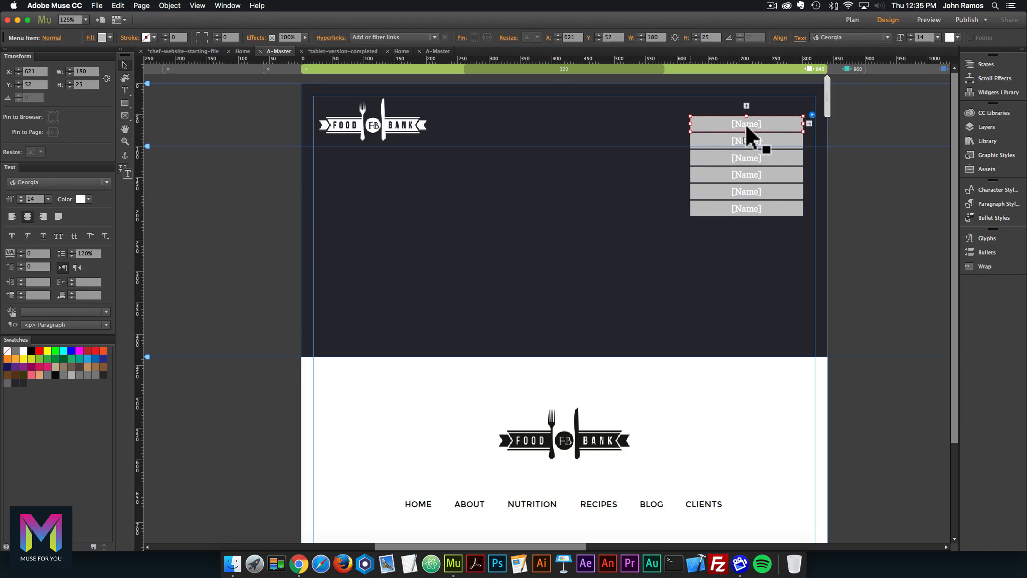
double_click(745, 123)
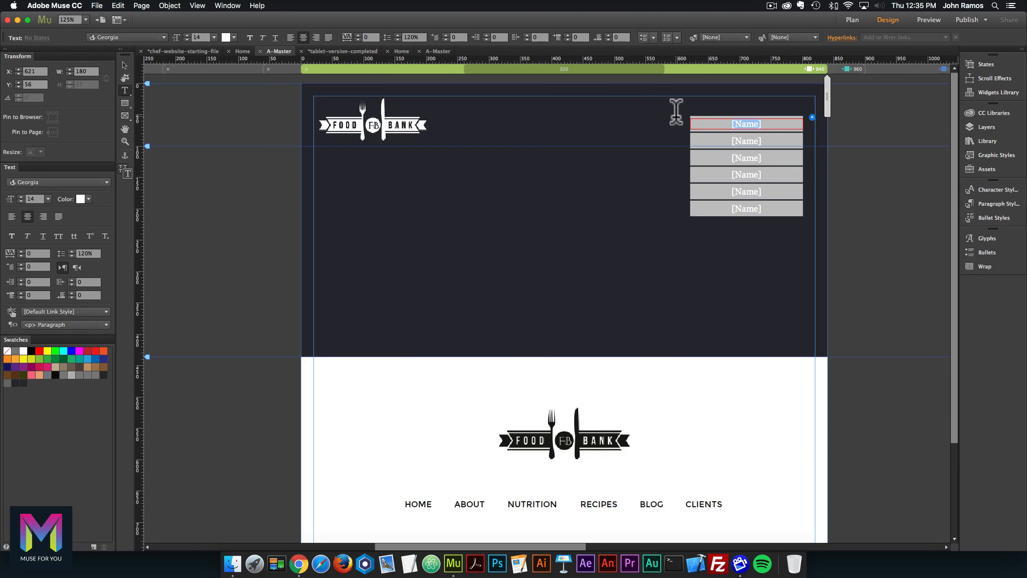
type("home")
left_click(438, 48)
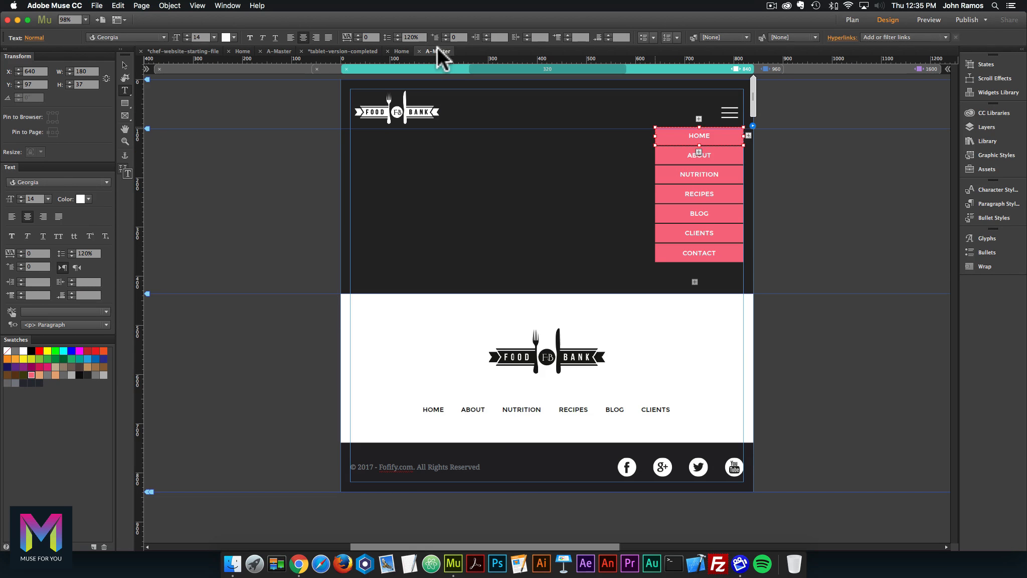
left_click(279, 50)
double_click(767, 140)
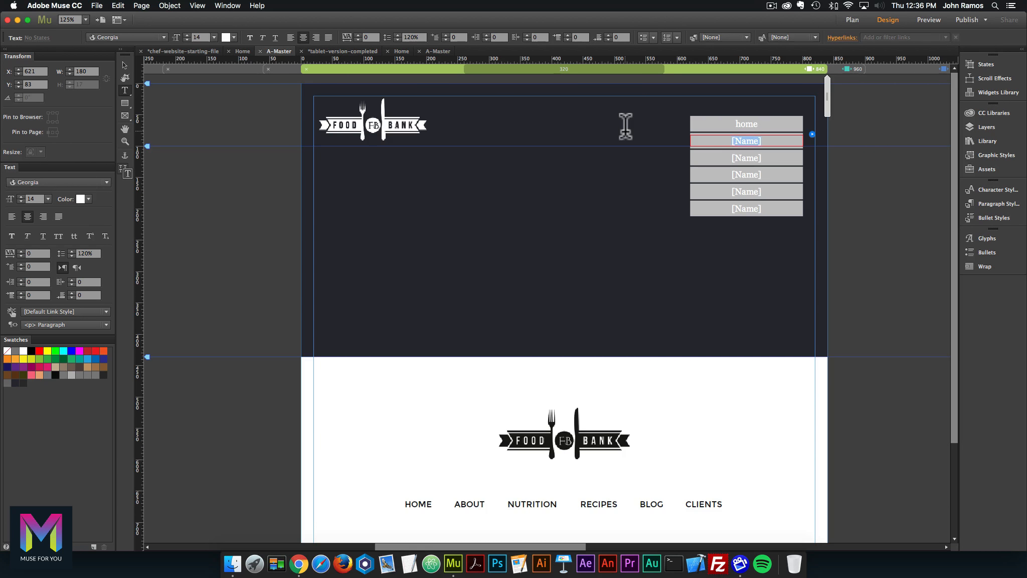
type("about")
Label the remaining items 'nutrition', 'recipes', 'clients' and 'contact'.
double_click(763, 158)
type("nutrition")
double_click(757, 174)
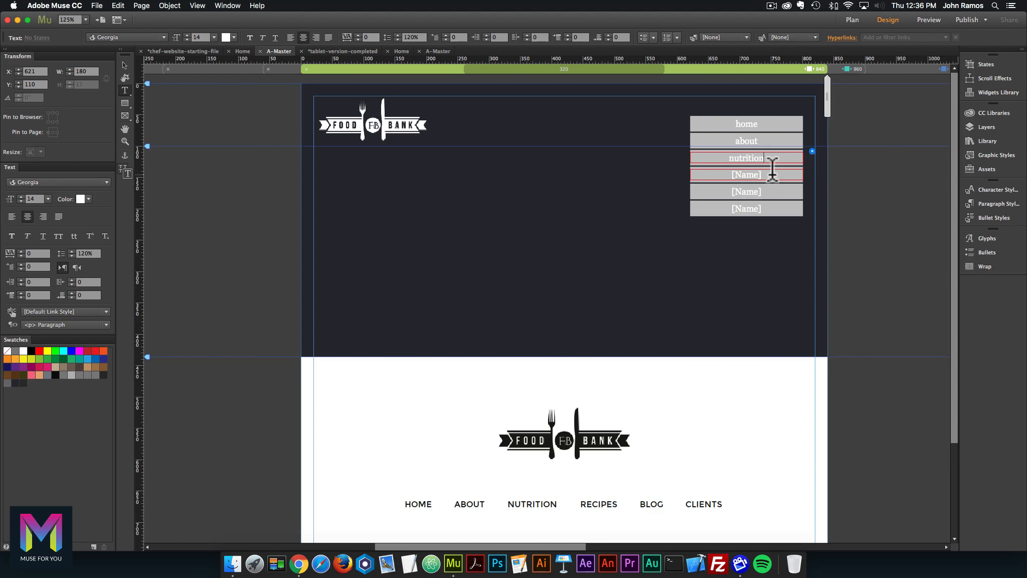
type("recipes")
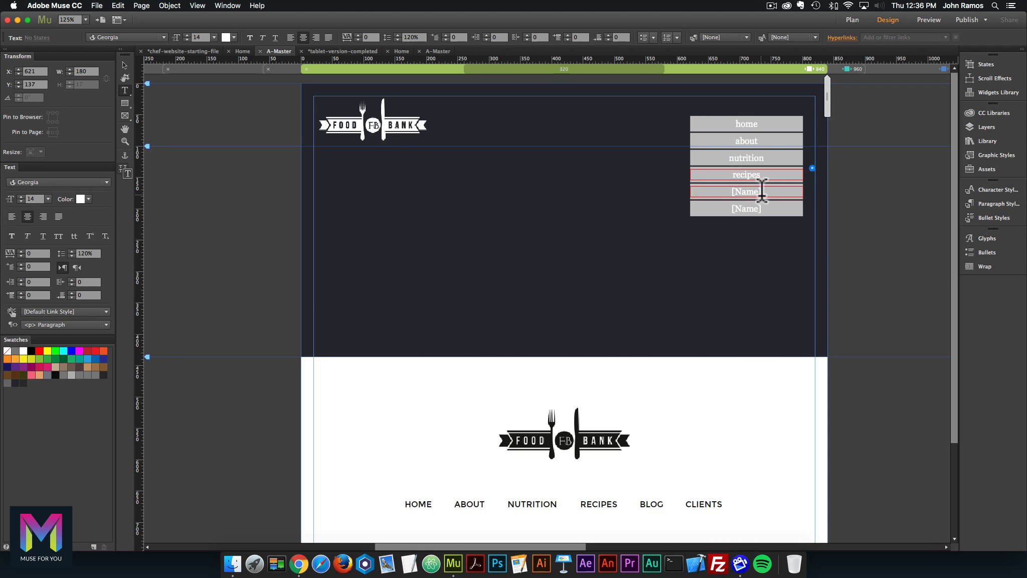
double_click(762, 191)
left_click(440, 51)
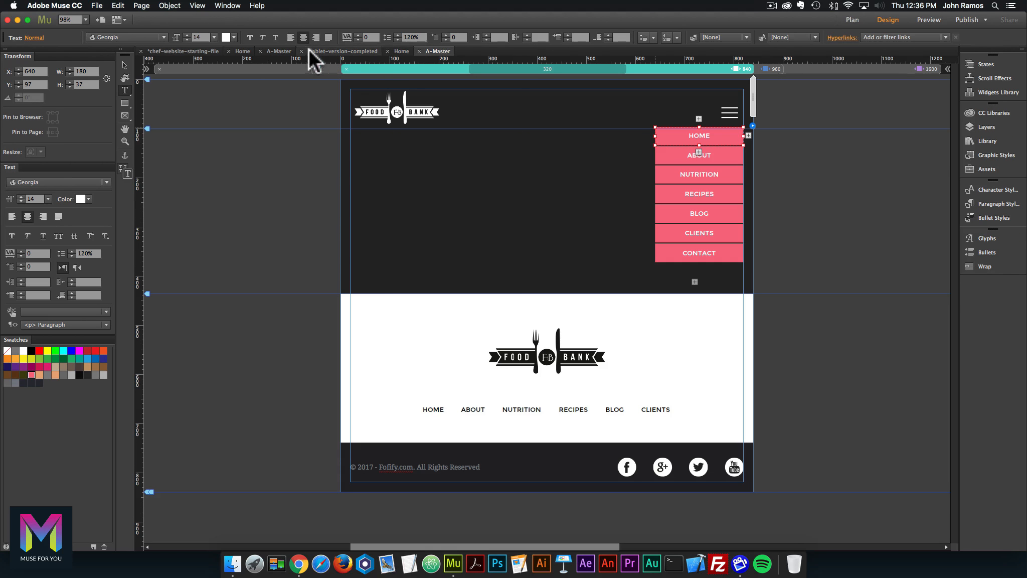
left_click(278, 51)
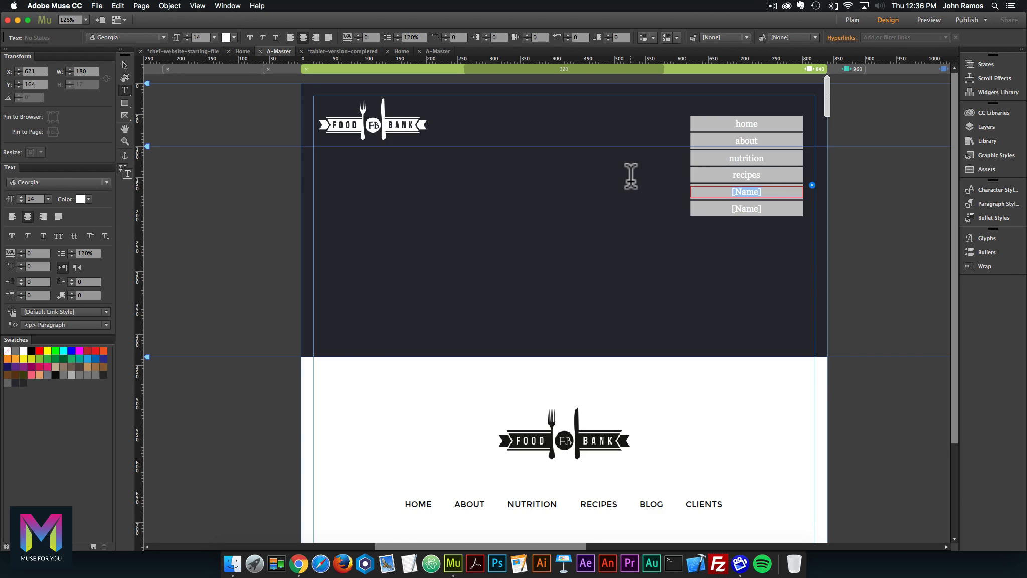
type("clients")
double_click(768, 207)
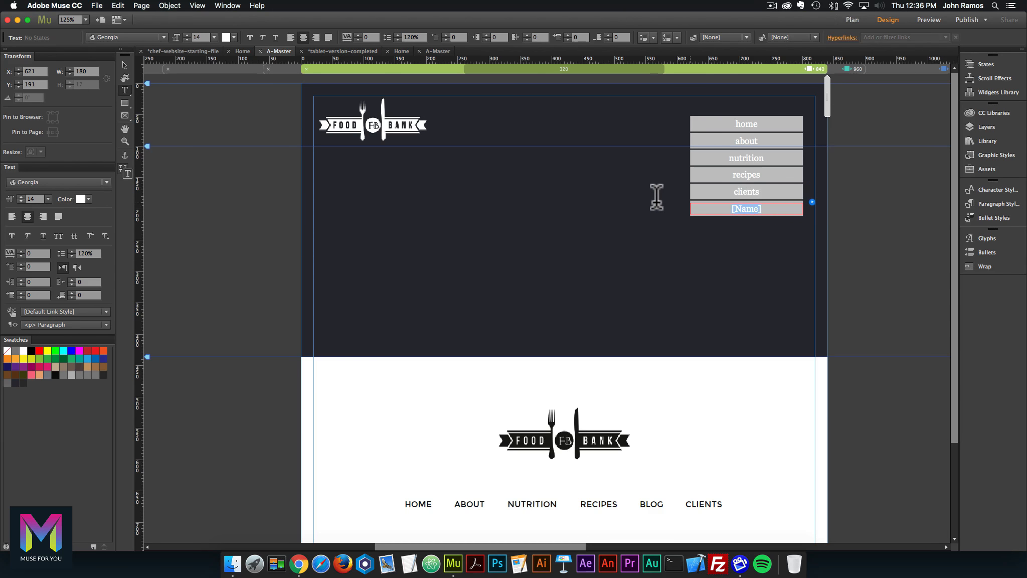
double_click(762, 123)
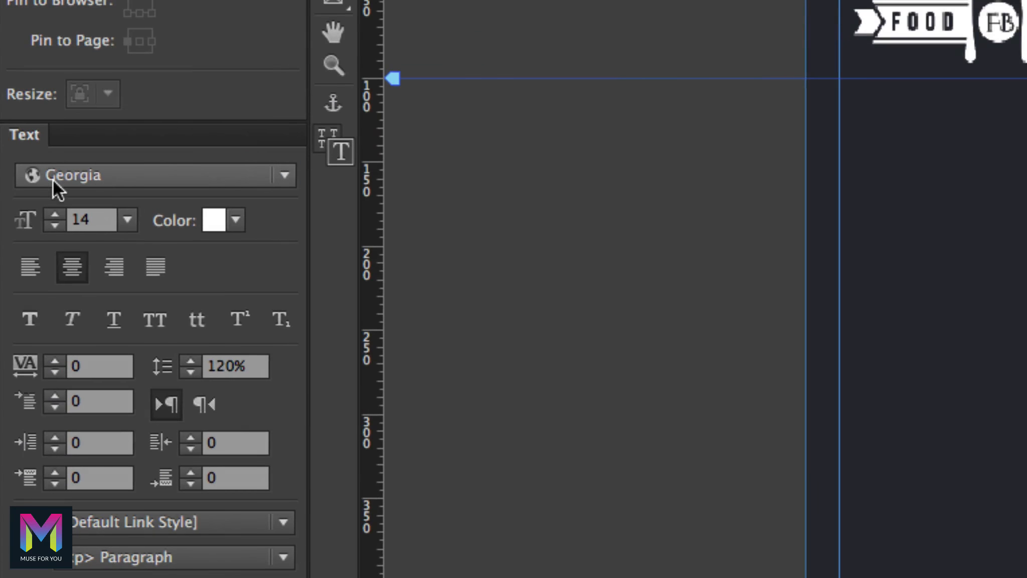
Apply Montserrat at size 13 to the menu labels, uppercase and centre-aligned.
left_click(38, 182)
type("monts")
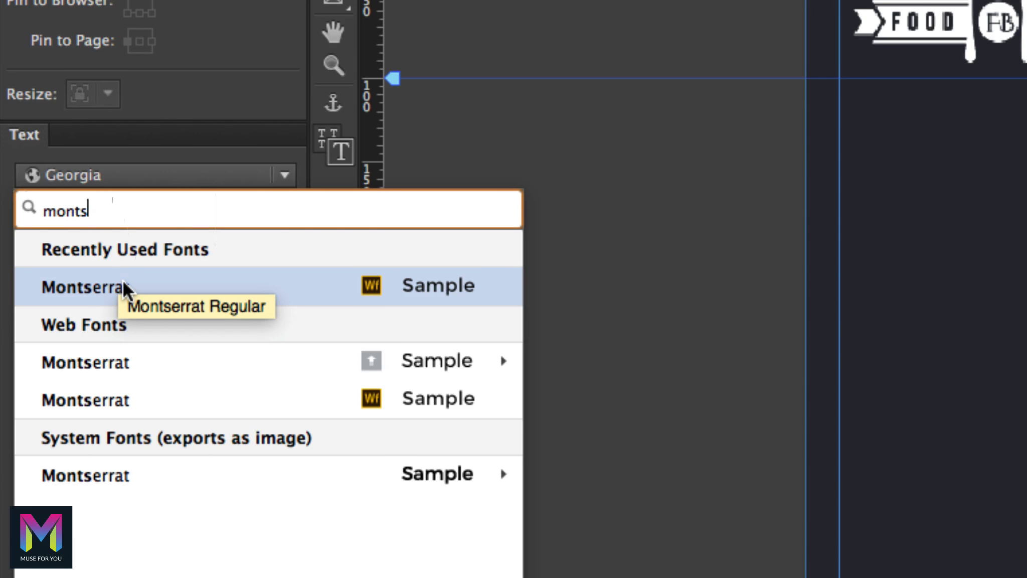
left_click(122, 279)
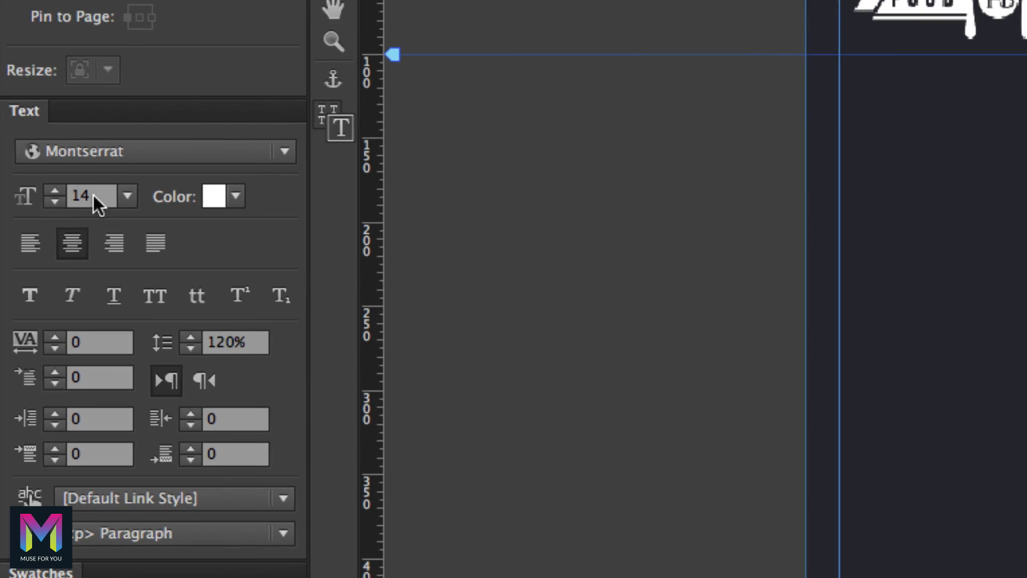
double_click(35, 199)
type("13")
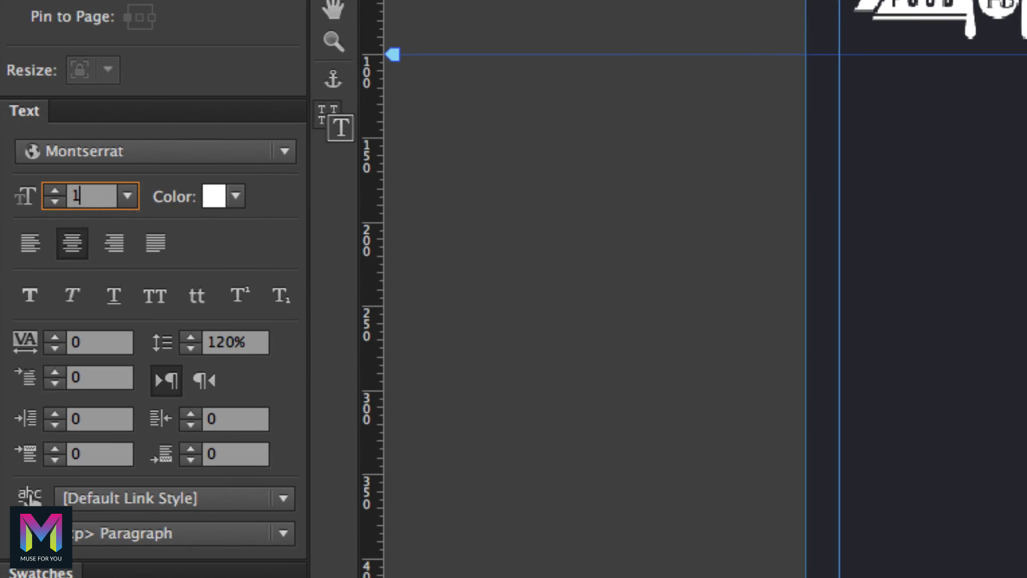
key("Return")
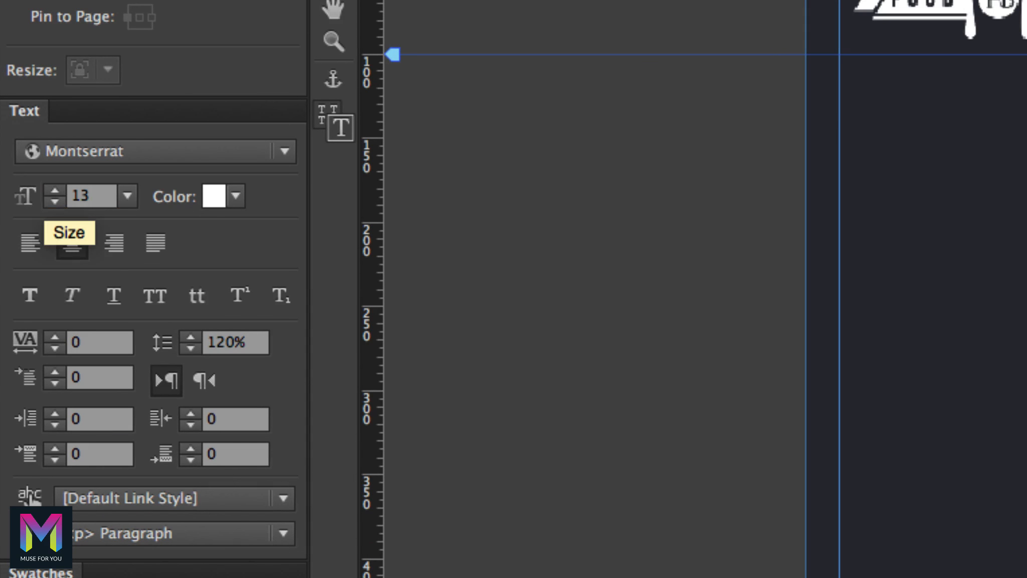
left_click(157, 297)
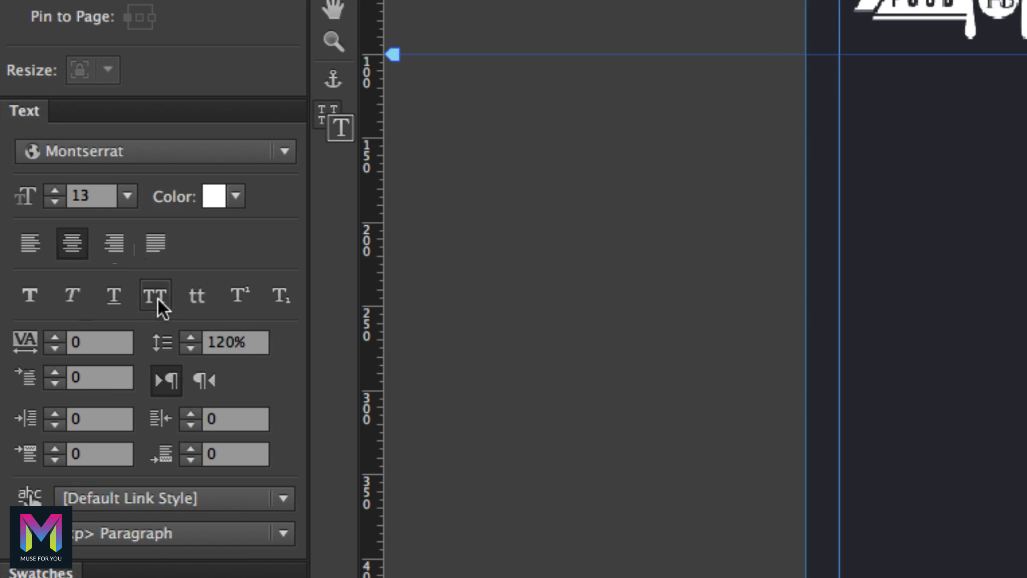
left_click(75, 244)
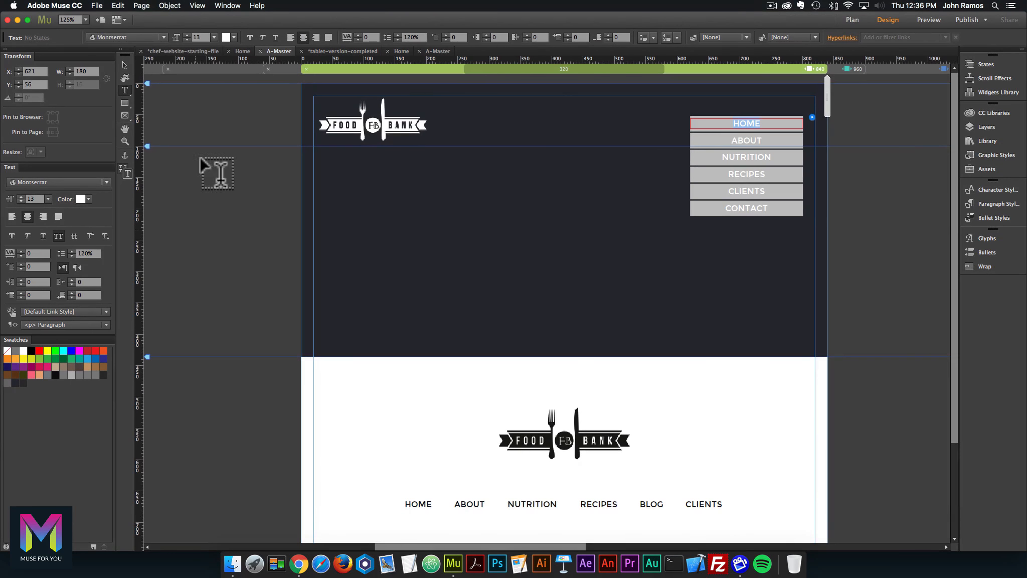
left_click(125, 65)
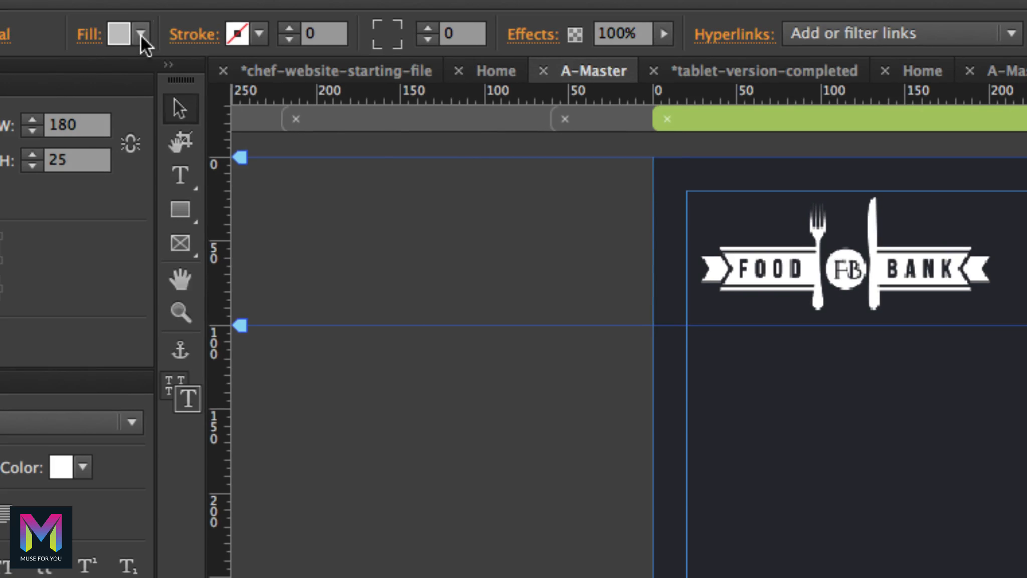
Fill the menu items with pink F76C82.
left_click(110, 37)
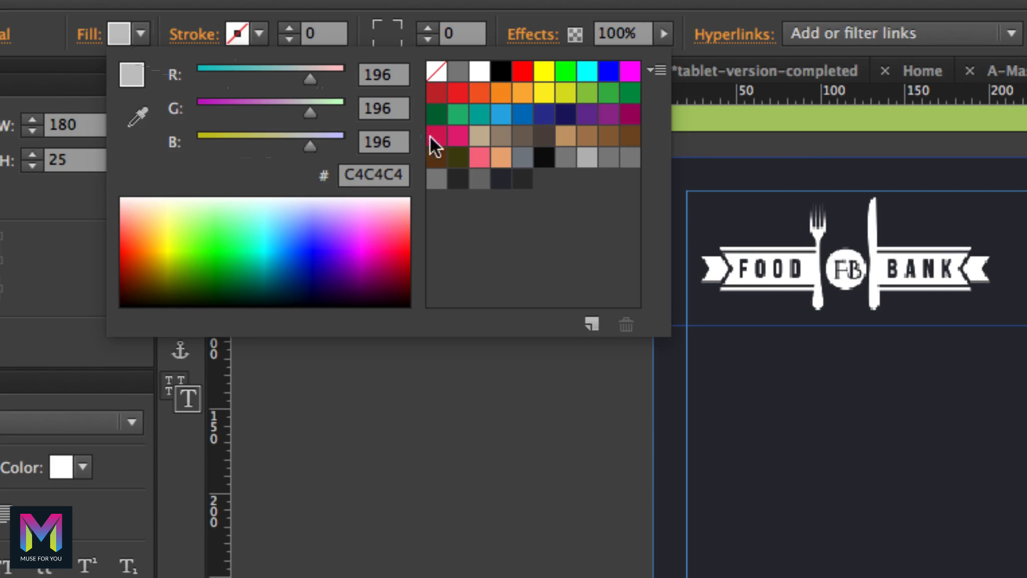
left_click(481, 158)
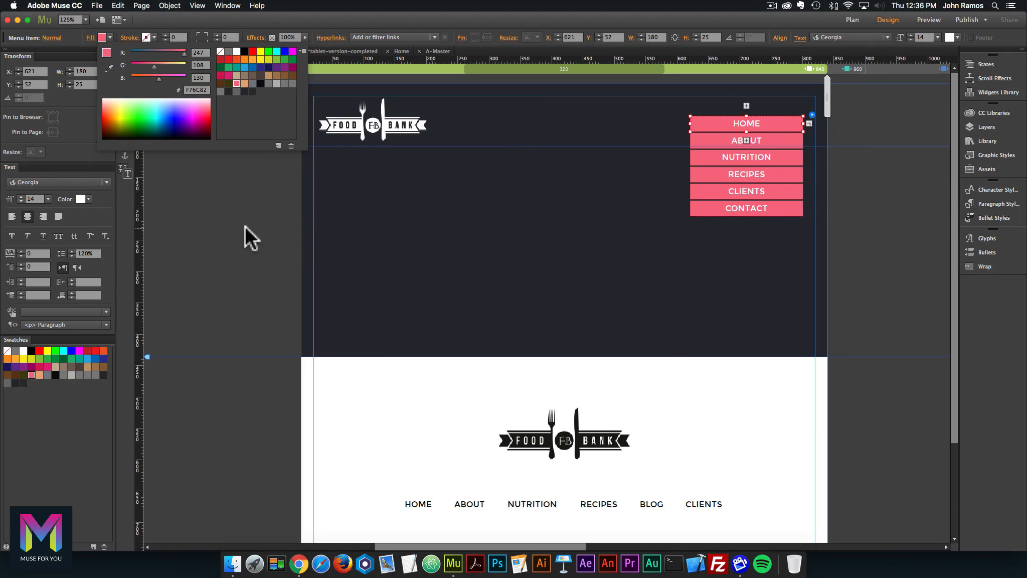
left_click(250, 228)
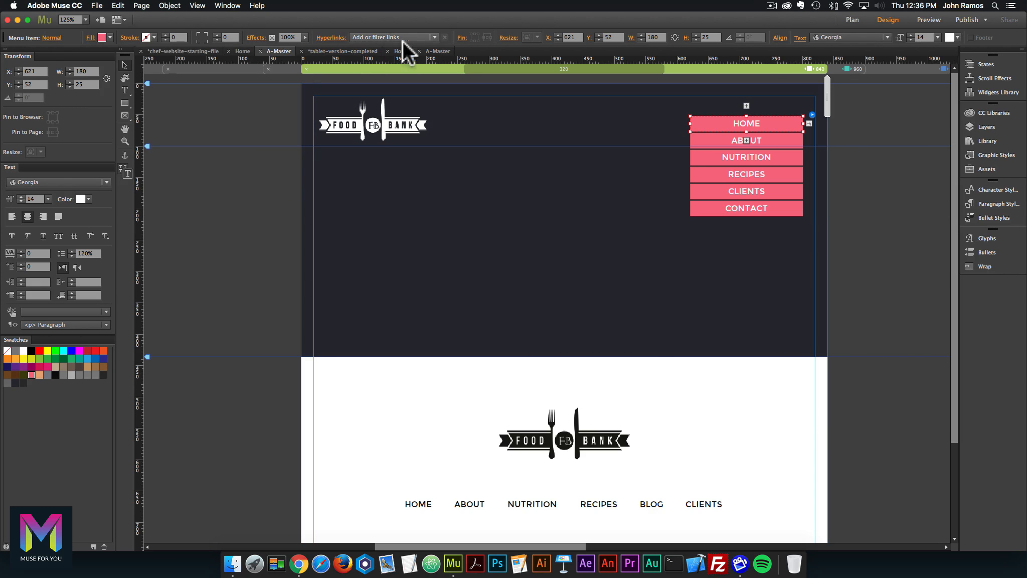
Compare the tablet reference menu's item appearance states, then return to the chef site's master page.
left_click(438, 50)
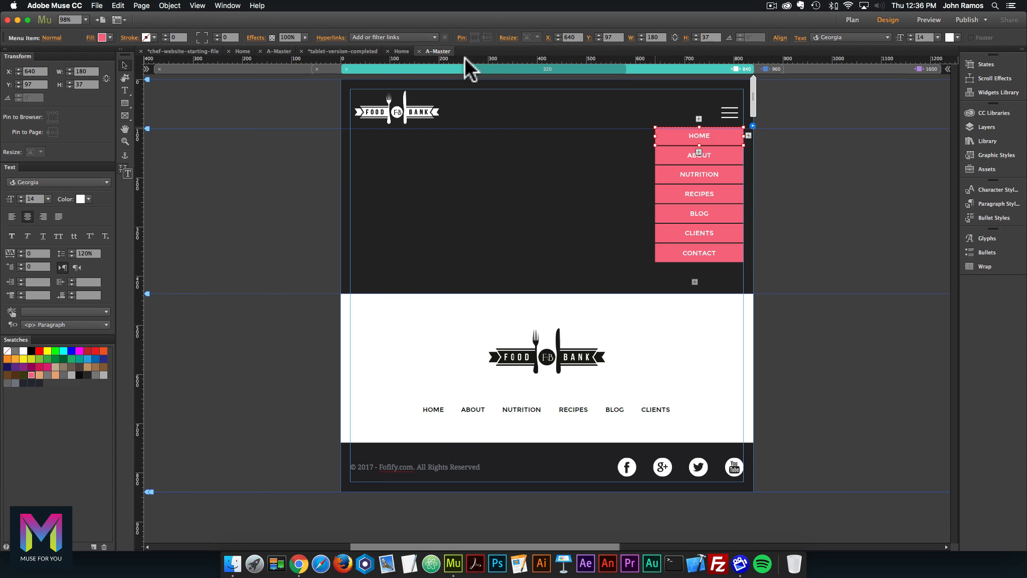
left_click(726, 157)
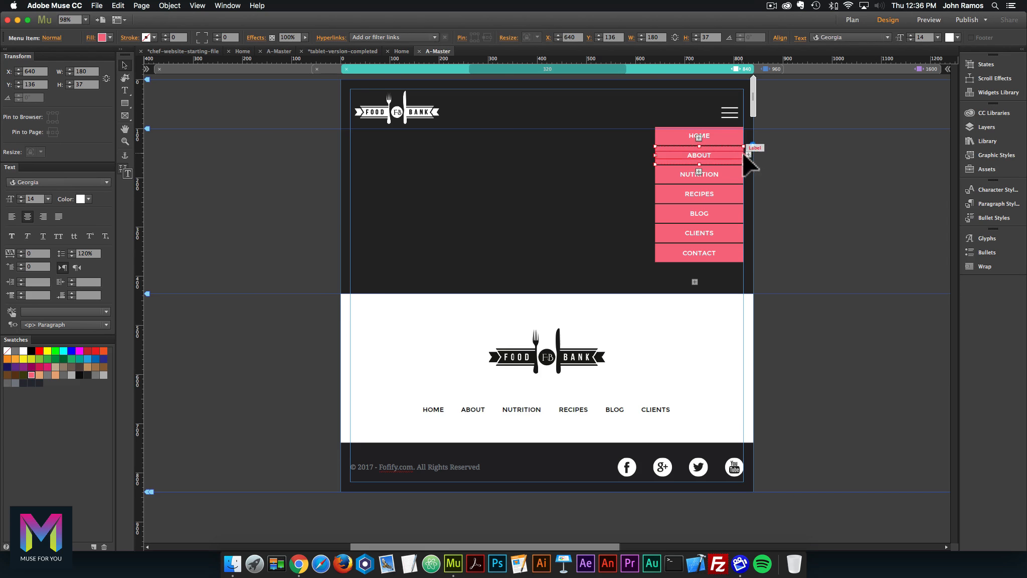
left_click(753, 143)
left_click(52, 38)
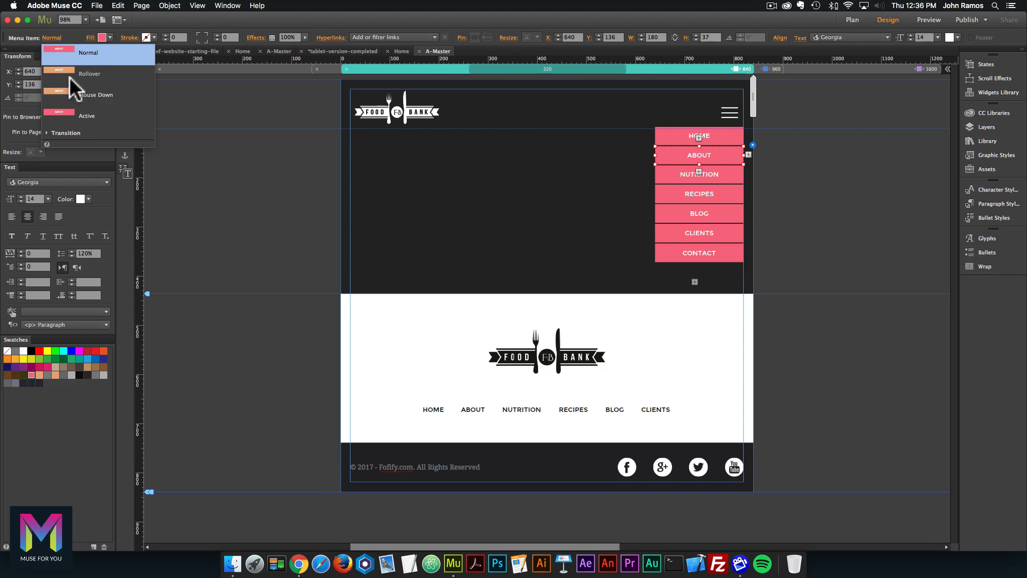
left_click(243, 50)
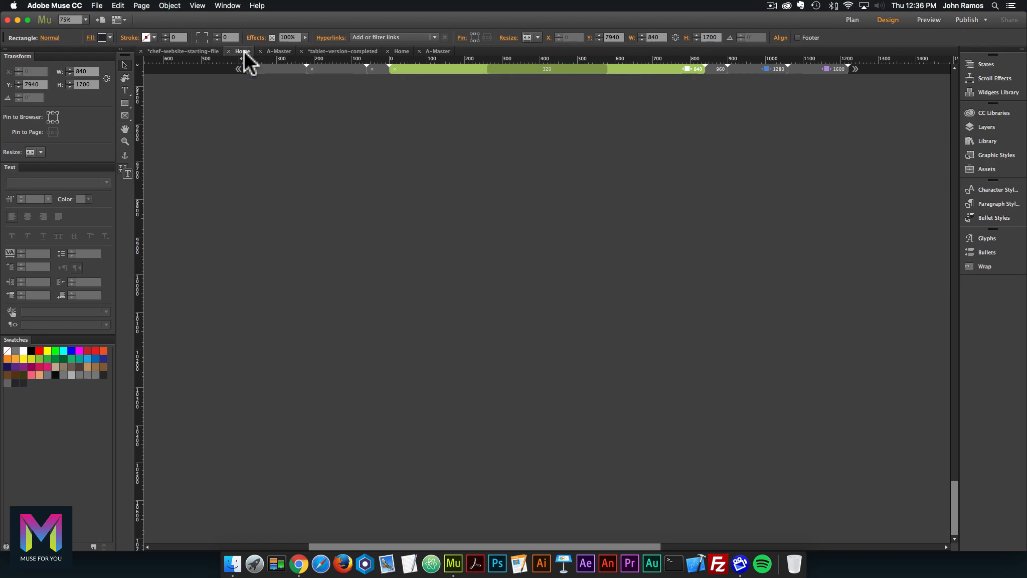
left_click(279, 51)
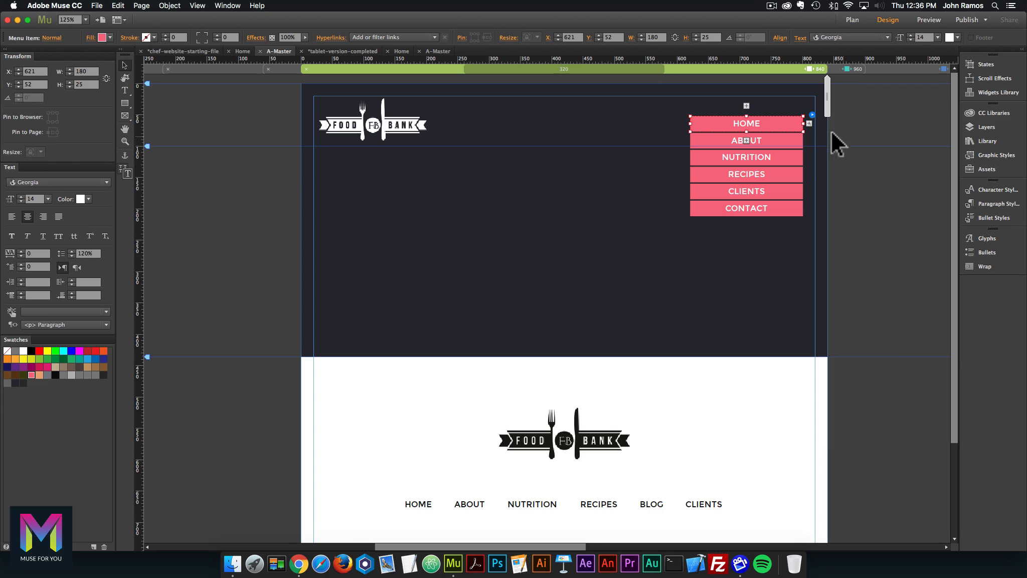
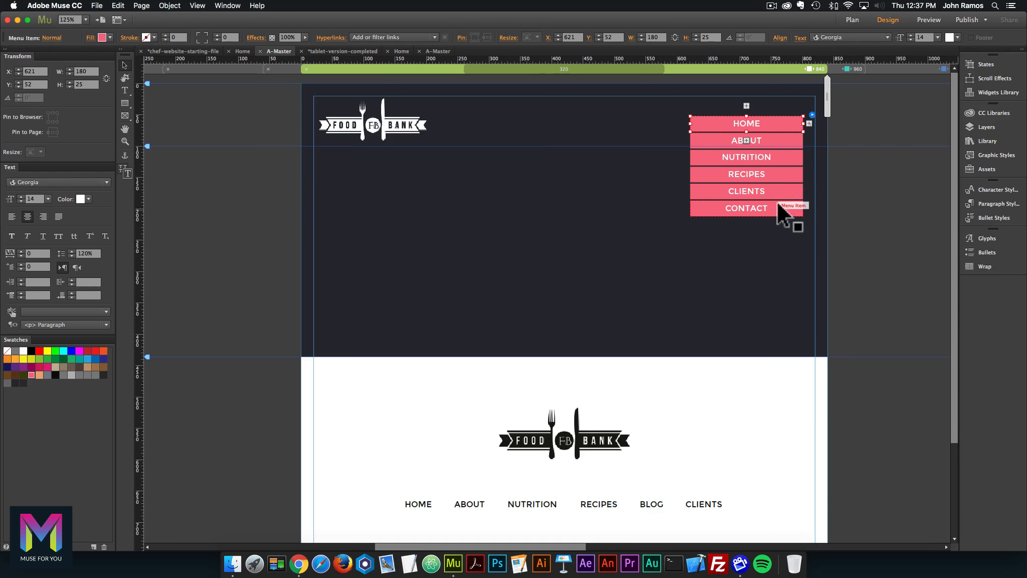
Fill the menu's Rollover and Mouse Down states with light orange.
left_click(812, 115)
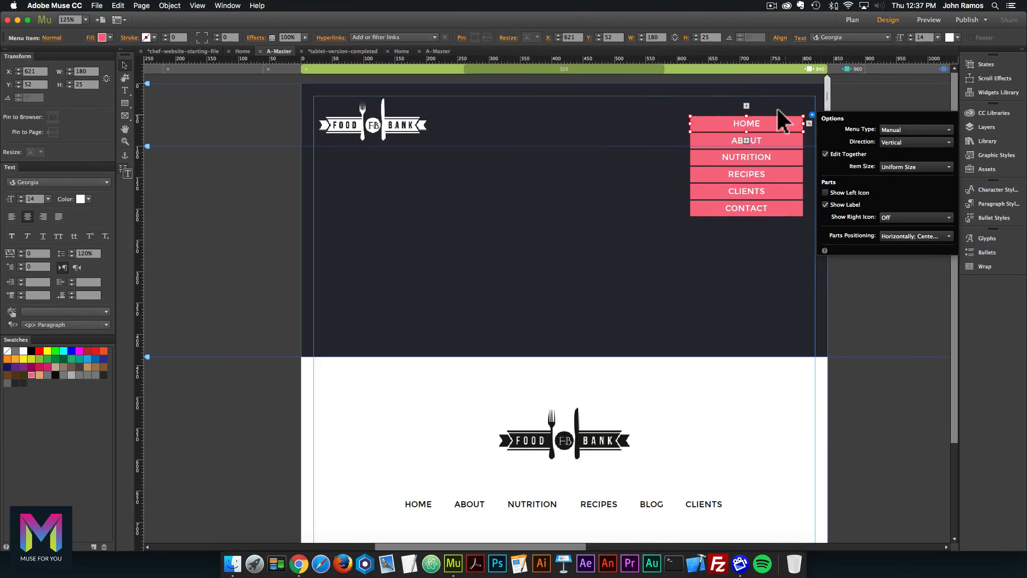
left_click(786, 129)
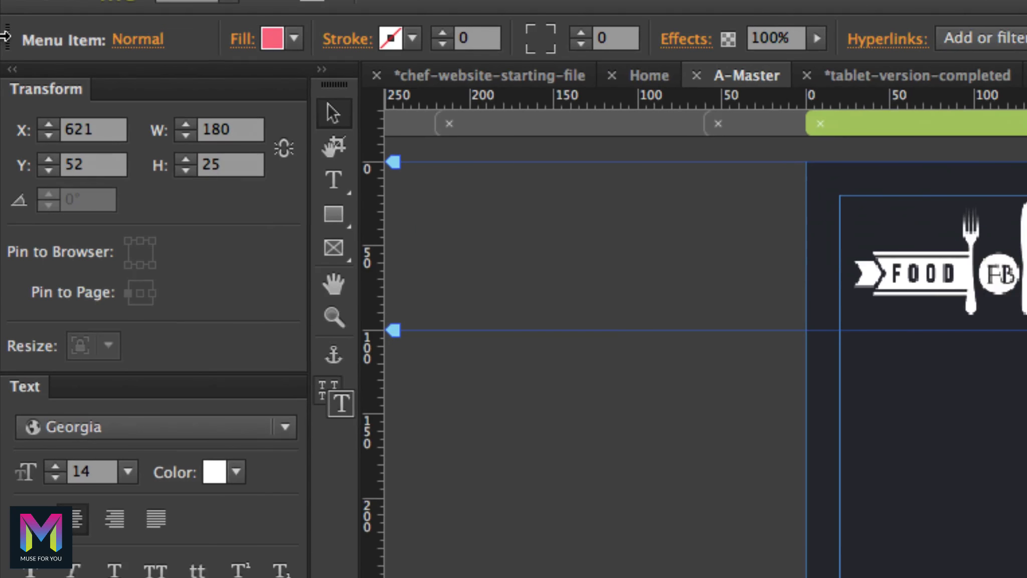
left_click(133, 45)
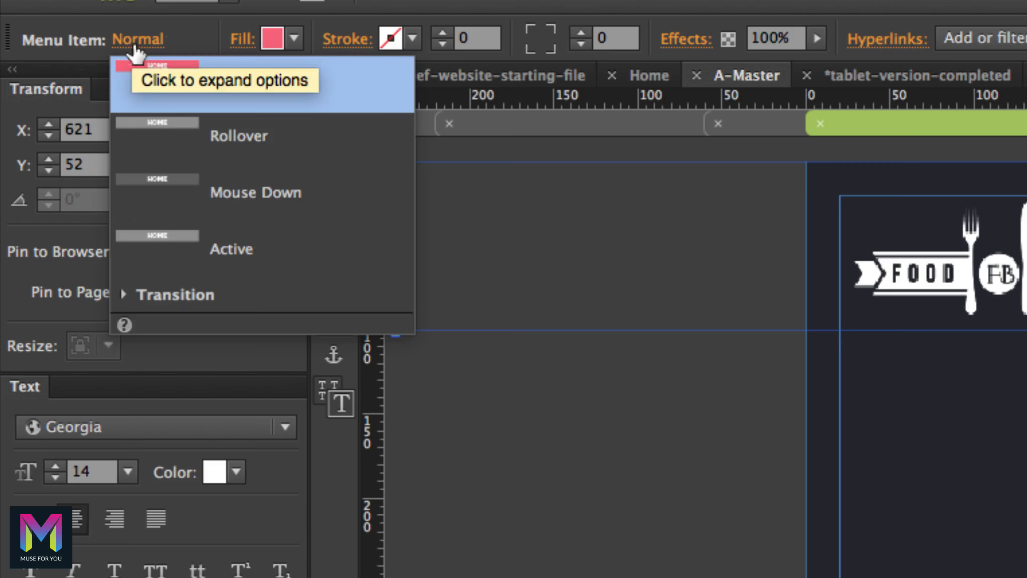
left_click(175, 125)
left_click(295, 39)
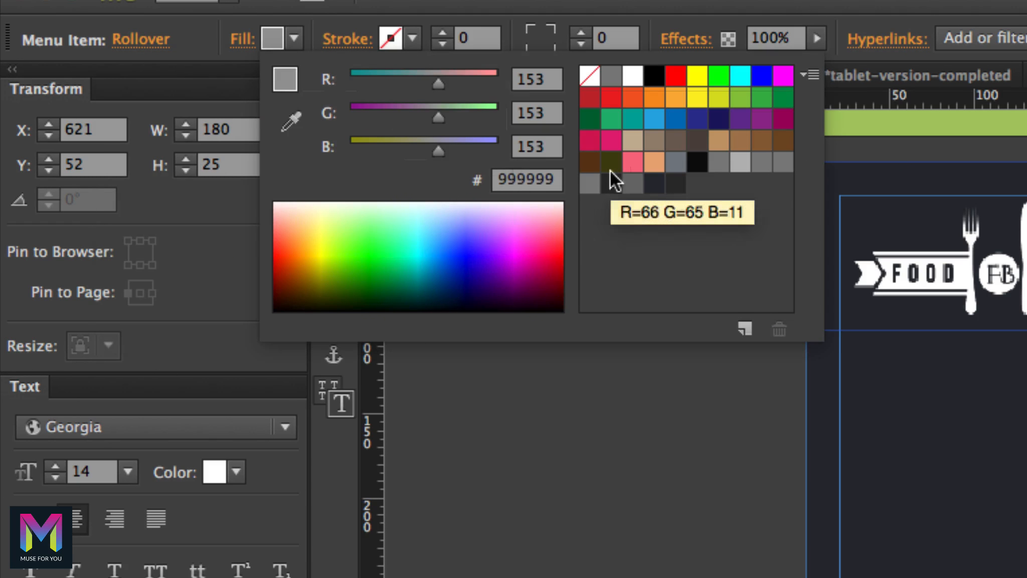
left_click(655, 161)
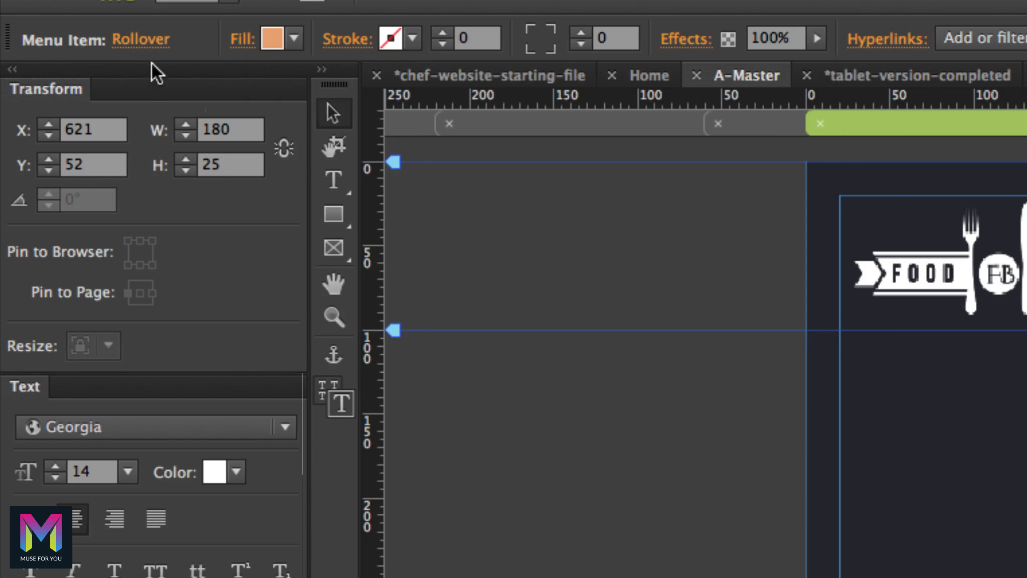
left_click(146, 43)
left_click(178, 181)
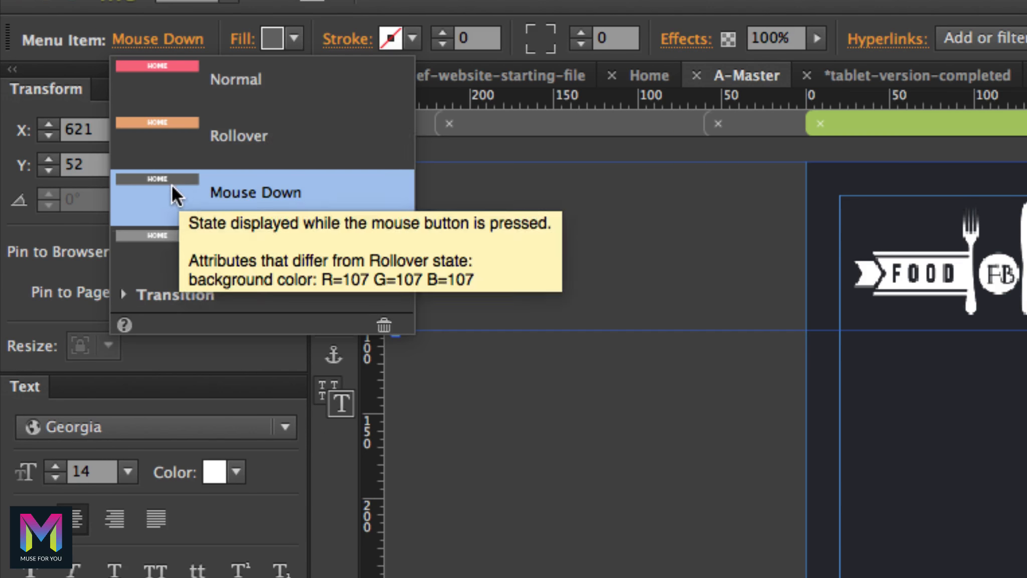
left_click(294, 39)
left_click(655, 161)
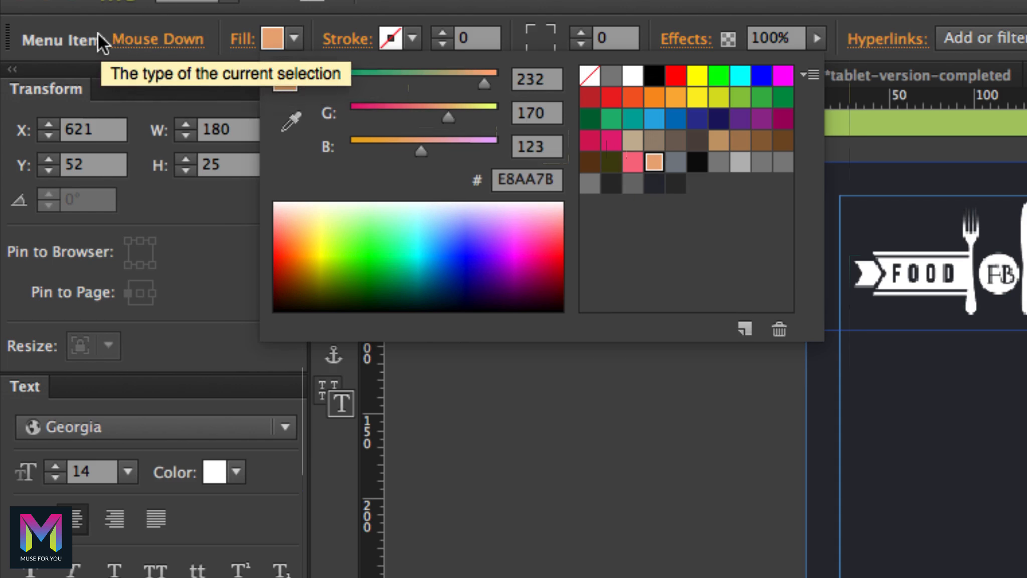
Fill the Active state with pink, review all states, and reselect the whole menu.
left_click(158, 44)
left_click(182, 245)
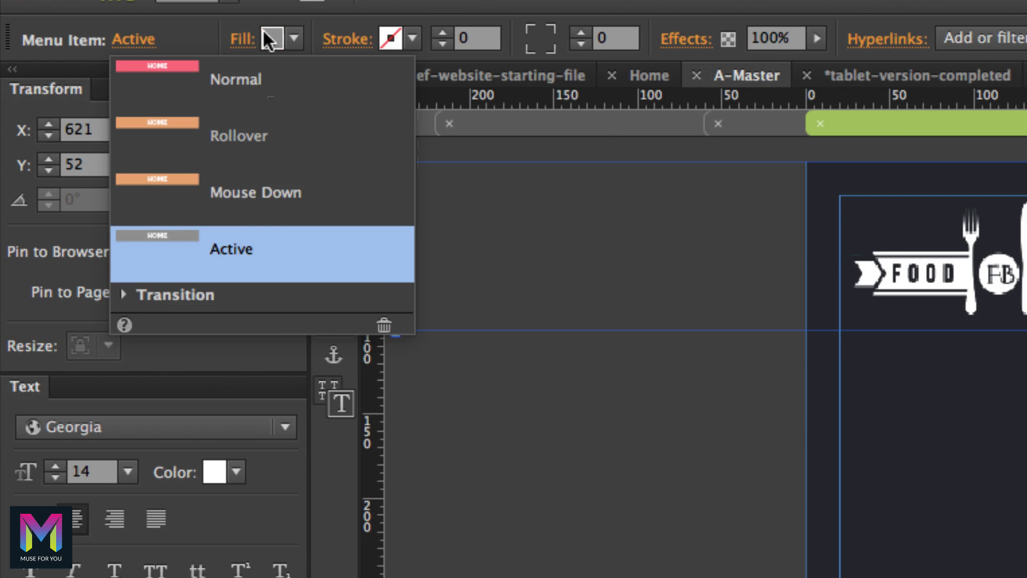
left_click(294, 37)
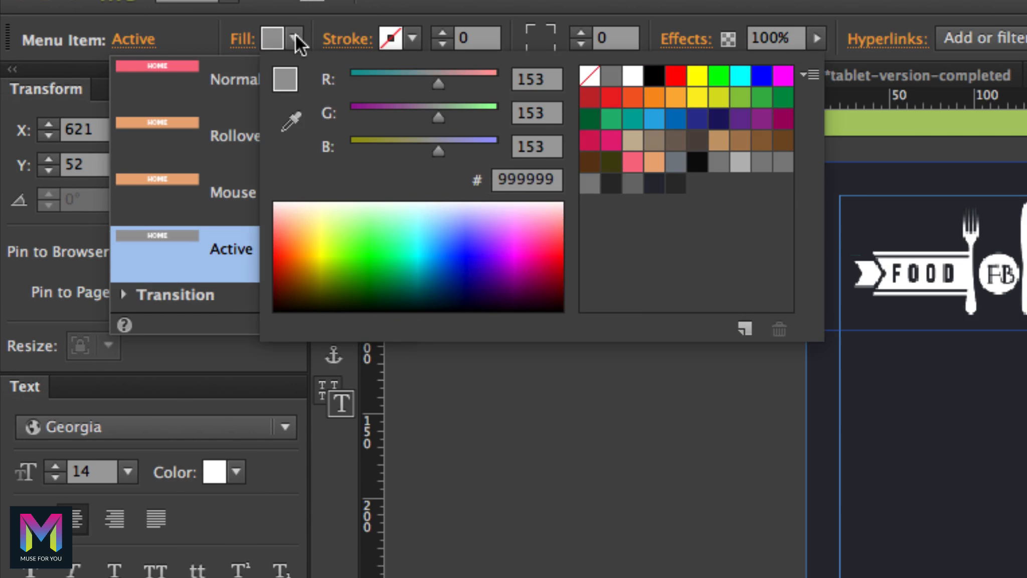
left_click(633, 162)
left_click(132, 42)
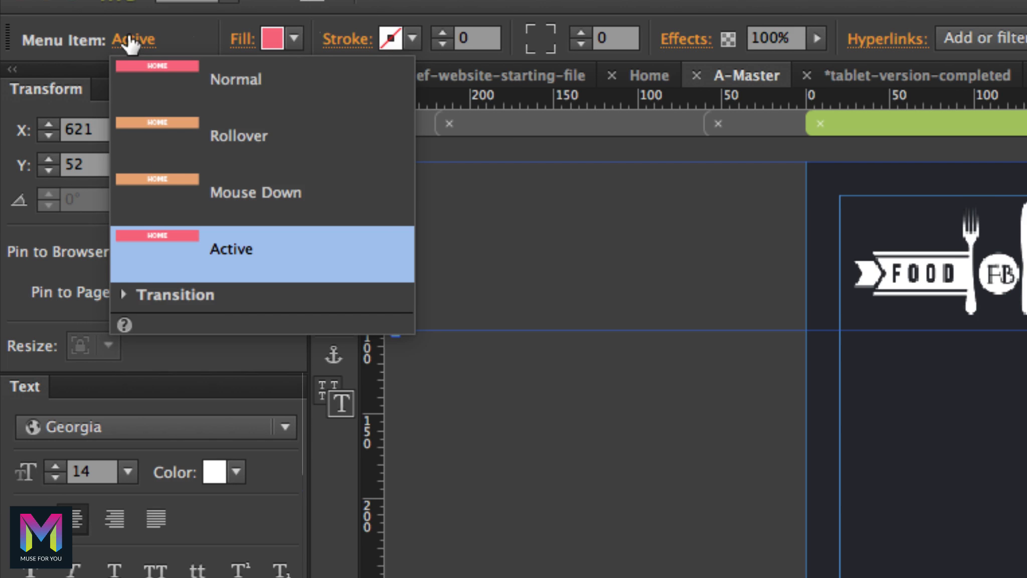
left_click(132, 44)
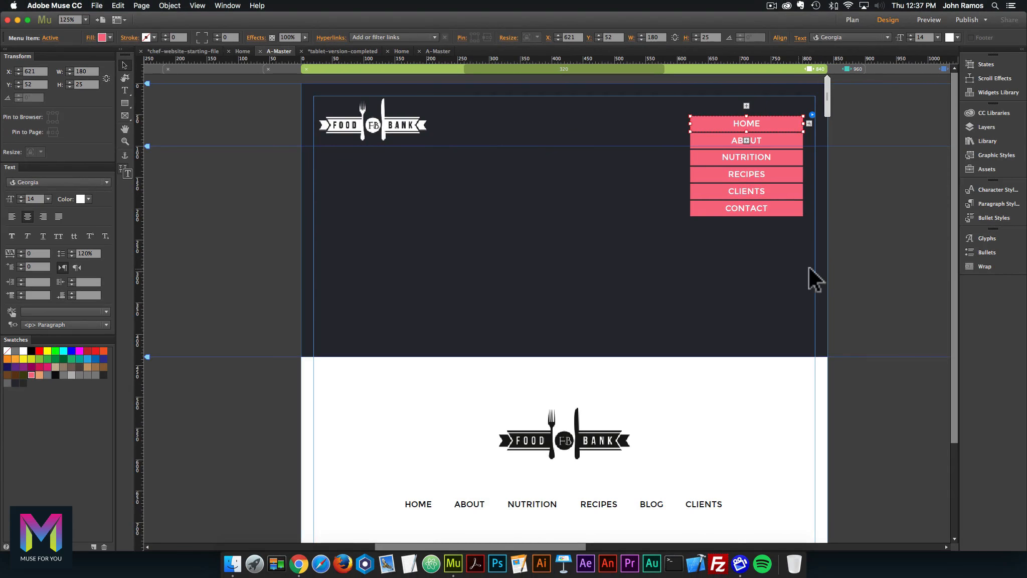
left_click(752, 211)
left_click(756, 205)
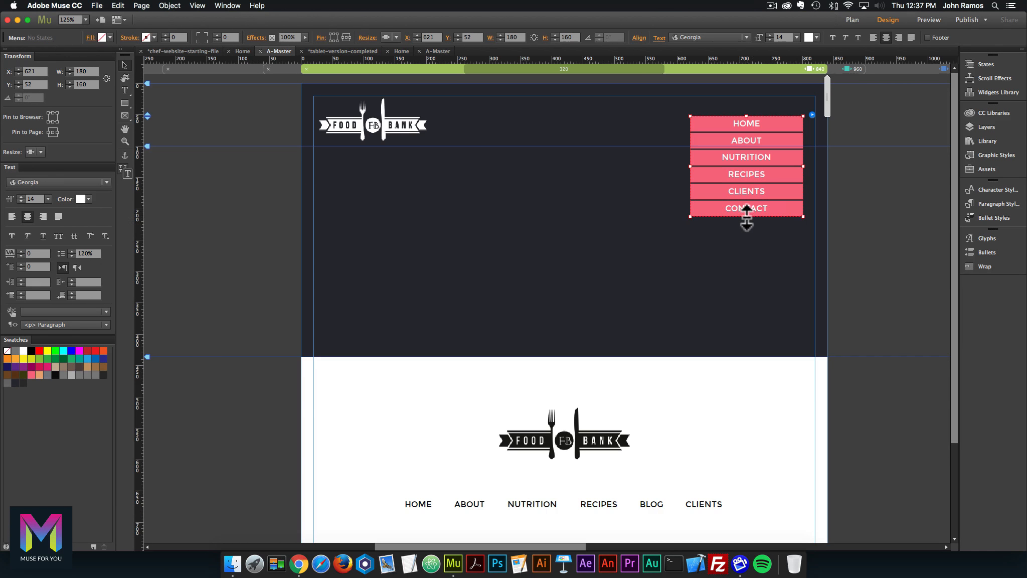
Drag the menu's bottom edge down to about 180 × 222 px so the buttons spread out.
left_click_drag(746, 217, 748, 235)
left_click(765, 120)
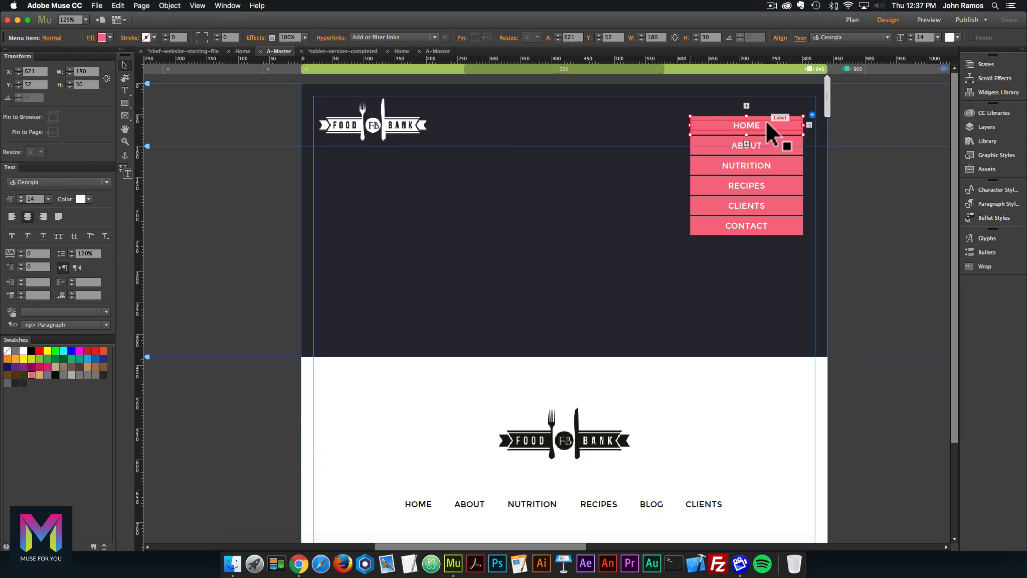
left_click(902, 177)
left_click(776, 209)
left_click_drag(746, 235, 747, 255)
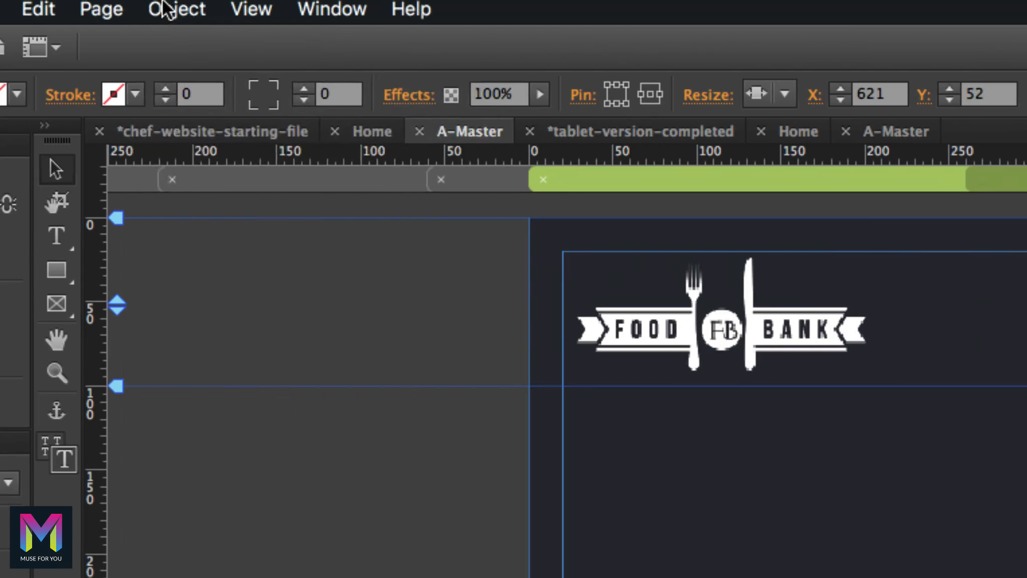
Insert an Accordion widget via Object > Insert Widget > Panel near the top of the page.
left_click(169, 6)
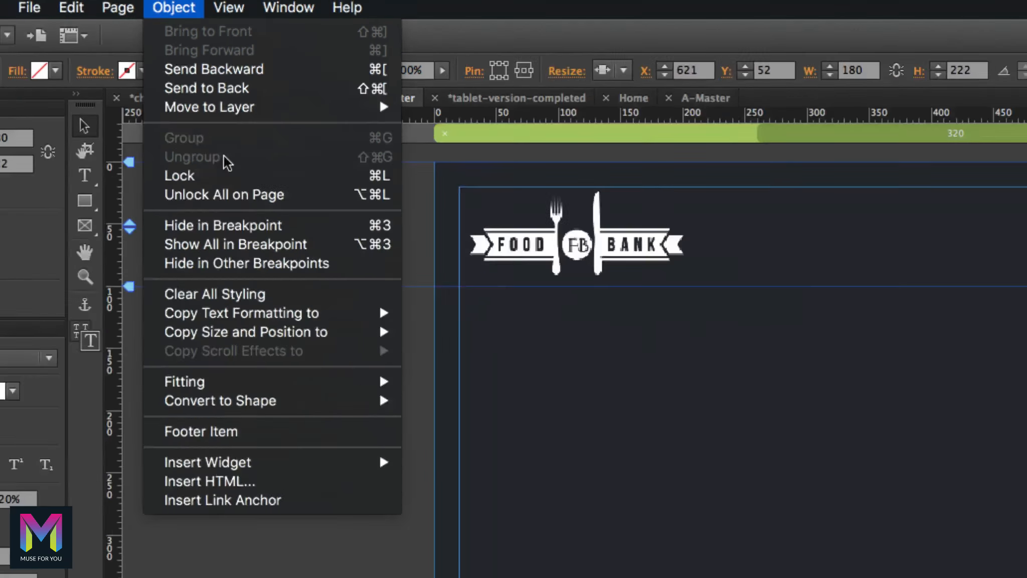
mouse_move(232, 235)
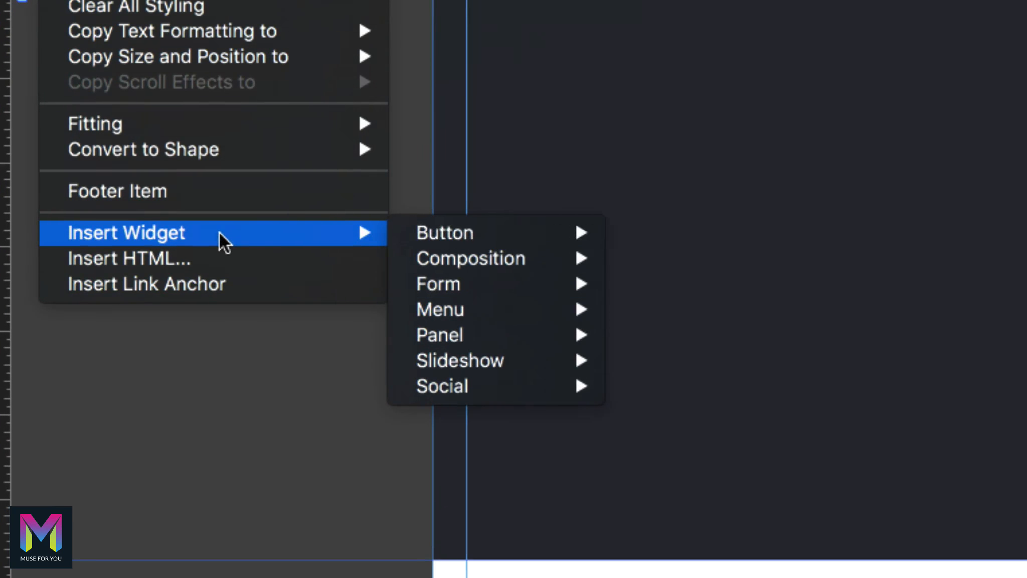
mouse_move(321, 249)
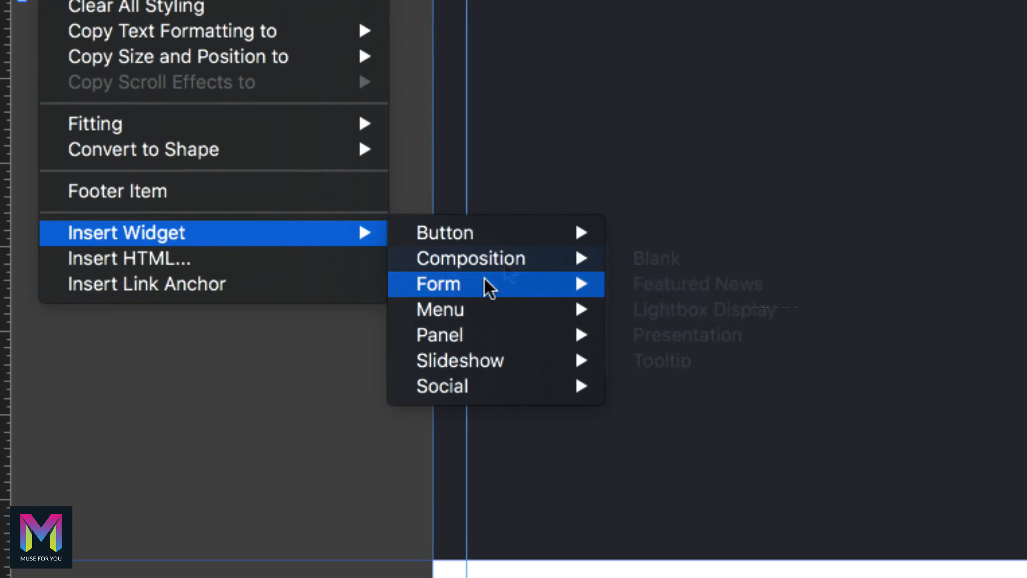
mouse_move(469, 344)
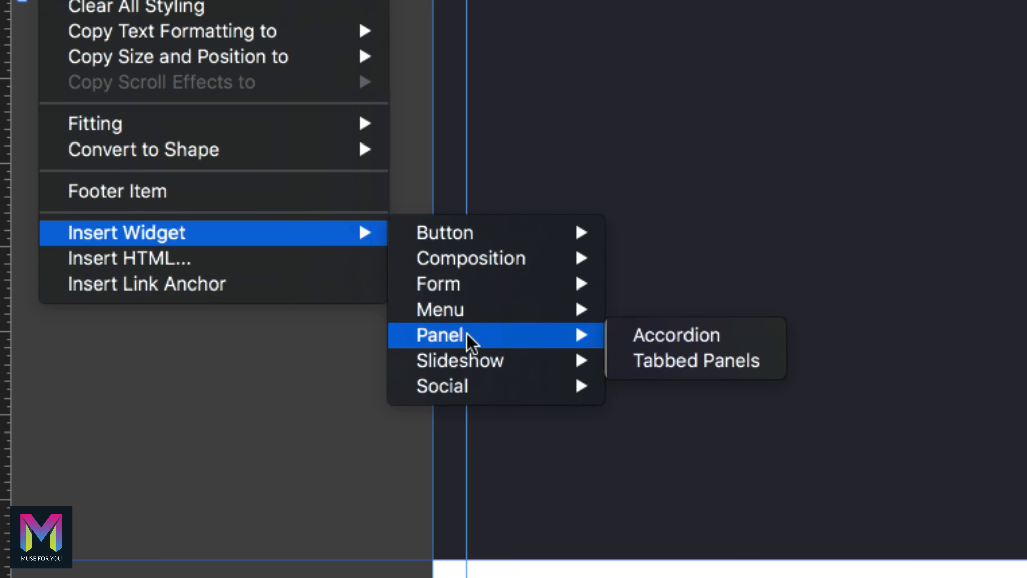
left_click(681, 335)
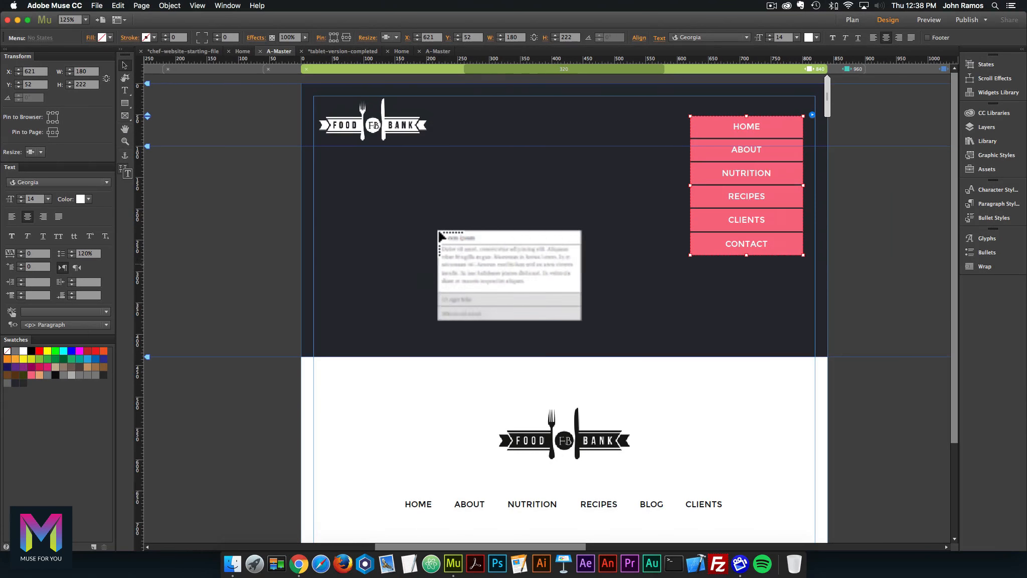
left_click(525, 109)
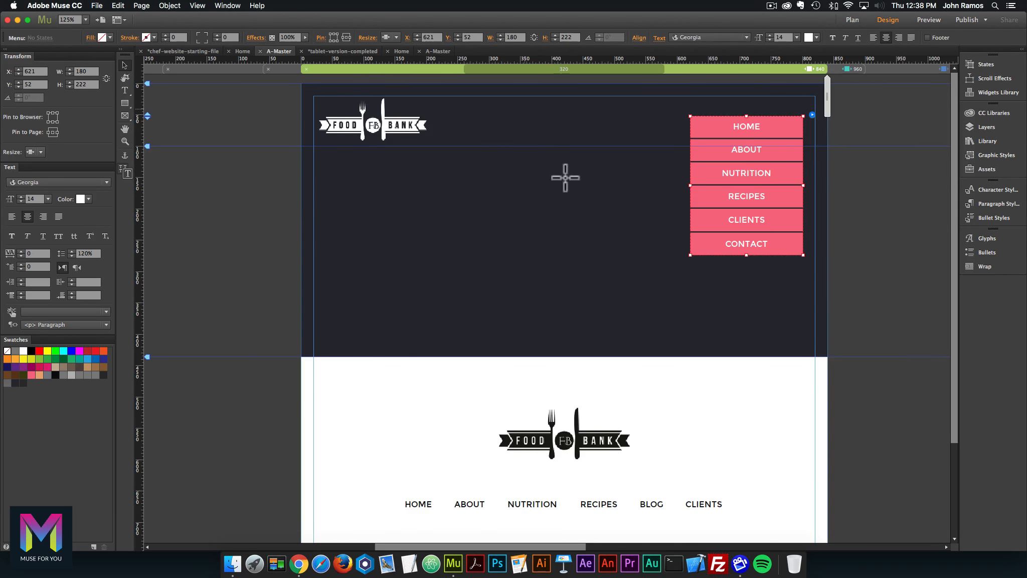
Delete the 'Ut eget felis' and 'Mauris sit amet' tabs, leaving only Lorem ipsum.
left_click(606, 221)
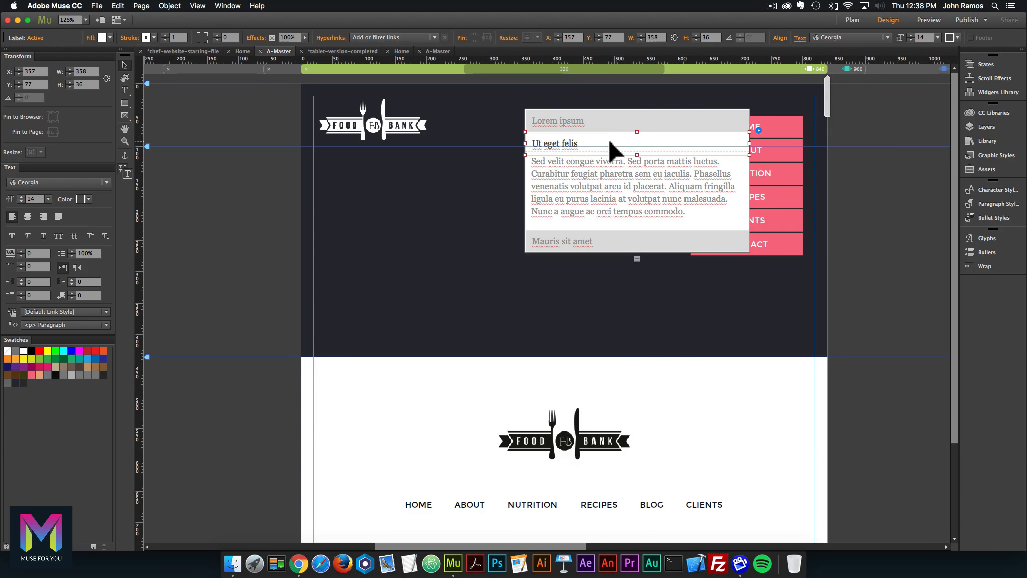
key("Delete")
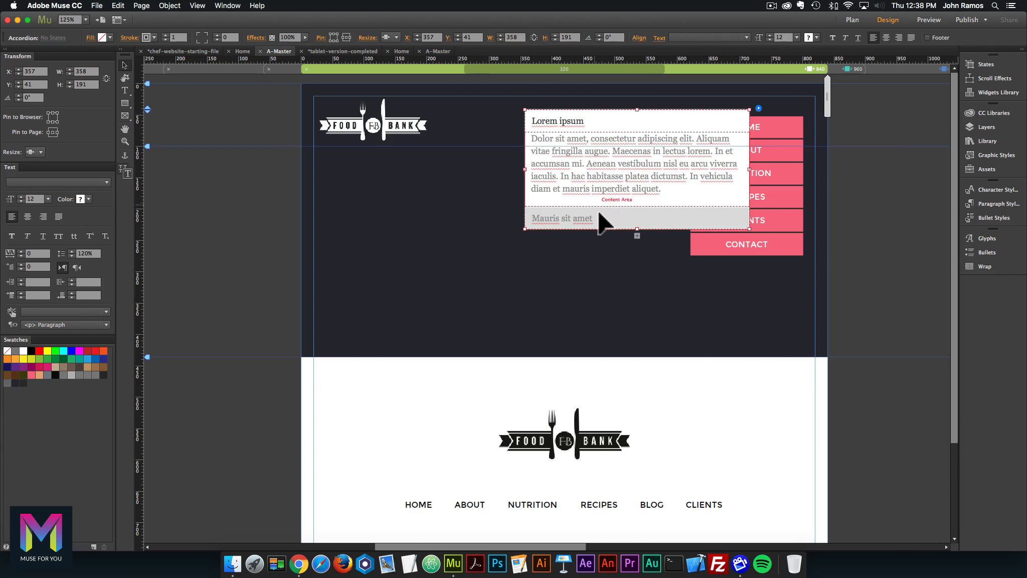
left_click(605, 221)
key("Delete")
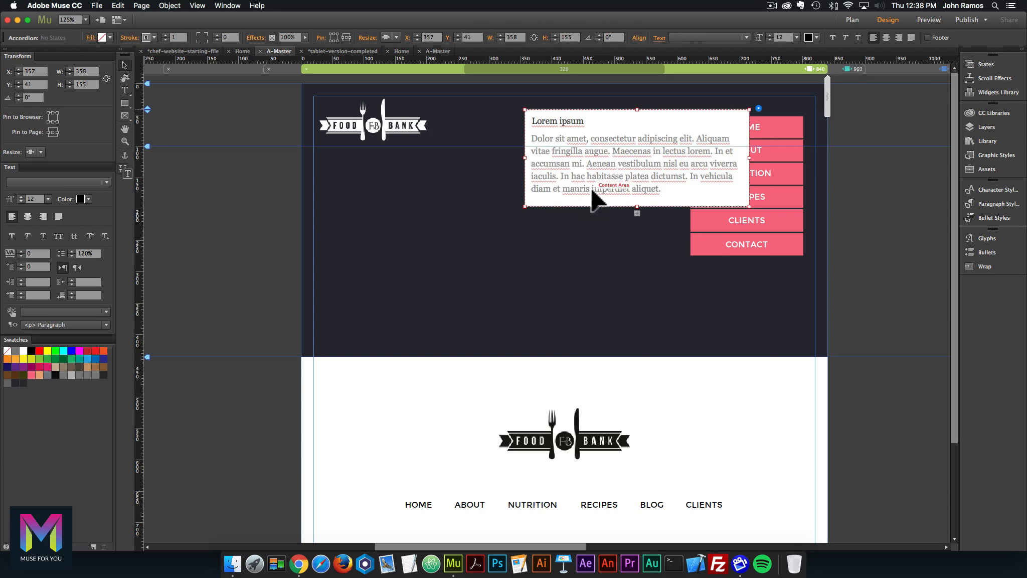
left_click(665, 164)
left_click(664, 163)
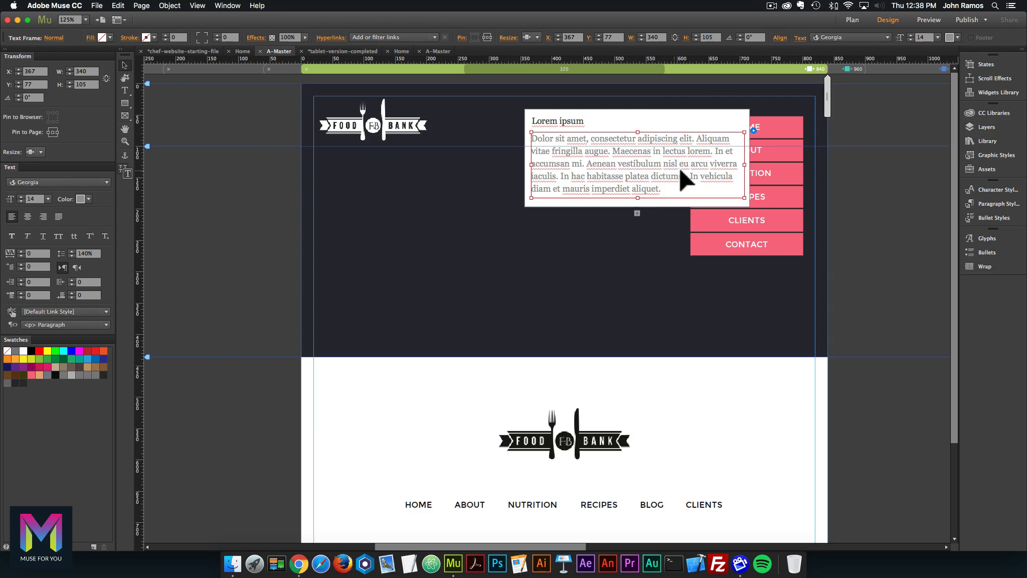
Delete the placeholder body text and move the pink menu into the Lorem ipsum panel.
key("Delete")
left_click(762, 147)
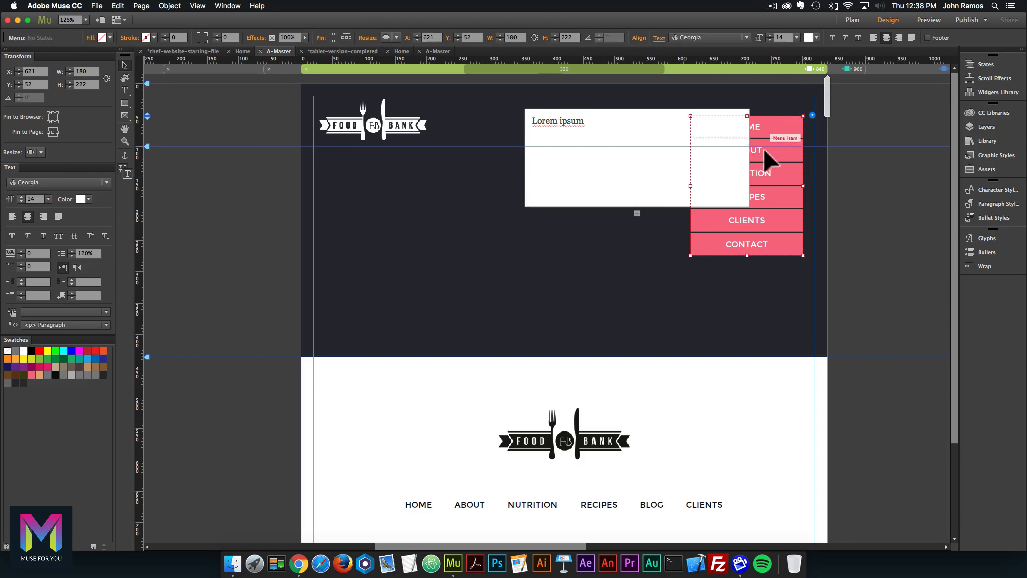
left_click_drag(775, 129, 689, 161)
Allow every accordion panel to be closed, and test collapsing and expanding the panel.
left_click(645, 122)
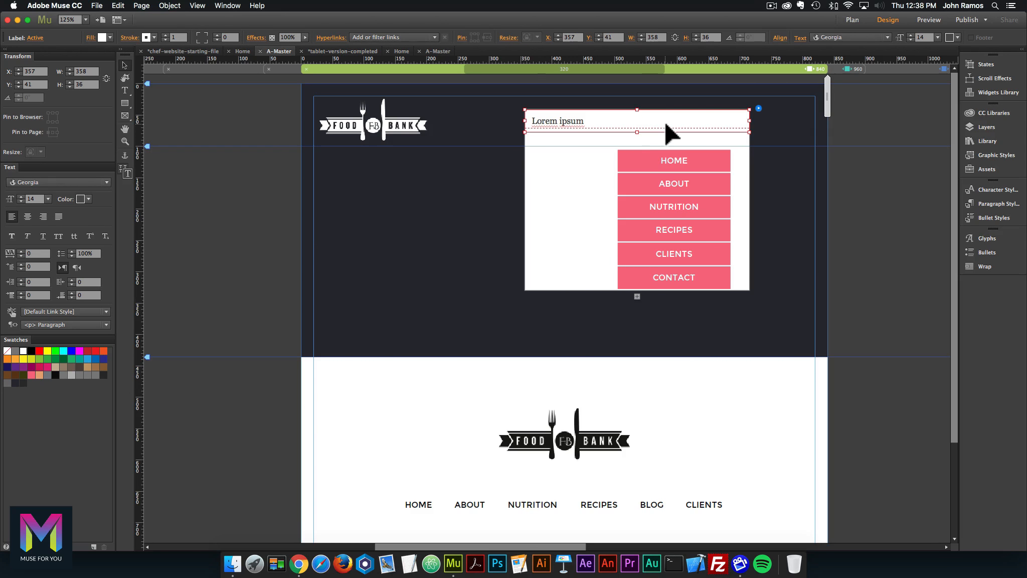
left_click(760, 108)
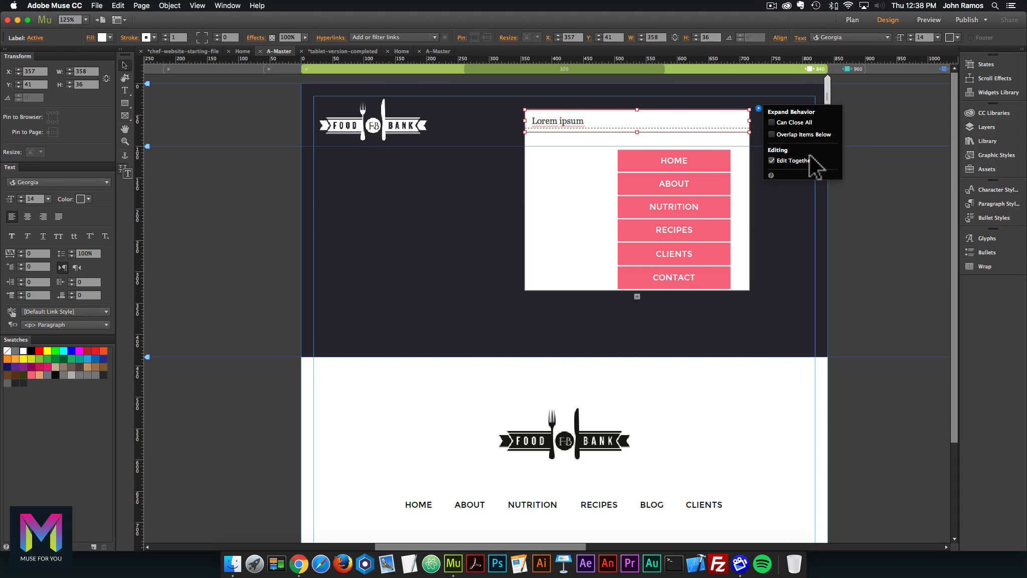
left_click(772, 120)
left_click(673, 123)
left_click(673, 123)
left_click(673, 123)
left_click(673, 123)
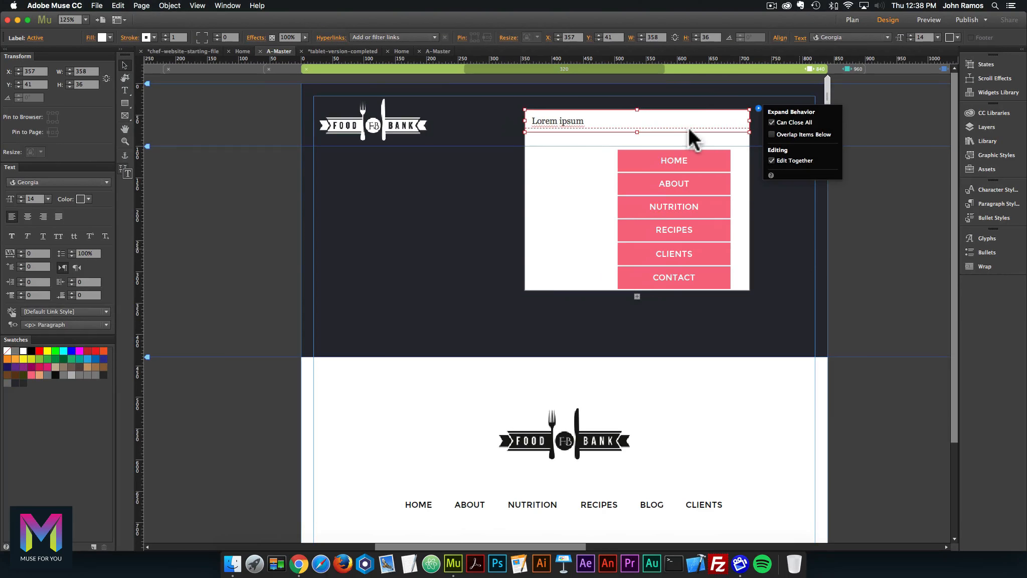
key("Escape")
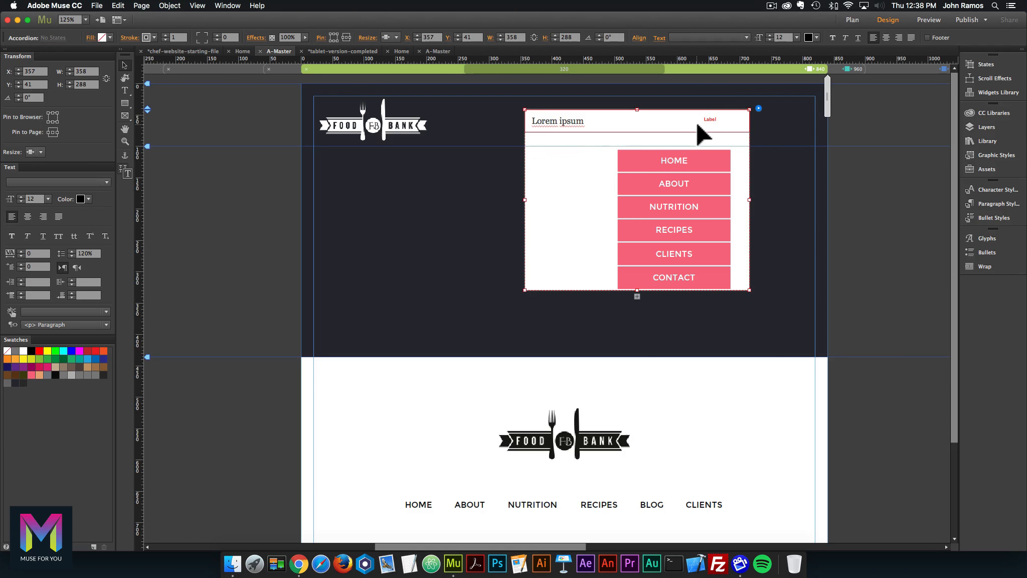
left_click(698, 124)
left_click(698, 123)
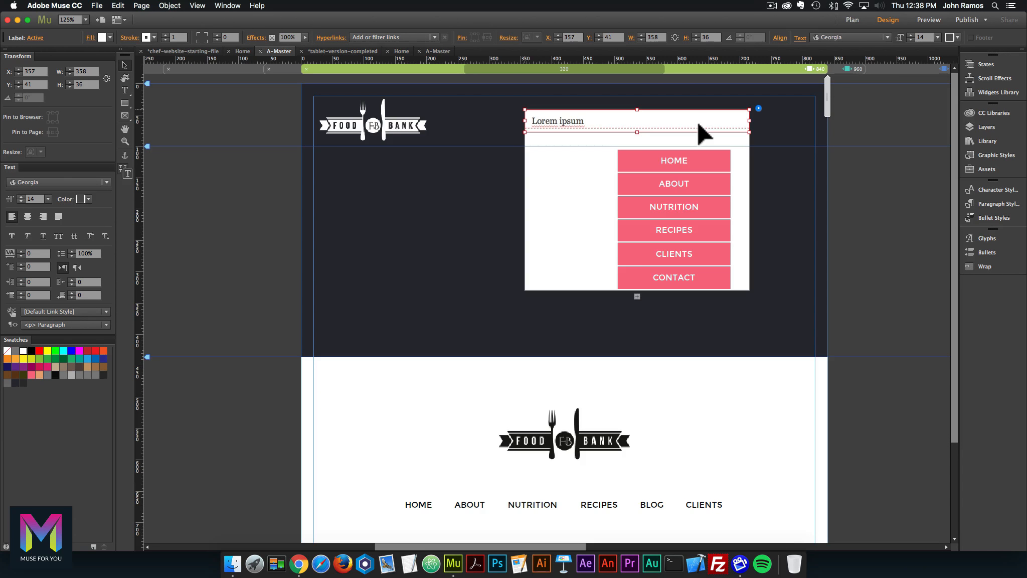
left_click(697, 123)
left_click(698, 123)
Move the accordion right, narrow its content area to 226 px, and centre the menu inside.
left_click_drag(529, 122, 618, 123)
left_click(765, 160)
left_click(768, 160)
left_click_drag(779, 159, 774, 158)
left_click(633, 151)
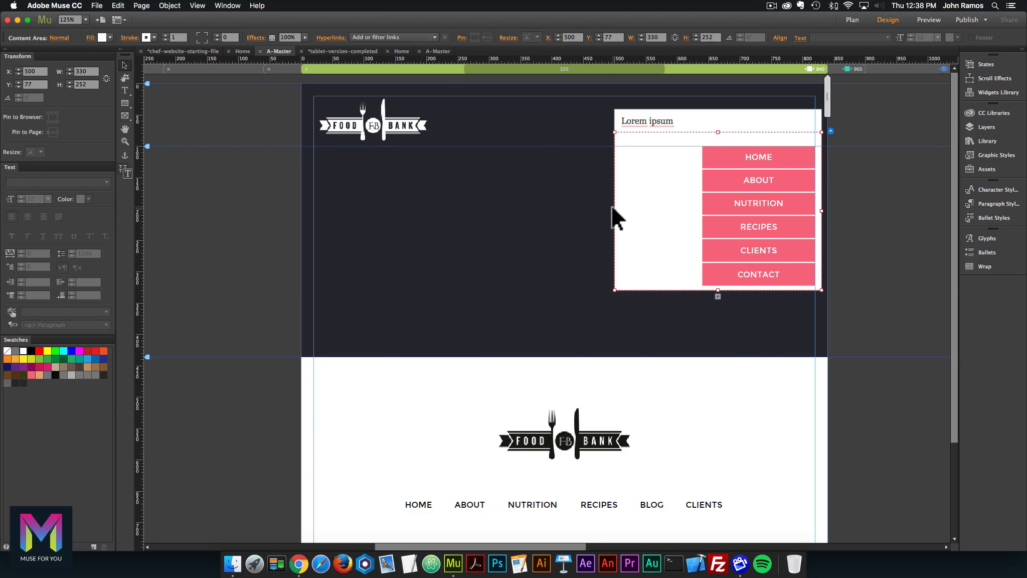
left_click_drag(614, 211, 676, 211)
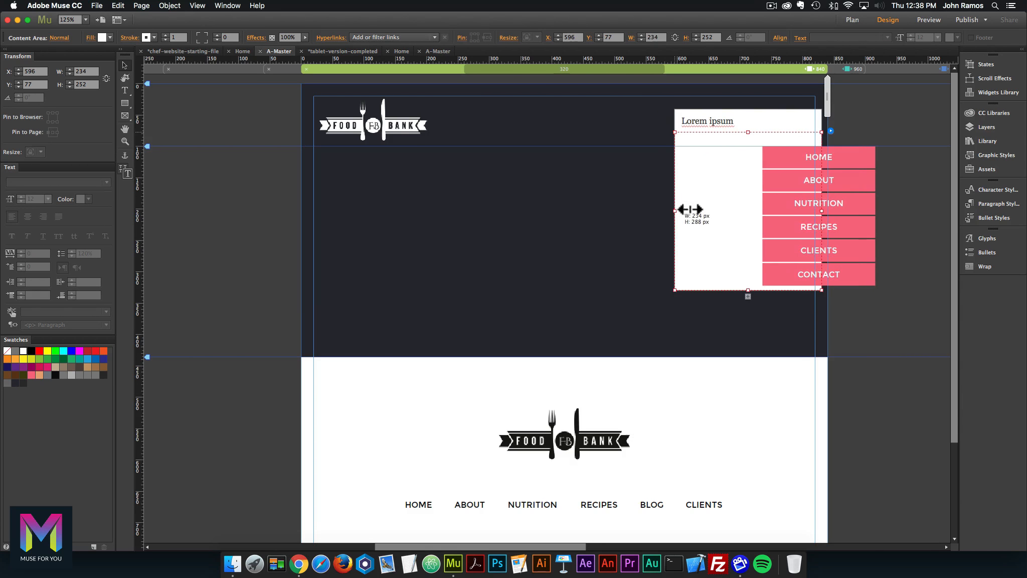
left_click(782, 164)
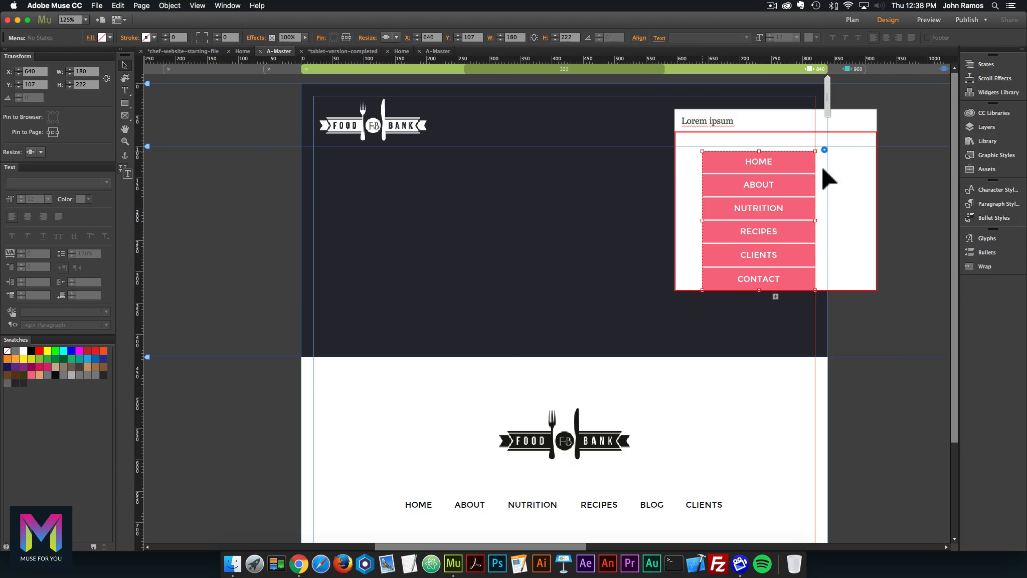
left_click(835, 173)
left_click_drag(877, 211, 817, 212)
left_click(784, 160)
left_click_drag(784, 159, 775, 159)
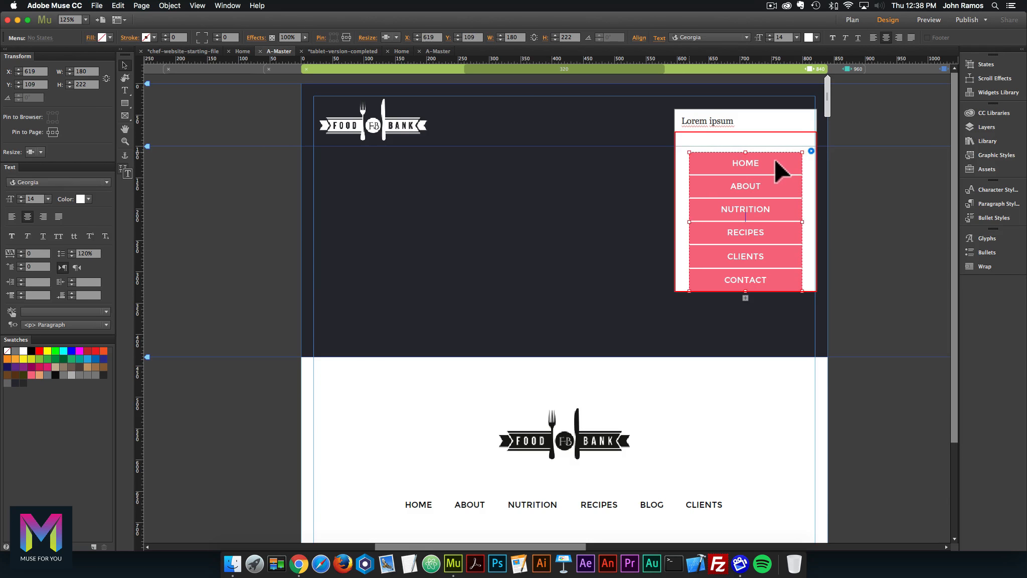
Clear the 'Lorem ipsum' text from the accordion label.
left_click(681, 159)
left_click(680, 158)
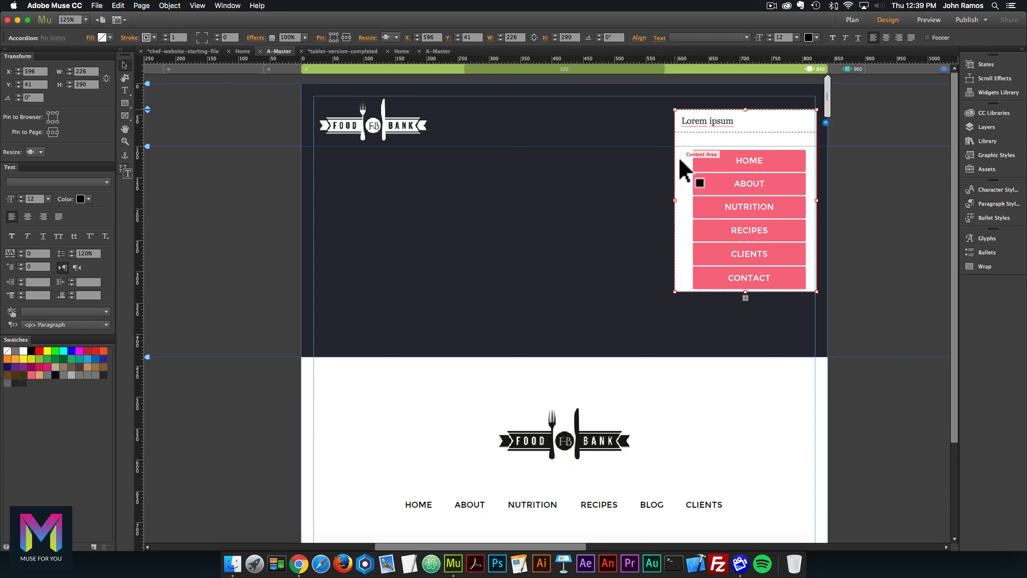
left_click(725, 119)
left_click(716, 119)
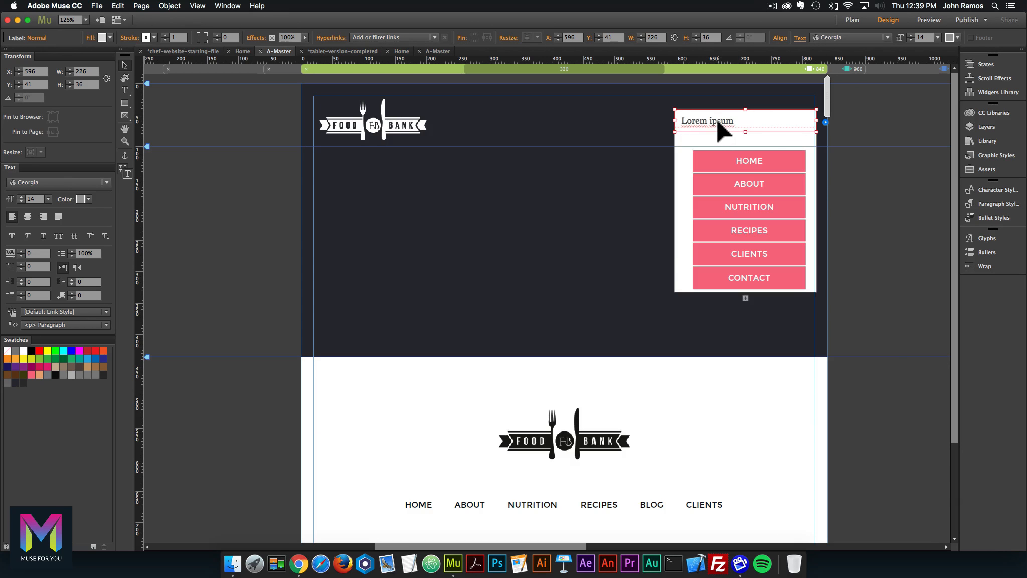
left_click(716, 119)
double_click(716, 119)
key("BackSpace")
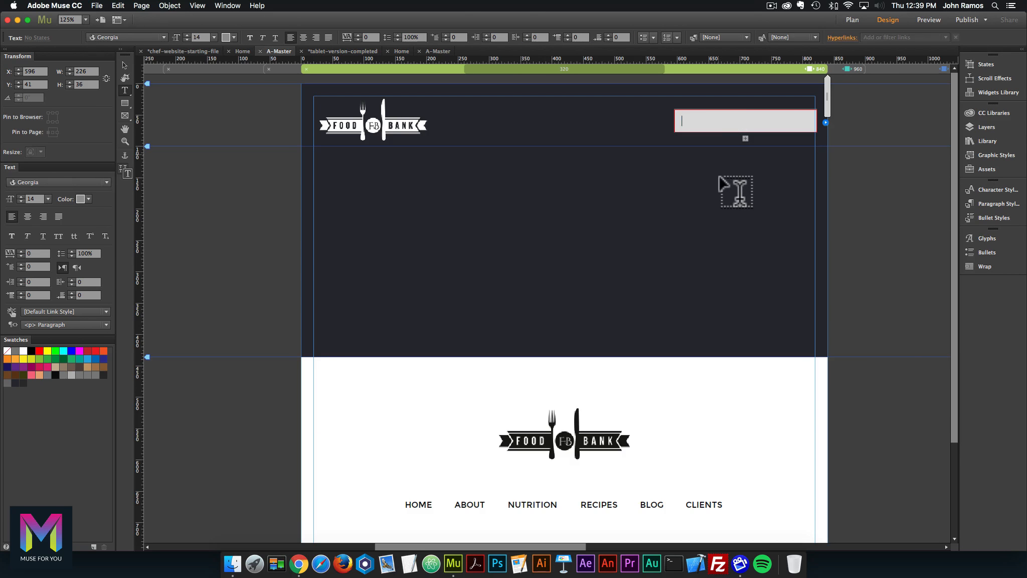
left_click(297, 187)
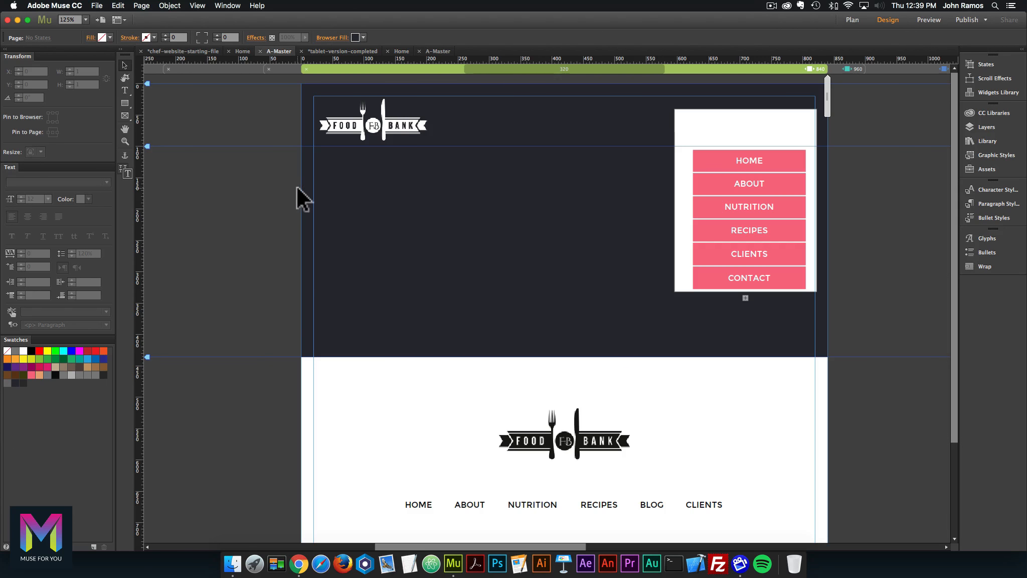
Drag tablet-mobile-menu-button.svg from the assets folder into the accordion label.
left_click(234, 557)
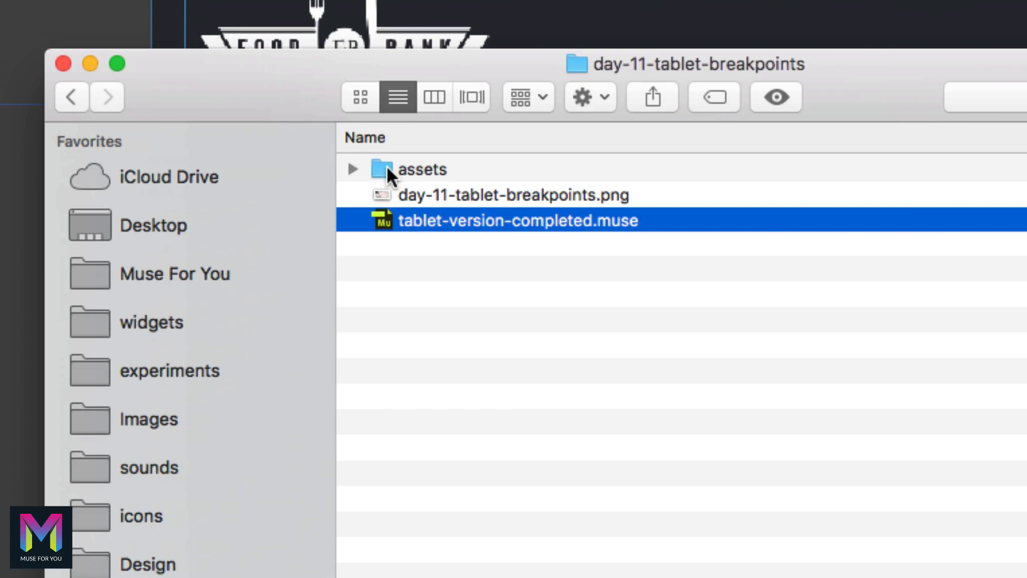
double_click(389, 171)
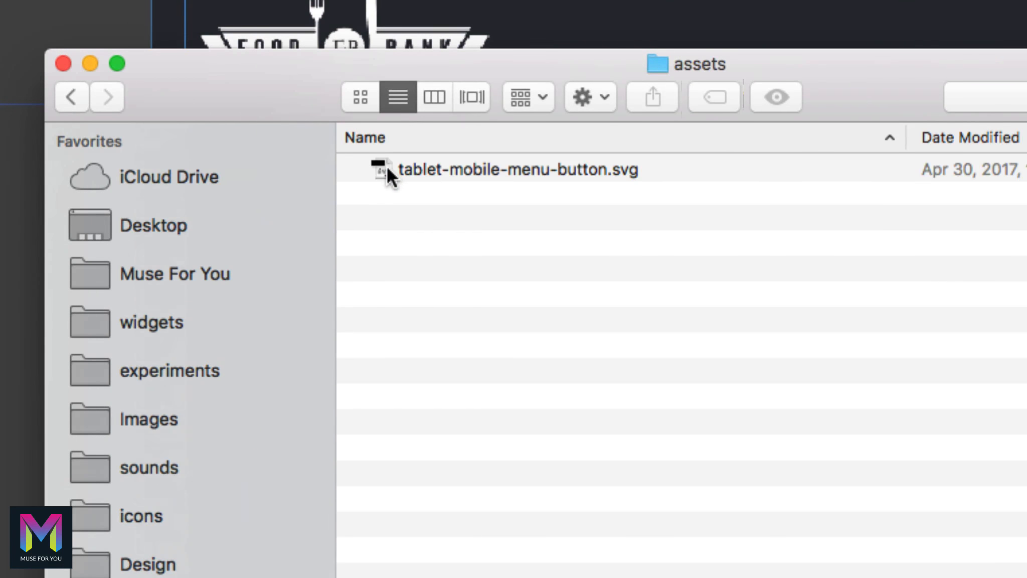
left_click(437, 170)
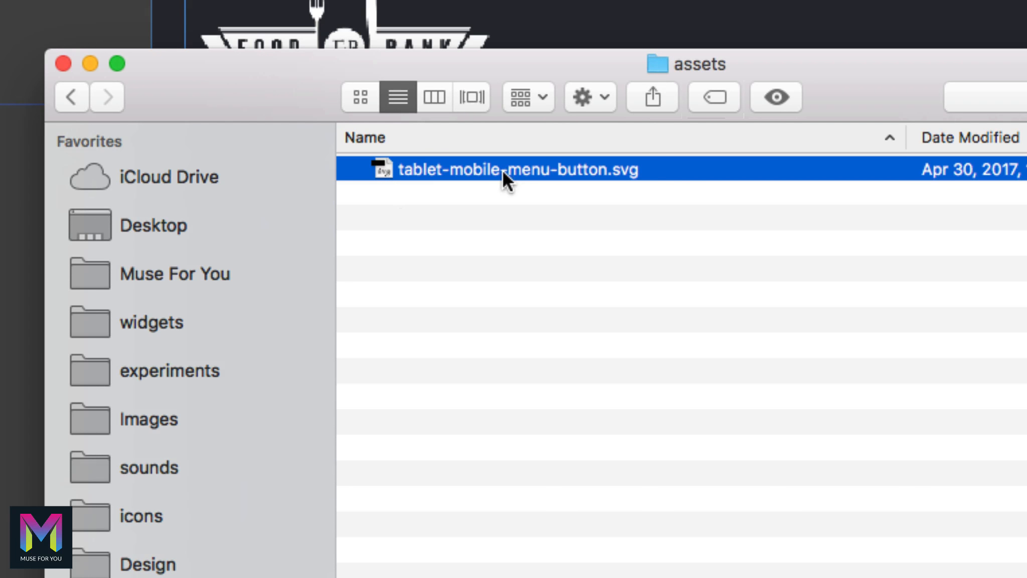
left_click_drag(504, 170, 802, 124)
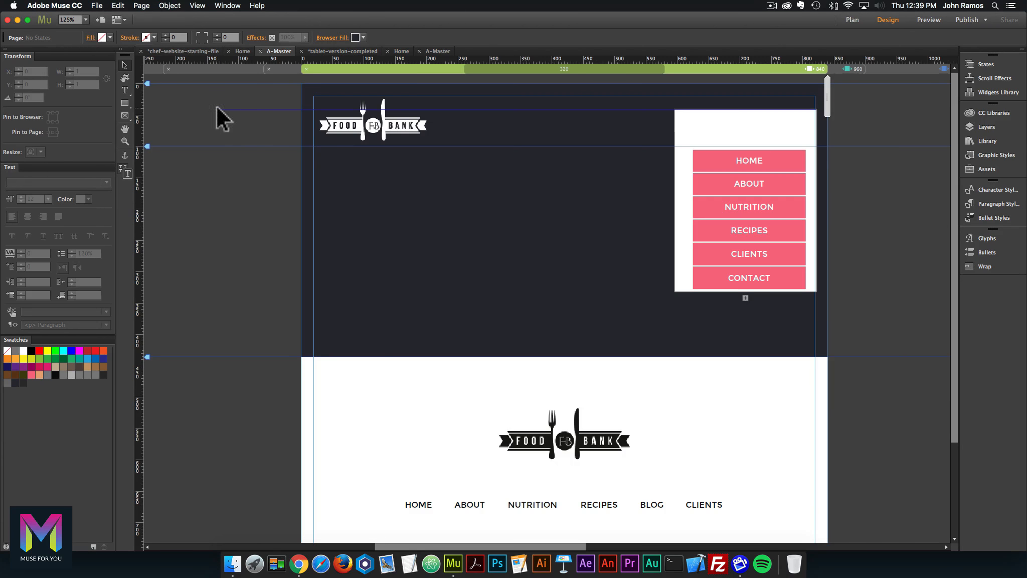
left_click(216, 108)
left_click(722, 118)
left_click(717, 120)
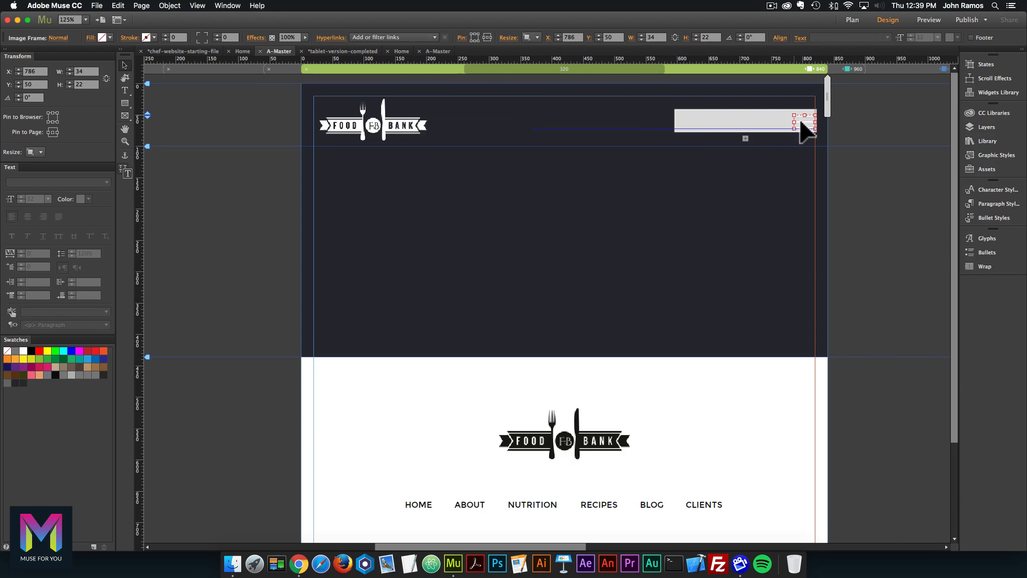
left_click(753, 128)
left_click(713, 120)
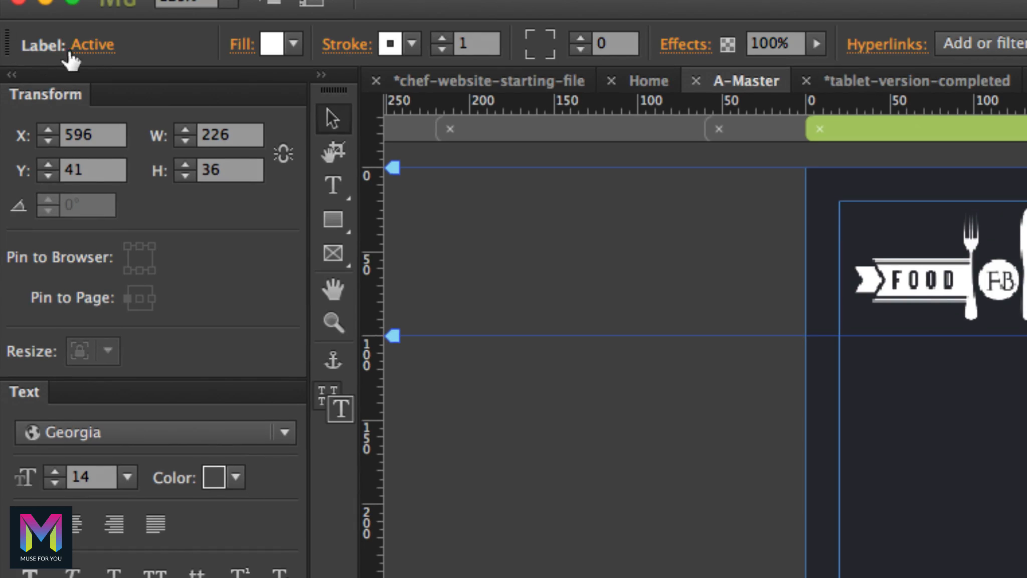
Set the label's fill to None in the Normal, Rollover and Active states.
left_click(28, 38)
left_click(48, 49)
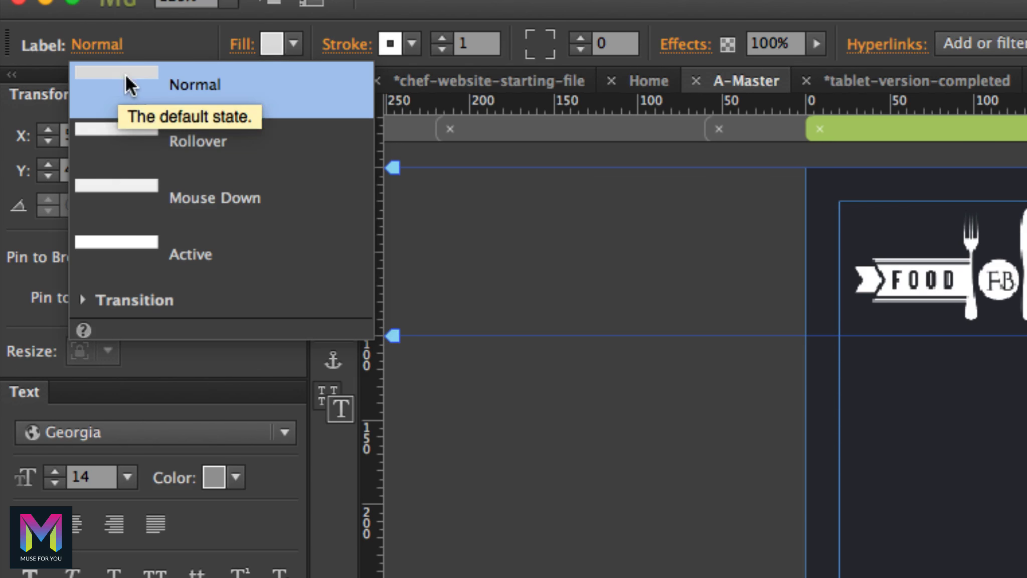
left_click(294, 43)
left_click(590, 80)
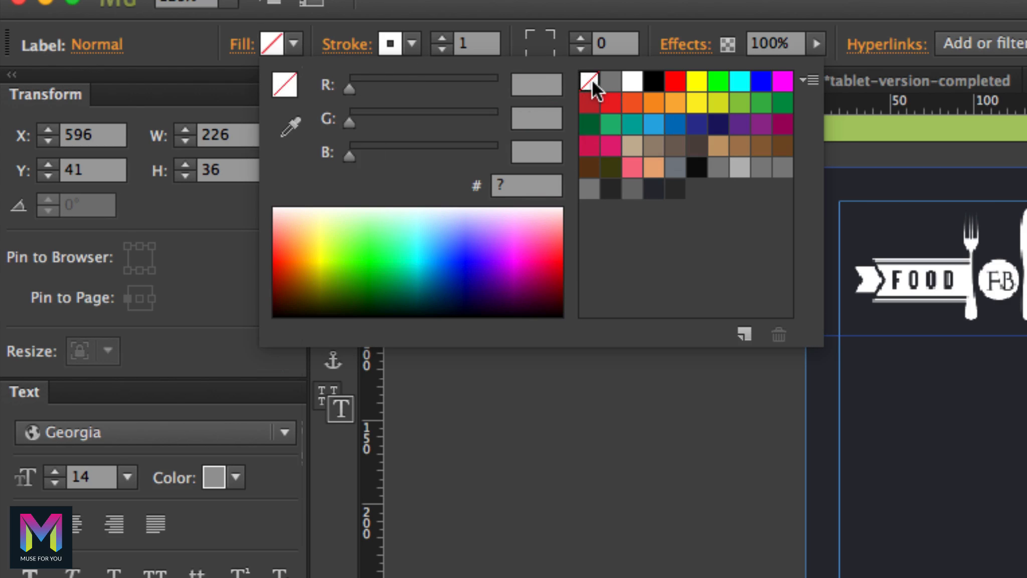
left_click(111, 44)
left_click(143, 140)
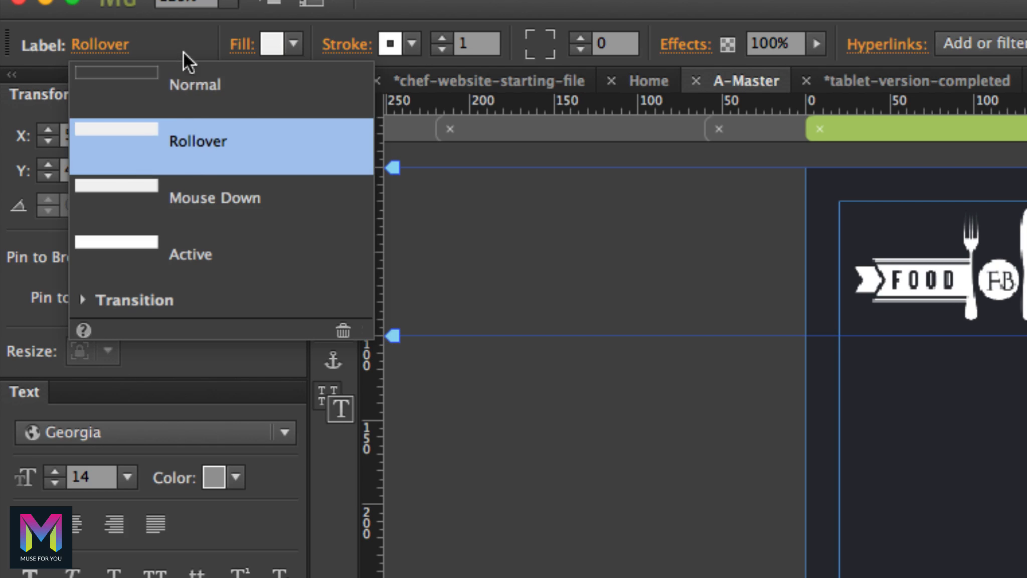
left_click(295, 42)
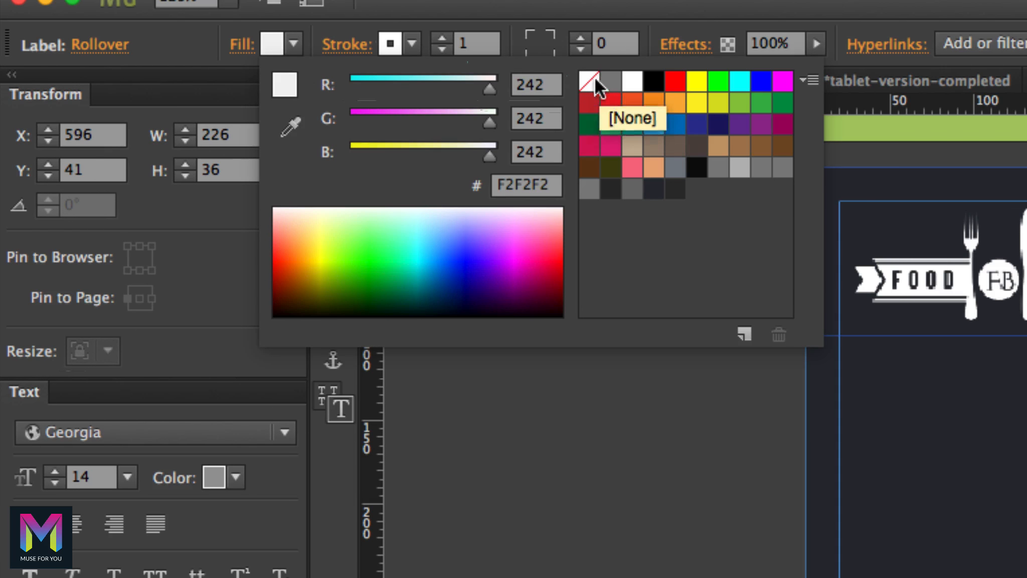
left_click(589, 81)
left_click(133, 45)
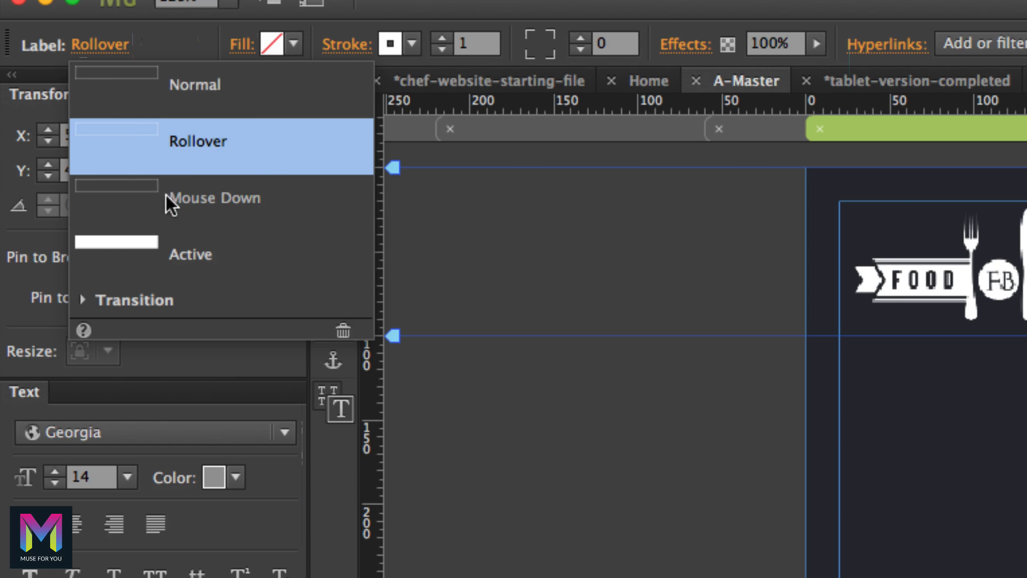
left_click(147, 237)
left_click(294, 44)
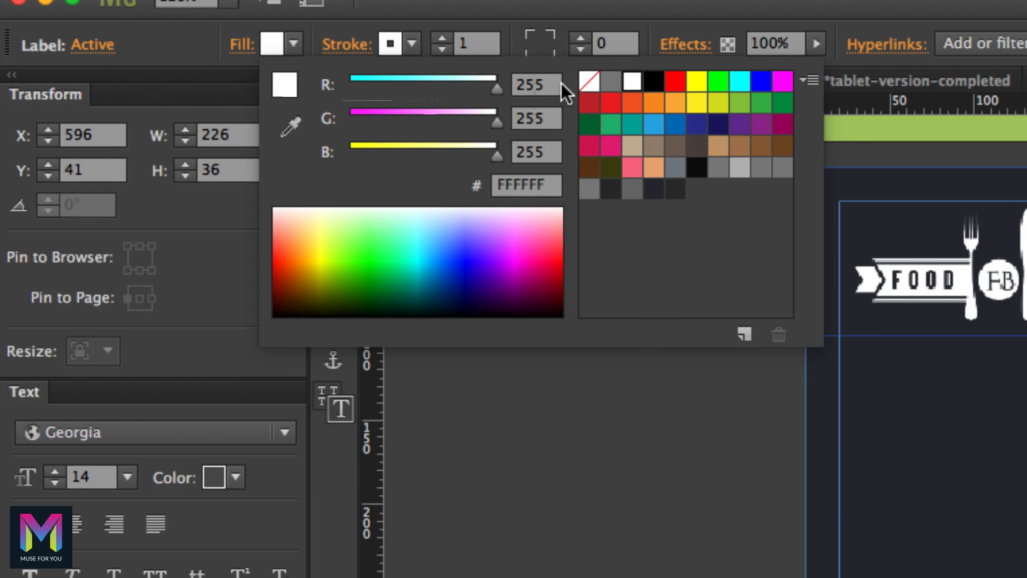
left_click(590, 81)
left_click(225, 42)
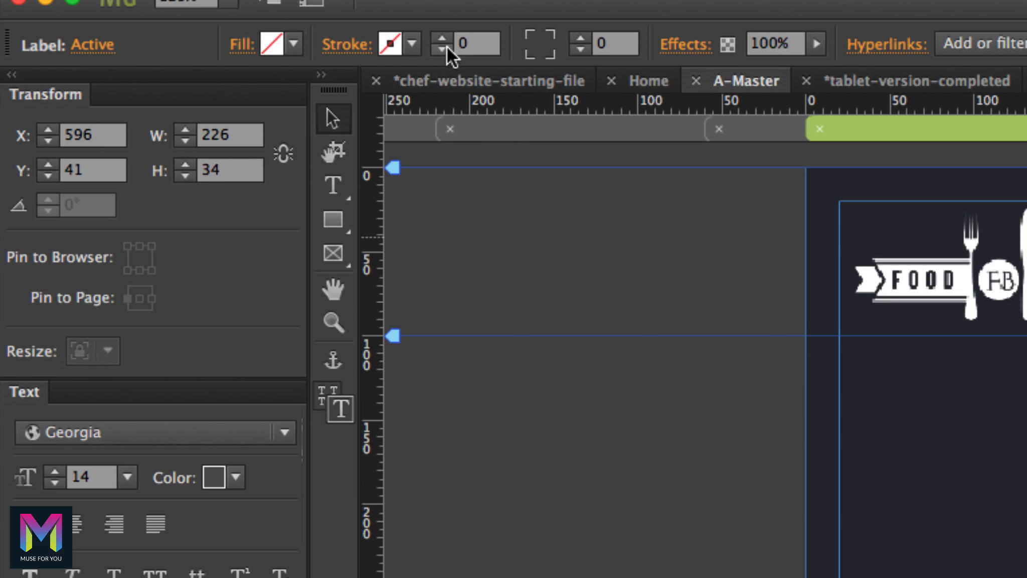
Set the label's stroke weight to 0 and reselect the accordion label.
left_click(96, 45)
left_click(216, 85)
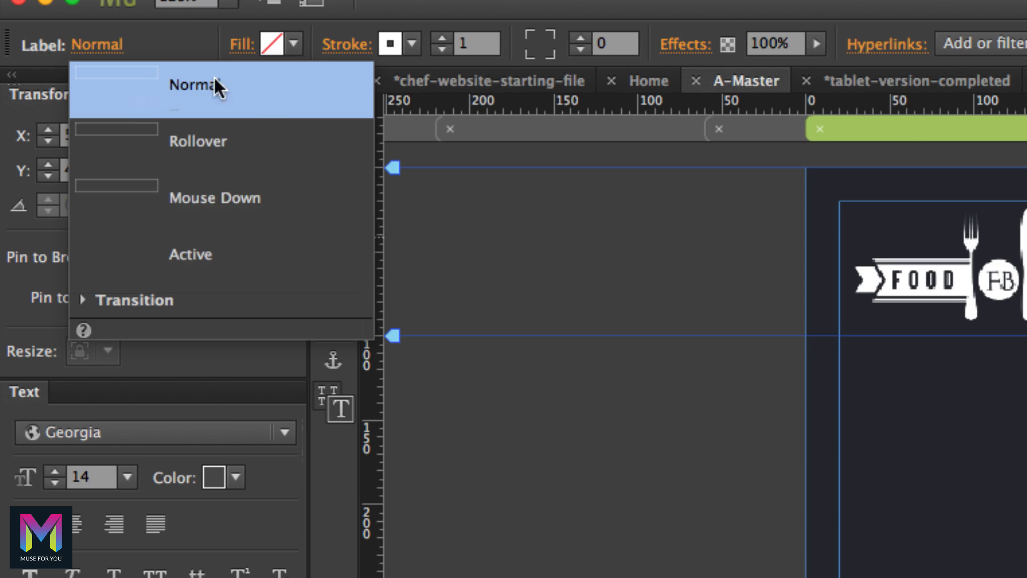
left_click(442, 50)
left_click(118, 56)
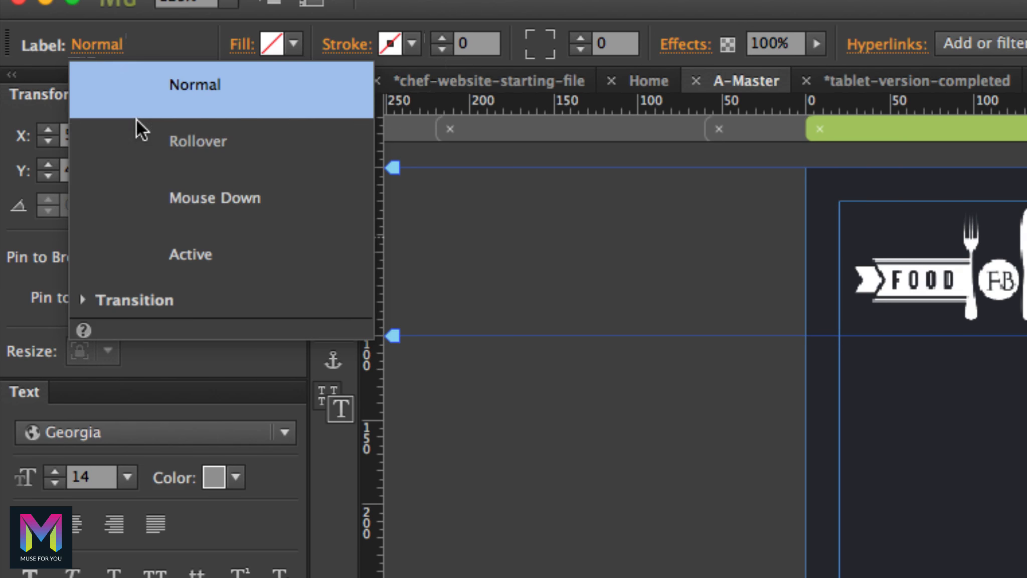
left_click(146, 141)
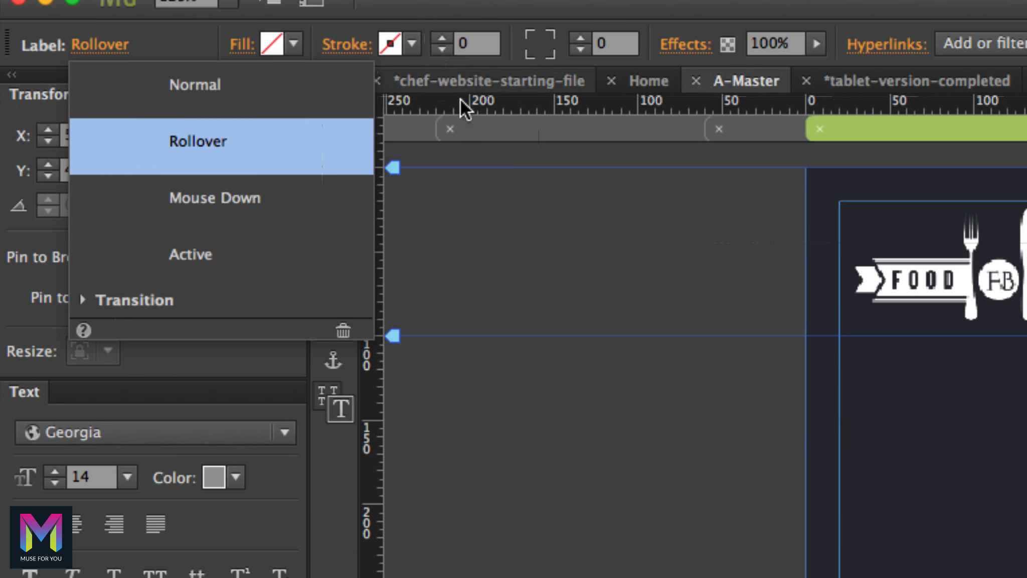
left_click(480, 215)
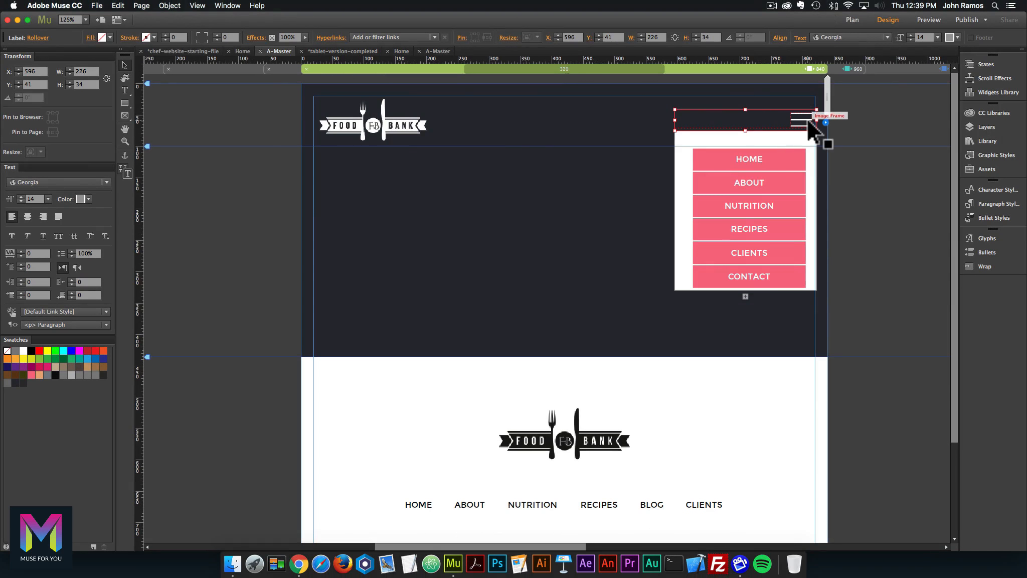
left_click(737, 121)
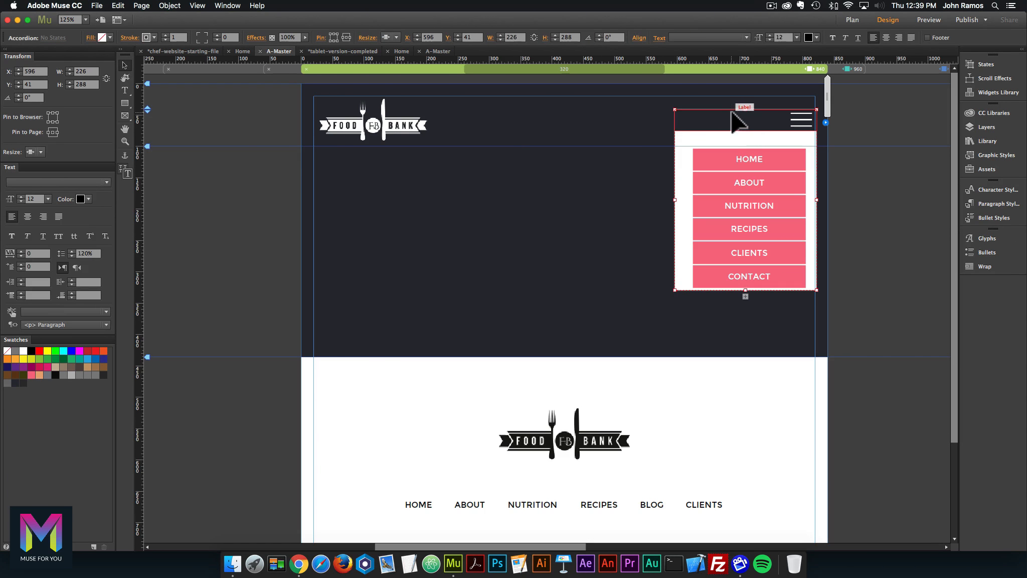
left_click(737, 121)
left_click(37, 38)
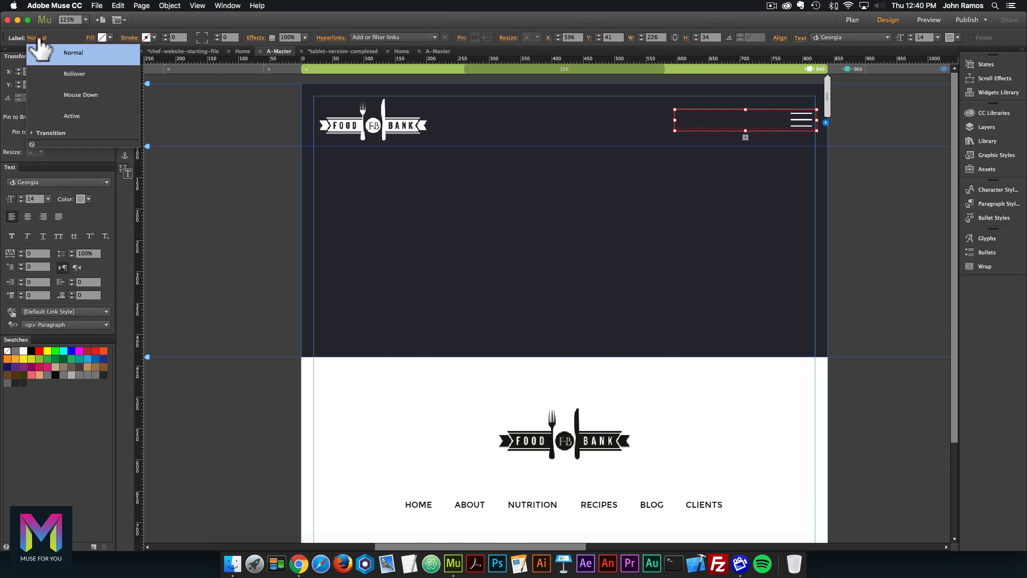
left_click(595, 198)
left_click(706, 121)
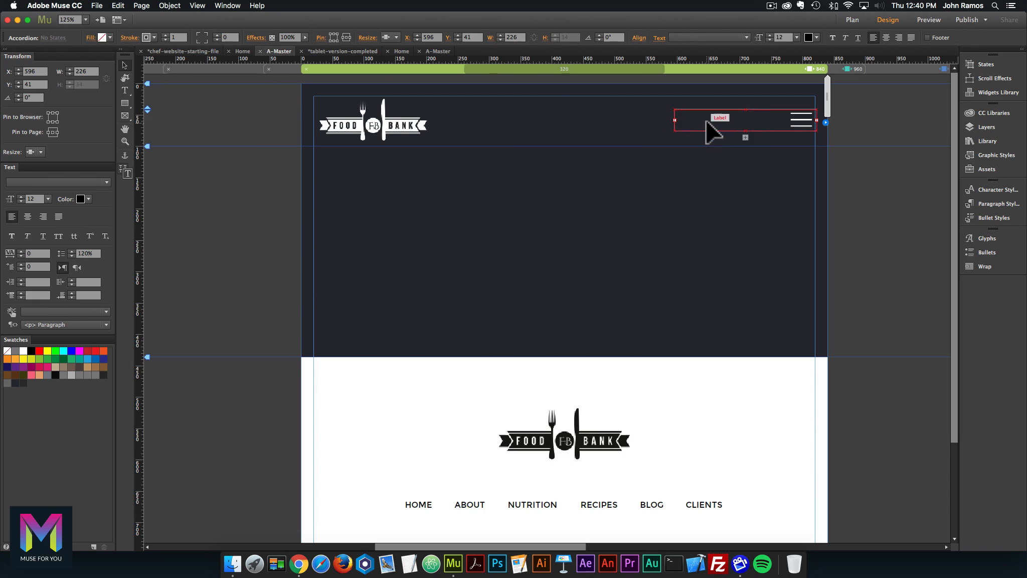
left_click(706, 121)
Collapse the panel and review the label's Rollover, Mouse Down and Active states.
left_click(688, 121)
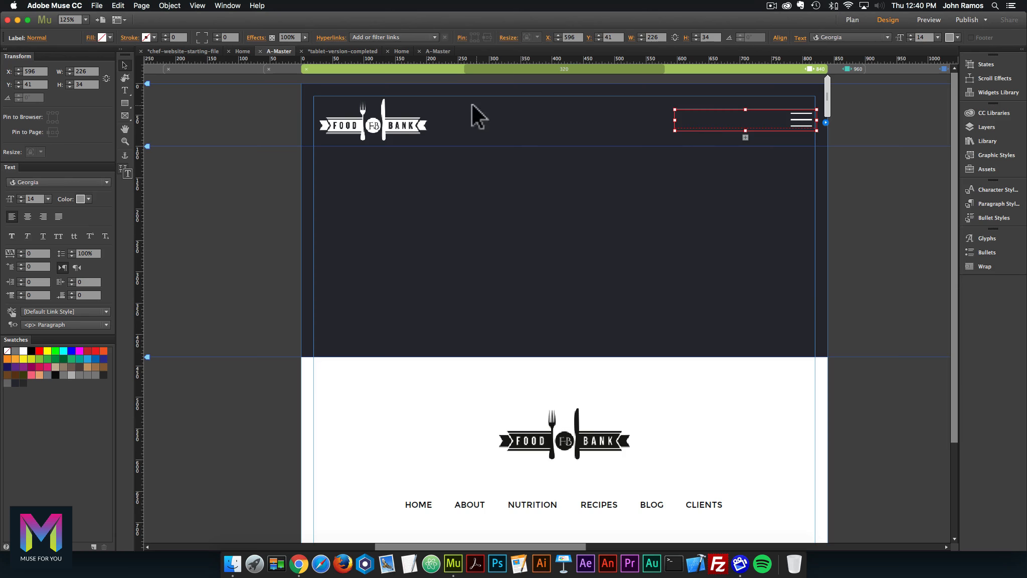
left_click(37, 38)
left_click(49, 74)
left_click(54, 93)
left_click(65, 112)
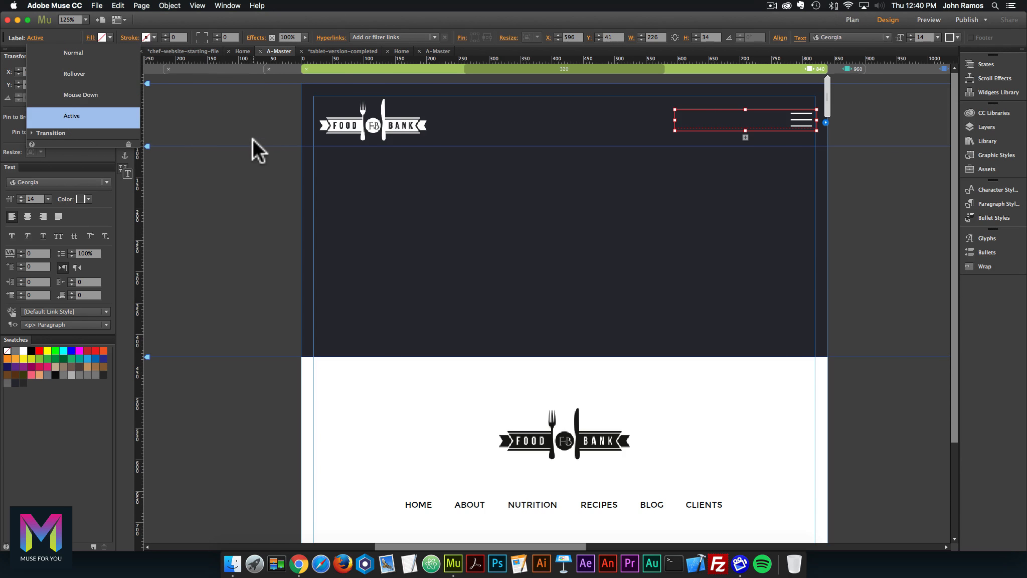
left_click(252, 138)
left_click(707, 120)
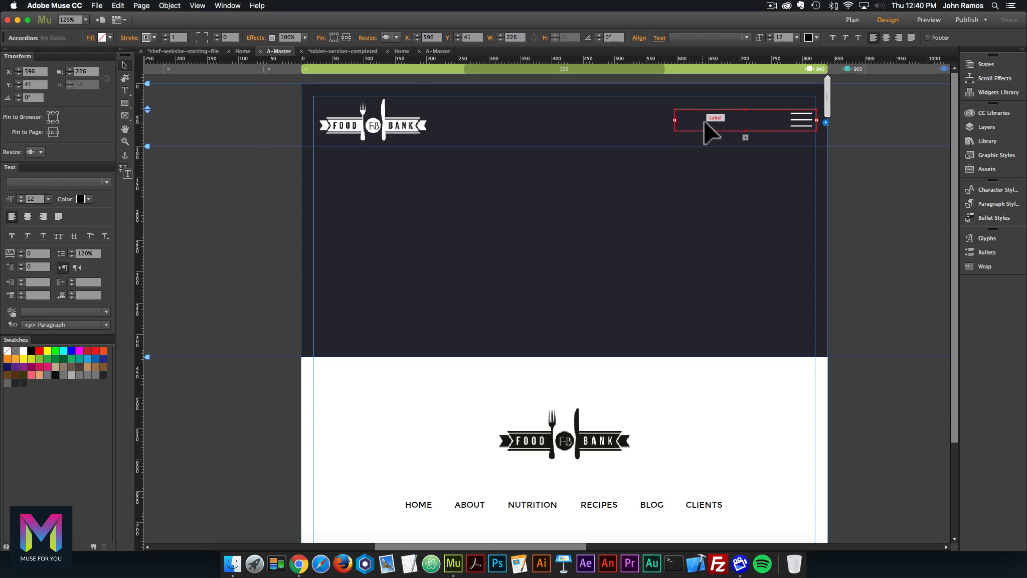
left_click(705, 121)
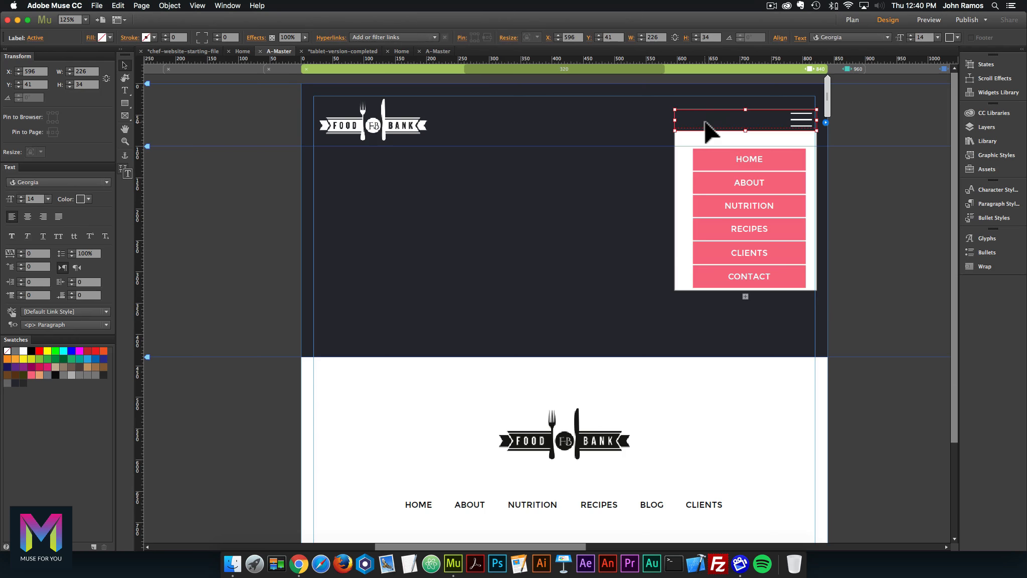
left_click(682, 172)
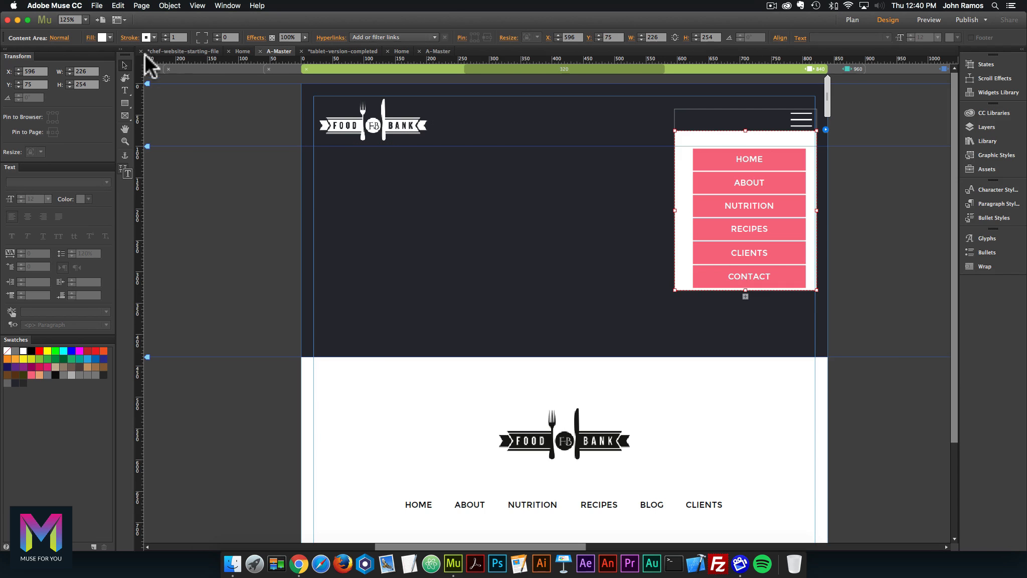
Set the content area's fill to None and stroke to 0, then review its states.
left_click(109, 37)
left_click(221, 51)
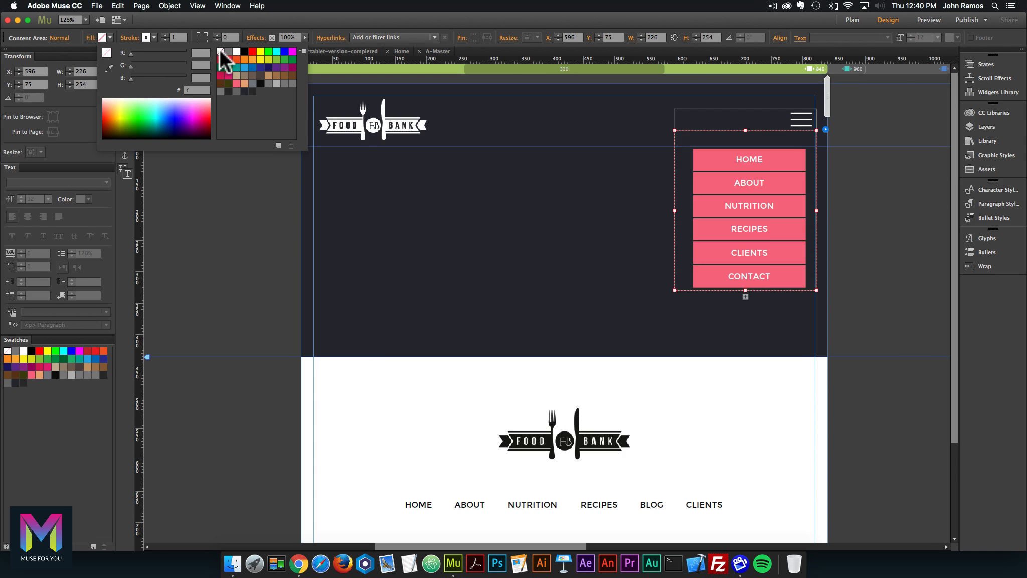
left_click(166, 39)
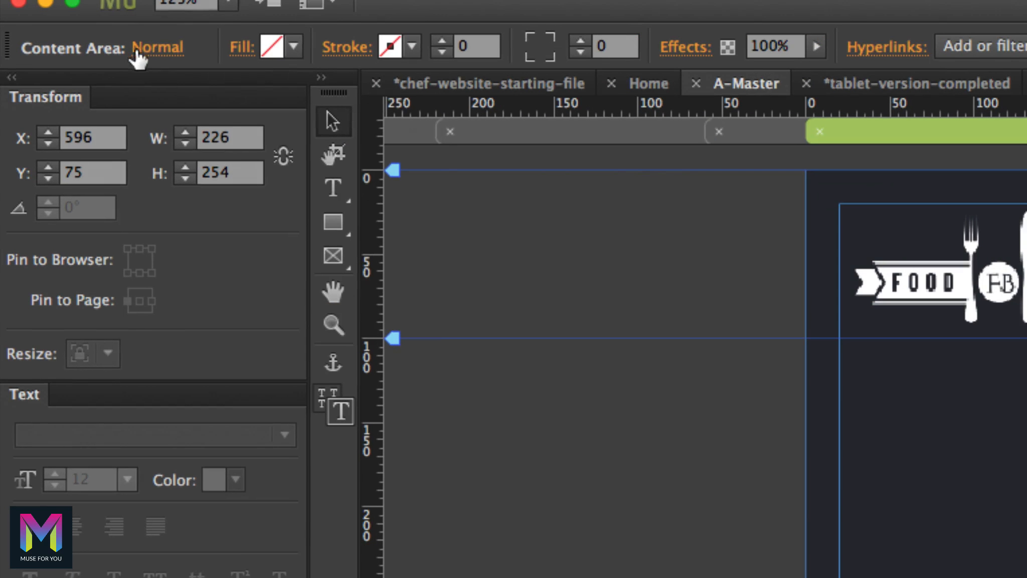
left_click(58, 37)
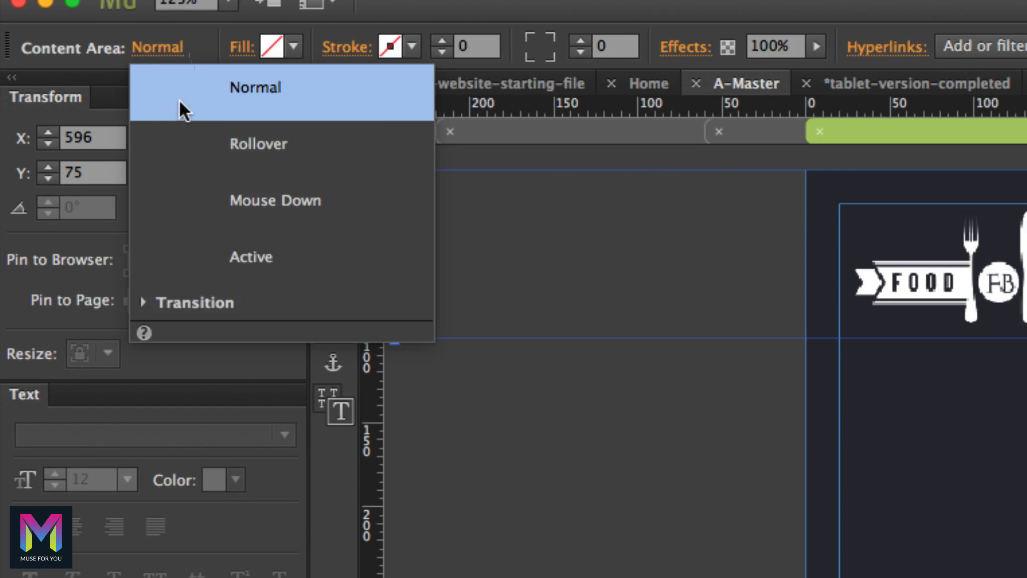
left_click(202, 144)
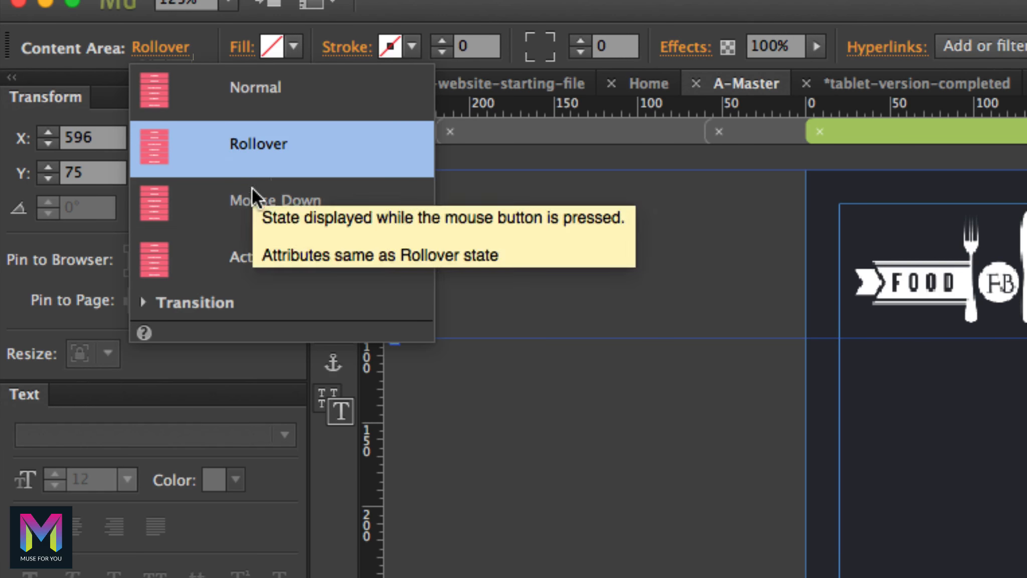
left_click(252, 226)
left_click(279, 250)
left_click(587, 256)
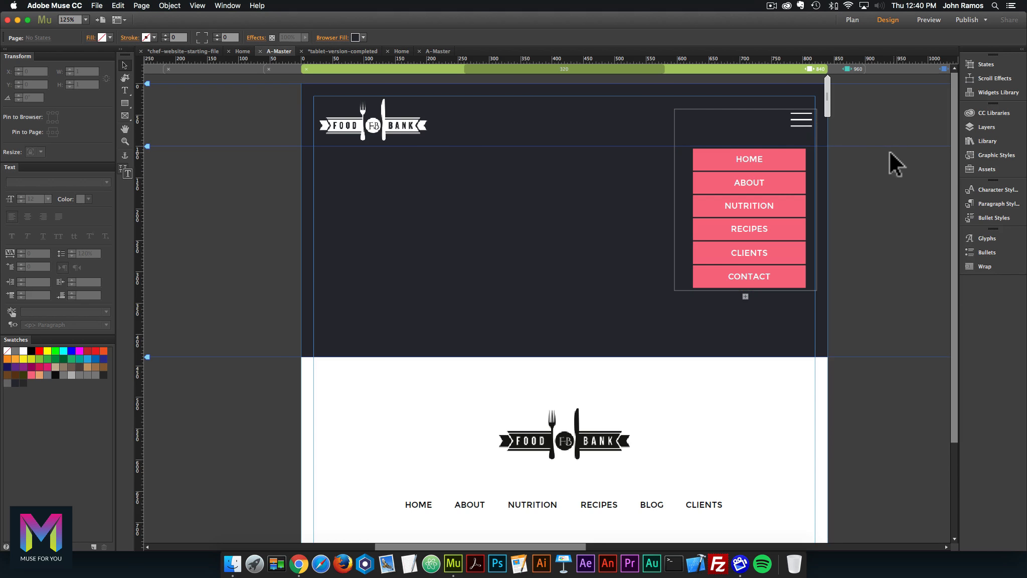
Set the accordion widget's stroke to 0.
left_click(728, 114)
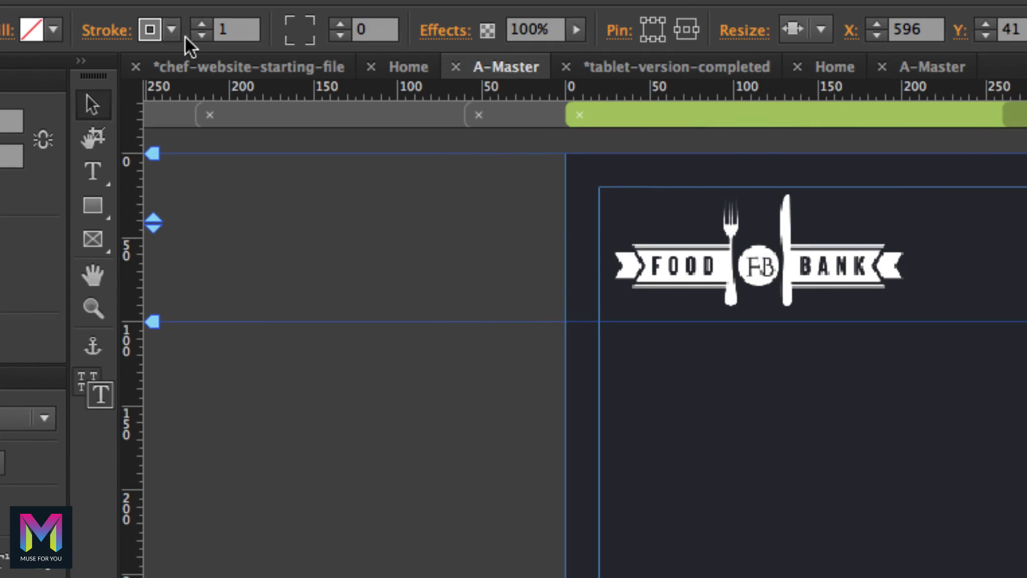
left_click(165, 40)
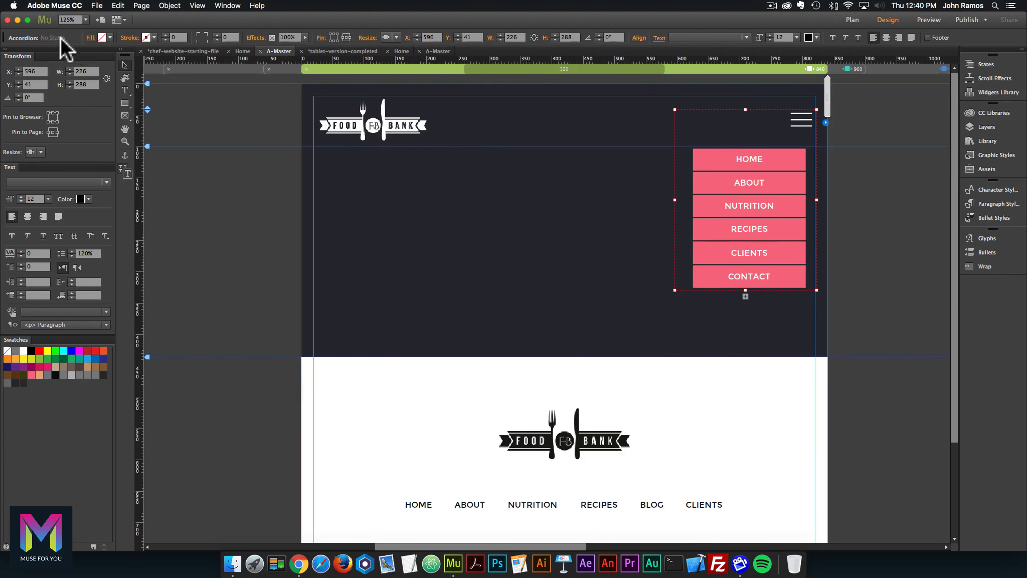
left_click(526, 233)
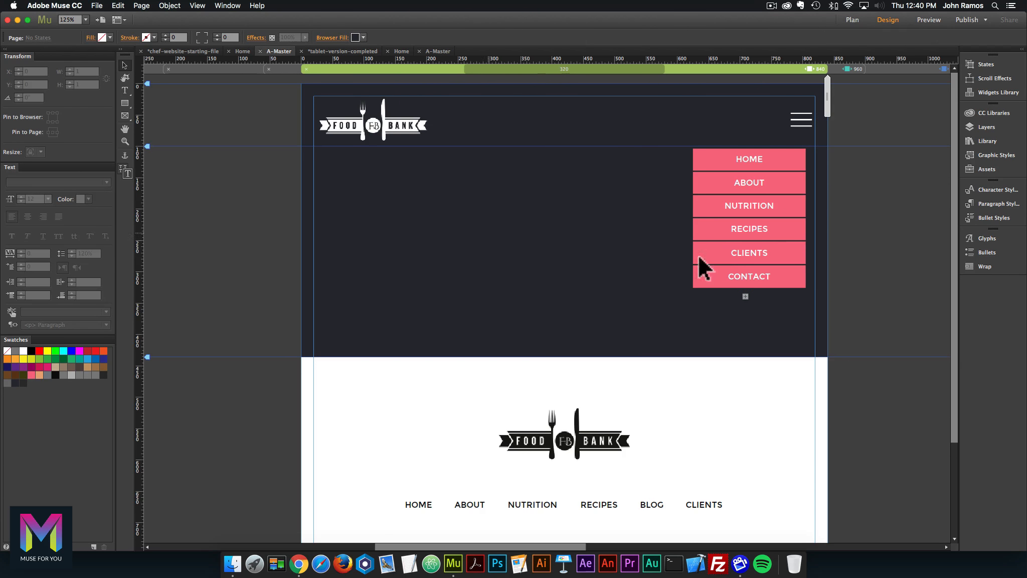
left_click(812, 221)
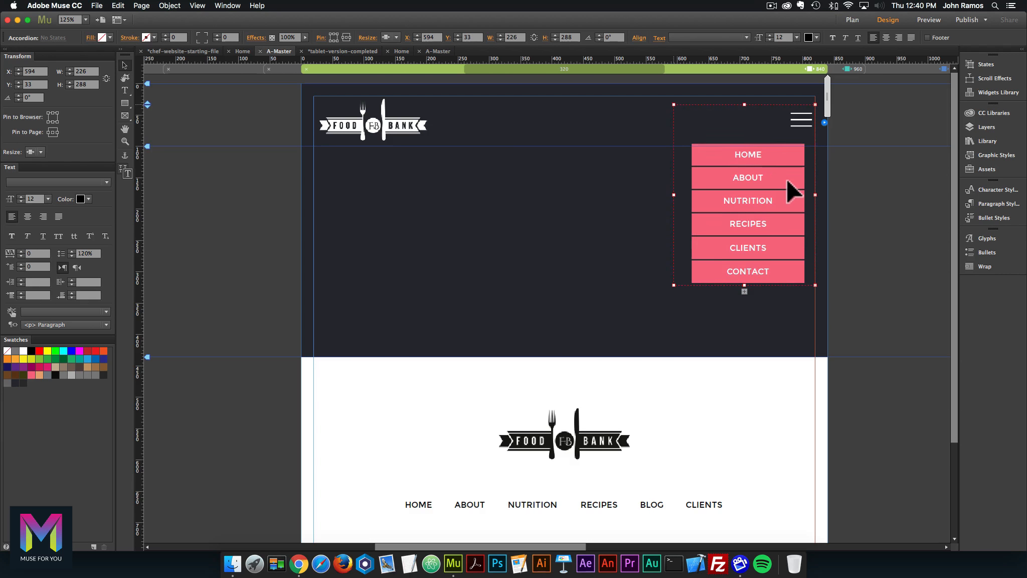
Nudge the hamburger icon slightly up and left to line it up.
left_click(804, 122)
left_click_drag(805, 120, 801, 118)
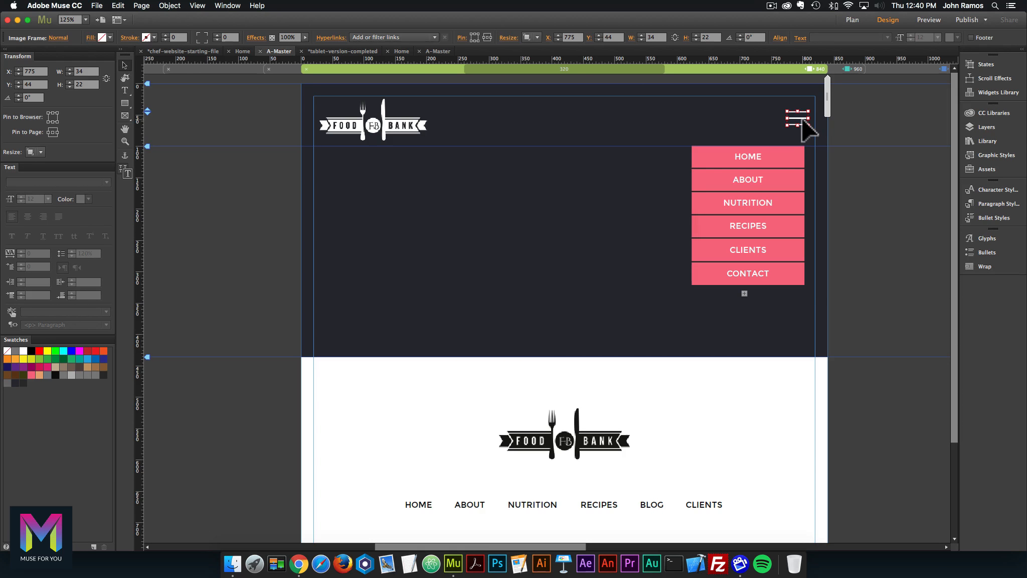
left_click(758, 118)
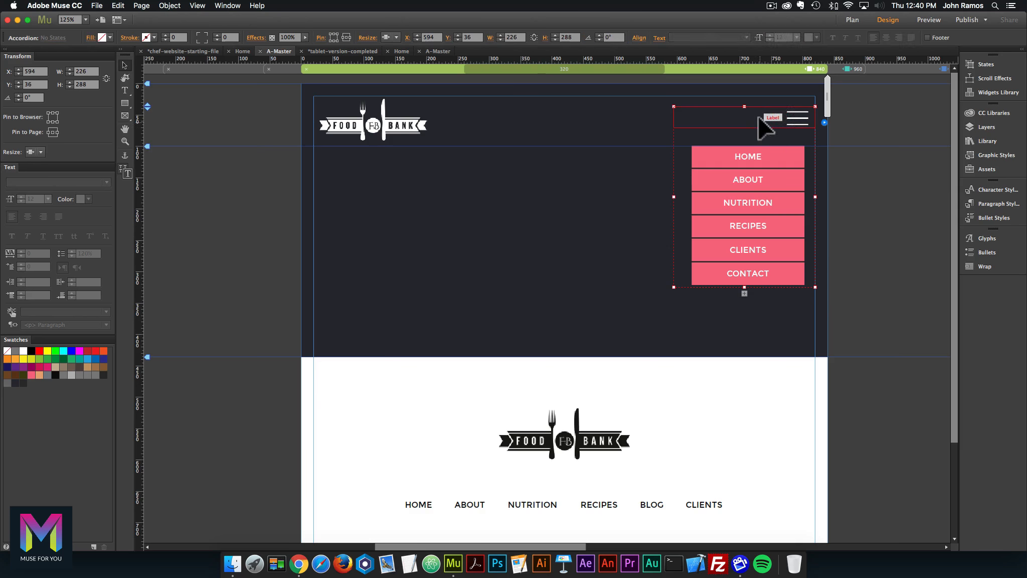
left_click(801, 118)
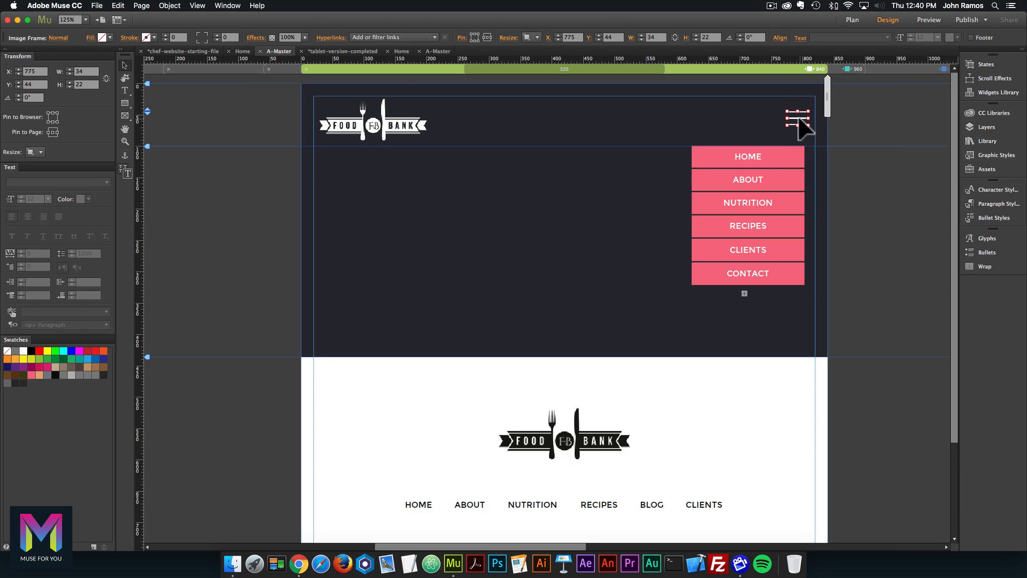
Bring the accordion menu widget to the front via Arrange > Bring to Front.
left_click(752, 122)
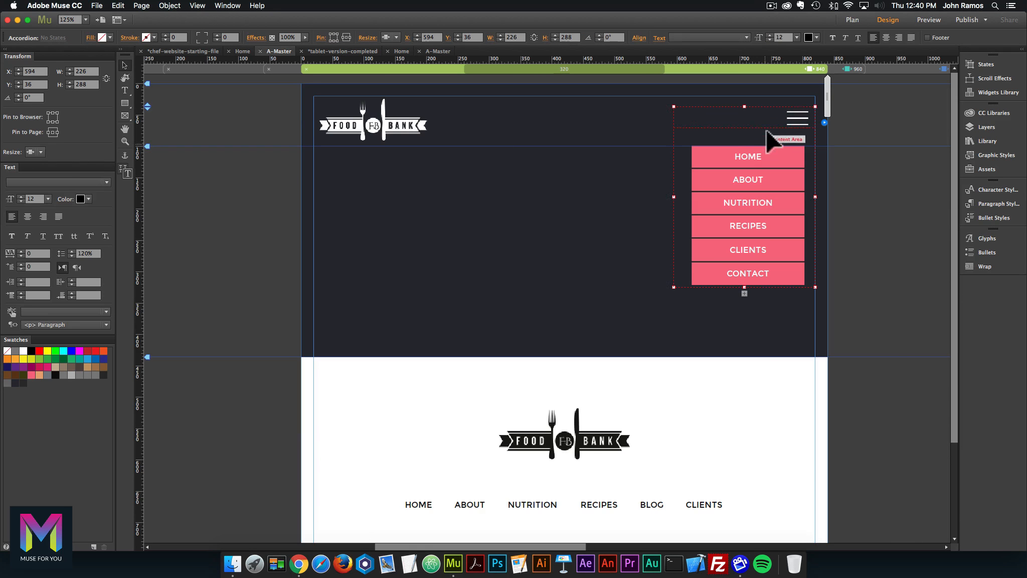
right_click(729, 115)
mouse_move(812, 175)
left_click(879, 178)
left_click(862, 173)
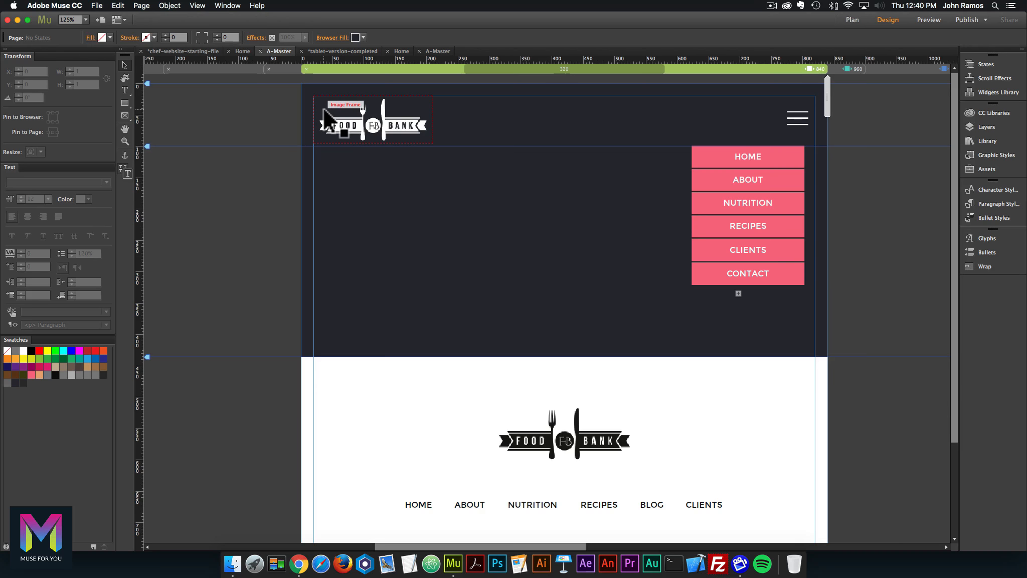
Zoom out to 100%, check the accordion's expand options, and leave the pink menu collapsed.
key("super+minus")
left_click(716, 112)
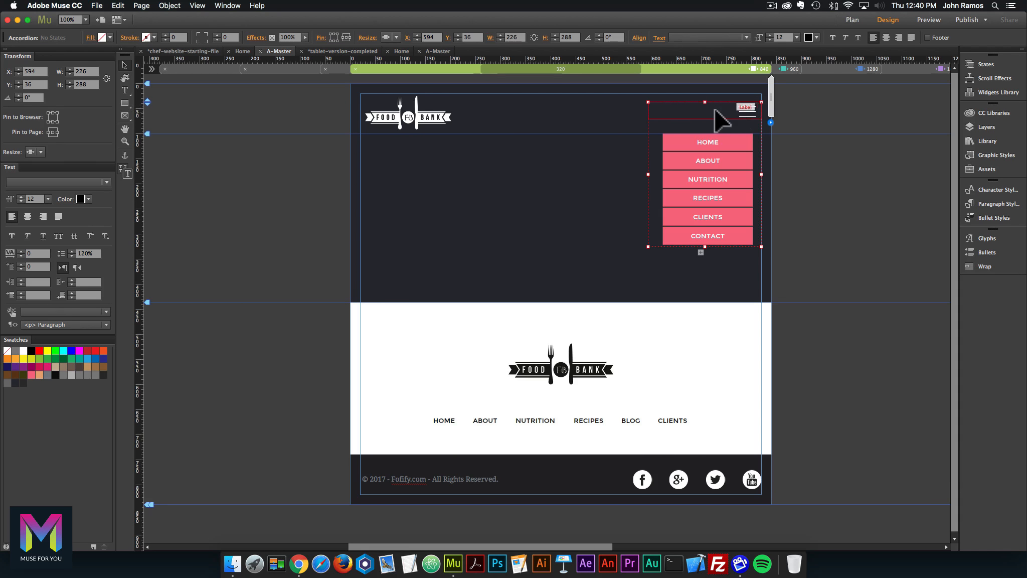
left_click(717, 113)
left_click(725, 114)
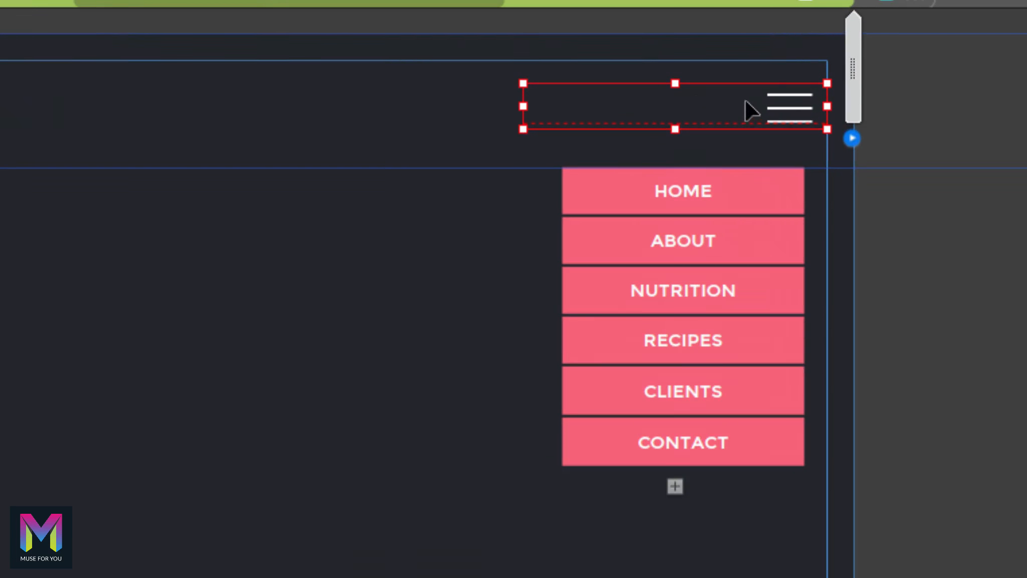
left_click(698, 100)
left_click(695, 104)
left_click(853, 138)
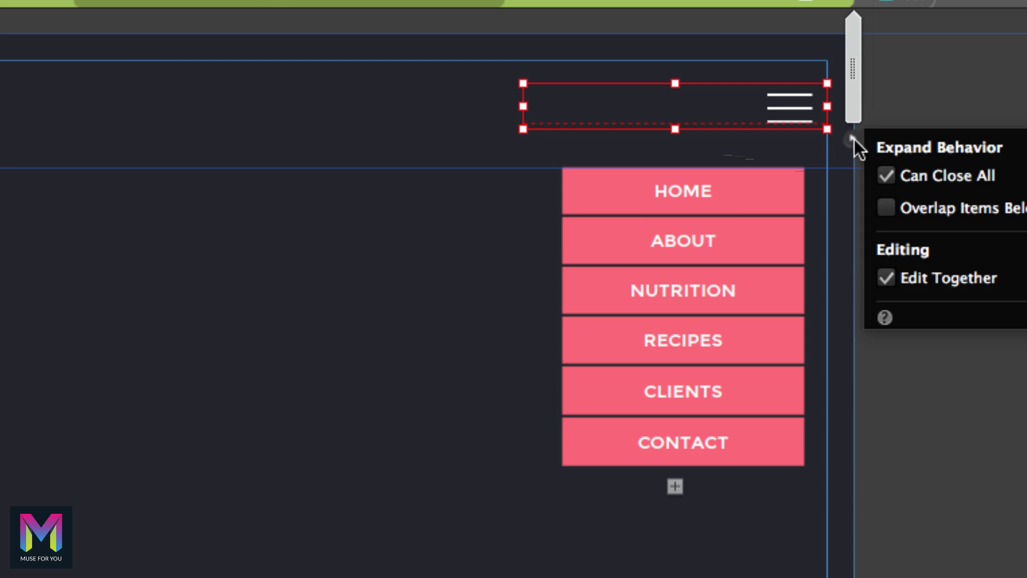
left_click(717, 119)
left_click(712, 112)
left_click(714, 113)
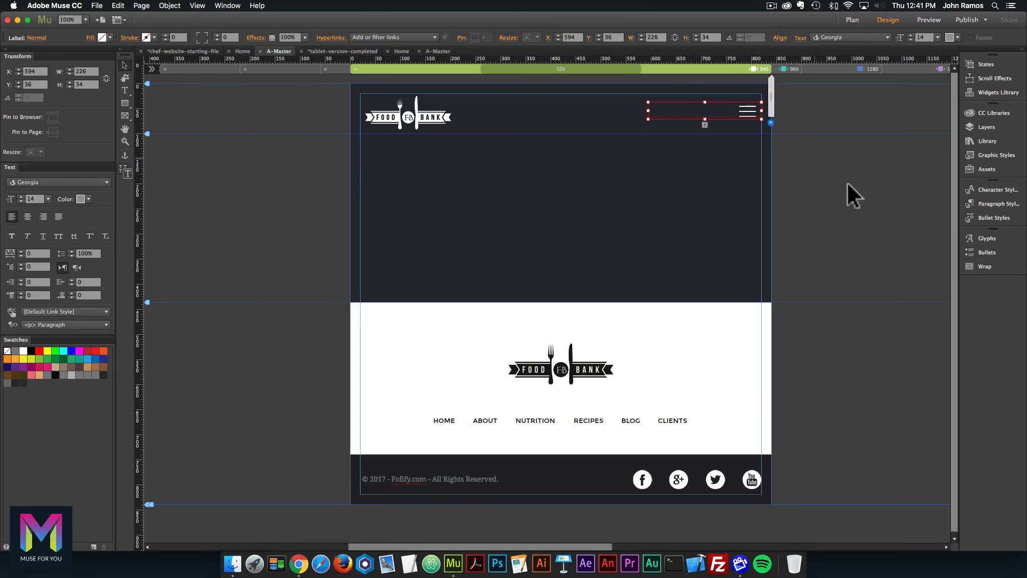
Preview the master page in the browser.
left_click(848, 184)
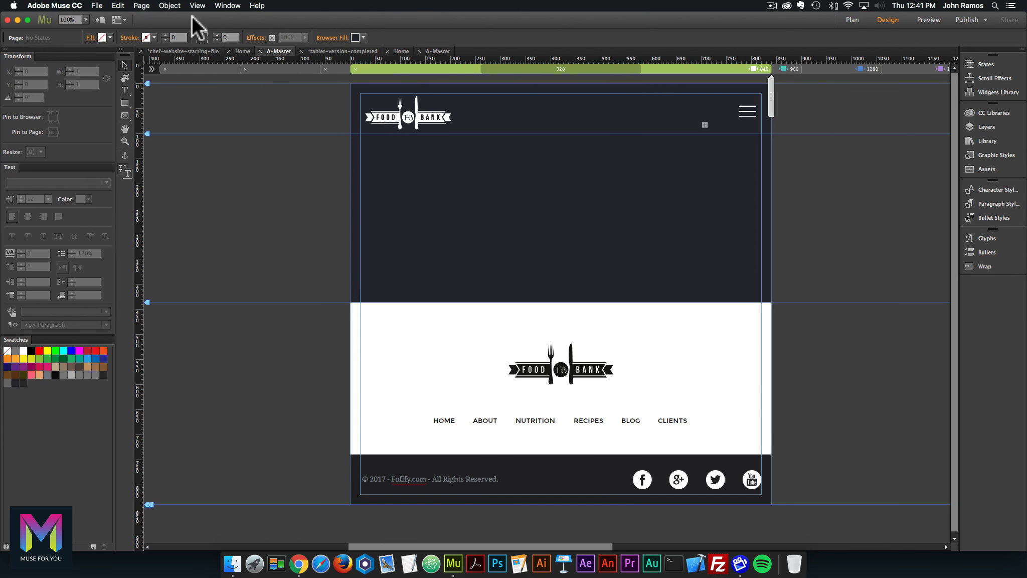
left_click(97, 5)
left_click(145, 163)
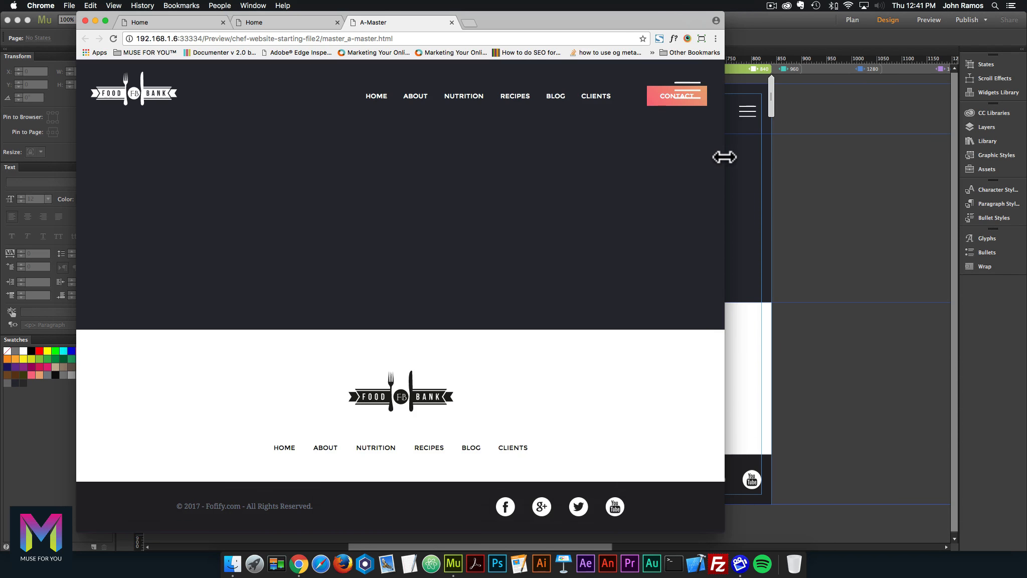
Narrow Chrome to phone width and toggle the hamburger menu open and closed twice.
left_click_drag(725, 157, 462, 145)
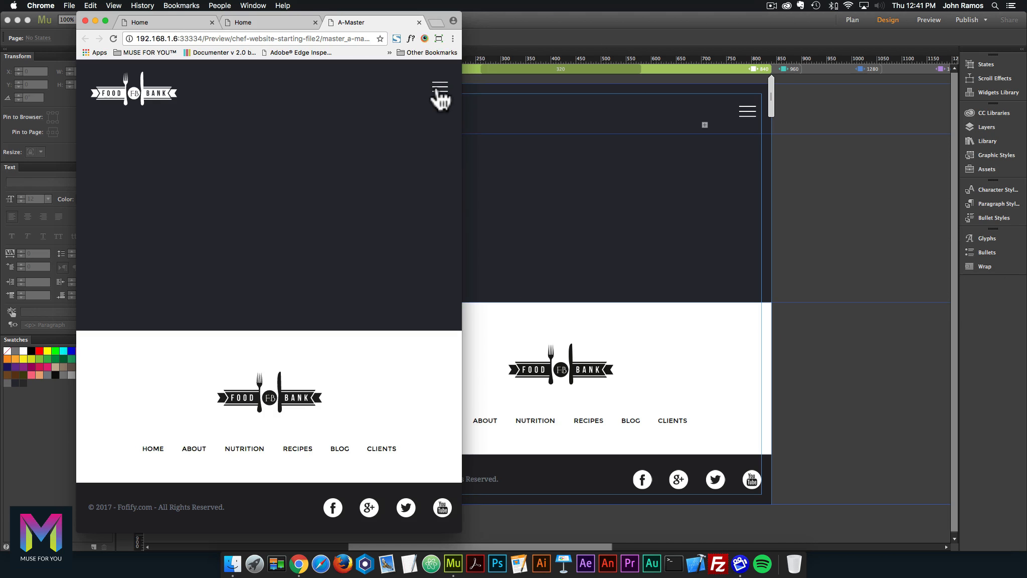
left_click(437, 90)
left_click(437, 90)
left_click(437, 90)
left_click(437, 90)
Back in Muse, select the accordion widget and toggle its pink menu panels.
left_click(835, 216)
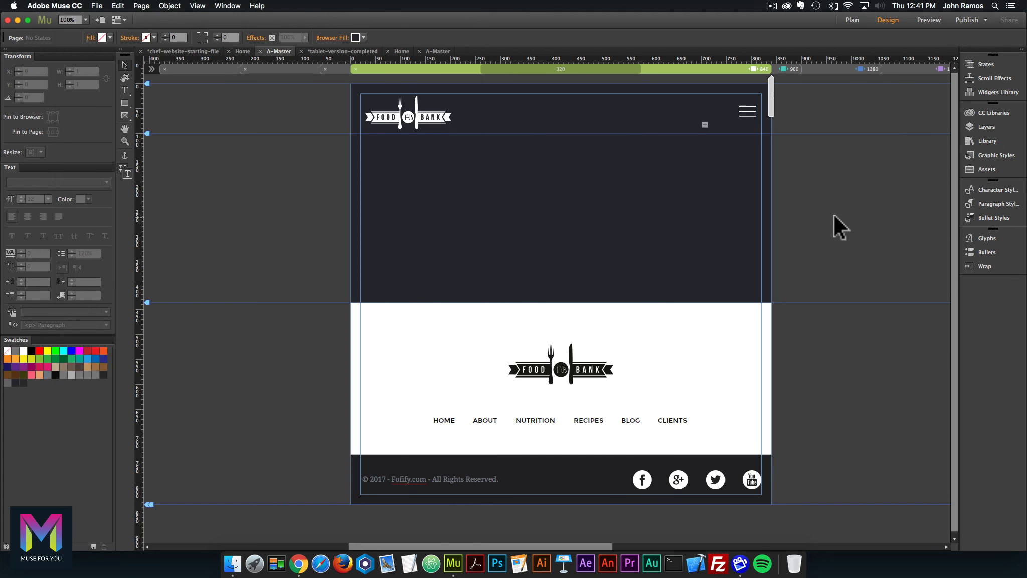
left_click(749, 108)
left_click(750, 109)
left_click(749, 108)
Show the Layers panel and expand the Header layer's contents.
left_click(750, 109)
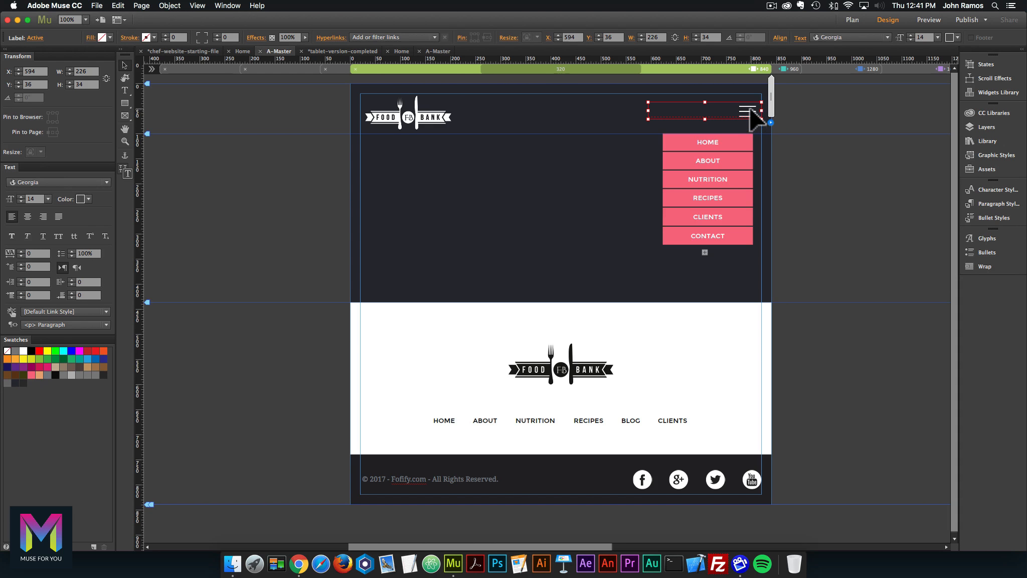
left_click(777, 131)
left_click(987, 127)
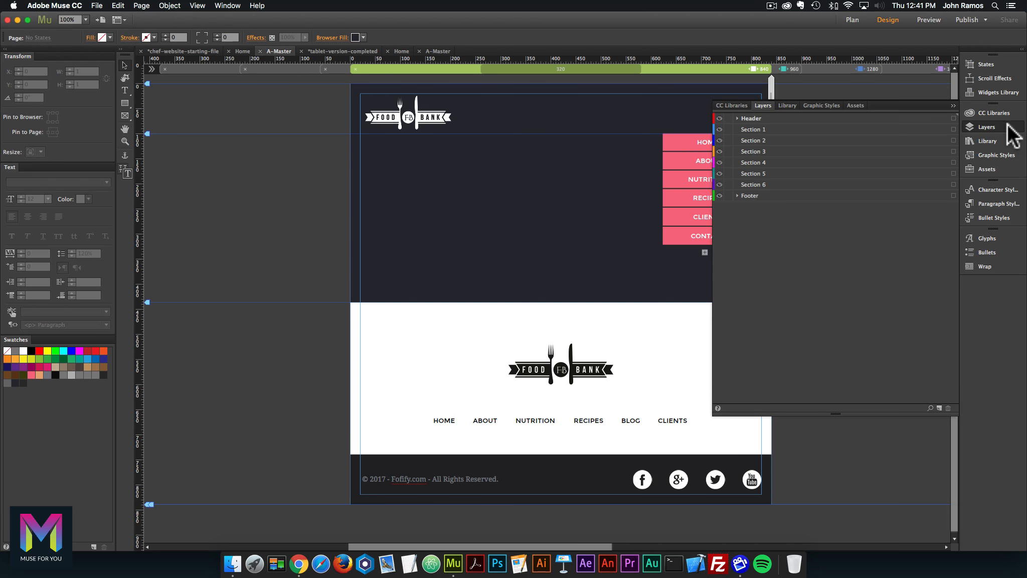
left_click(737, 117)
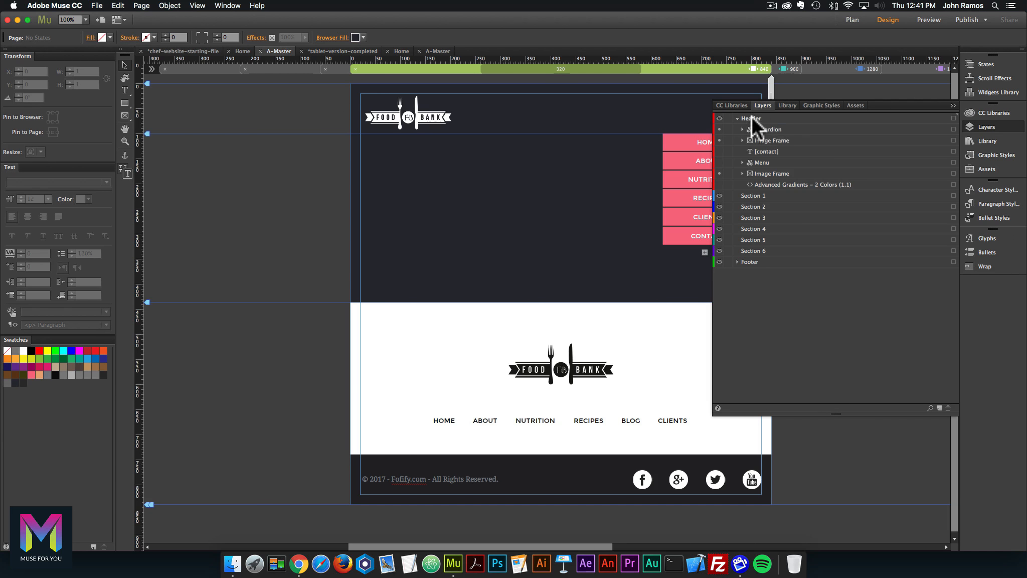
Set the header logo and hamburger icon images so they don't resize responsively.
left_click(954, 173)
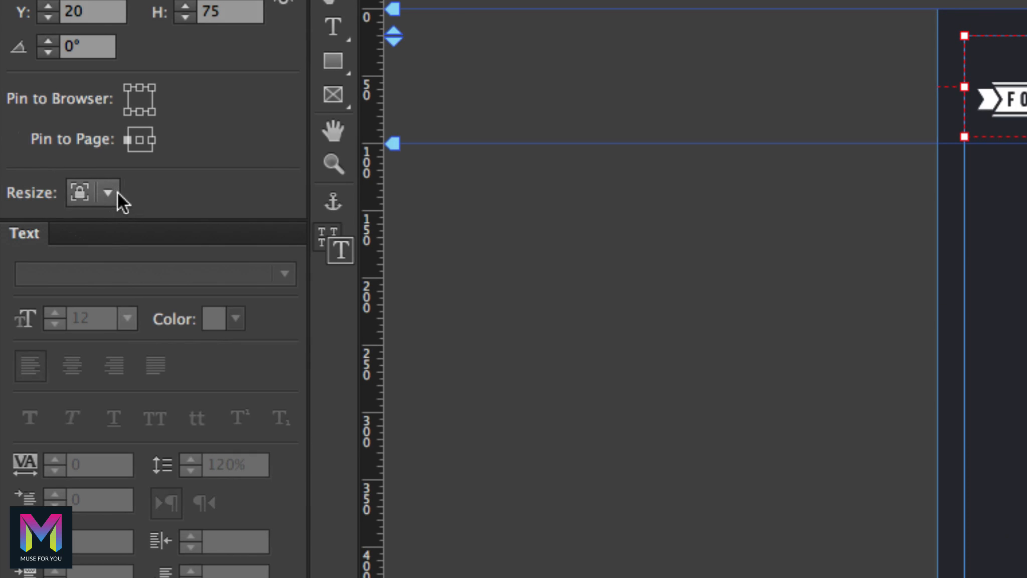
left_click(108, 192)
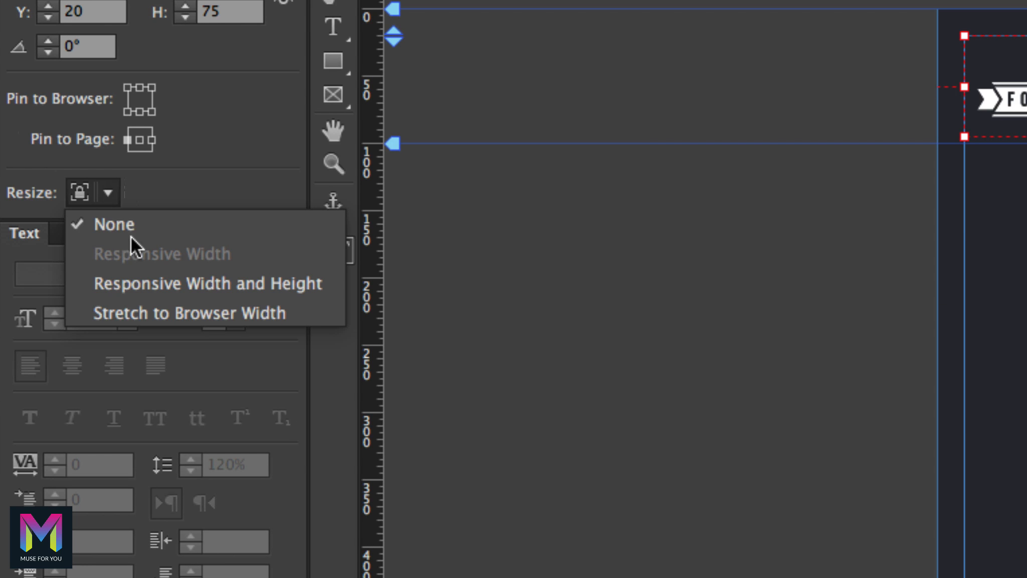
left_click(120, 222)
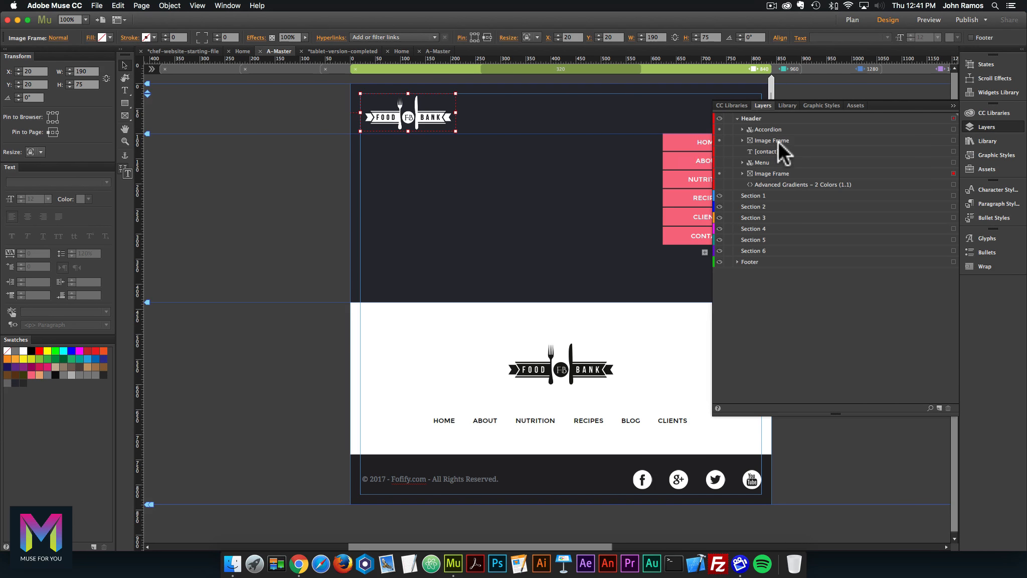
left_click(954, 140)
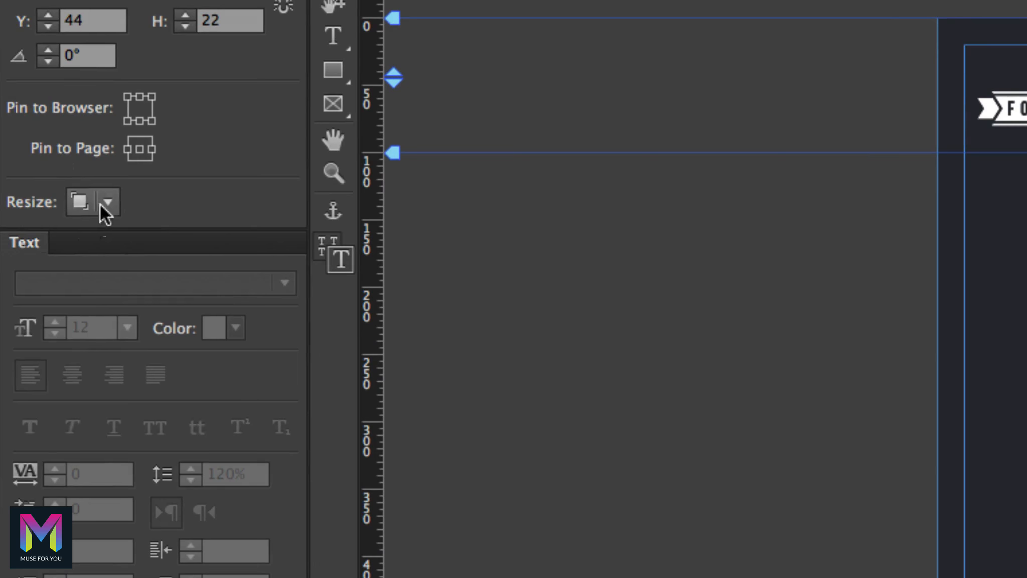
left_click(41, 152)
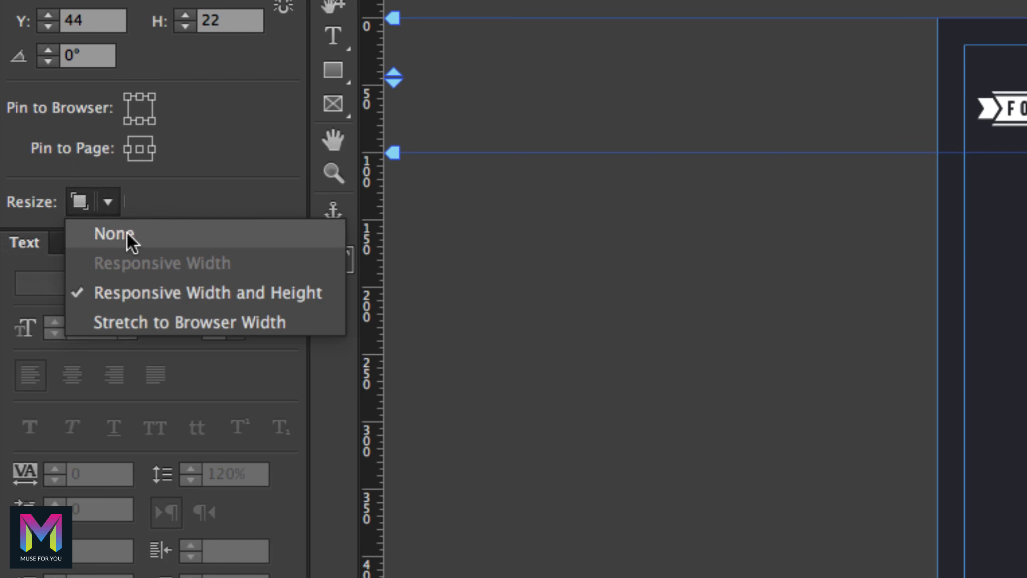
left_click(44, 163)
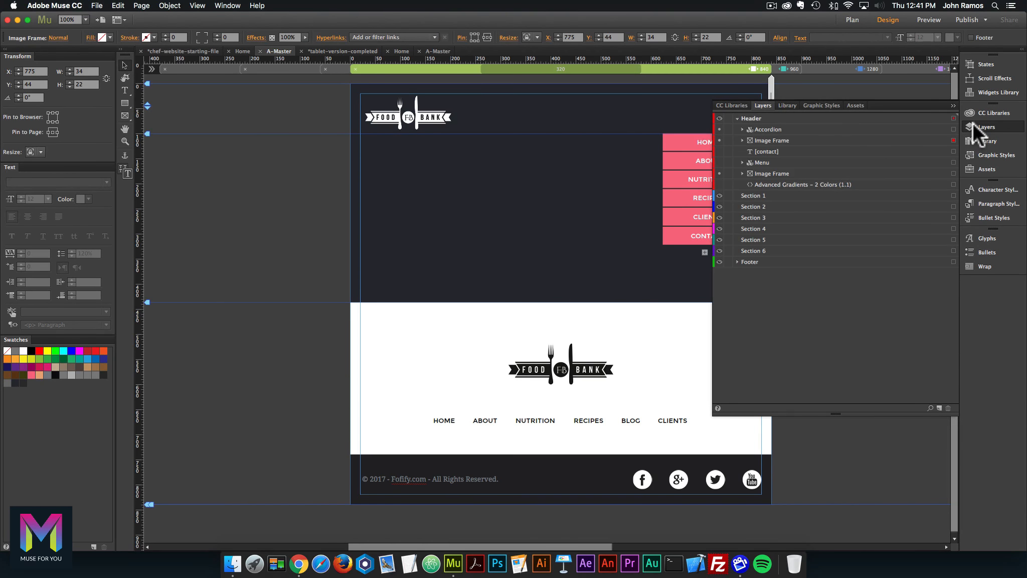
Collapse the layer list, reselect and deselect the accordion, and reopen Layers.
left_click(973, 123)
left_click(749, 112)
left_click(784, 107)
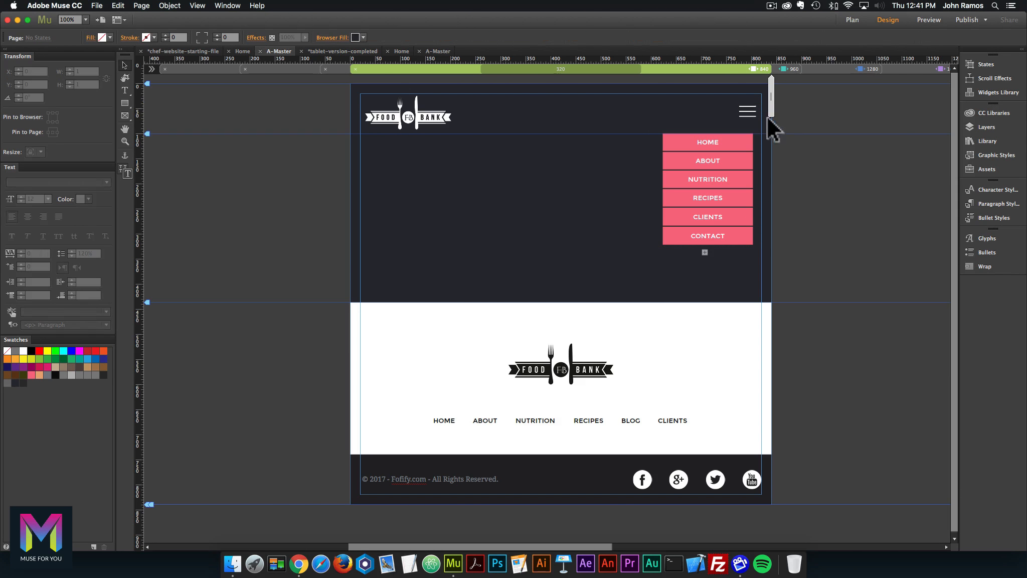
left_click(996, 122)
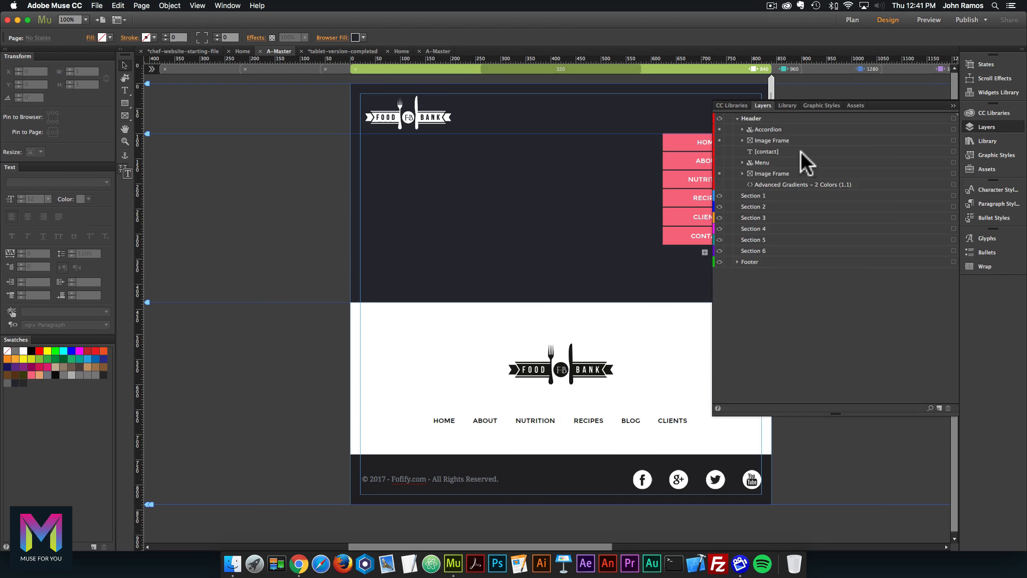
Select the hamburger icon layer, close the Layers panel, and select the accordion widget.
left_click(954, 140)
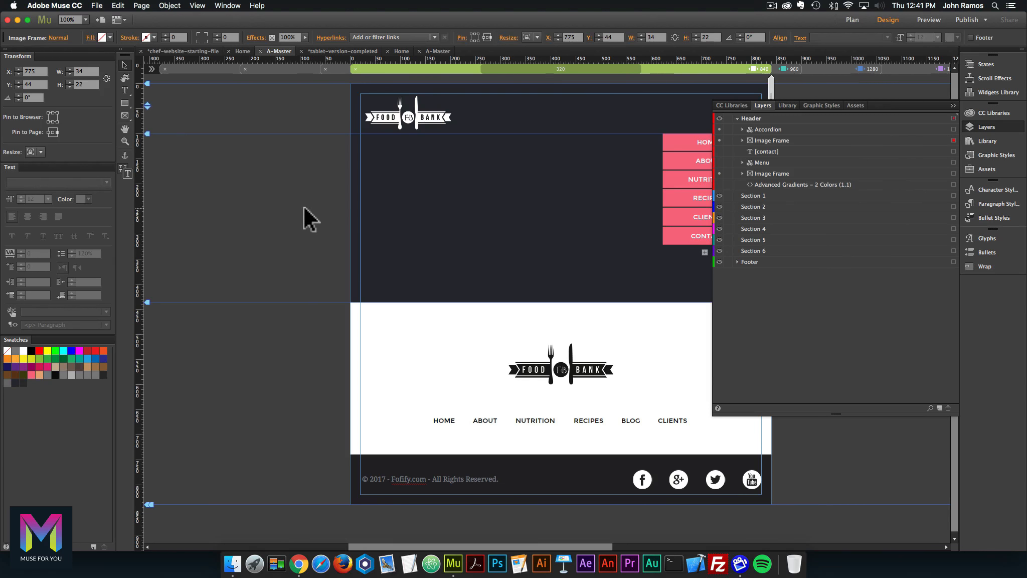
left_click(304, 207)
left_click(983, 130)
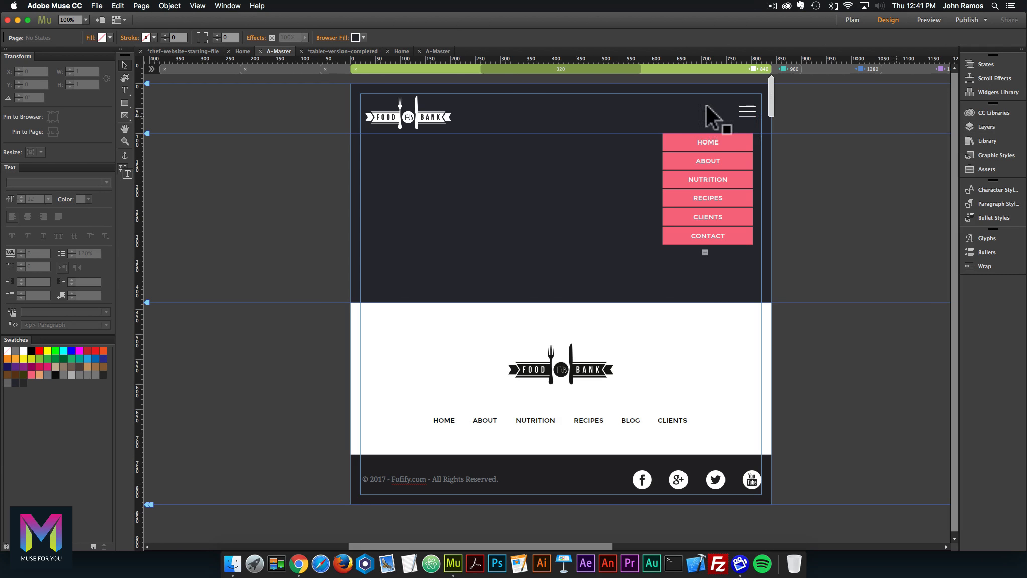
left_click(749, 112)
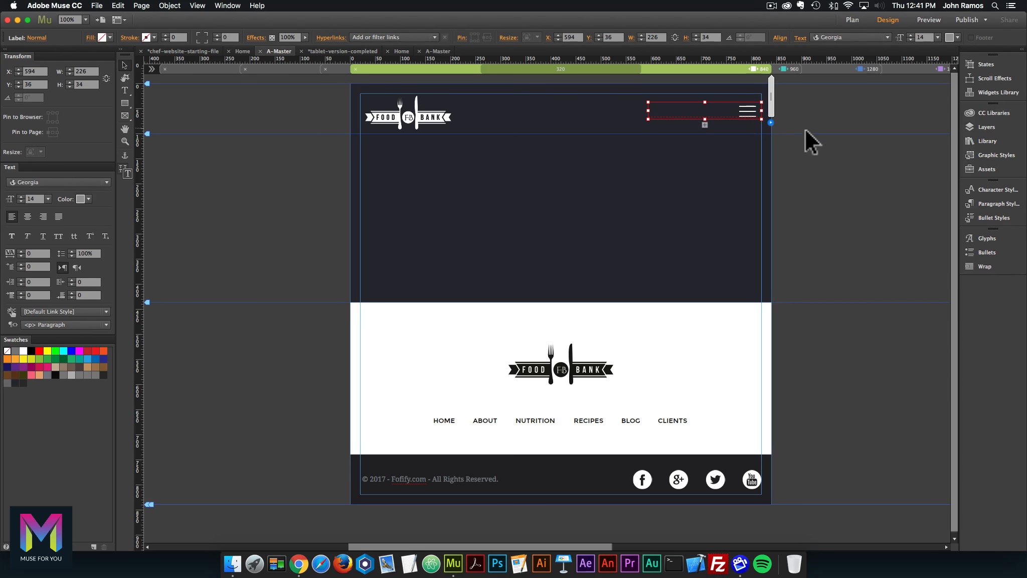
left_click(751, 133)
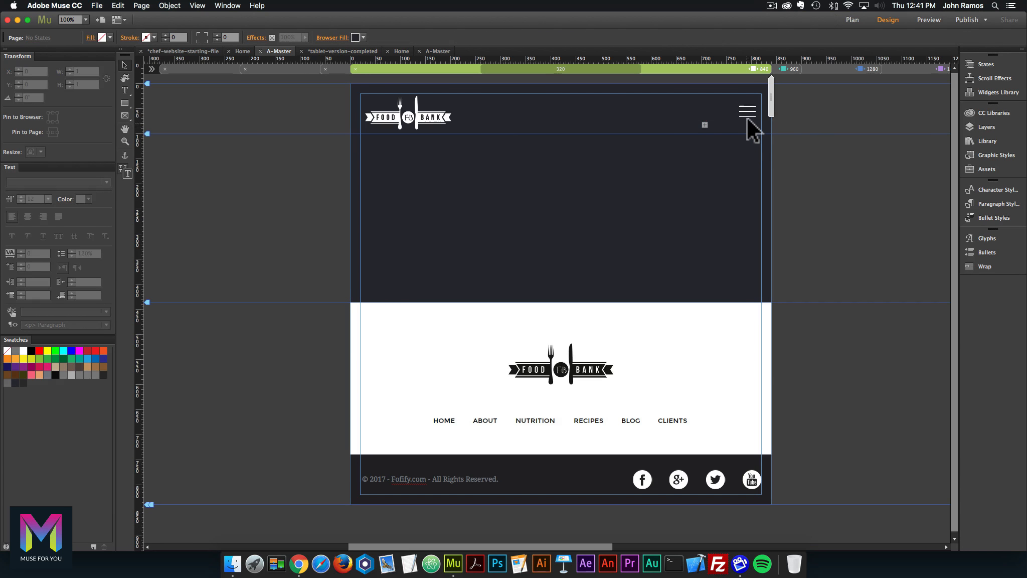
Shift the pink dropdown menu list right from X 623 to X 636.
left_click(749, 112)
left_click(749, 111)
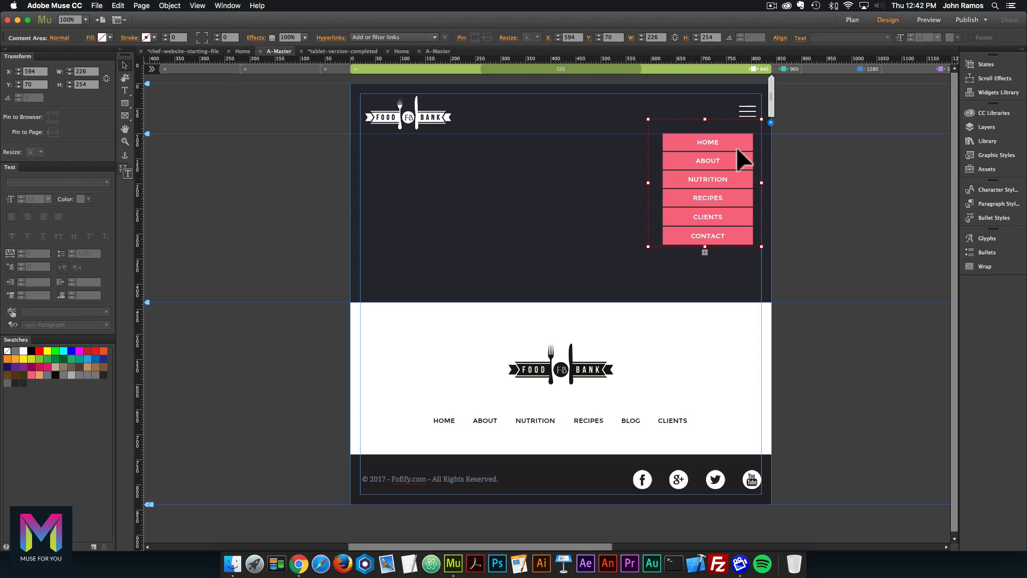
left_click(737, 149)
left_click_drag(730, 144, 735, 144)
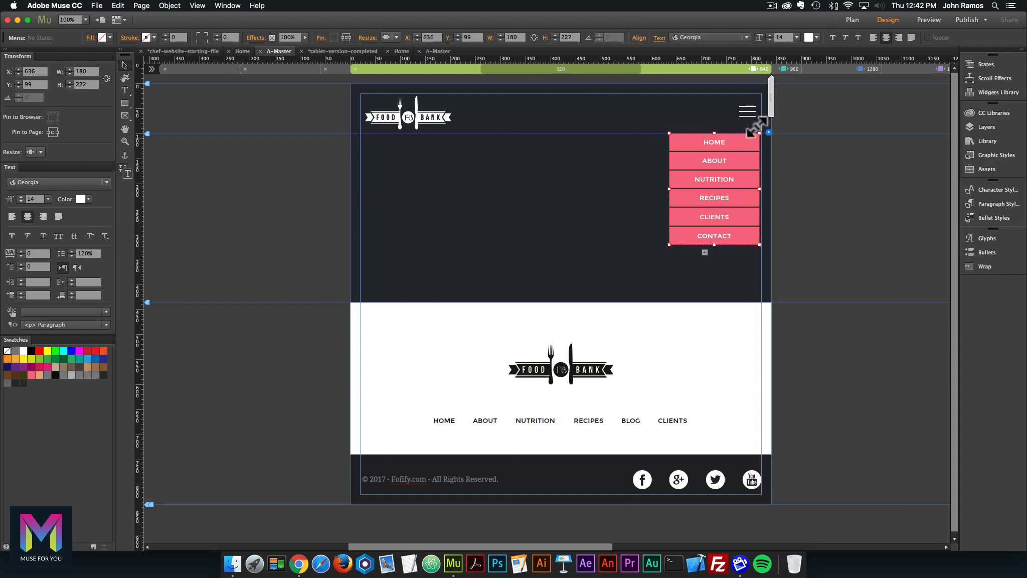
left_click(762, 161)
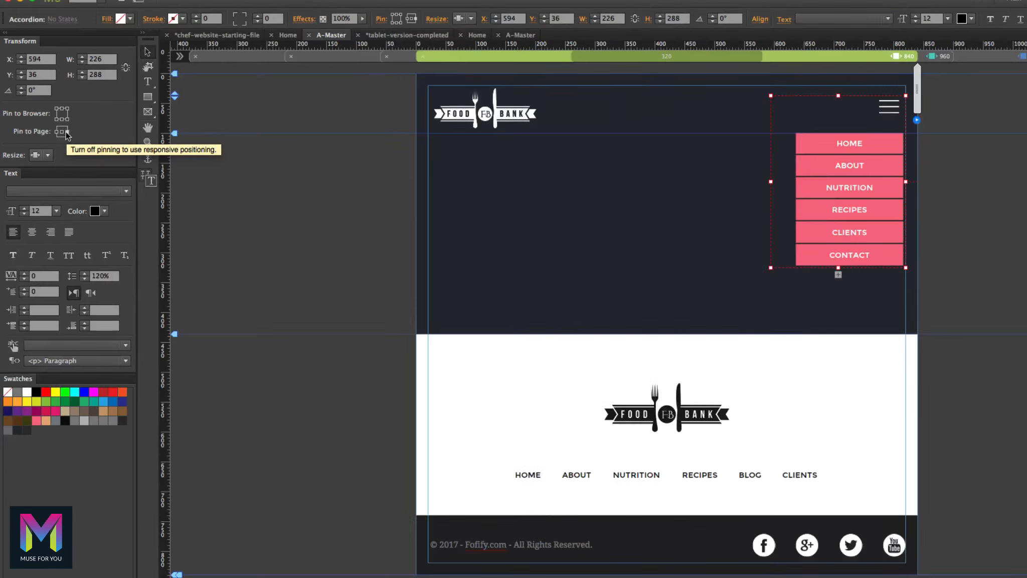
Select the accordion and hamburger image layer, then expand the accordion's pink menu panel.
left_click(791, 248)
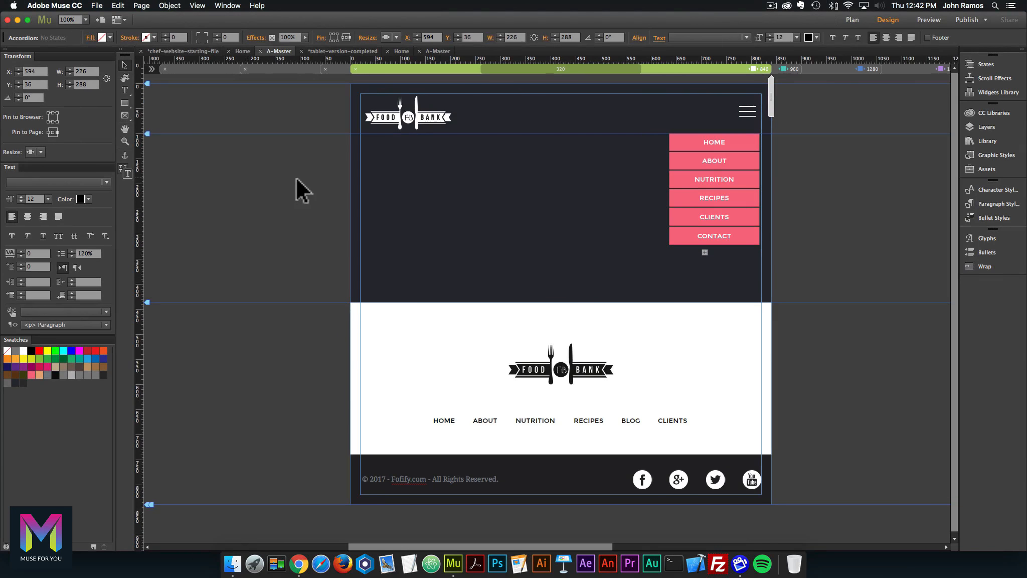
left_click(713, 111)
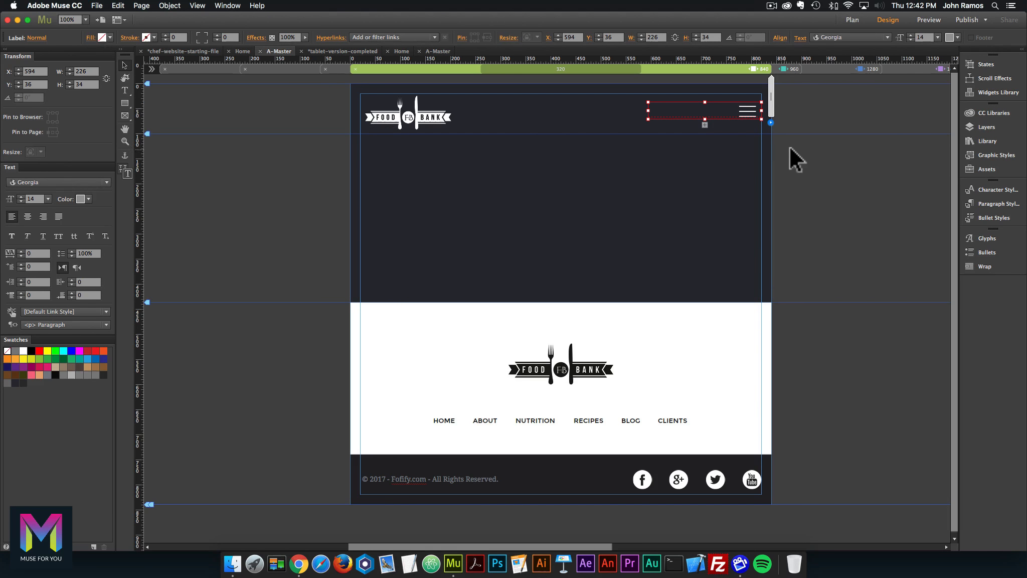
left_click(984, 127)
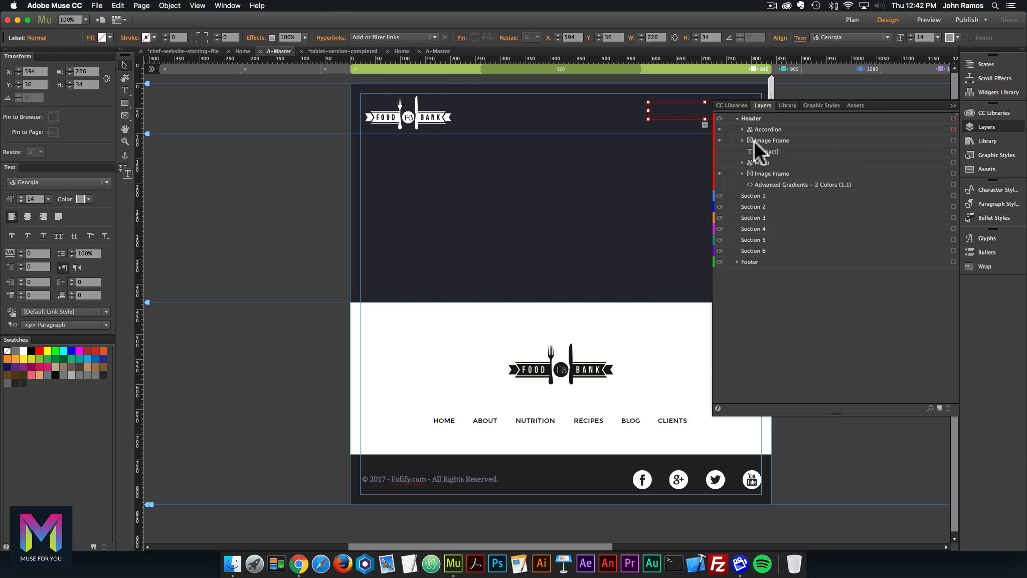
left_click(953, 140)
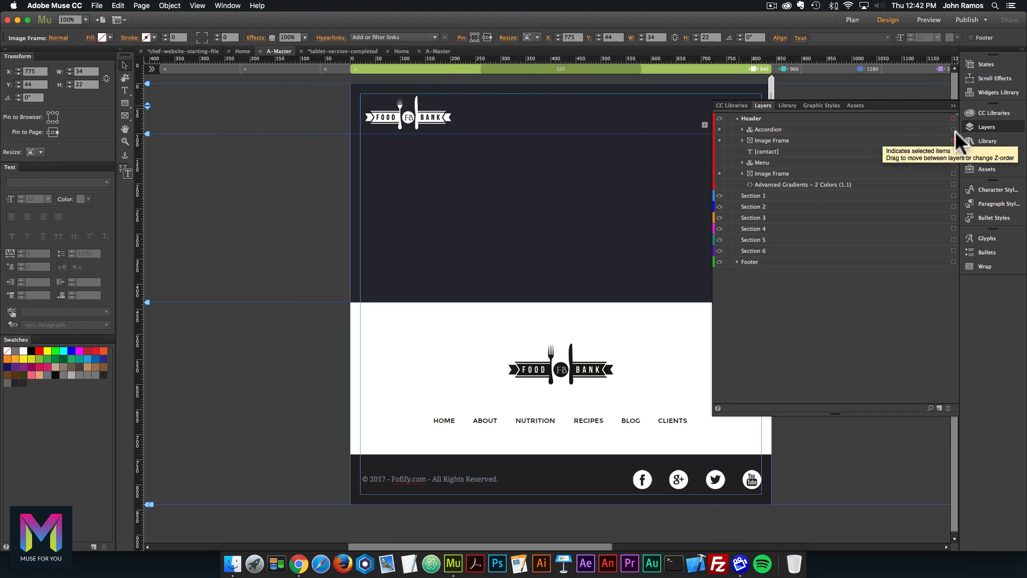
left_click(981, 127)
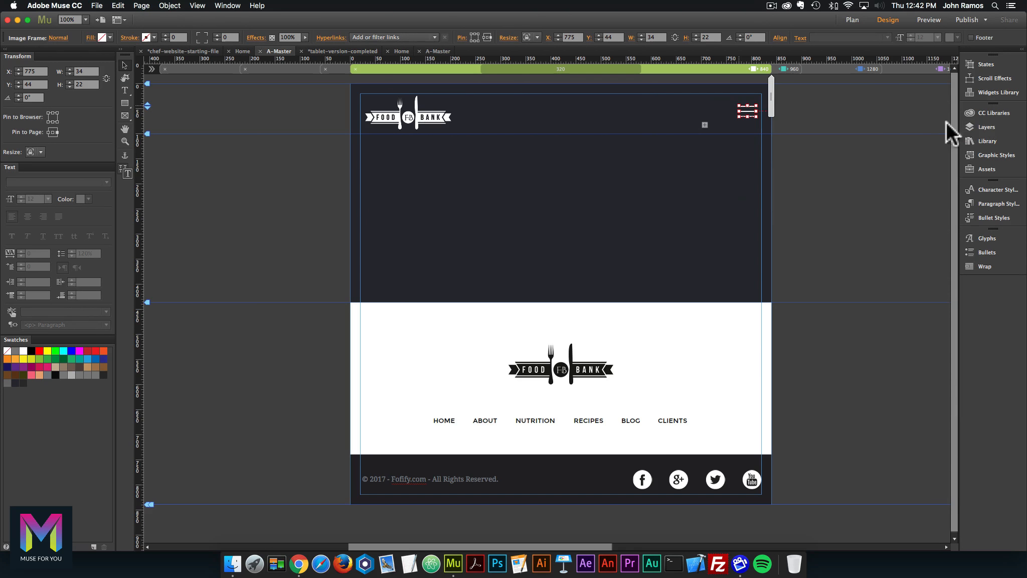
right_click(745, 108)
left_click(738, 113)
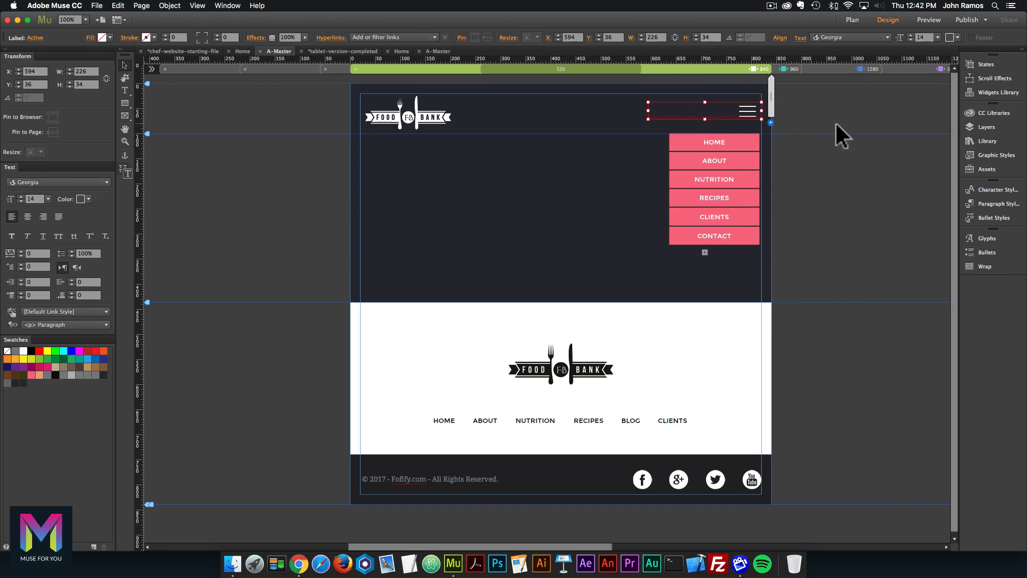
left_click(876, 120)
Move the hamburger Image Frame layer above the Accordion in the Header layer.
left_click(1001, 128)
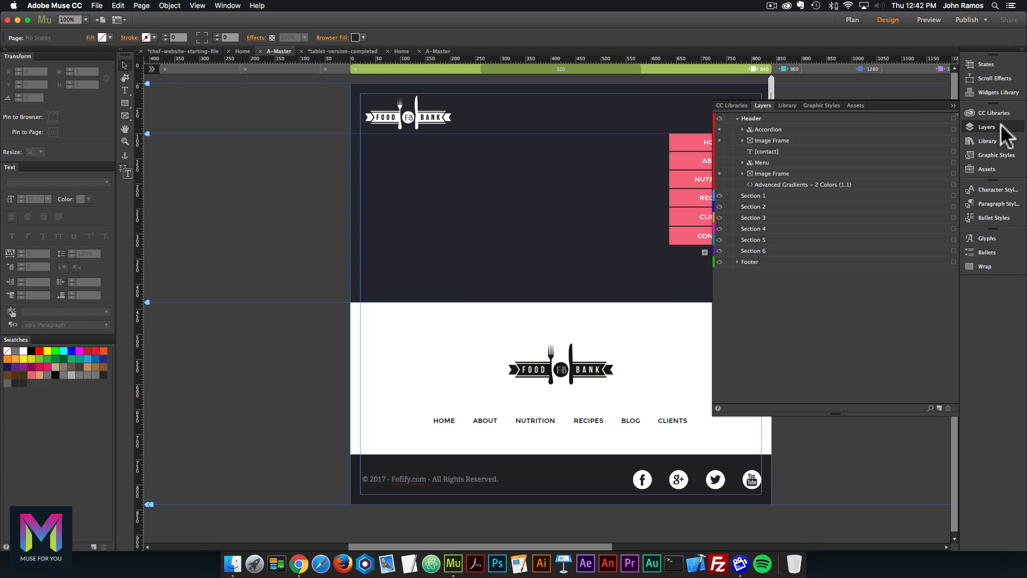
left_click(759, 141)
left_click_drag(759, 141, 760, 130)
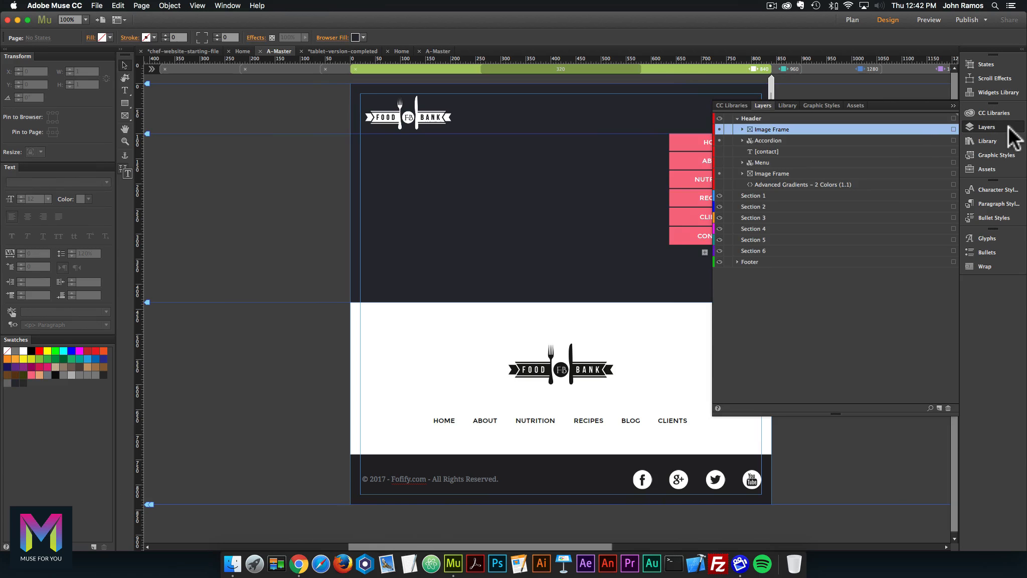
left_click(1015, 126)
left_click(748, 111)
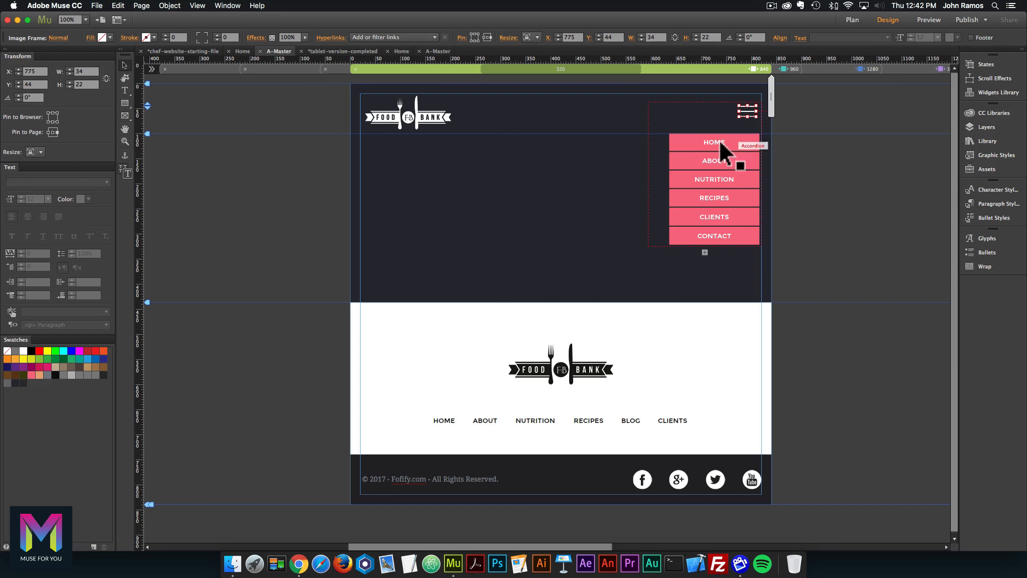
Set both the hamburger icon image and the accordion to Hide in Other Breakpoints.
right_click(751, 118)
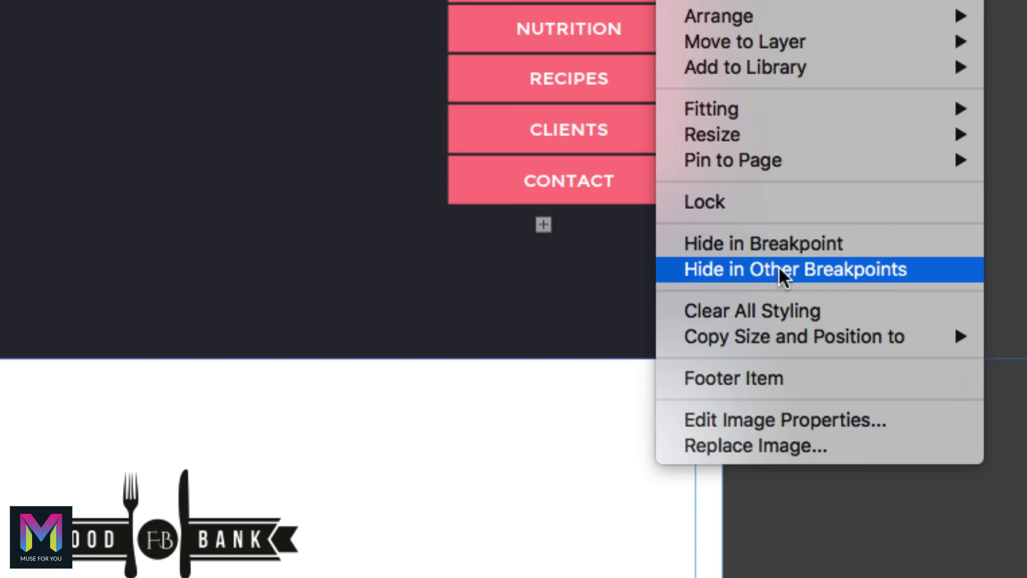
left_click(780, 268)
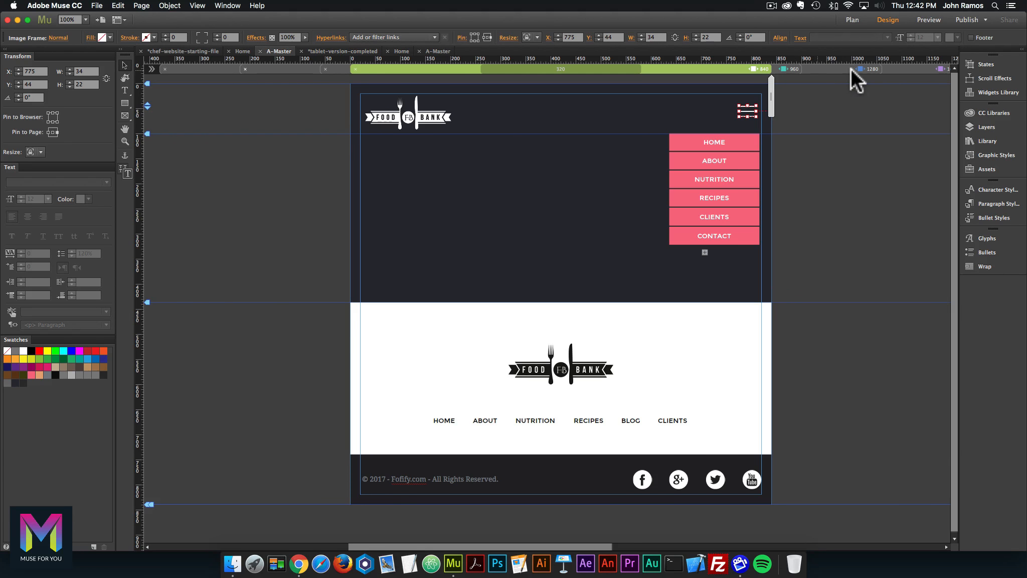
left_click(933, 68)
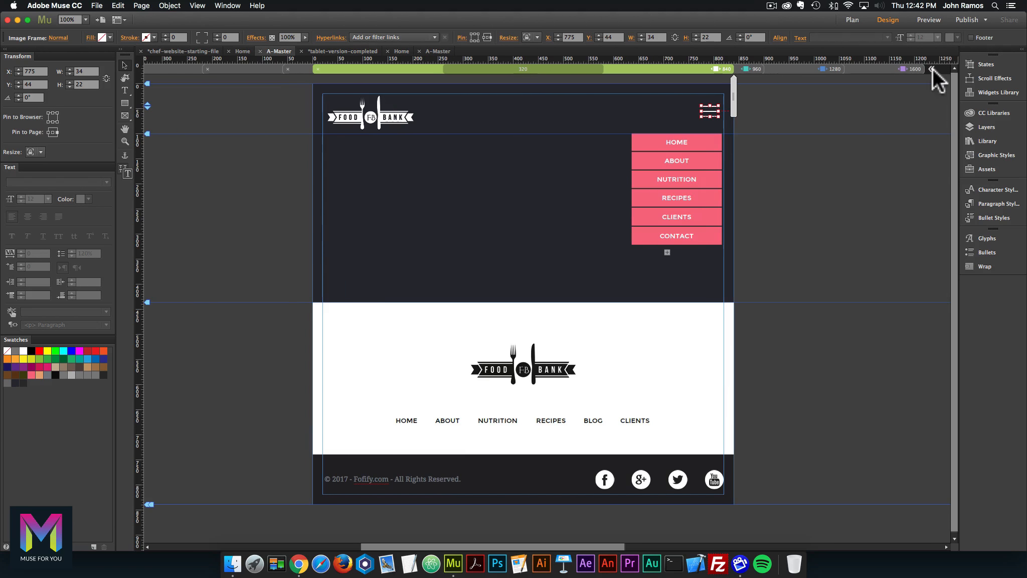
left_click(691, 154)
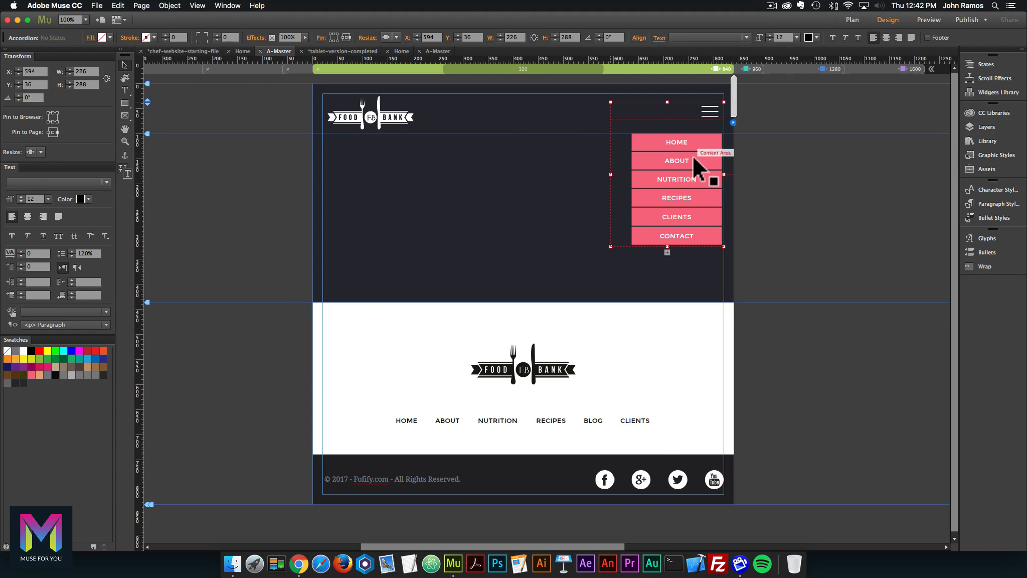
right_click(692, 138)
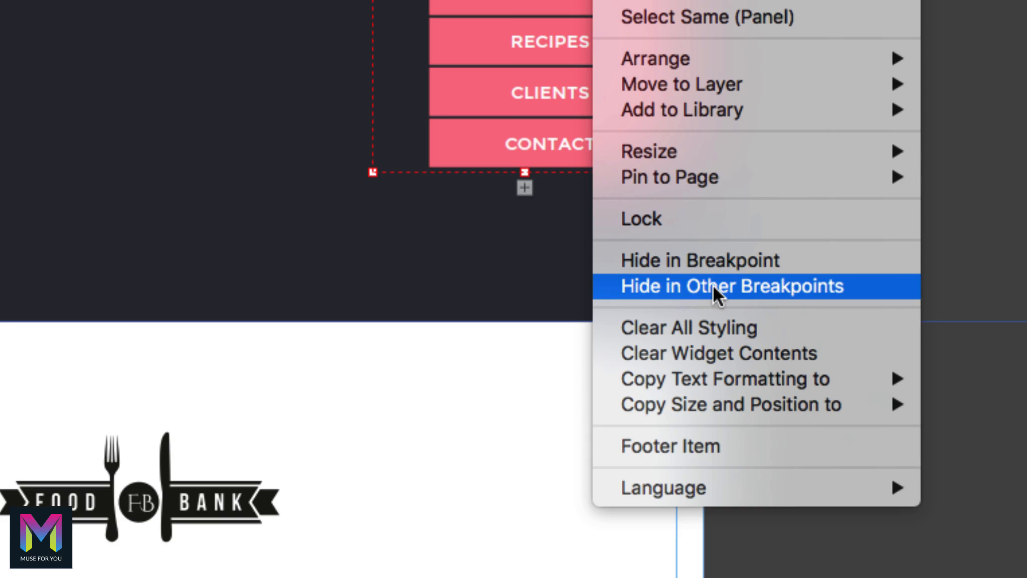
left_click(714, 286)
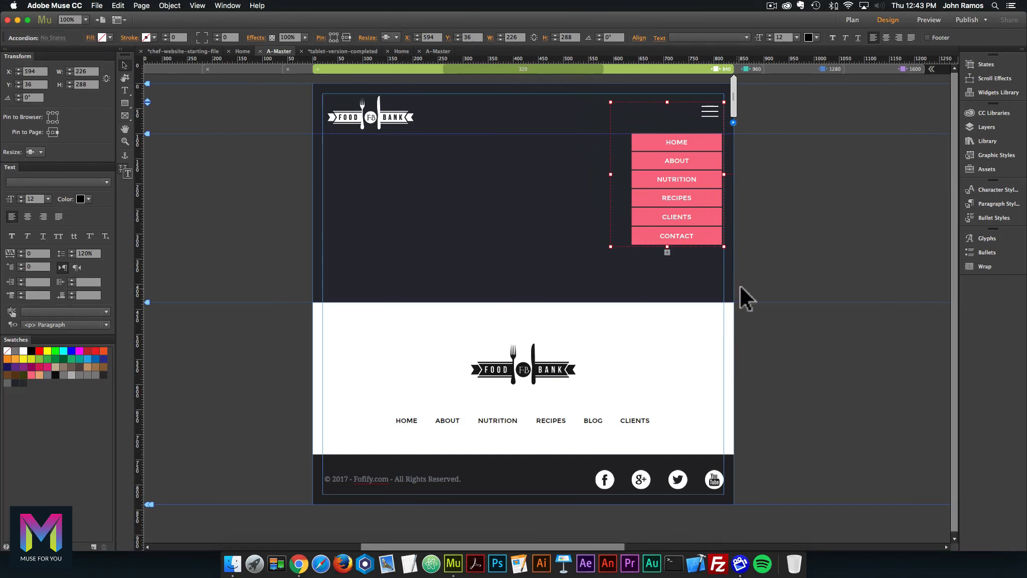
Rearrange the hamburger Image Frame and Accordion order under Header, then check the accordion label.
left_click(709, 111)
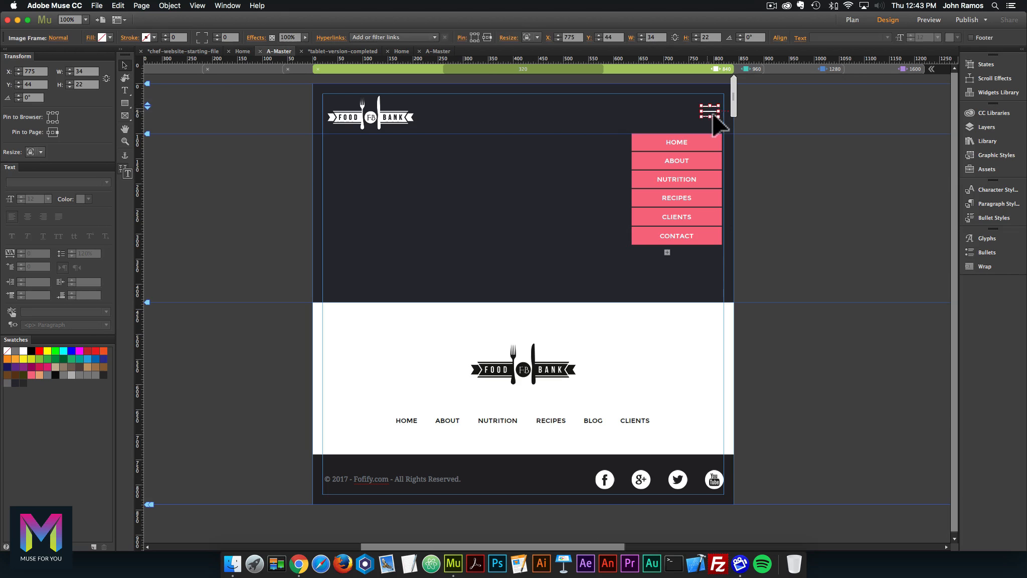
left_click(987, 125)
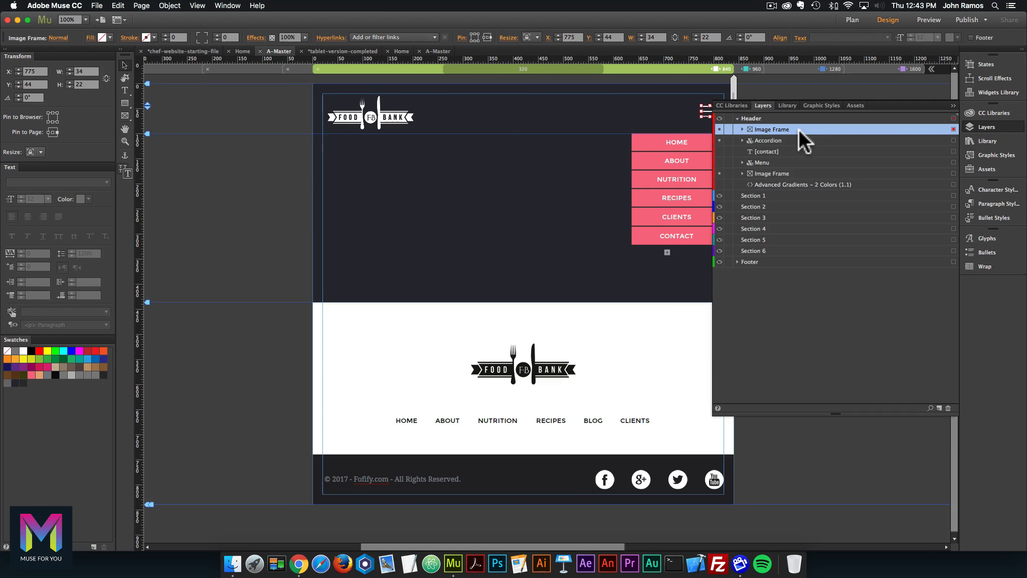
left_click_drag(792, 126, 787, 146)
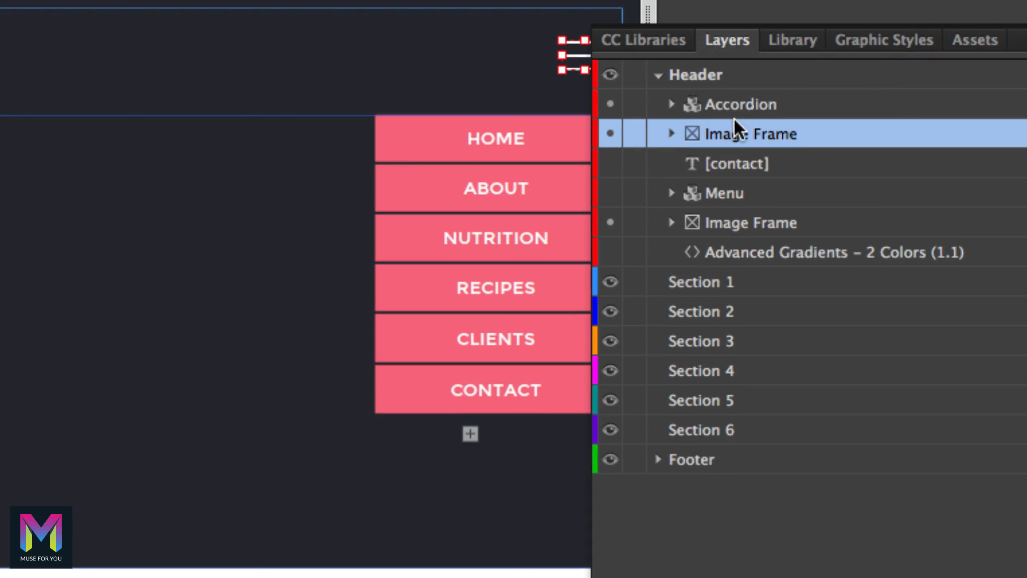
left_click_drag(734, 118, 738, 153)
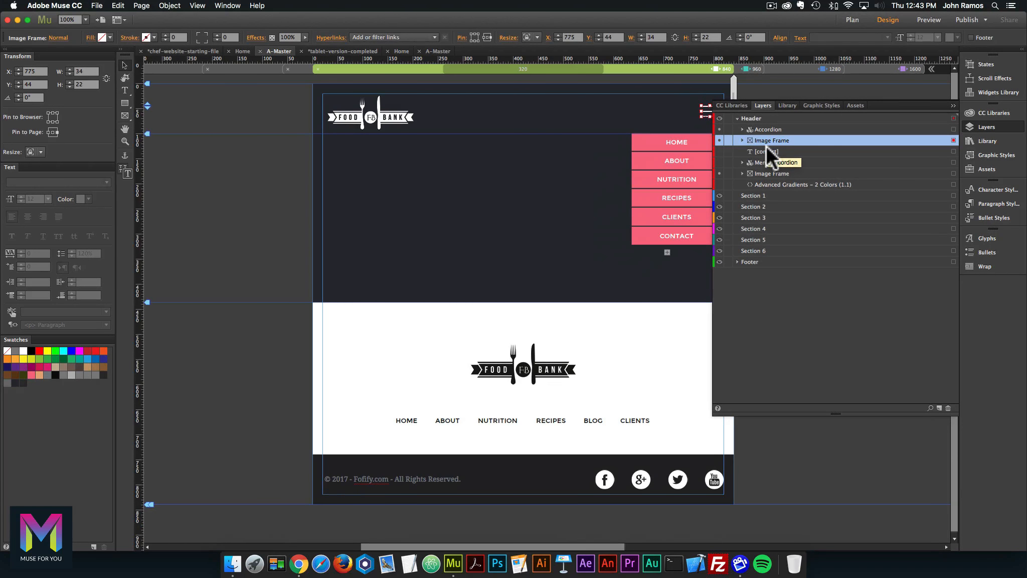
left_click(981, 129)
left_click(828, 163)
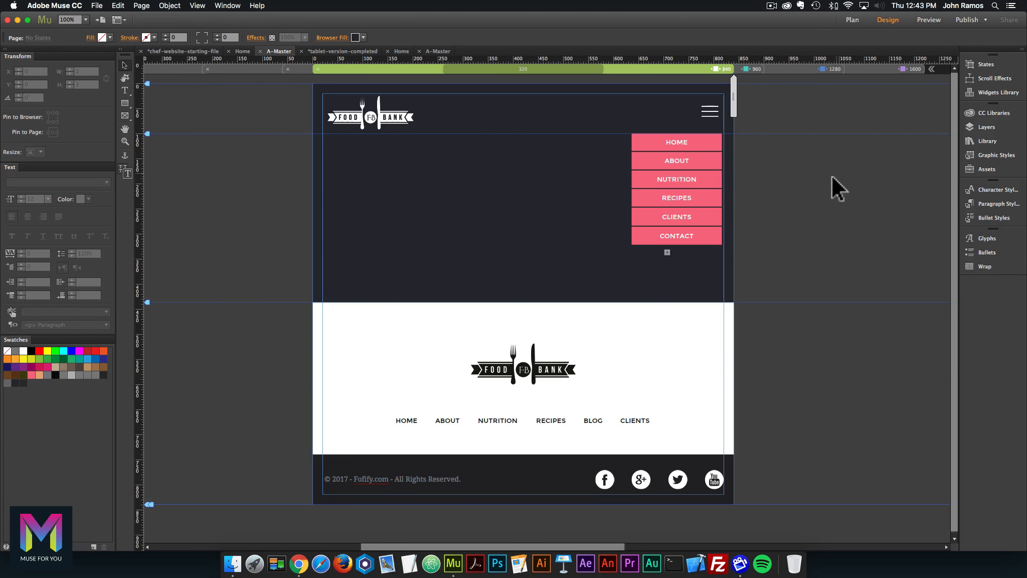
left_click(692, 114)
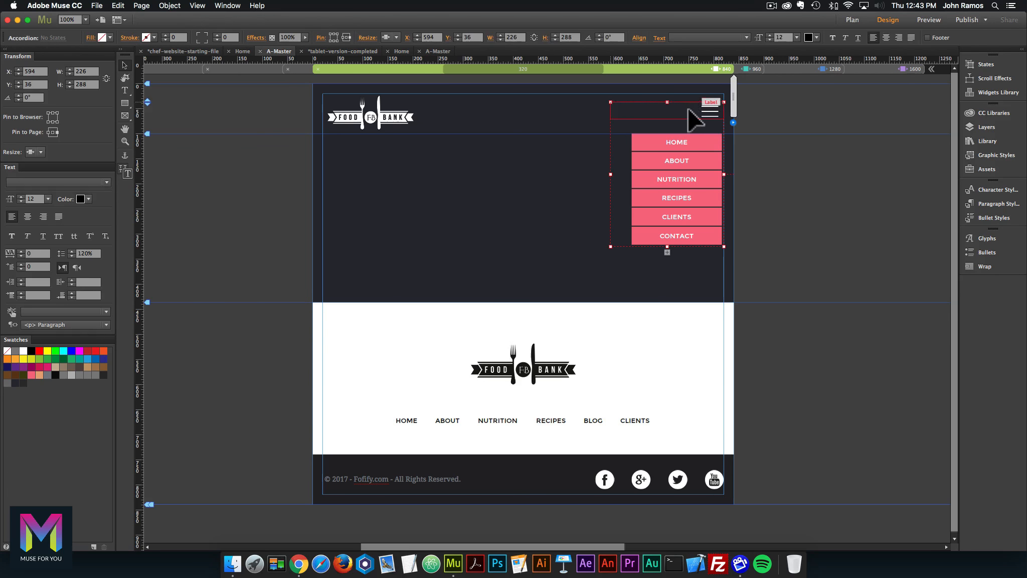
left_click(829, 189)
Preview the page in Chrome and toggle the hamburger menu open and closed.
left_click(97, 5)
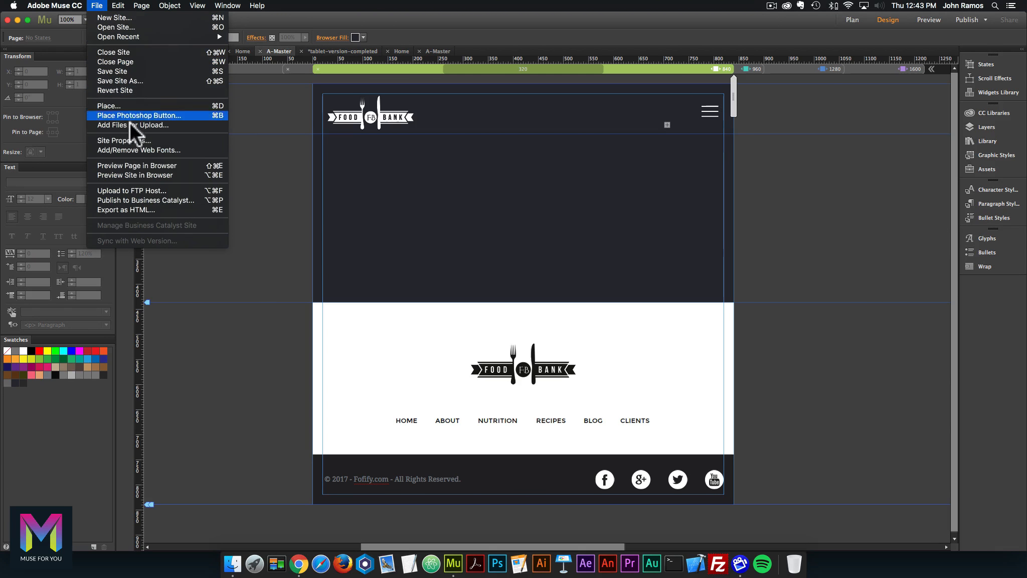
left_click(135, 165)
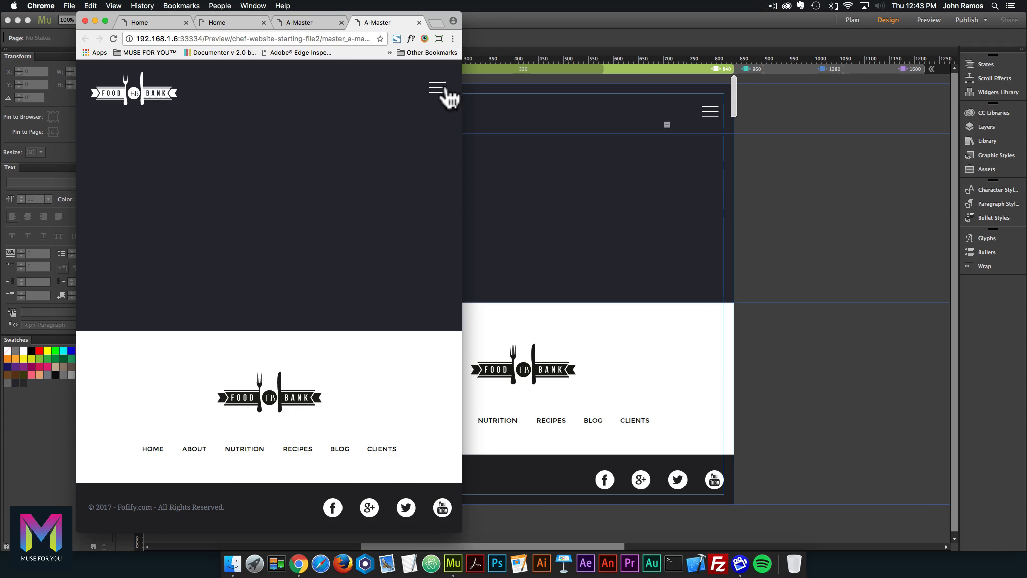
left_click(441, 87)
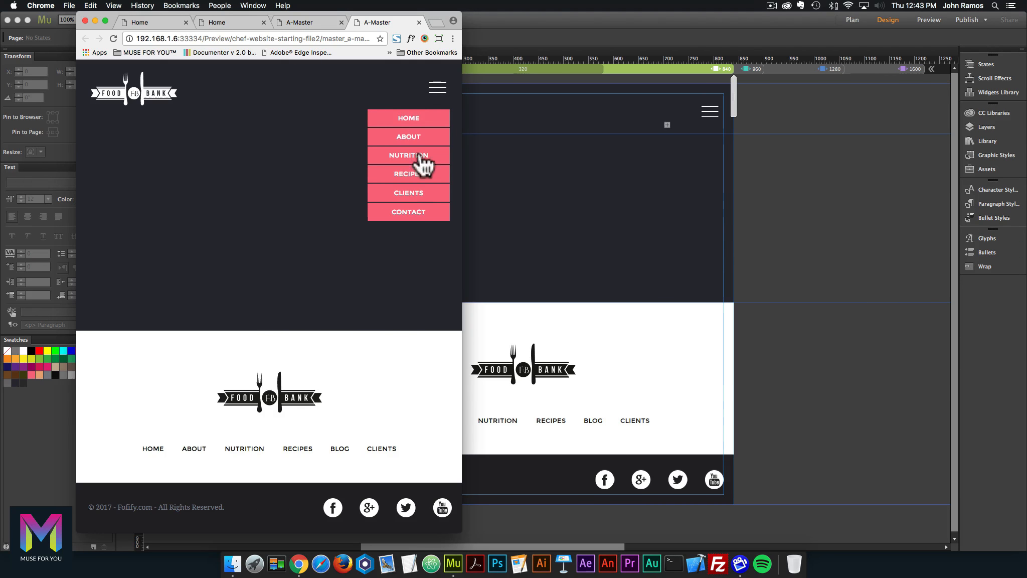
left_click(438, 88)
Widen Chrome to the desktop navigation, then go to Muse's Plan view.
left_click_drag(462, 127, 421, 133)
left_click_drag(530, 140, 695, 163)
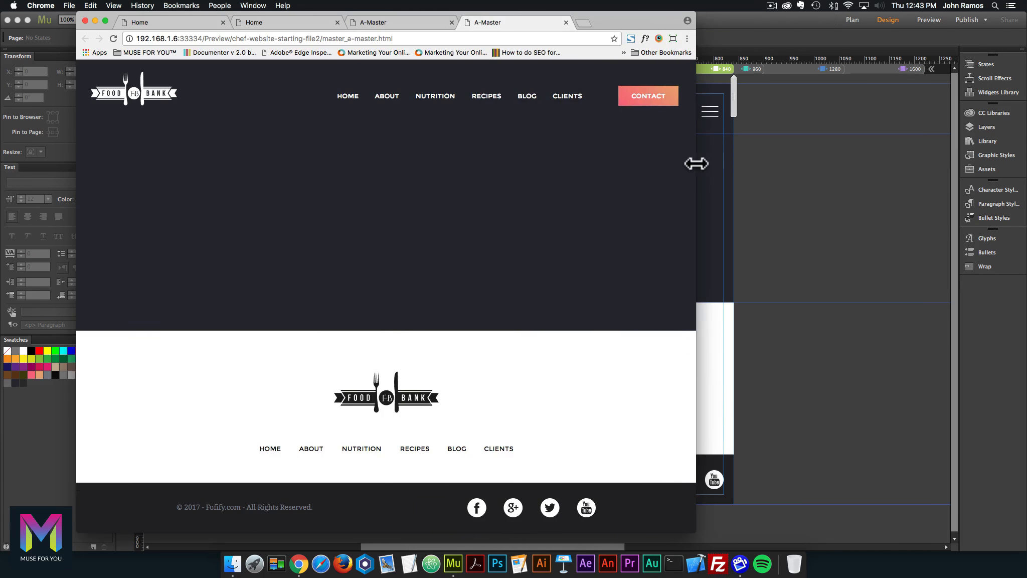
left_click(826, 178)
left_click(852, 21)
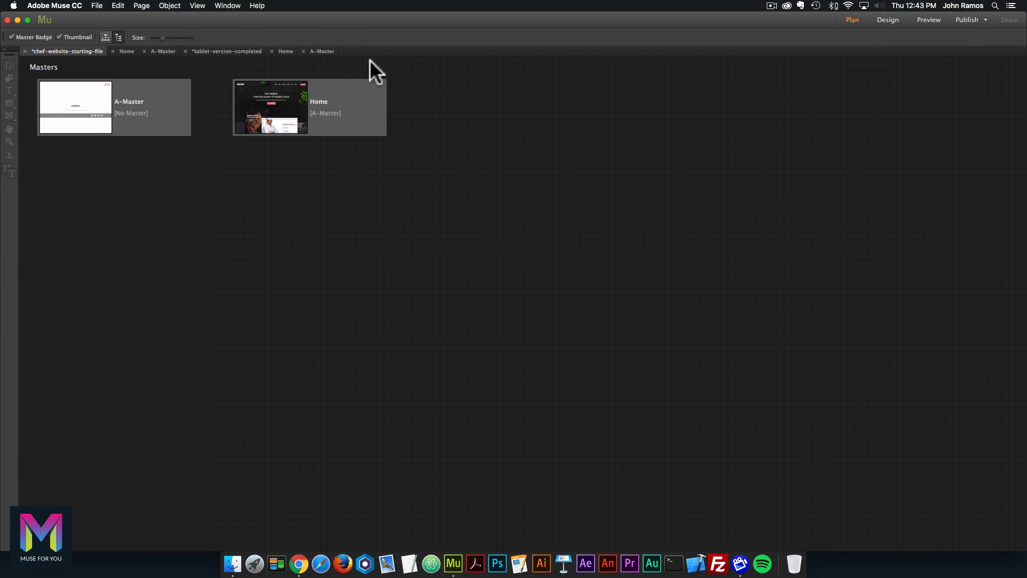
Open the Home page from Plan view, zoom out to 50%, and preview it in the browser.
double_click(295, 103)
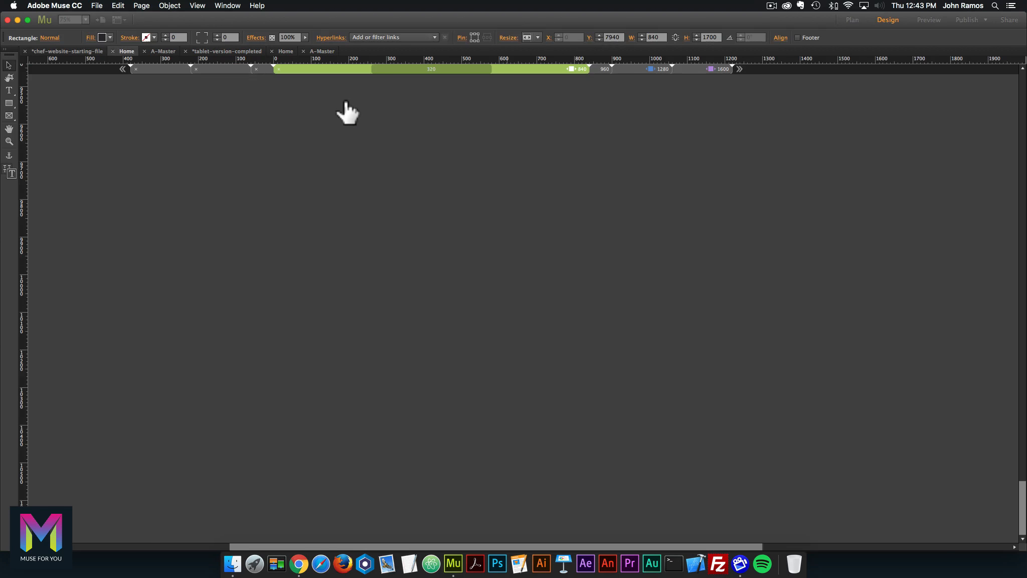
key("super+minus")
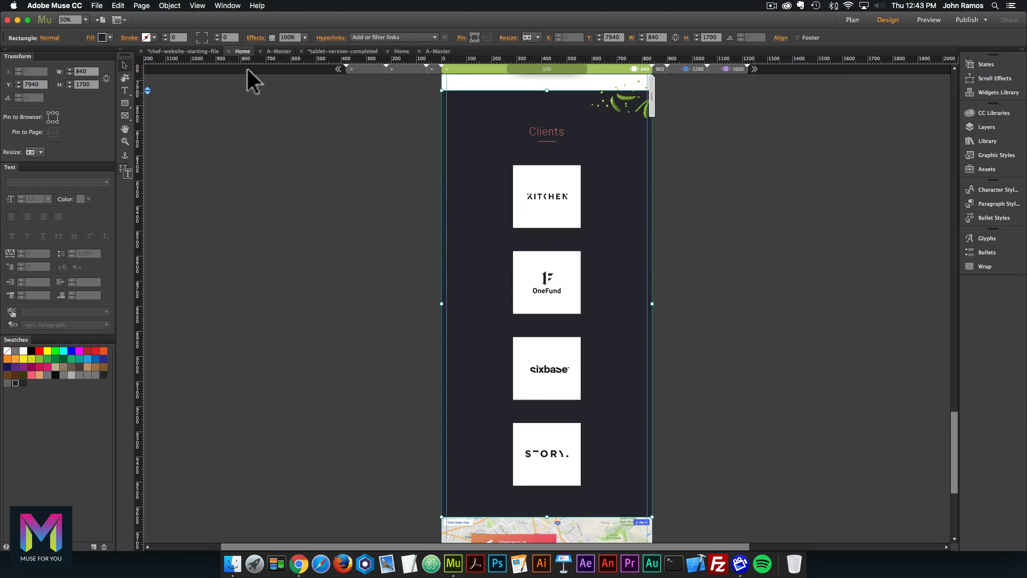
left_click(97, 5)
left_click(146, 165)
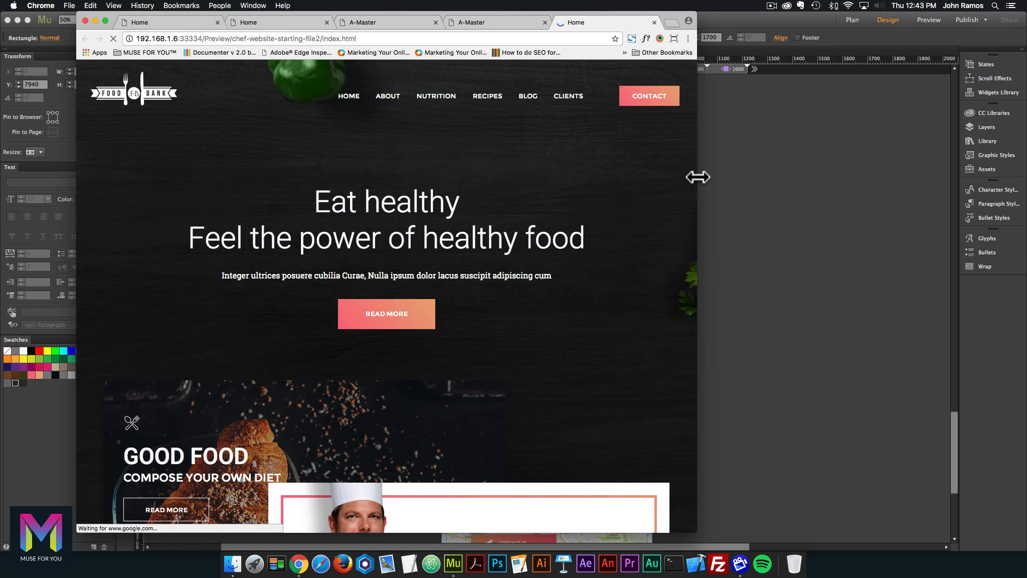
Resize the Home preview to mobile and back, and toggle the hamburger dropdown twice.
left_click_drag(697, 174, 494, 174)
left_click_drag(652, 181, 490, 144)
left_click(471, 95)
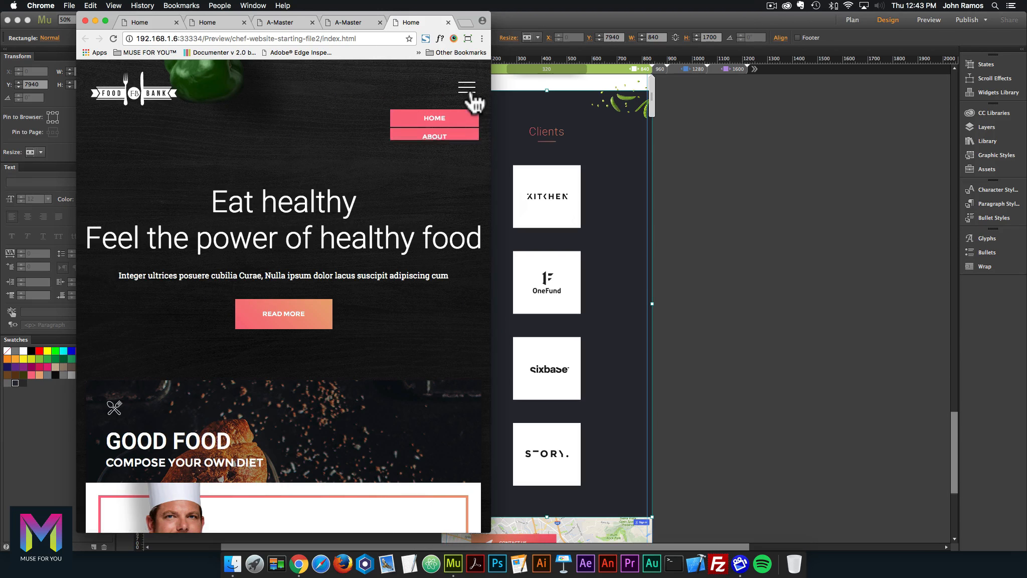
left_click(472, 95)
left_click(470, 95)
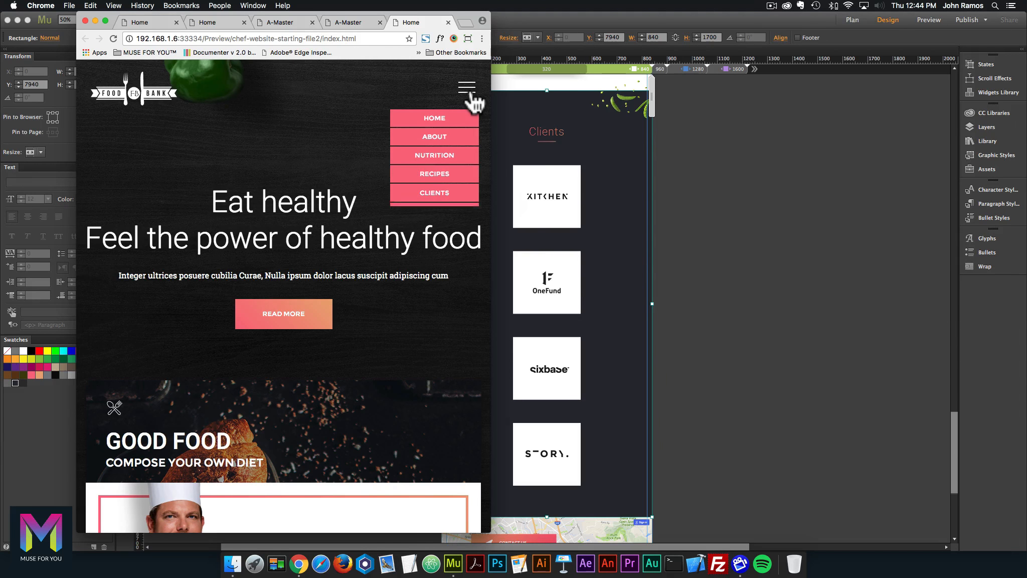
left_click(471, 96)
Resize the preview to watch the hero heading wrap, highlight it, and return to Muse.
left_click_drag(492, 112, 556, 132)
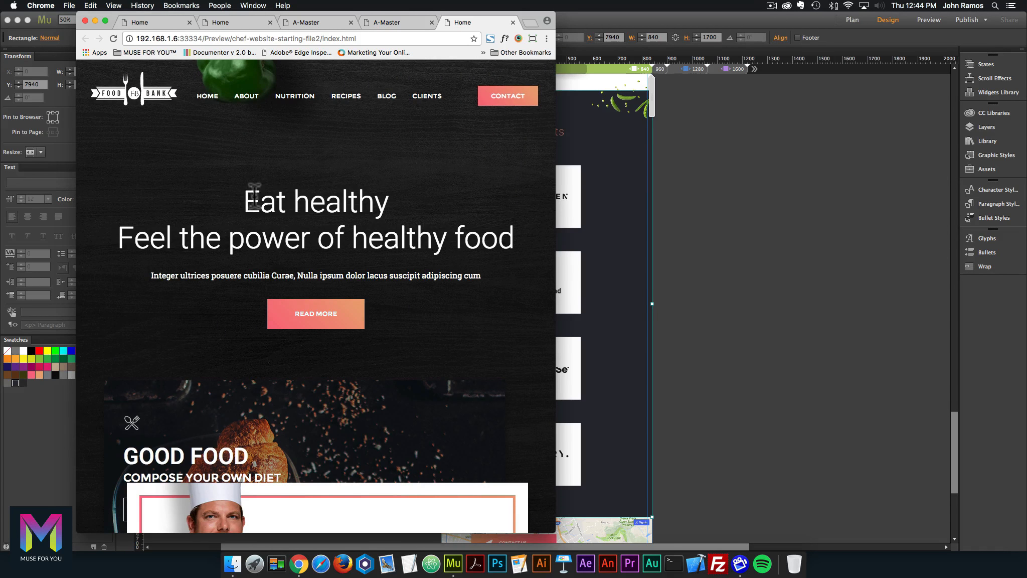
mouse_move(245, 197)
left_mouse_down()
mouse_move(447, 237)
mouse_move(522, 242)
mouse_move(517, 210)
mouse_move(399, 216)
mouse_move(524, 223)
left_mouse_up()
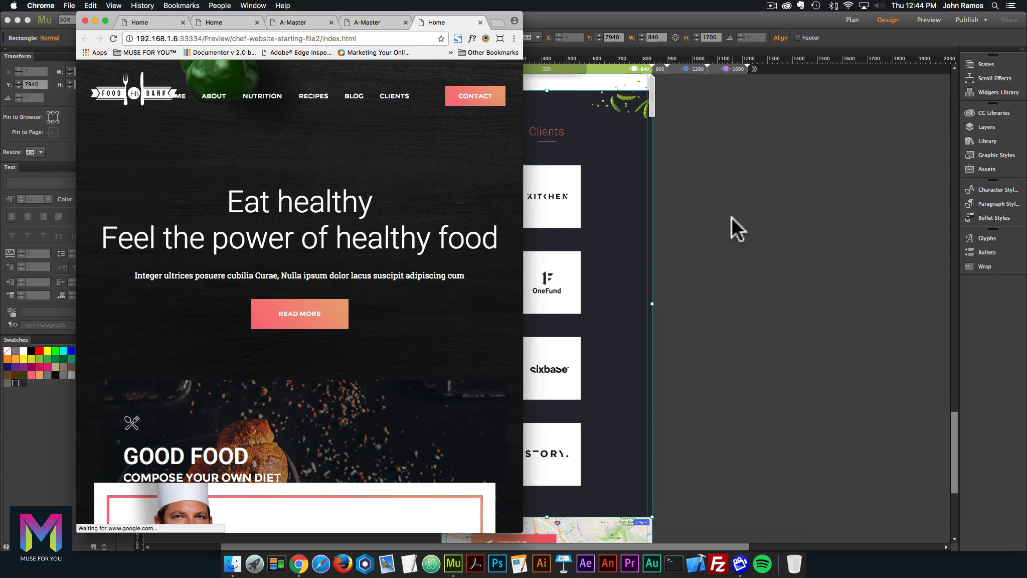
left_click(732, 217)
scroll(663, 130, "up", 20)
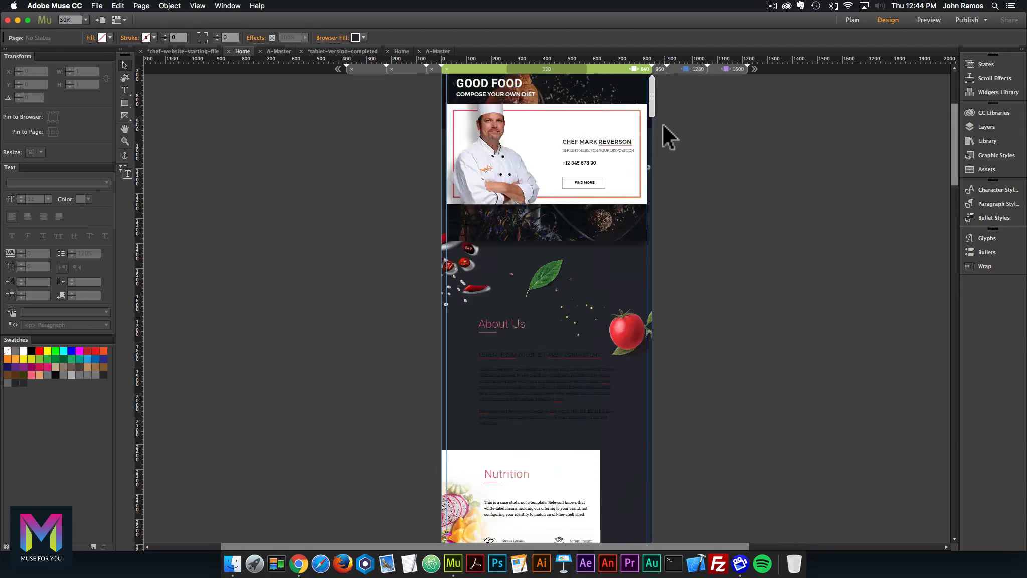
Check the hero heading's size on the completed tablet version's Home page.
left_click(400, 51)
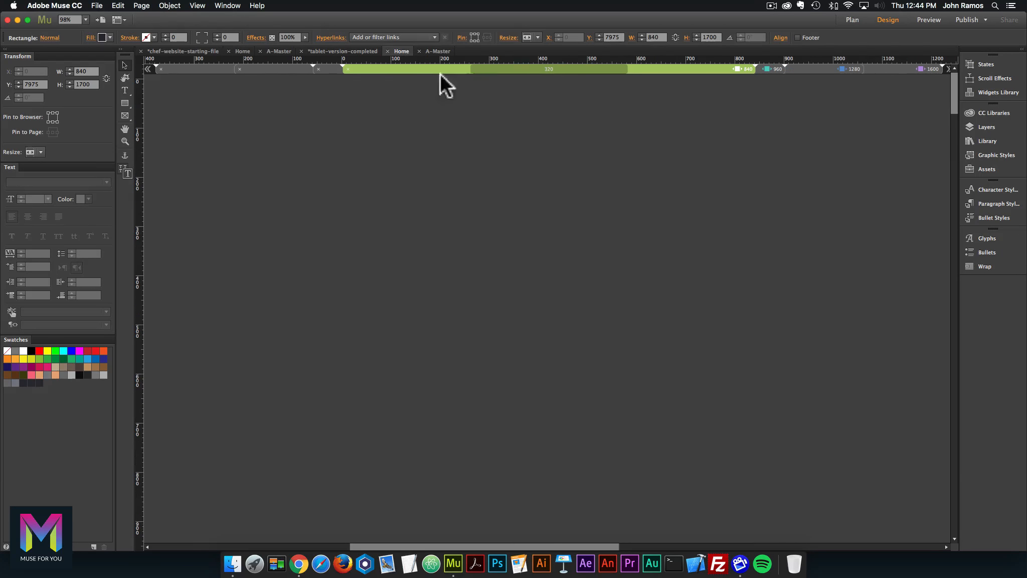
left_click(553, 232)
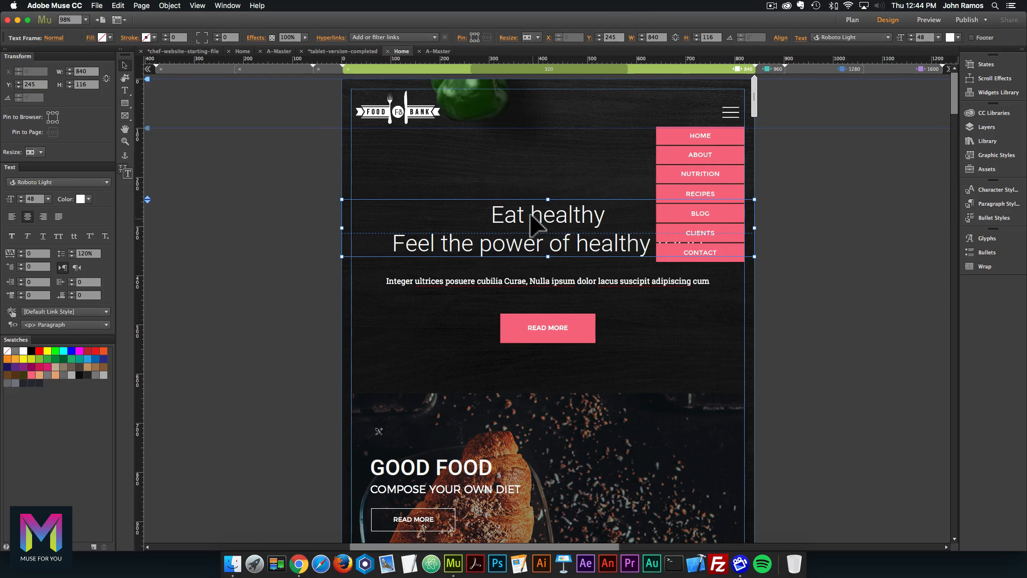
double_click(530, 232)
key("super+a")
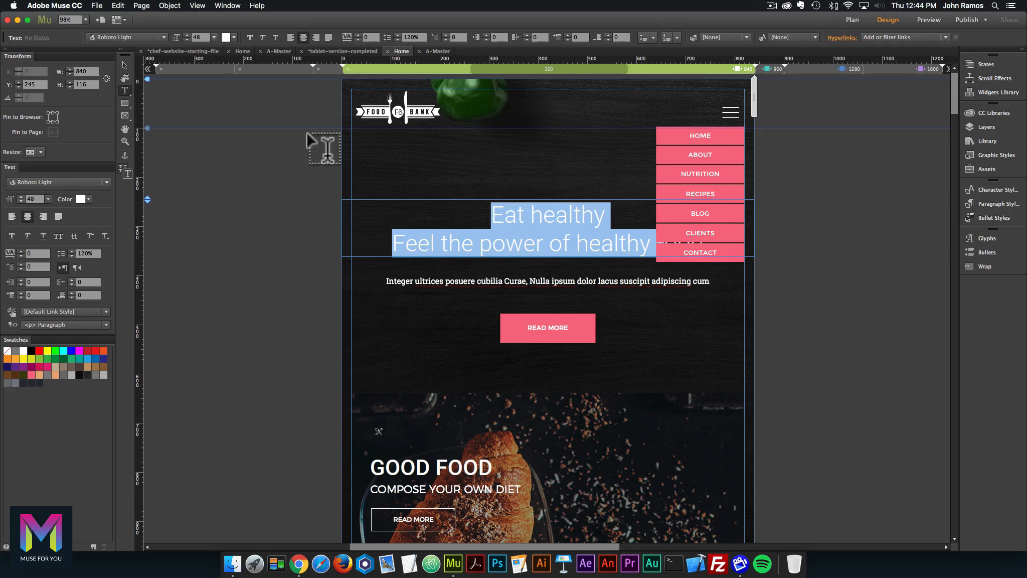
left_click(125, 65)
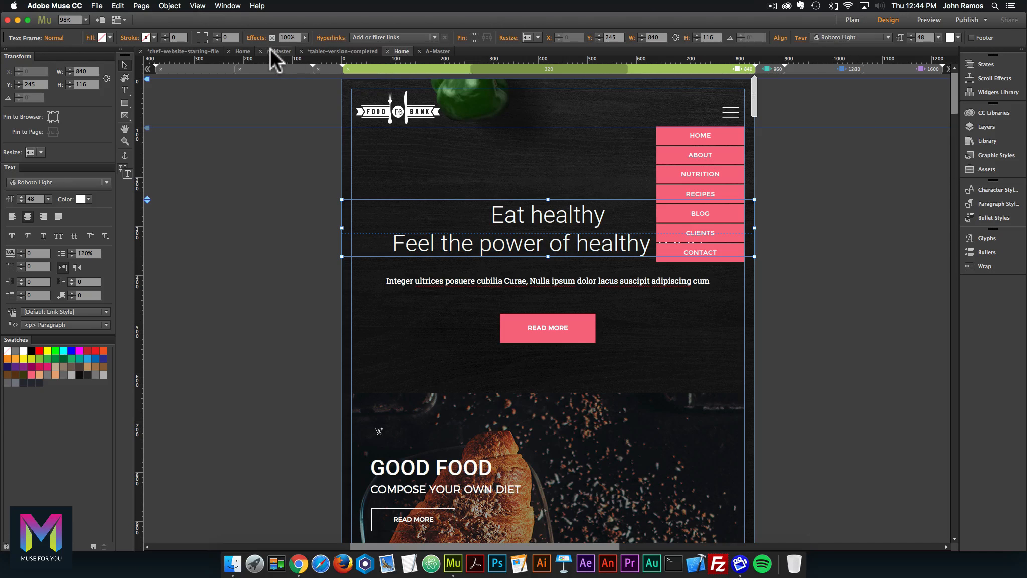
Set the working Home page's hero heading font size to 48.
left_click(240, 51)
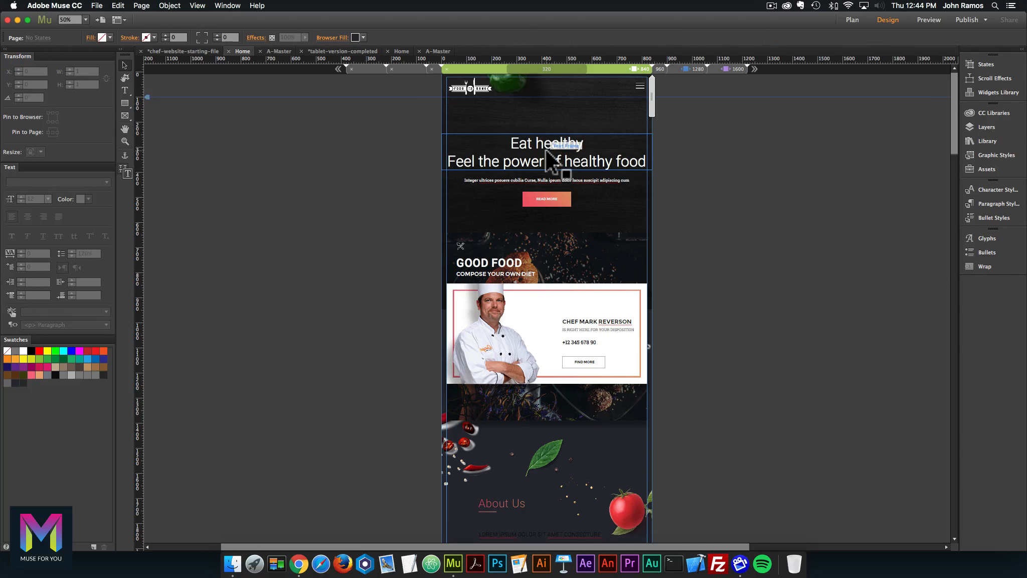
double_click(545, 149)
left_click_drag(491, 140, 718, 168)
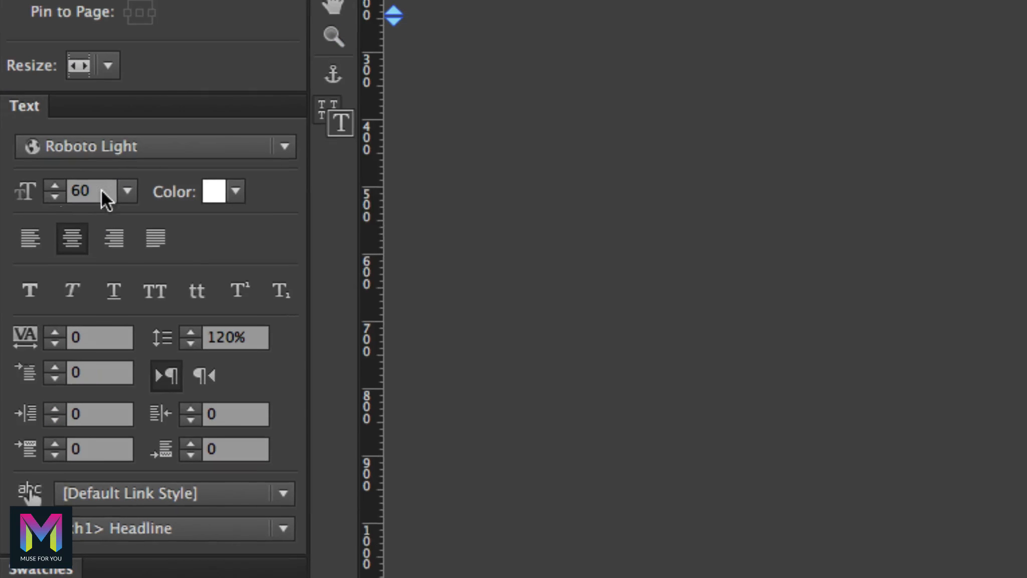
left_click(31, 199)
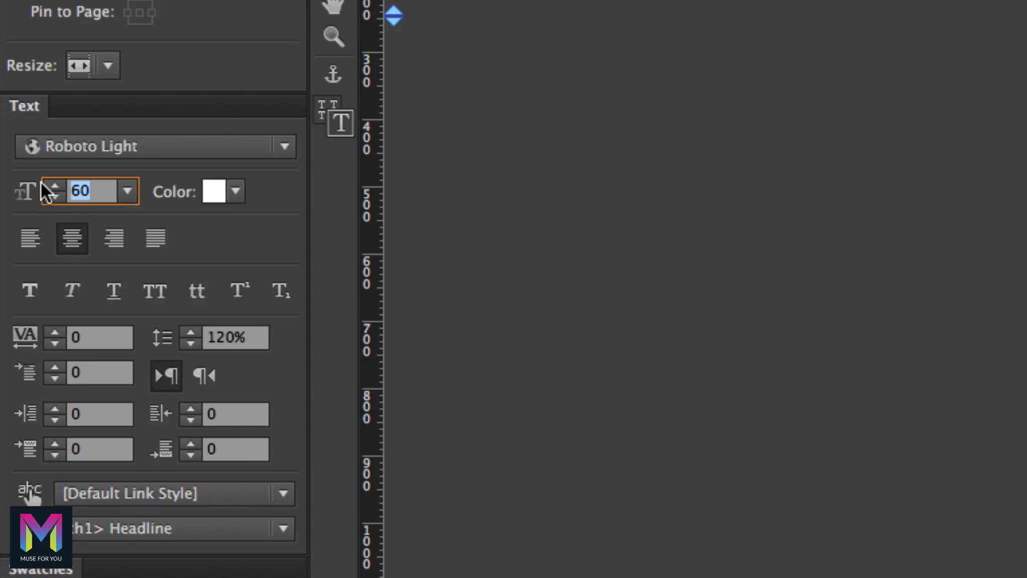
type("48")
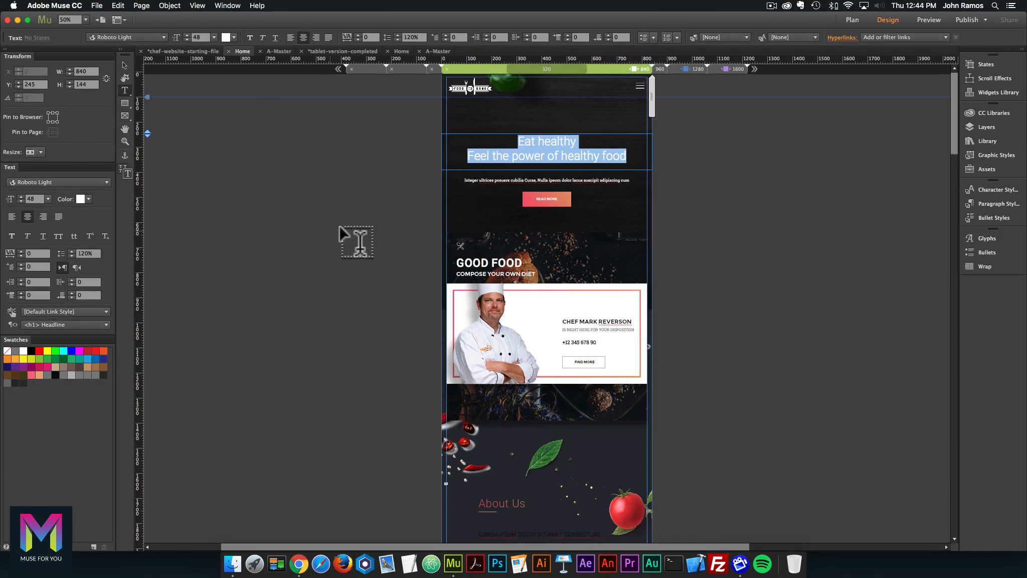
left_click(128, 65)
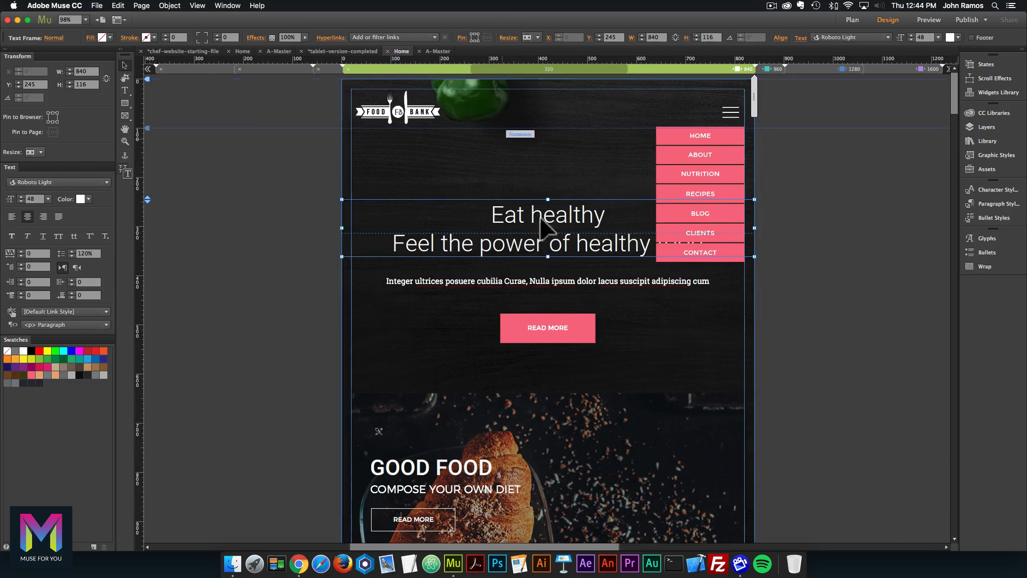
Compare the intro paragraph's text settings between the reference and working Home pages.
double_click(522, 278)
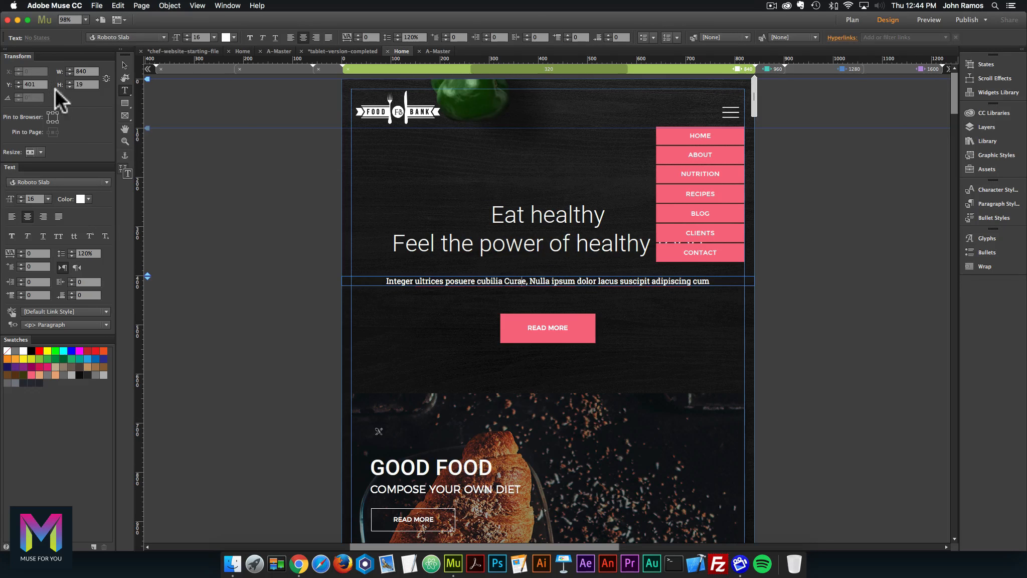
left_click(124, 65)
left_click(243, 51)
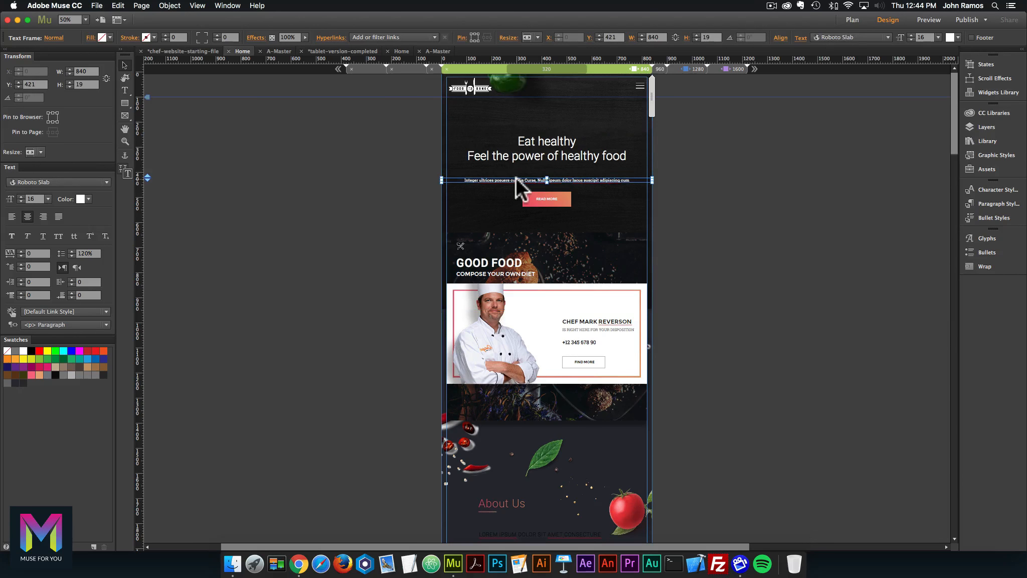
double_click(518, 179)
left_click(125, 65)
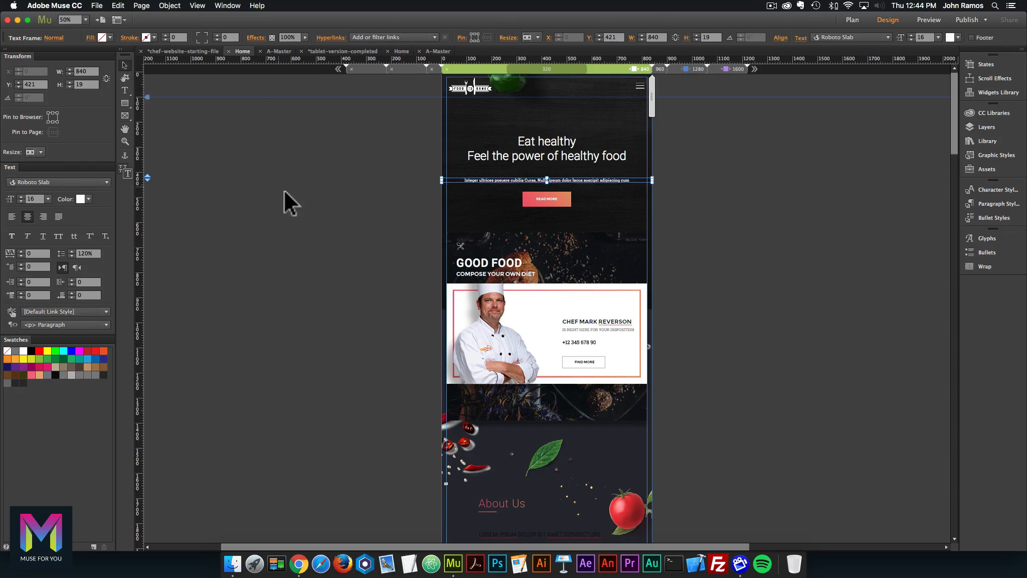
left_click(288, 203)
left_click(97, 6)
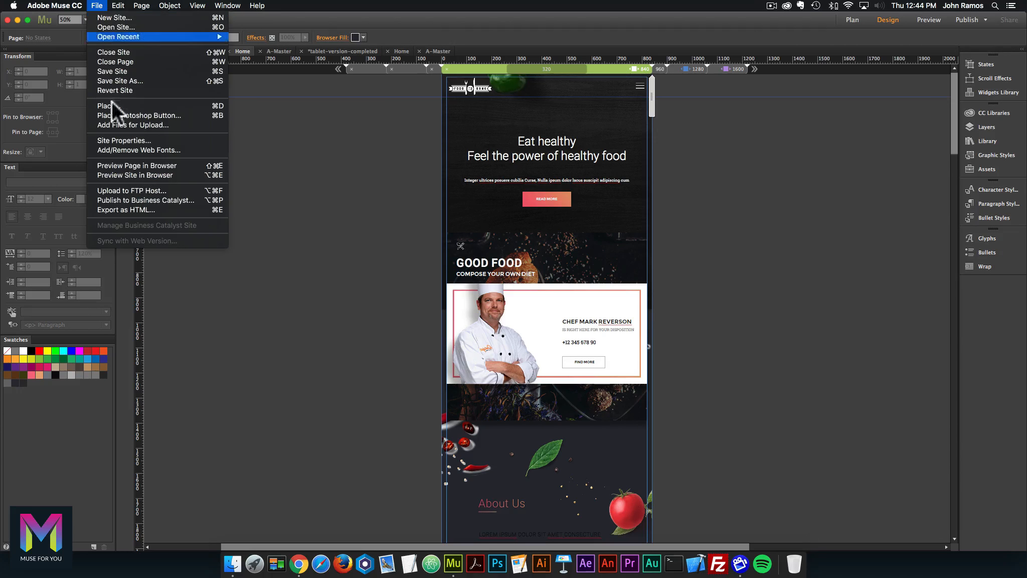
Preview the Home page in Chrome, narrow the window, and scroll down through About Us.
left_click(137, 167)
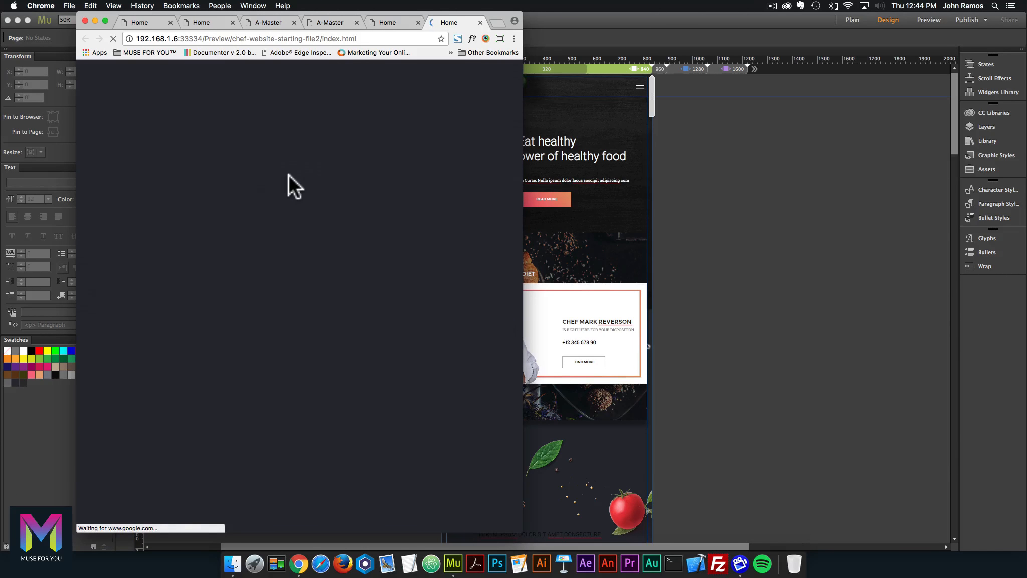
left_click_drag(523, 170, 386, 171)
scroll(448, 181, "down", 5)
scroll(442, 171, "down", 4)
scroll(443, 172, "up", 2)
scroll(333, 167, "down", 8)
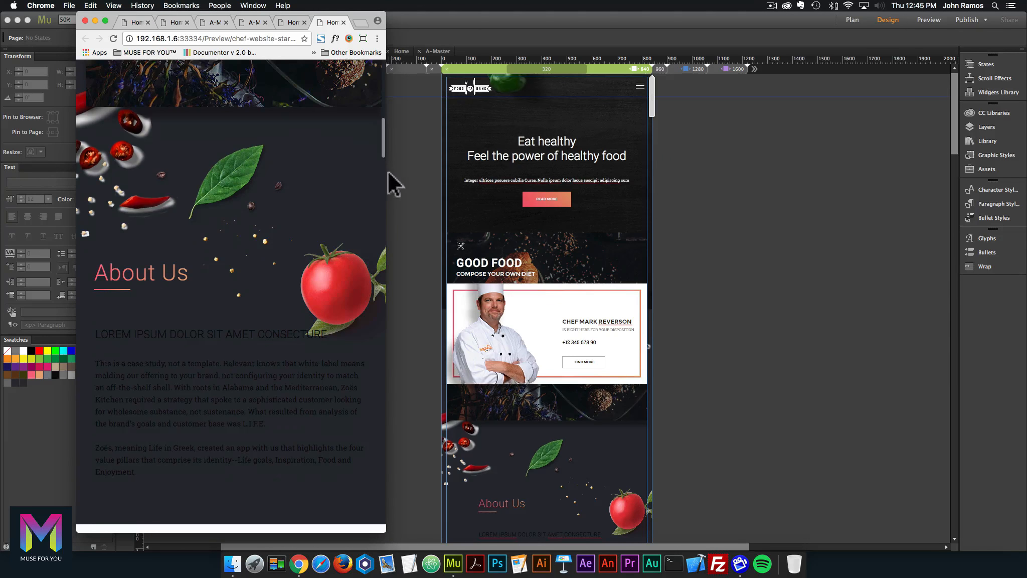
scroll(366, 176, "down", 5)
Change the A-Master browser fill from #272A33 to white (FFFFFF), then reopen the Home page.
left_click(405, 134)
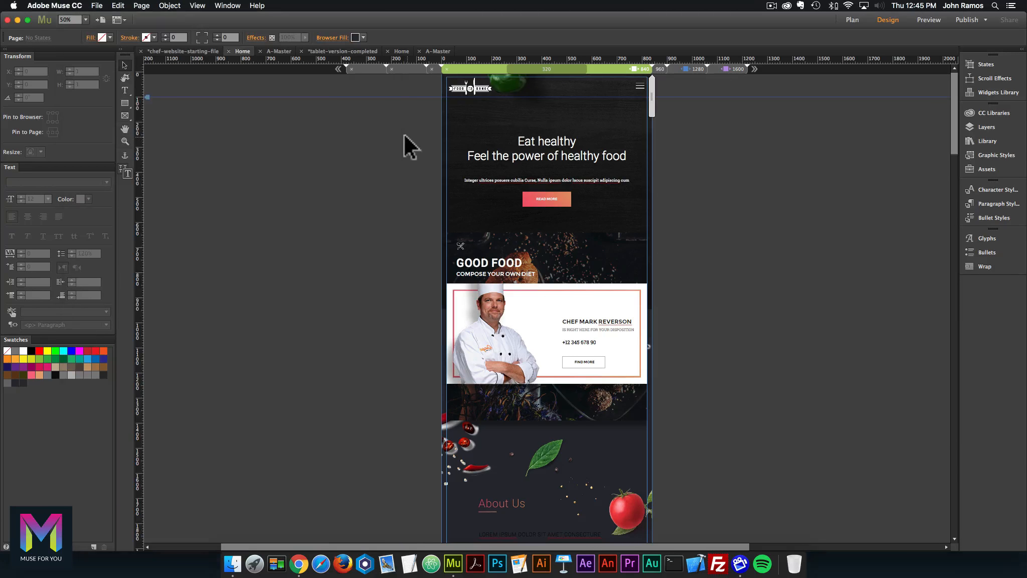
left_click(852, 20)
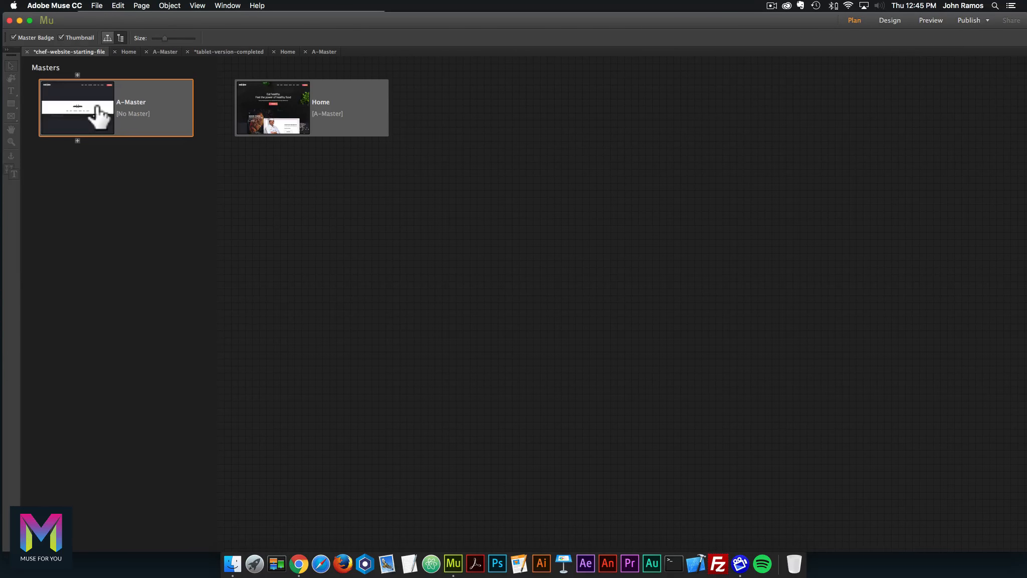
double_click(104, 115)
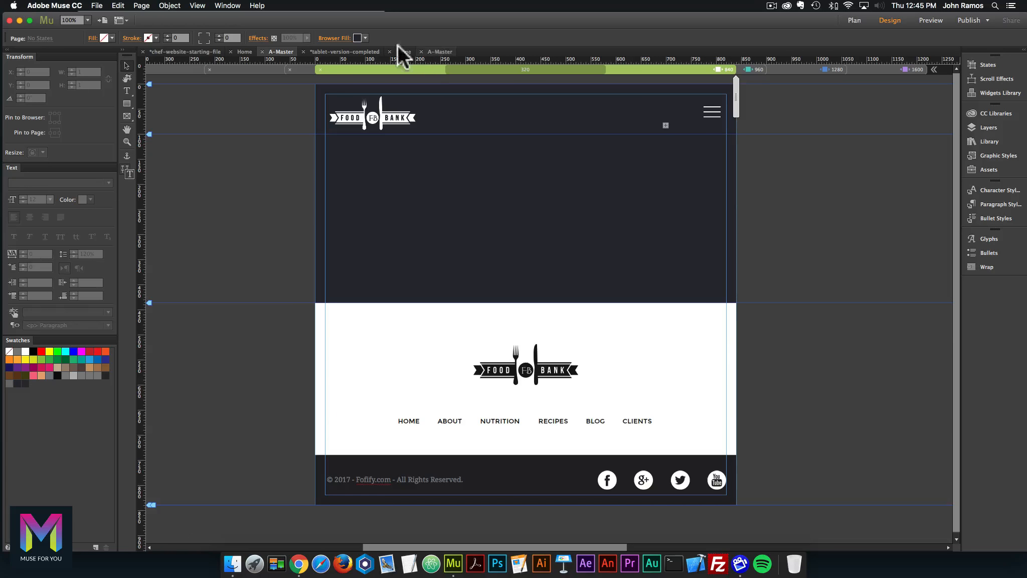
left_click(358, 38)
left_click(483, 51)
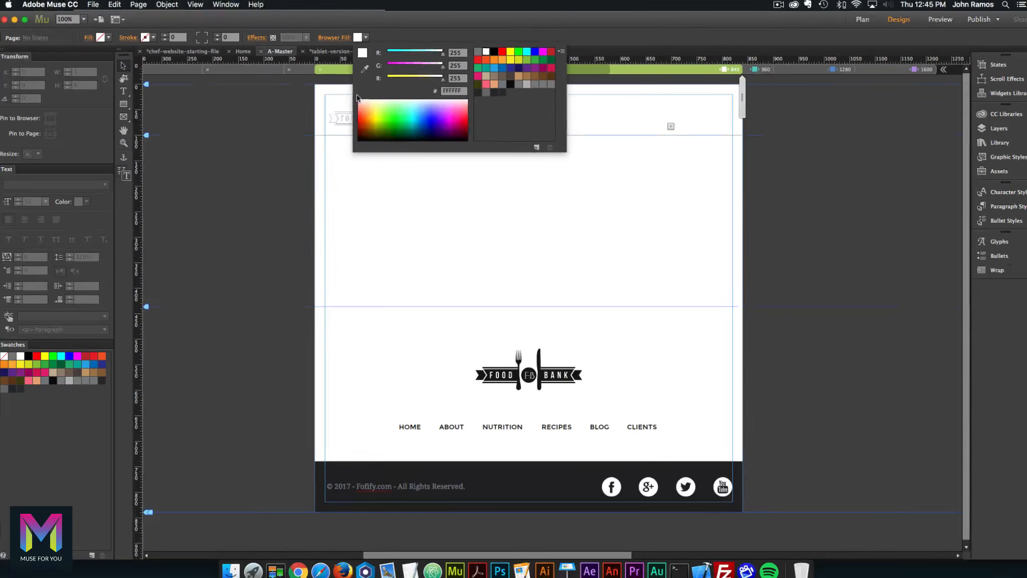
left_click(761, 45)
left_click(853, 20)
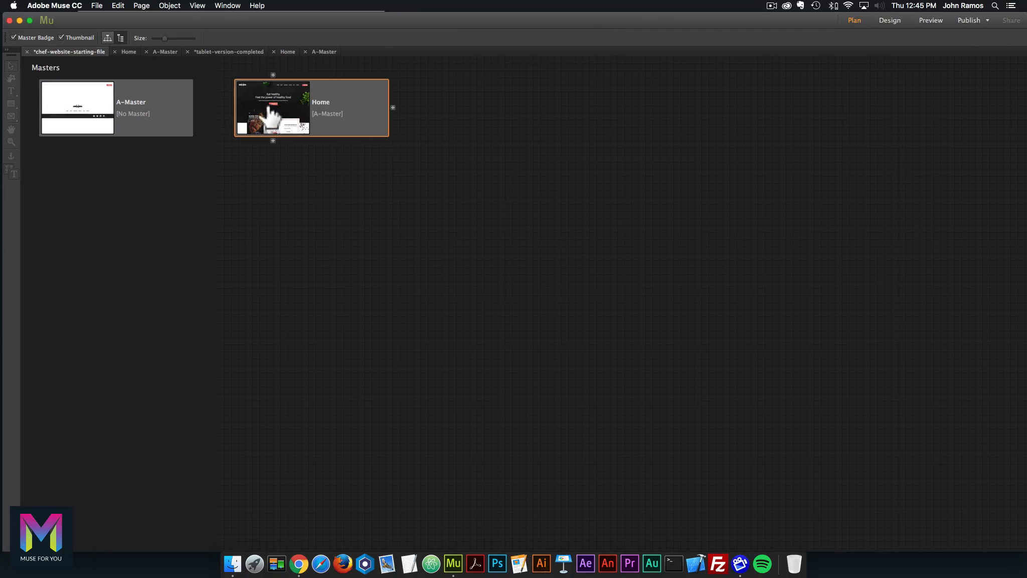
double_click(286, 105)
Preview the Home page in Chrome and widen the window step by step toward the desktop layout.
left_click(97, 5)
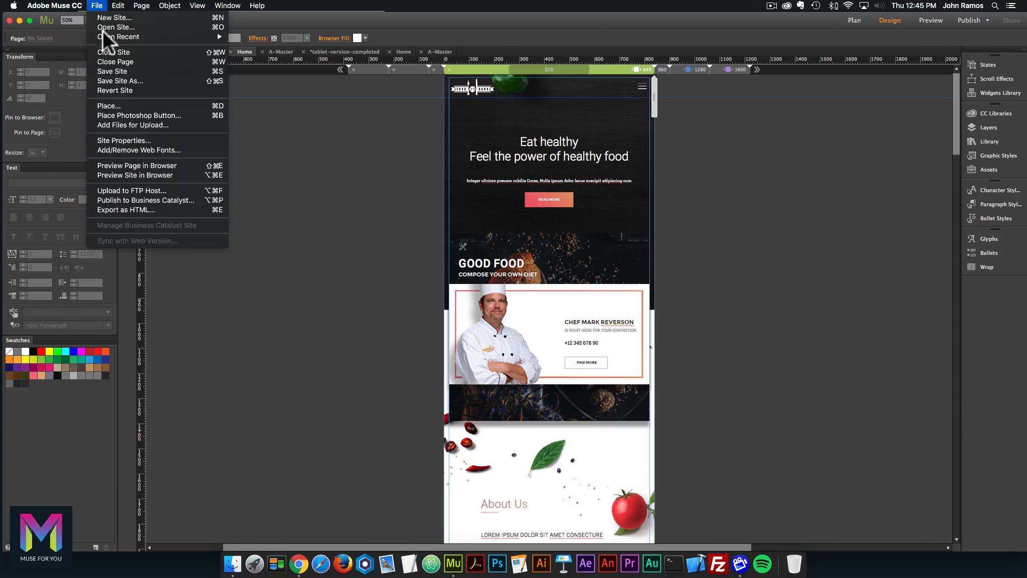
left_click(136, 165)
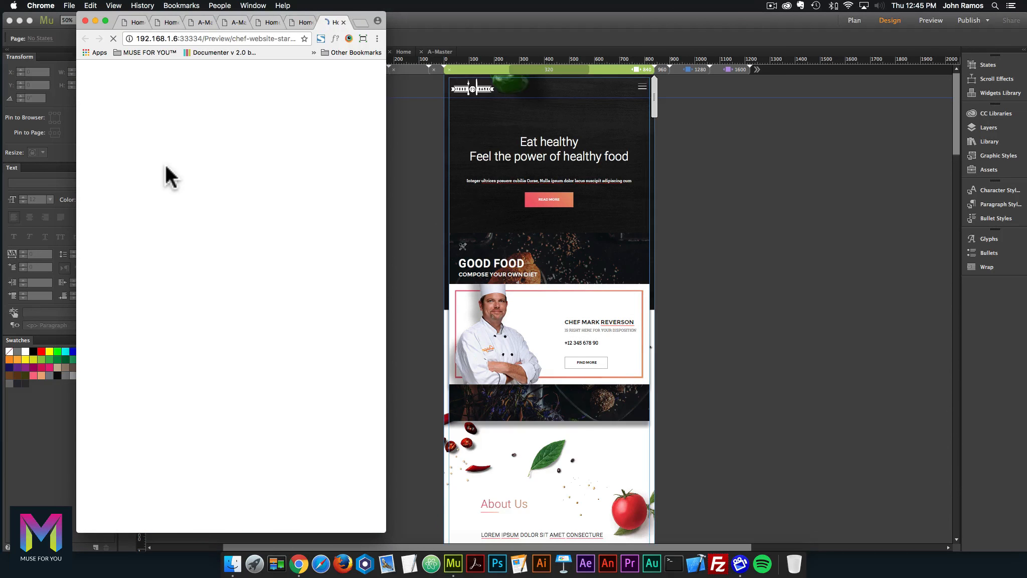
left_click_drag(385, 191, 407, 192)
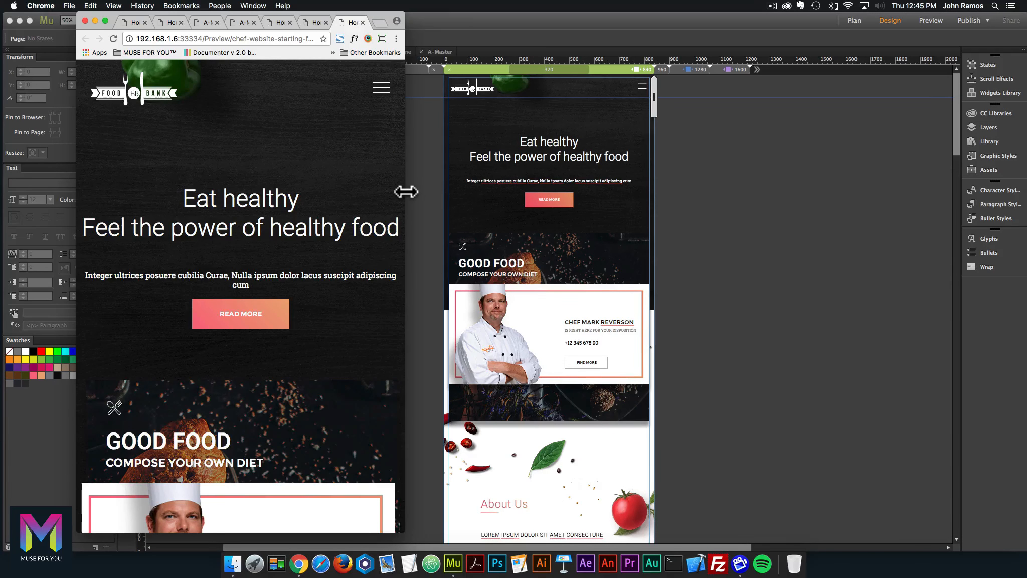
left_click_drag(406, 192, 458, 194)
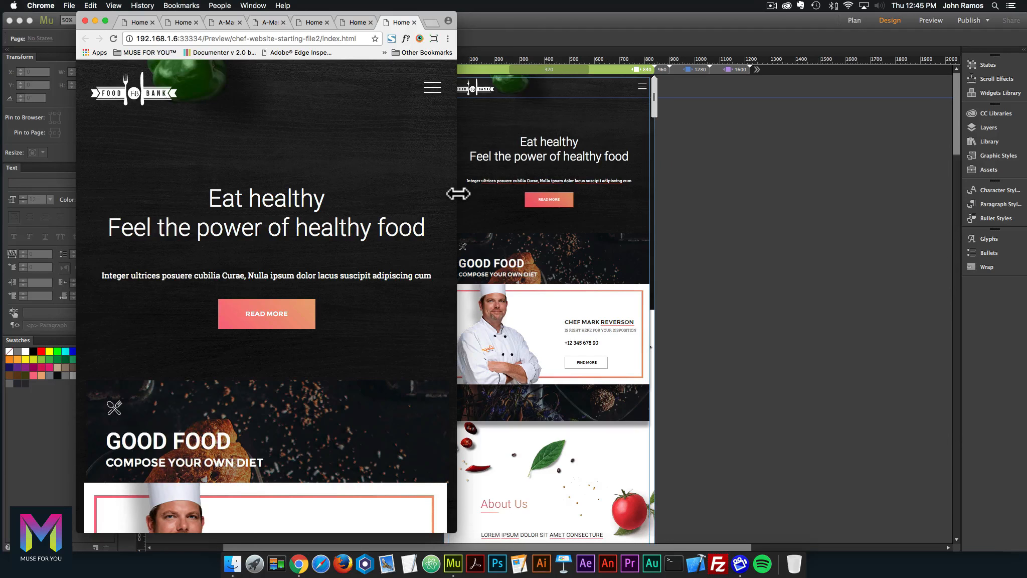
left_click_drag(458, 194, 514, 199)
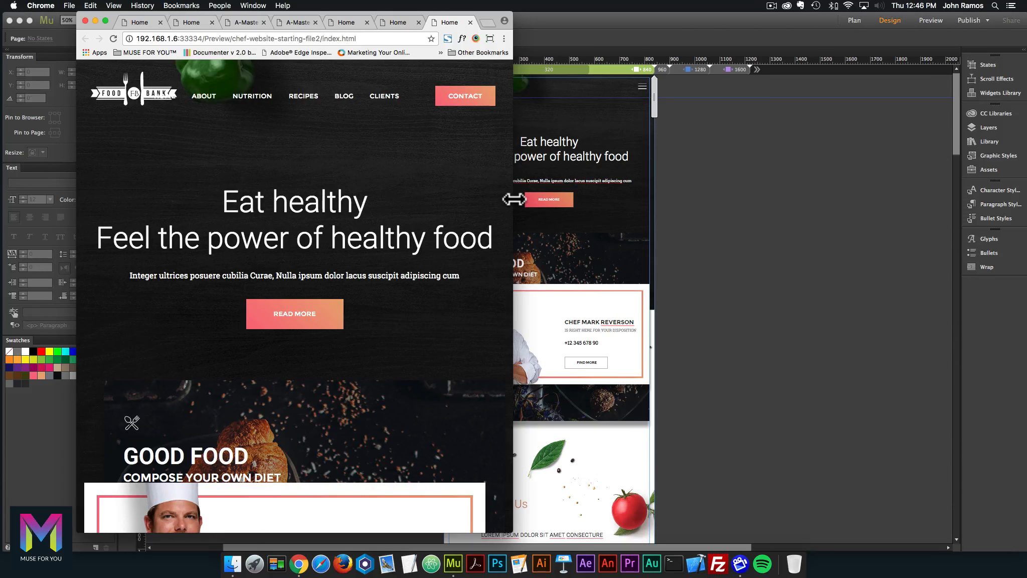
left_click_drag(514, 199, 567, 197)
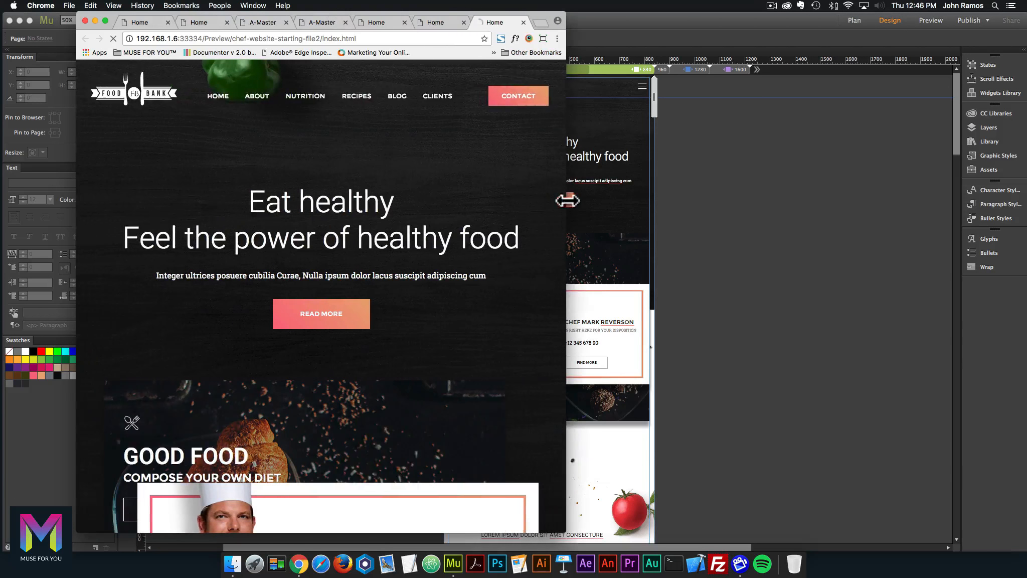
Scroll through every section at varied widths, spotting the empty gap above Our Blog.
scroll(511, 202, "down", 3)
scroll(510, 203, "down", 4)
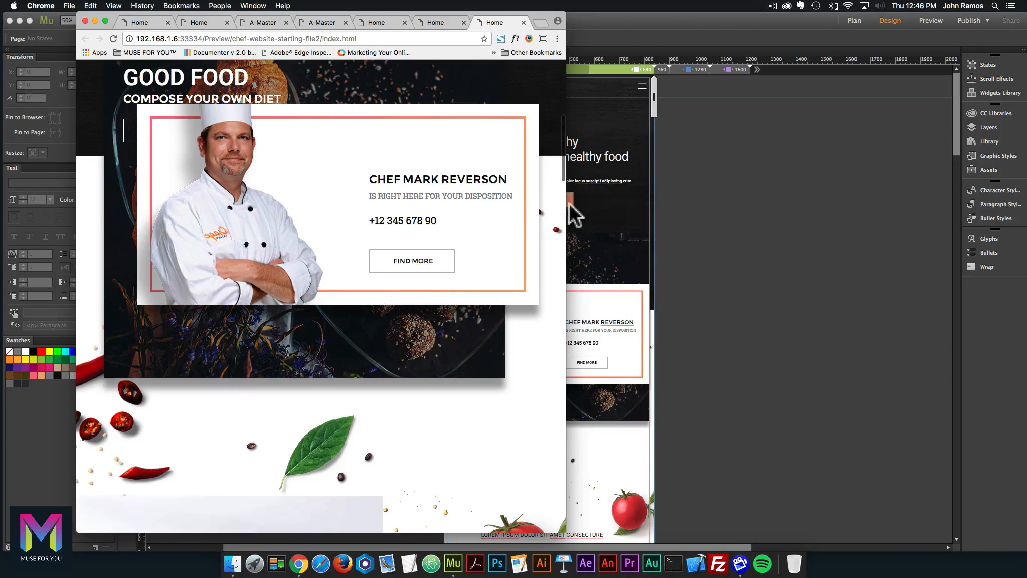
left_click_drag(566, 205, 525, 205)
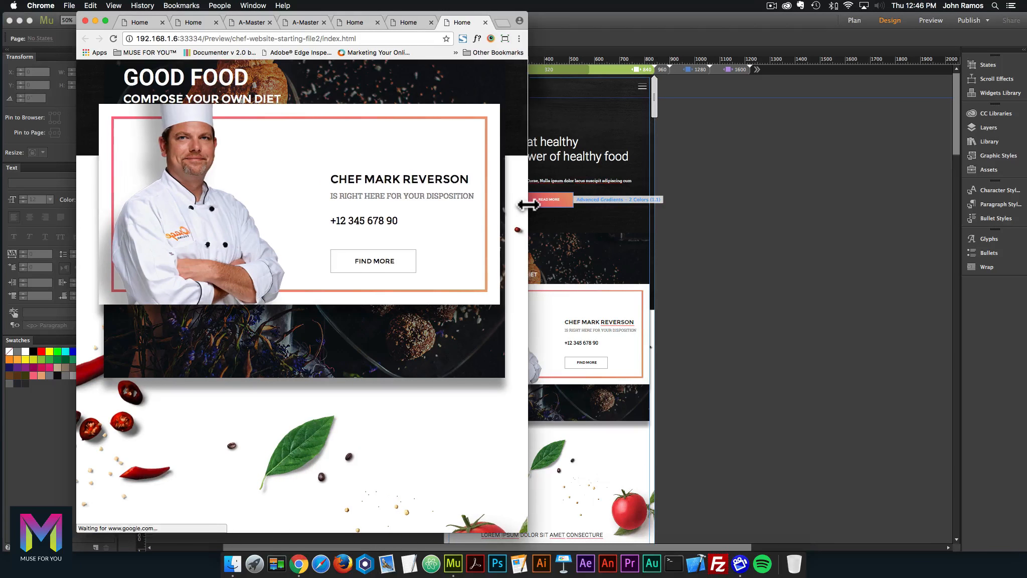
scroll(500, 203, "down", 2)
scroll(501, 204, "down", 9)
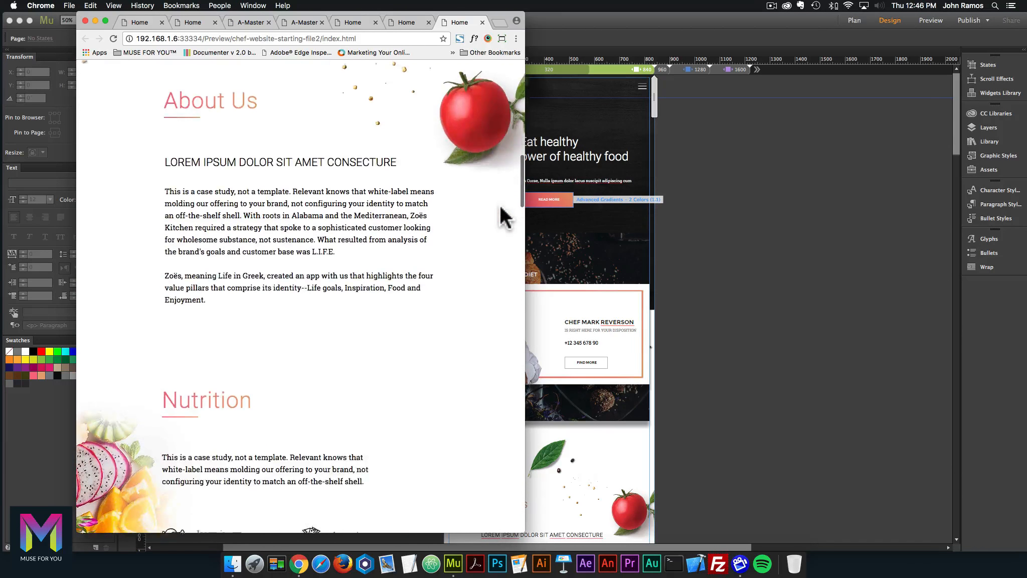
scroll(504, 216, "down", 3)
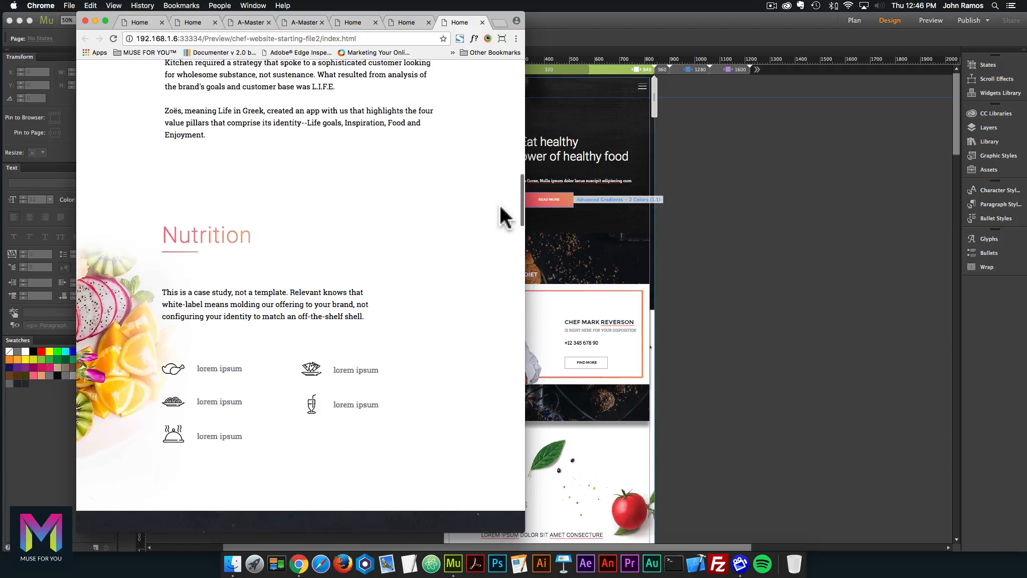
scroll(501, 207, "down", 5)
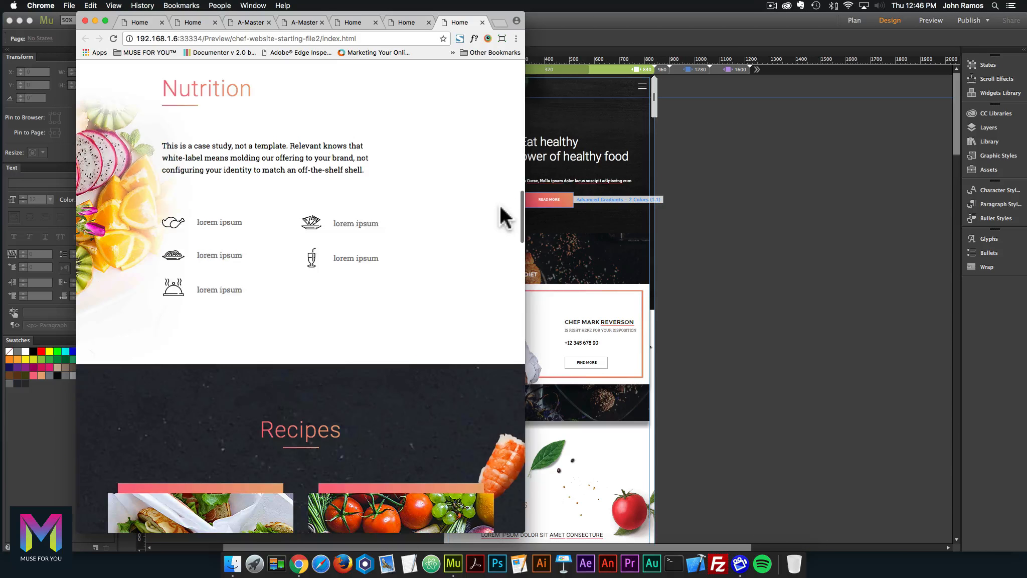
scroll(499, 206, "down", 5)
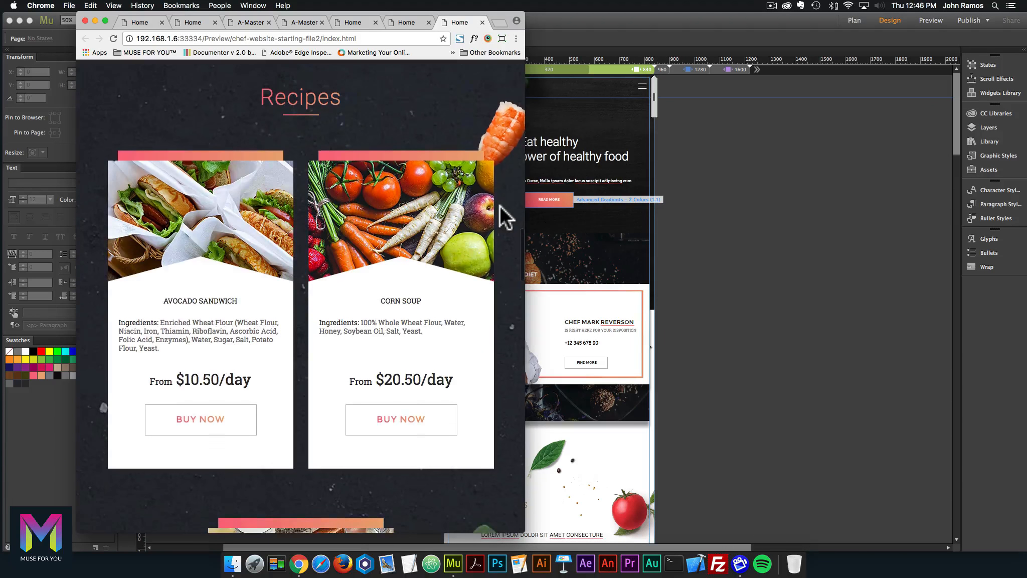
scroll(501, 205, "down", 6)
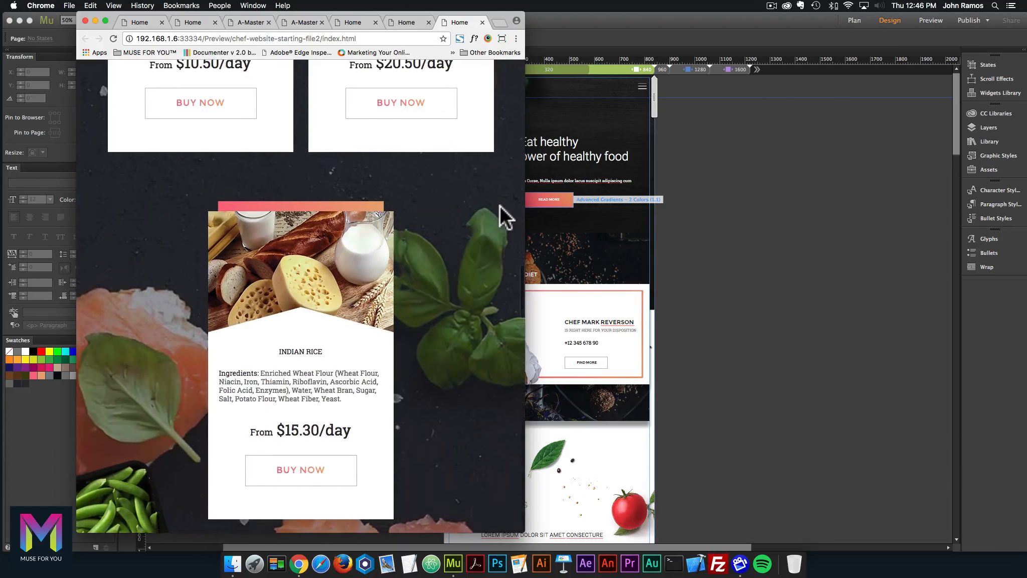
scroll(499, 206, "down", 5)
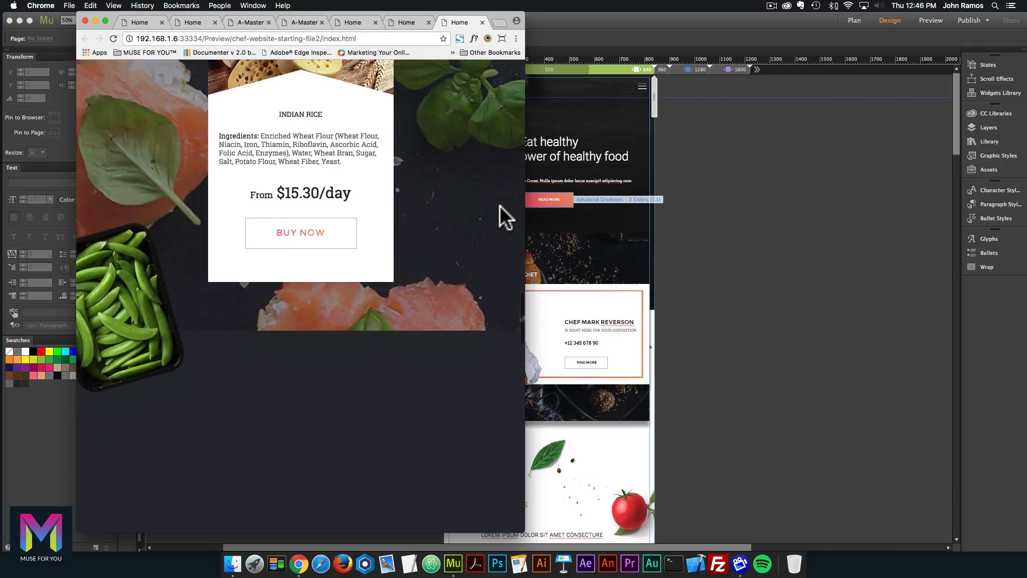
scroll(499, 206, "down", 6)
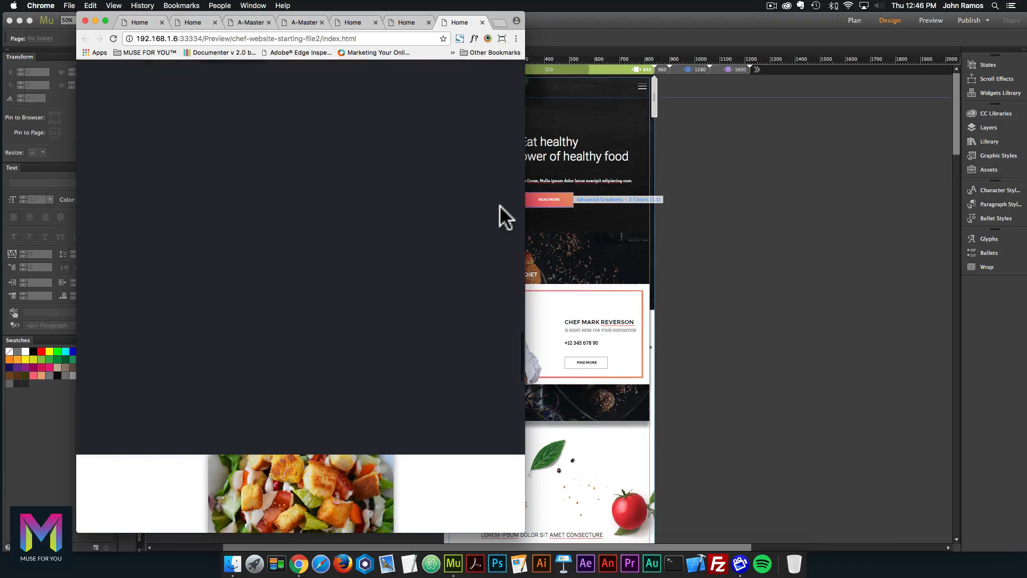
left_click_drag(525, 197, 547, 200)
scroll(508, 200, "down", 20)
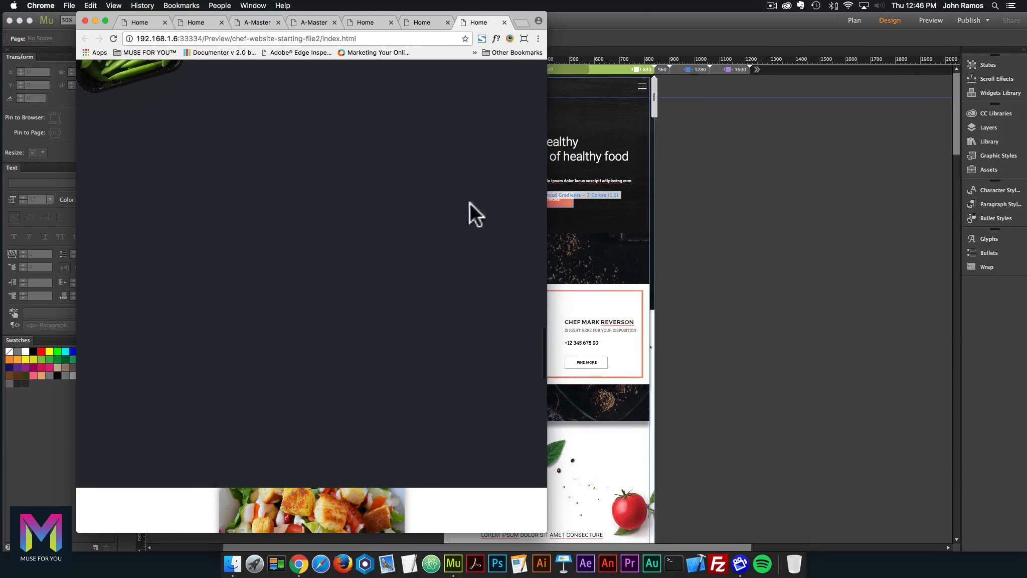
left_click(705, 143)
Set the dark Recipes background rectangle to Hide in Other Breakpoints.
scroll(677, 142, "down", 15)
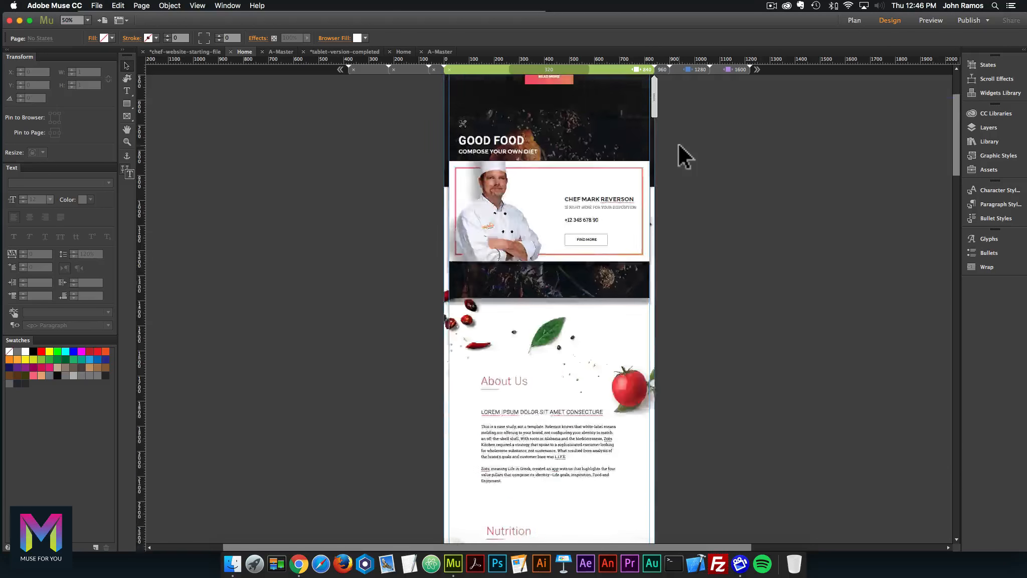
left_click(635, 208)
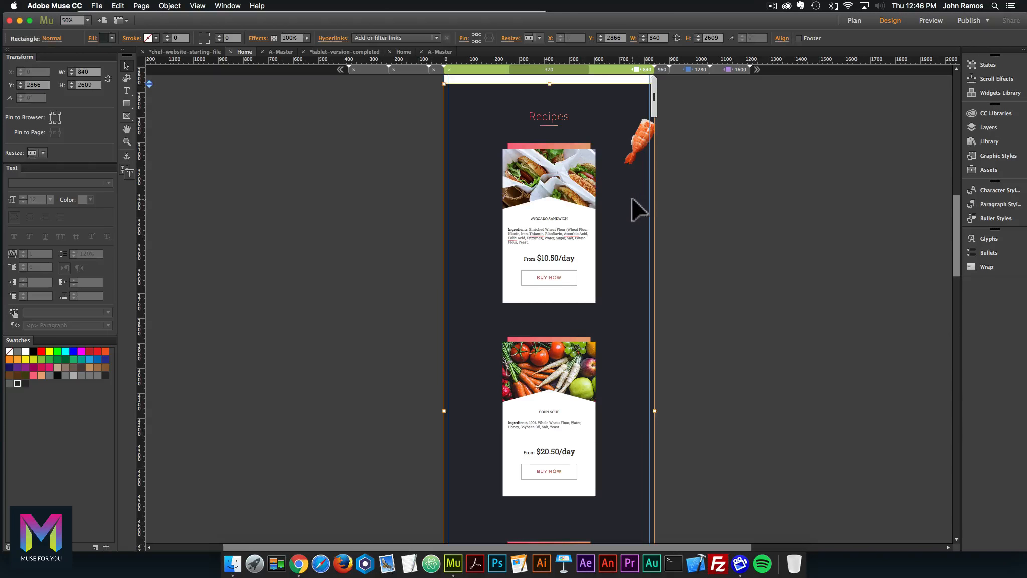
right_click(631, 196)
left_click(715, 170)
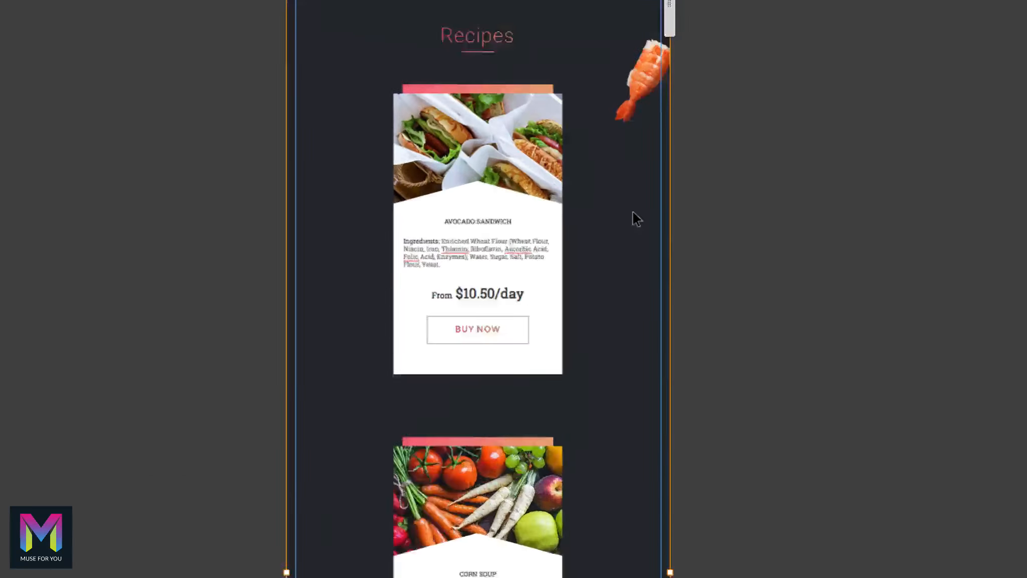
right_click(631, 207)
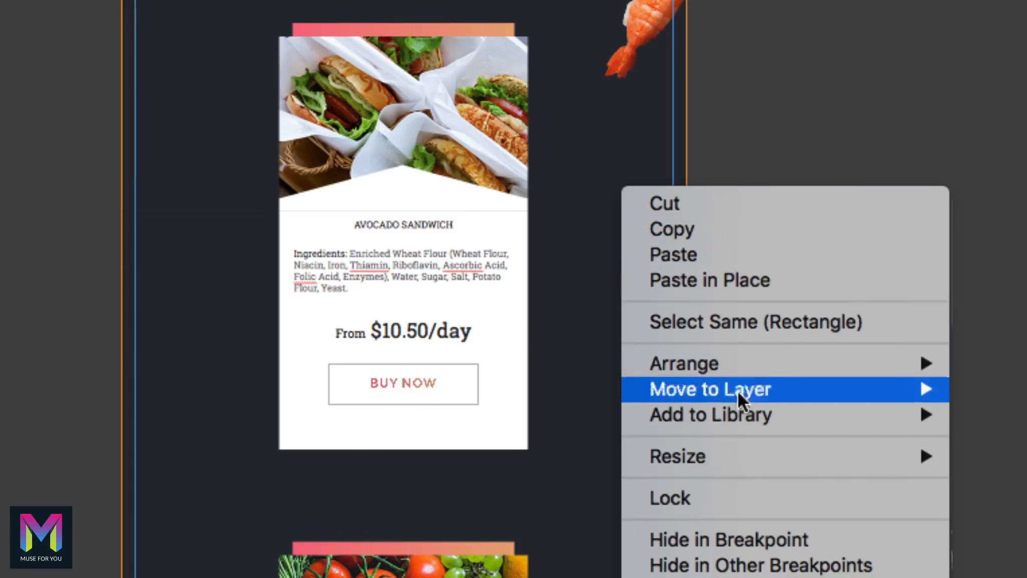
mouse_move(675, 310)
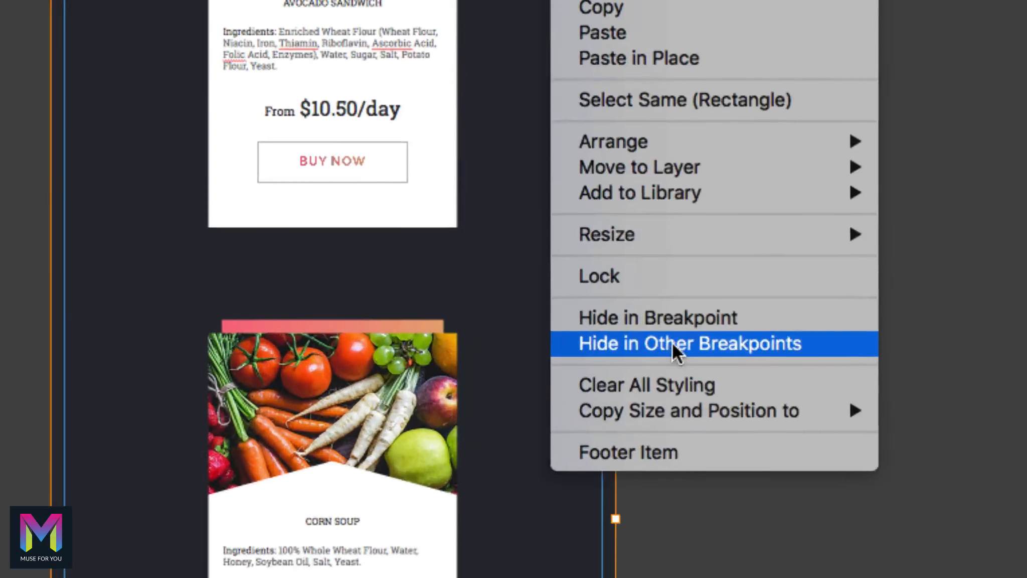
left_click(670, 343)
Set the dark Clients background rectangle to Hide in Other Breakpoints.
scroll(673, 339, "down", 5)
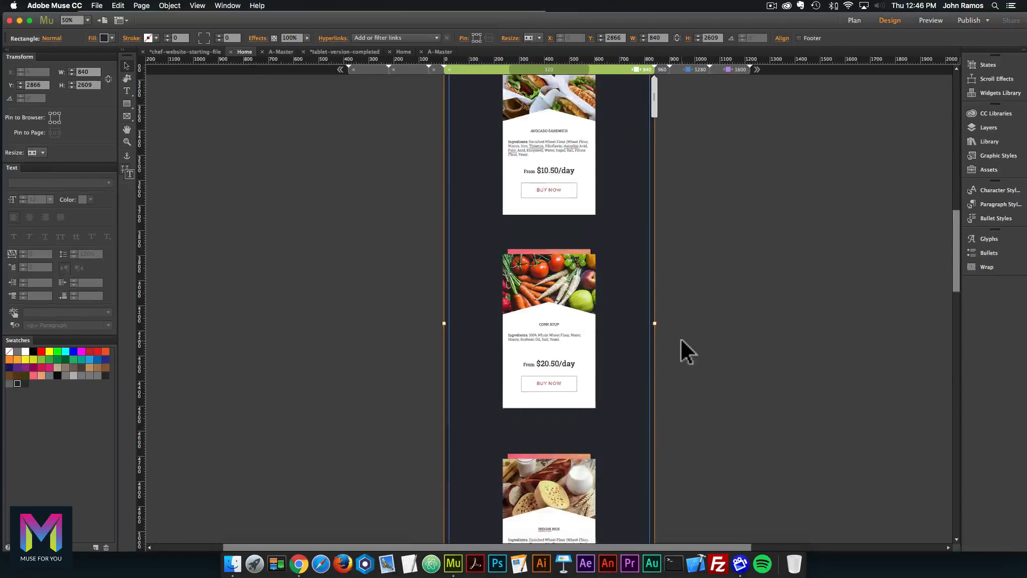
scroll(681, 338, "down", 9)
left_click(638, 337)
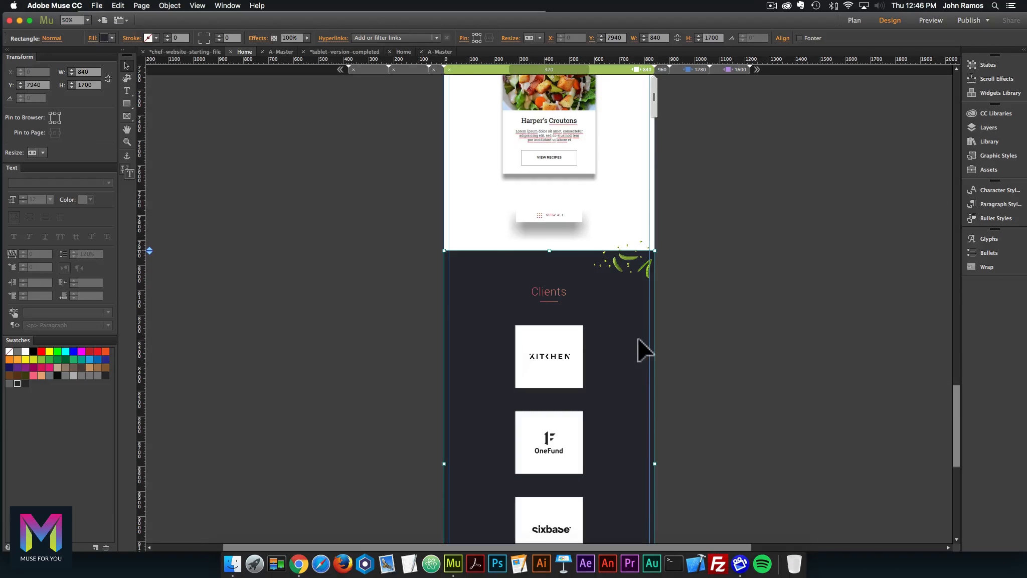
right_click(623, 324)
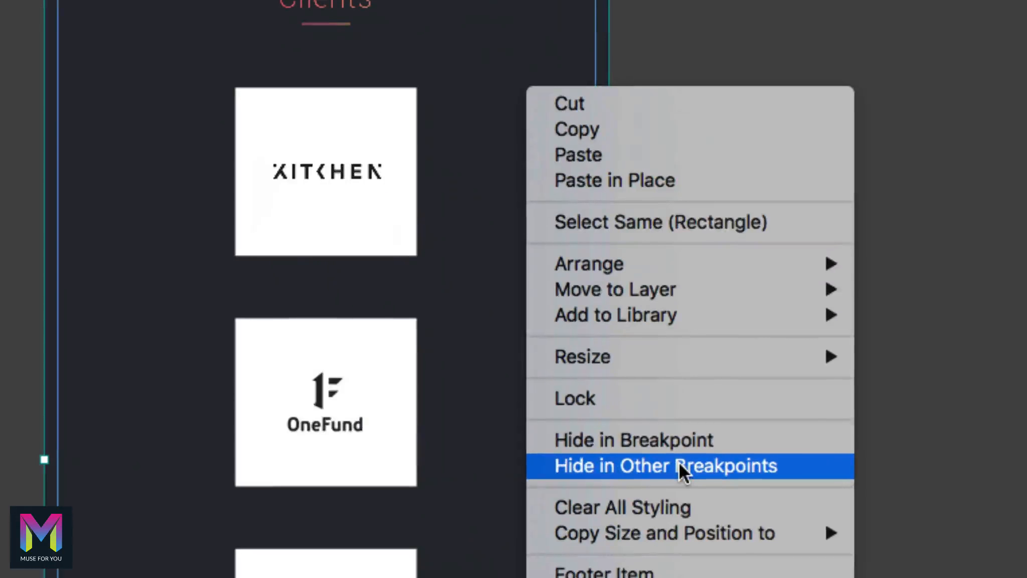
left_click(679, 462)
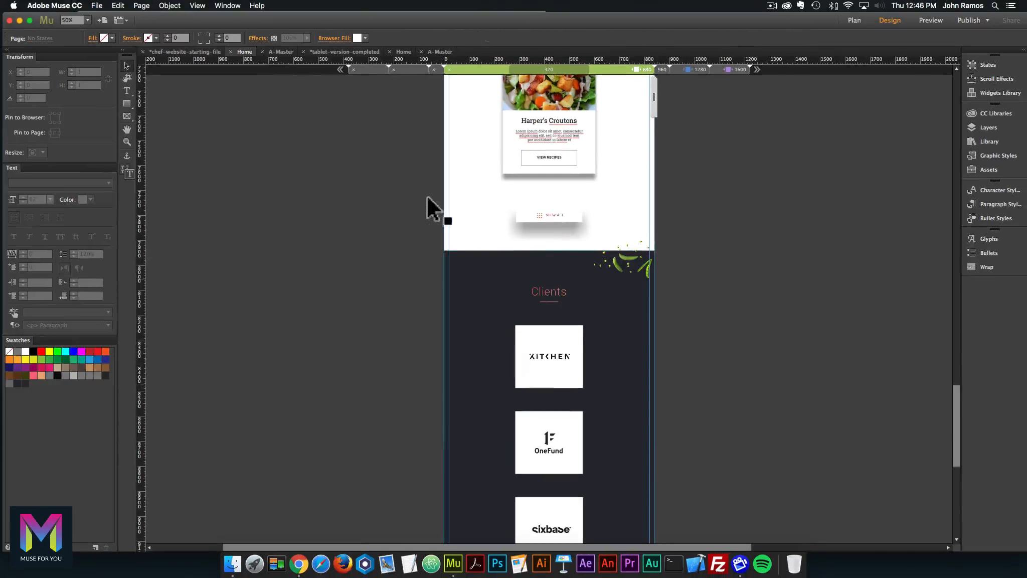
left_click(96, 5)
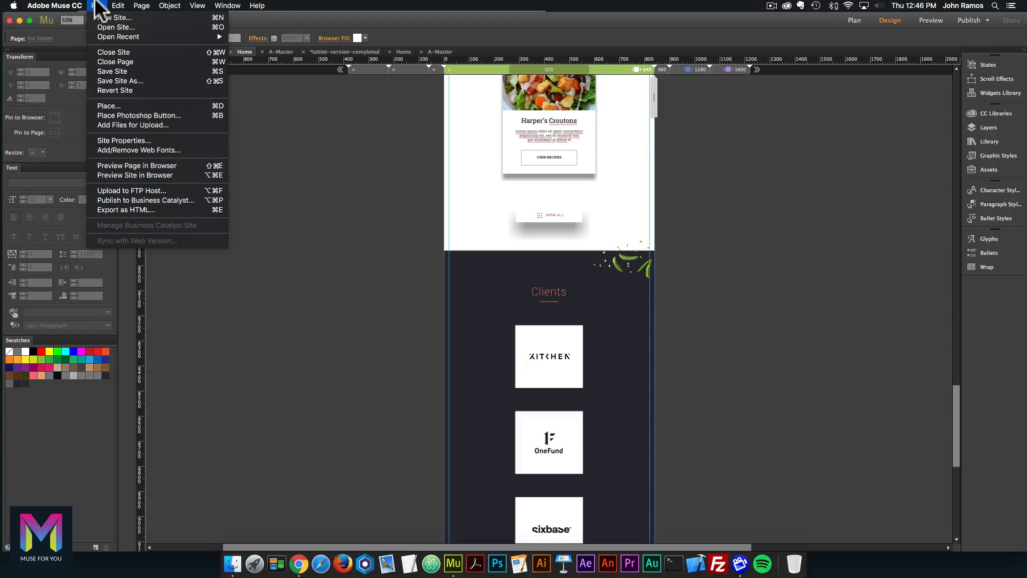
Preview the page in Chrome at phone width and toggle the hamburger menu open and closed.
left_click(127, 161)
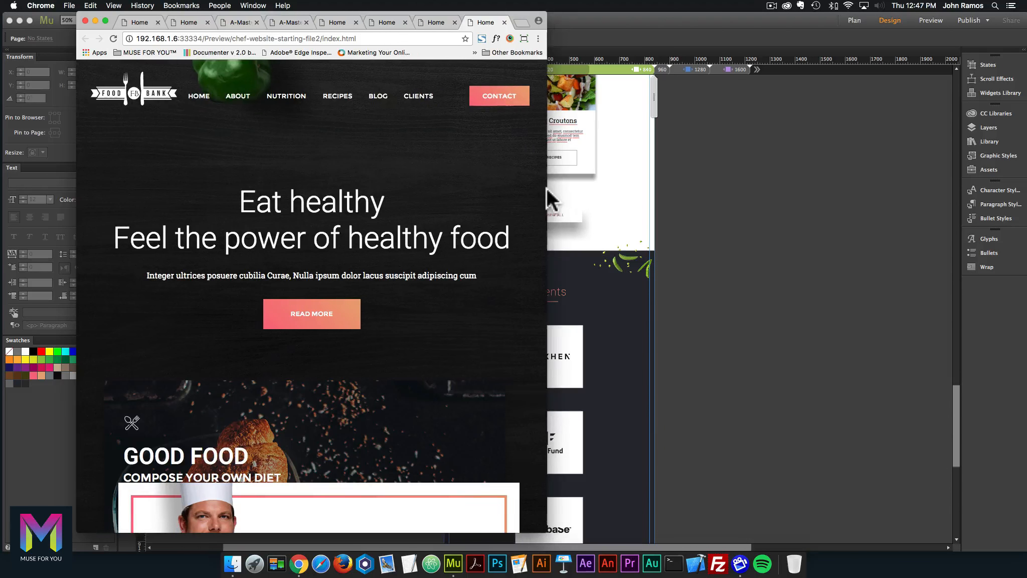
left_click_drag(547, 188, 468, 187)
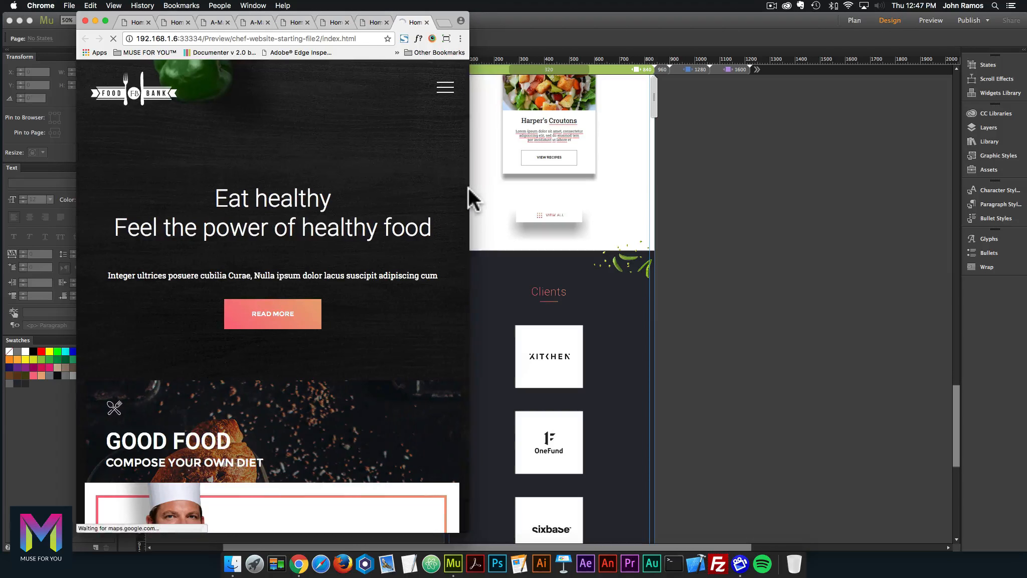
left_click(445, 89)
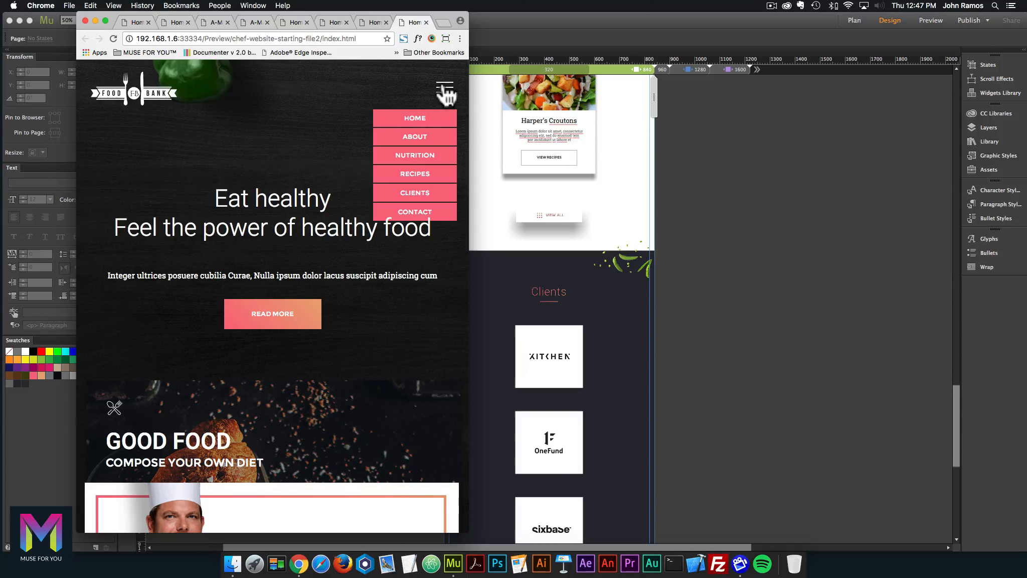
left_click(443, 90)
left_click_drag(468, 196, 452, 196)
Scroll through the sections, back to the top, and open the hamburger's pink Home-to-Contact links.
scroll(428, 200, "down", 3)
scroll(428, 199, "down", 15)
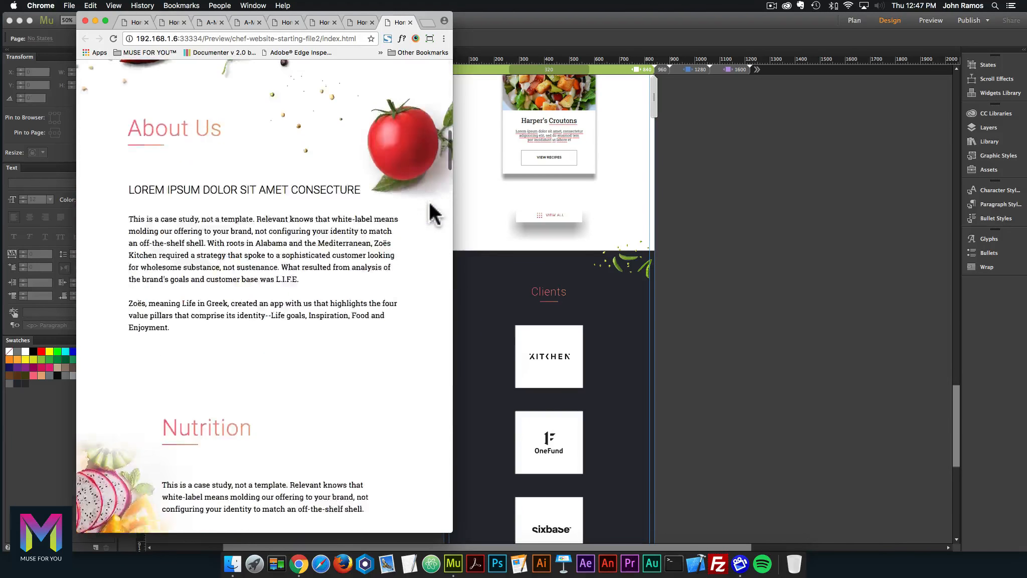
scroll(430, 203, "down", 20)
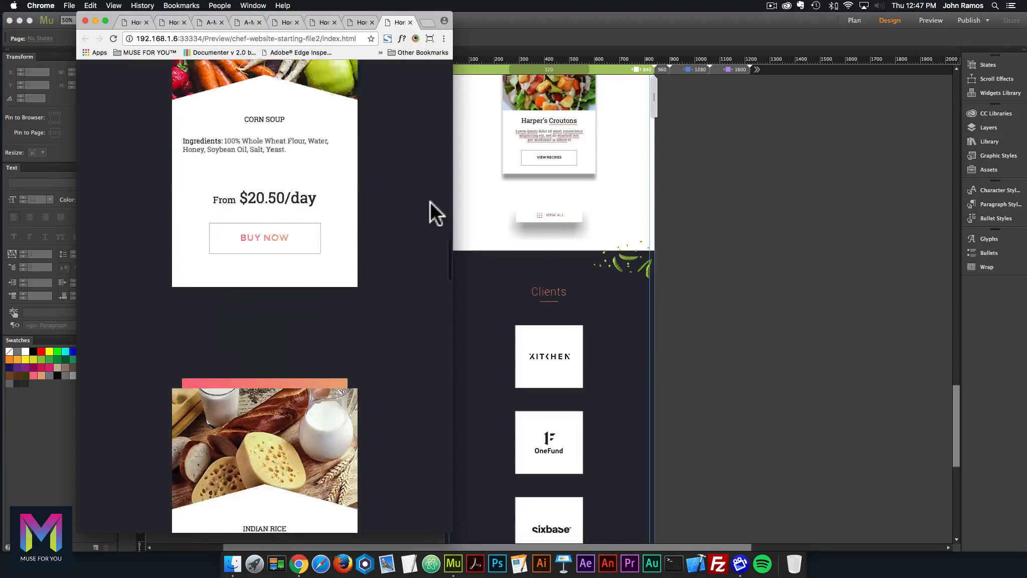
scroll(430, 202, "down", 20)
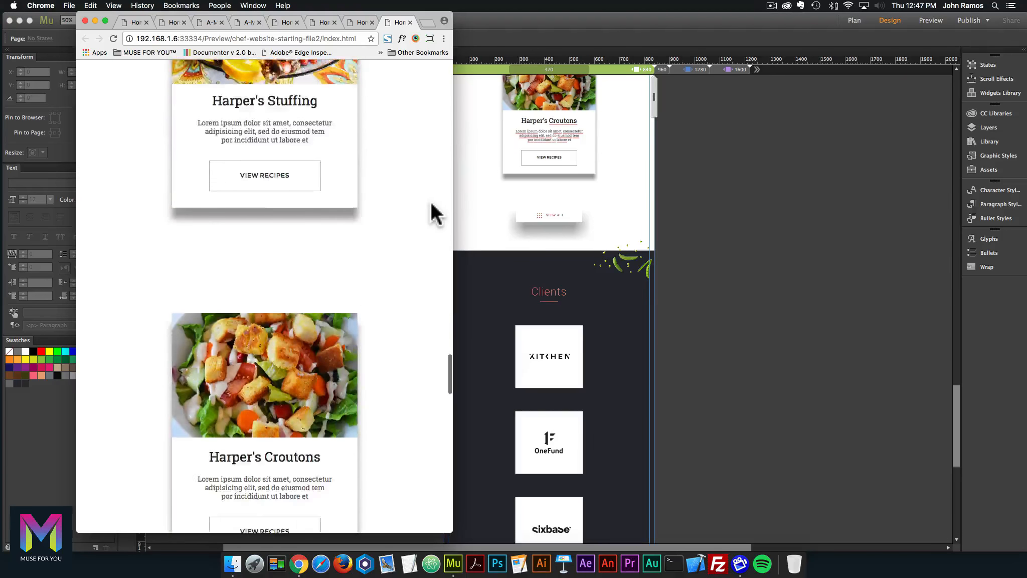
scroll(431, 201, "down", 20)
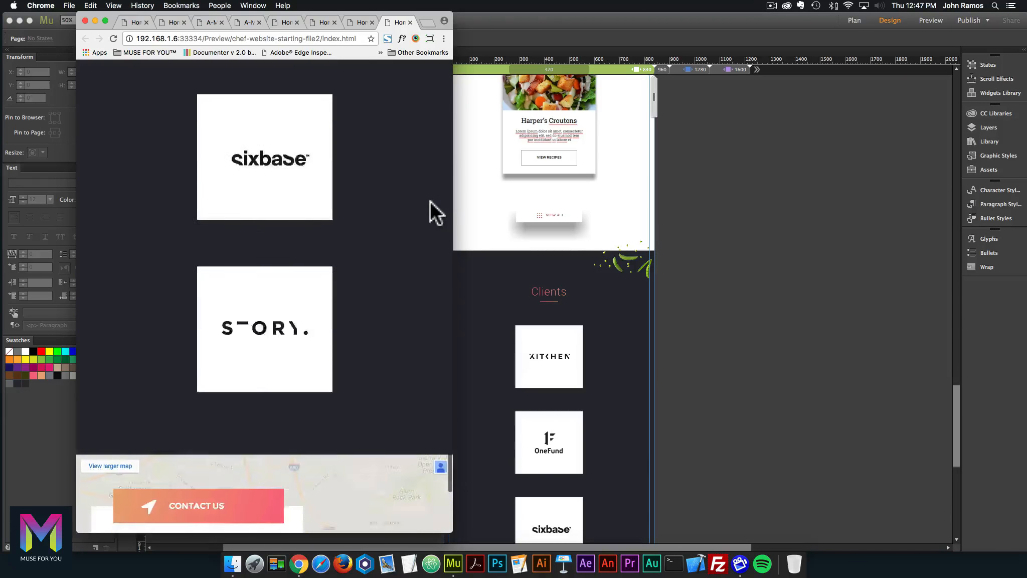
scroll(431, 201, "down", 2)
scroll(441, 142, "up", 3)
scroll(242, 186, "down", 4)
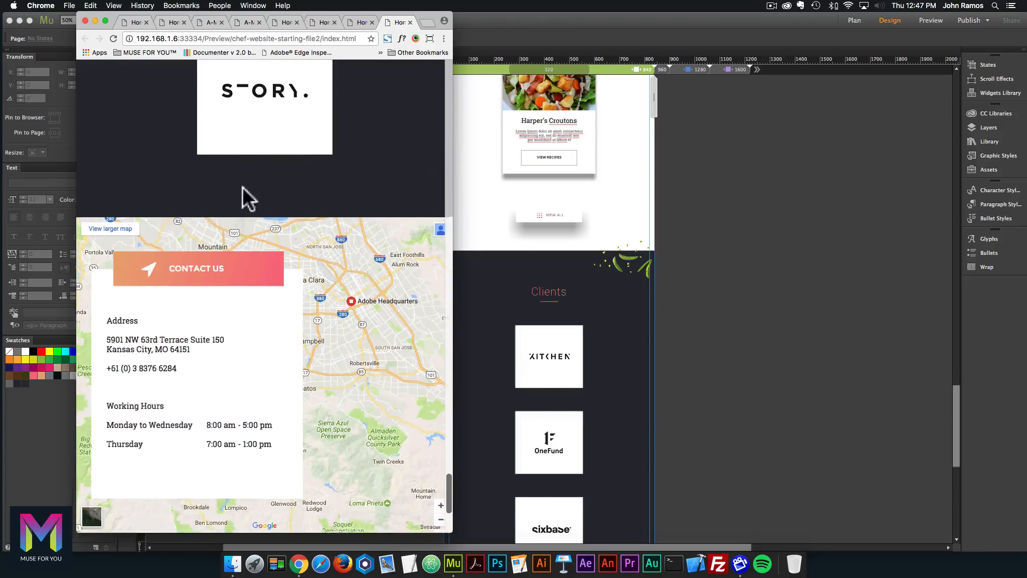
scroll(217, 310, "down", 3)
scroll(211, 210, "up", 20)
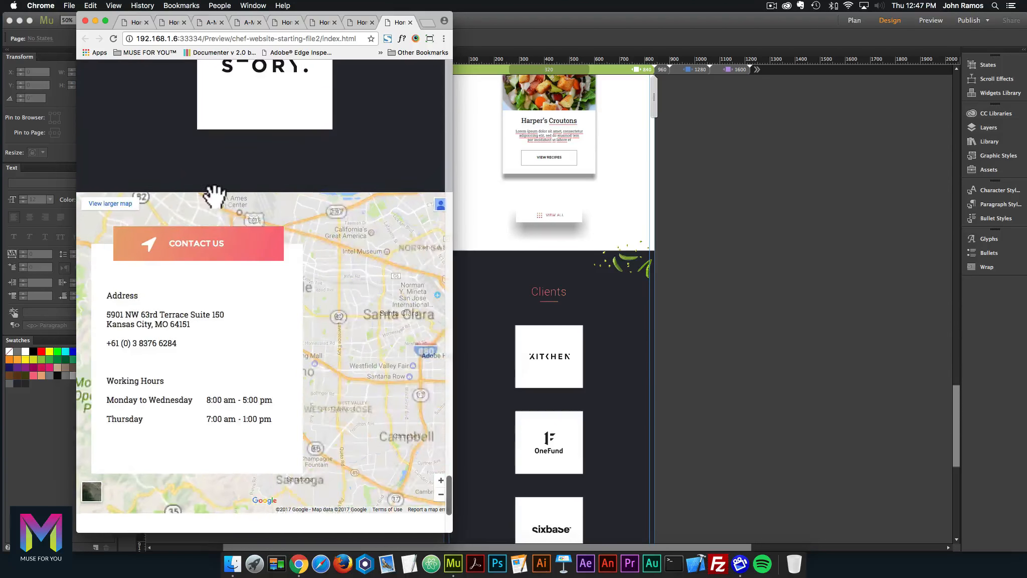
scroll(334, 152, "up", 20)
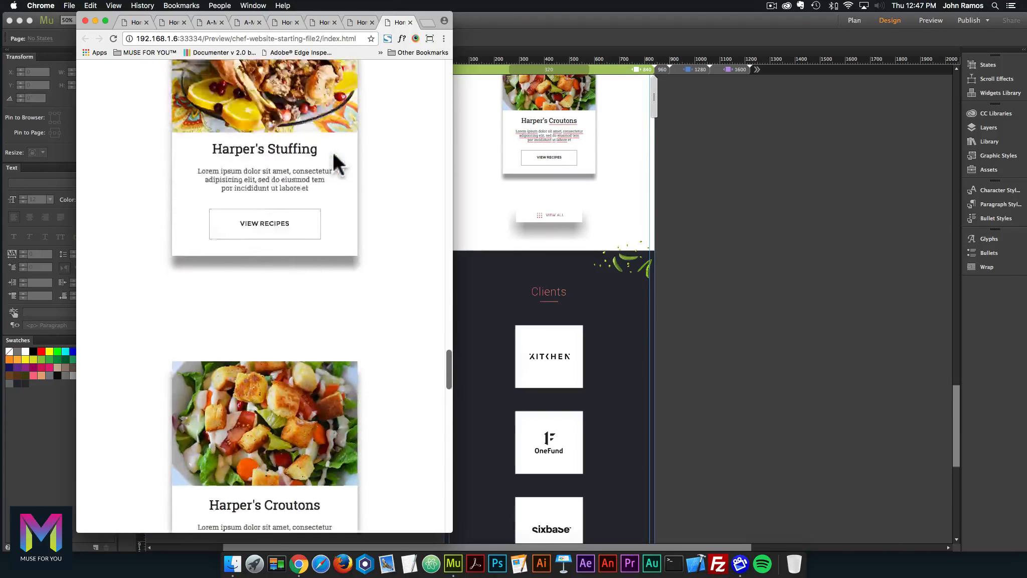
scroll(334, 168, "up", 20)
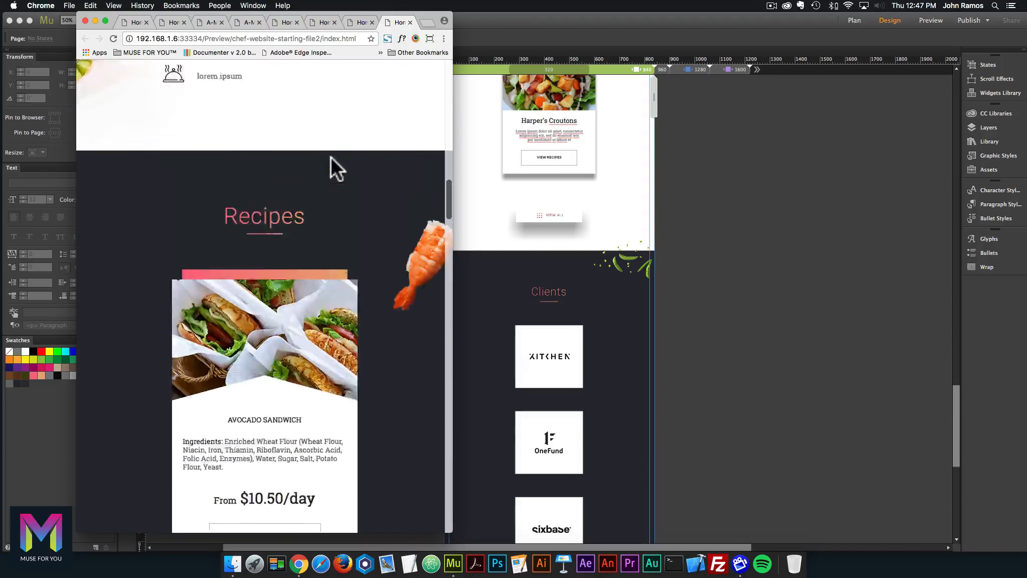
scroll(330, 157, "up", 10)
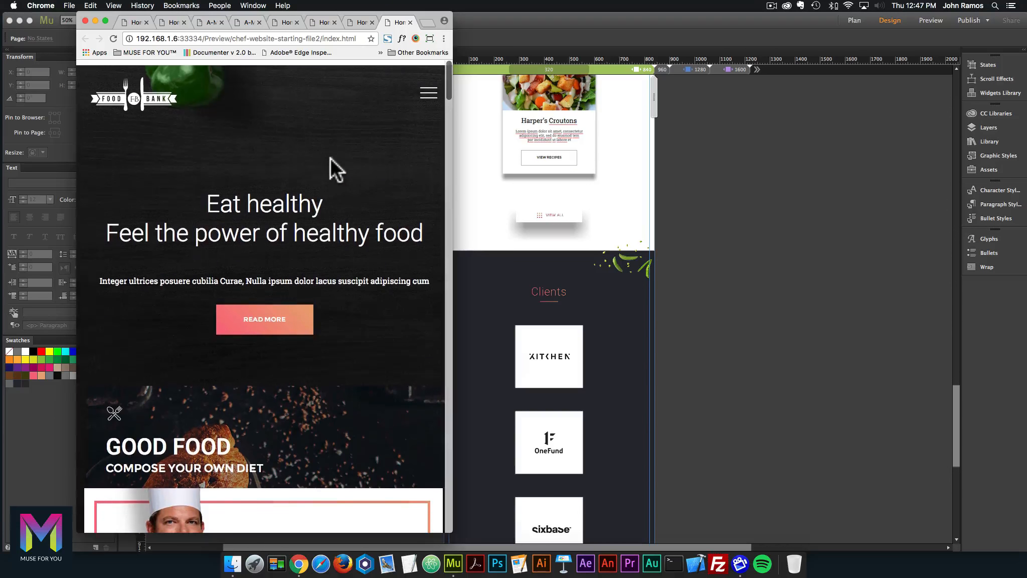
left_click(429, 90)
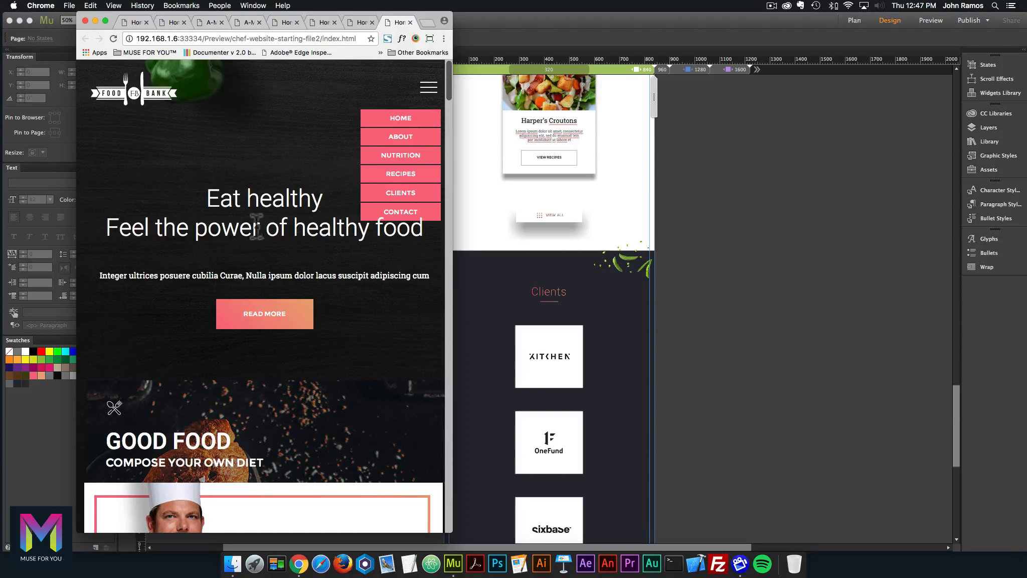
left_click(728, 193)
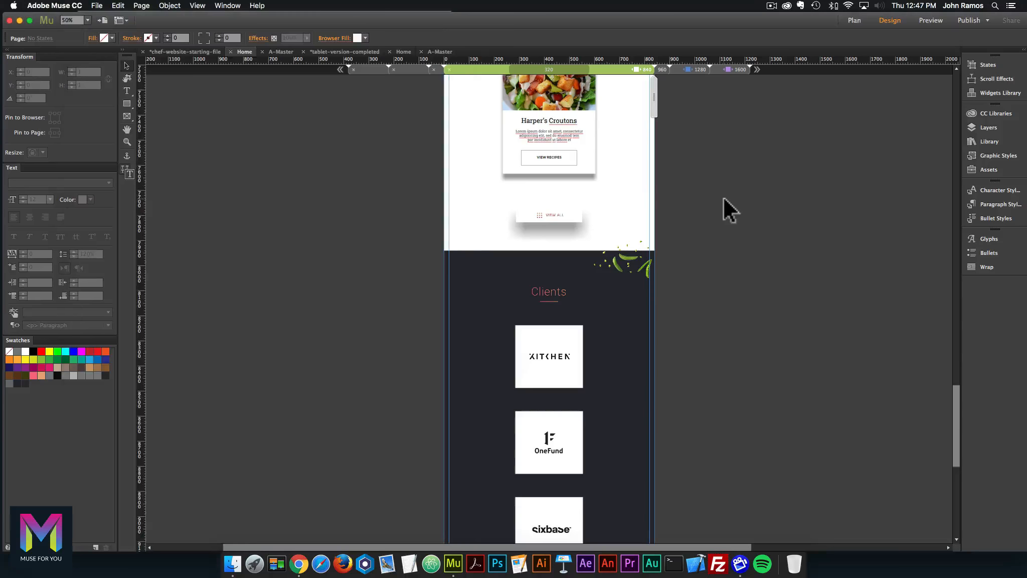
On A-Master's Header layer, draw an 840×100 rectangle across the top of the page.
left_click(854, 20)
double_click(93, 100)
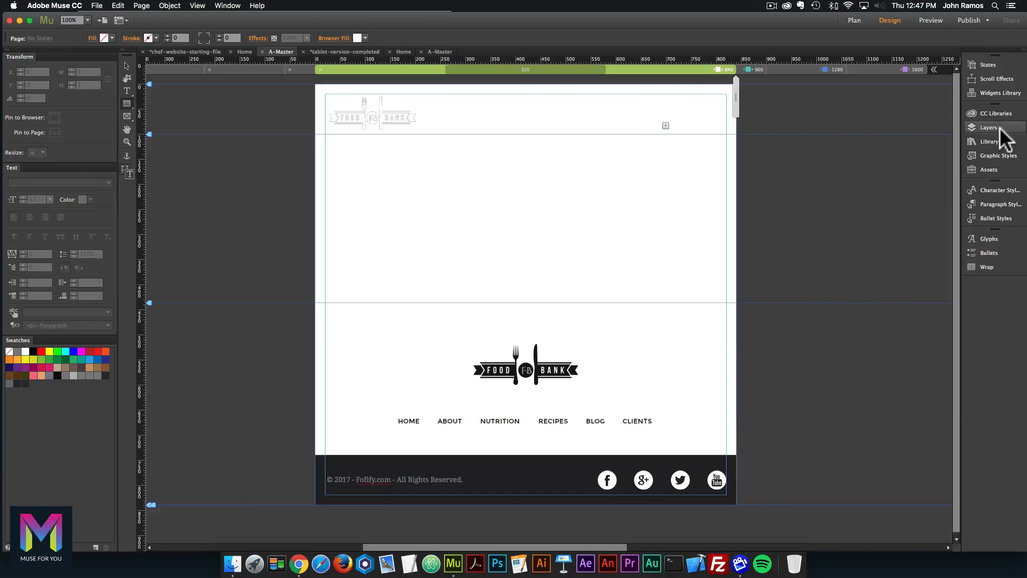
left_click(999, 128)
left_click(758, 120)
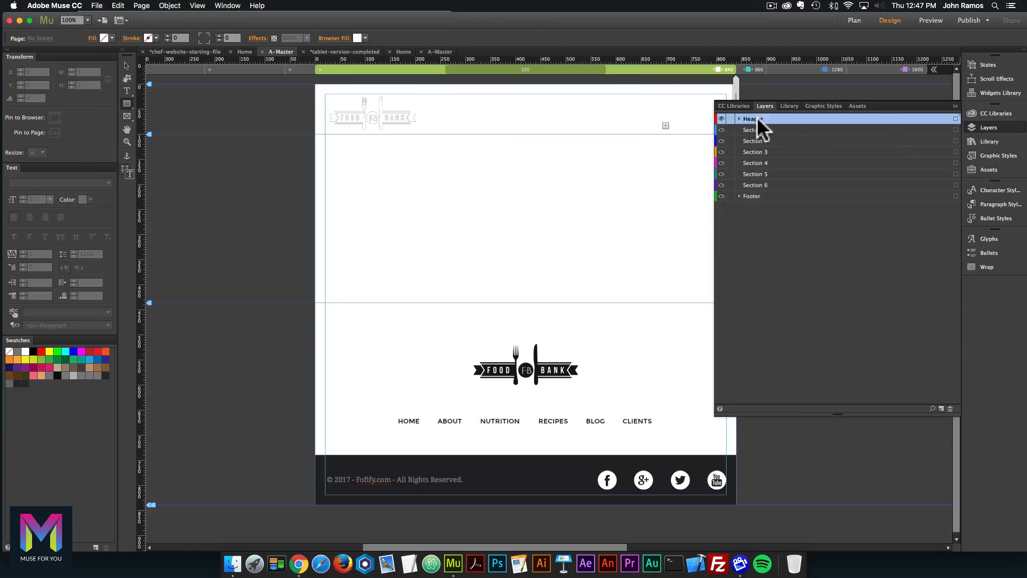
left_click(991, 128)
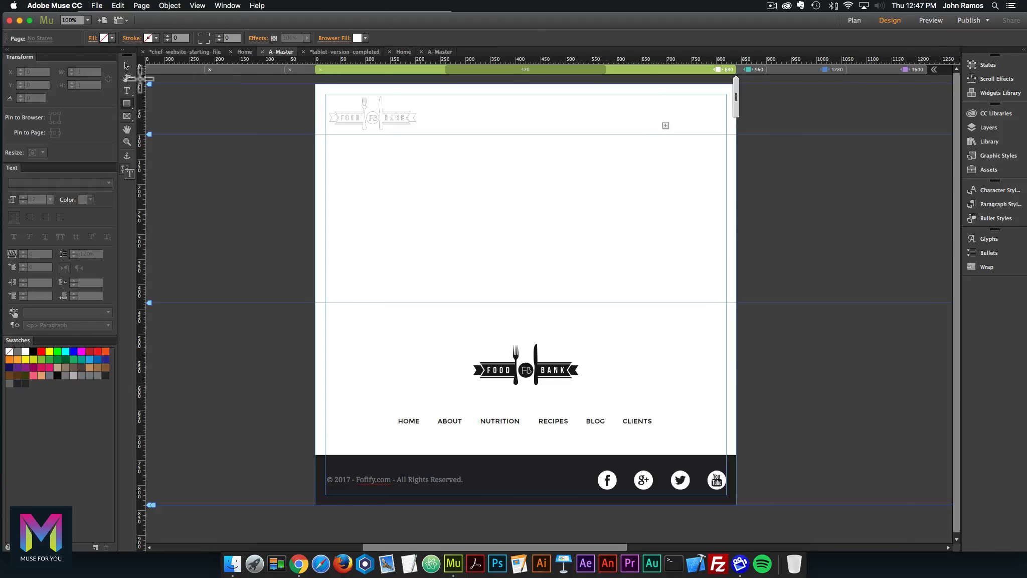
left_click_drag(315, 85, 739, 134)
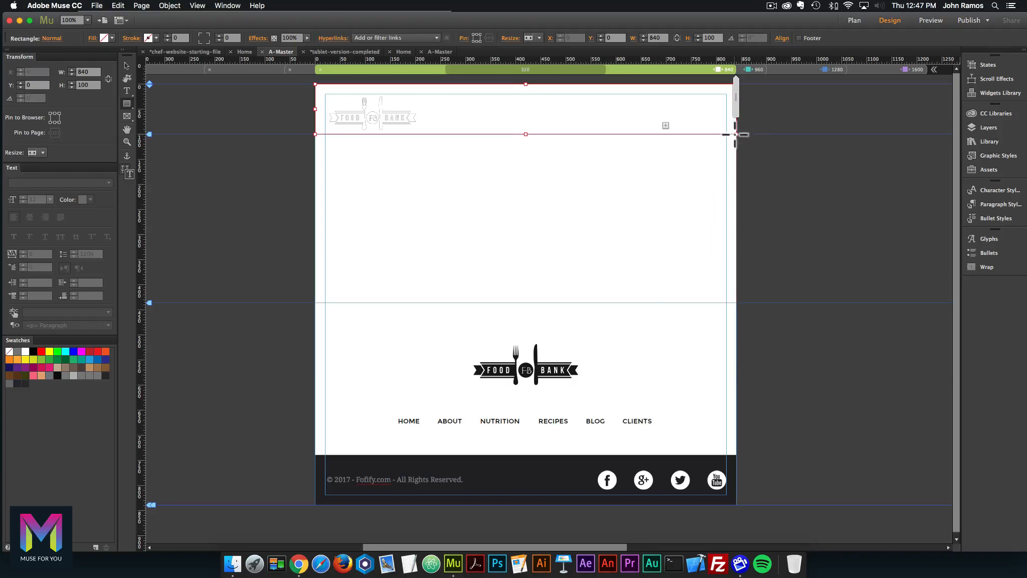
Move the new Rectangle to the bottom of the Header layer, below Advanced Gradients.
left_click(984, 129)
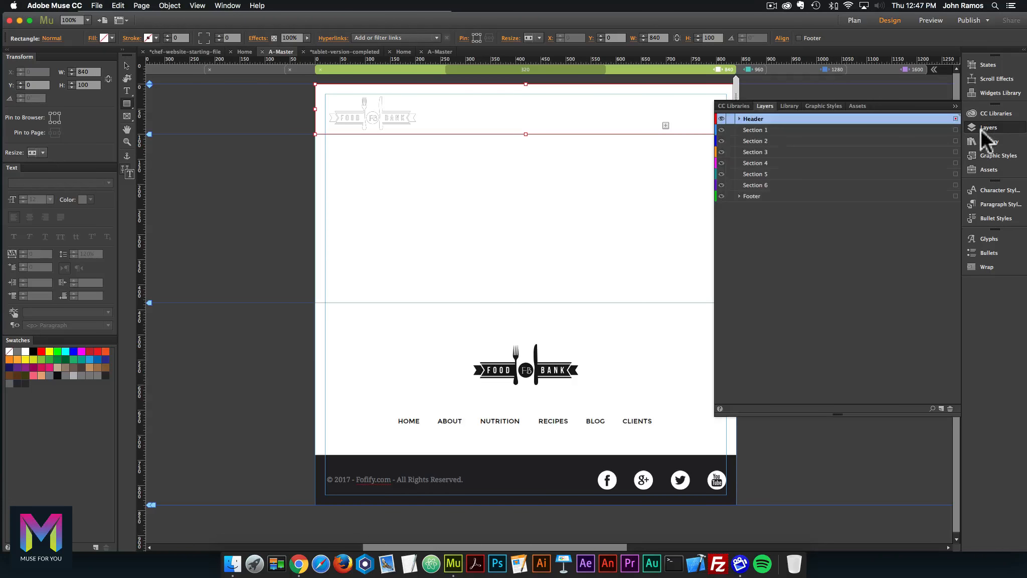
left_click(739, 118)
left_click(767, 130)
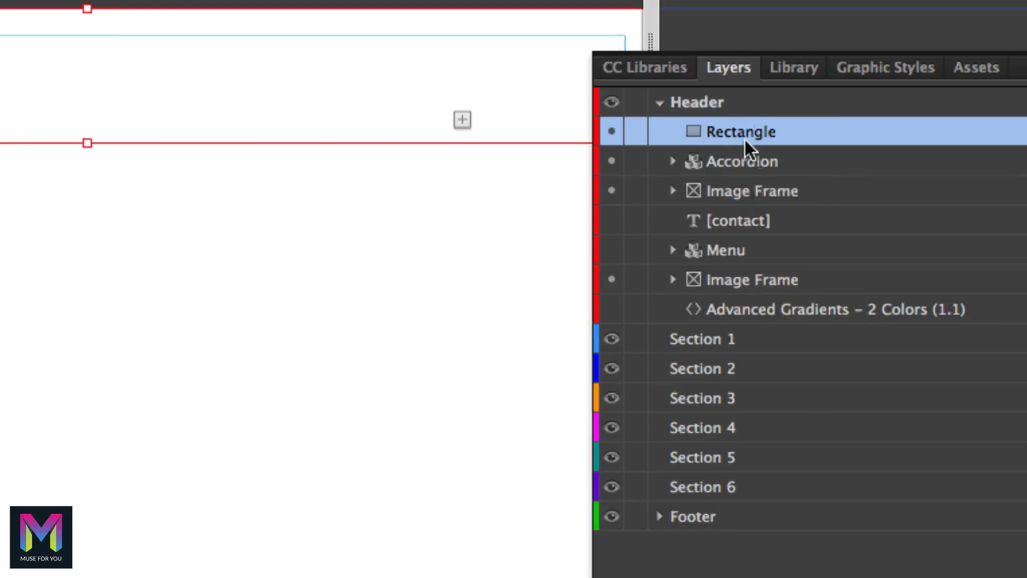
left_click_drag(738, 130, 754, 328)
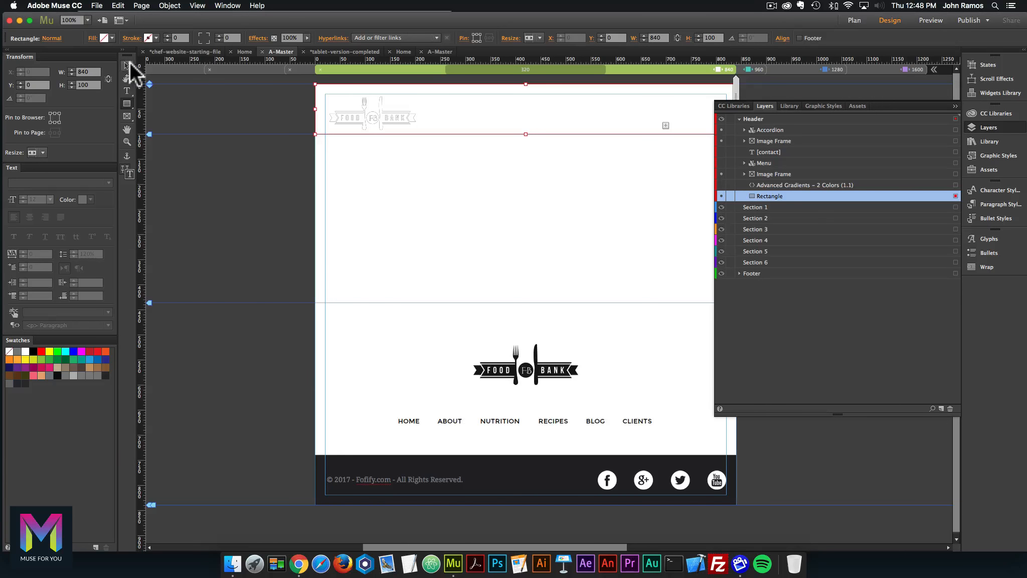
left_click(859, 20)
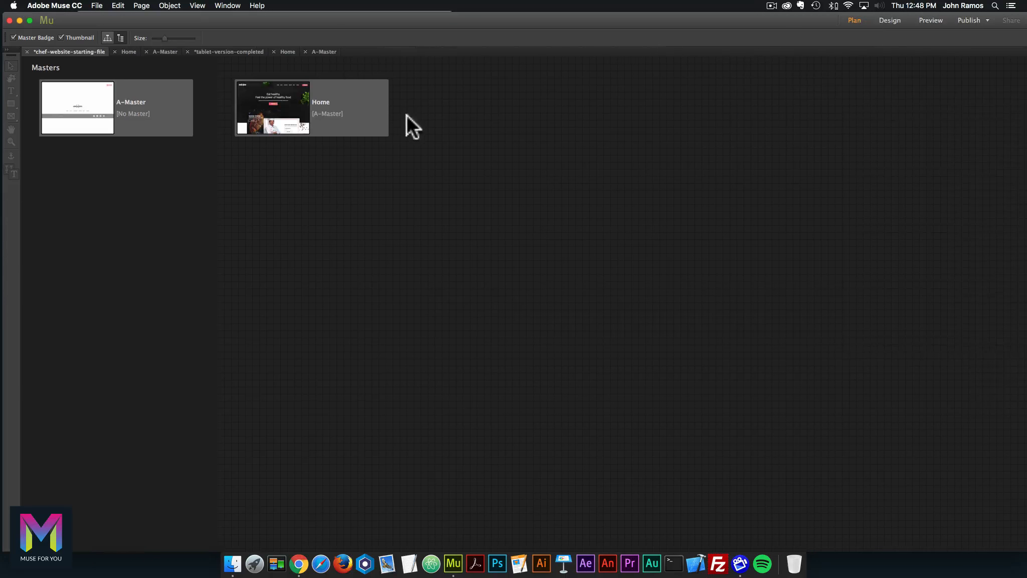
Preview the Home page in Chrome and check the hamburger dropdown at phone width.
double_click(273, 119)
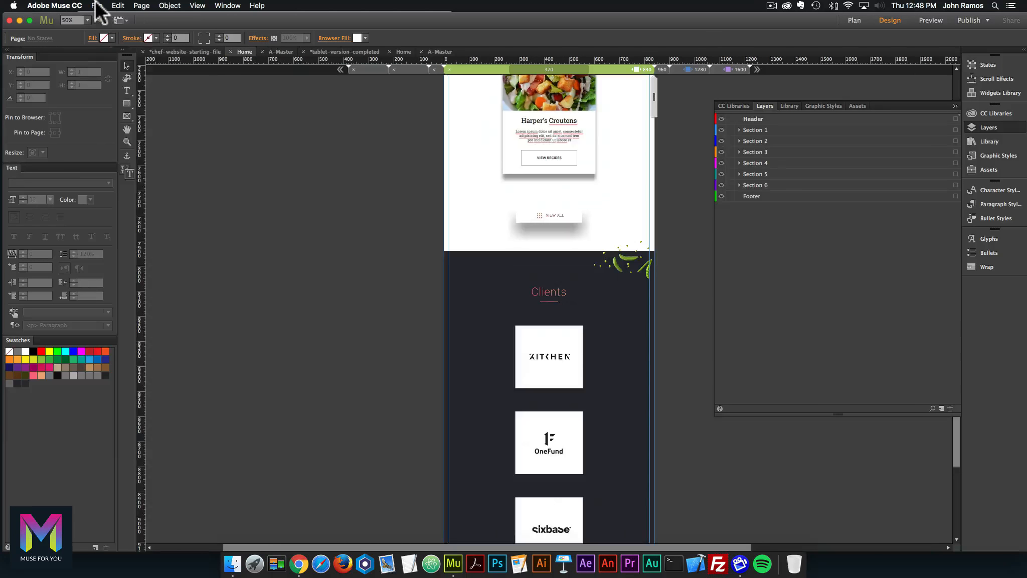
left_click(97, 5)
left_click(138, 160)
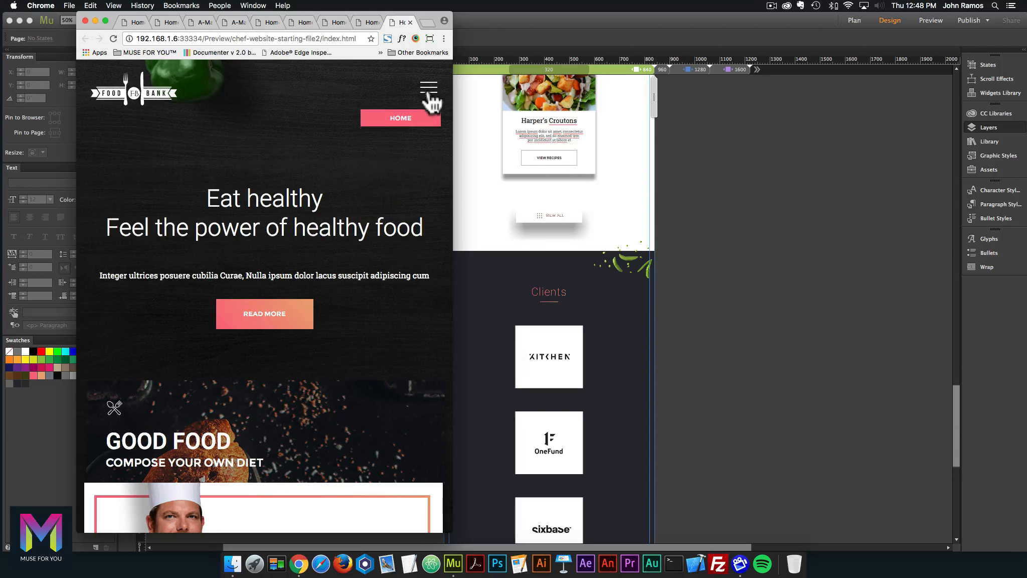
left_click(872, 172)
left_click(854, 21)
Set the A-Master Rectangle in the Header layer to Hide in Other Breakpoints.
key("Tab")
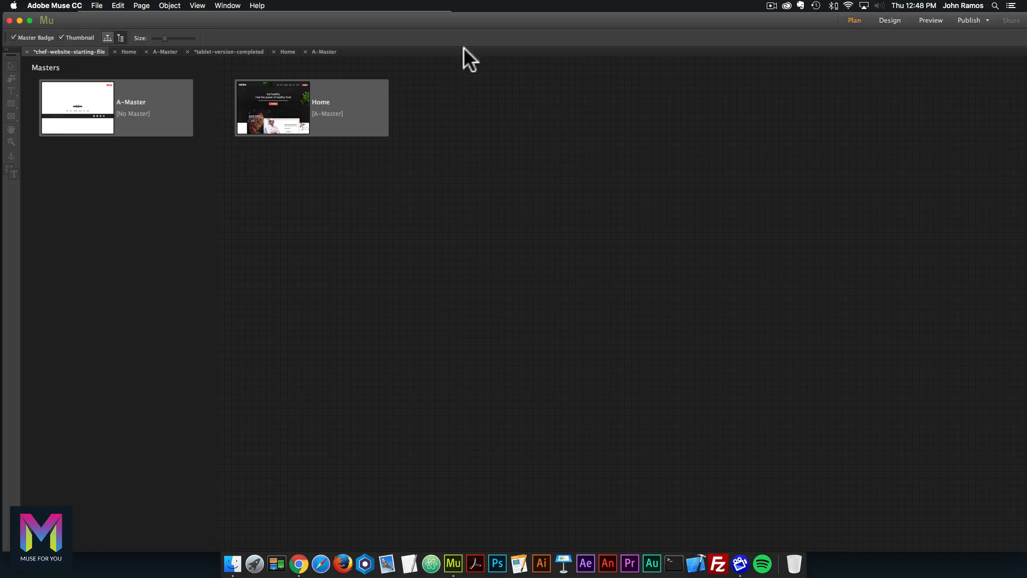
double_click(79, 114)
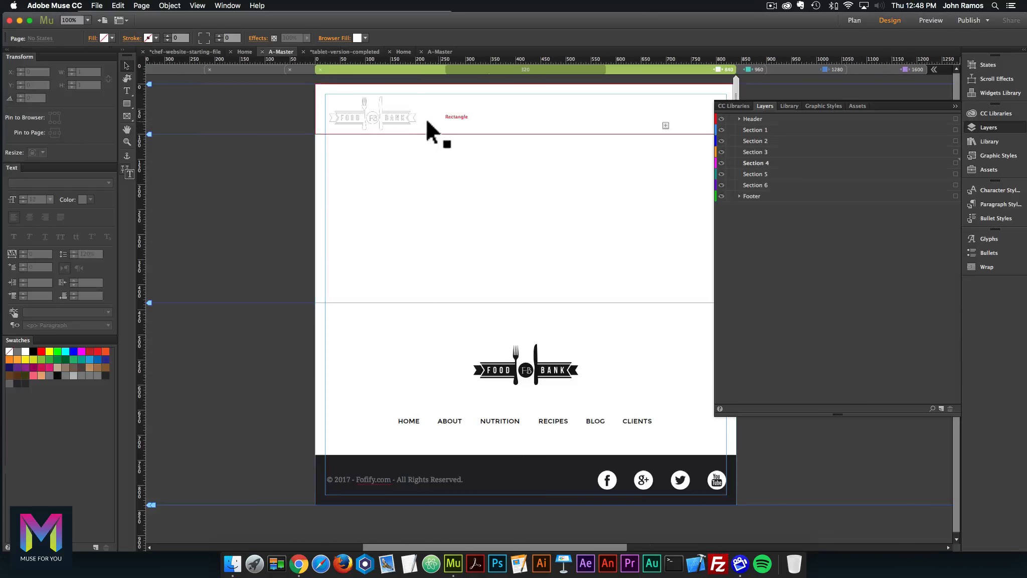
left_click(527, 104)
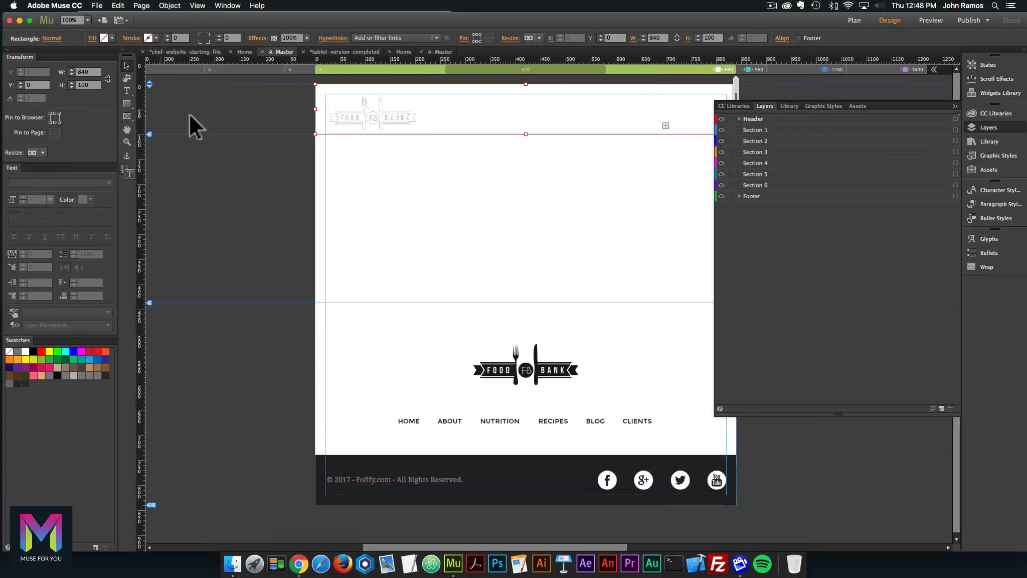
left_click(745, 118)
left_click(740, 118)
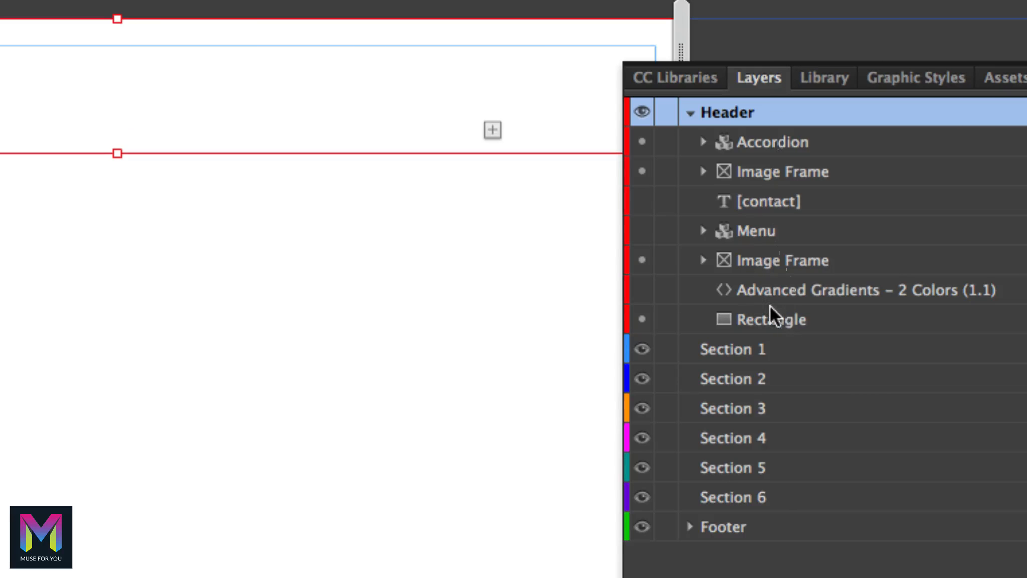
left_click(727, 325)
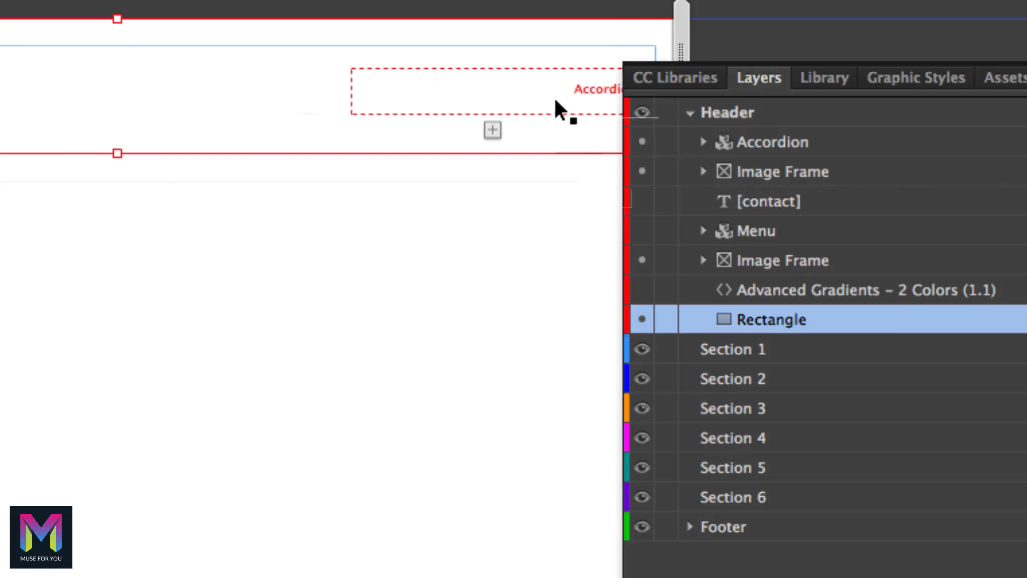
right_click(550, 122)
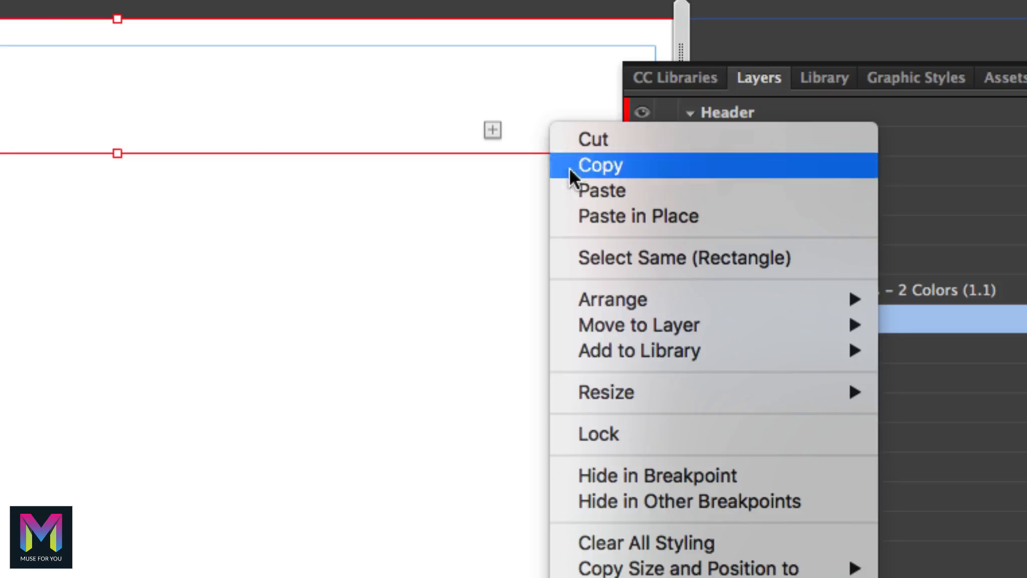
left_click(661, 496)
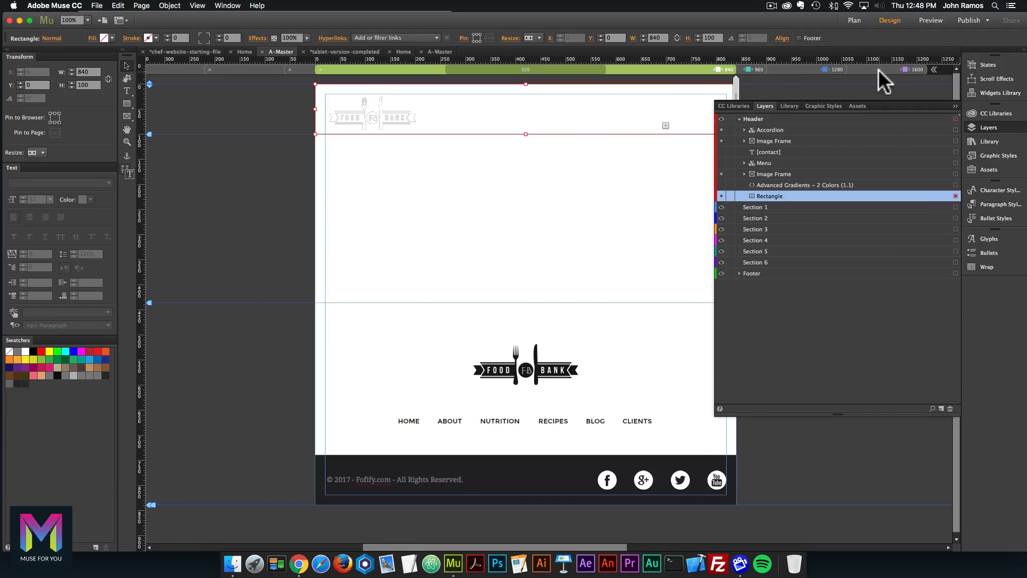
Reopen the Home page from Plan view and scroll back to its top.
left_click(1015, 129)
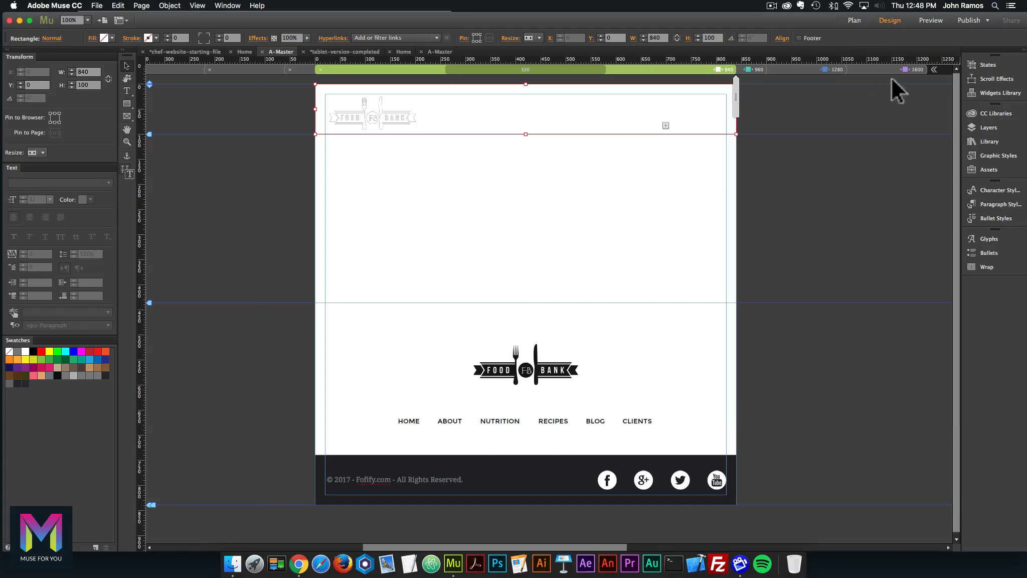
left_click(860, 21)
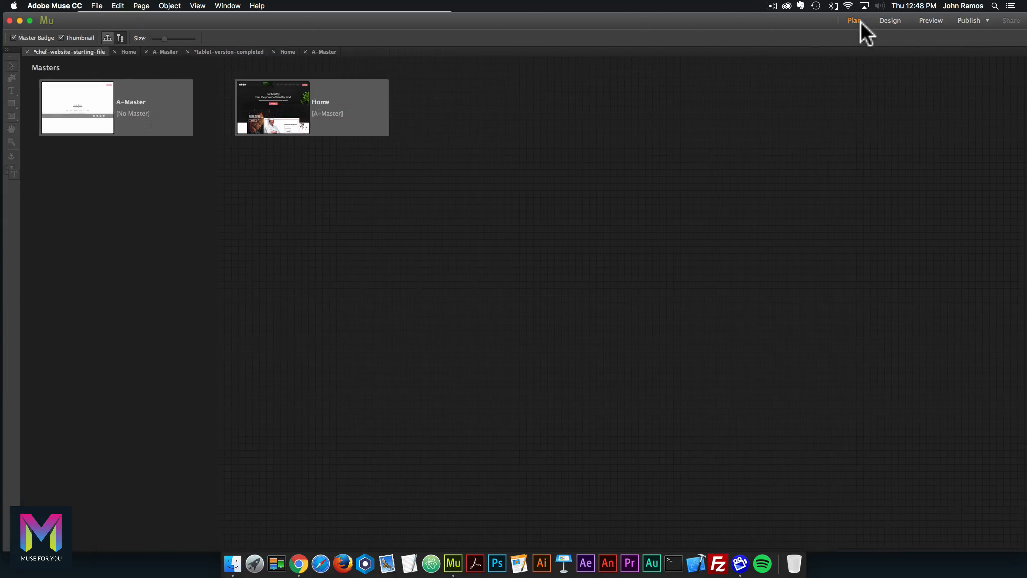
double_click(269, 103)
scroll(678, 155, "up", 20)
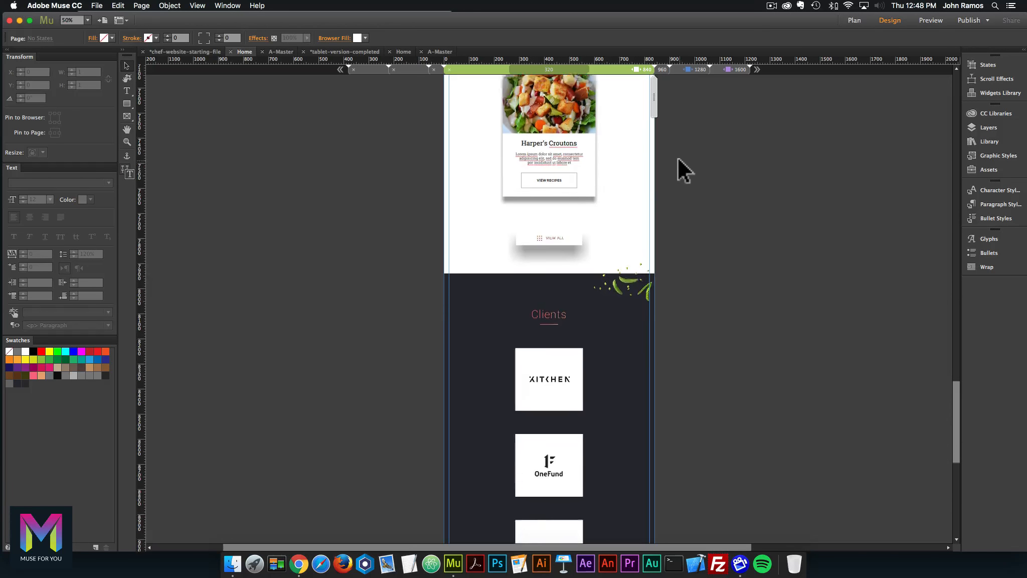
scroll(673, 154, "up", 10)
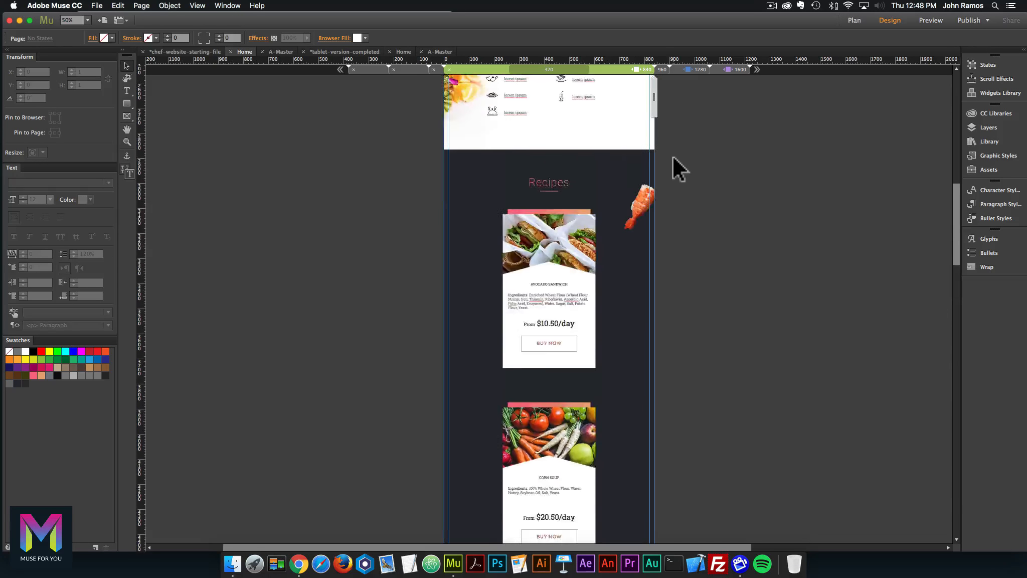
scroll(672, 156, "up", 6)
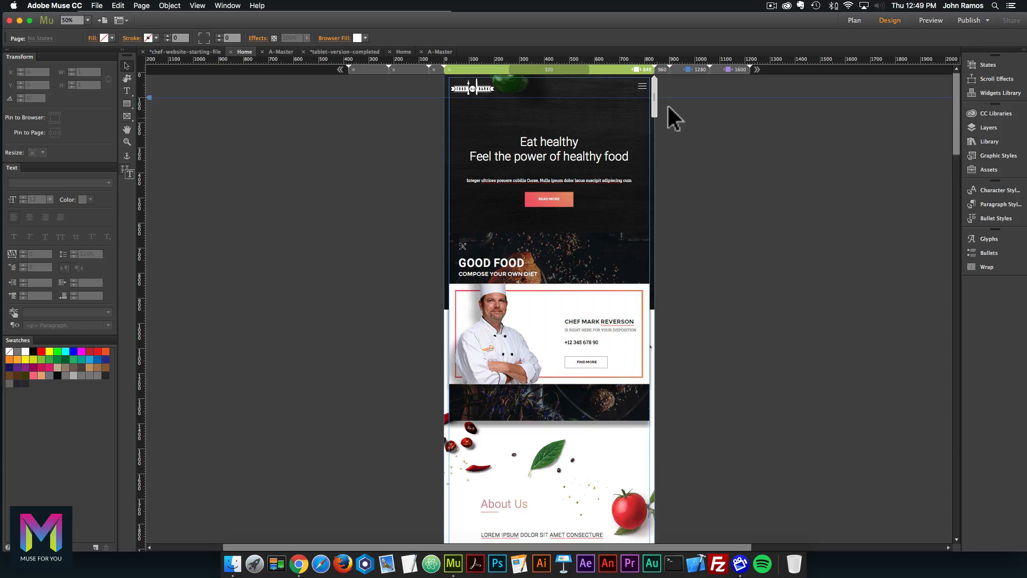
Switch the Home page to the 840 breakpoint and scroll down the single-column sections.
left_click(729, 69)
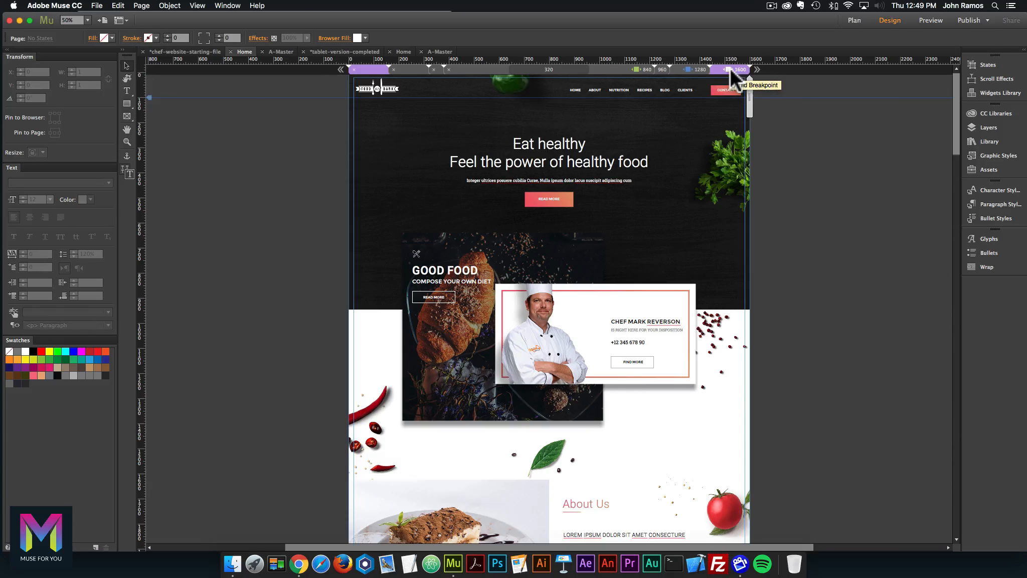
left_click(697, 67)
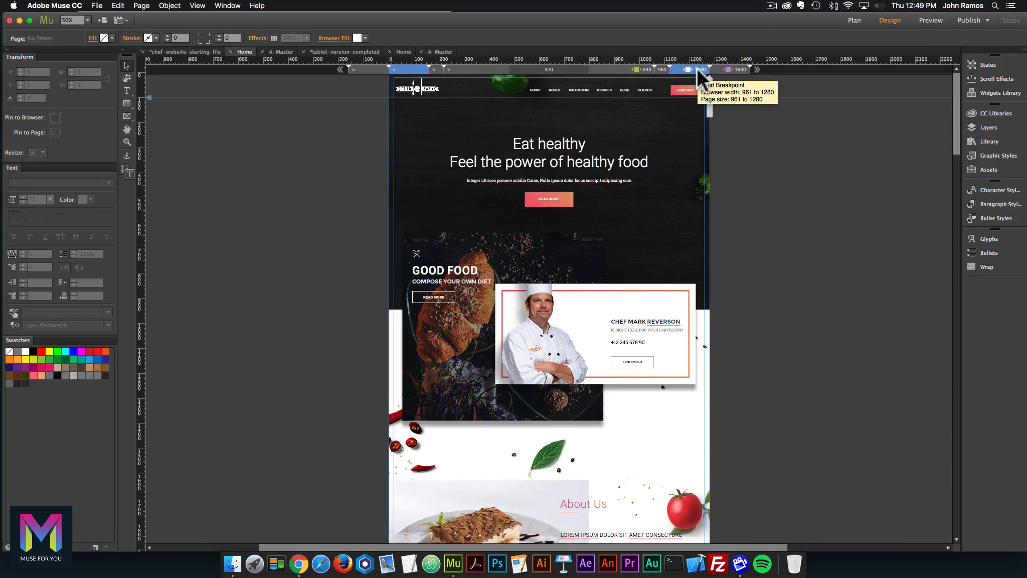
left_click(649, 69)
left_click(644, 67)
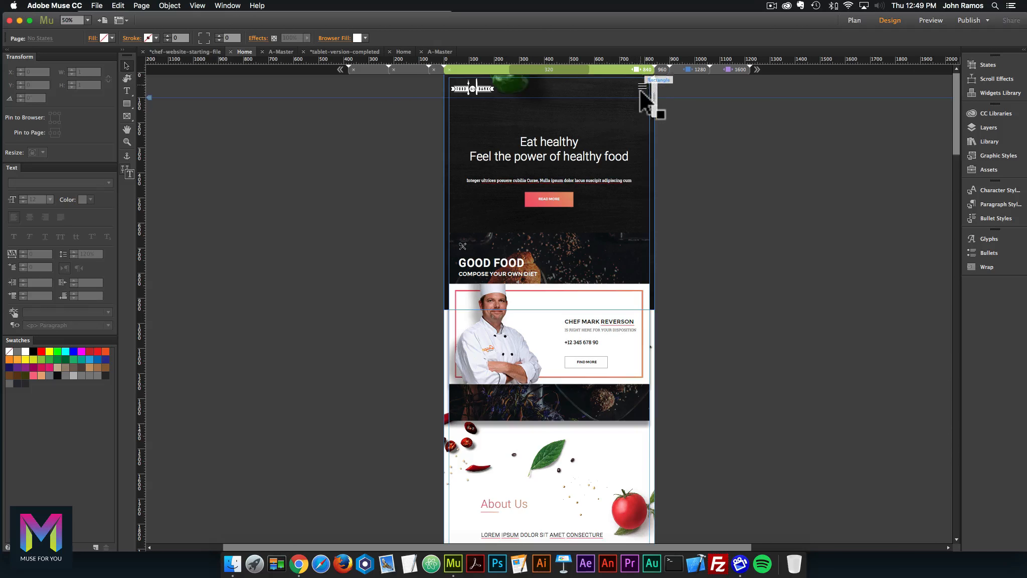
scroll(668, 125, "down", 4)
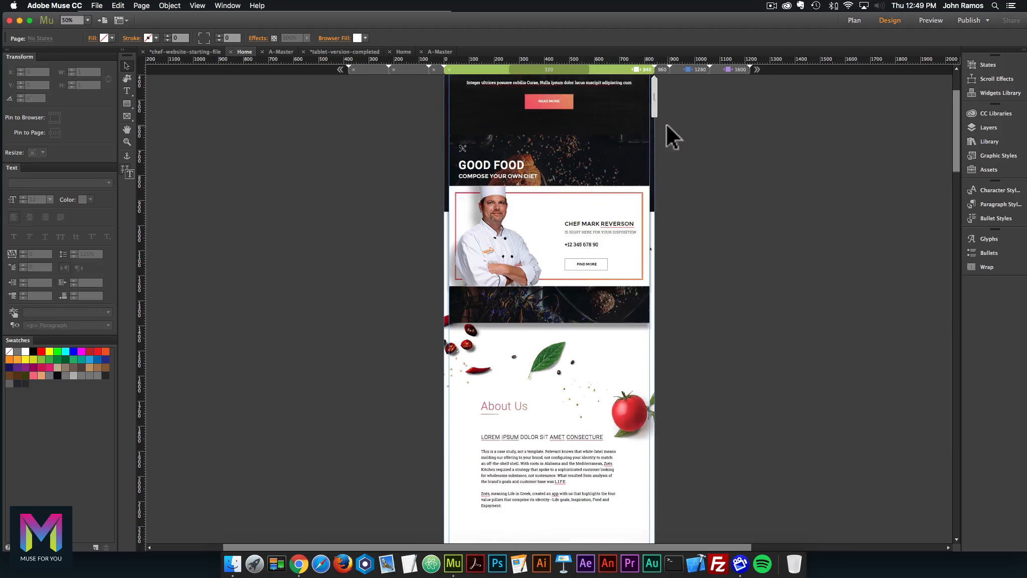
scroll(554, 217, "down", 12)
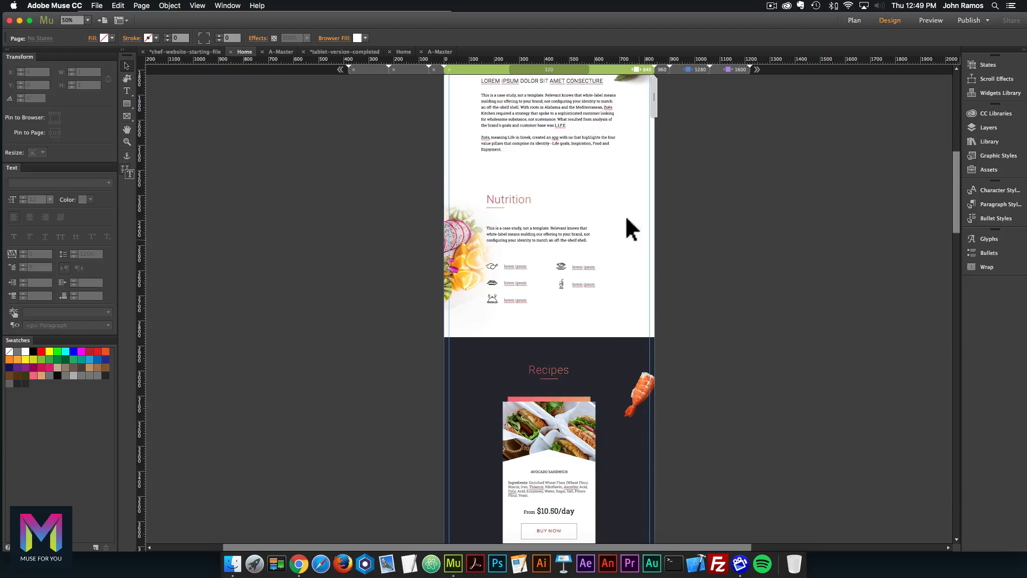
scroll(620, 251, "down", 9)
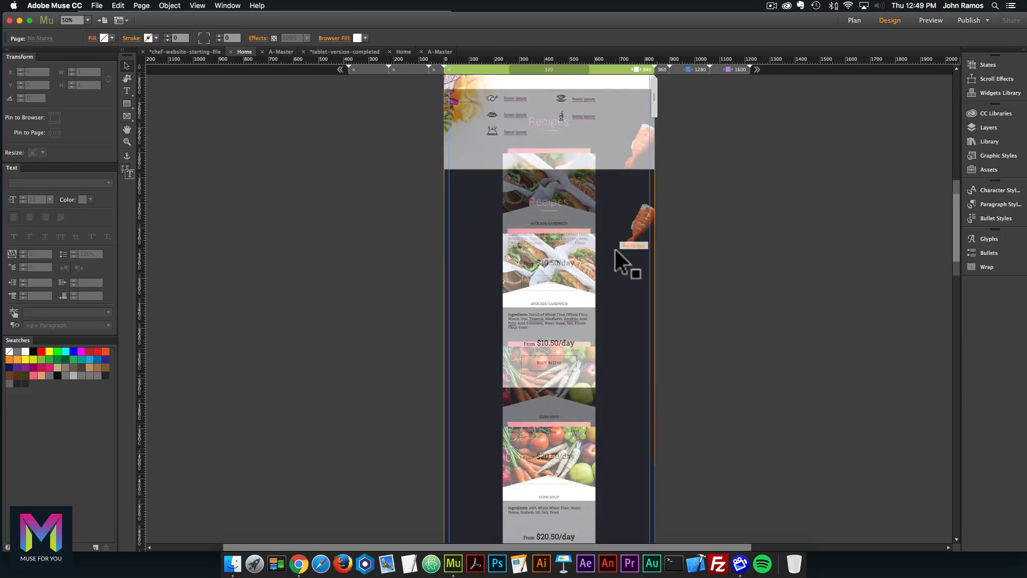
scroll(625, 246, "down", 7)
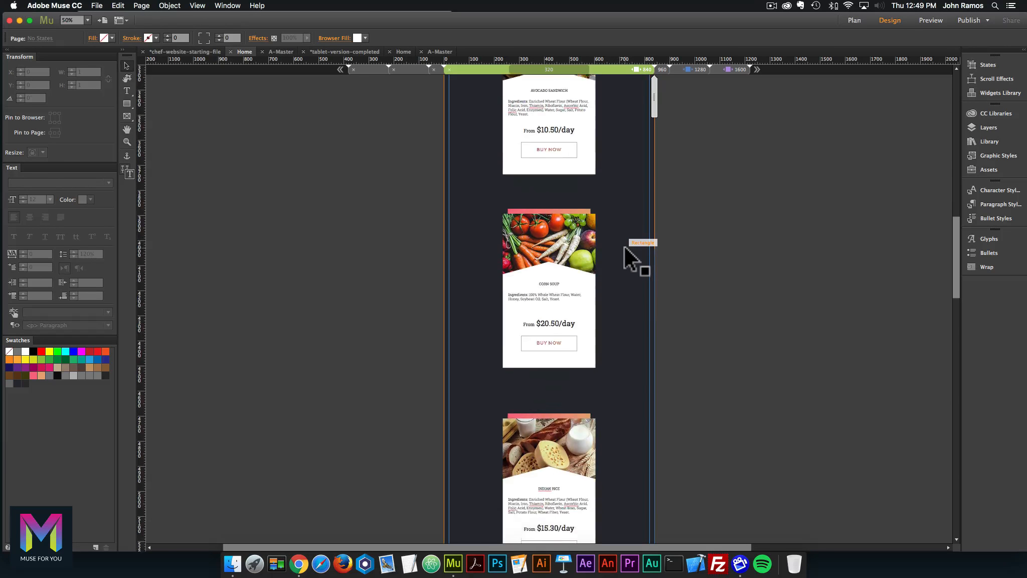
scroll(623, 246, "down", 15)
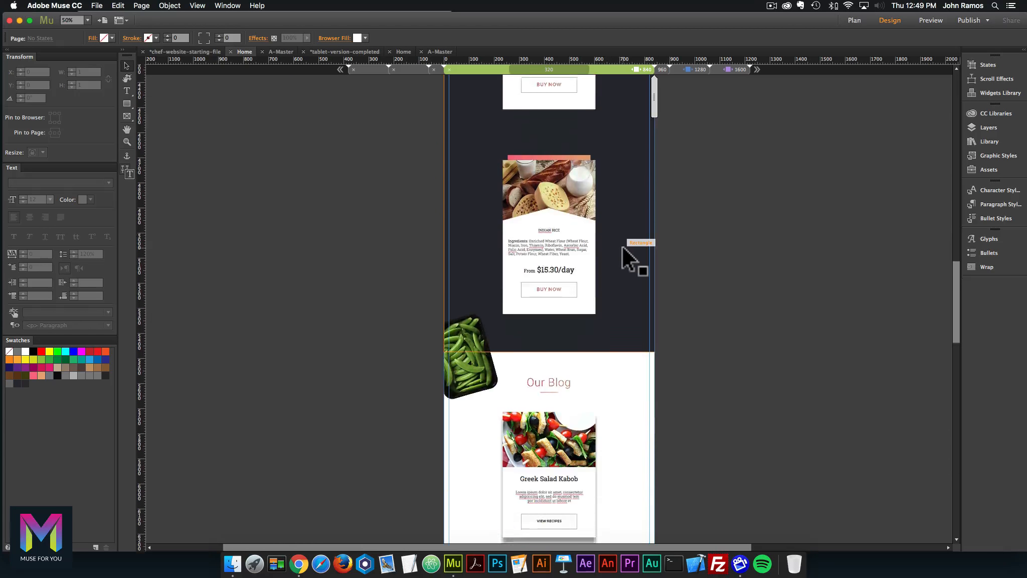
scroll(622, 248, "down", 2)
left_click(622, 246)
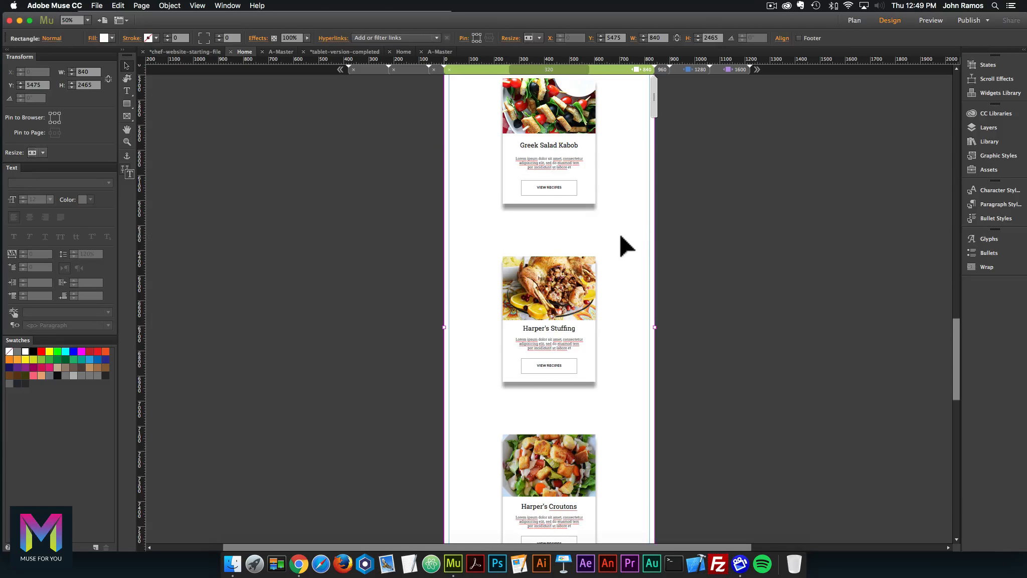
scroll(622, 245, "down", 15)
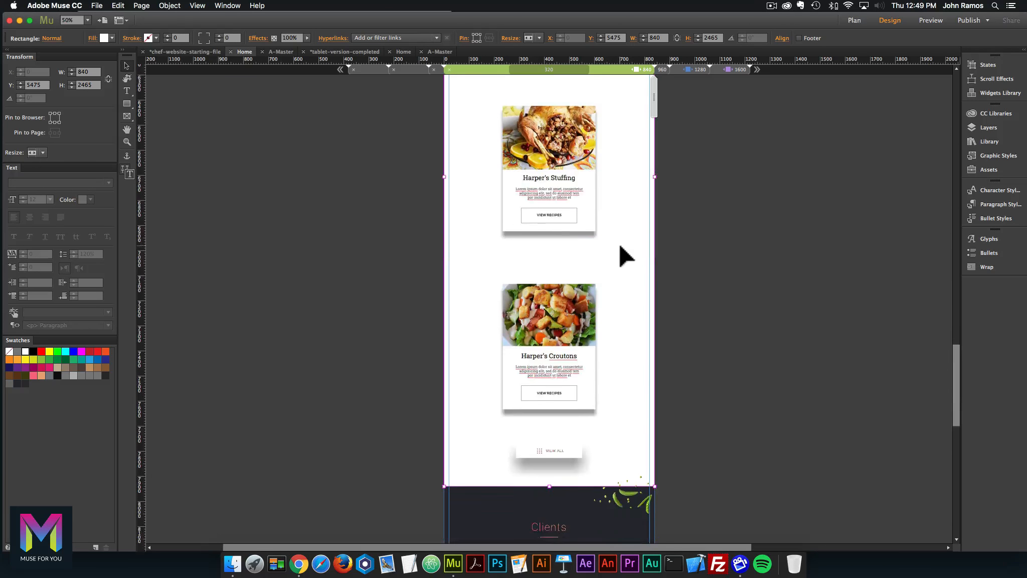
scroll(622, 251, "up", 3)
left_click(455, 300)
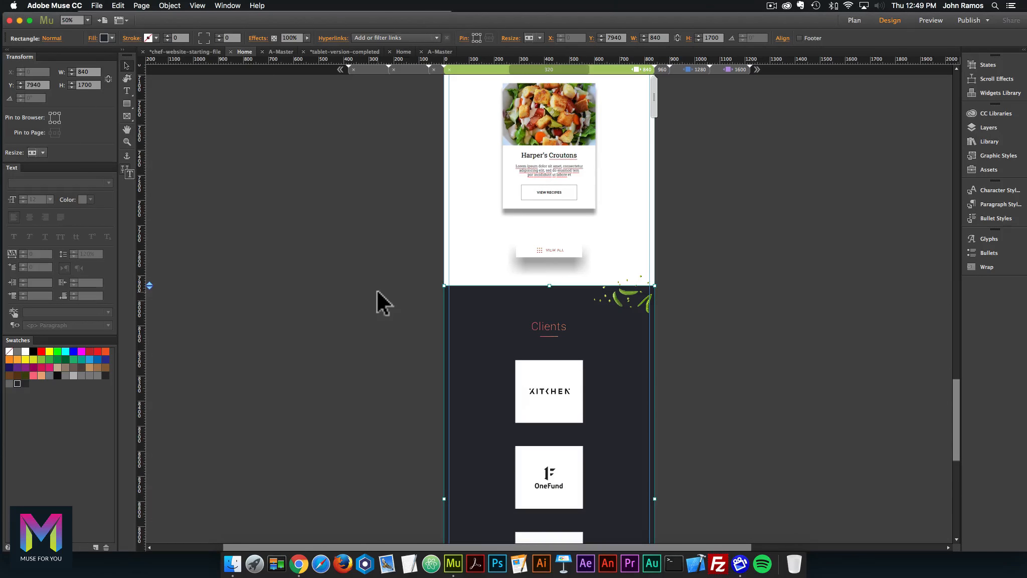
key("super+minus")
key("super+minus")
scroll(406, 296, "up", 5)
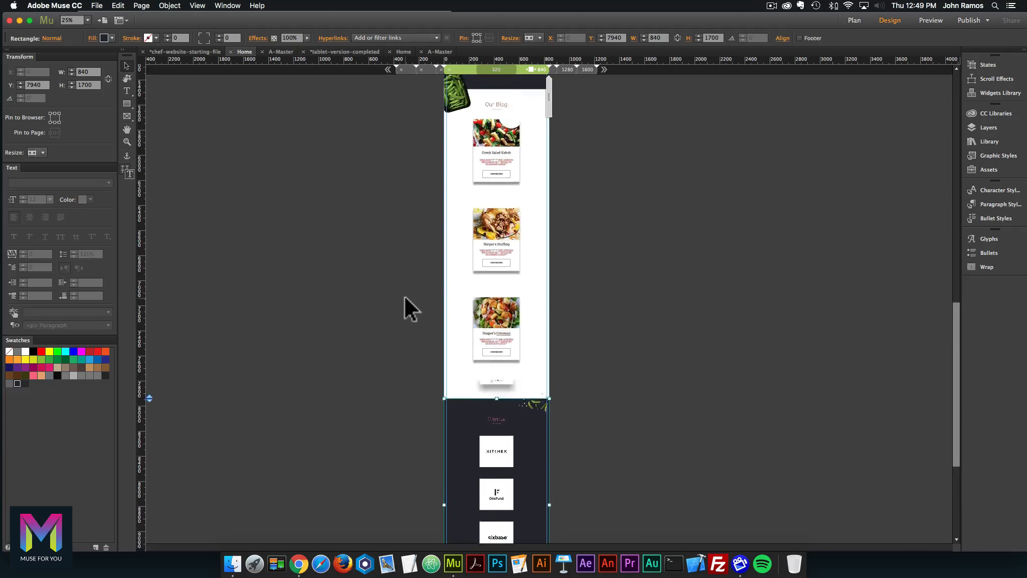
scroll(401, 296, "up", 10)
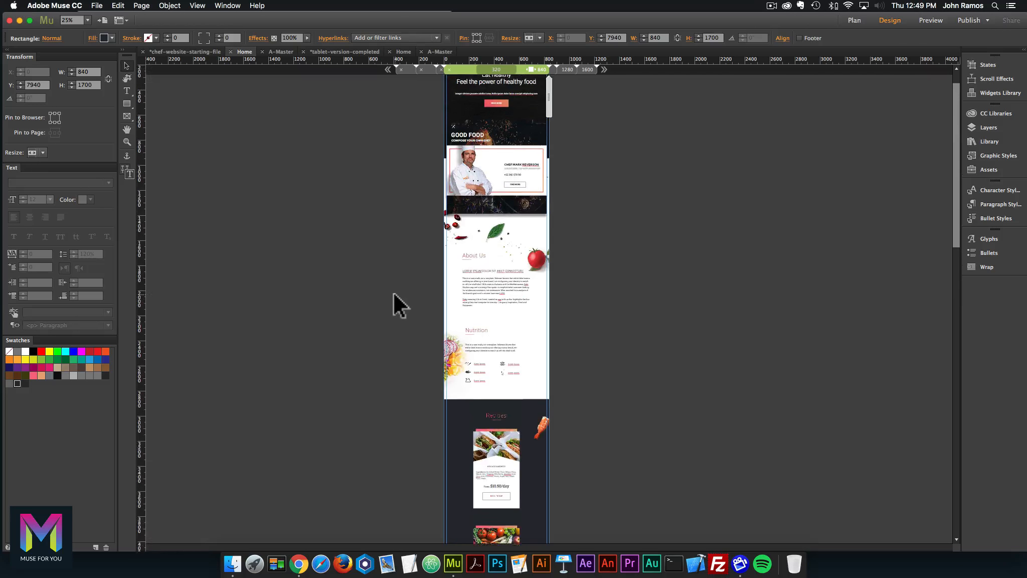
scroll(402, 281, "up", 2)
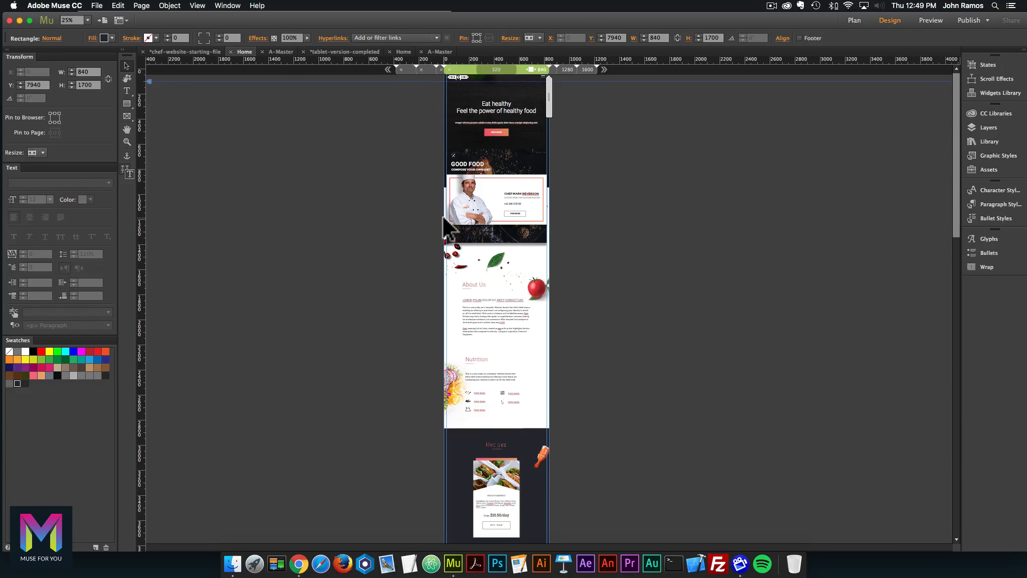
key("super+equal")
scroll(440, 217, "up", 8)
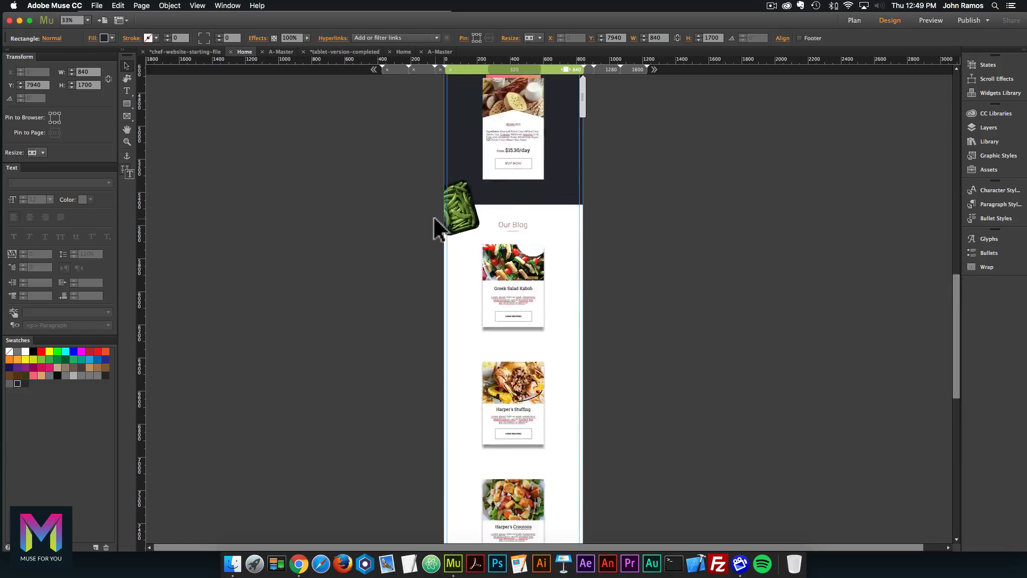
scroll(426, 219, "up", 5)
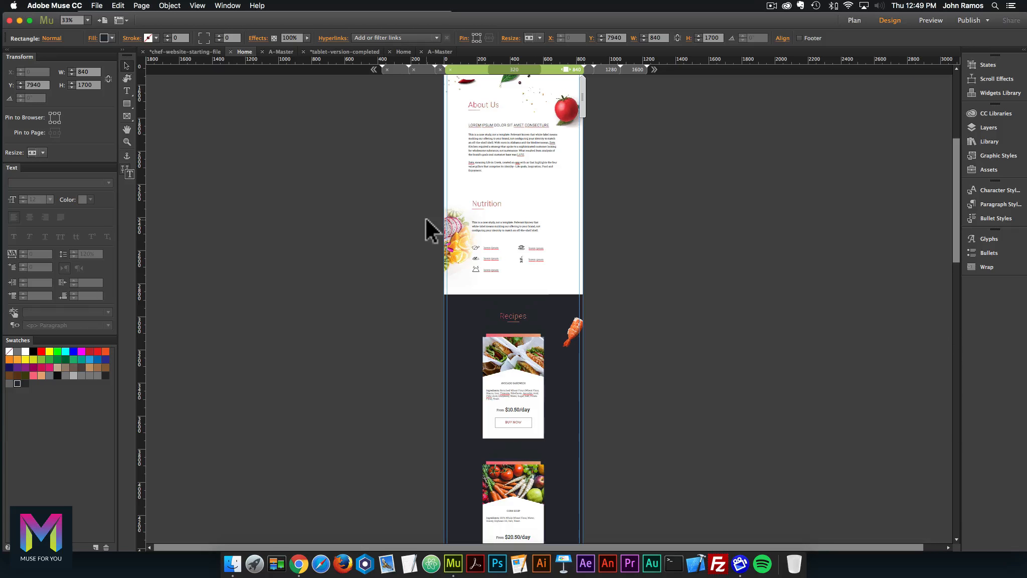
scroll(440, 228, "up", 6)
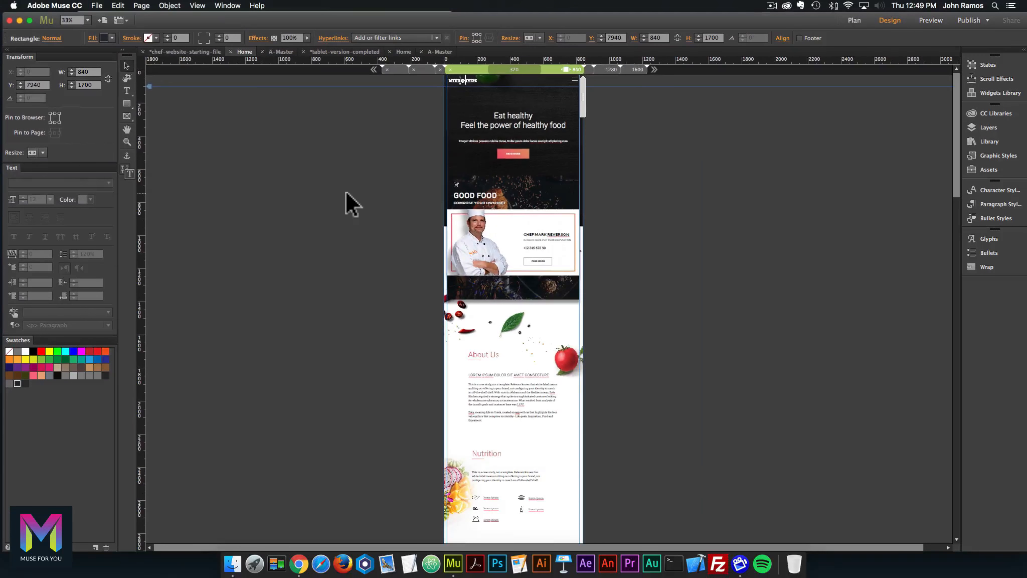
Clear the canvas selection and bring up the File menu for previewing.
left_click(346, 193)
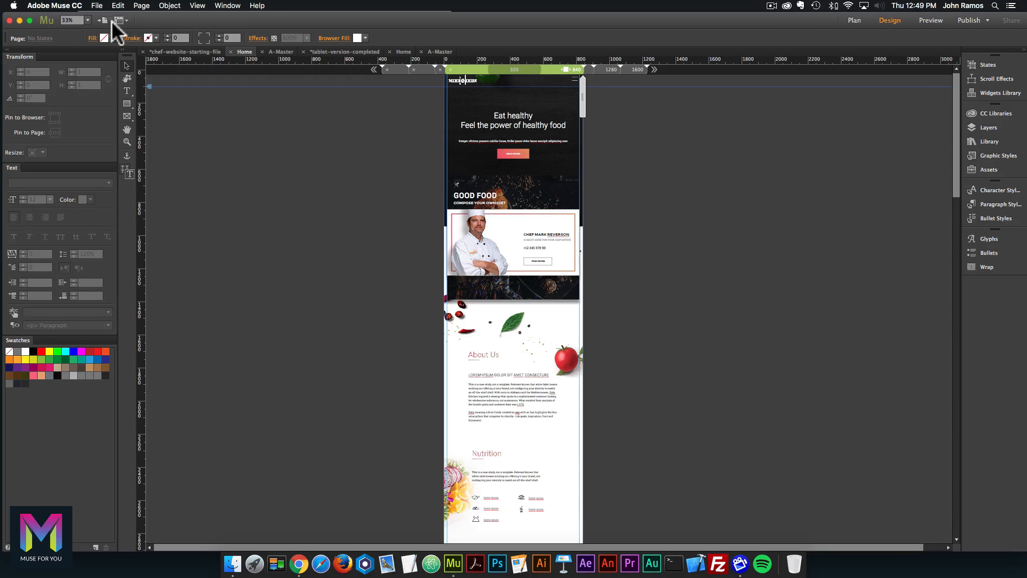
left_click(97, 7)
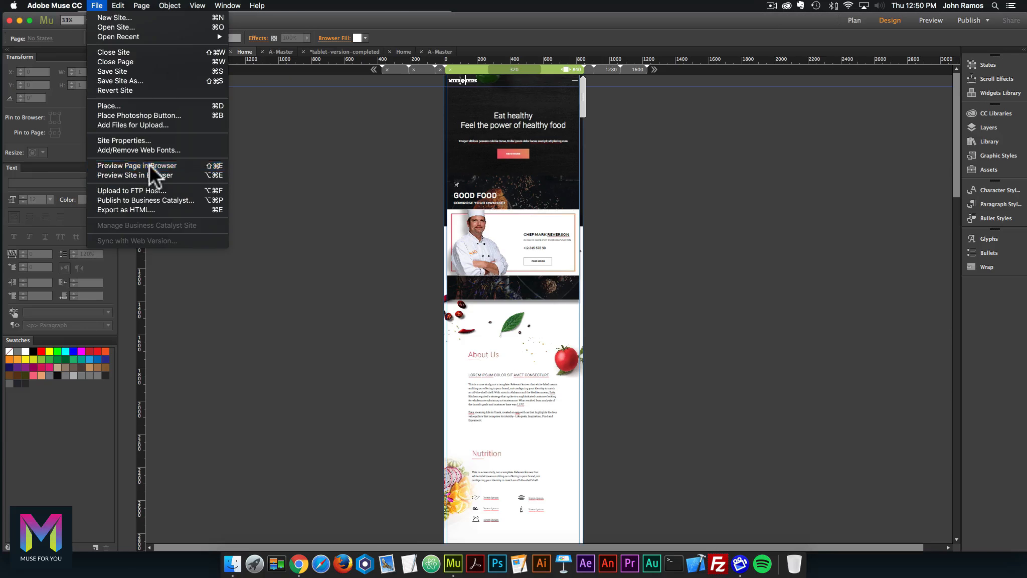
Preview the Home page in Chrome and resize it to a 948 px viewport with Window Resizer.
left_click(150, 165)
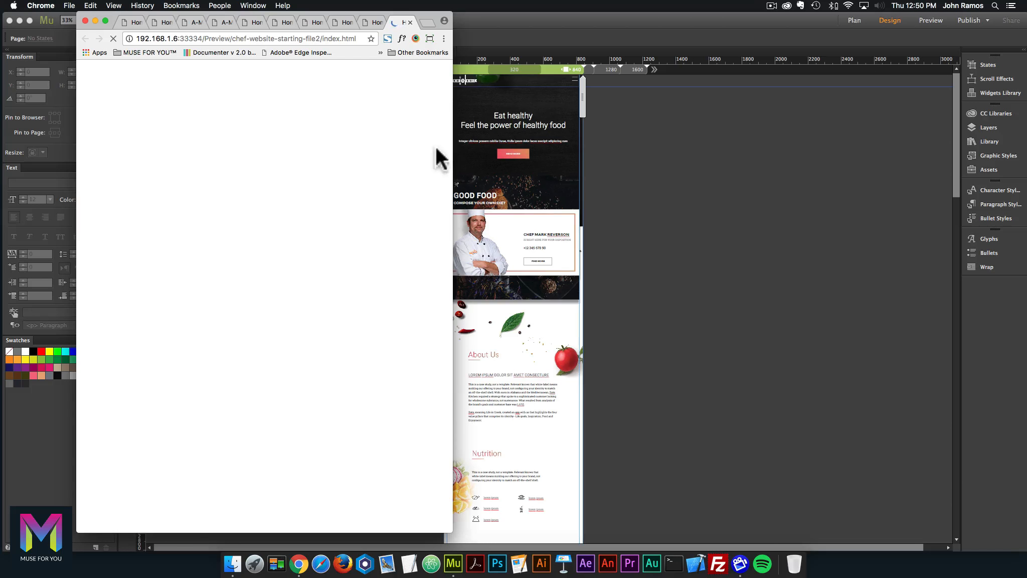
left_click_drag(451, 126, 848, 149)
left_click(839, 38)
left_click(826, 38)
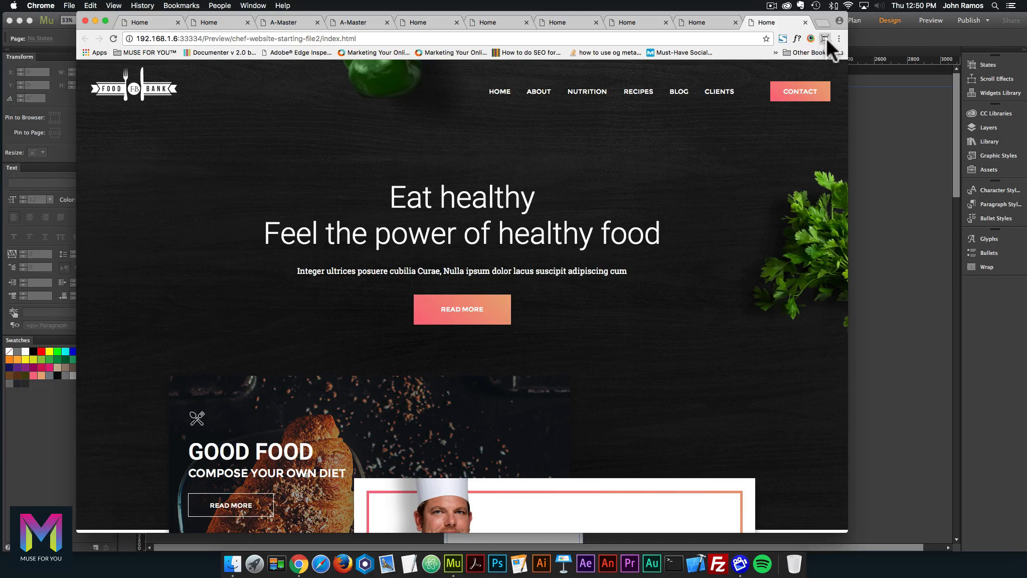
left_click(825, 100)
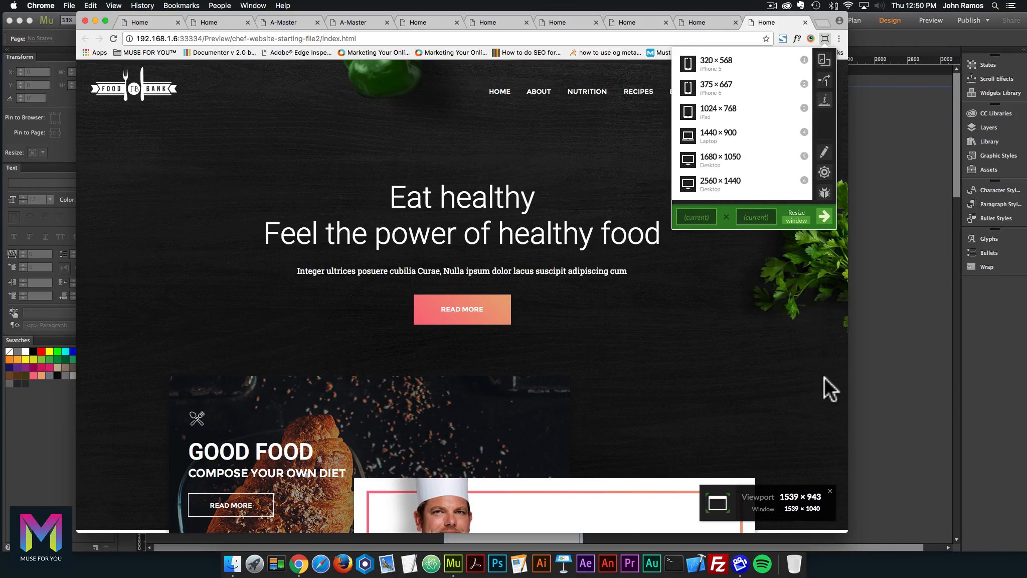
left_click_drag(846, 379, 469, 360)
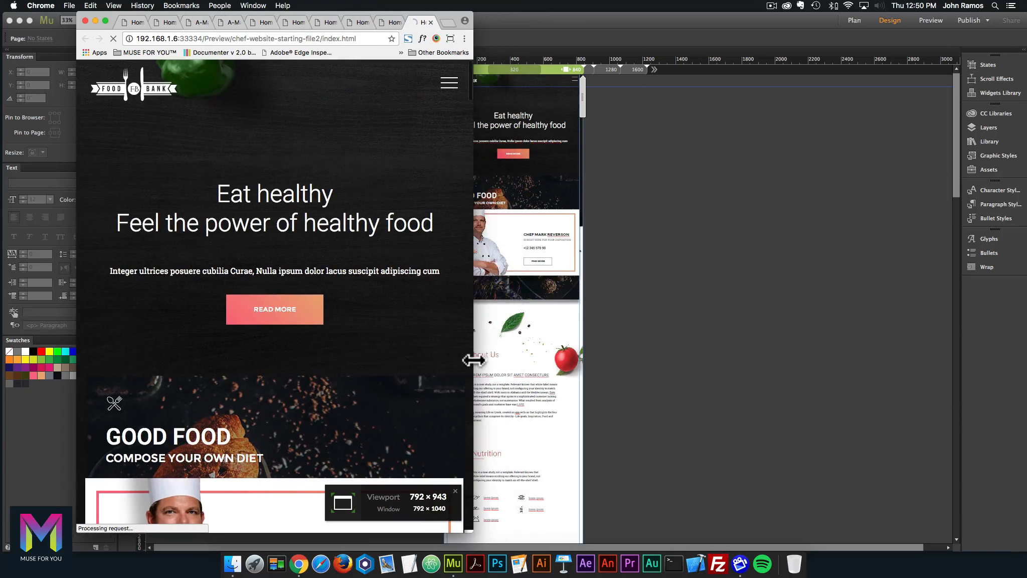
Test the hamburger navigation dropdown by opening and closing it, then scroll down the page.
left_click(449, 85)
left_click(449, 85)
scroll(370, 268, "down", 4)
scroll(370, 268, "down", 2)
Resize the preview to an 835 px viewport and check the stacked sections down the page.
left_click_drag(474, 275, 453, 255)
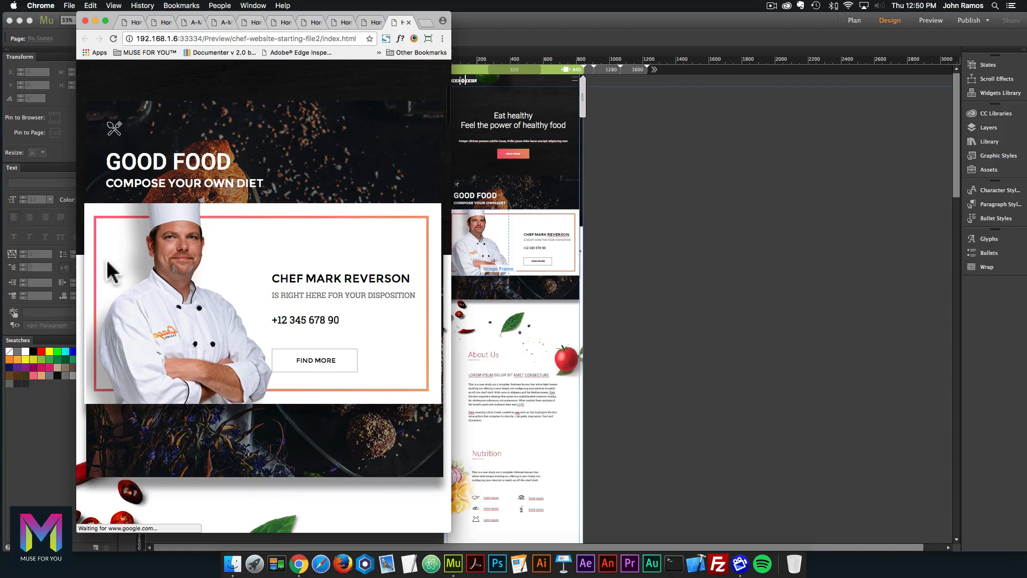
scroll(391, 275, "down", 10)
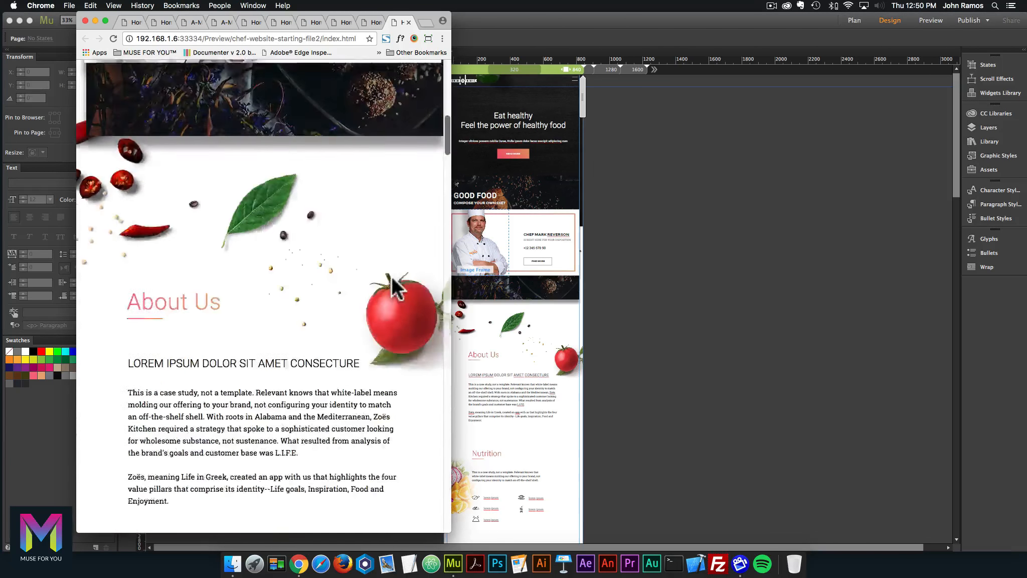
scroll(390, 277, "down", 10)
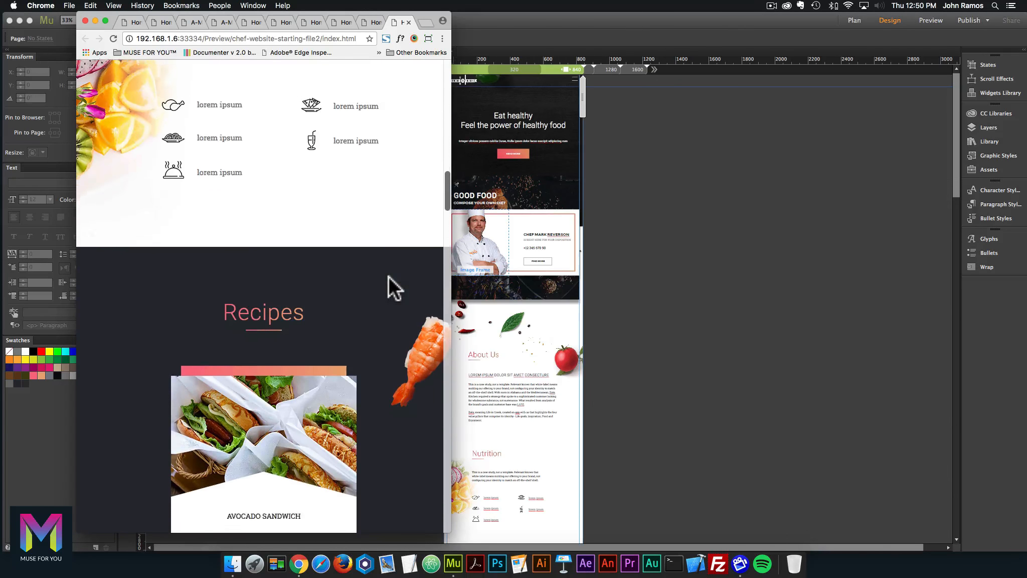
scroll(387, 276, "down", 10)
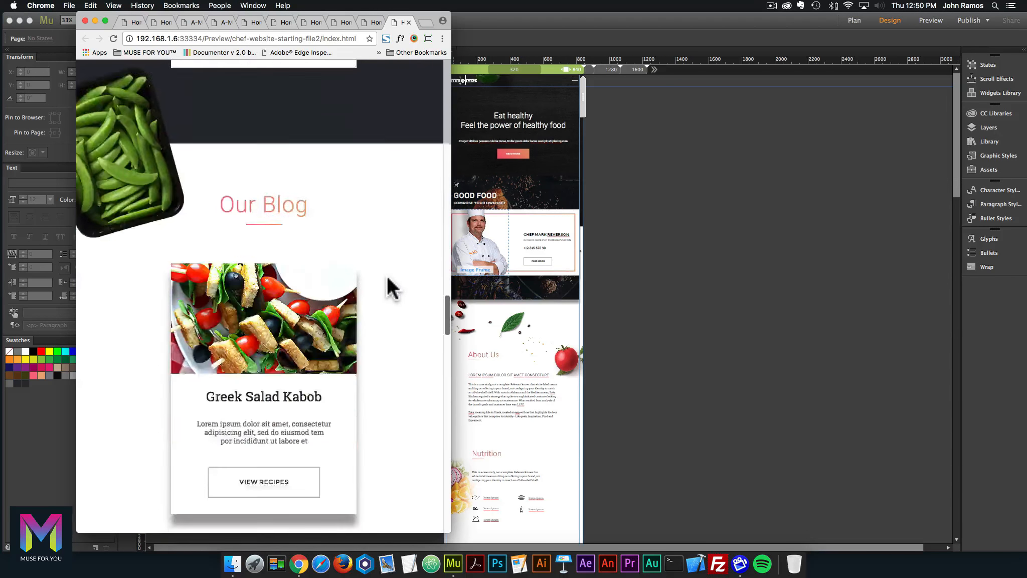
scroll(386, 274, "down", 8)
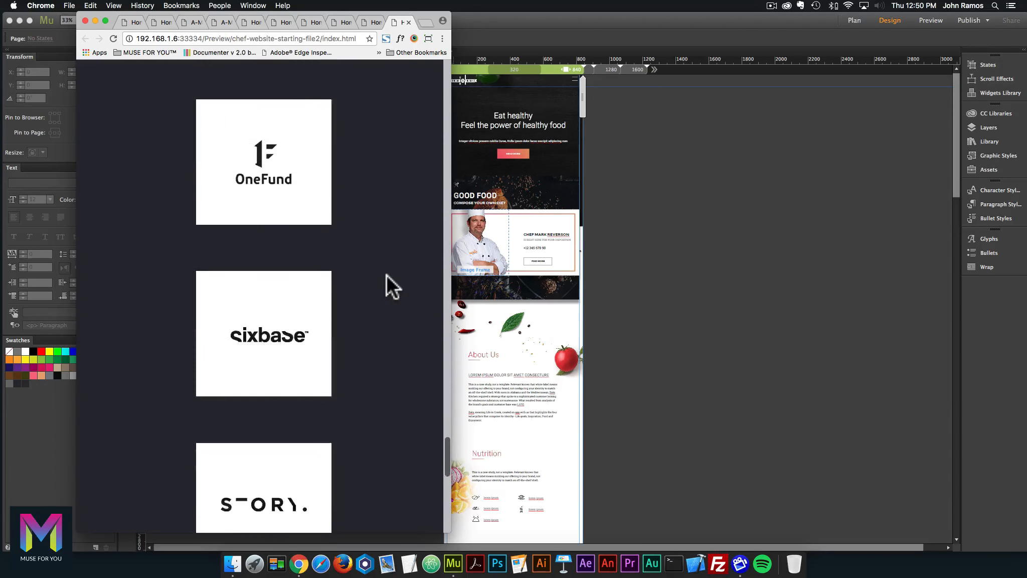
scroll(384, 274, "up", 4)
scroll(383, 274, "down", 12)
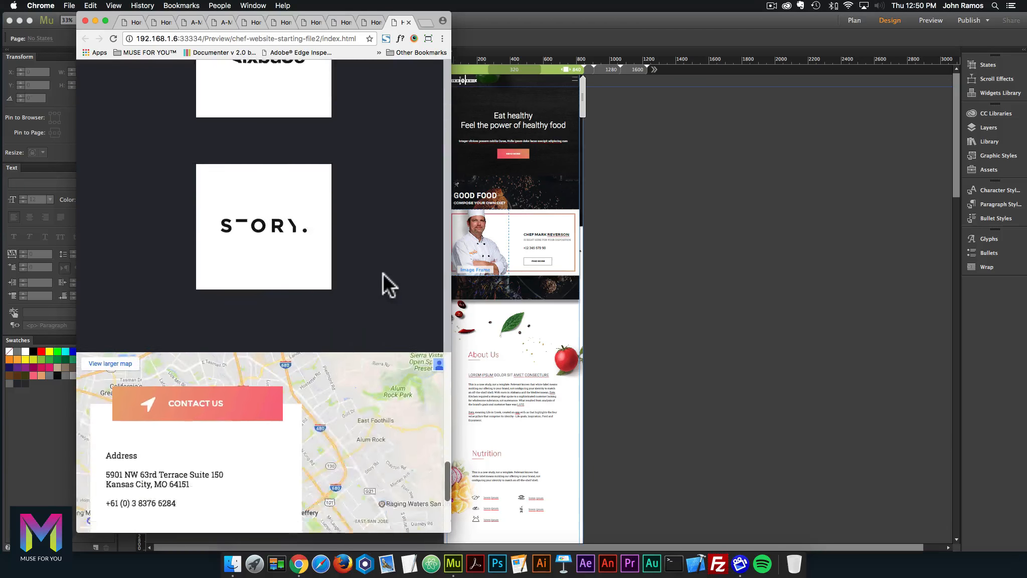
scroll(205, 319, "down", 5)
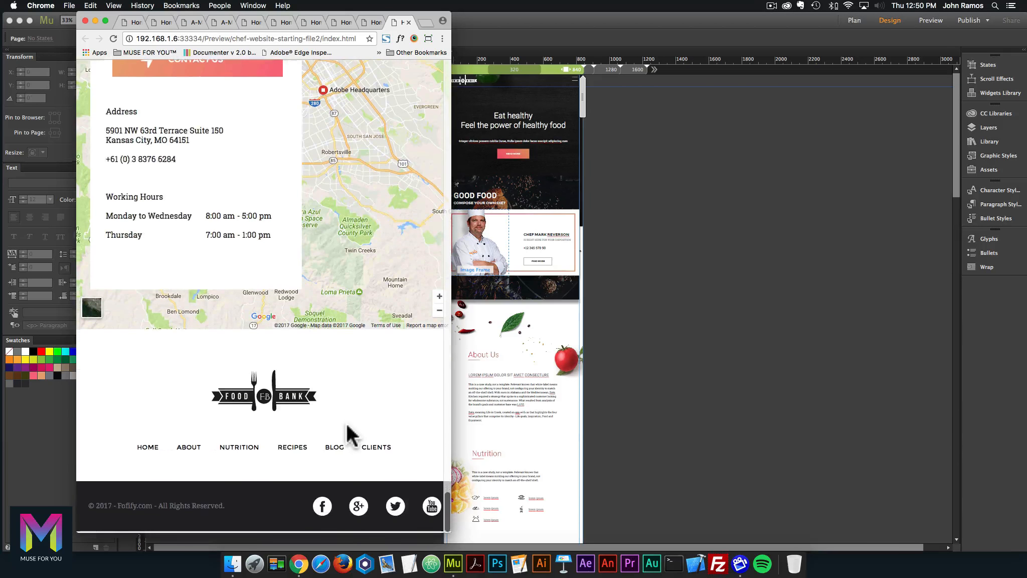
scroll(196, 208, "up", 20)
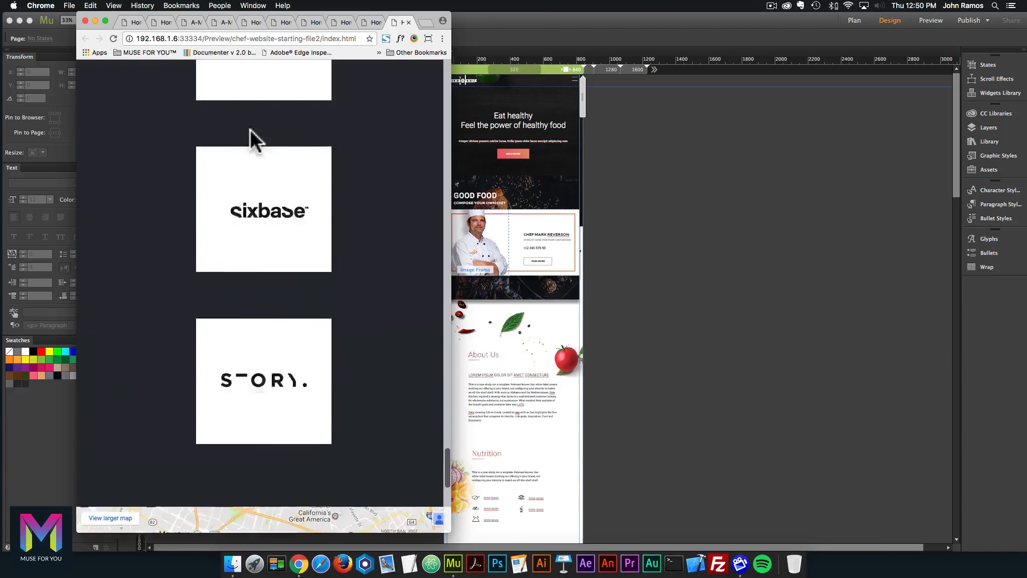
scroll(249, 136, "up", 20)
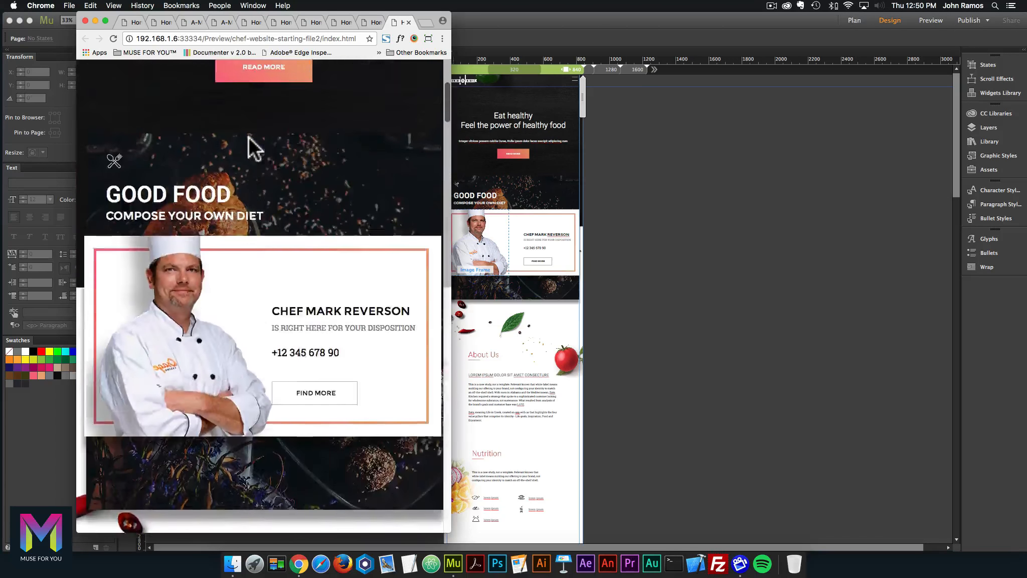